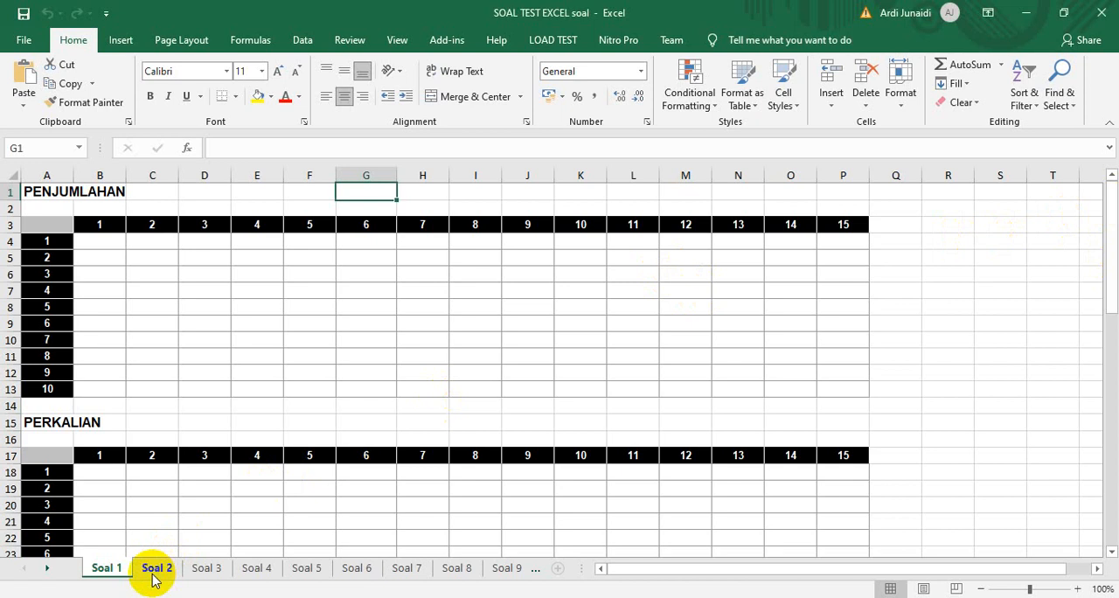
# Look through the exercise sheets from Soal 2 to Soal 10 and return to the Soal 1 sheet
pyautogui.click(155, 569)
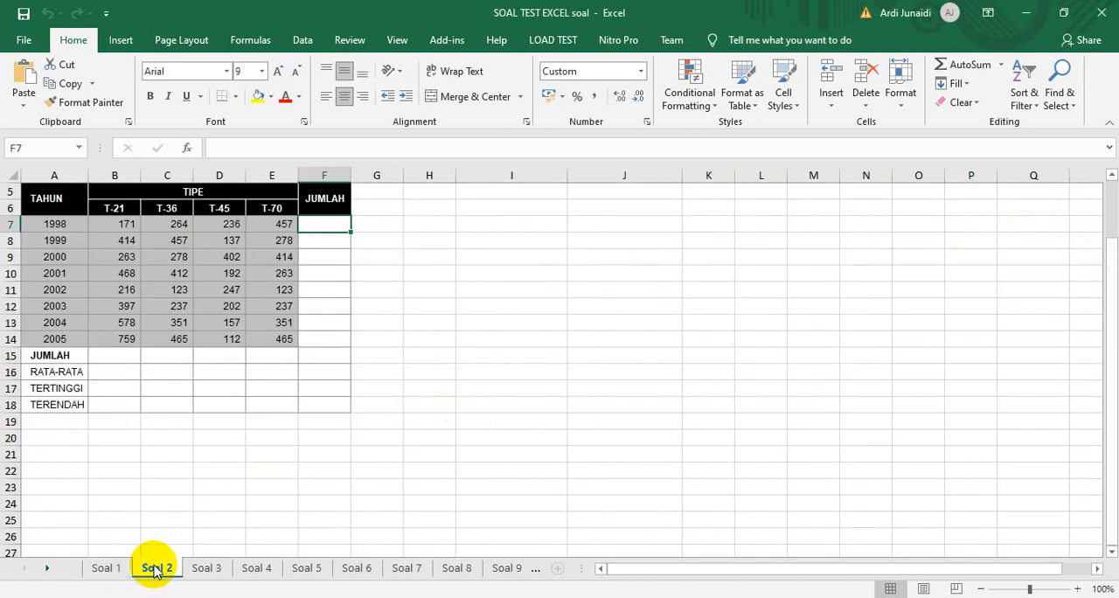
pyautogui.click(207, 568)
pyautogui.click(254, 568)
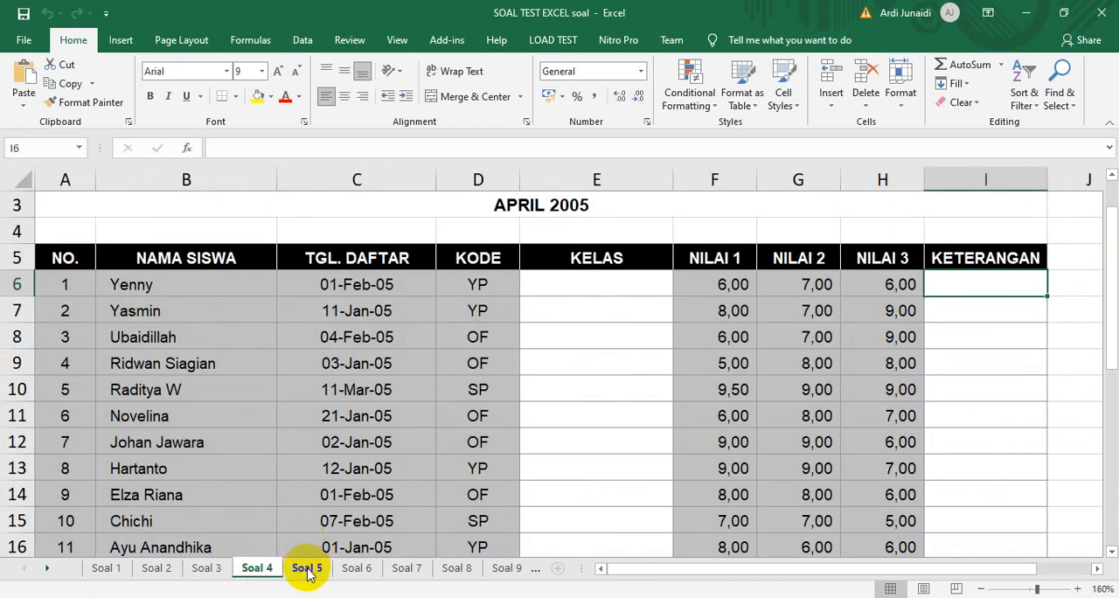
pyautogui.click(306, 568)
pyautogui.click(505, 569)
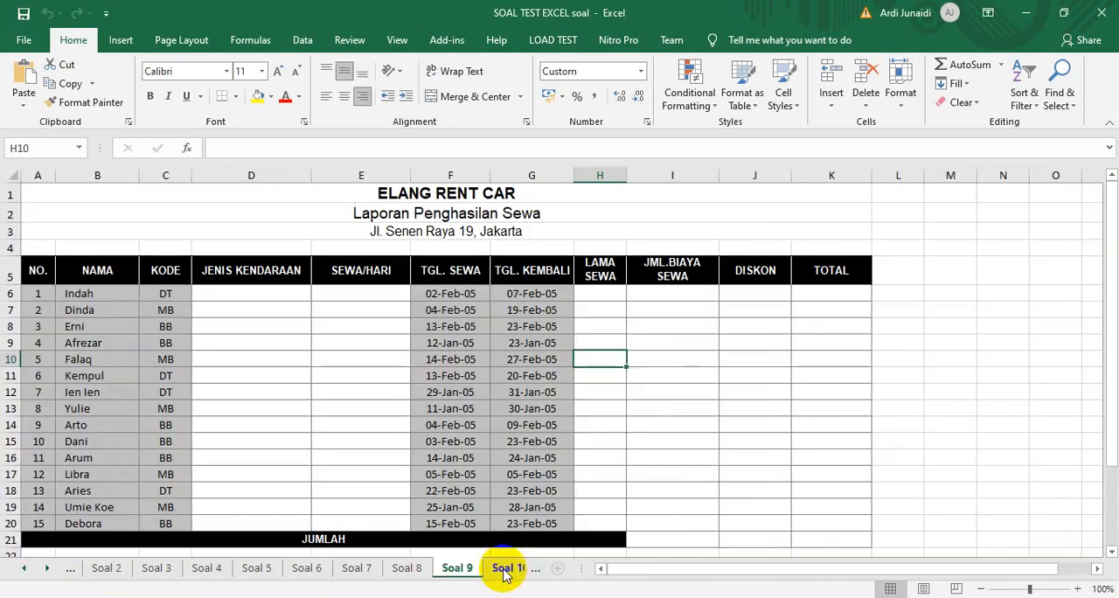
pyautogui.click(506, 568)
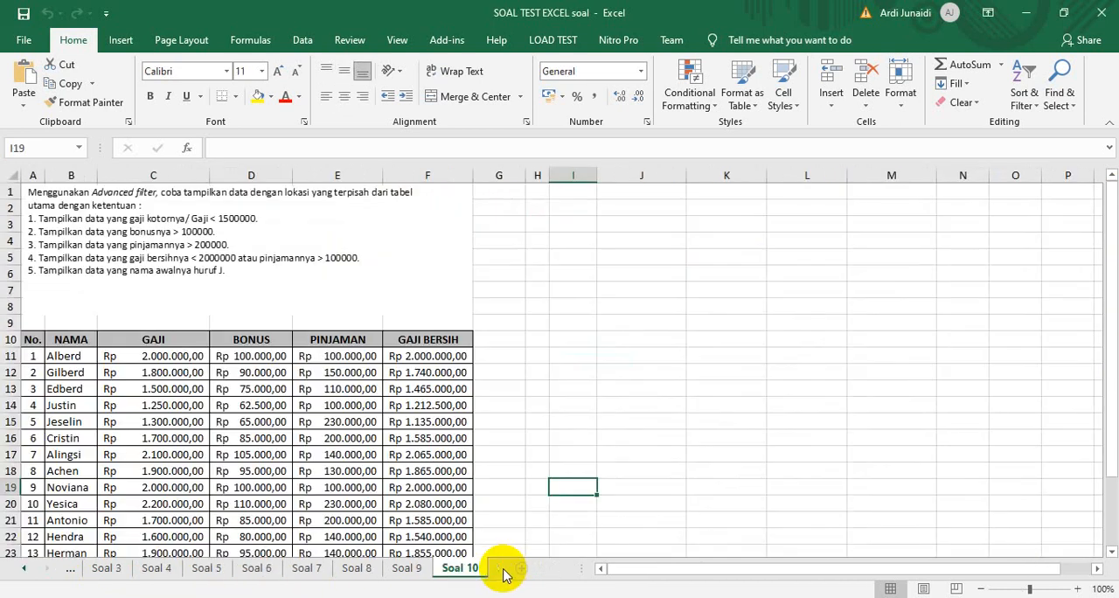
pyautogui.click(23, 569)
pyautogui.click(22, 569)
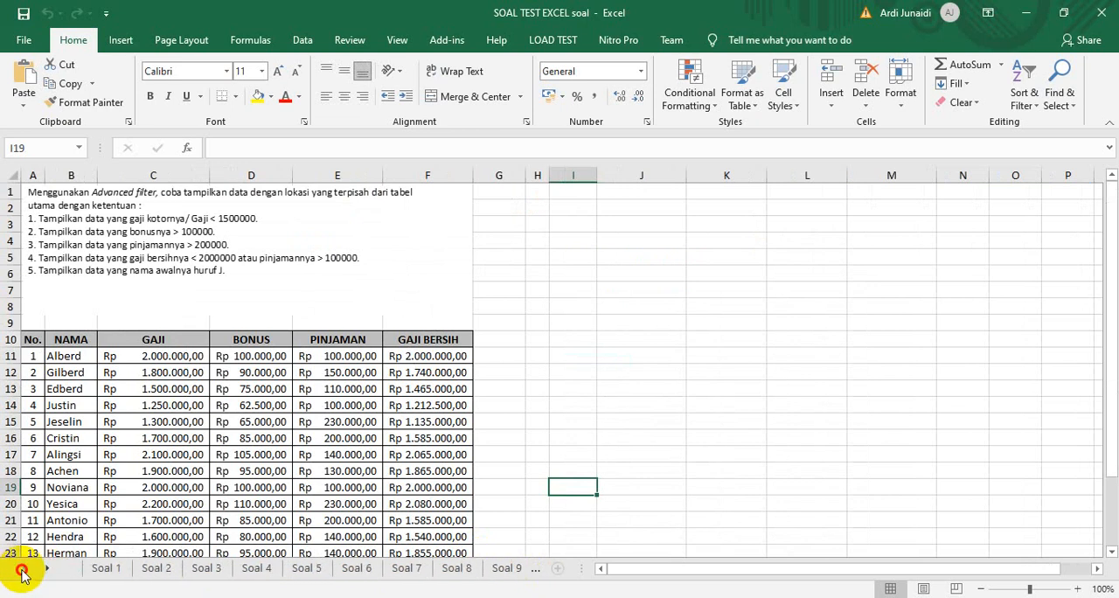
pyautogui.click(104, 570)
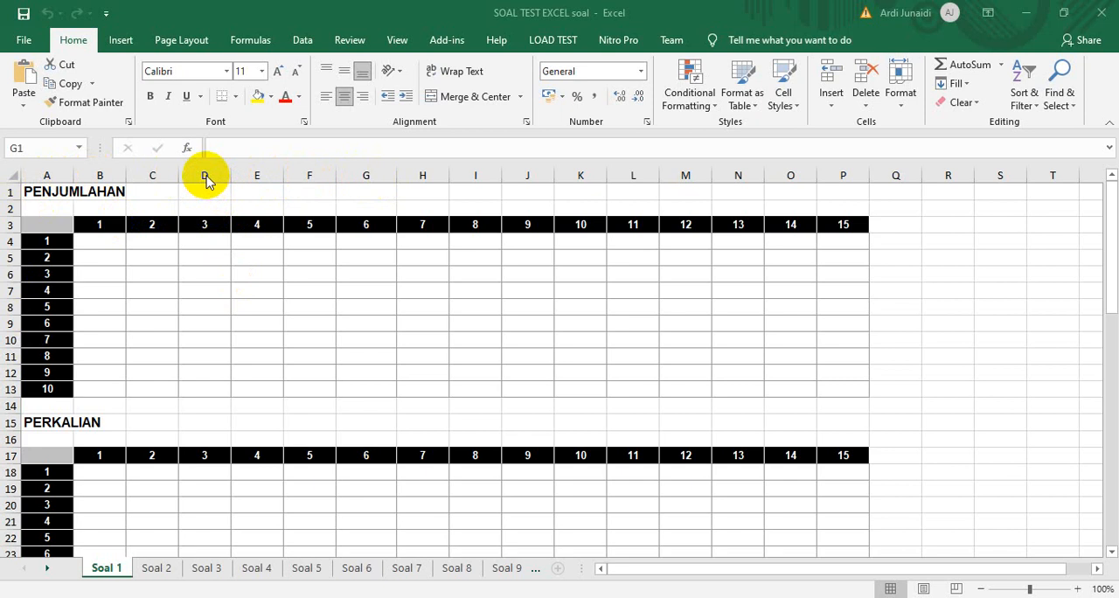
# Examine the PENJUMLAHAN table's layout, including corner cell A3, the number headers along row 3 and column A, and the empty cells
pyautogui.click(36, 224)
pyautogui.click(36, 225)
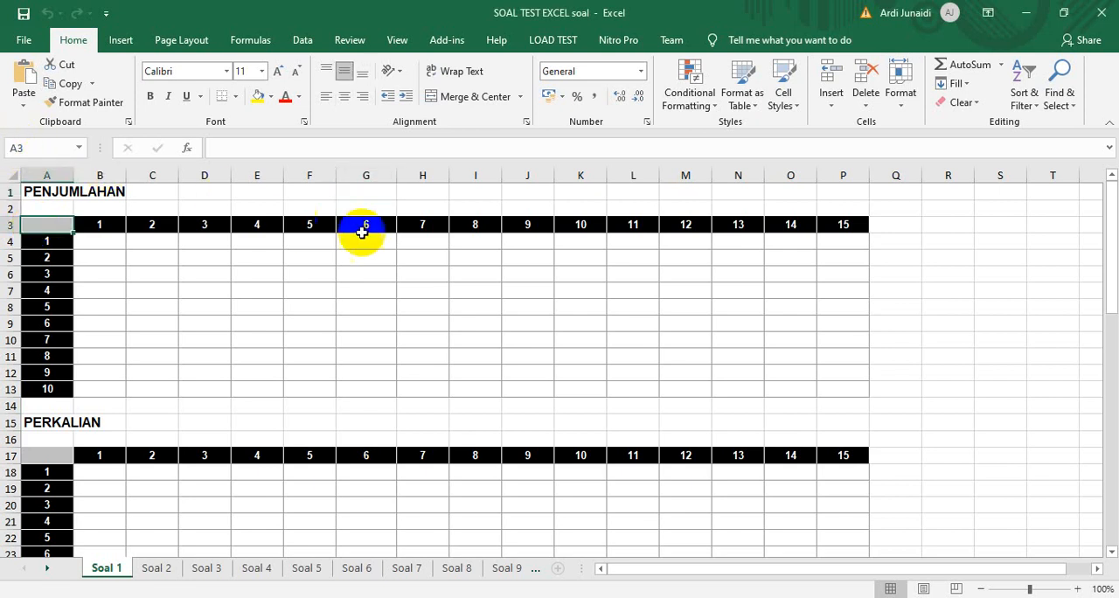
pyautogui.click(387, 260)
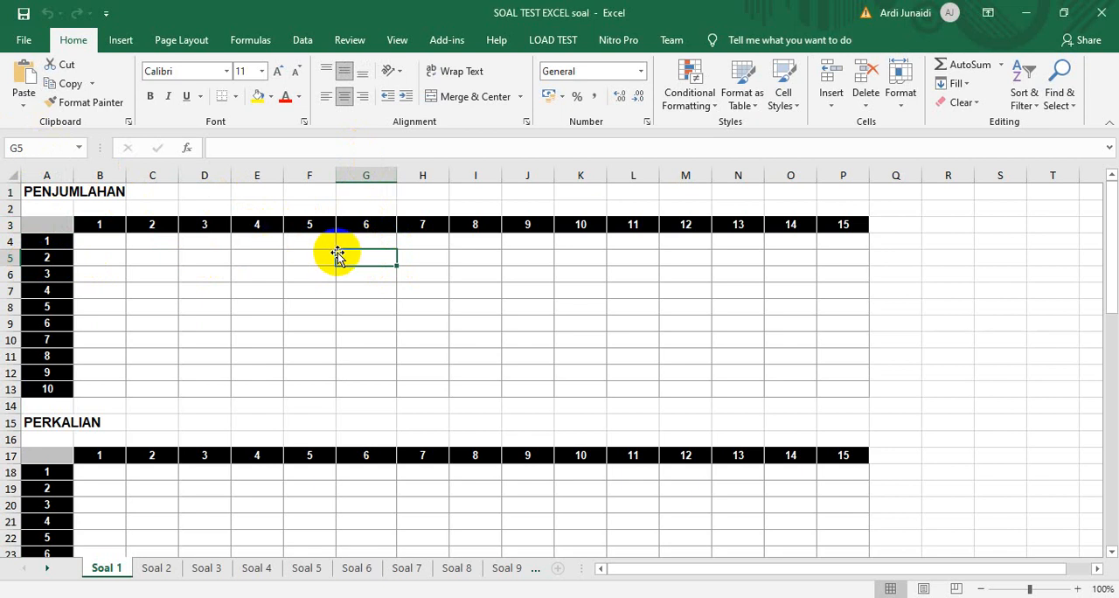
pyautogui.click(248, 254)
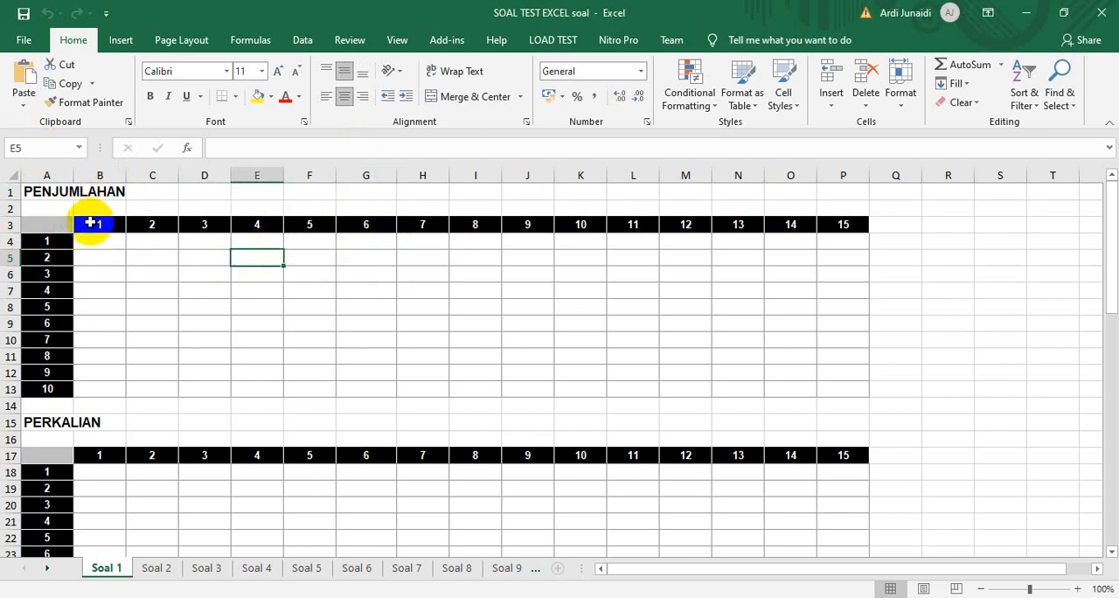
pyautogui.click(90, 223)
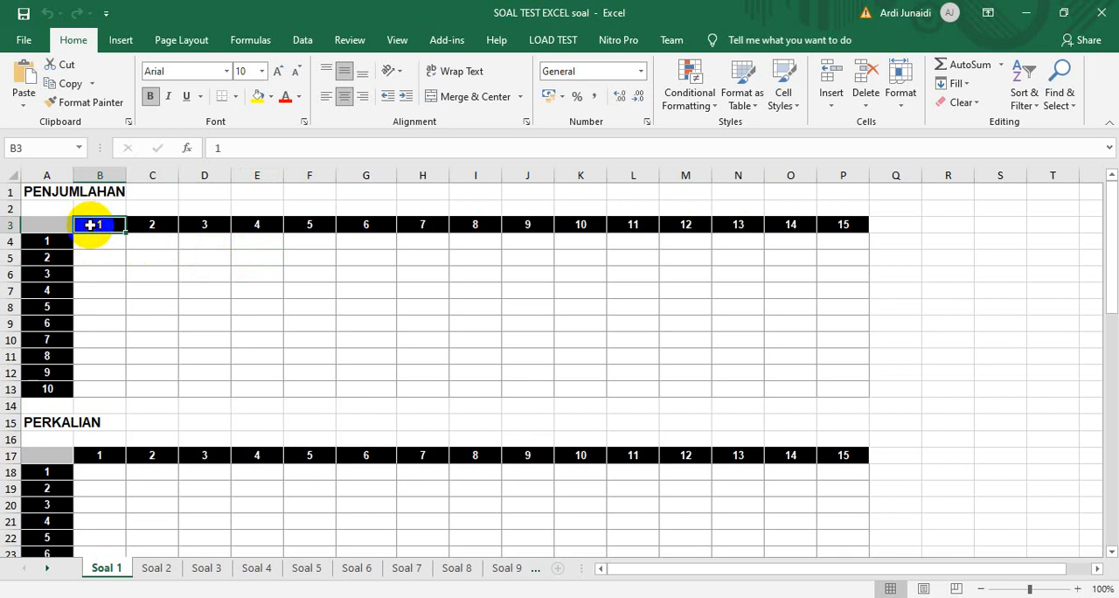
pyautogui.click(36, 222)
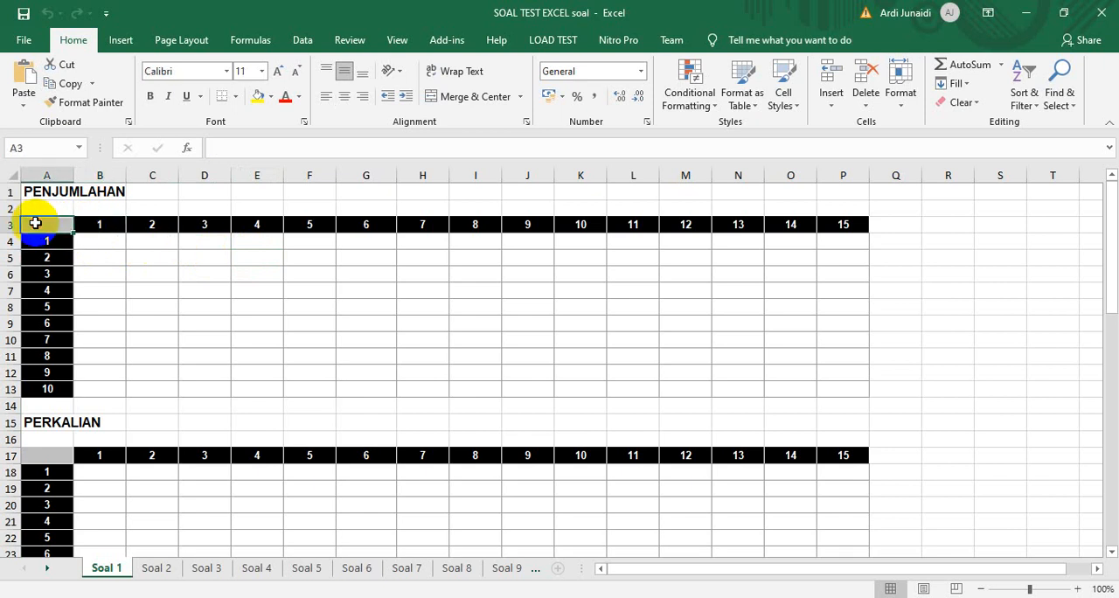
pyautogui.hotkey('shift', 'Right')
pyautogui.hotkey('shift', 'Right')
pyautogui.hotkey('shift', 'Right')
pyautogui.hotkey('shift', 'Right')
pyautogui.hotkey('shift', 'Right')
pyautogui.hotkey('shift', 'Right')
pyautogui.hotkey('shift', 'Right')
pyautogui.hotkey('shift', 'Right')
pyautogui.hotkey('shift', 'Right')
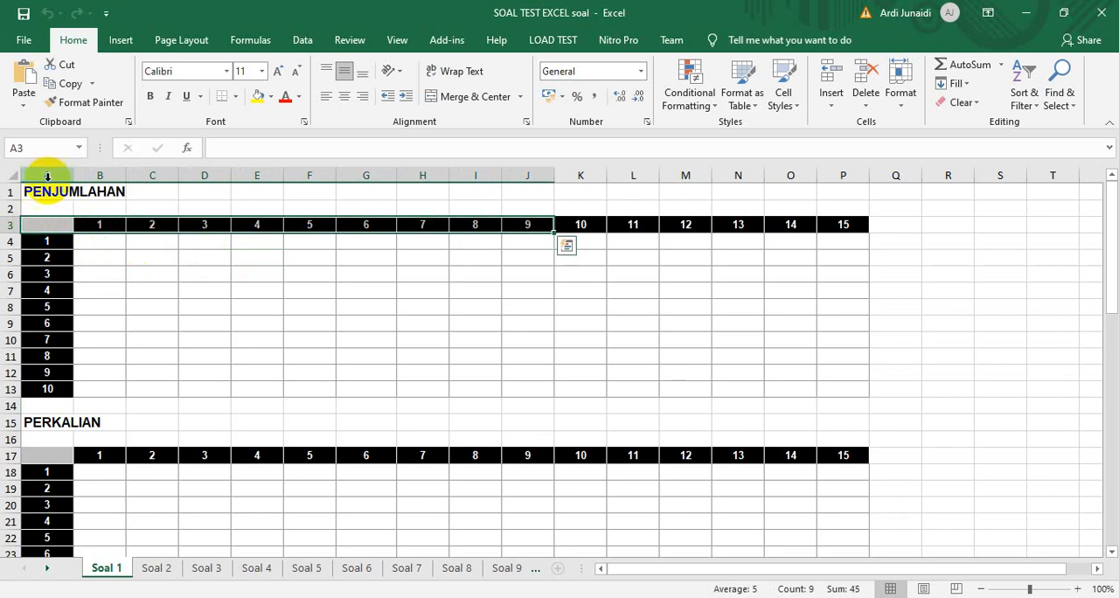
pyautogui.moveTo(47, 229); pyautogui.dragTo(36, 357)
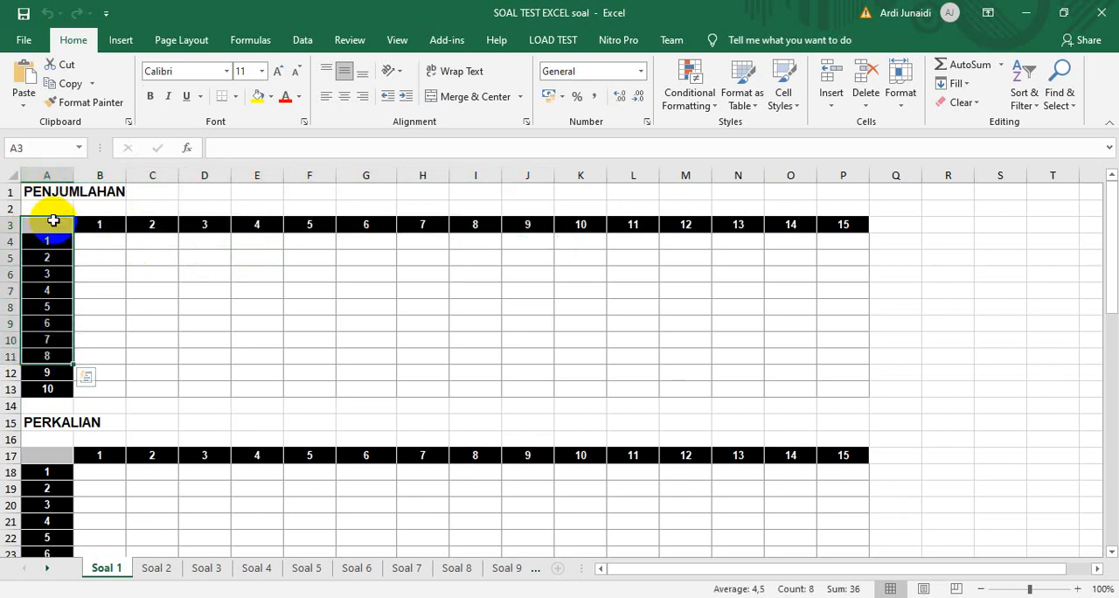
pyautogui.click(100, 239)
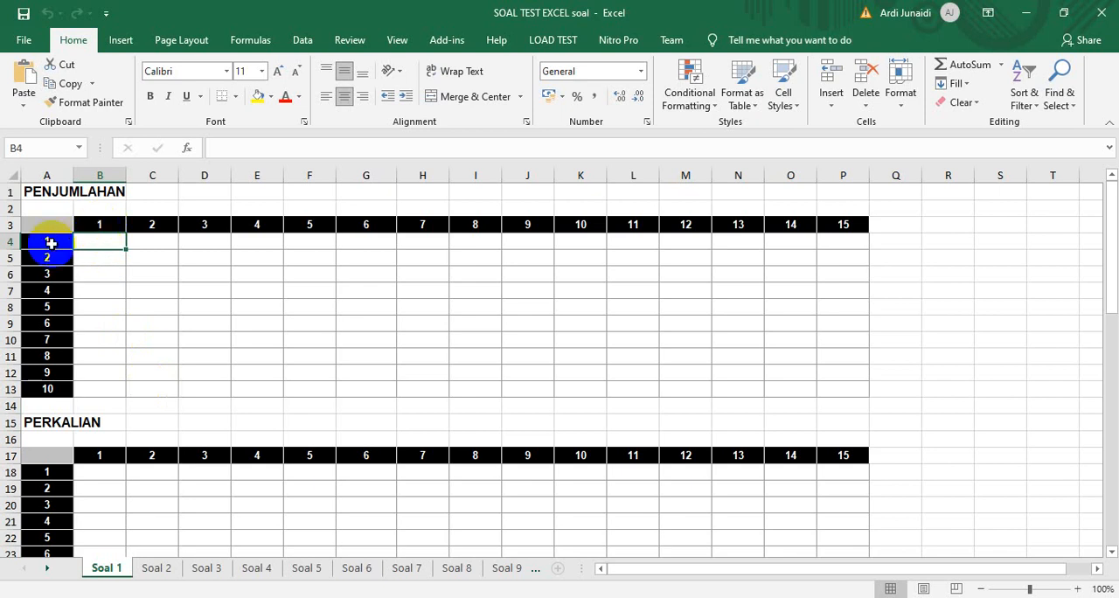
pyautogui.click(157, 278)
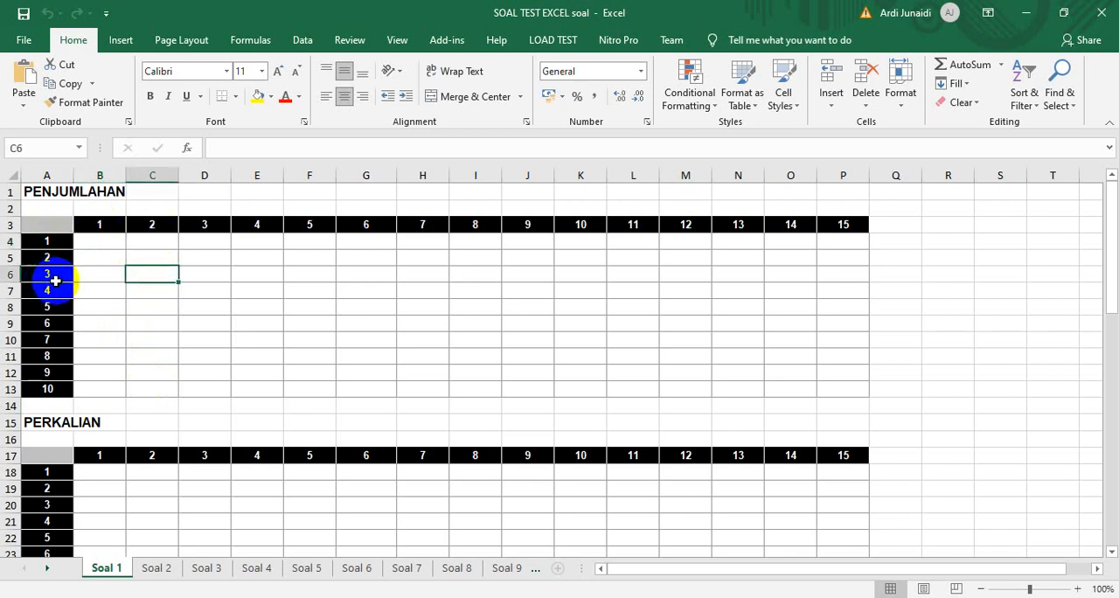
# Enter the formula =B3+A4 in cell B4 of the PENJUMLAHAN table
pyautogui.click(103, 241)
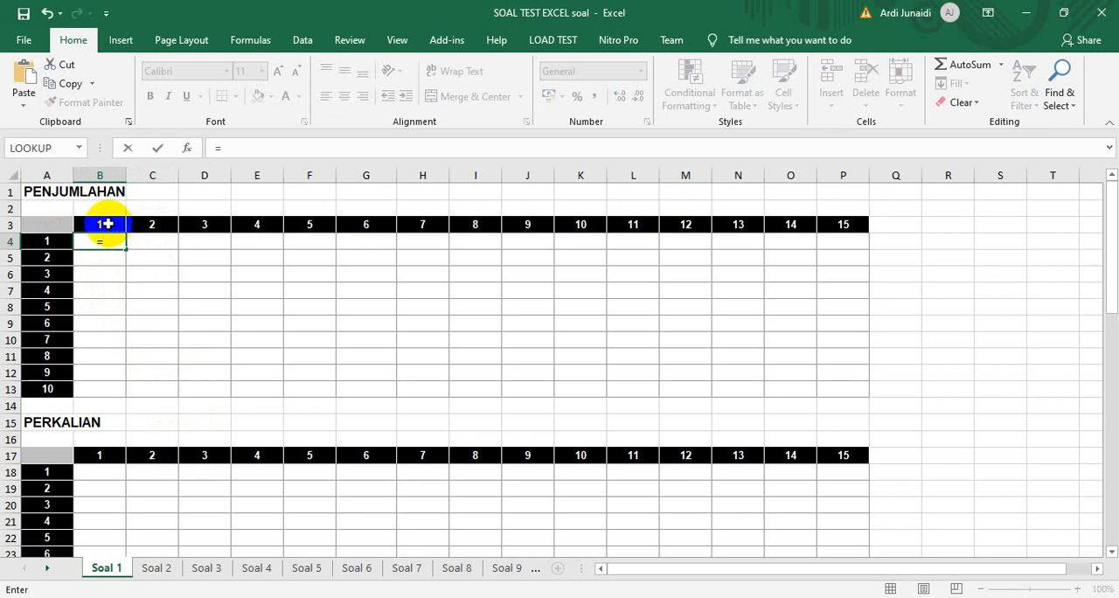
pyautogui.click(105, 224)
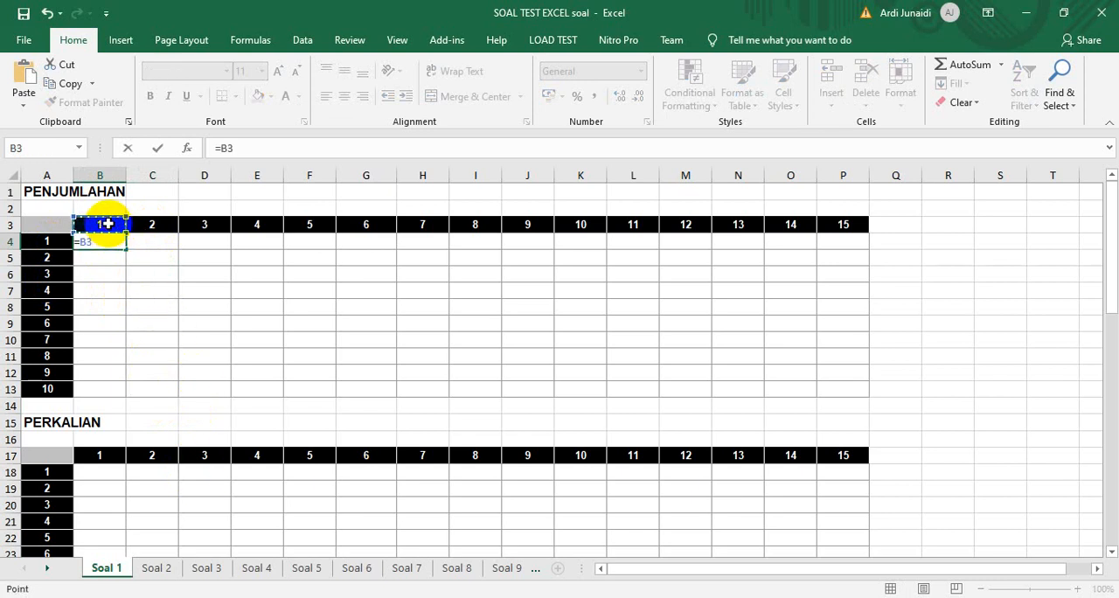
pyautogui.write('+')
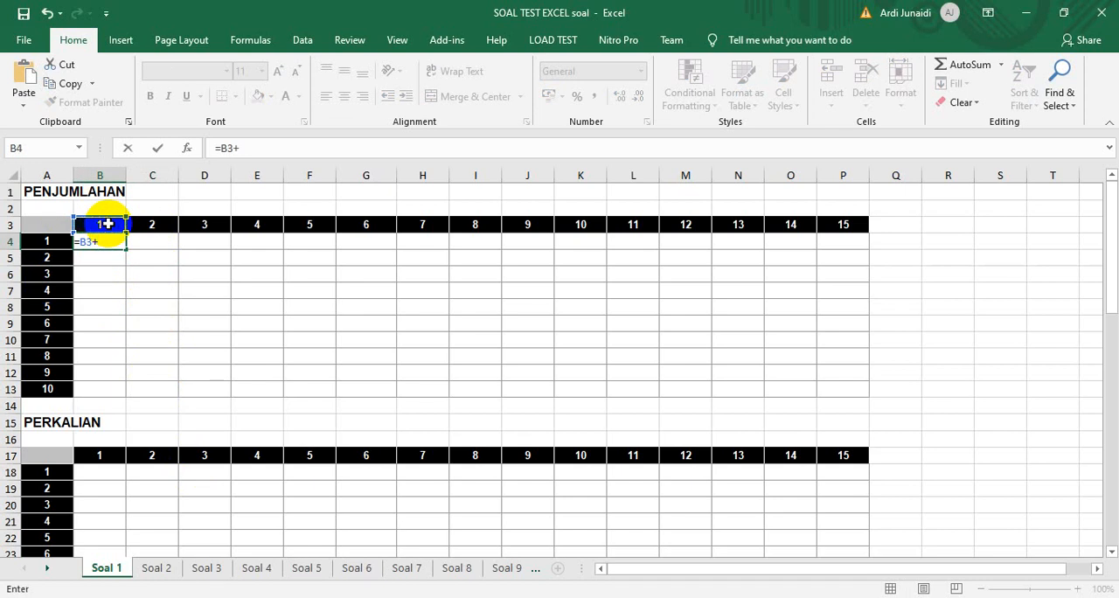
pyautogui.click(41, 241)
pyautogui.press('Return')
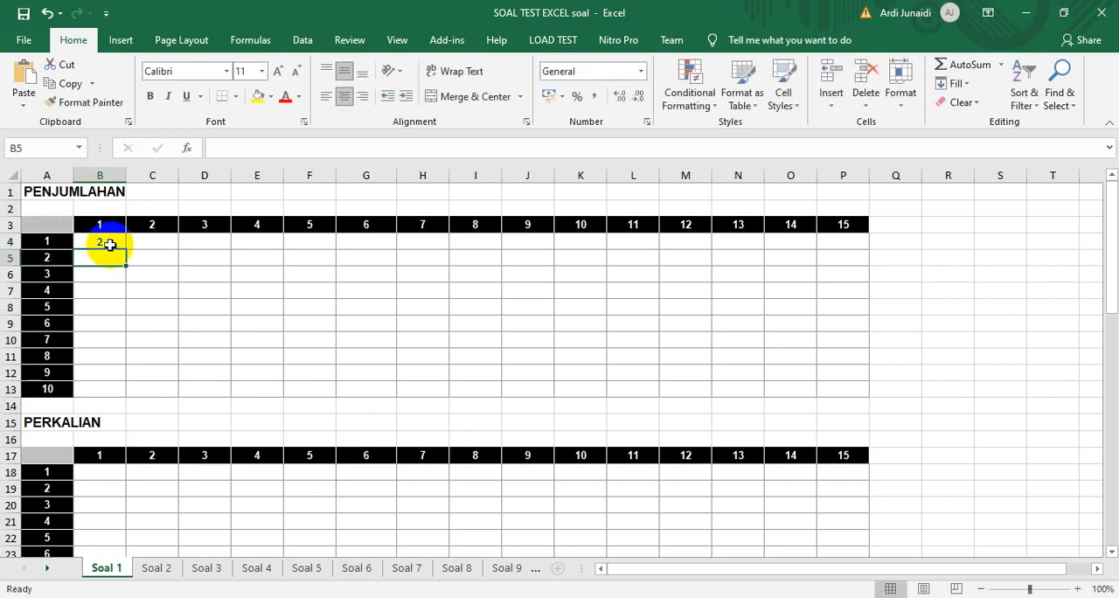
# Copy the addition formula in B4 down the first column of the PENJUMLAHAN table, filling B4:B13
pyautogui.click(110, 245)
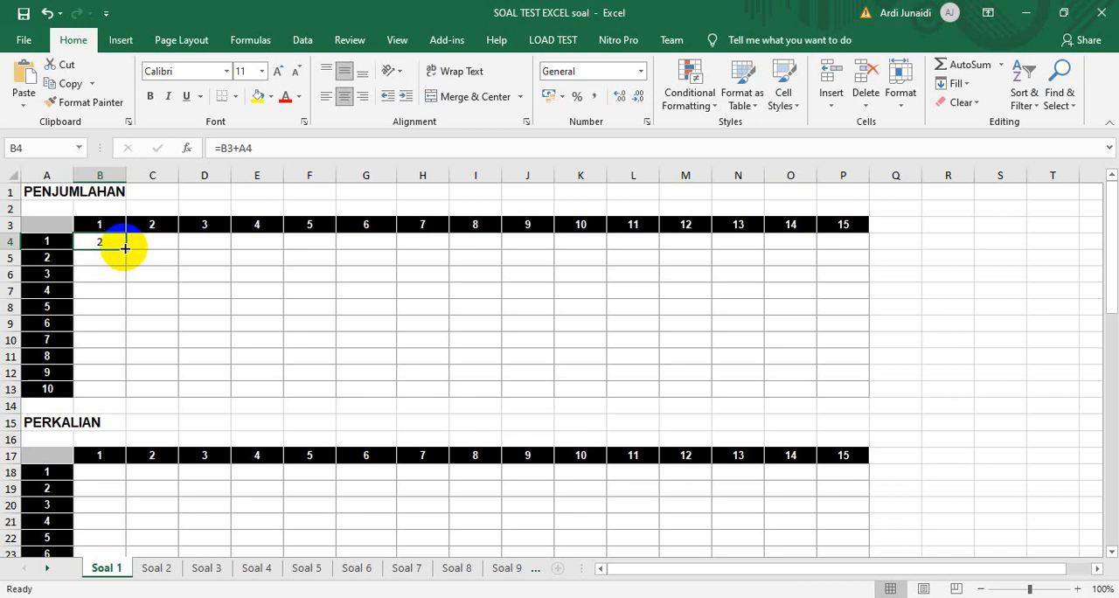
pyautogui.click(68, 85)
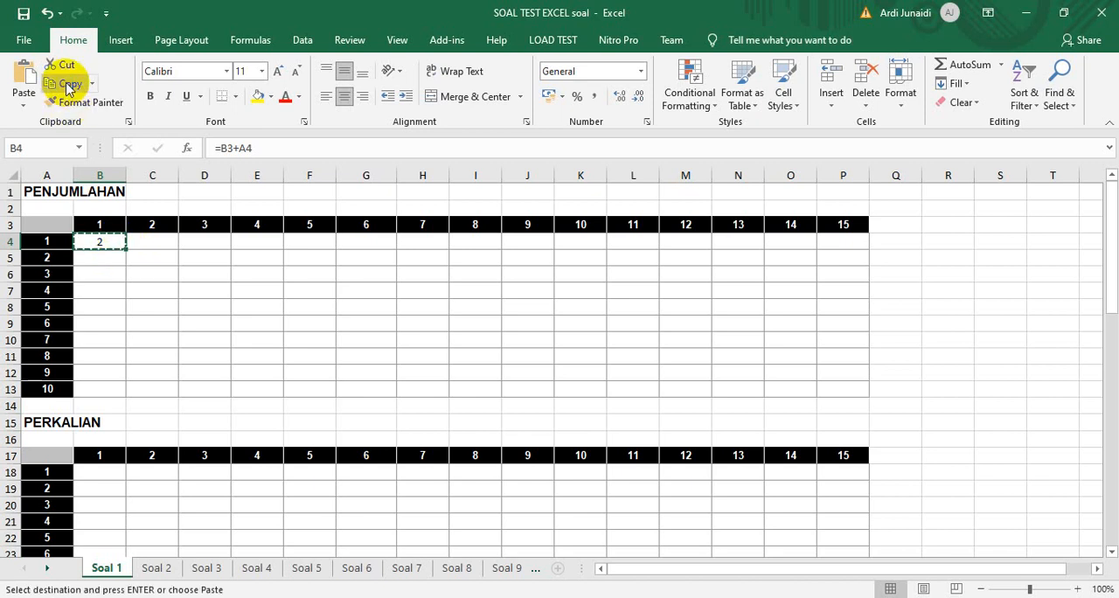
pyautogui.moveTo(100, 242); pyautogui.dragTo(107, 386)
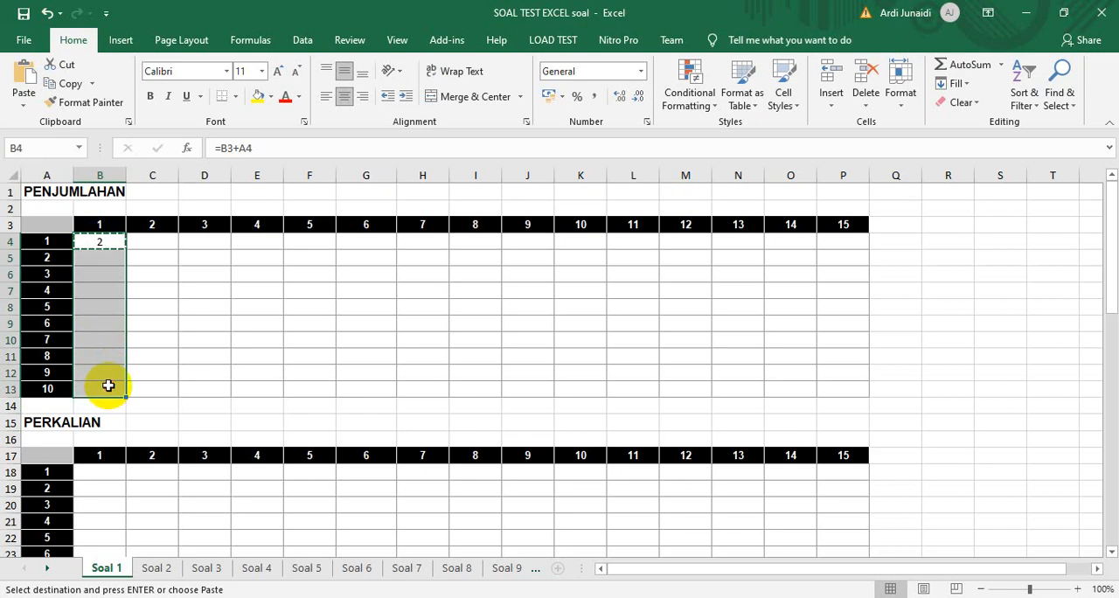
pyautogui.press('Return')
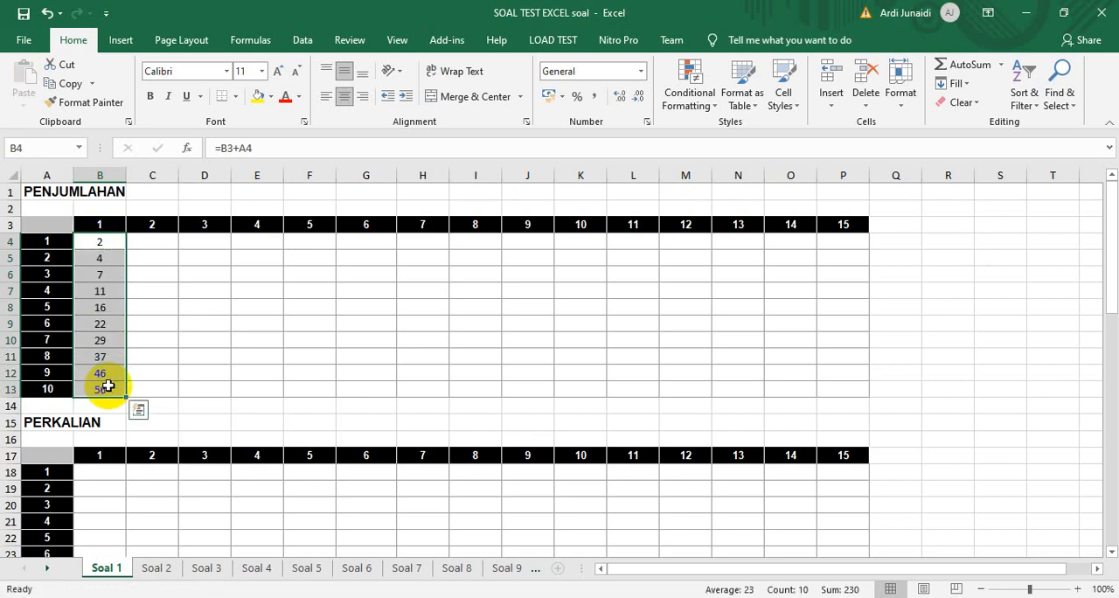
# Inspect the cell references used by the copied formulas in B4, B5 and B6 without changing them
pyautogui.click(107, 241)
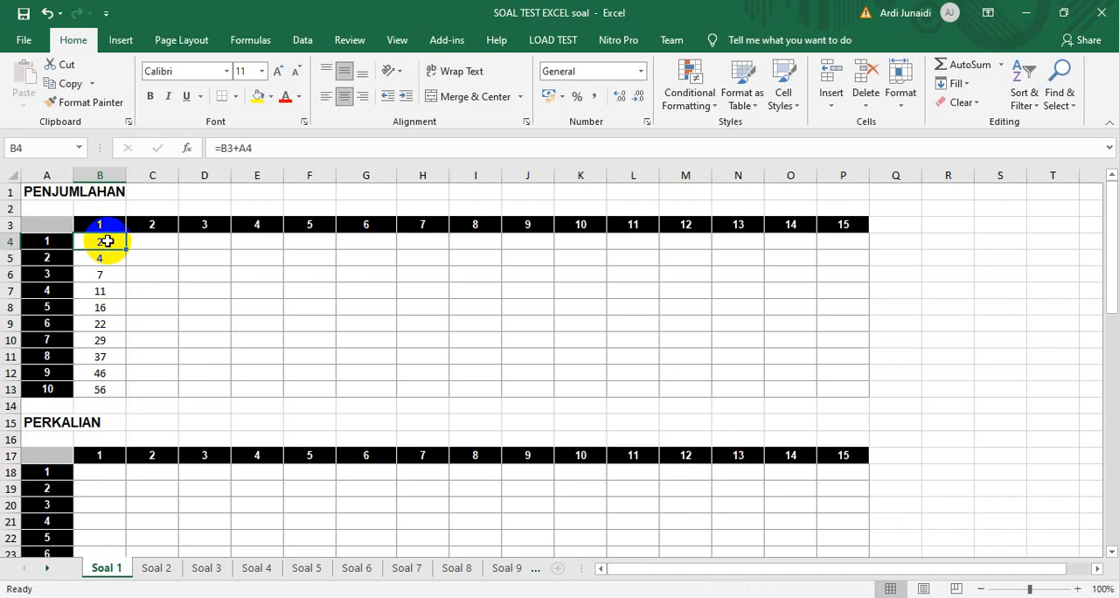
pyautogui.doubleClick(107, 241)
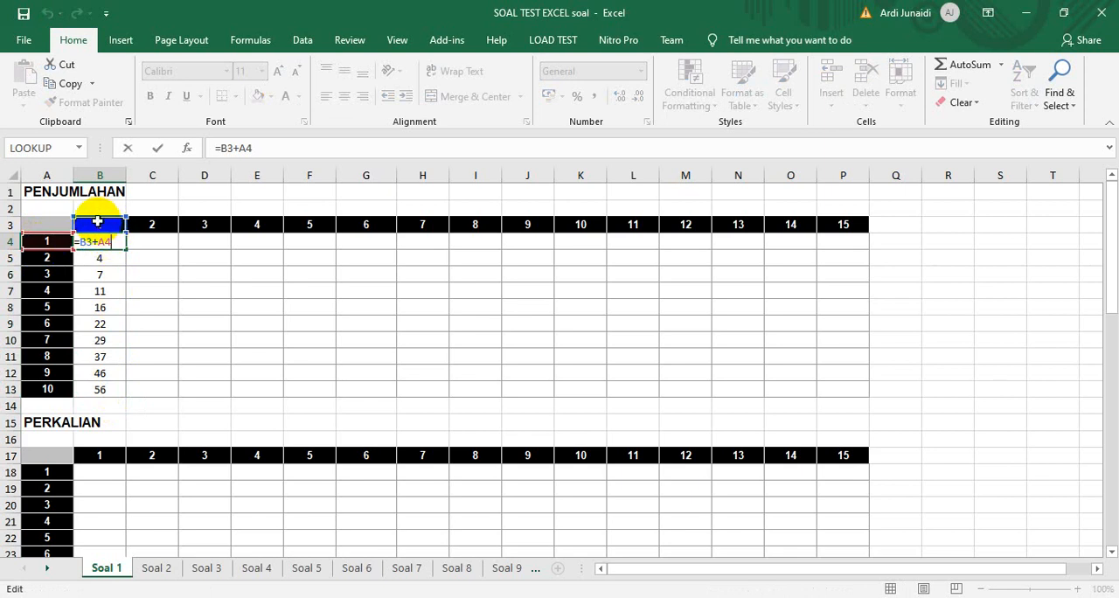
pyautogui.press('Return')
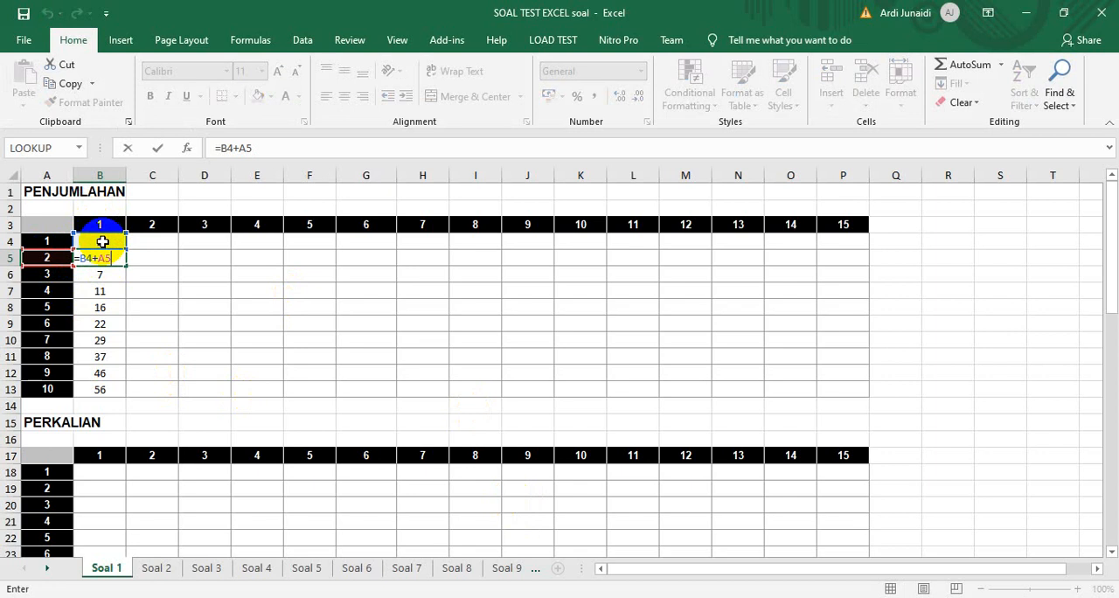
pyautogui.press('Return')
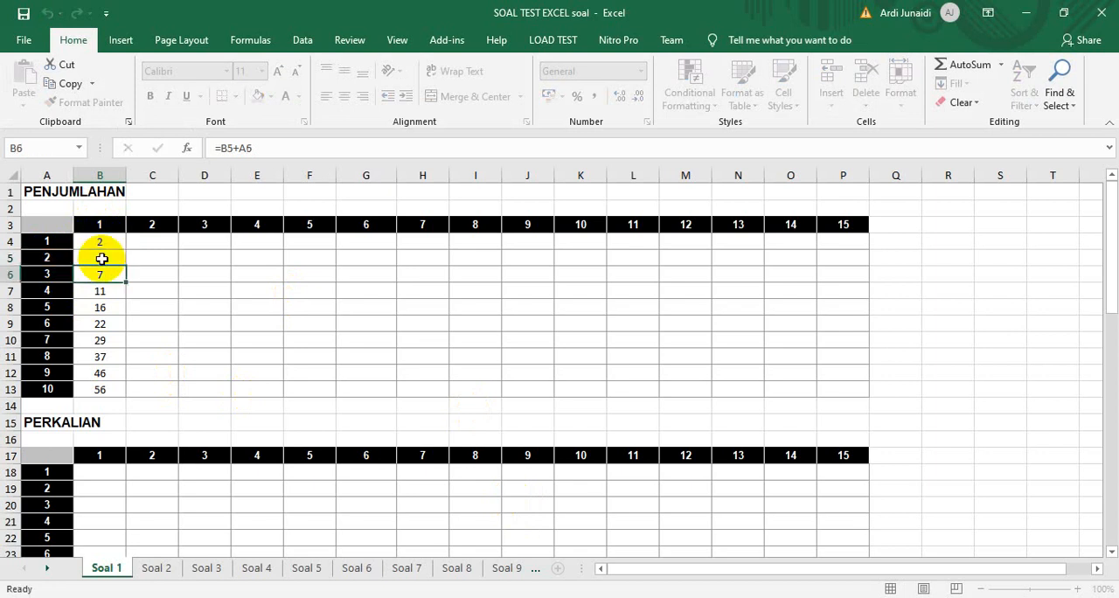
pyautogui.doubleClick(100, 273)
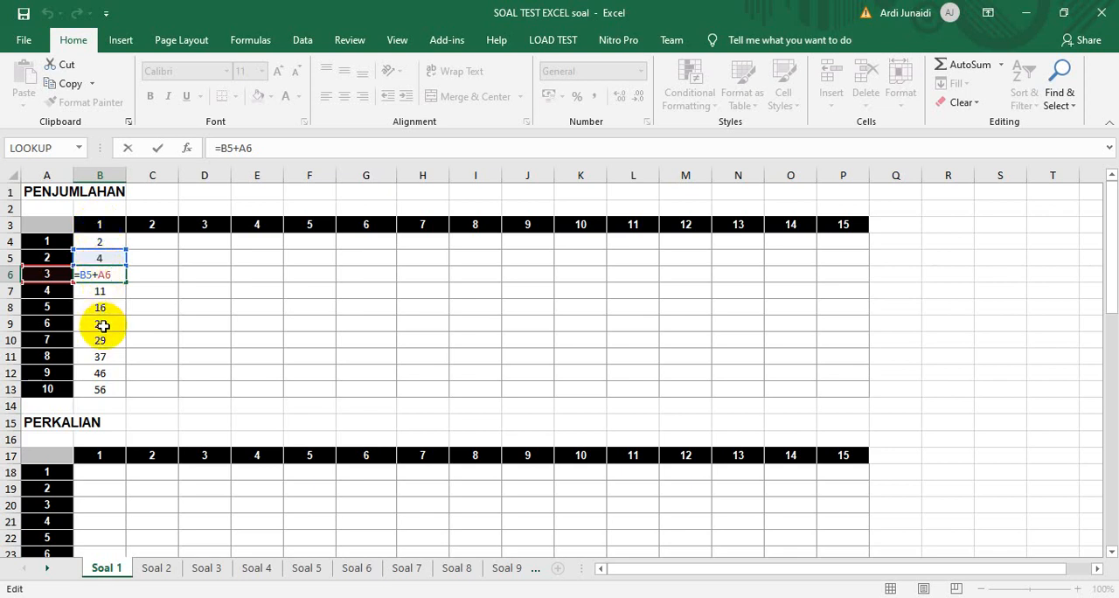
pyautogui.press('Return')
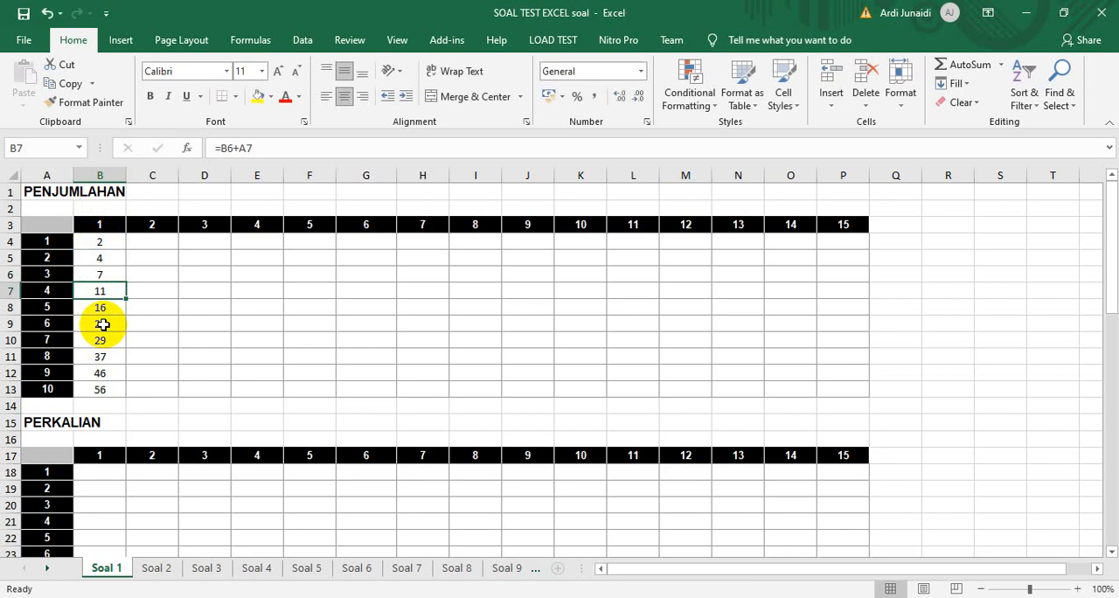
# Compare the formulas in B4 and B5 with header cell B3 to check how the row reference shifts
pyautogui.click(99, 240)
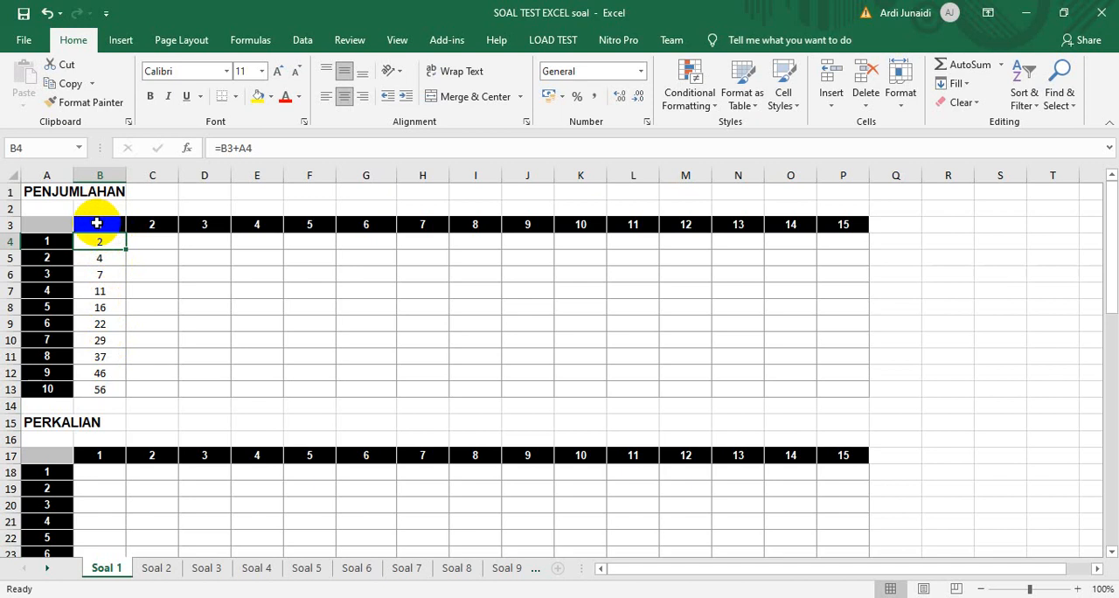
pyautogui.click(96, 224)
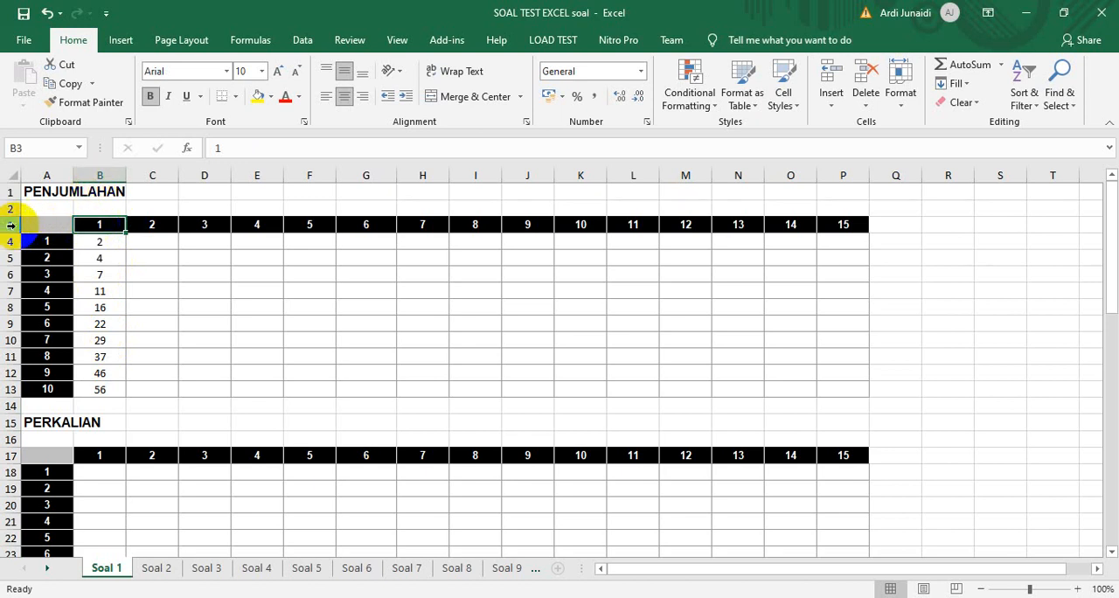
pyautogui.click(97, 229)
pyautogui.click(95, 241)
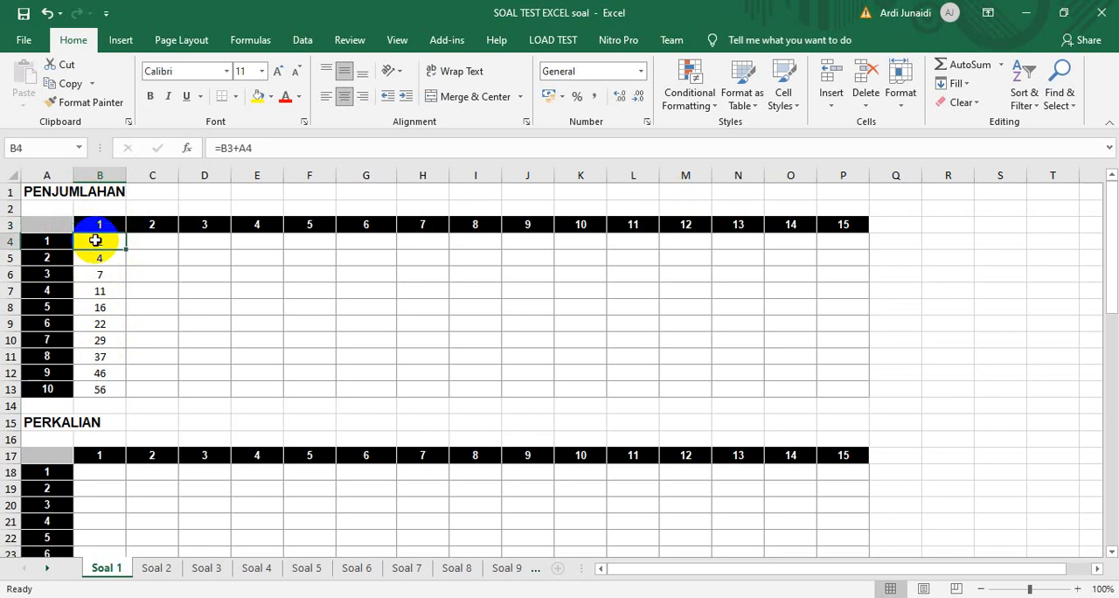
pyautogui.click(98, 255)
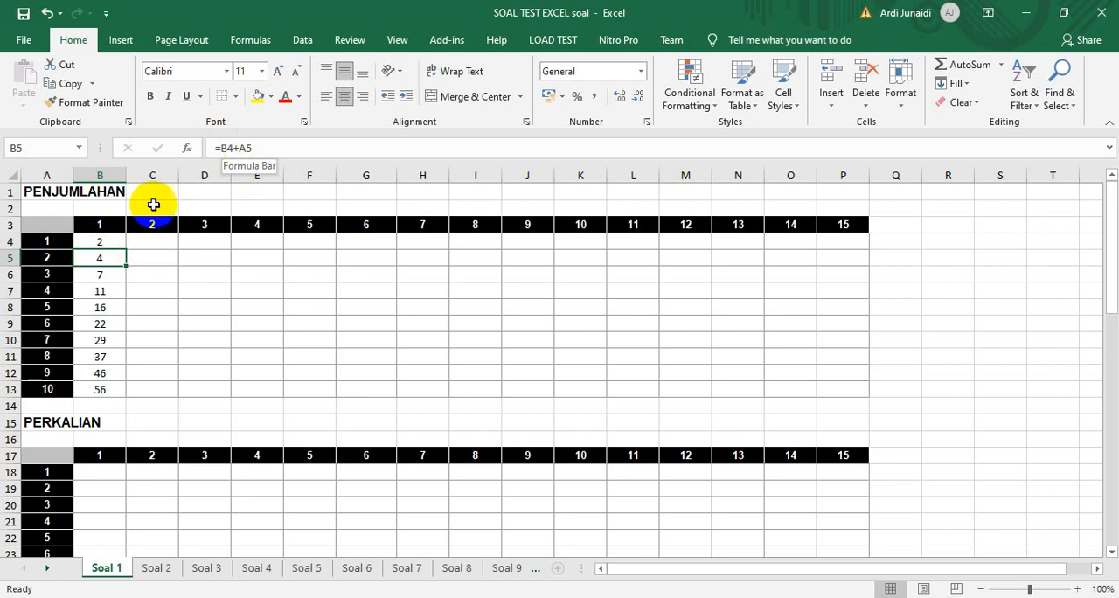
# Lock the header row reference in cell B4 so that its formula reads =B$3+A4
pyautogui.click(99, 241)
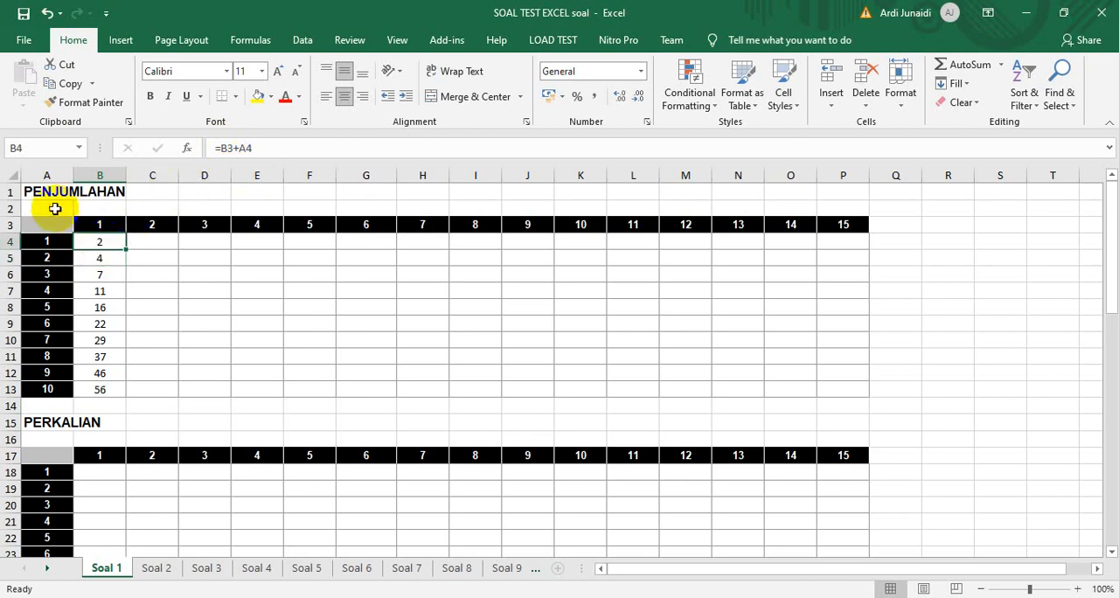
pyautogui.click(226, 149)
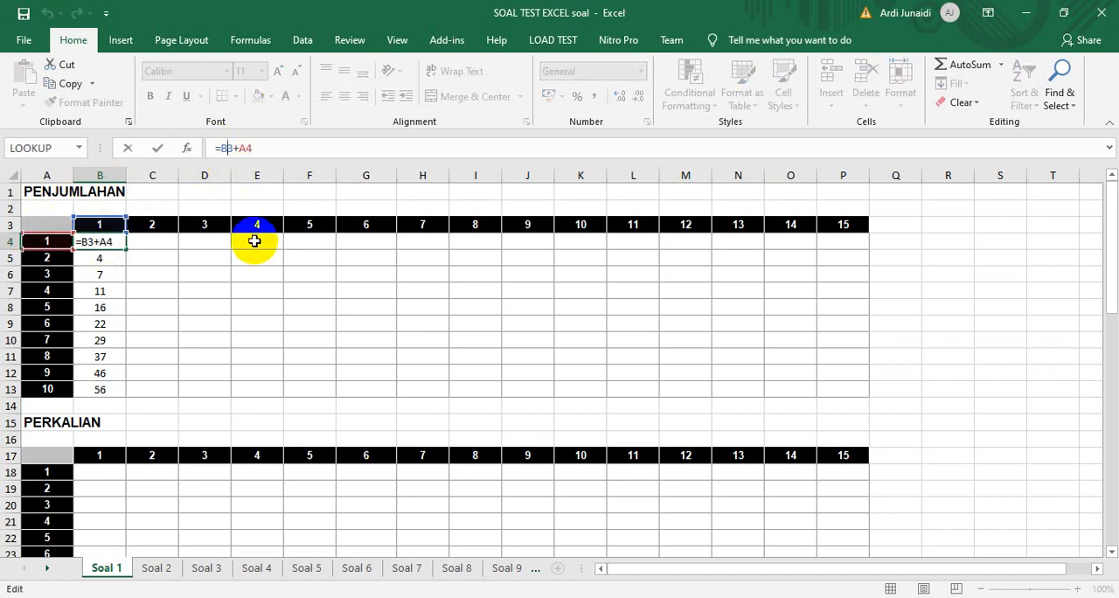
pyautogui.write('$')
pyautogui.press('Return')
# Copy the B4 formula down B4:B13 of the PENJUMLAHAN table and check the references in B5 and B10
pyautogui.click(101, 242)
pyautogui.click(68, 84)
pyautogui.moveTo(100, 245); pyautogui.dragTo(103, 387)
pyautogui.hotkey('ctrl', 'v')
pyautogui.press('Escape')
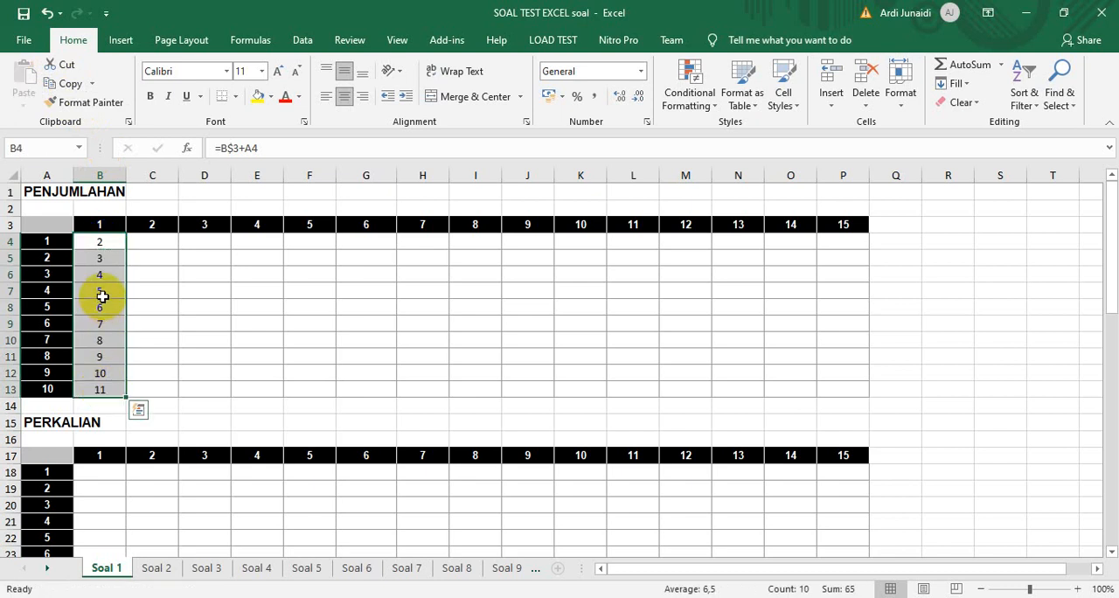
pyautogui.click(103, 259)
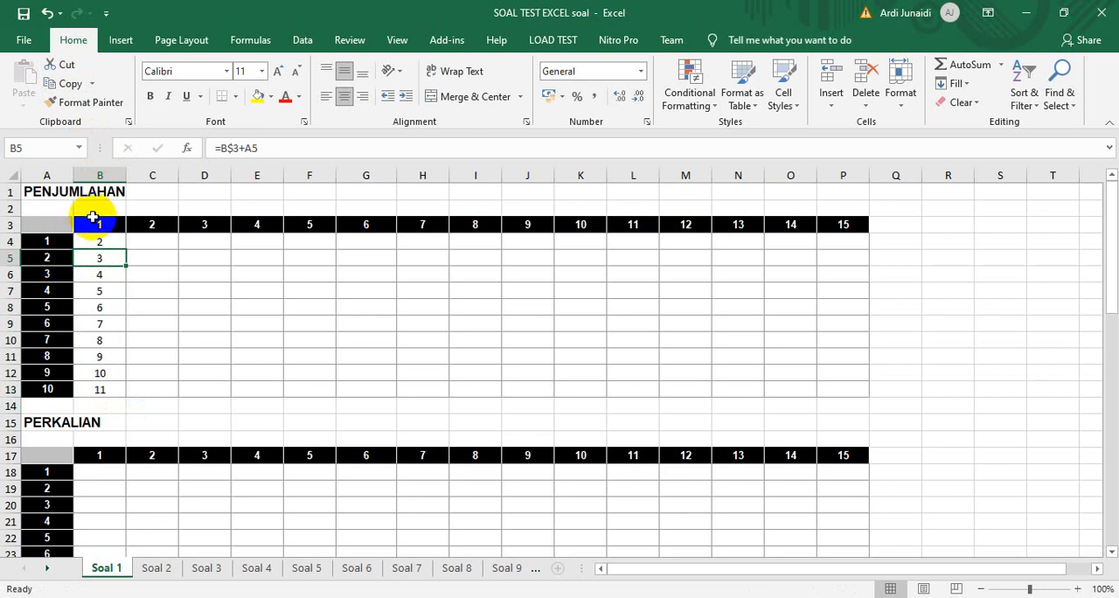
pyautogui.click(98, 339)
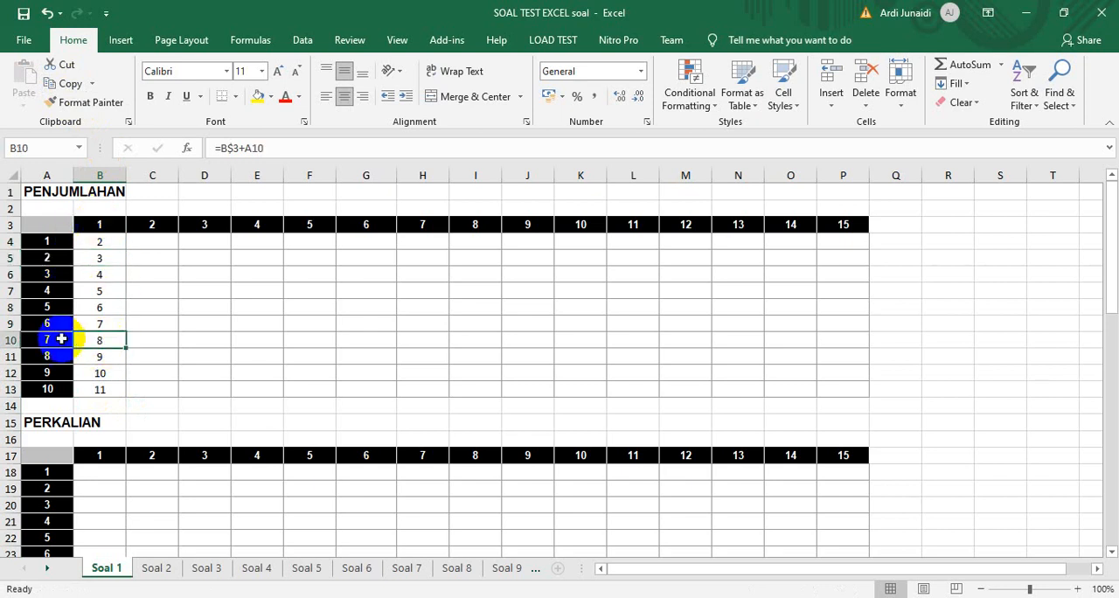
# Copy the B4 formula across the first row of the PENJUMLAHAN table, filling B4:P4
pyautogui.click(103, 245)
pyautogui.click(68, 83)
pyautogui.moveTo(108, 243)
pyautogui.mouseDown()
pyautogui.moveTo(827, 233)
pyautogui.moveTo(840, 249)
pyautogui.mouseUp()
pyautogui.press('Return')
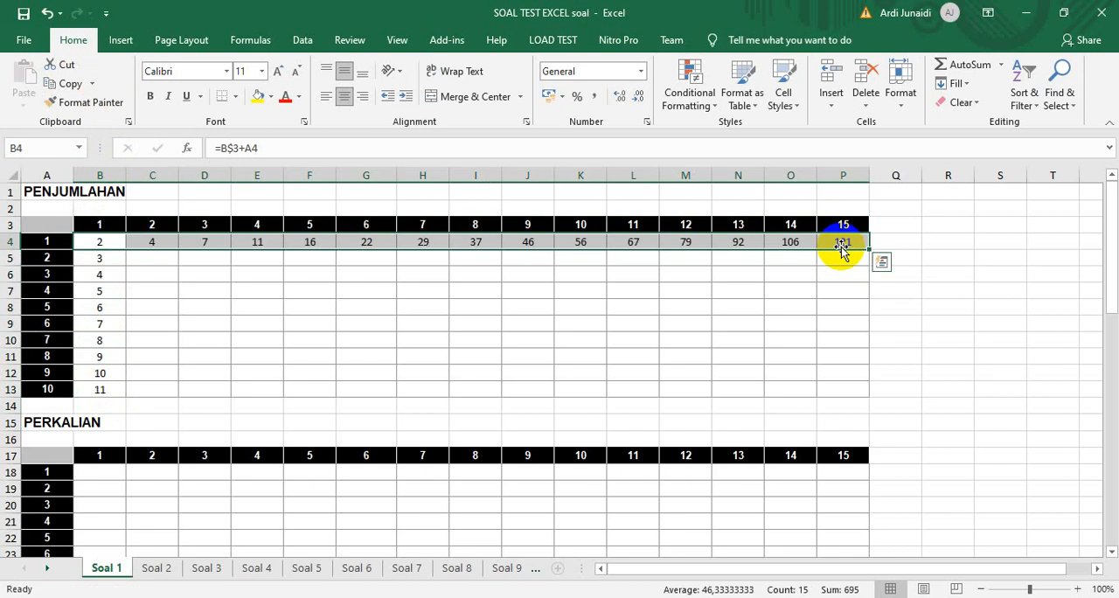
# Compare the copied formulas in B4, C4 and D4 to check how the reference to column A shifts
pyautogui.click(158, 241)
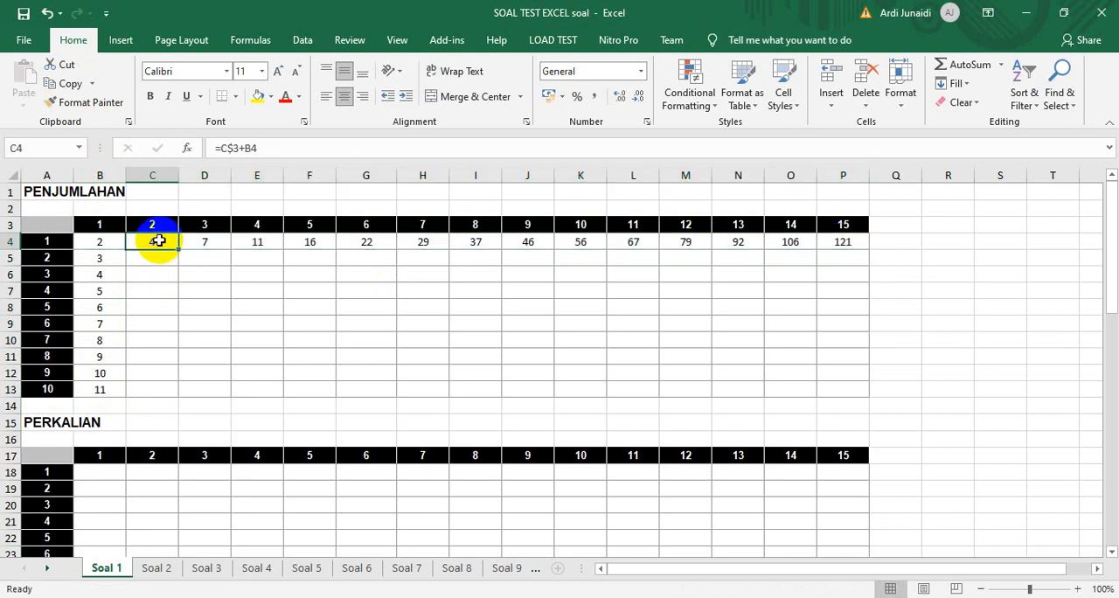
pyautogui.click(197, 243)
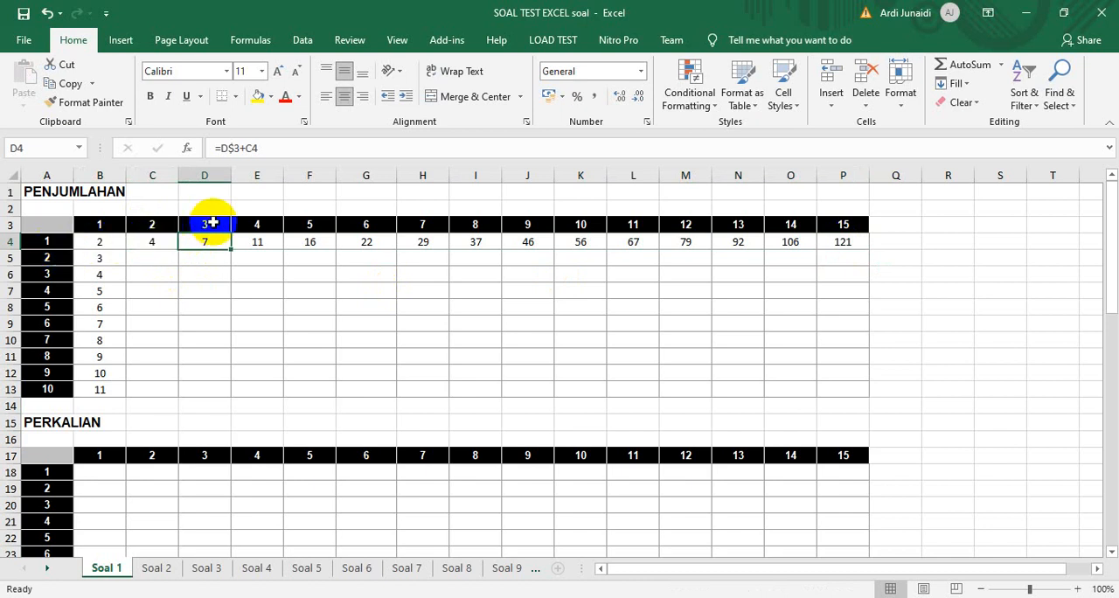
pyautogui.click(145, 241)
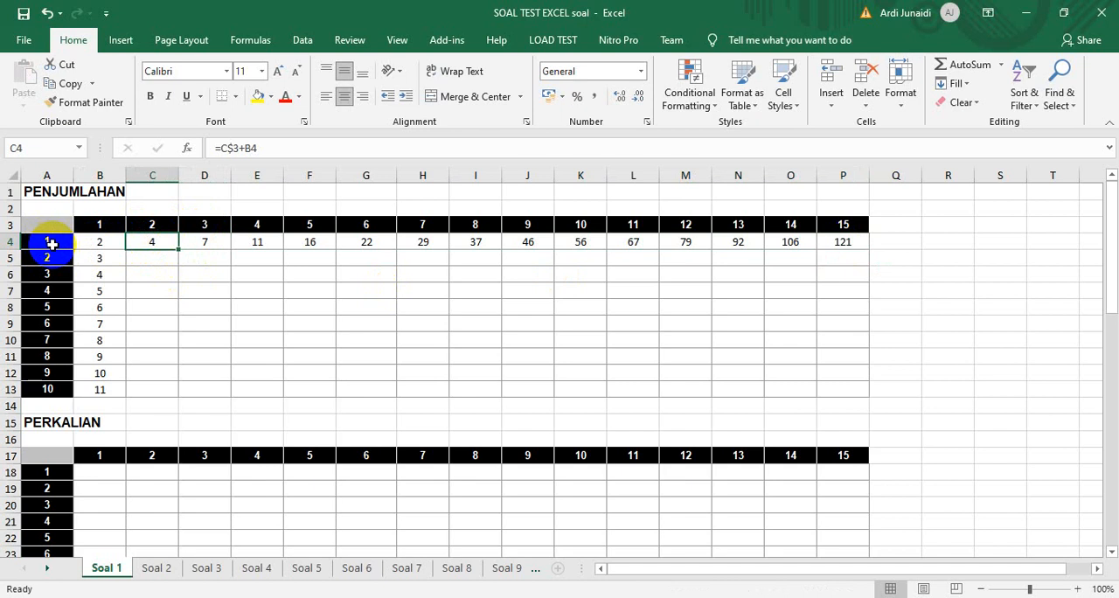
pyautogui.click(93, 241)
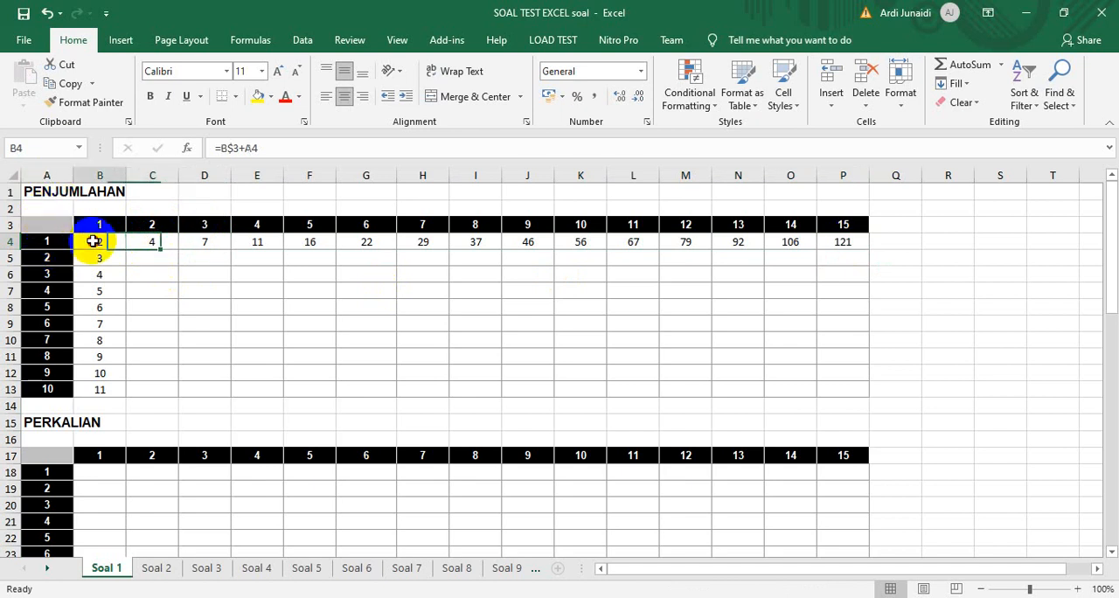
pyautogui.click(163, 243)
pyautogui.click(202, 242)
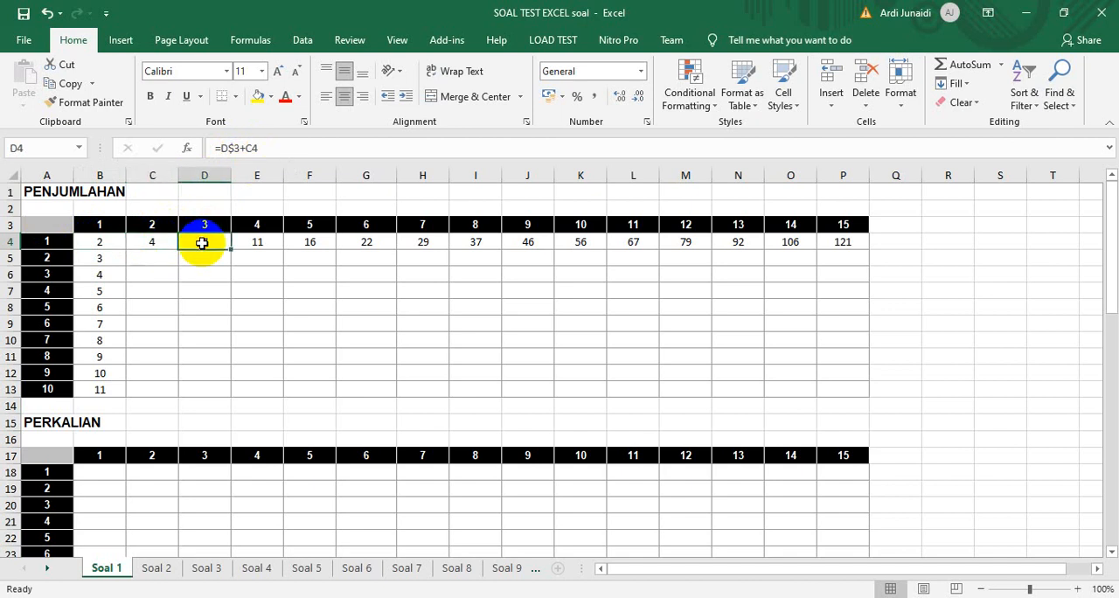
# Lock the header column reference in cell B4 so that its formula reads =B$3+$A4
pyautogui.click(106, 242)
pyautogui.click(250, 148)
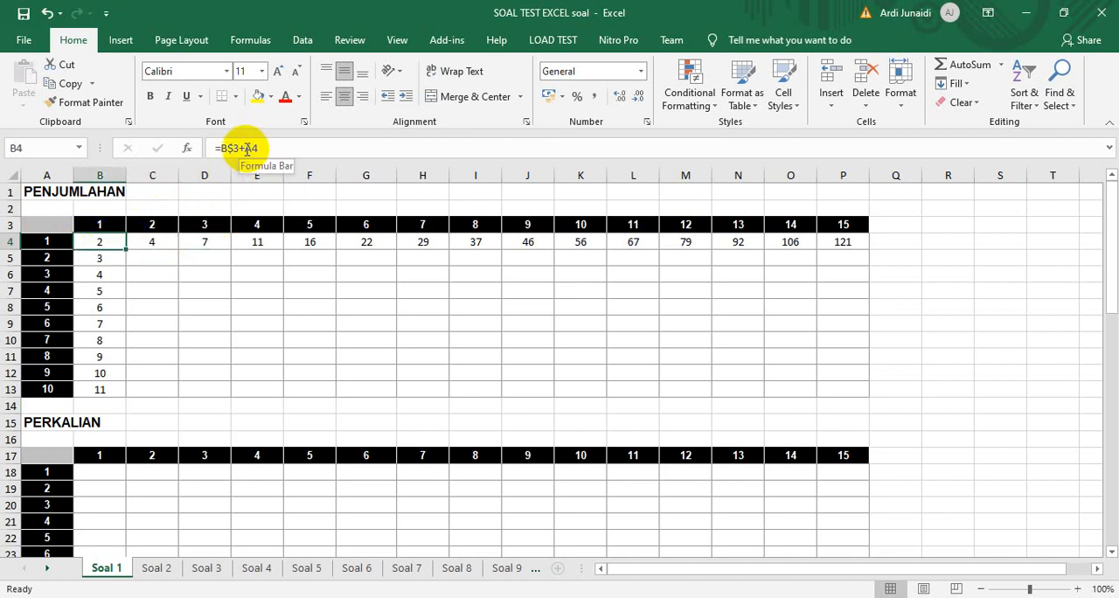
pyautogui.write('$')
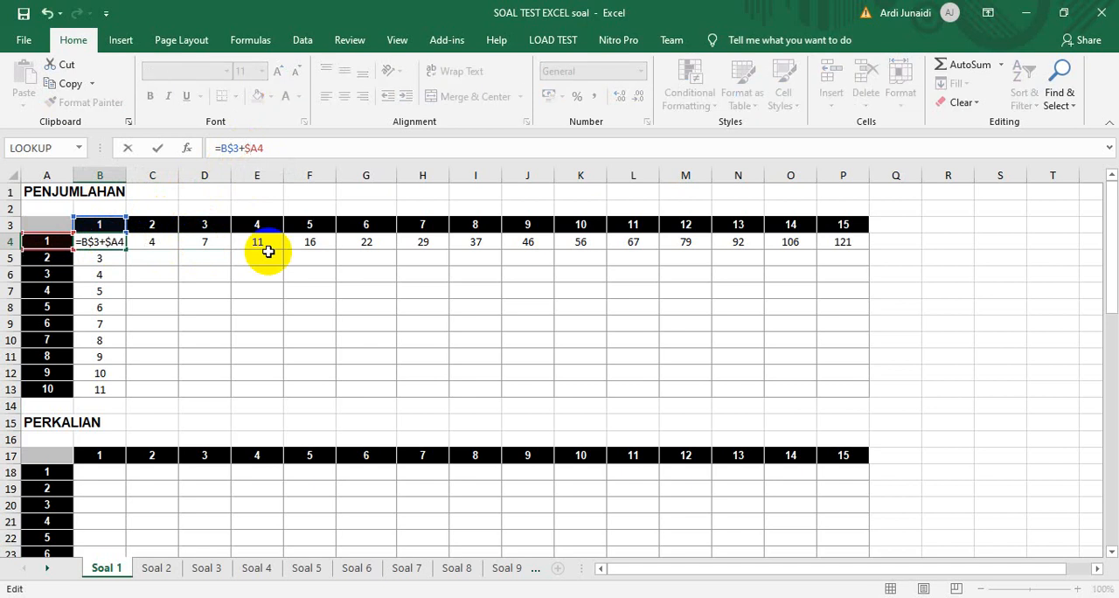
pyautogui.press('Return')
# Fill the B4 formula across to column P and down to row 13, covering the PENJUMLAHAN table B4:P13
pyautogui.click(97, 242)
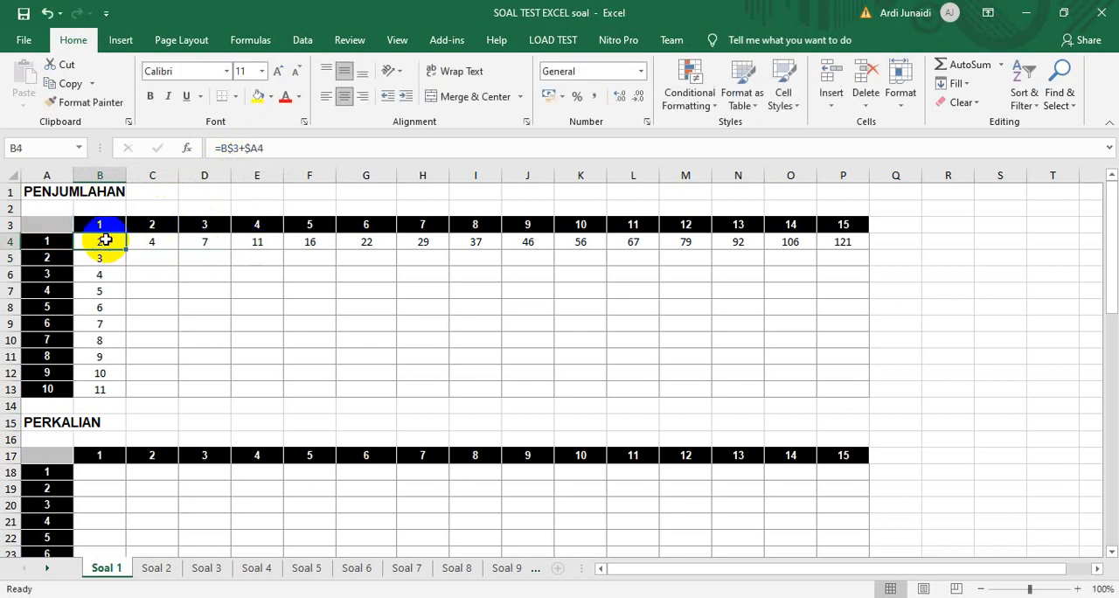
pyautogui.moveTo(126, 248); pyautogui.dragTo(871, 244)
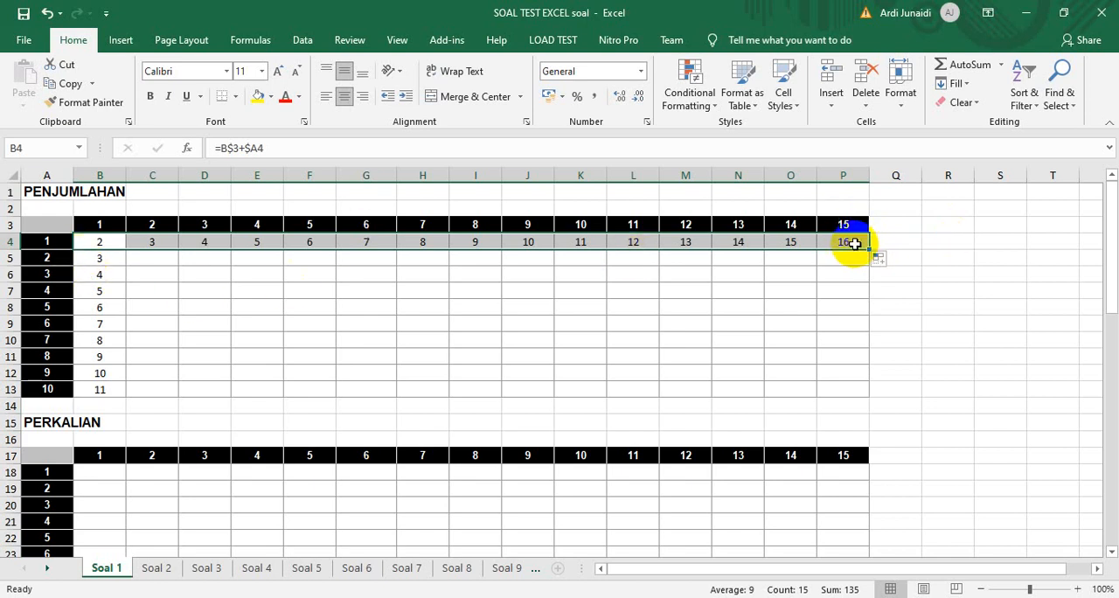
pyautogui.moveTo(868, 251); pyautogui.dragTo(867, 393)
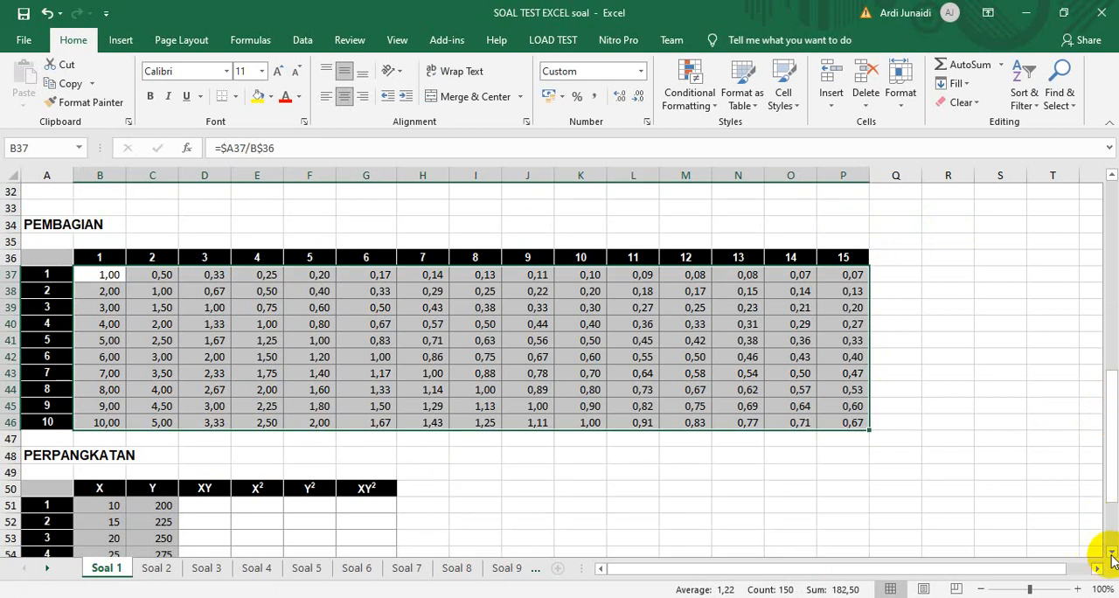
# Enter the formula =B51*C51 in cell D51, the first XY cell of the PERPANGKATAN table
pyautogui.moveTo(1112, 556); pyautogui.dragTo(1112, 556)
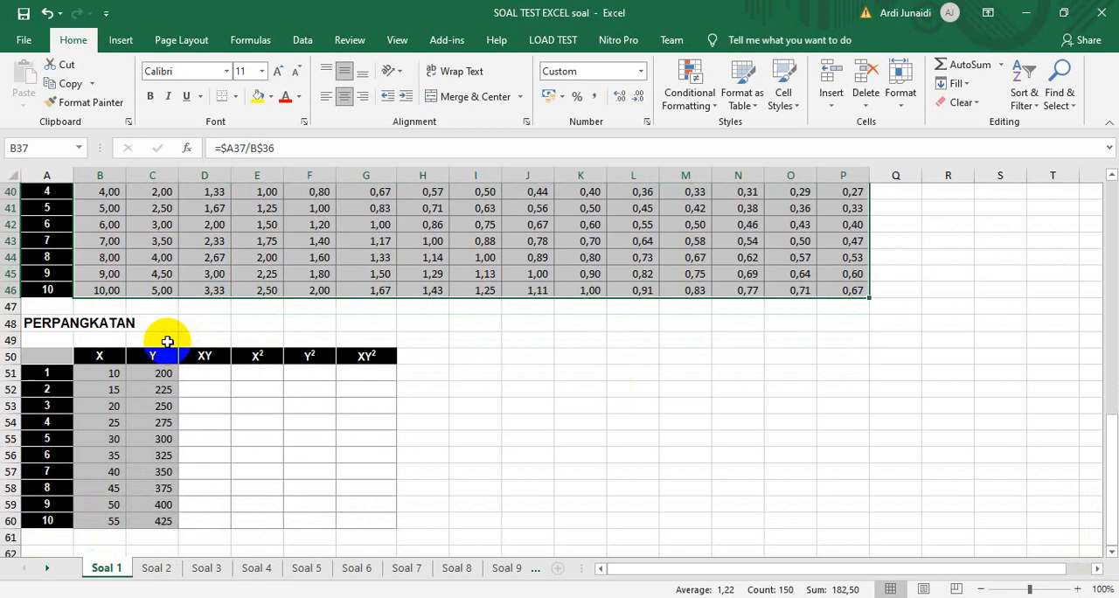
pyautogui.click(205, 375)
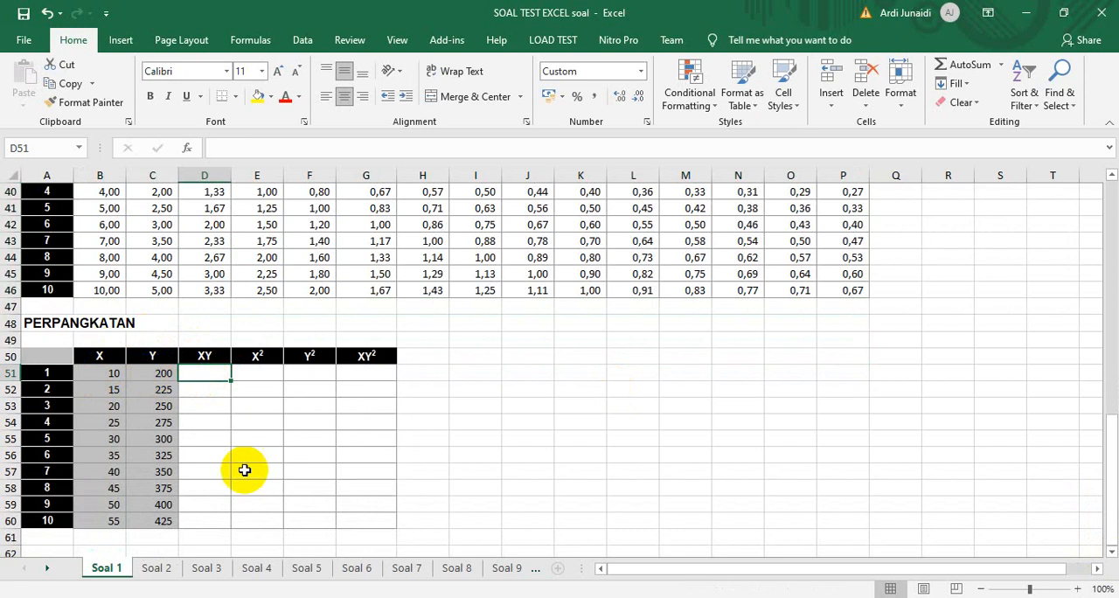
pyautogui.write('=')
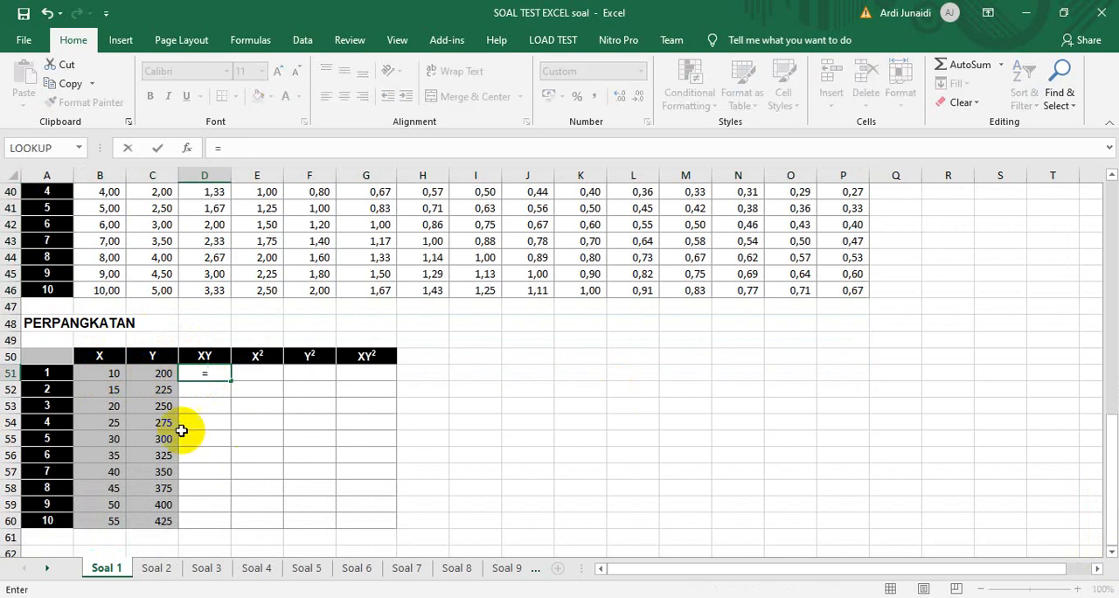
pyautogui.click(107, 374)
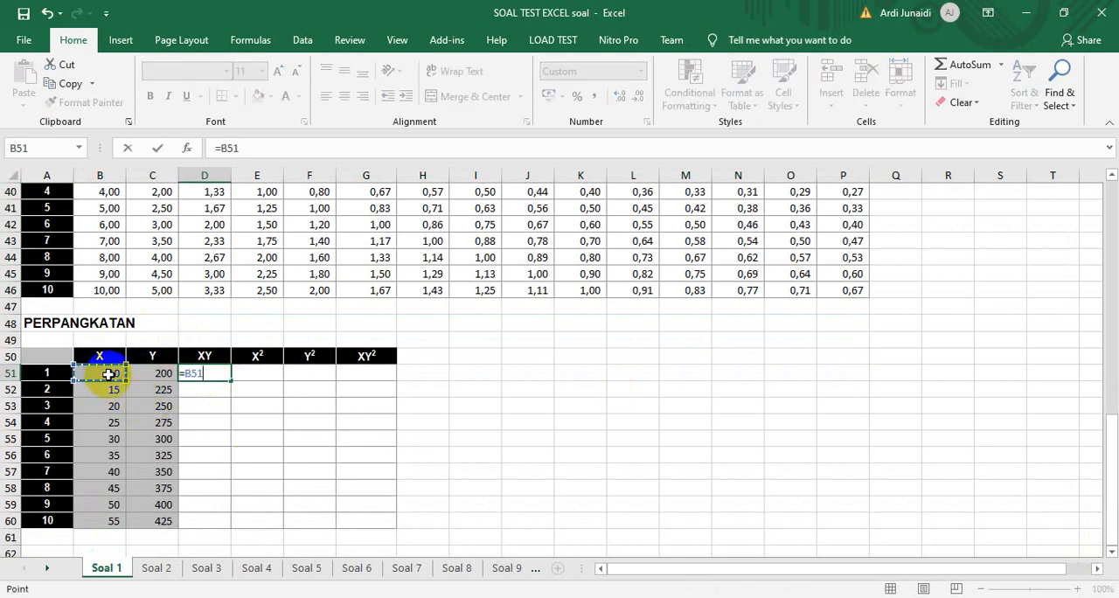
pyautogui.write('*')
pyautogui.click(145, 374)
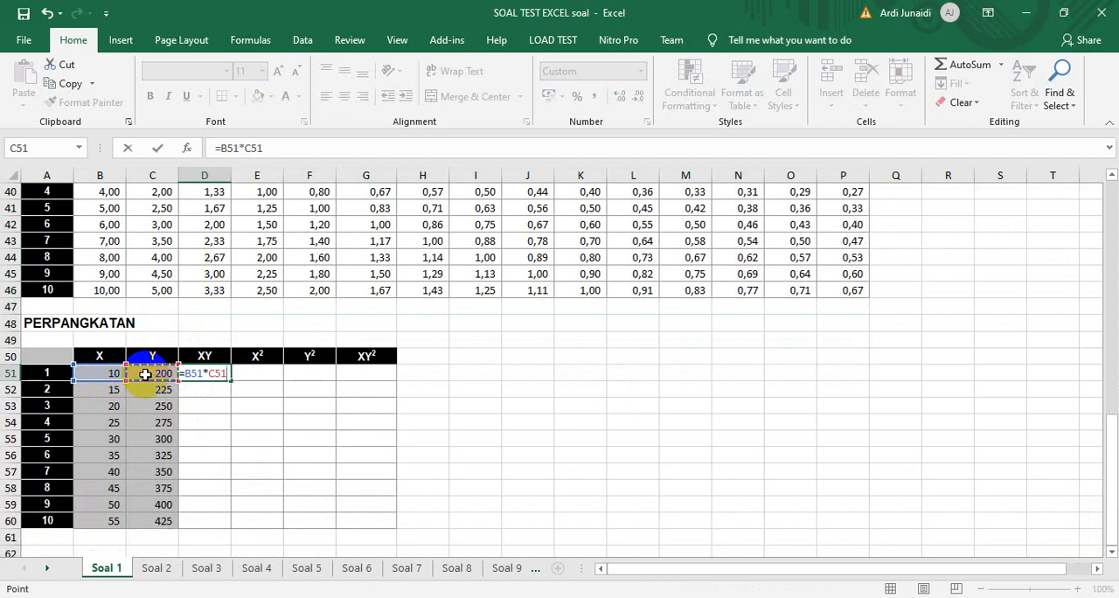
pyautogui.press('Return')
# Copy the D51 formula down the XY column of the PERPANGKATAN table, filling D51:D60
pyautogui.click(199, 375)
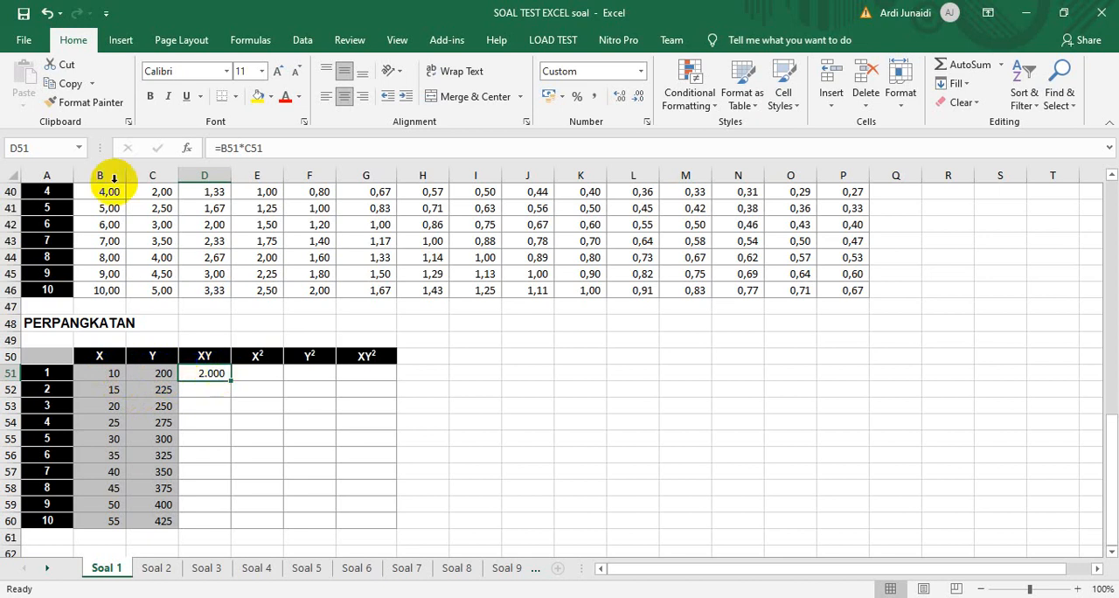
pyautogui.click(69, 84)
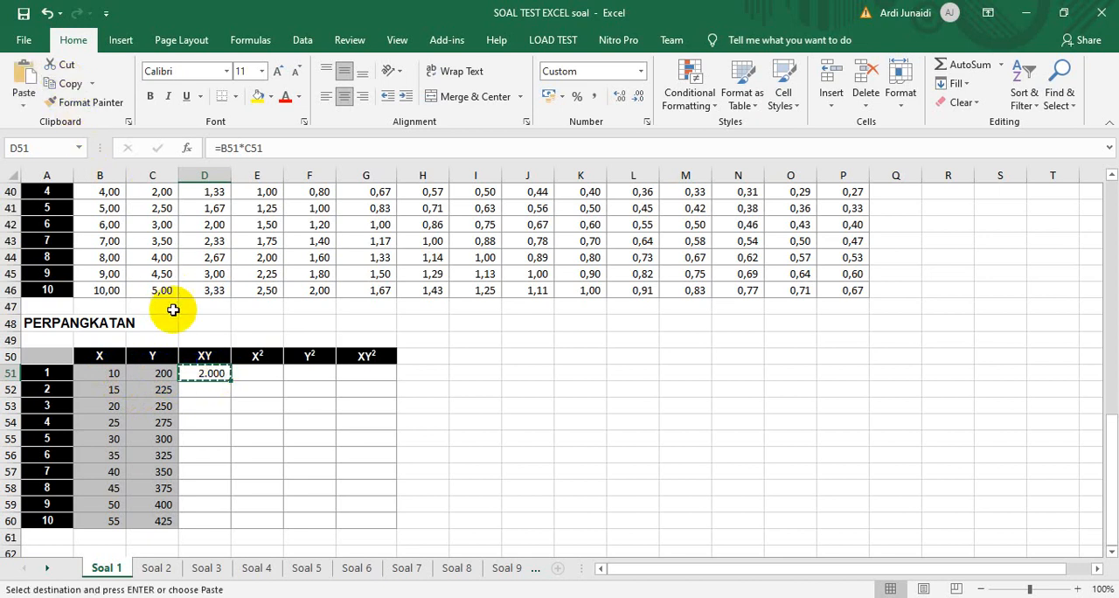
pyautogui.moveTo(201, 373); pyautogui.dragTo(199, 529)
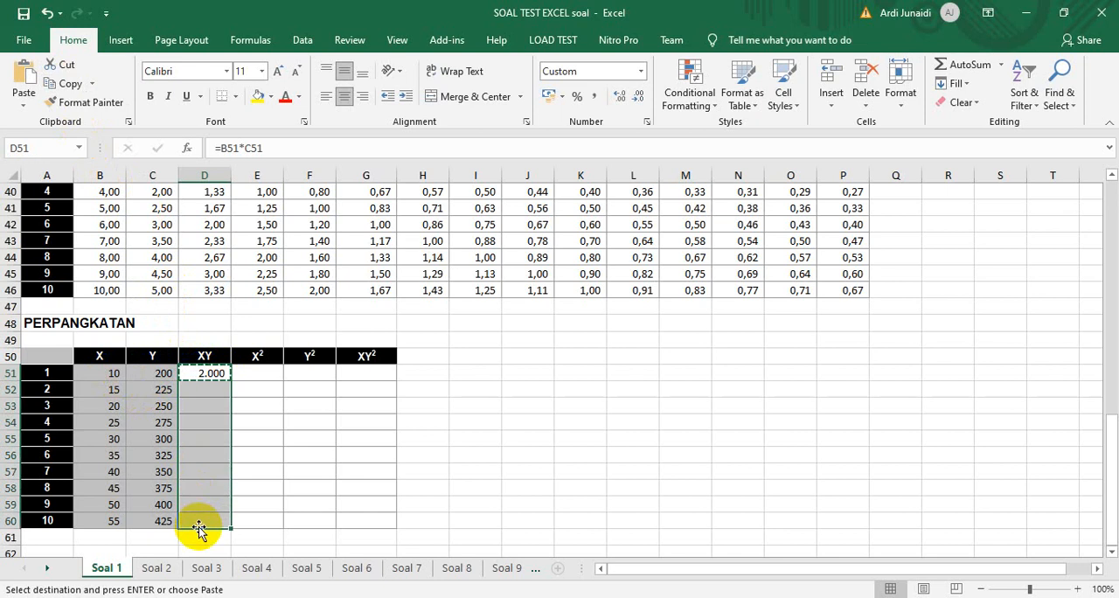
pyautogui.press('Return')
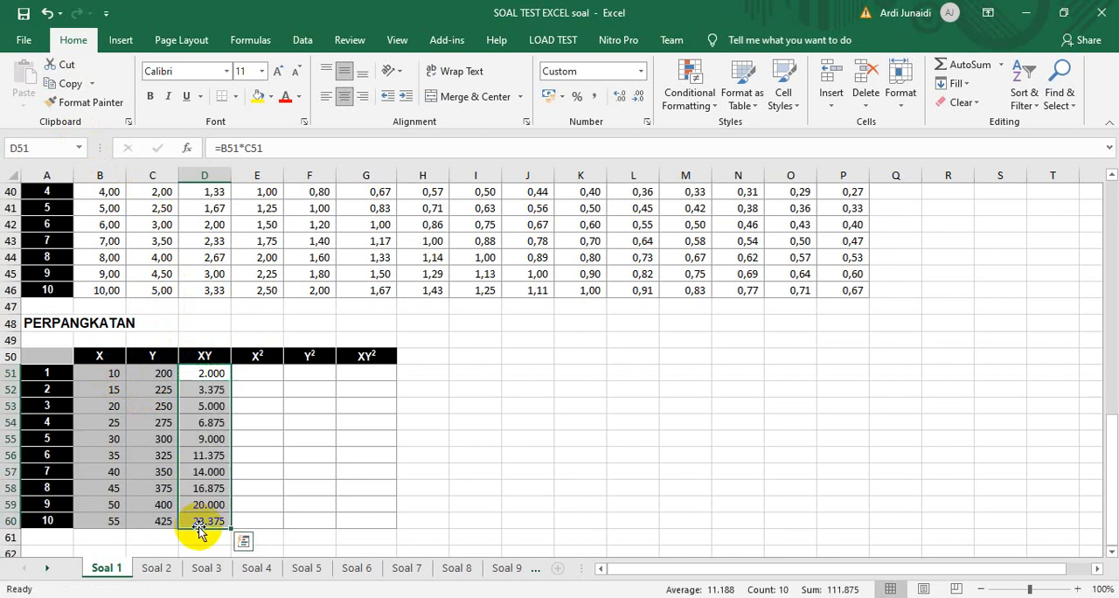
# Inspect the cell references used by the copied XY formulas in D52 and D53 without changing them
pyautogui.click(210, 389)
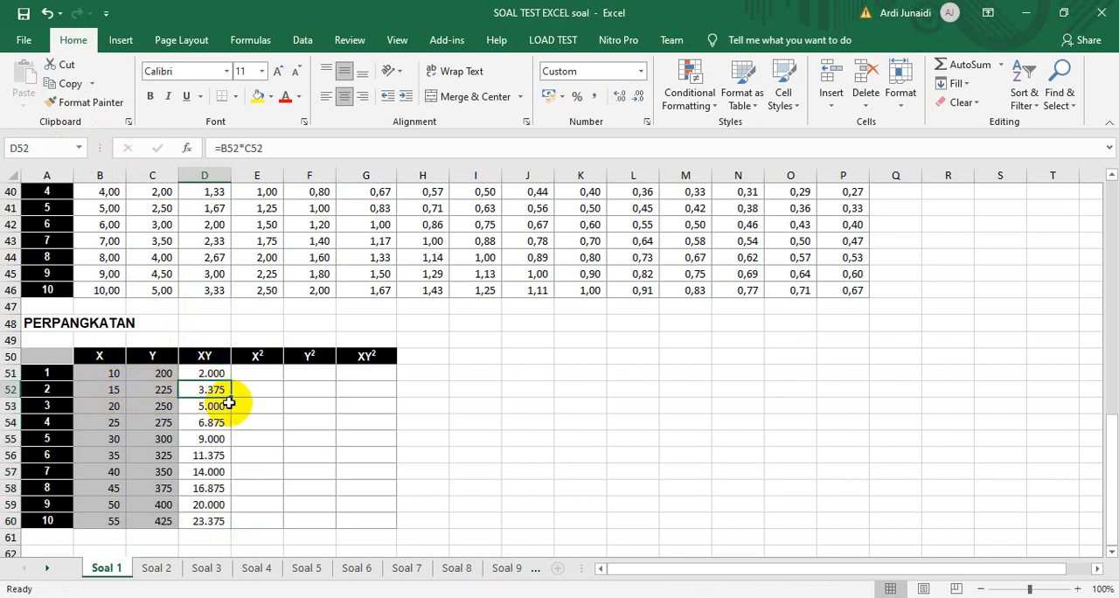
pyautogui.press('F2')
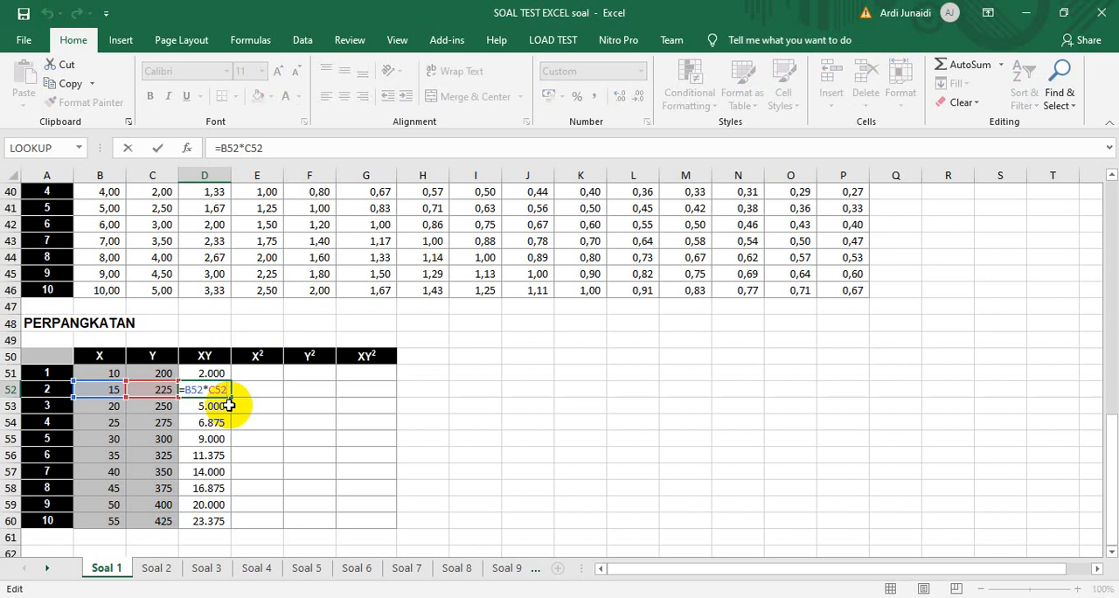
pyautogui.press('Return')
pyautogui.press('F2')
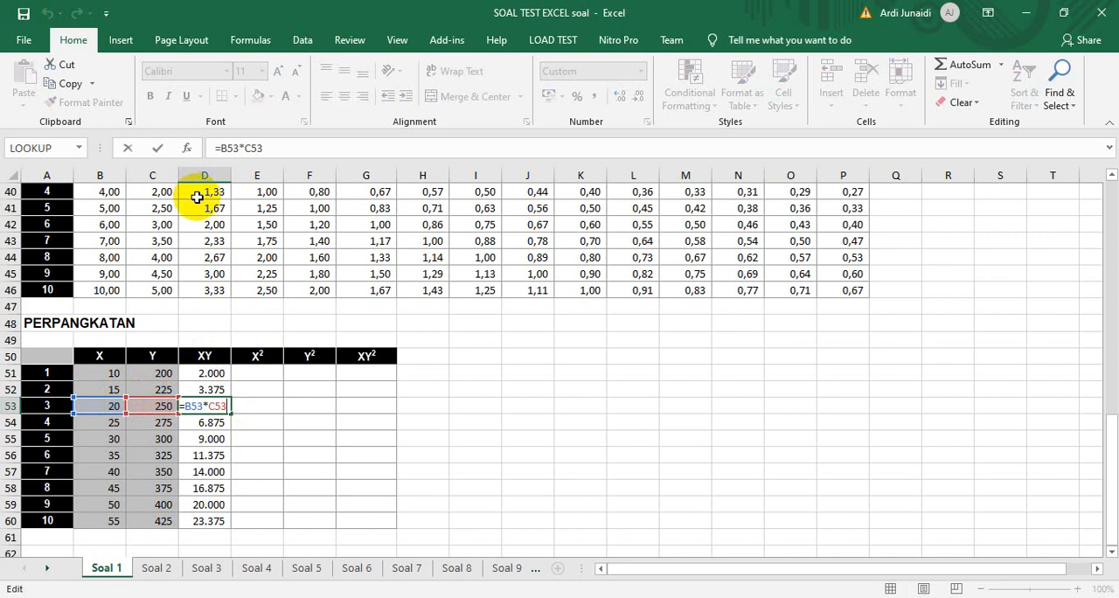
# Enter =B51^2 in cell E51 and fill it down the X² column of the PERPANGKATAN table to E60
pyautogui.click(257, 372)
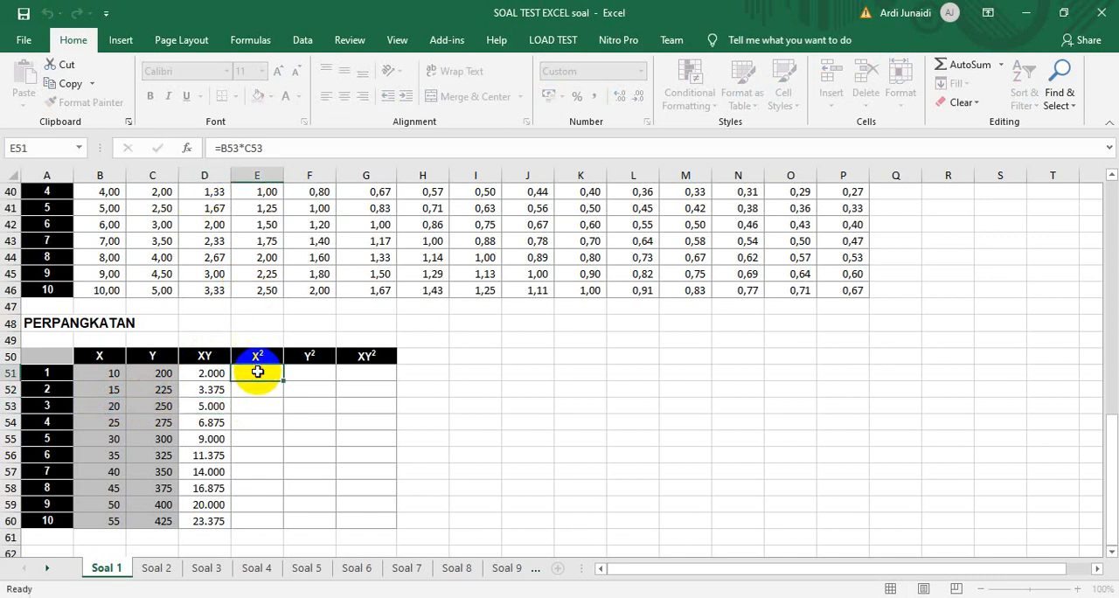
pyautogui.write('=')
pyautogui.click(114, 375)
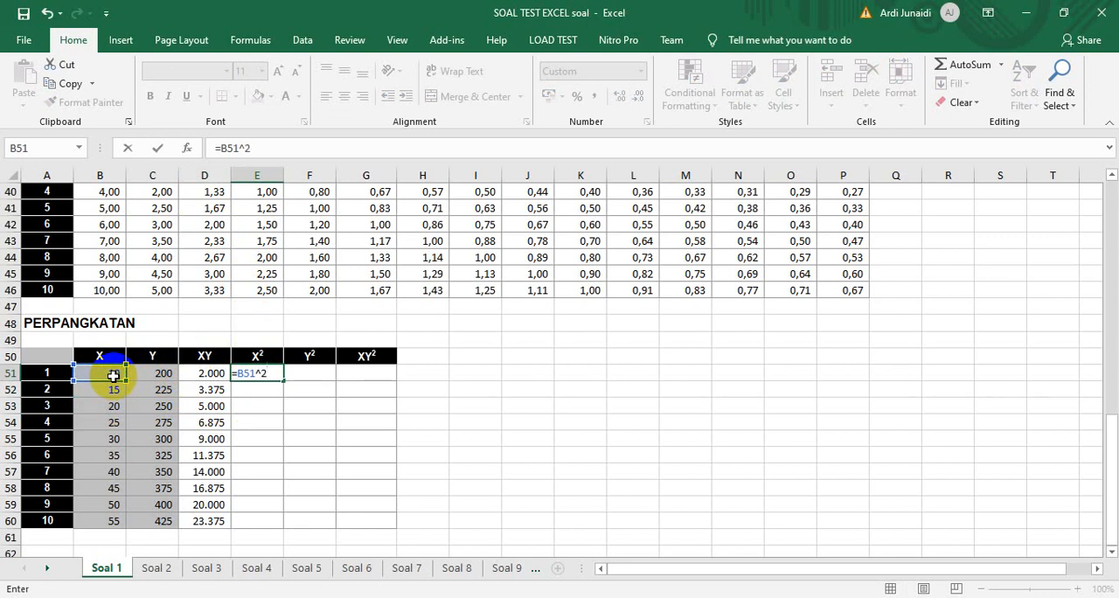
pyautogui.press('Return')
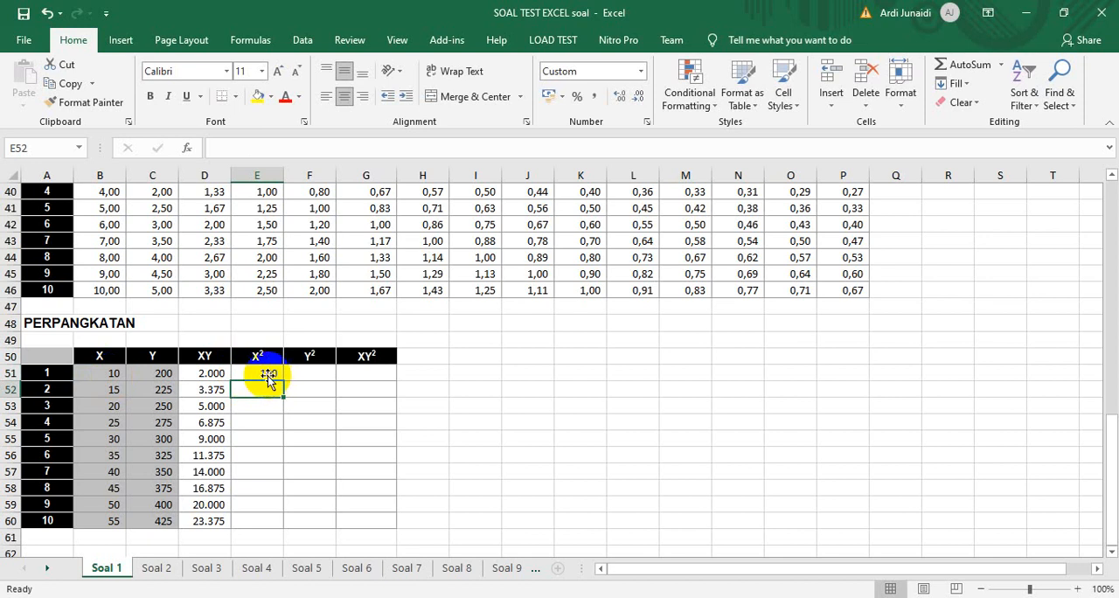
pyautogui.click(262, 374)
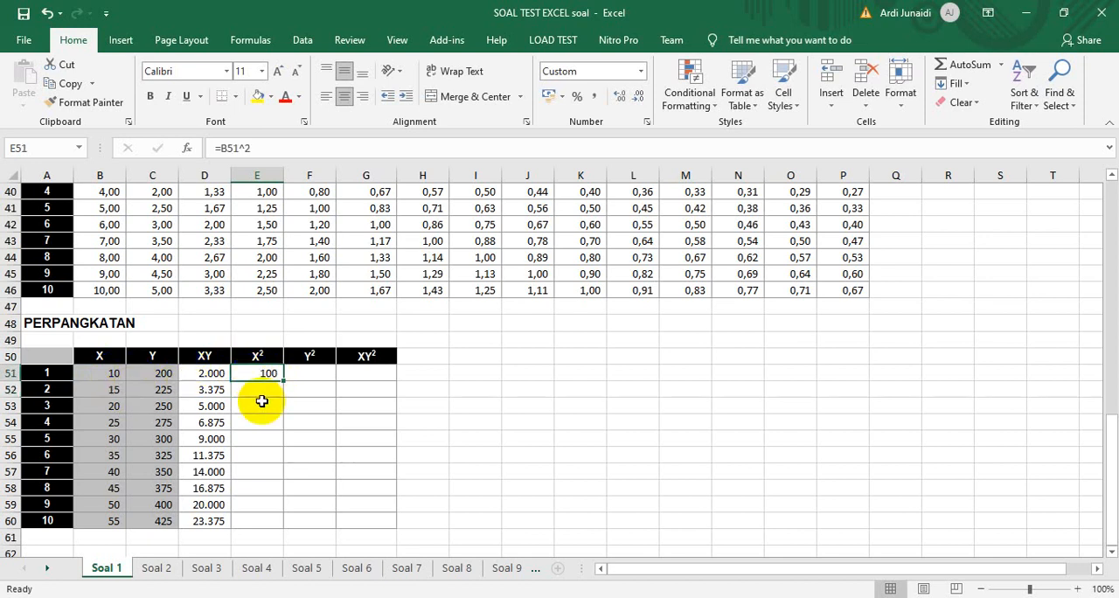
pyautogui.doubleClick(283, 380)
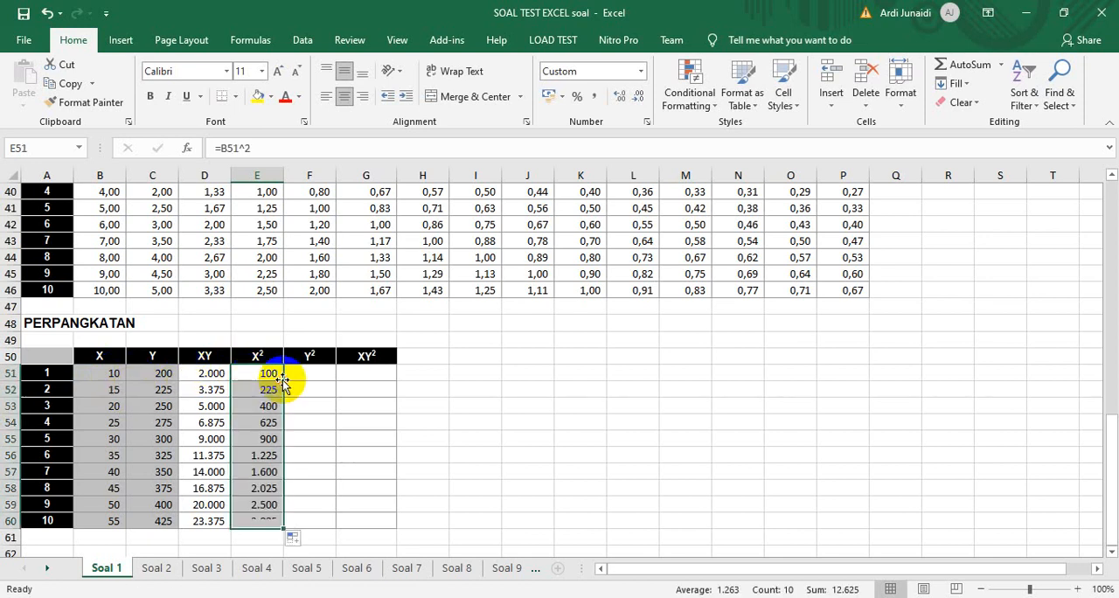
# Enter =C51^2 in cell F51 and fill it down the Y² column of the PERPANGKATAN table to F60
pyautogui.click(318, 371)
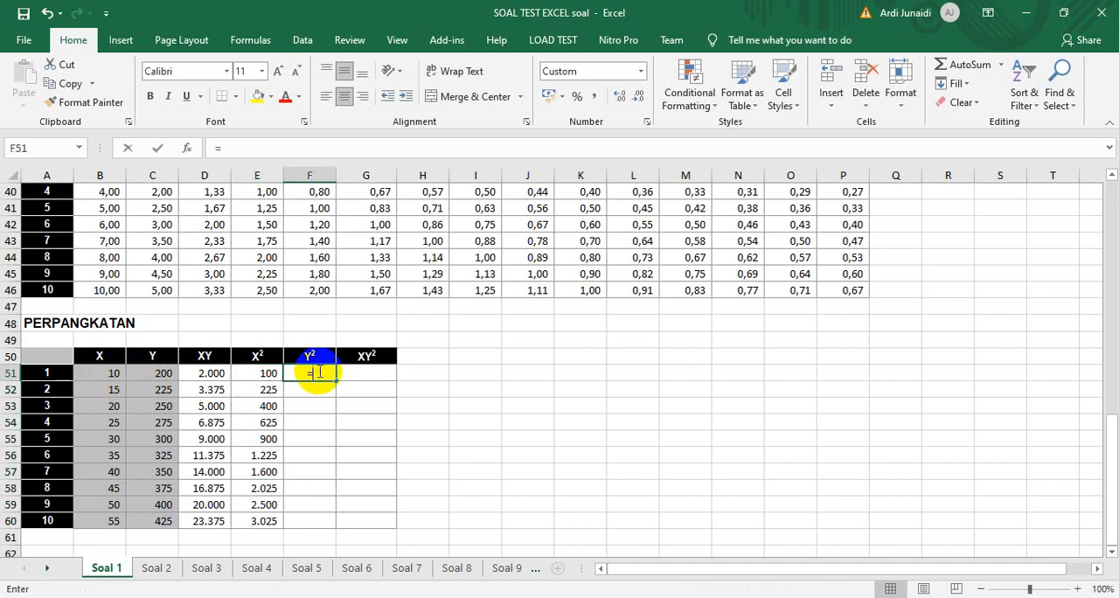
pyautogui.write('=')
pyautogui.click(155, 373)
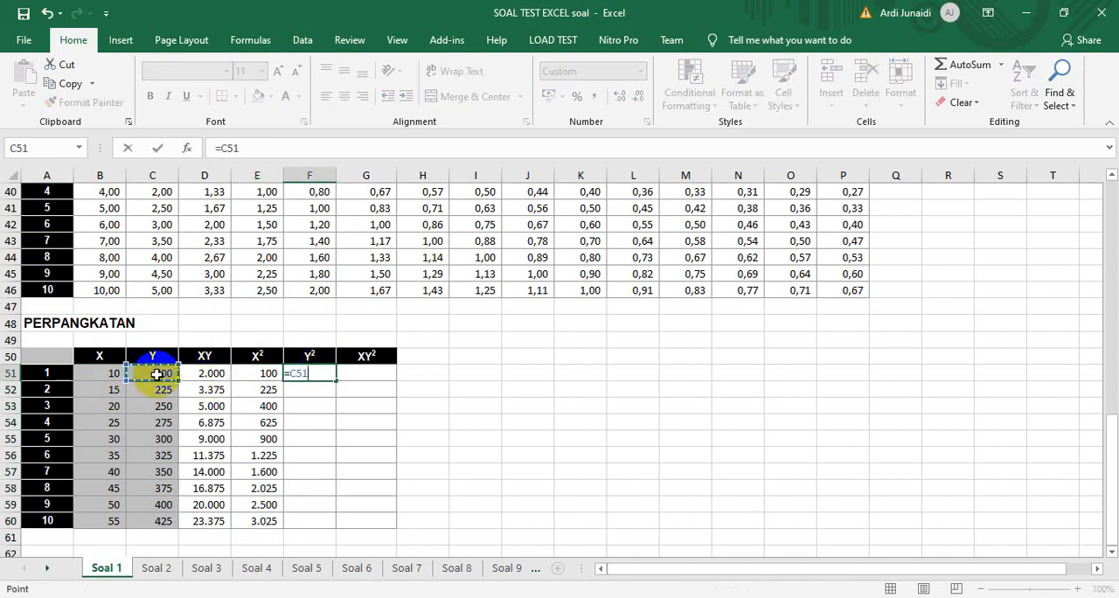
pyautogui.write('^2')
pyautogui.press('Return')
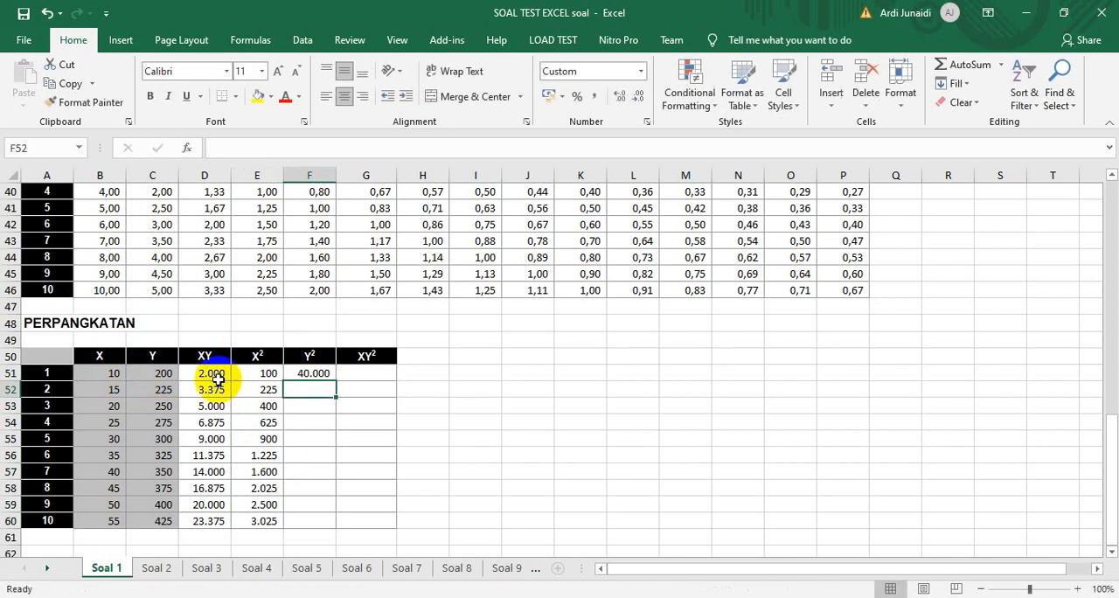
pyautogui.click(323, 373)
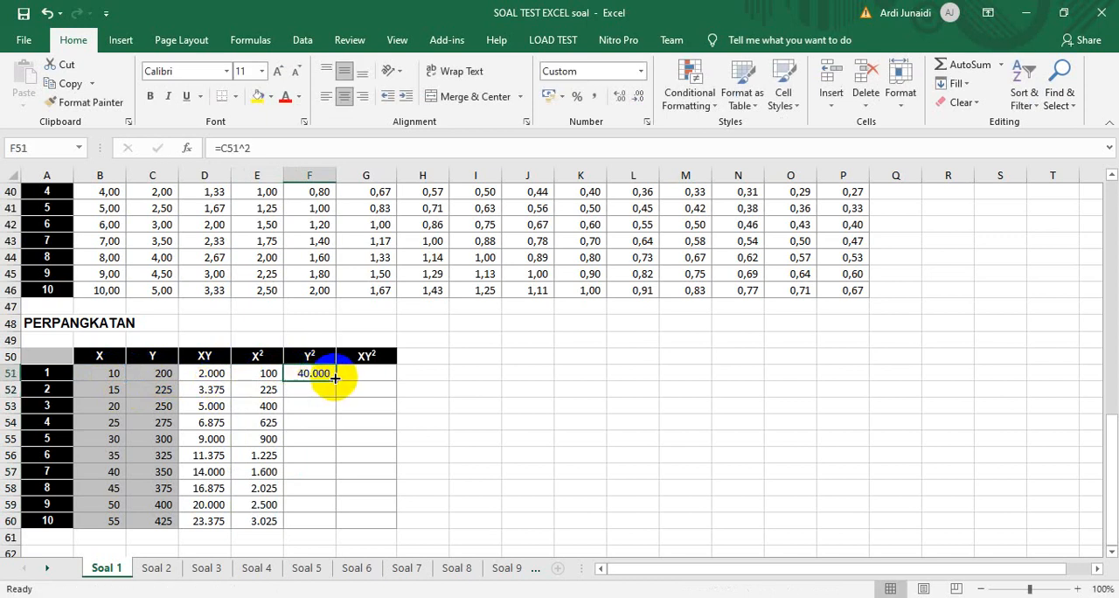
pyautogui.doubleClick(335, 381)
# Enter =B51*F51 in cell G51 and fill it down the XY² column of the PERPANGKATAN table to G60
pyautogui.click(379, 371)
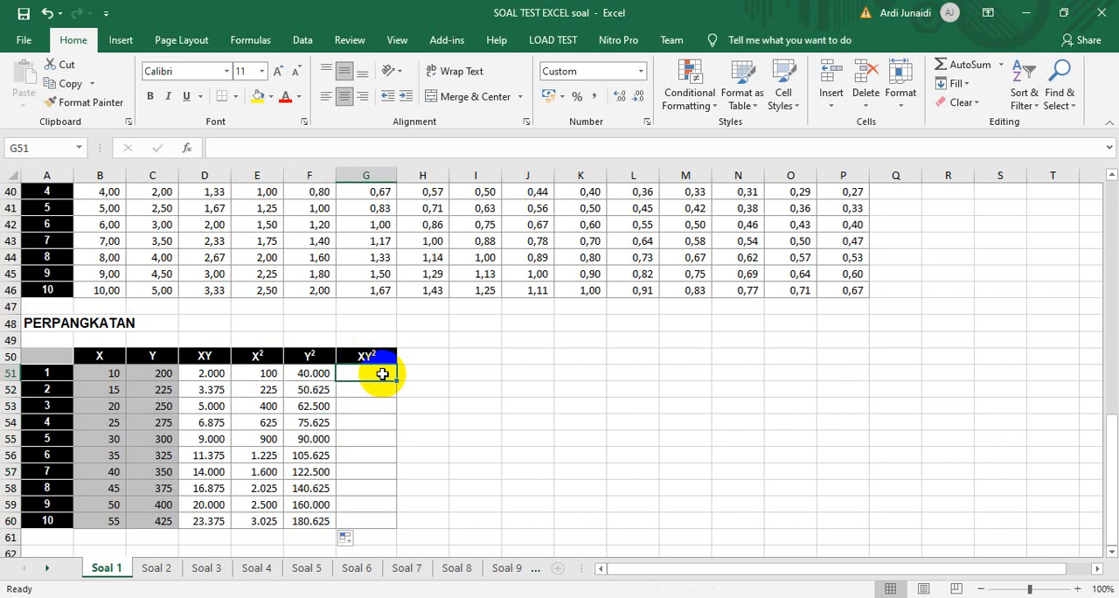
pyautogui.write('=')
pyautogui.click(113, 373)
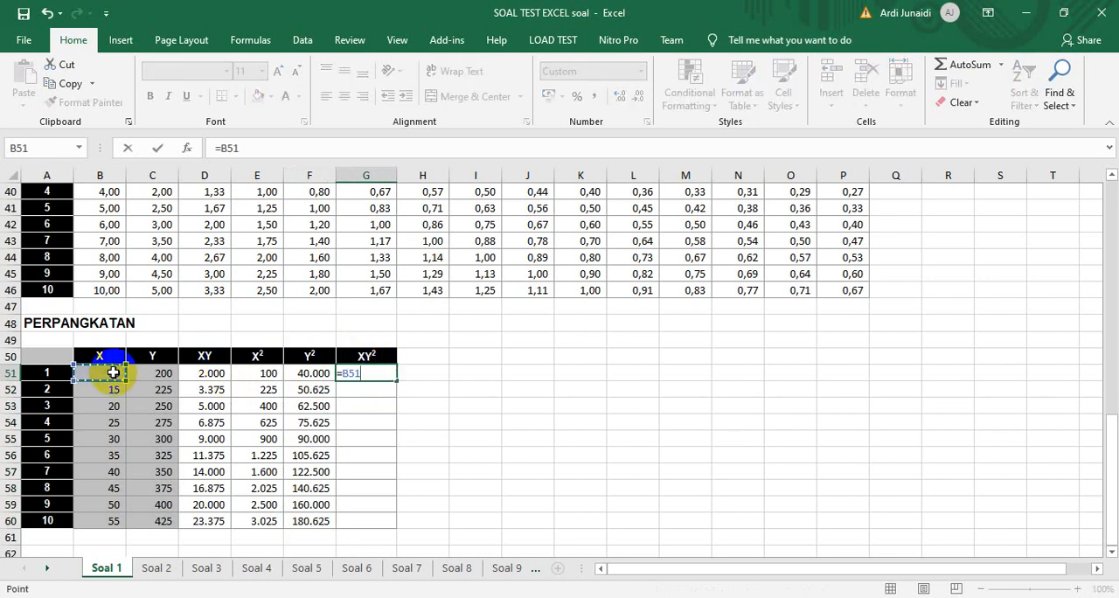
pyautogui.write('*')
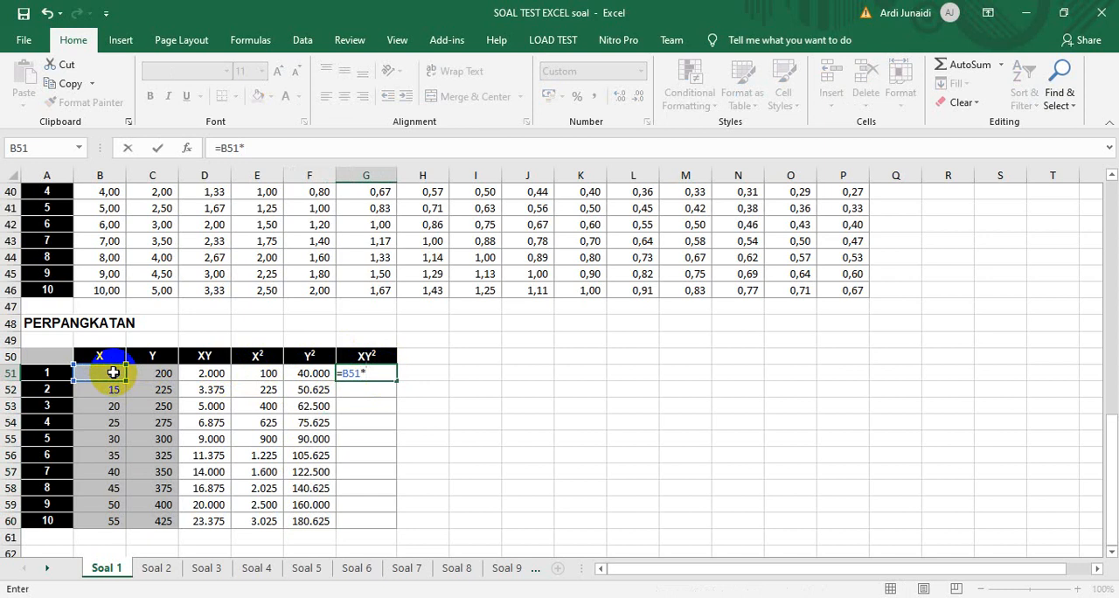
pyautogui.click(301, 370)
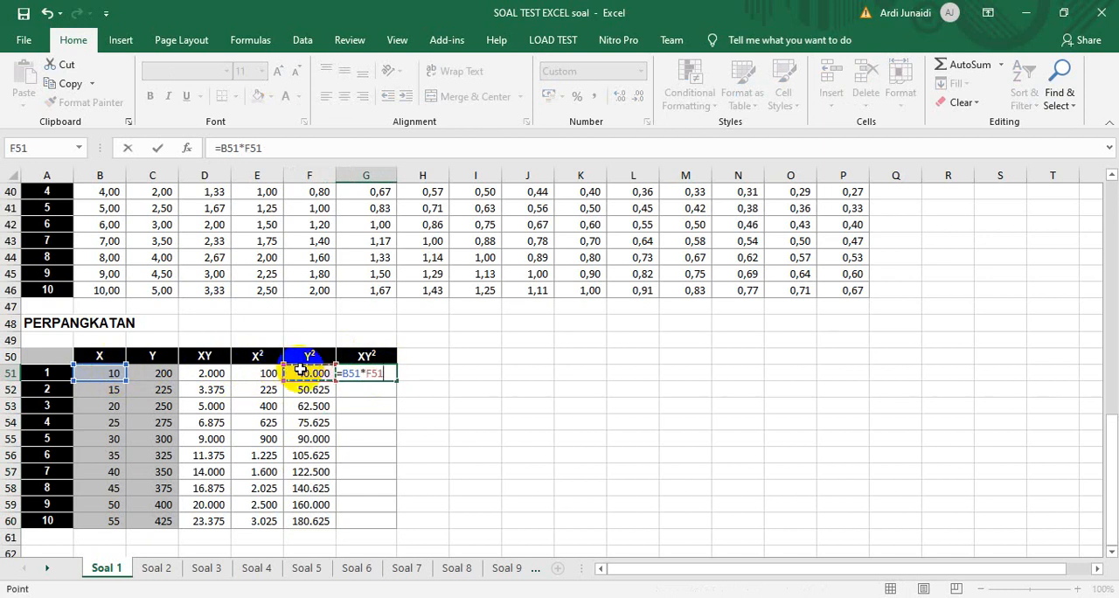
pyautogui.press('Return')
pyautogui.click(393, 376)
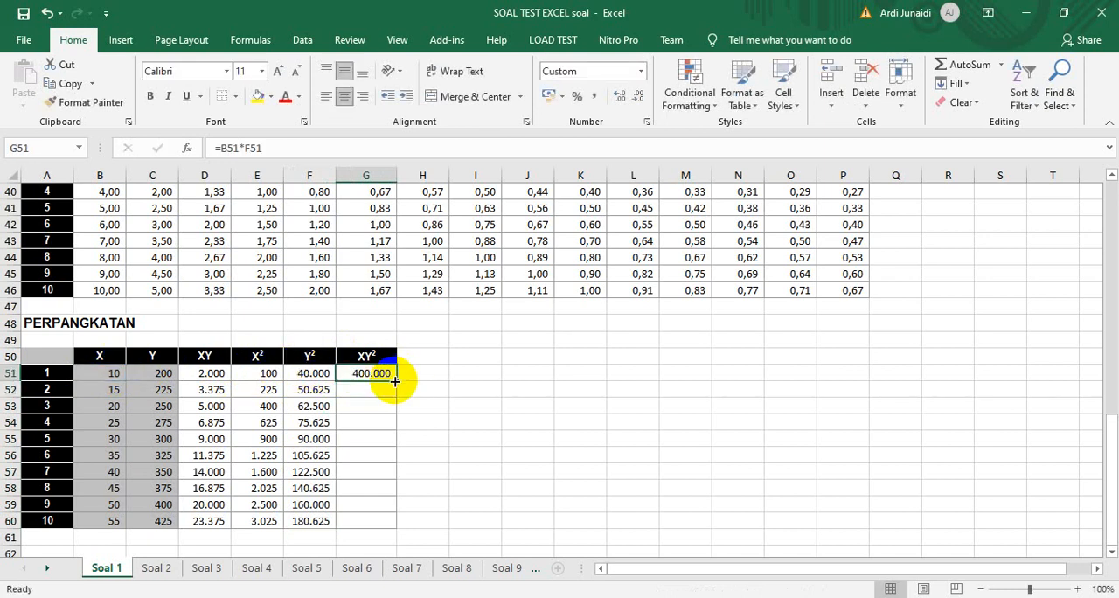
pyautogui.doubleClick(395, 381)
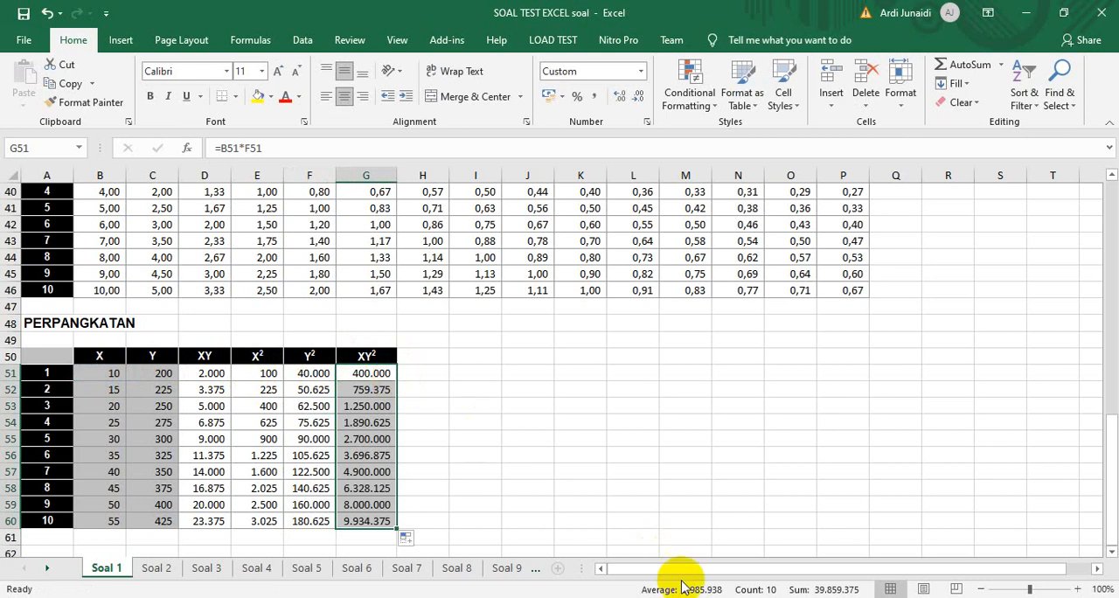
# Switch to the Soal 2 worksheet
pyautogui.click(157, 568)
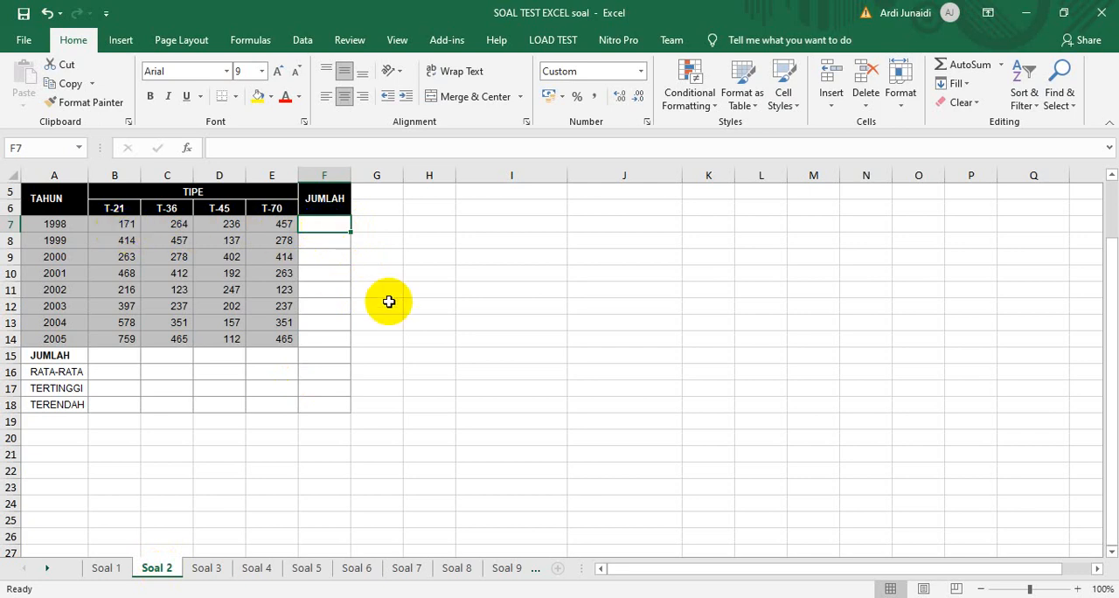
# Try the cell-by-cell addition =B7+C7+D7+E7 in cell F7 for the 1998 total, and clear the cell again
pyautogui.click(108, 223)
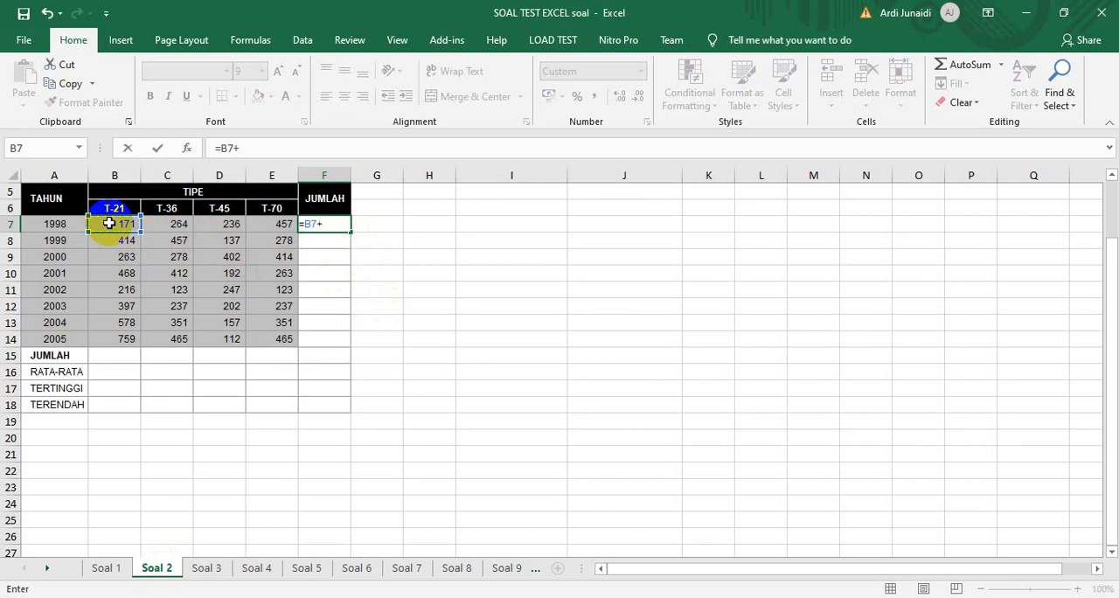
pyautogui.click(175, 223)
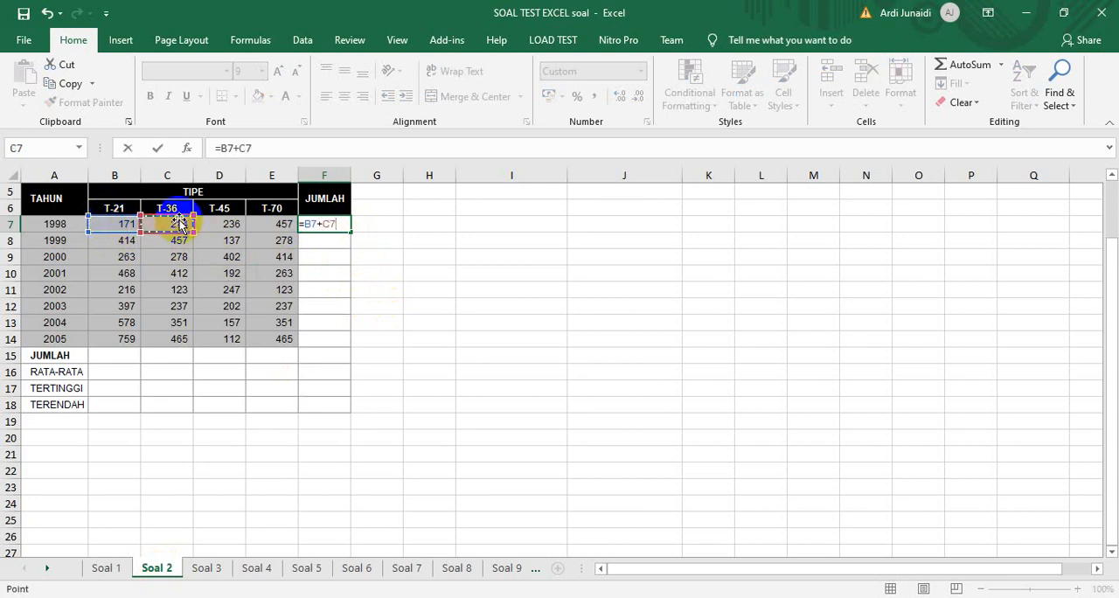
pyautogui.click(220, 224)
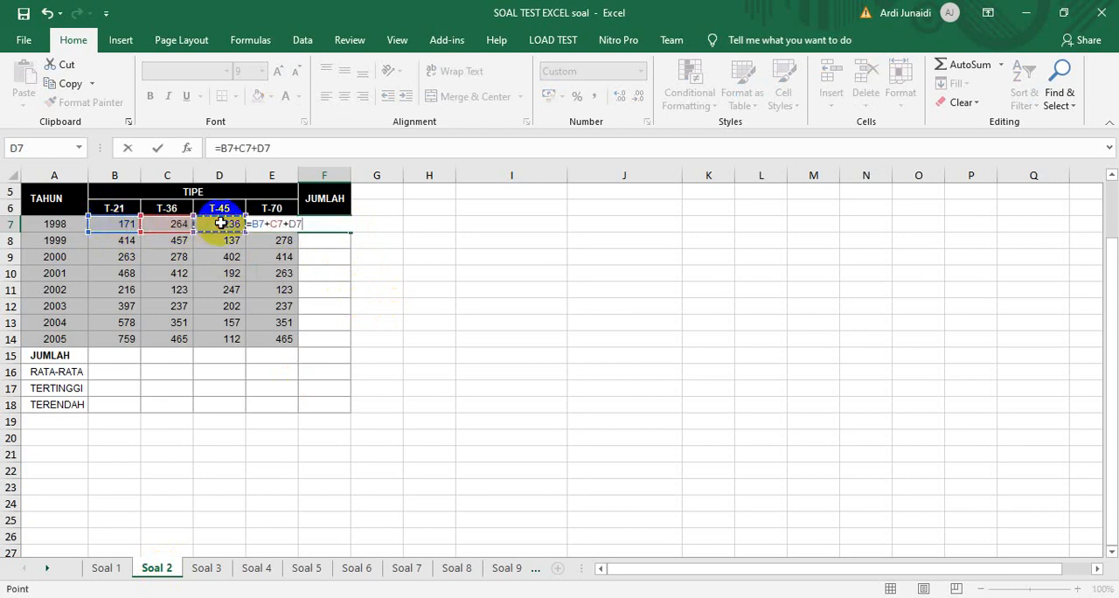
pyautogui.press('Right')
pyautogui.press('Left')
pyautogui.press('Left')
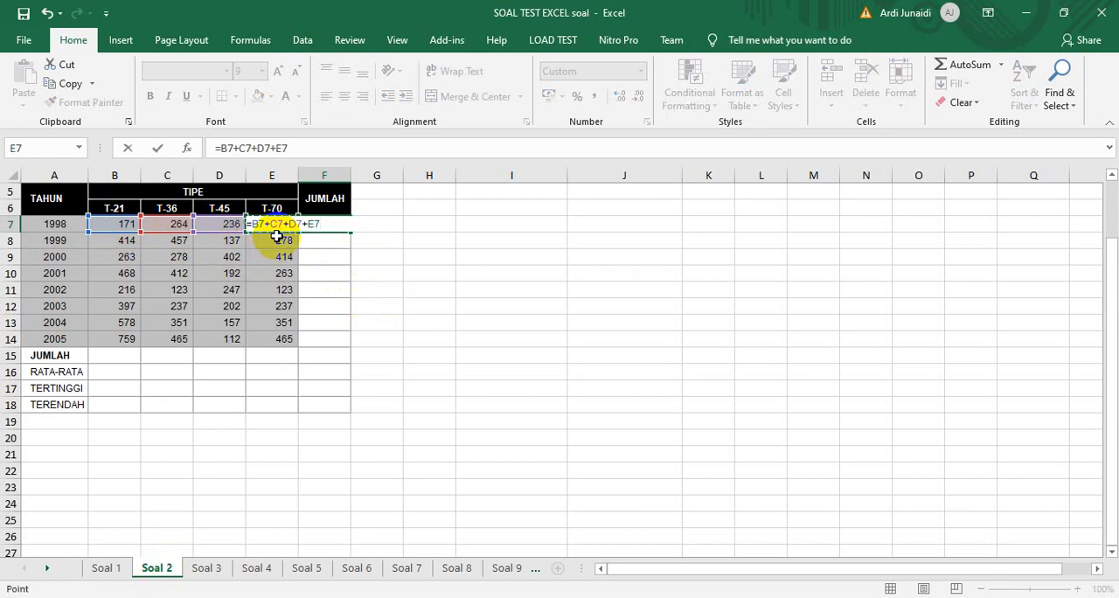
pyautogui.press('Return')
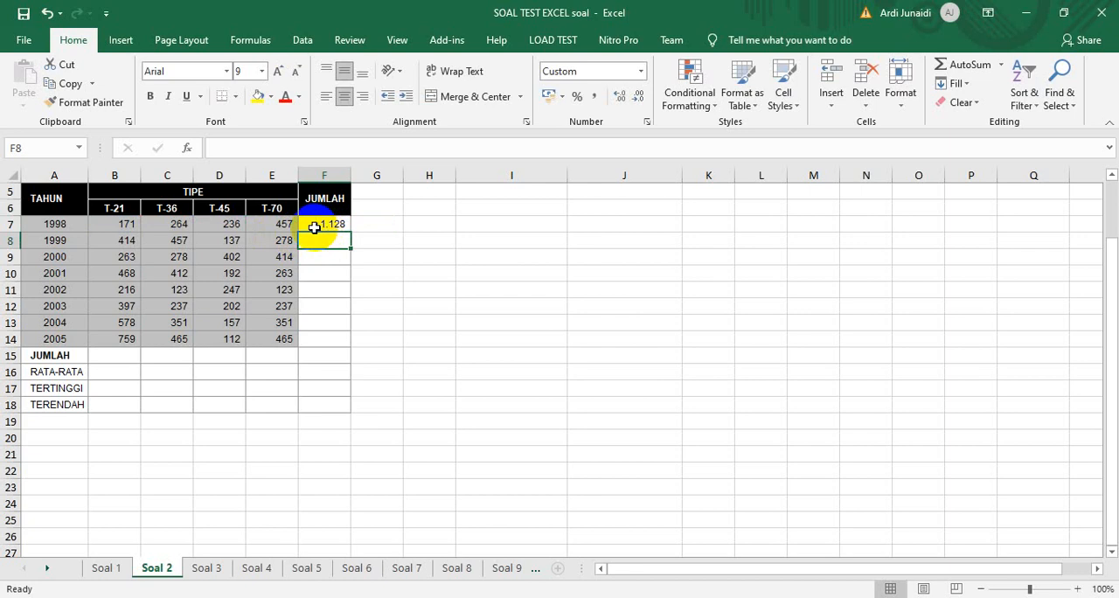
pyautogui.click(313, 225)
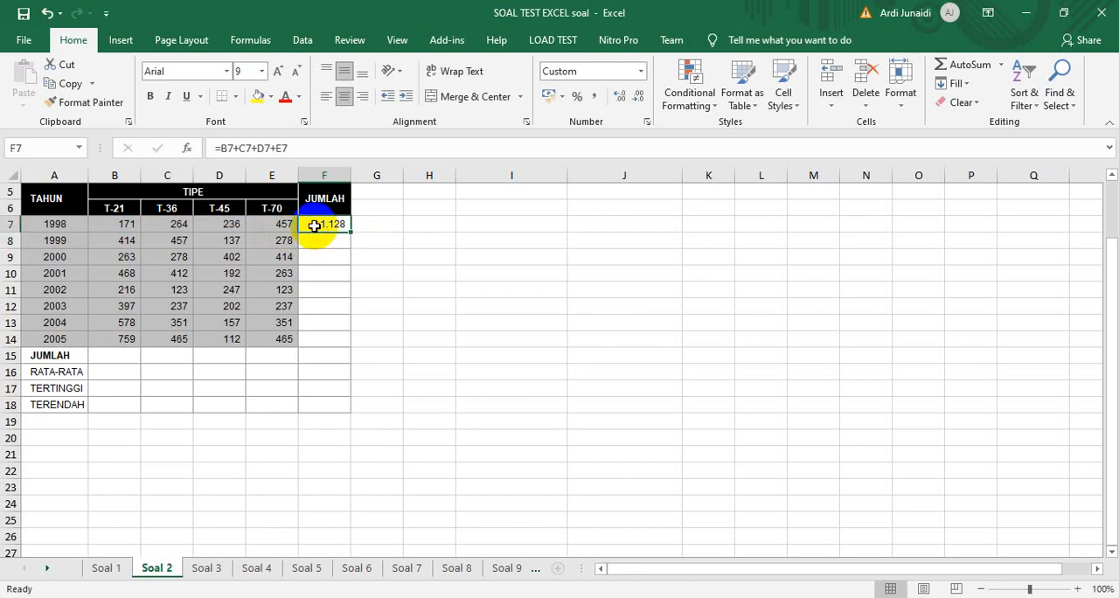
pyautogui.press('Delete')
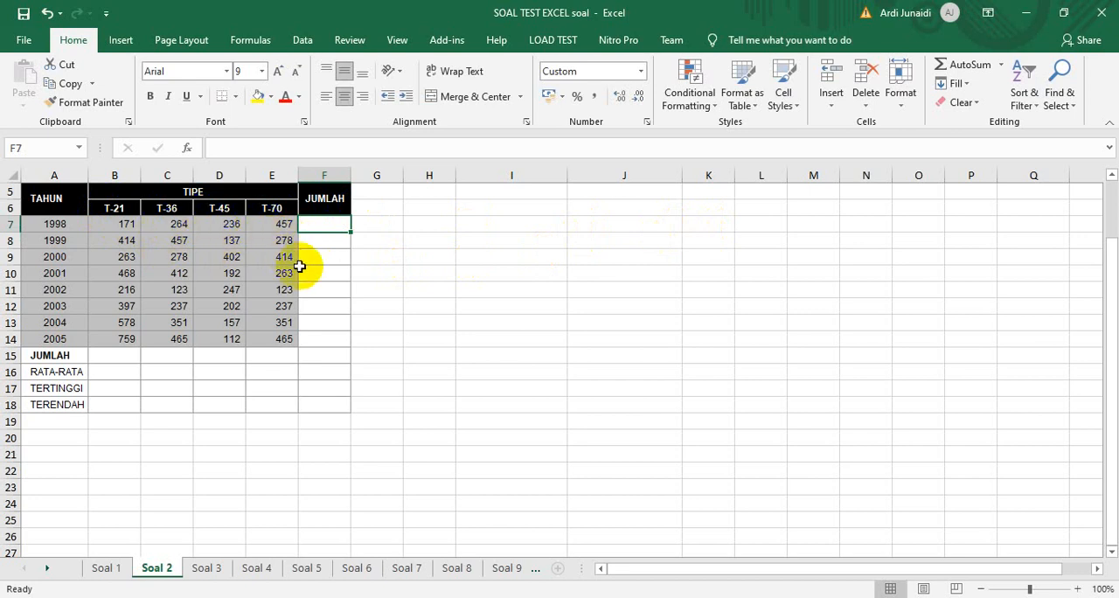
# Insert a SUM of B7:E7 in cell F7 and fill it down the JUMLAH column to F18
pyautogui.click(253, 41)
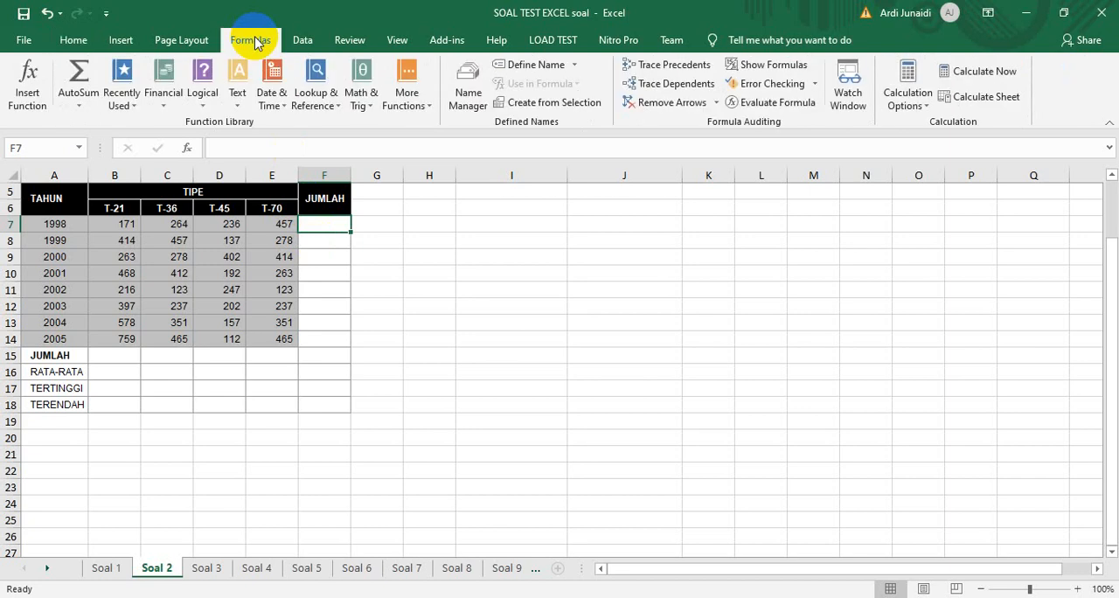
pyautogui.click(85, 93)
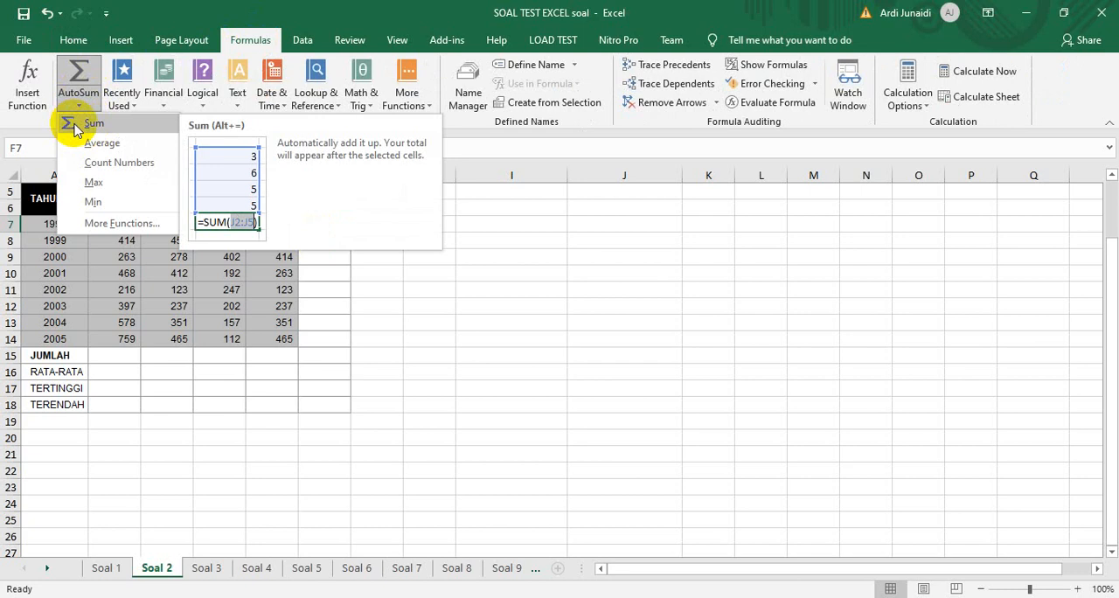
pyautogui.click(74, 128)
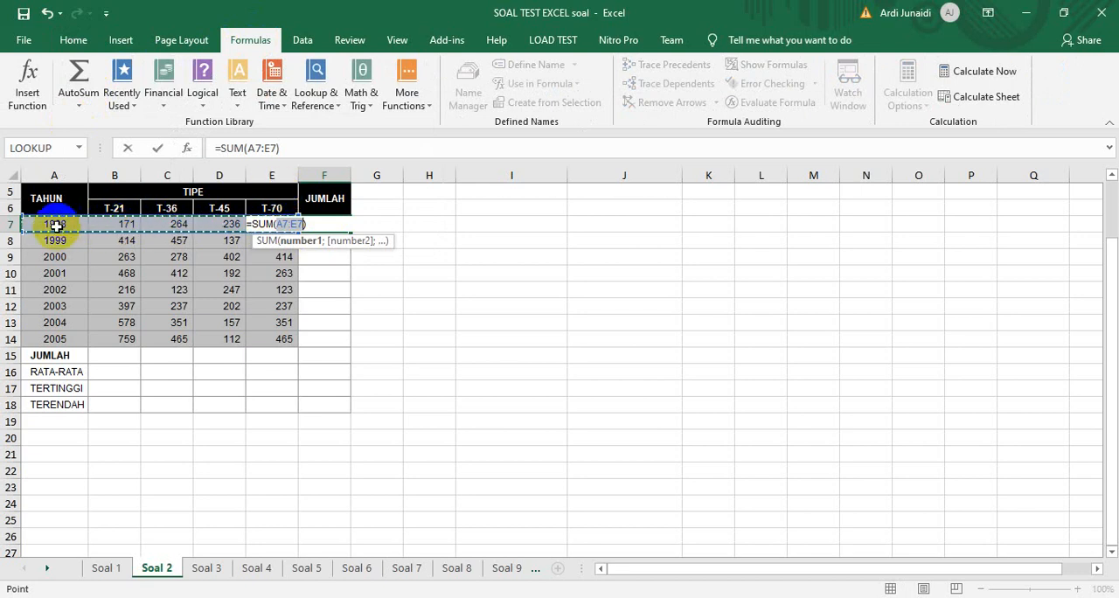
pyautogui.click(106, 224)
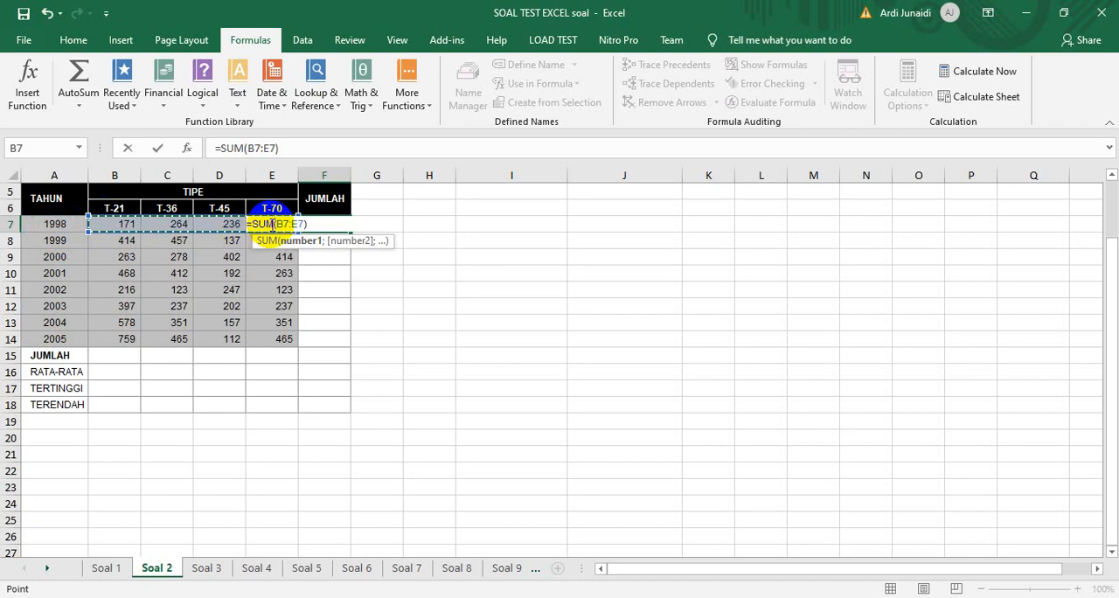
pyautogui.press('Return')
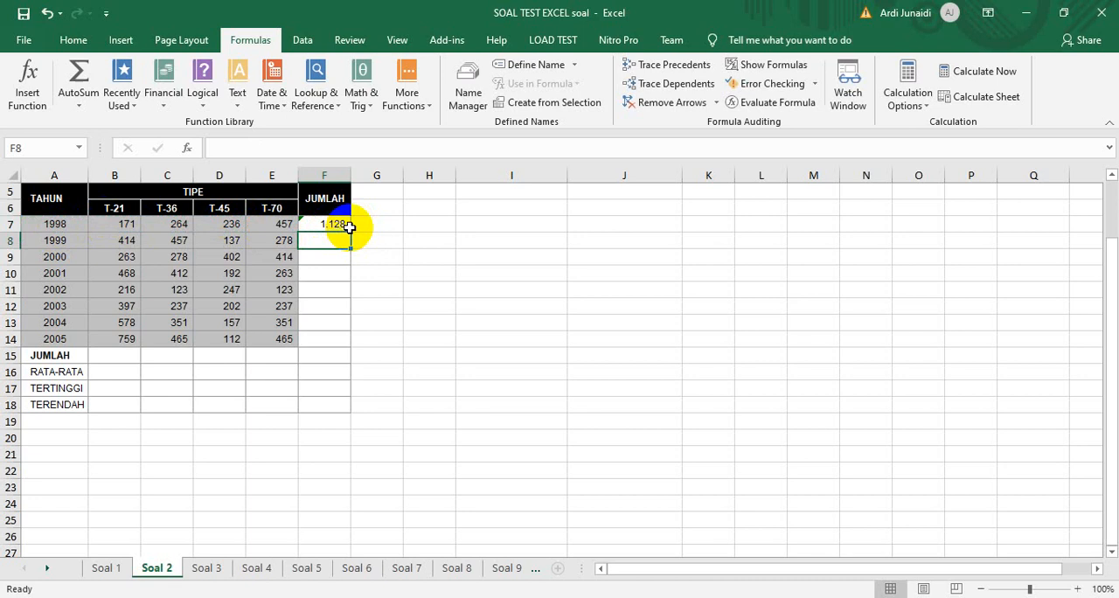
pyautogui.click(348, 225)
pyautogui.moveTo(350, 231); pyautogui.dragTo(340, 408)
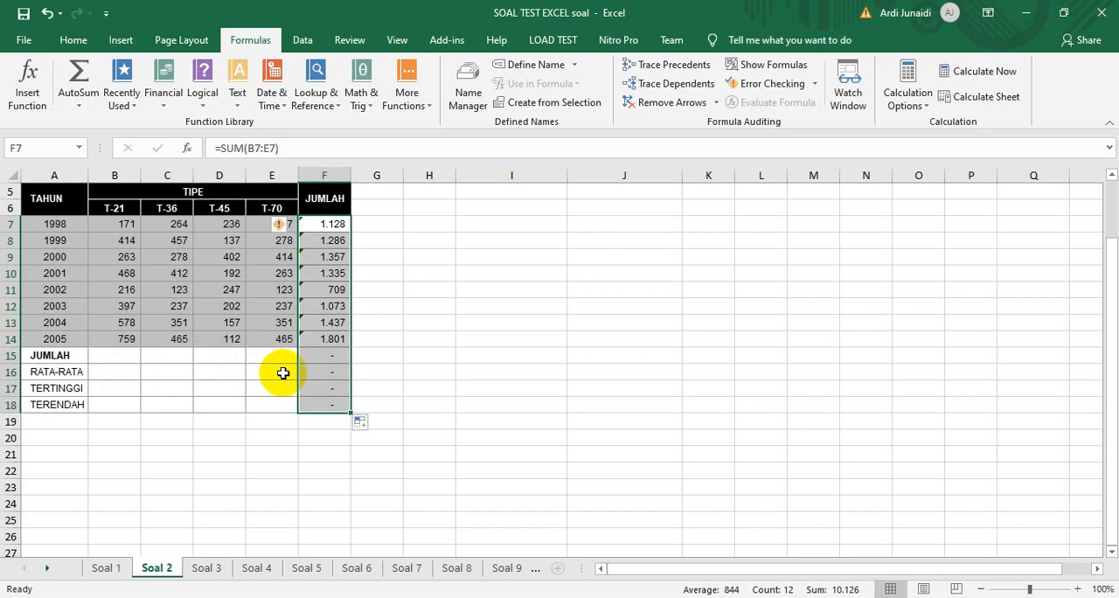
# Insert a SUM of B7:B14 in cell B15 and fill it across the JUMLAH row to E15
pyautogui.click(101, 355)
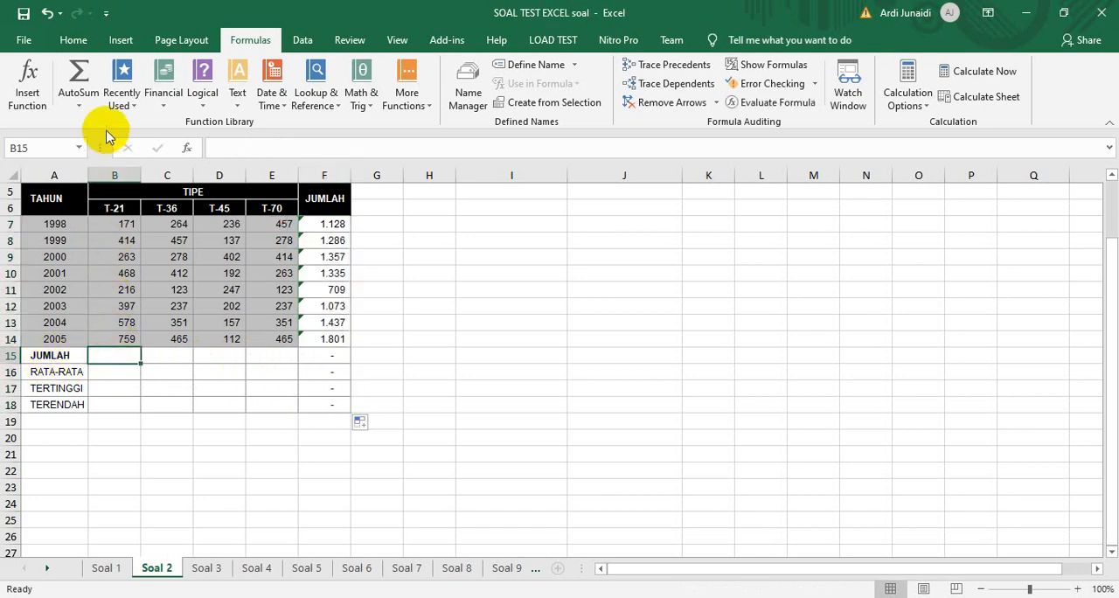
pyautogui.click(79, 102)
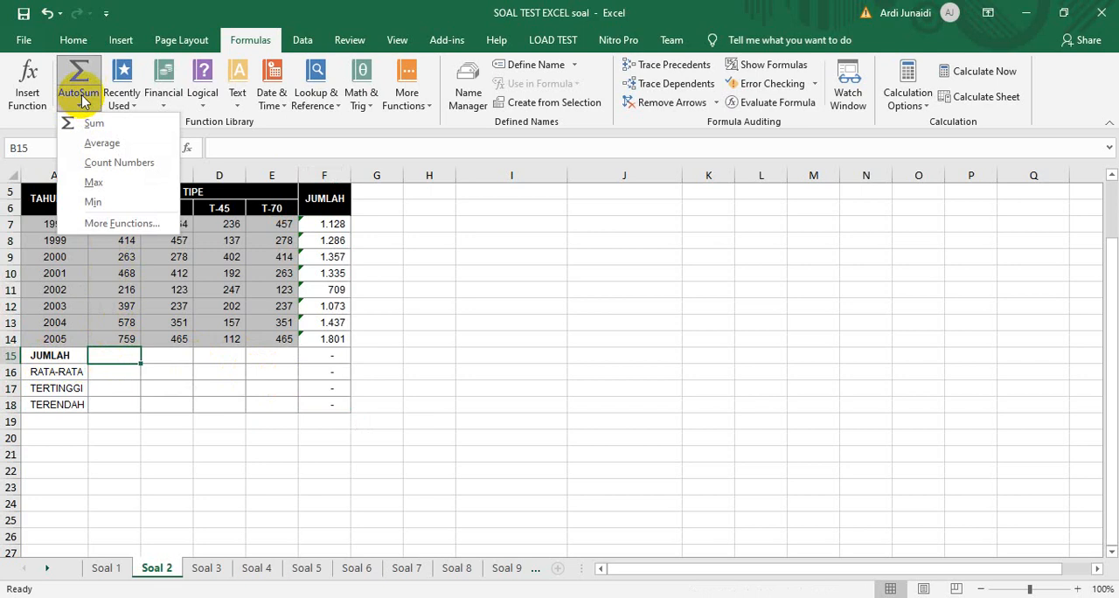
pyautogui.click(94, 125)
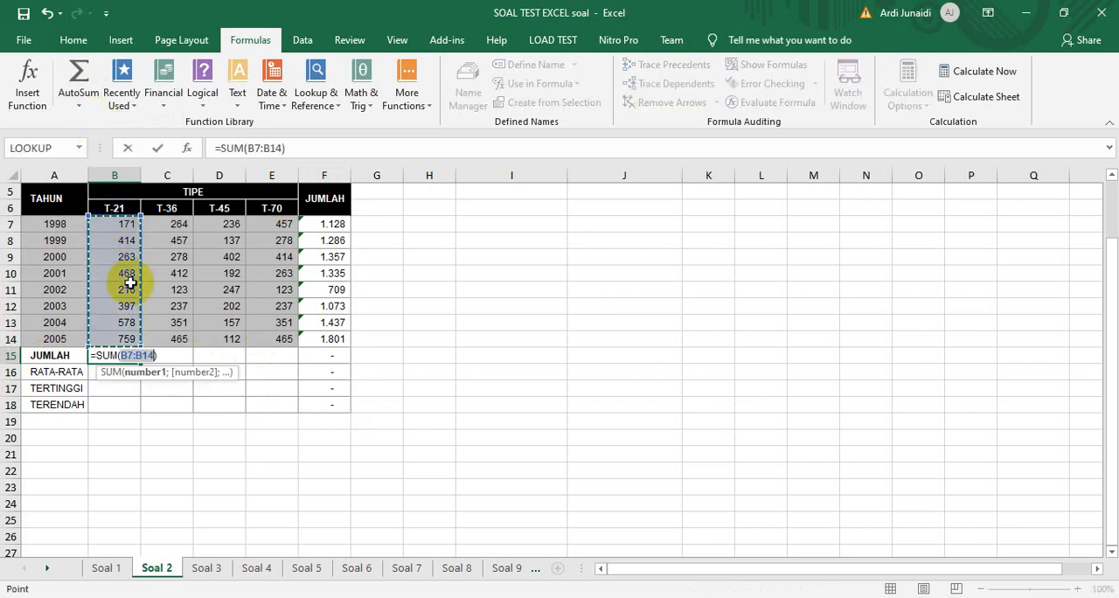
pyautogui.press('Return')
pyautogui.click(131, 350)
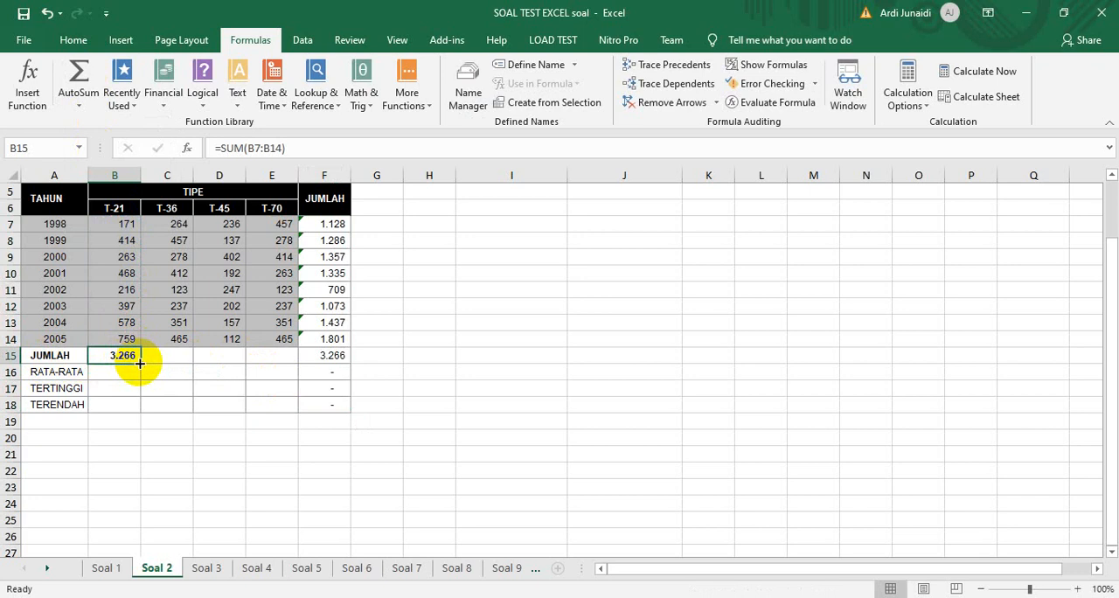
pyautogui.moveTo(141, 363); pyautogui.dragTo(277, 362)
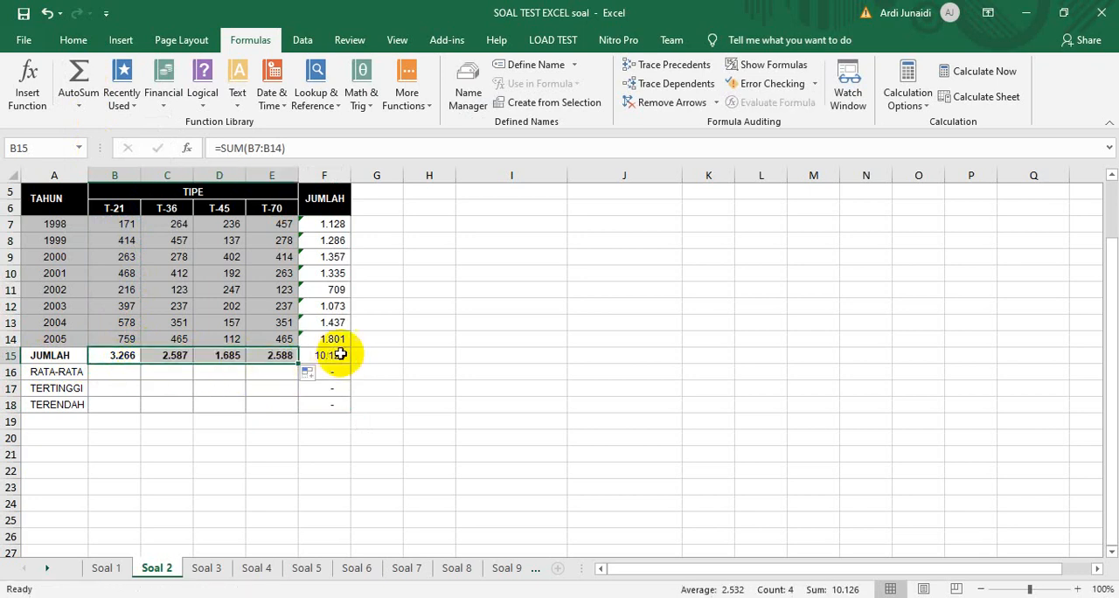
# Insert an AVERAGE of B7:B14 in cell B16, the RATA-RATA row of the T-21 column
pyautogui.click(113, 371)
pyautogui.click(80, 107)
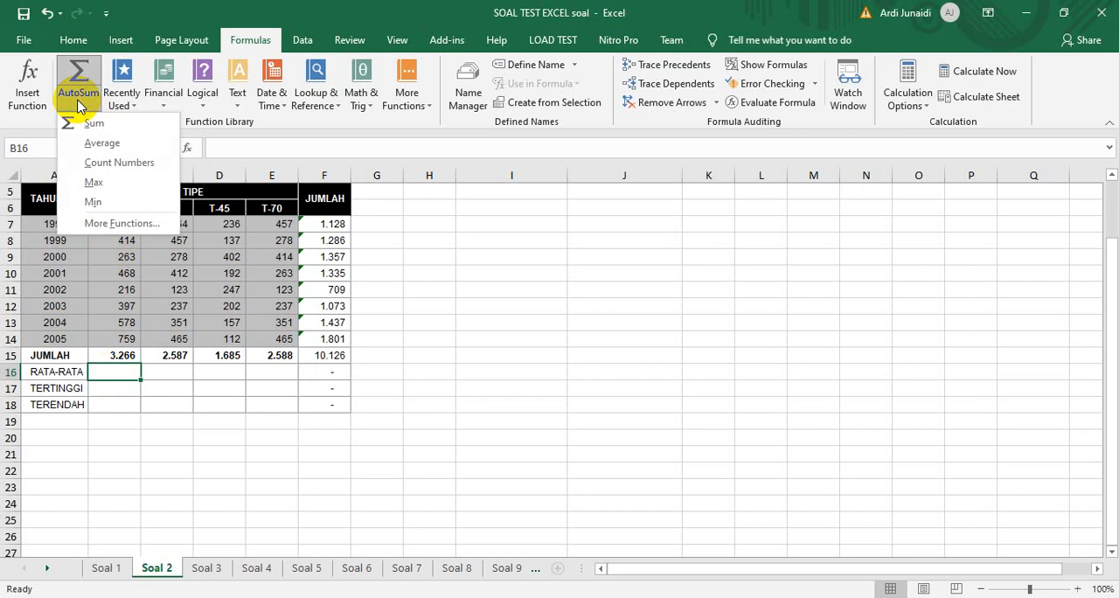
pyautogui.click(90, 145)
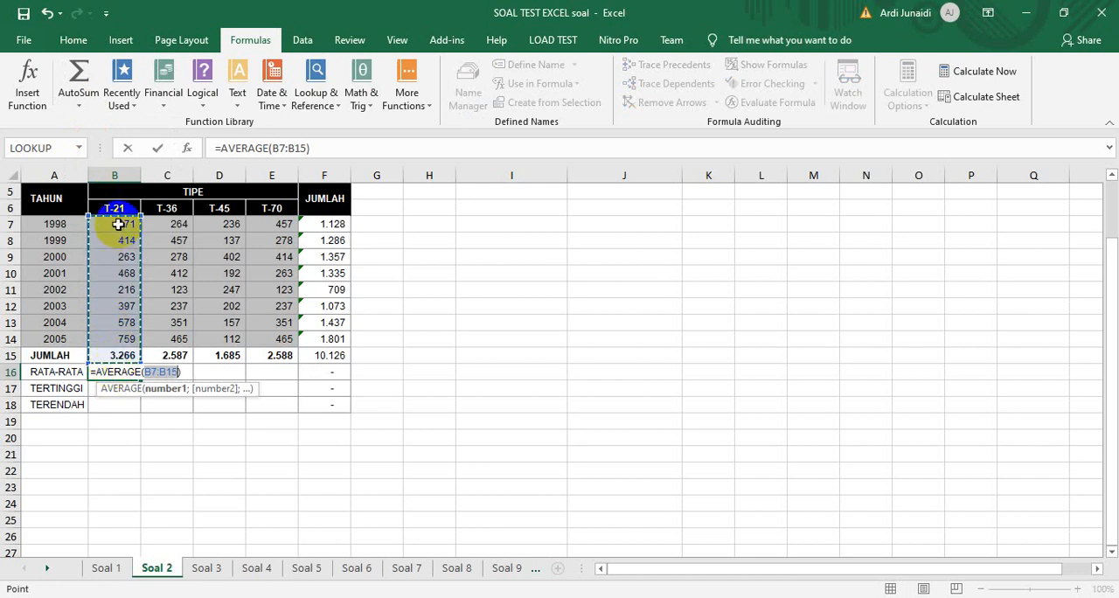
pyautogui.moveTo(118, 224); pyautogui.dragTo(117, 229)
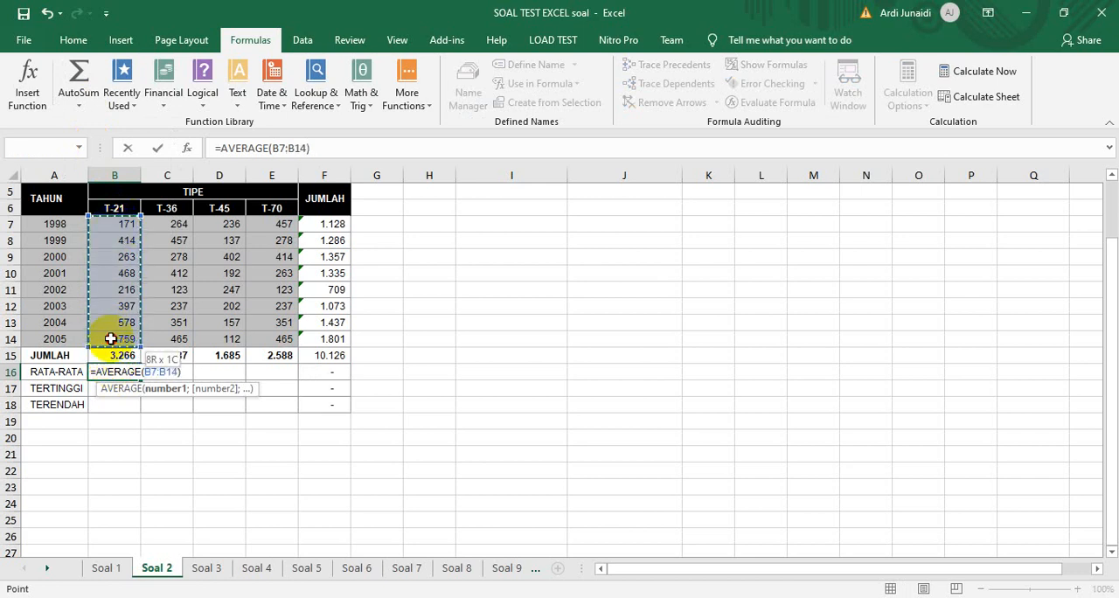
pyautogui.press('Return')
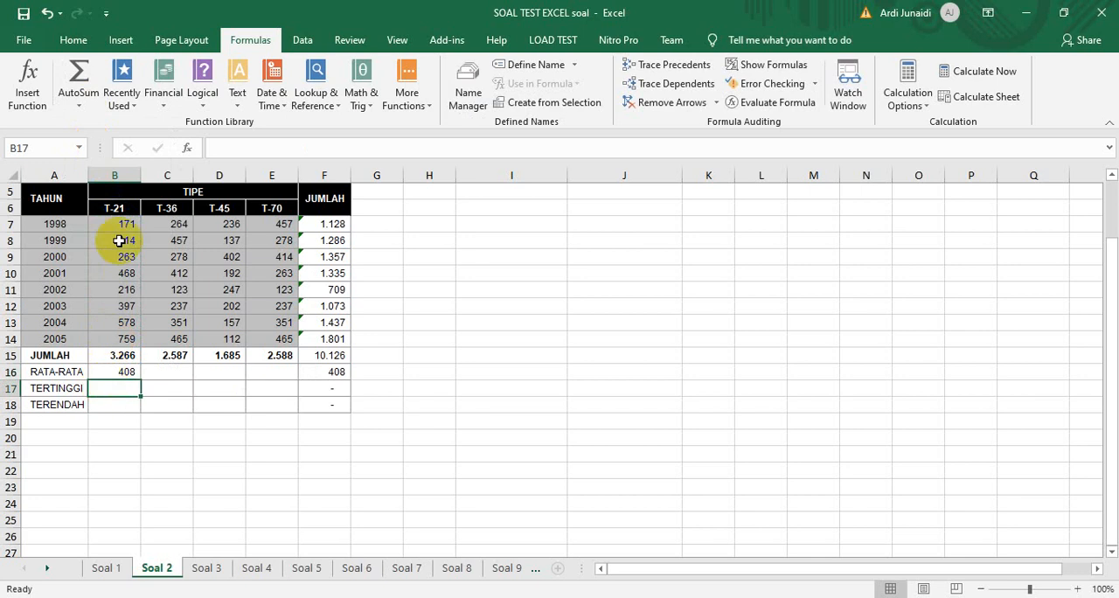
# Insert a MAX of B7:B14 in cell B17, the TERTINGGI row of the T-21 column
pyautogui.click(78, 101)
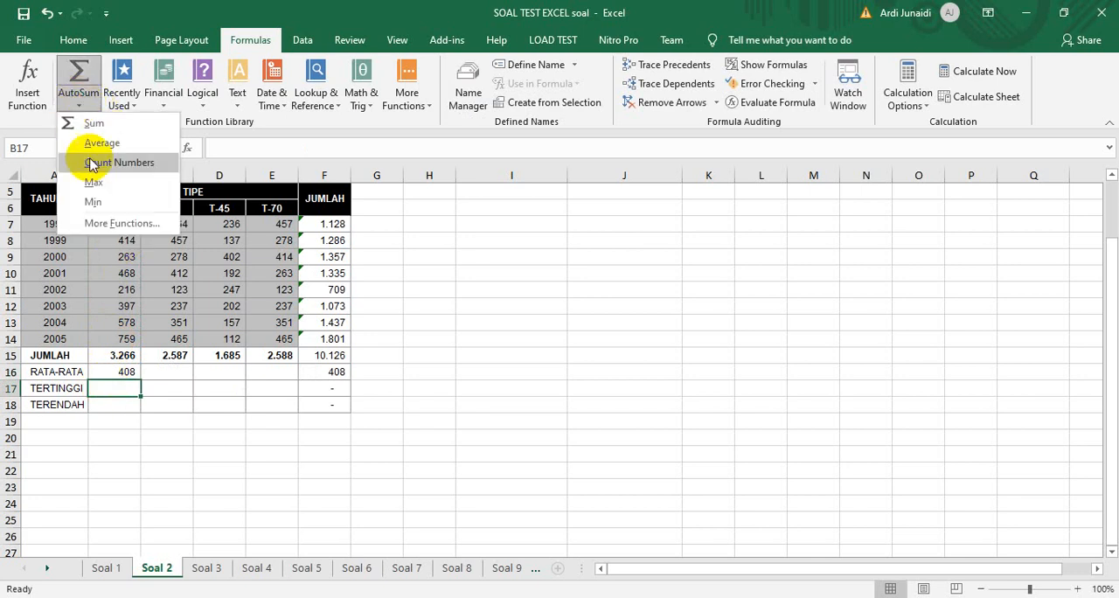
pyautogui.click(93, 186)
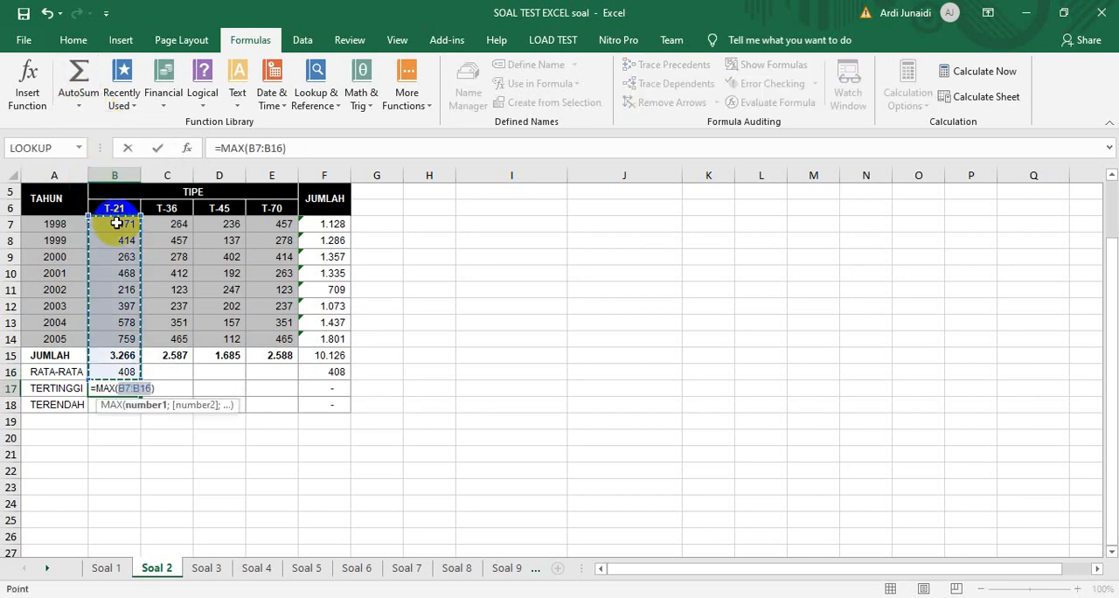
pyautogui.moveTo(117, 224); pyautogui.dragTo(117, 293)
pyautogui.moveTo(116, 339); pyautogui.dragTo(109, 240)
pyautogui.moveTo(125, 335); pyautogui.dragTo(125, 337)
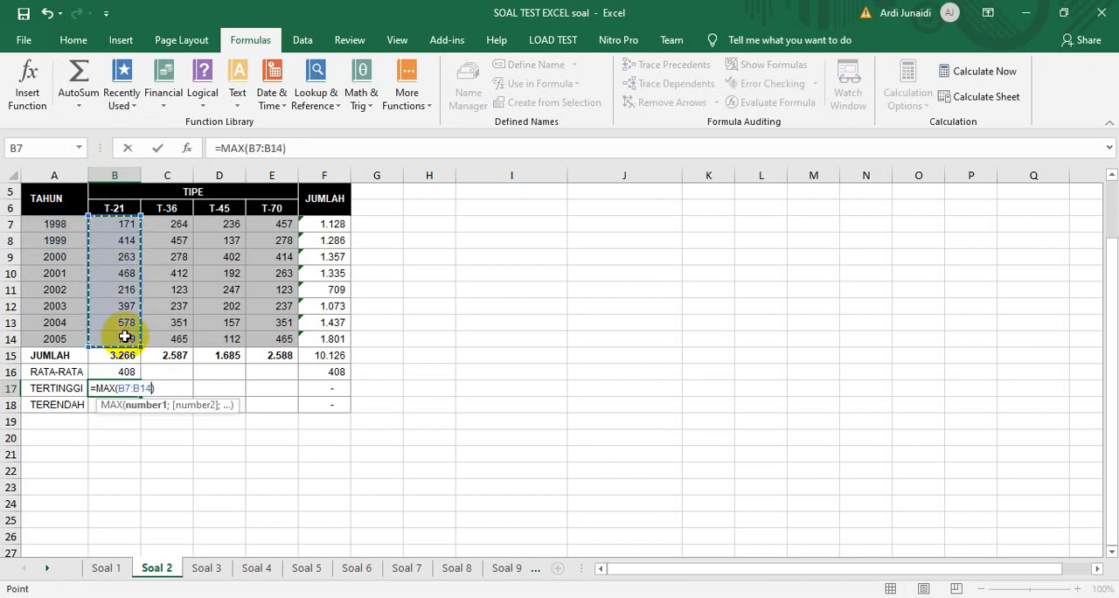
pyautogui.press('Return')
# Insert a MIN of B7:B14 in cell B18, and fill the T-21 summary formulas in B15:B18 across to column E
pyautogui.click(77, 95)
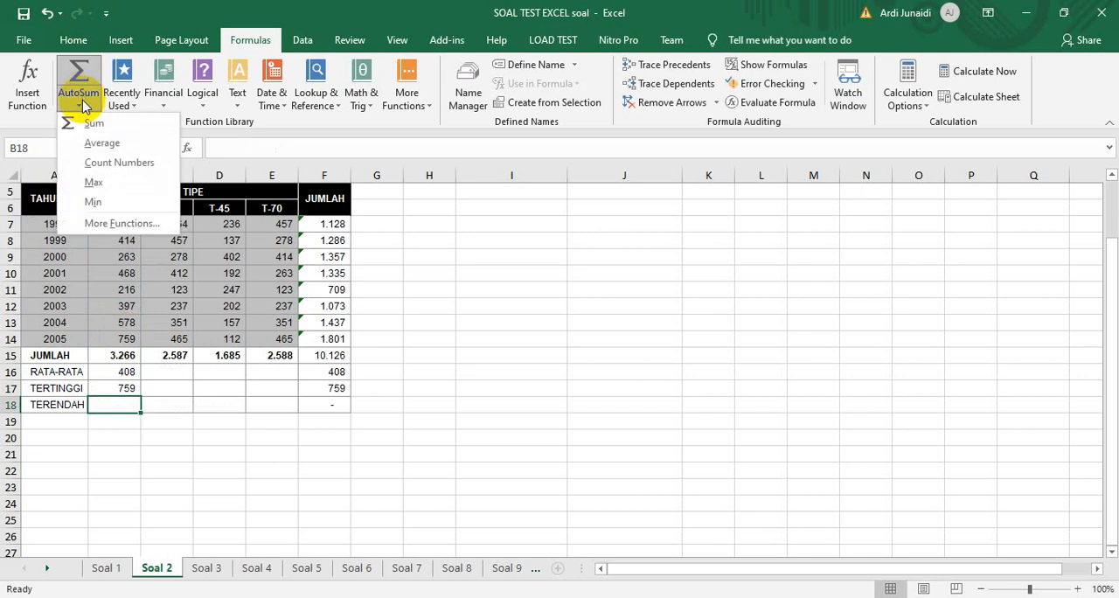
pyautogui.click(90, 203)
pyautogui.moveTo(113, 229); pyautogui.dragTo(110, 333)
pyautogui.press('Return')
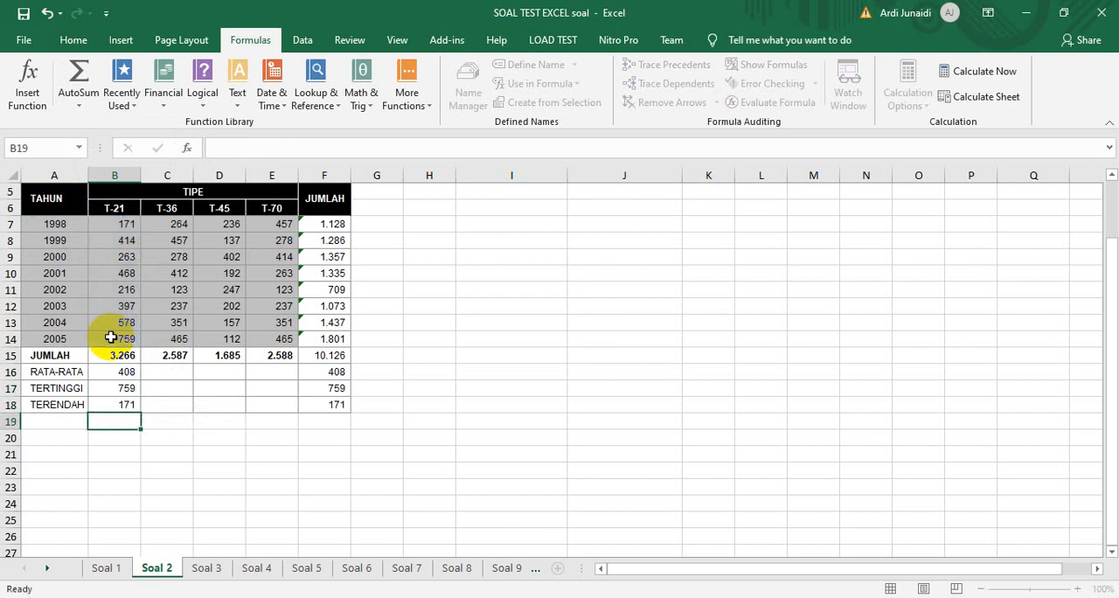
pyautogui.moveTo(116, 355); pyautogui.dragTo(296, 417)
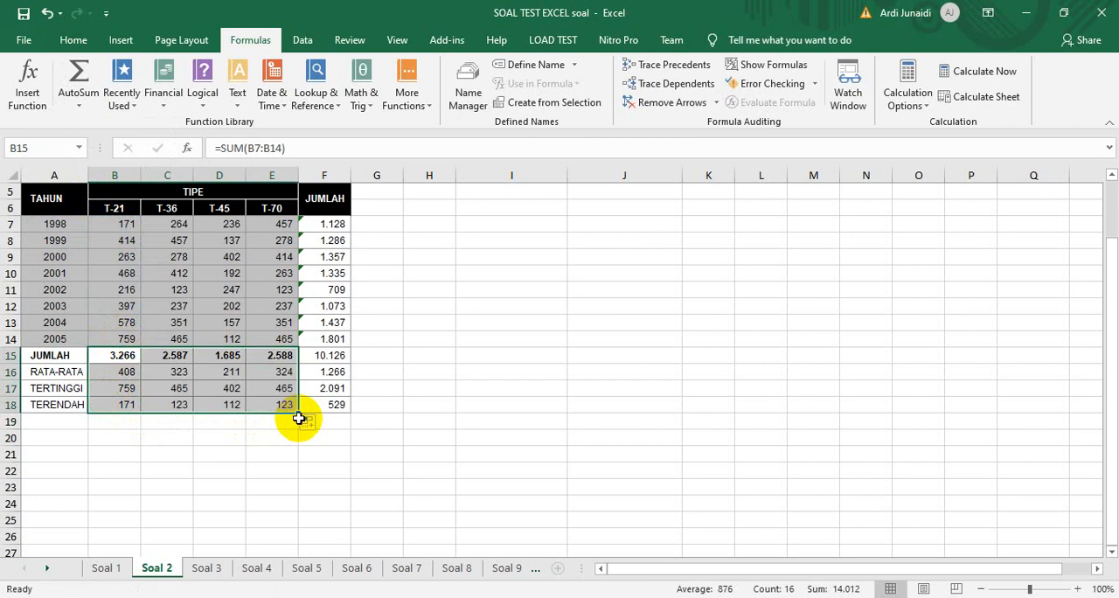
pyautogui.click(353, 596)
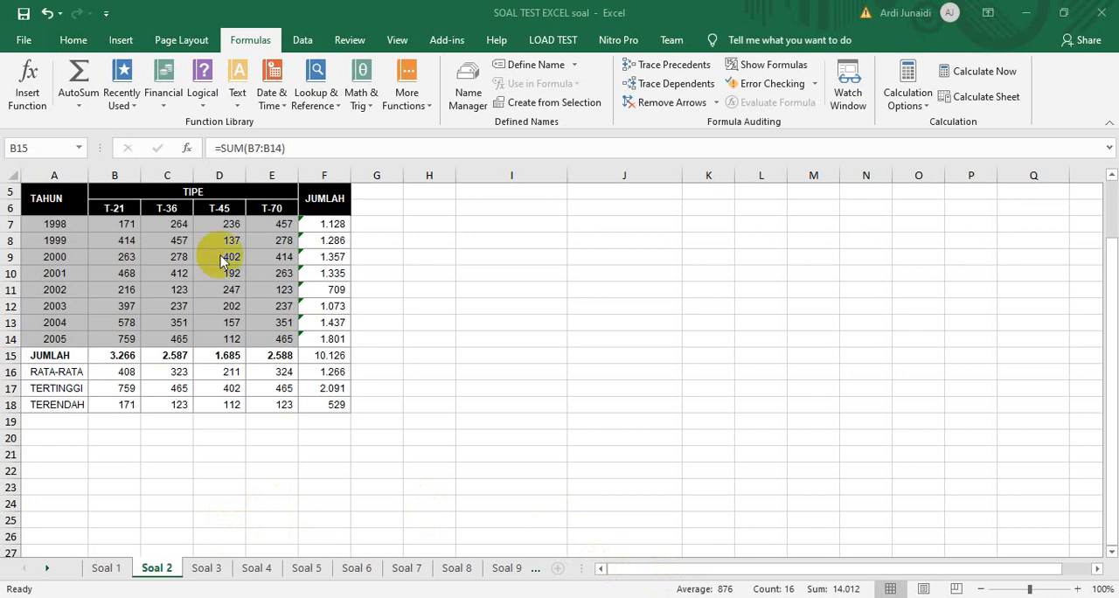
pyautogui.click(77, 109)
pyautogui.click(77, 109)
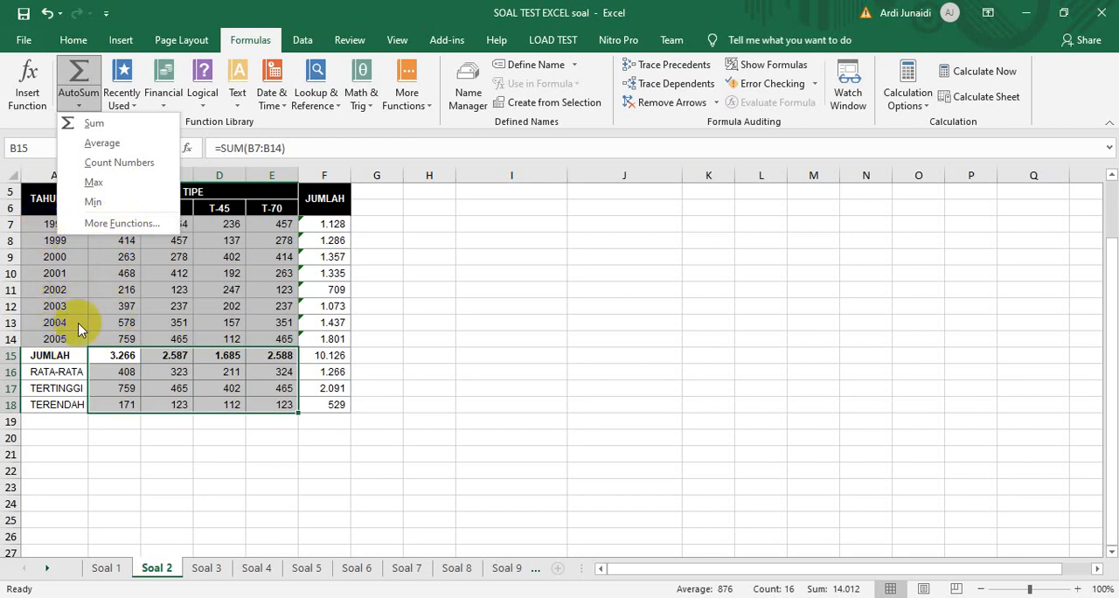
pyautogui.click(112, 321)
pyautogui.moveTo(121, 223); pyautogui.dragTo(118, 335)
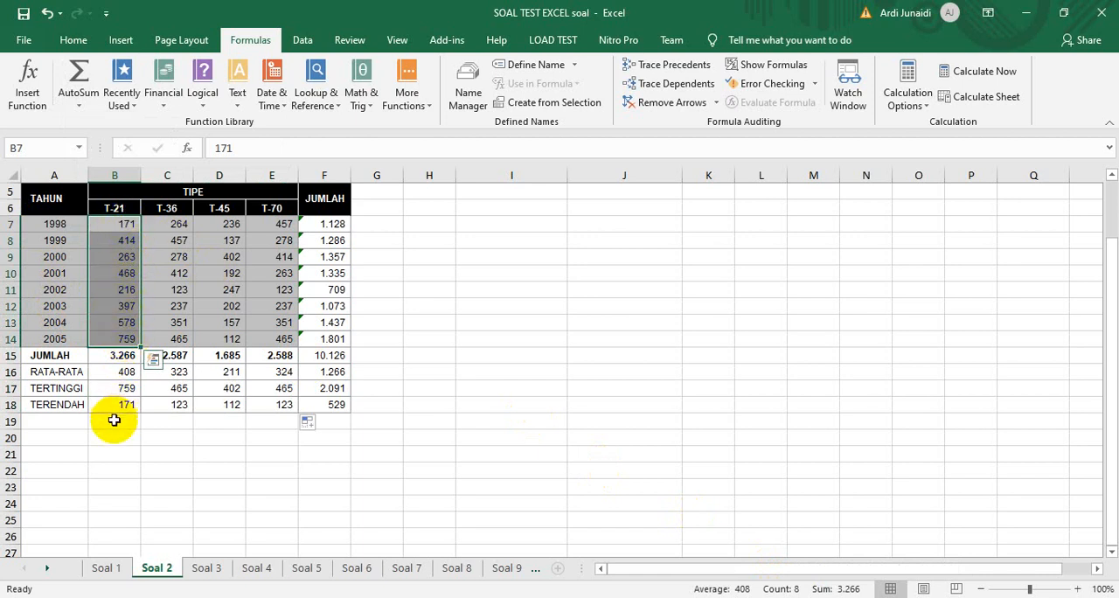
# Try a COUNT of B7:B14 in cell B19 below the TERENDAH row, and clear the cell again
pyautogui.click(56, 421)
pyautogui.click(112, 420)
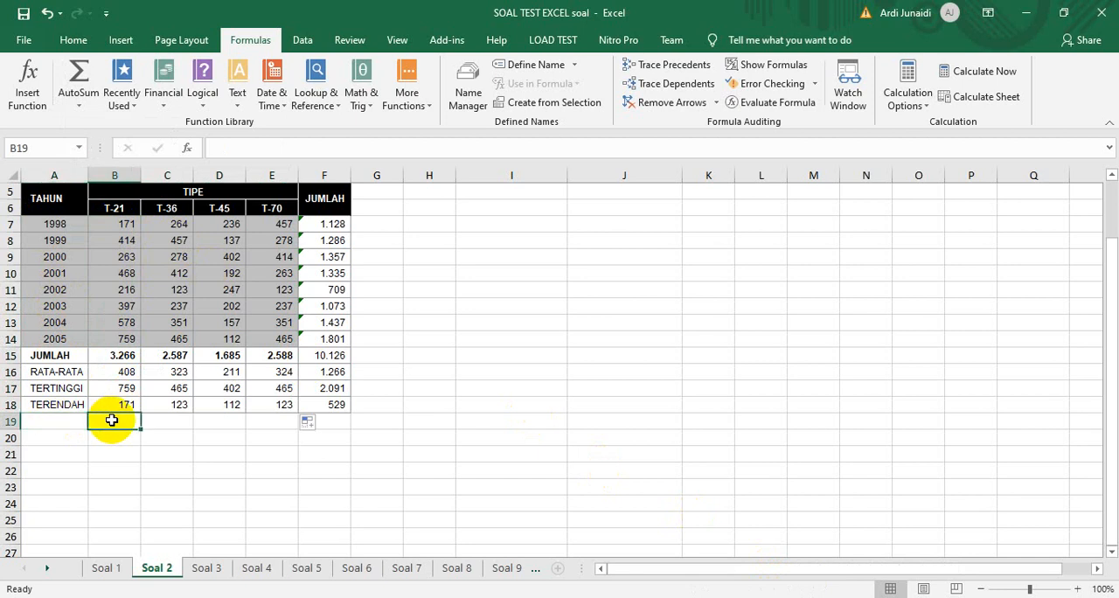
pyautogui.click(79, 104)
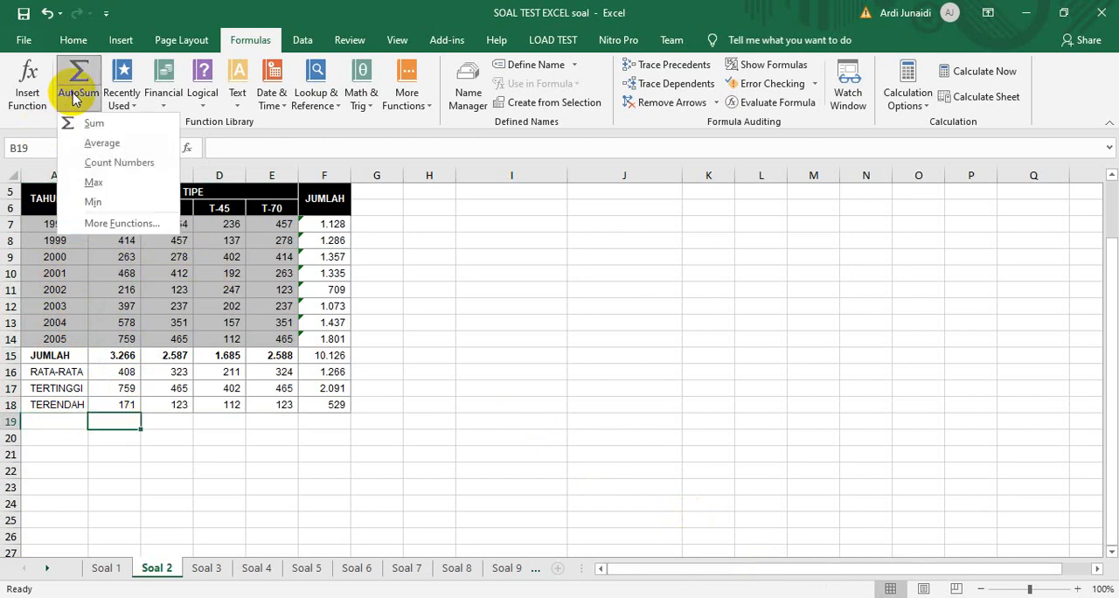
pyautogui.click(90, 166)
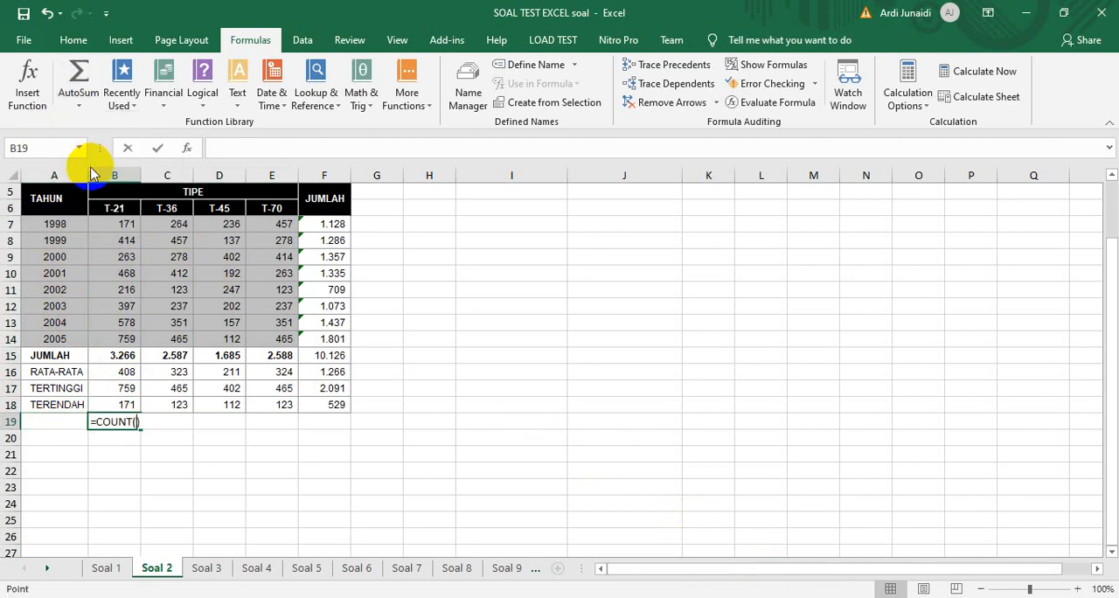
pyautogui.click(122, 221)
pyautogui.moveTo(122, 221); pyautogui.dragTo(117, 335)
pyautogui.press('Return')
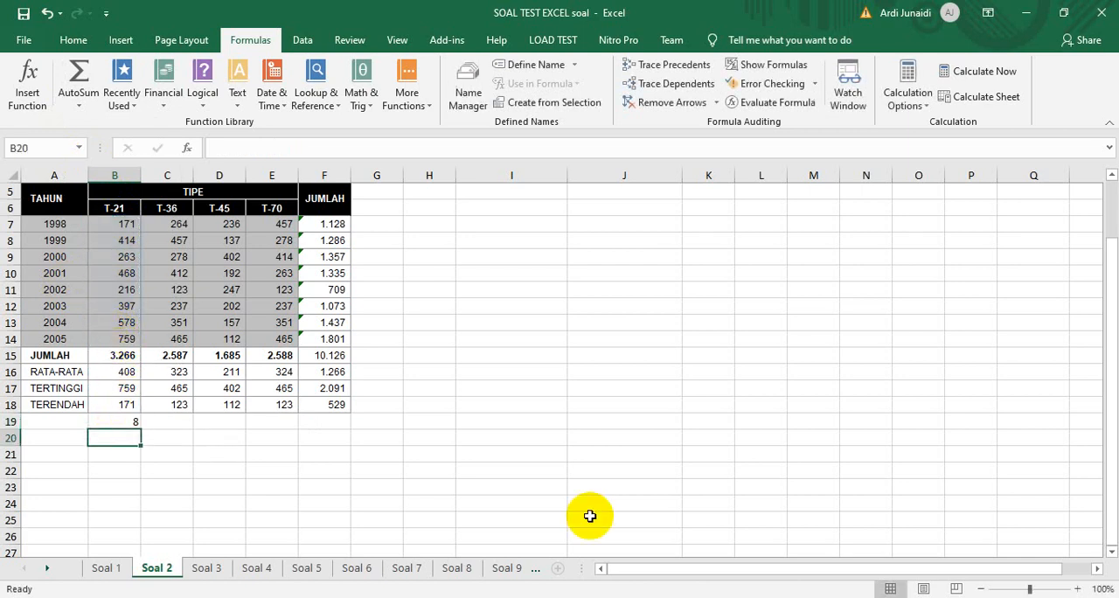
pyautogui.click(119, 423)
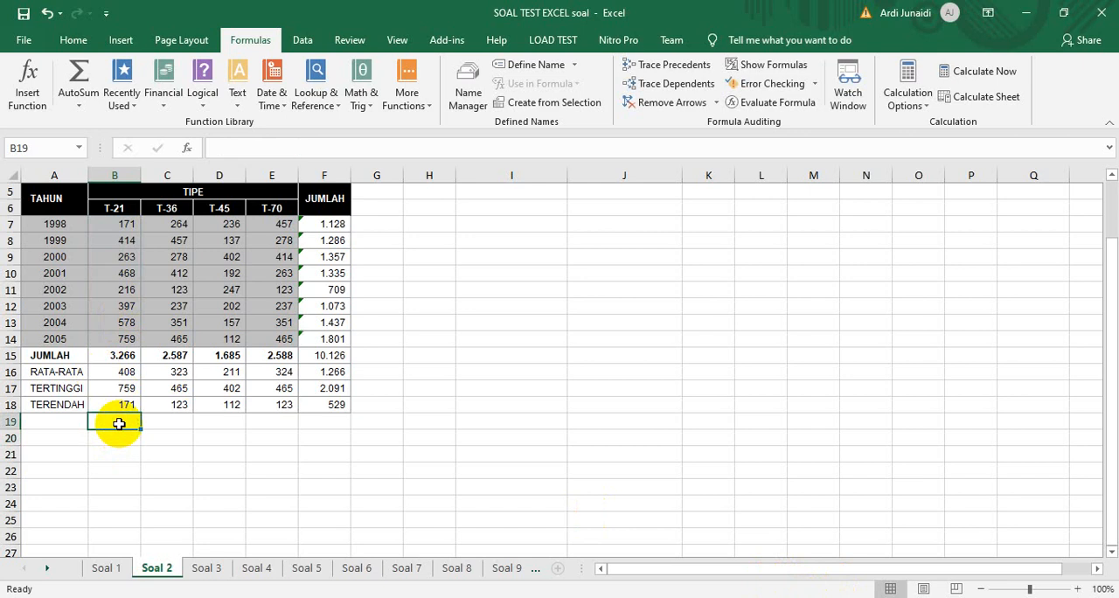
# Open the Soal 3 sheet and fit the whole grade table and its reference tables in view at 90%
pyautogui.click(208, 568)
pyautogui.click(337, 299)
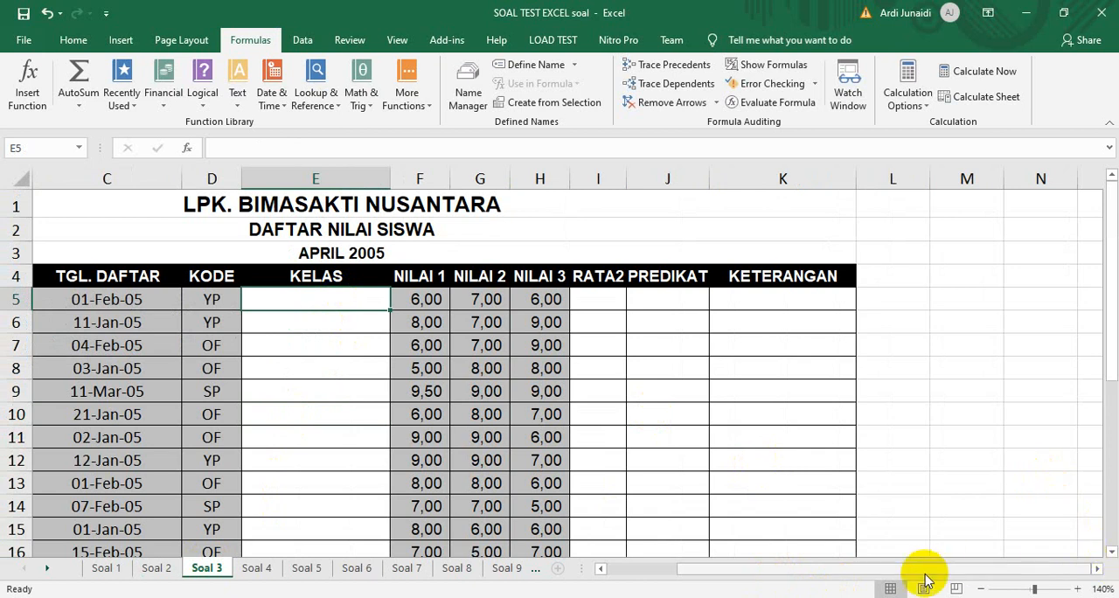
pyautogui.click(977, 588)
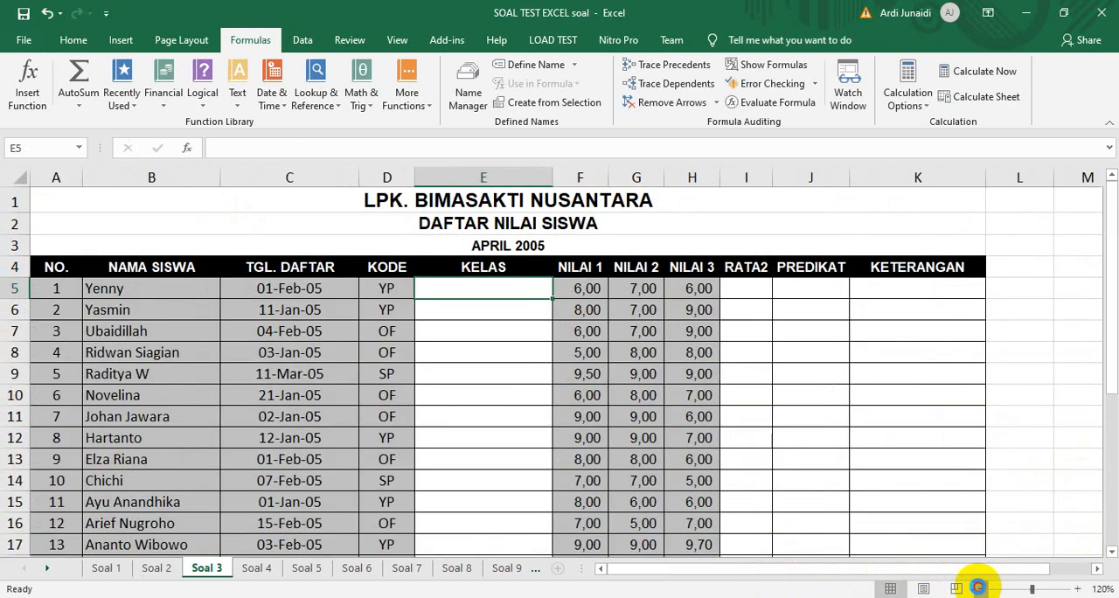
pyautogui.click(978, 588)
pyautogui.click(978, 588)
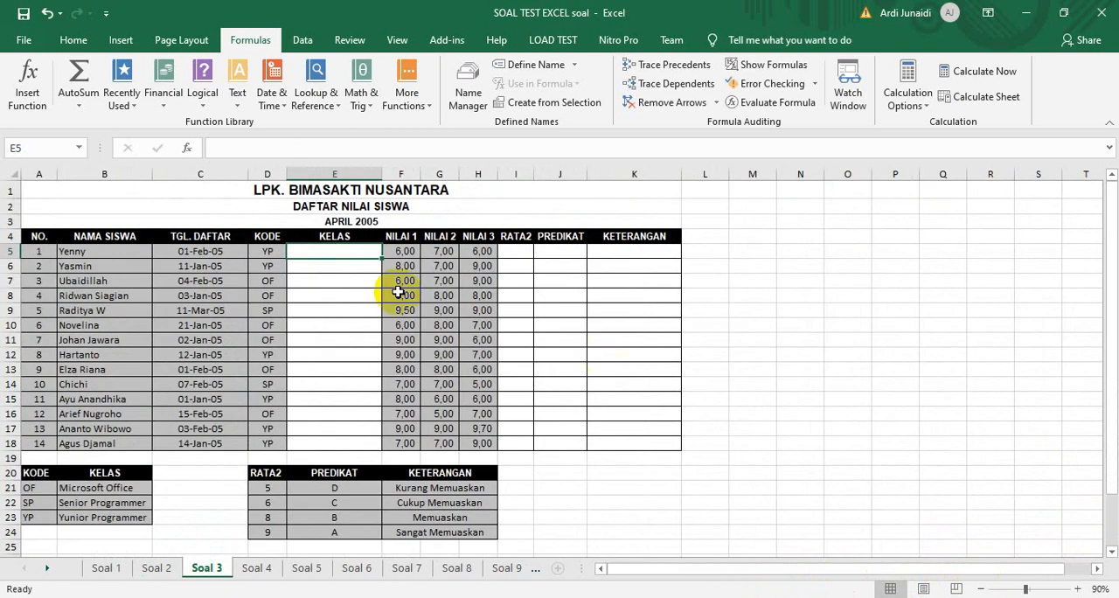
# Examine the KODE and KELAS pairs in the reference table A21:B23
pyautogui.click(30, 489)
pyautogui.click(113, 492)
pyautogui.click(35, 502)
pyautogui.click(90, 505)
pyautogui.click(35, 516)
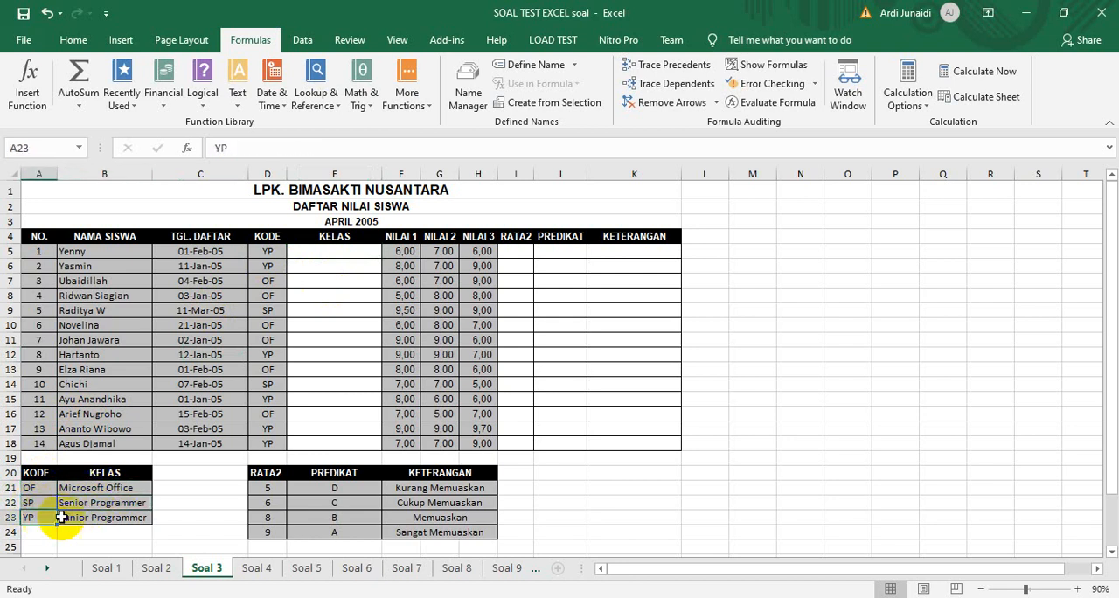
pyautogui.click(81, 518)
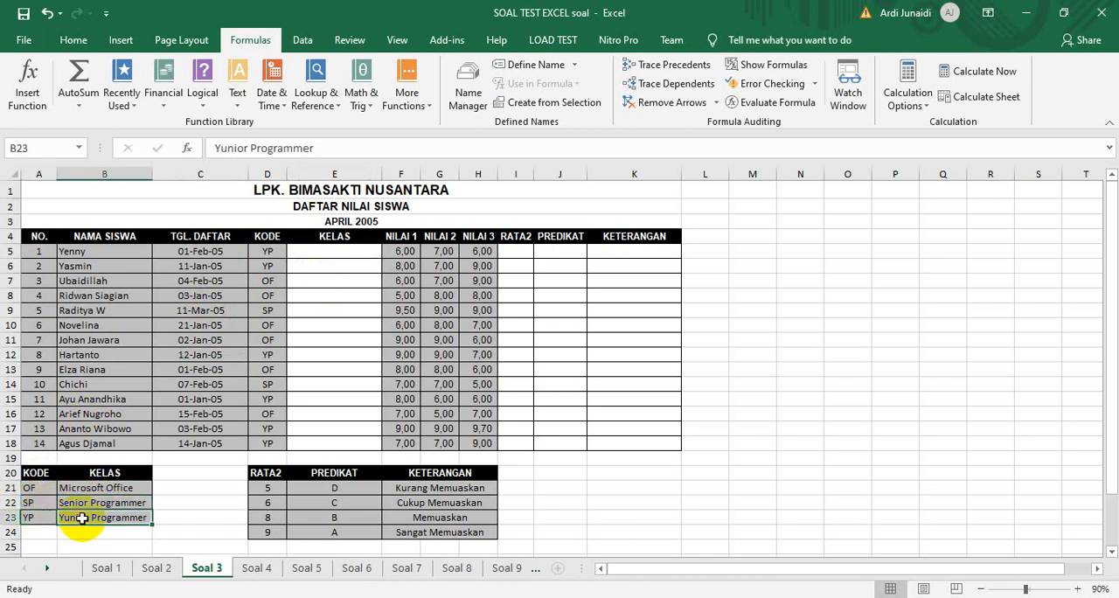
# Start a LOOKUP in cell E5 using the lookup_value;array form, with D5 as the lookup value and A21:B23 as the array
pyautogui.click(327, 250)
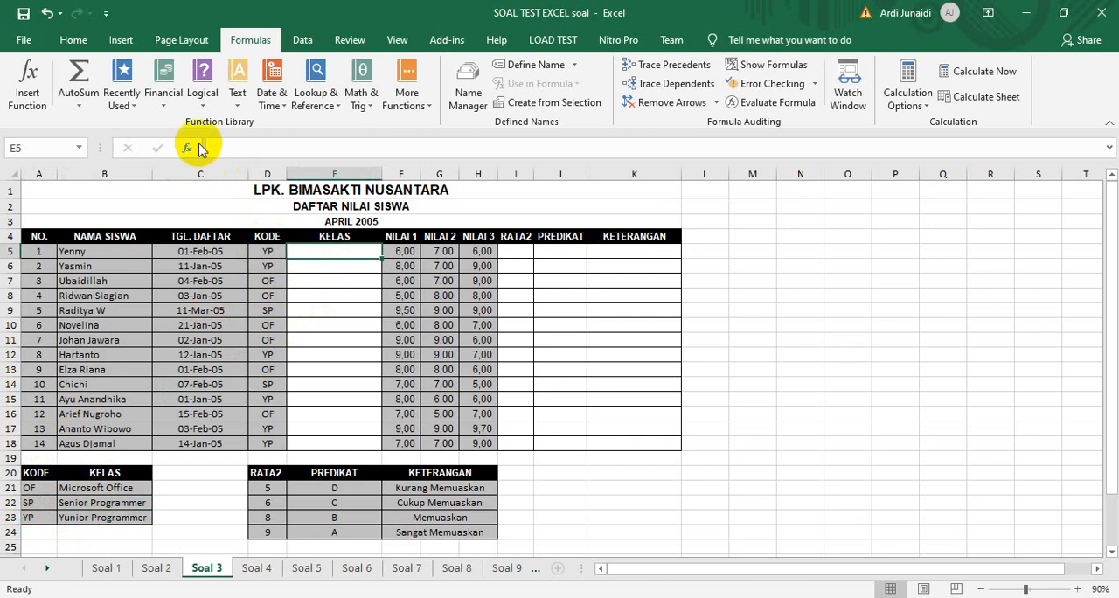
pyautogui.click(315, 98)
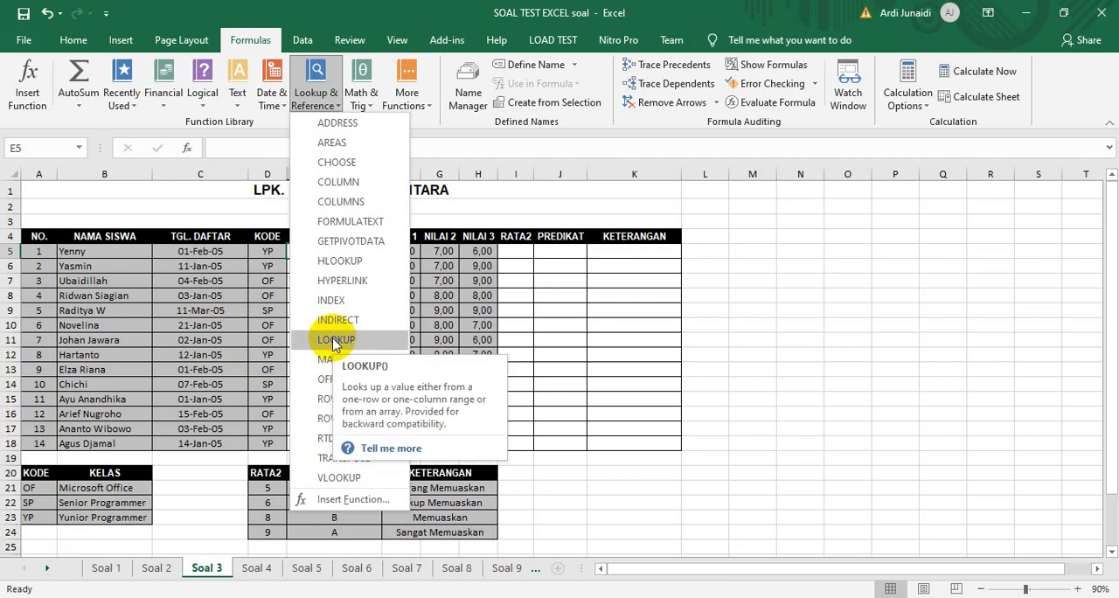
pyautogui.click(335, 340)
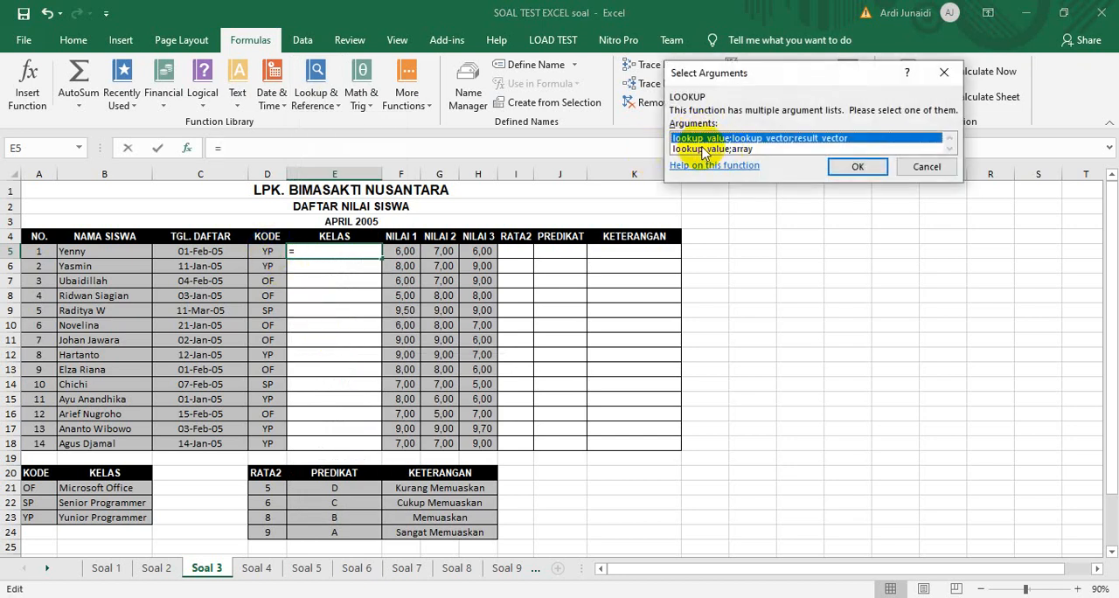
pyautogui.click(706, 151)
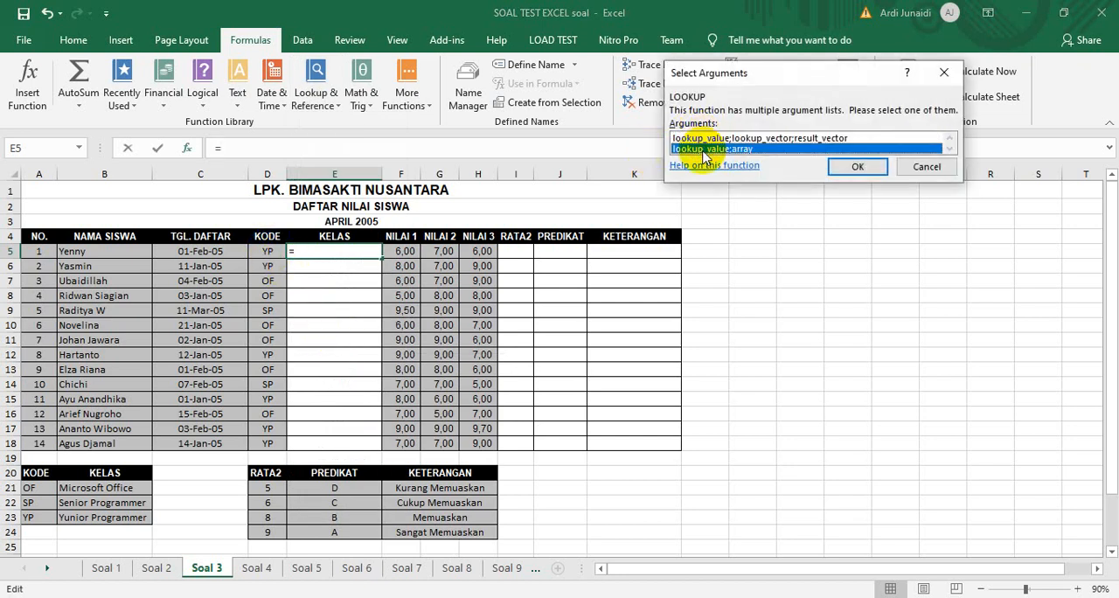
pyautogui.click(846, 171)
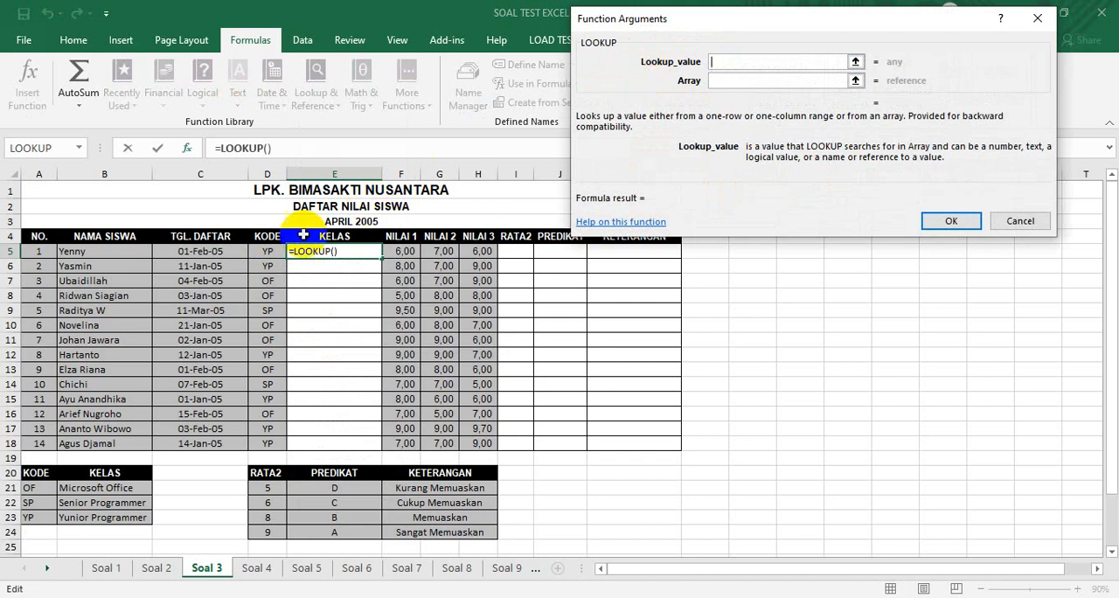
pyautogui.click(264, 251)
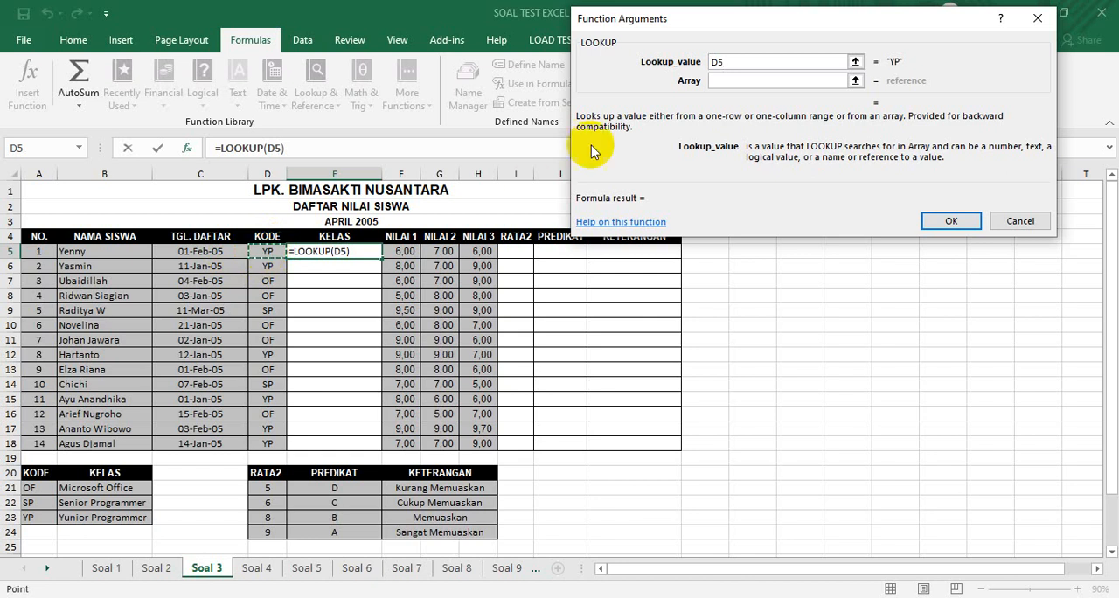
pyautogui.click(726, 81)
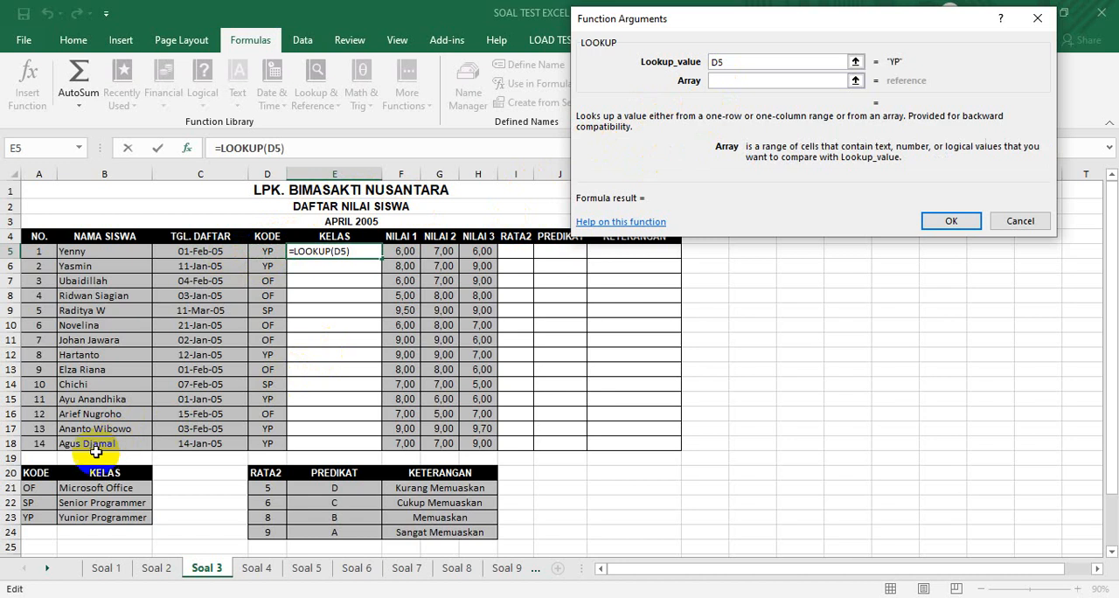
pyautogui.moveTo(38, 488); pyautogui.dragTo(101, 517)
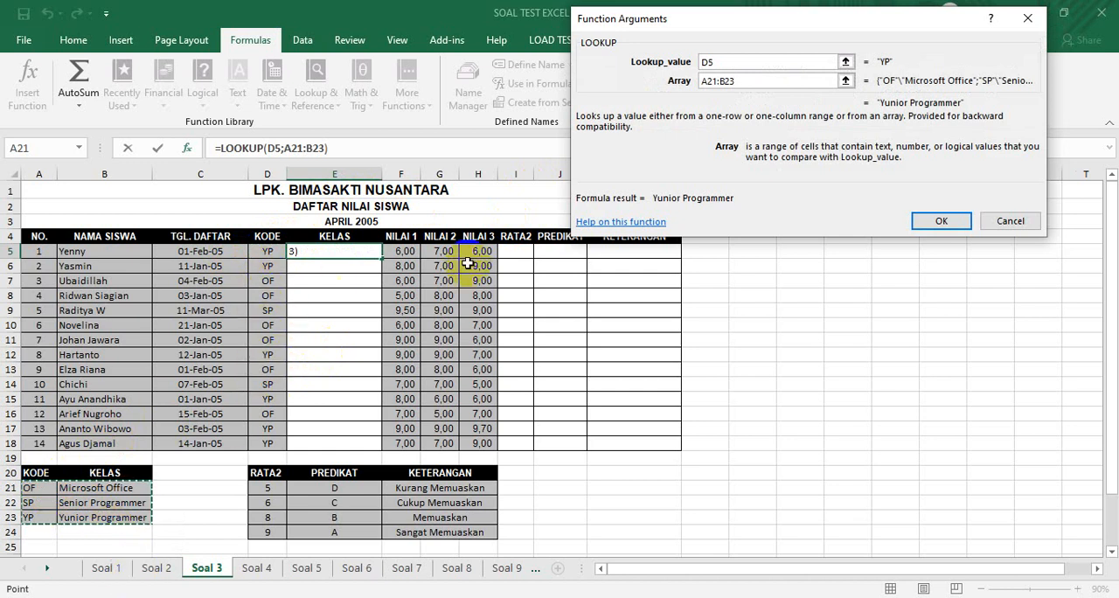
# Make the LOOKUP array absolute as $A$21:$B$23, and fill the formula down the KELAS column to E18
pyautogui.moveTo(734, 81); pyautogui.dragTo(682, 82)
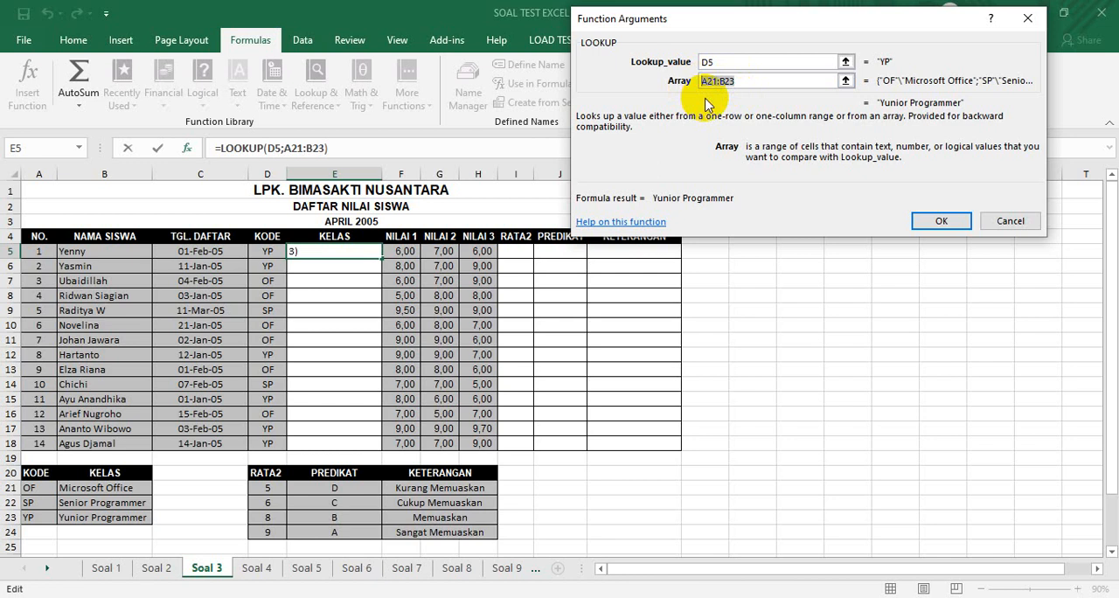
pyautogui.press('F4')
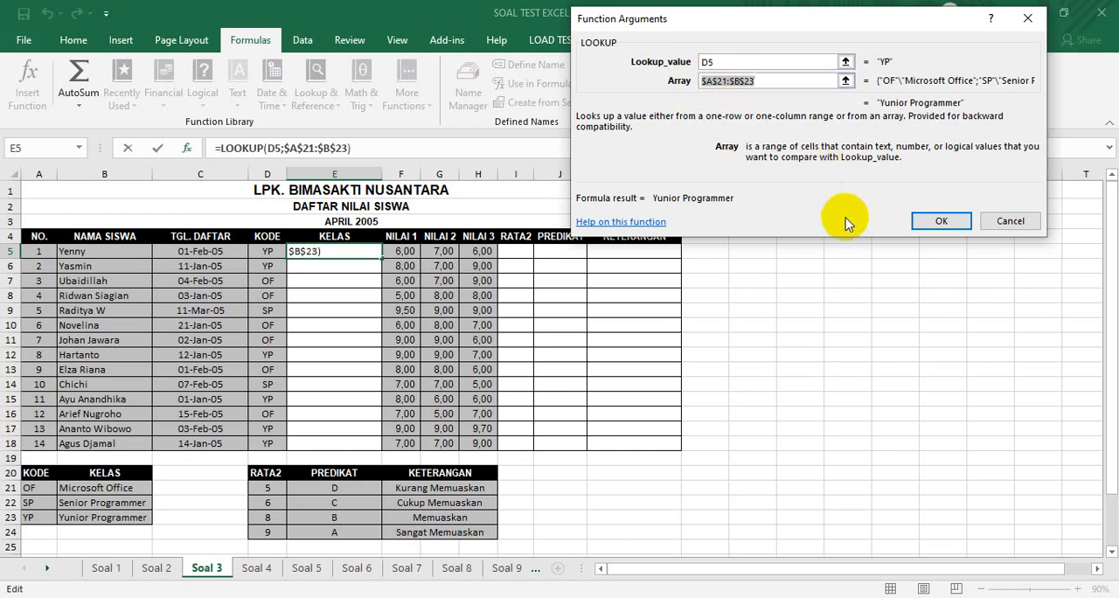
pyautogui.click(932, 222)
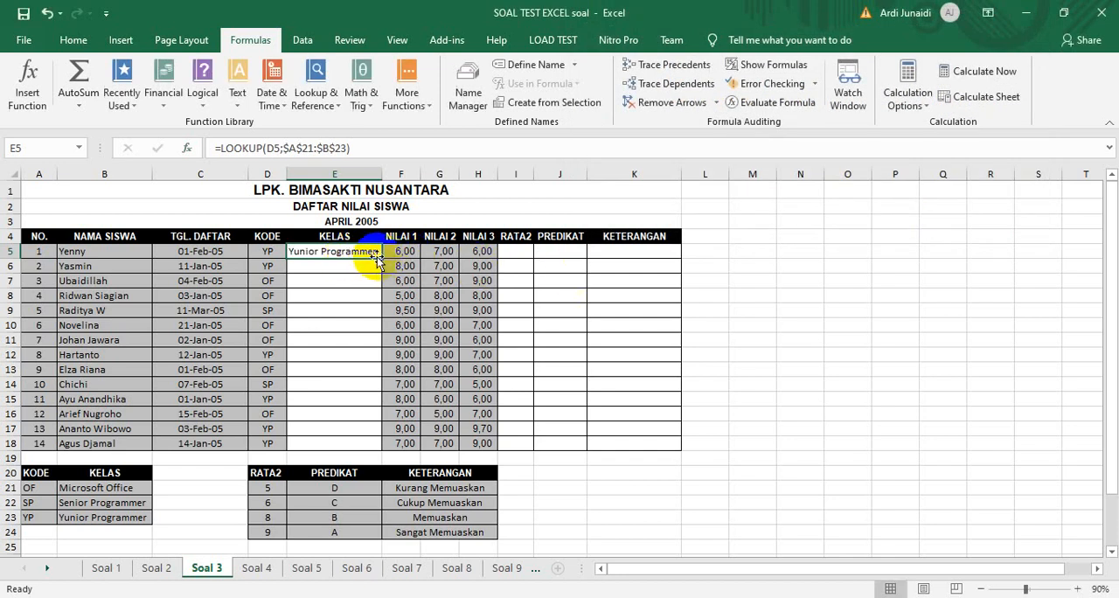
pyautogui.moveTo(383, 258); pyautogui.dragTo(370, 443)
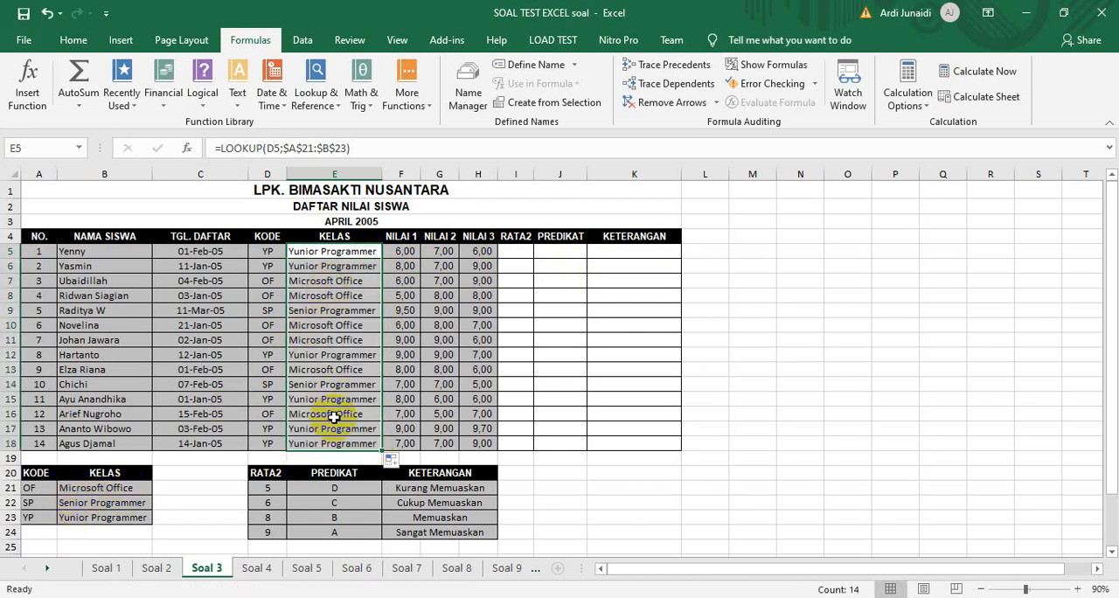
# Try appending a second LOOKUP to the formula in E5, with D5 as the lookup value and the relative array A21:B23
pyautogui.click(348, 253)
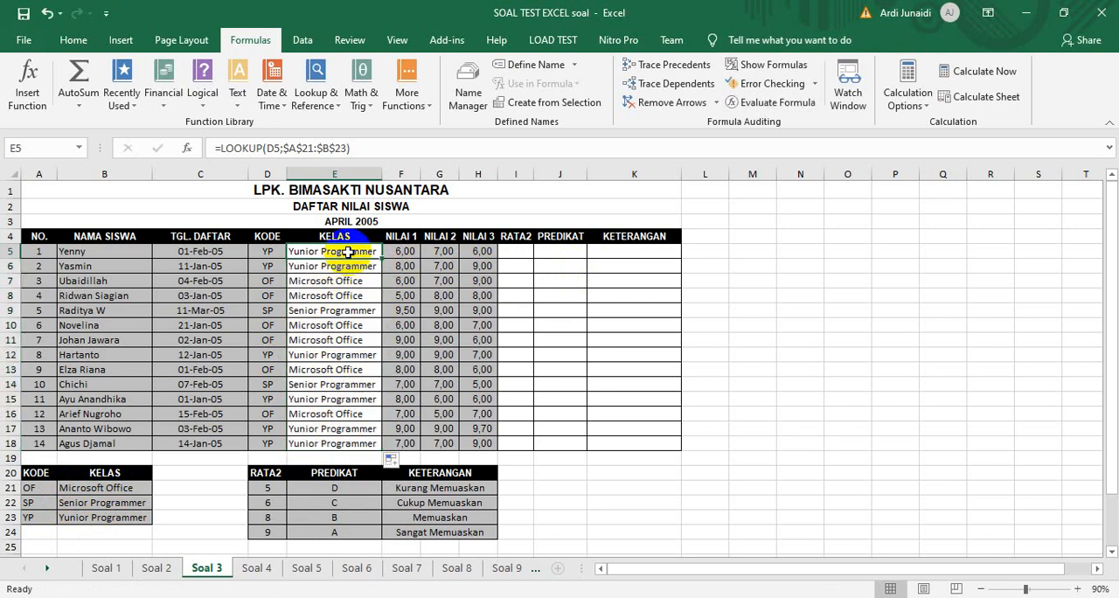
pyautogui.click(321, 103)
pyautogui.click(345, 340)
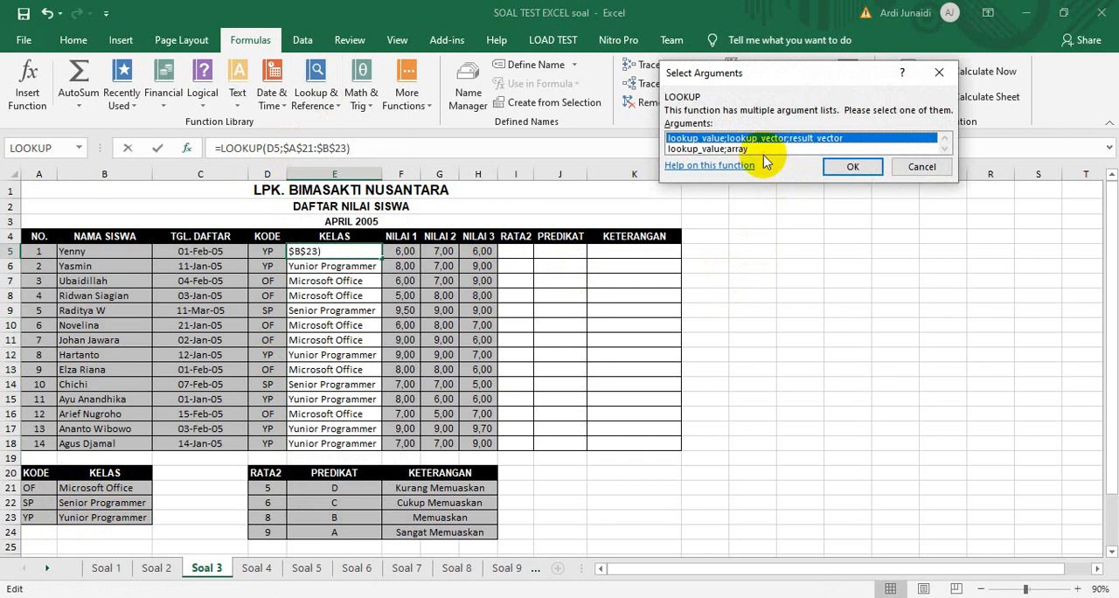
pyautogui.click(752, 148)
pyautogui.click(853, 168)
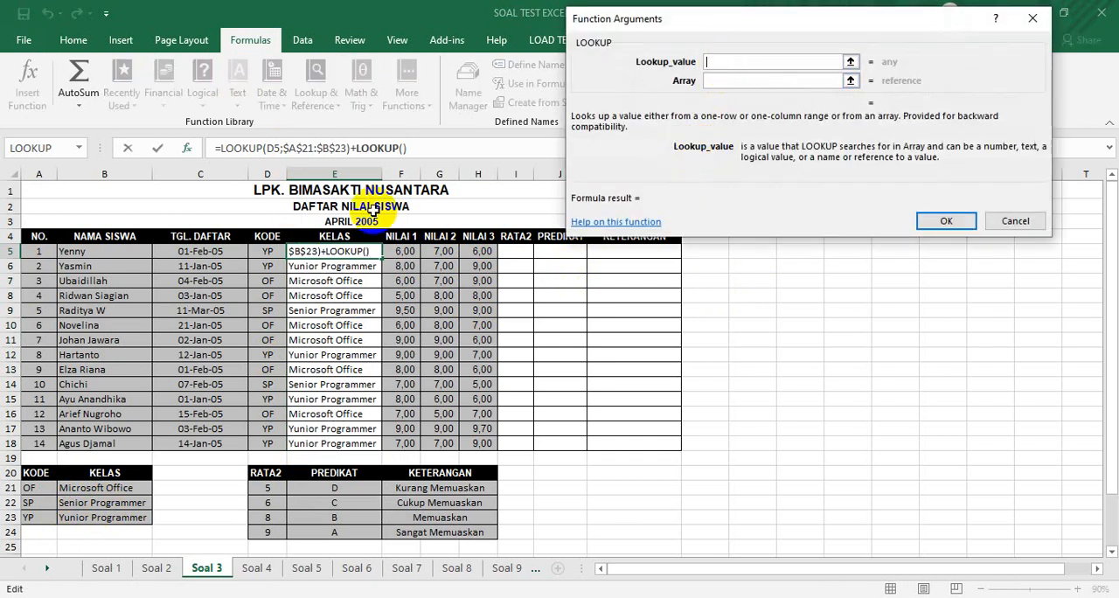
pyautogui.click(263, 252)
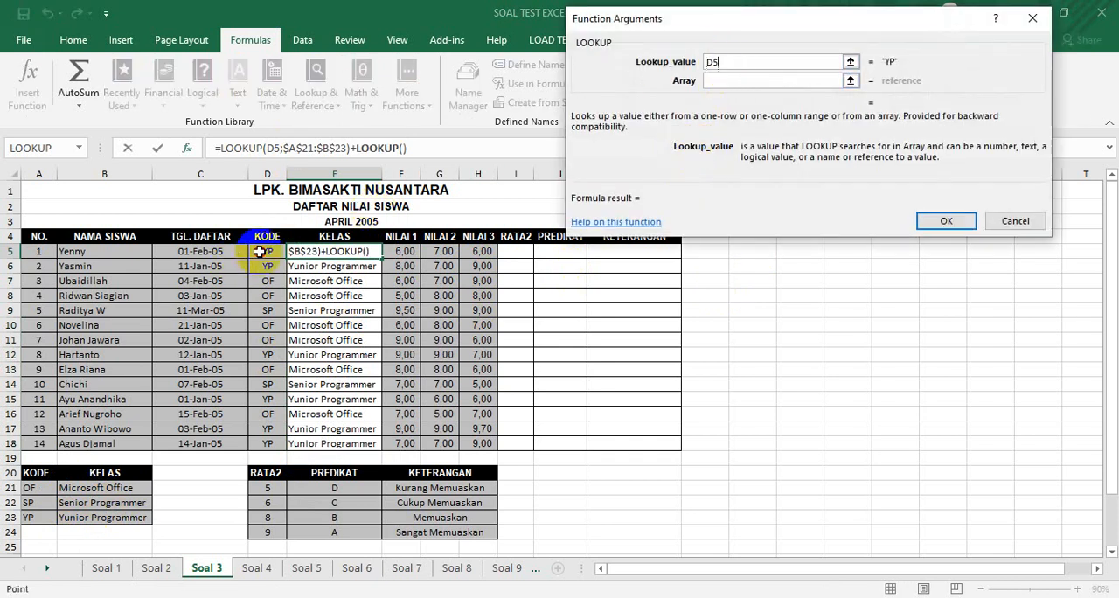
pyautogui.click(735, 79)
pyautogui.click(39, 487)
pyautogui.moveTo(39, 487); pyautogui.dragTo(94, 519)
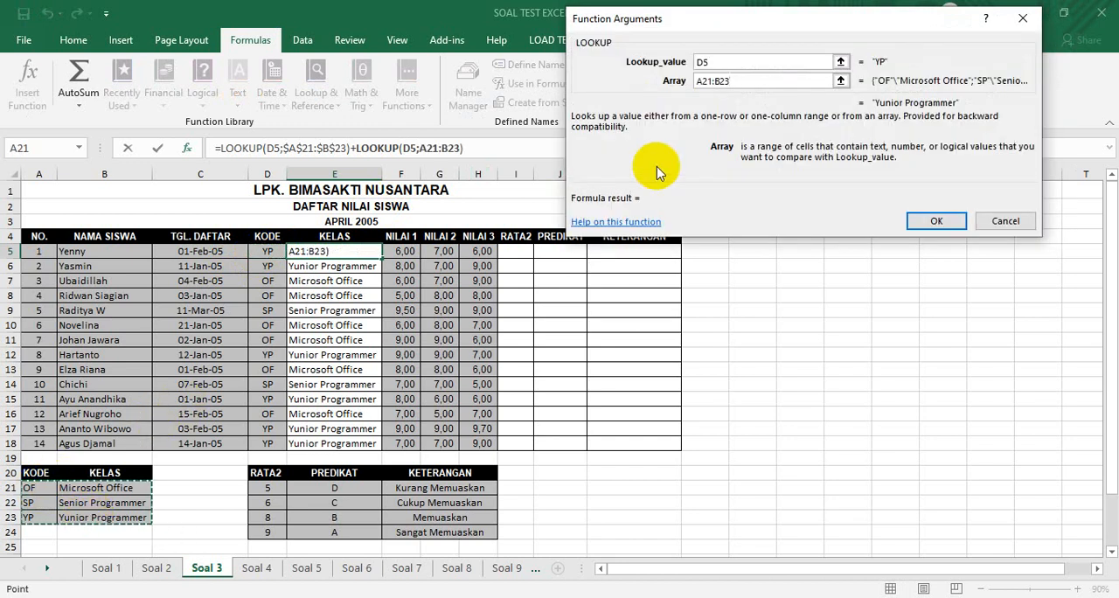
pyautogui.click(928, 222)
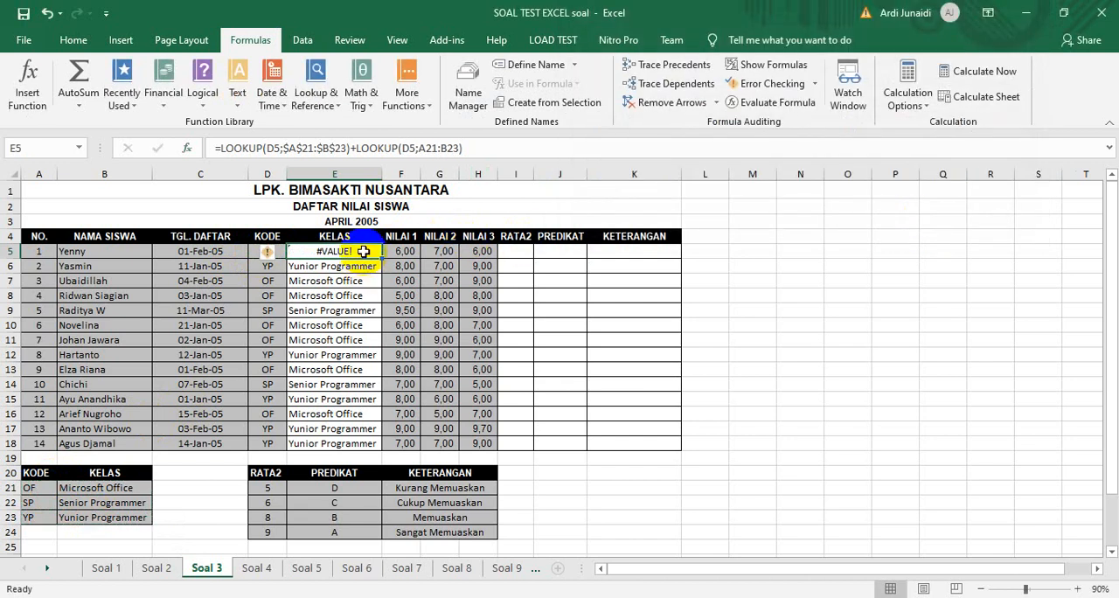
# Fill the trial formula down the KELAS column, and undo both the fill and the trial formula in E5
pyautogui.moveTo(383, 260); pyautogui.dragTo(376, 437)
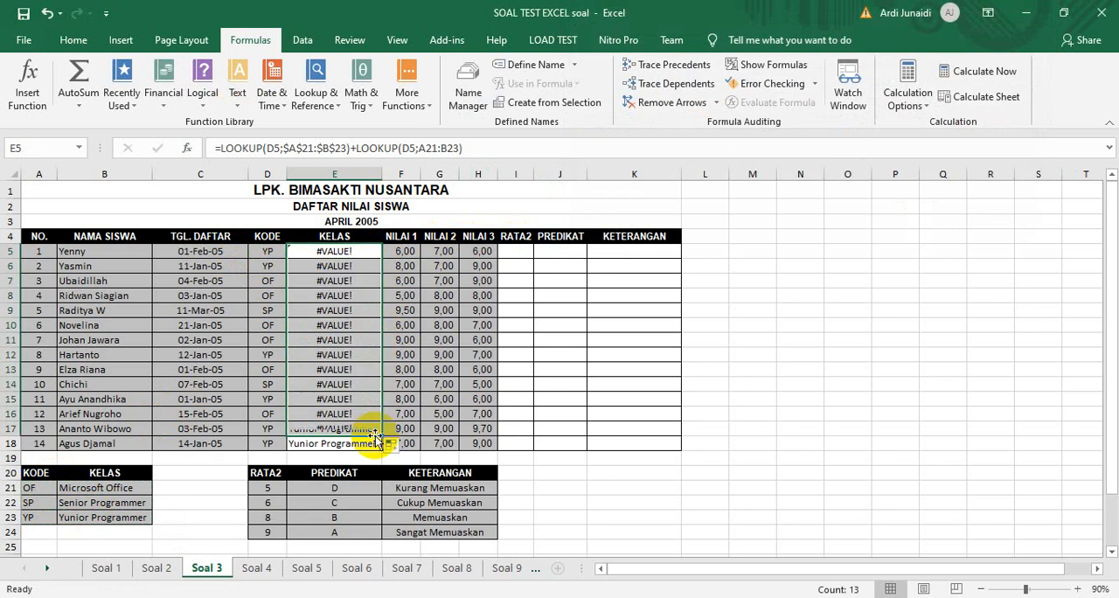
pyautogui.hotkey('ctrl', 'z')
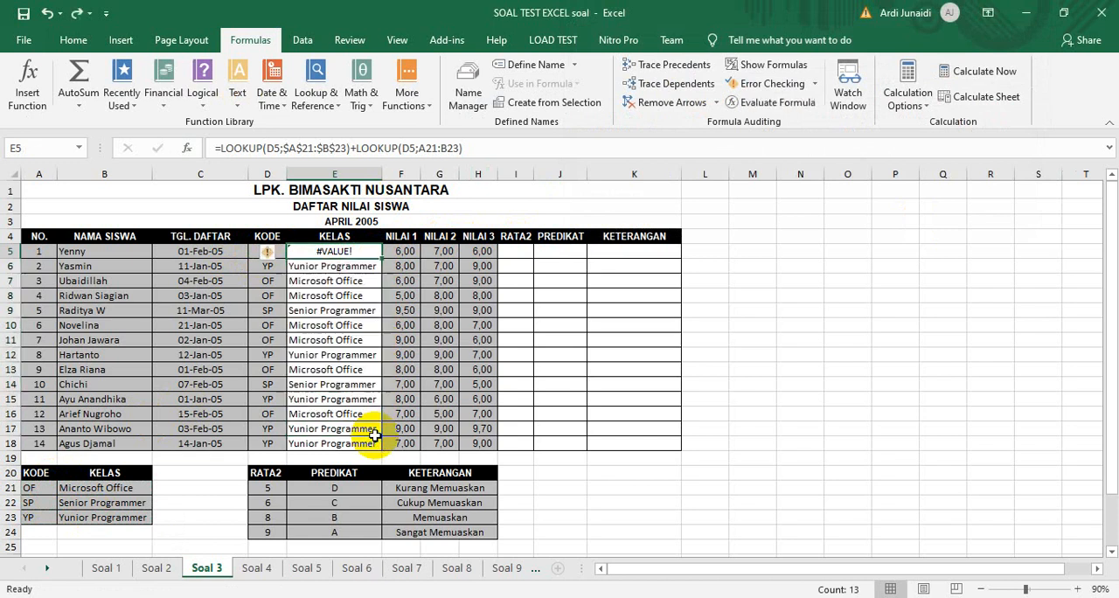
pyautogui.hotkey('ctrl', 'z')
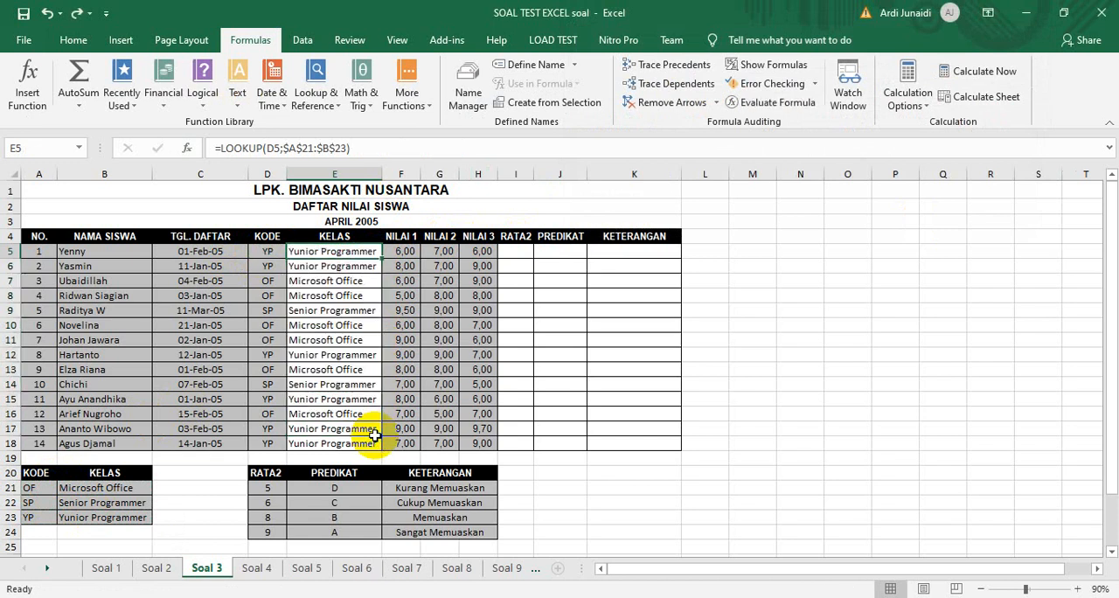
# Calculate the average of the three NILAI scores in I5 and fill the formula down the RATA2 column to I18
pyautogui.click(524, 251)
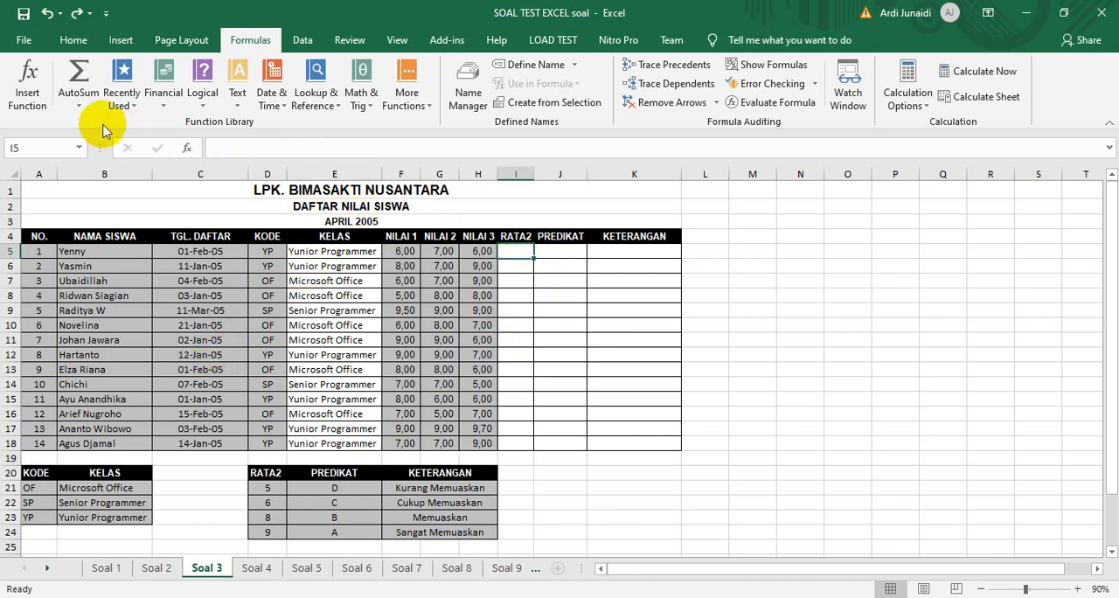
pyautogui.click(80, 105)
pyautogui.click(90, 146)
pyautogui.press('Return')
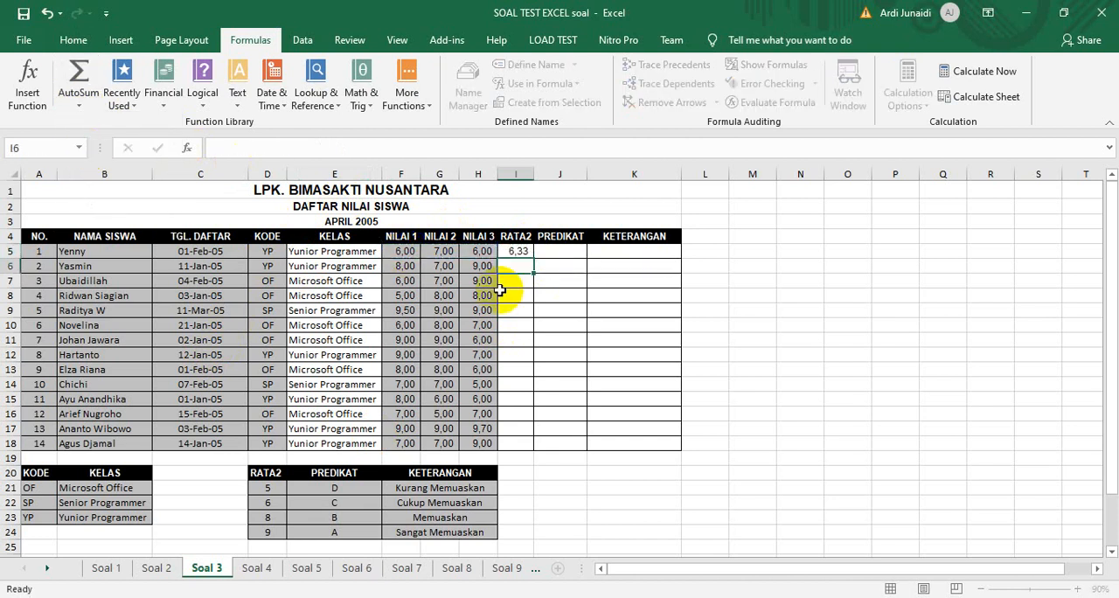
pyautogui.click(516, 251)
pyautogui.moveTo(532, 258); pyautogui.dragTo(519, 445)
# Start a LOOKUP in J5 using the lookup_value;array form, with I5 as the lookup value and D21:E24 as the array
pyautogui.click(576, 254)
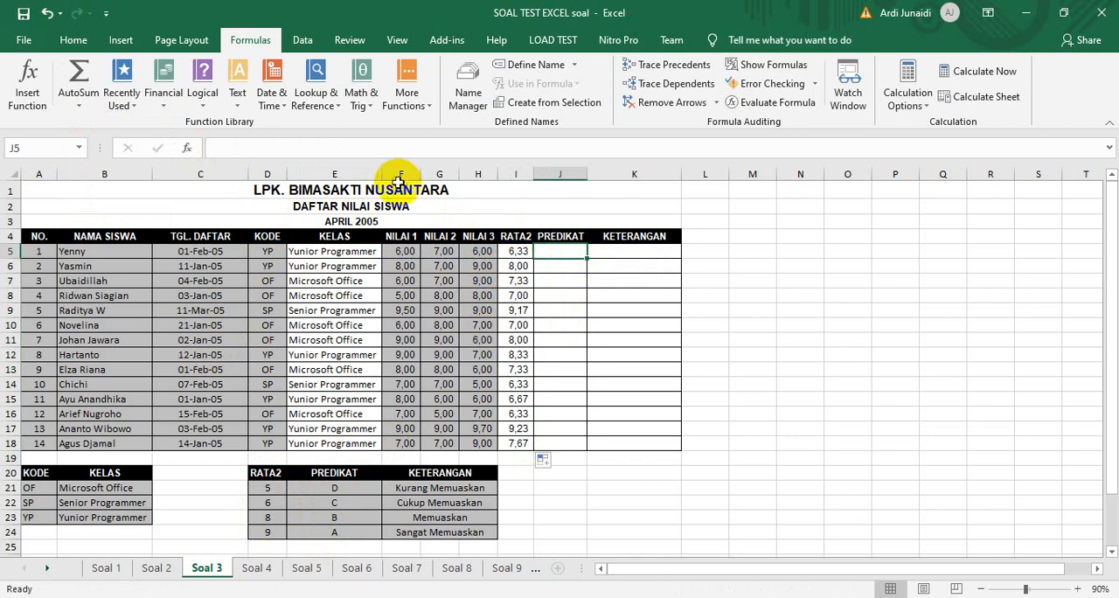
pyautogui.click(317, 83)
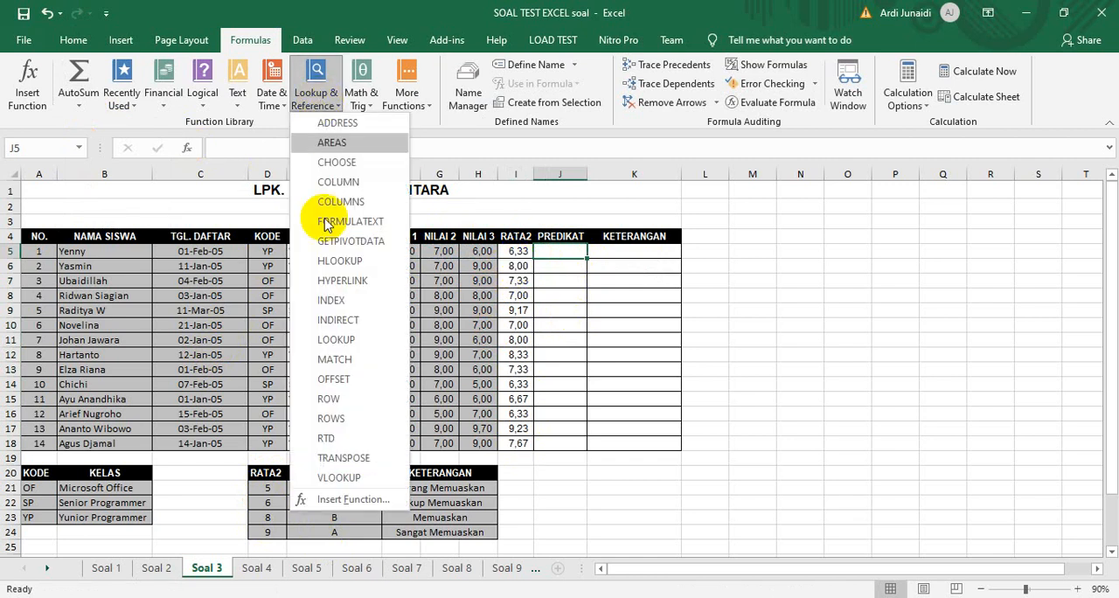
pyautogui.click(336, 339)
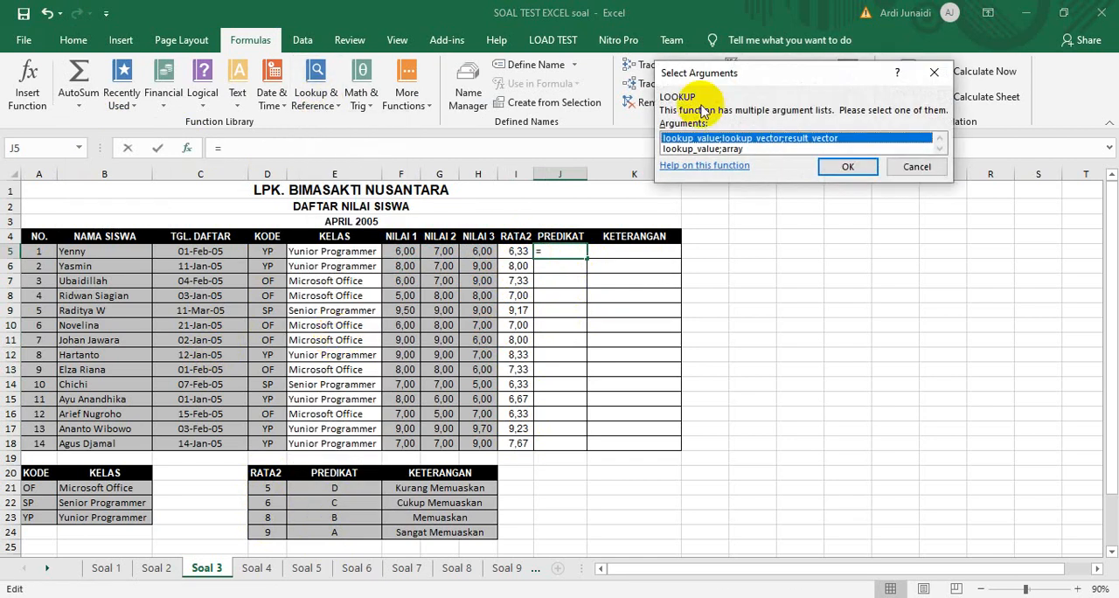
pyautogui.click(725, 149)
pyautogui.click(832, 168)
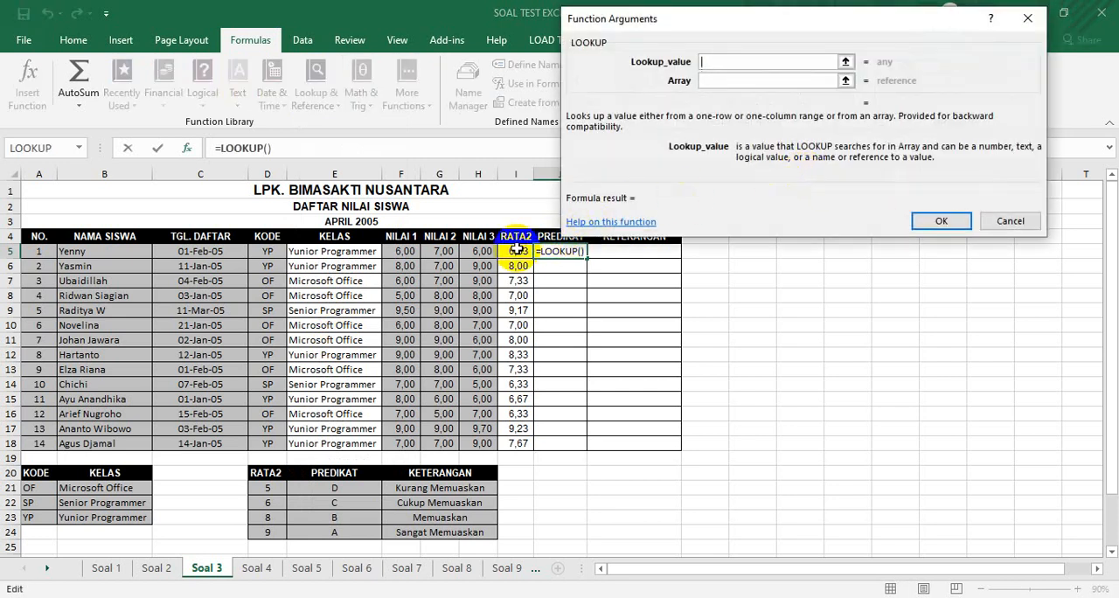
pyautogui.click(703, 63)
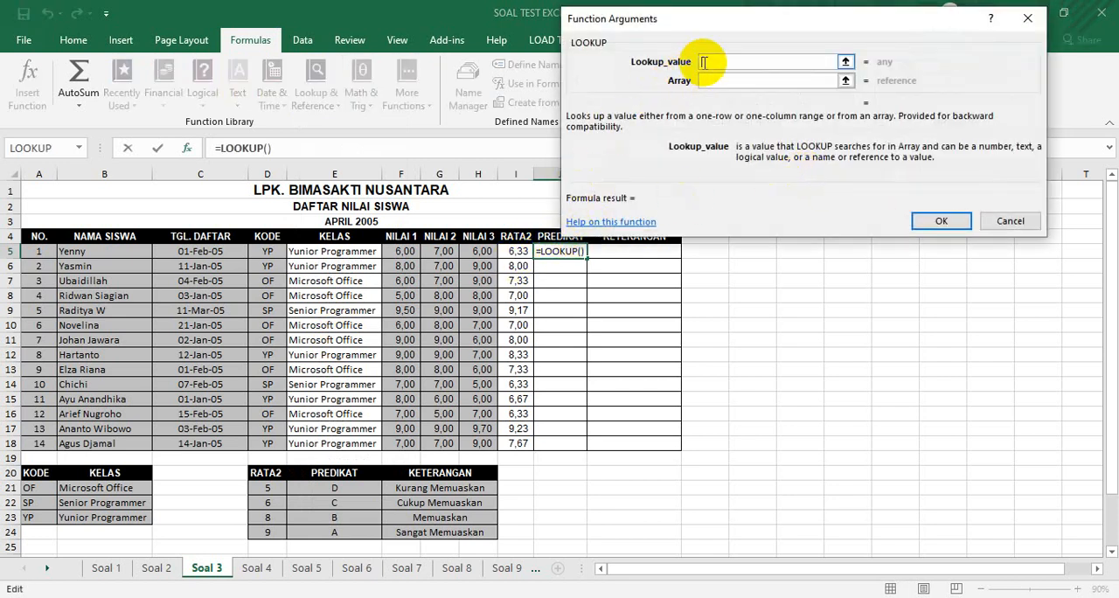
pyautogui.click(515, 252)
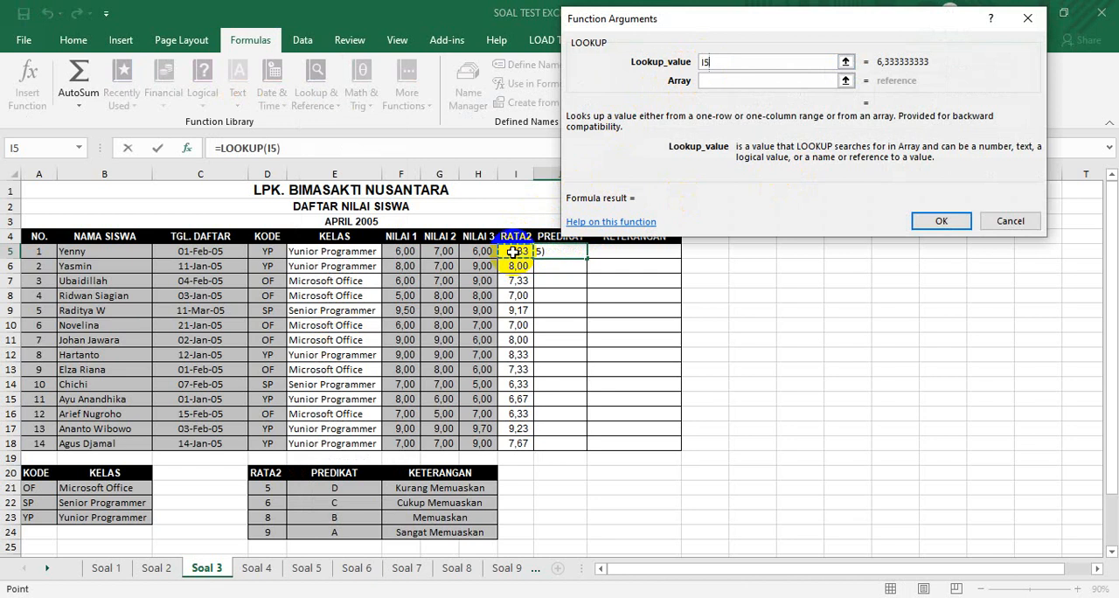
pyautogui.click(719, 80)
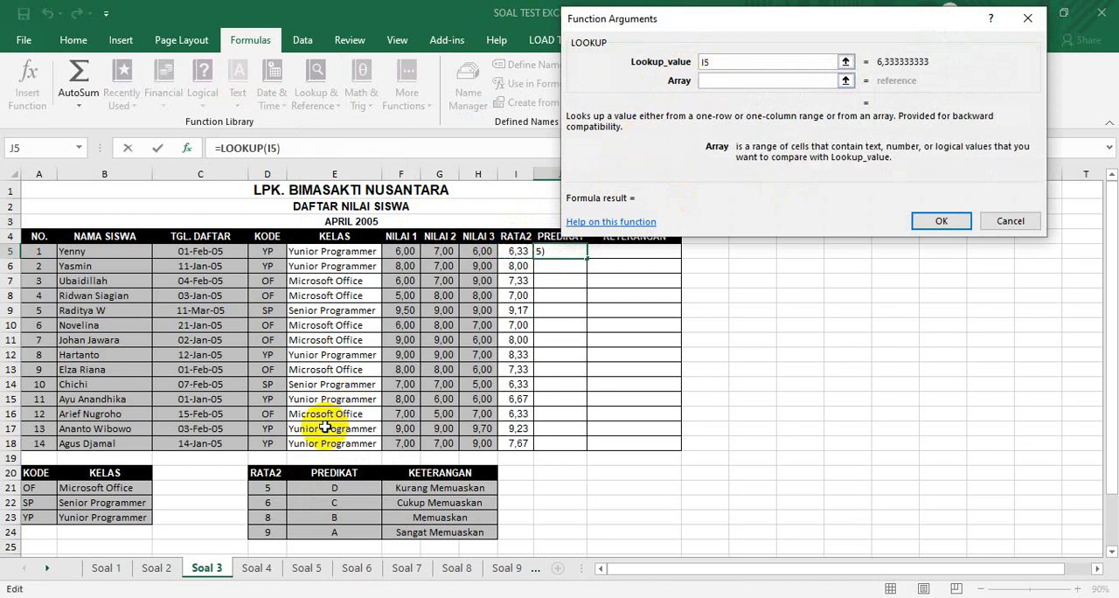
pyautogui.moveTo(267, 483); pyautogui.dragTo(348, 532)
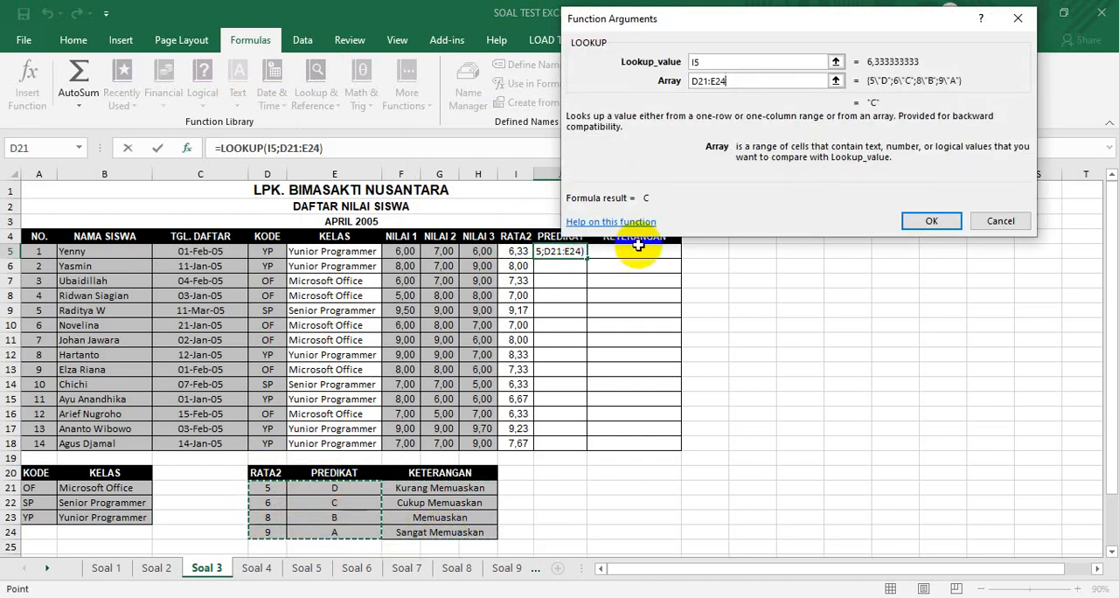
# Make the LOOKUP array absolute as $D$21:$E$24, and fill the formula down the PREDIKAT column to J18
pyautogui.moveTo(732, 83); pyautogui.dragTo(689, 80)
pyautogui.press('F4')
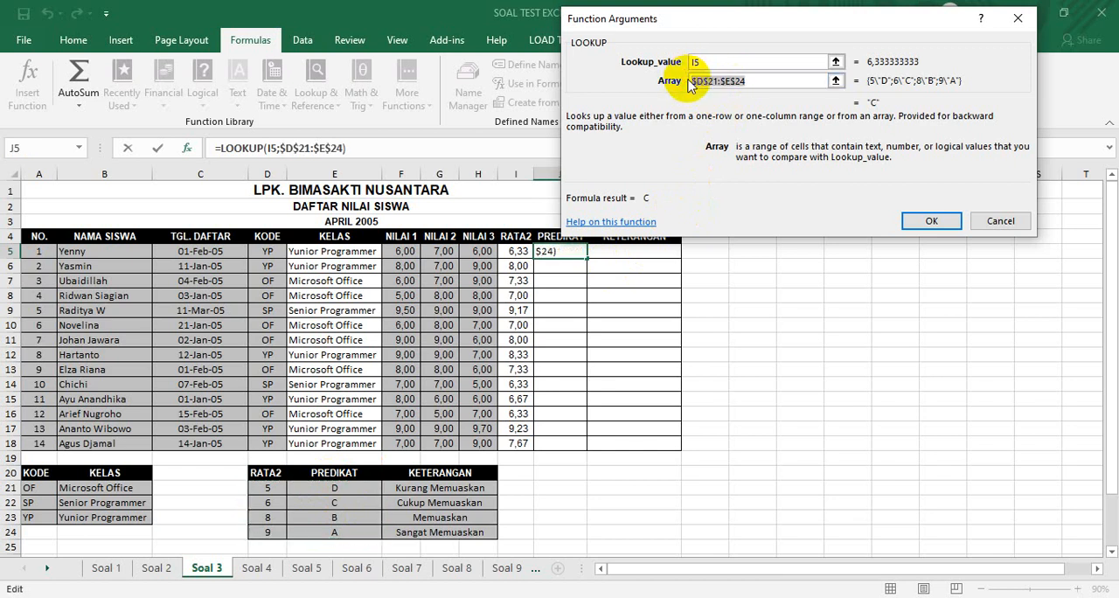
pyautogui.click(934, 219)
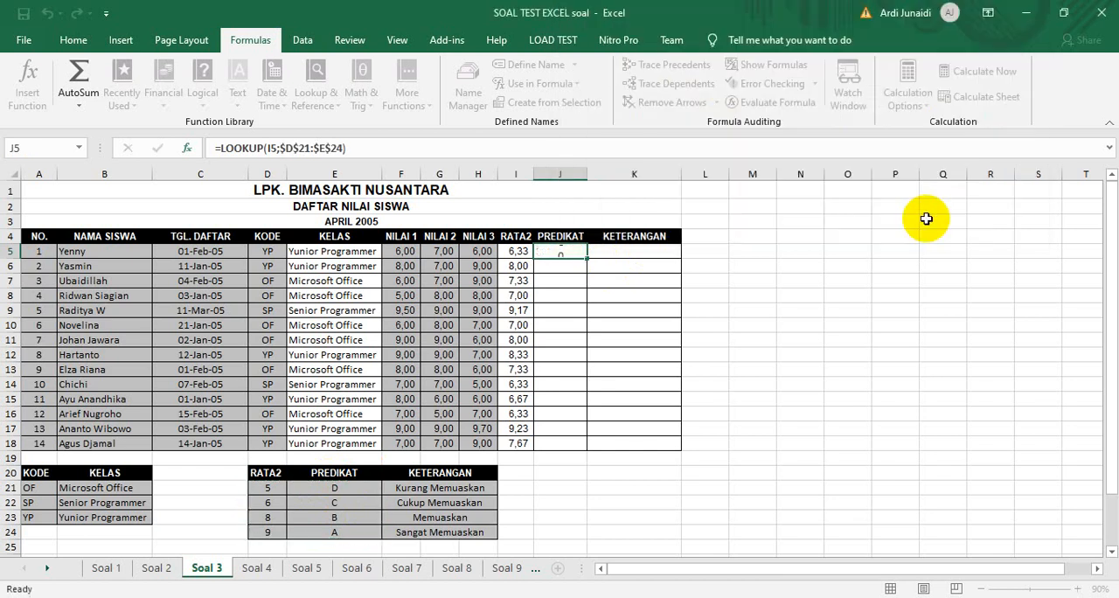
pyautogui.doubleClick(584, 257)
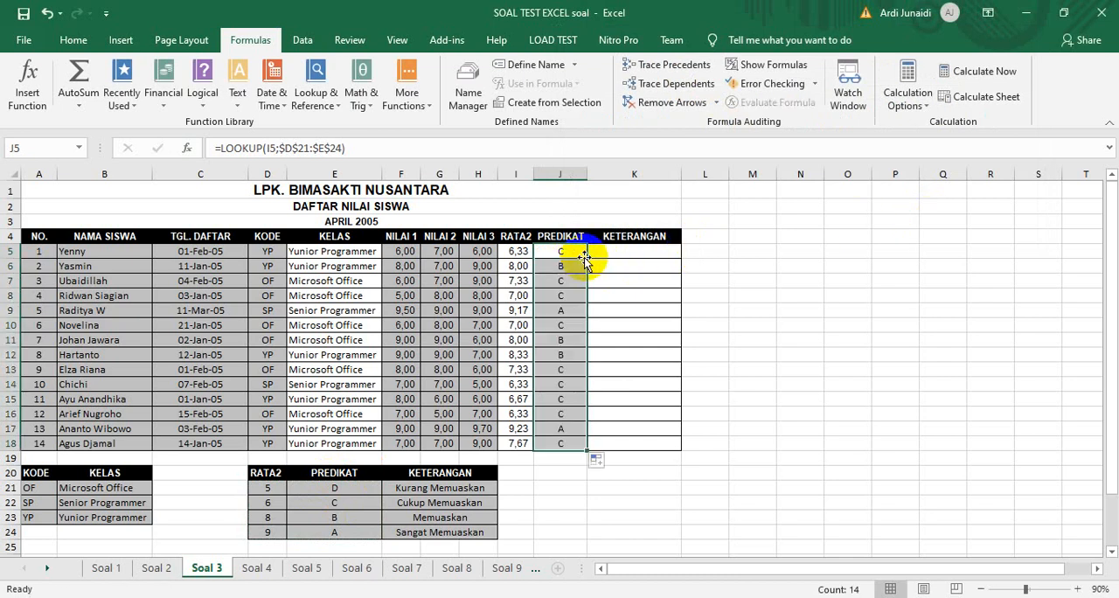
pyautogui.click(616, 254)
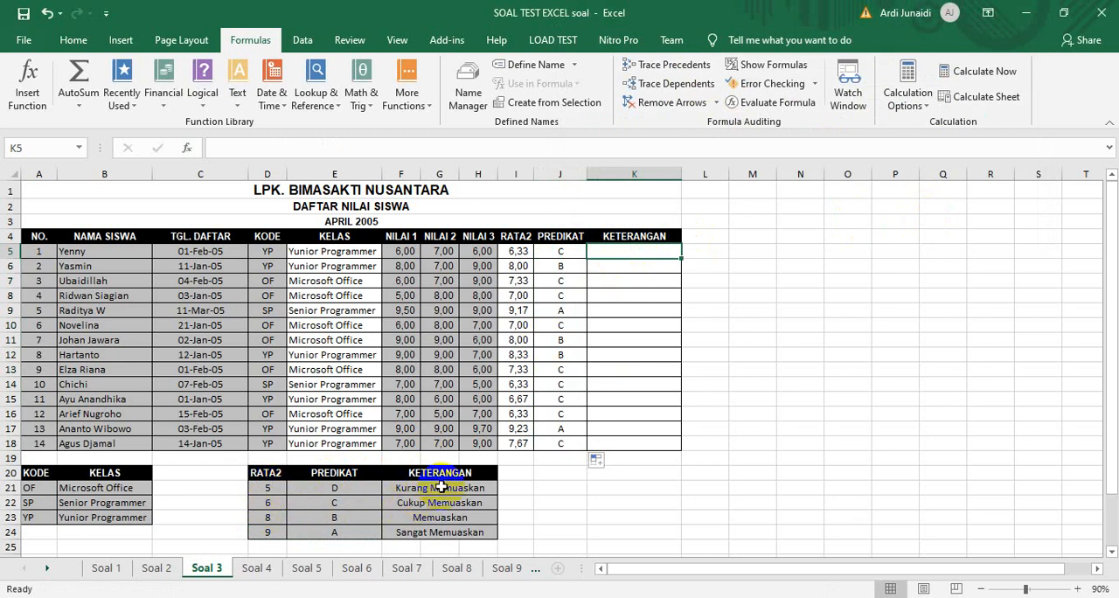
pyautogui.click(312, 97)
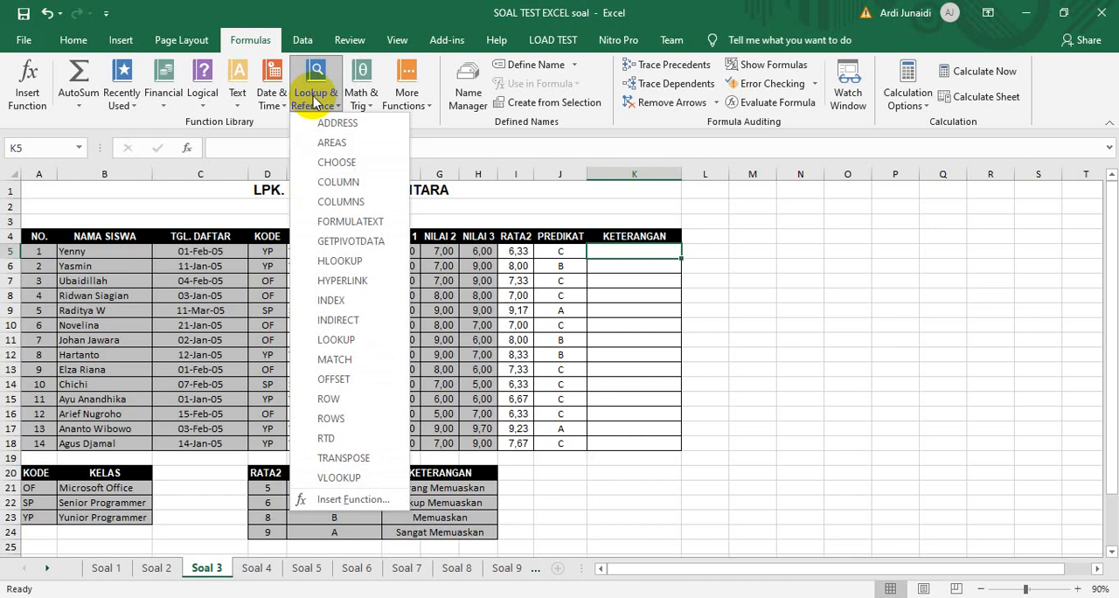
pyautogui.click(337, 342)
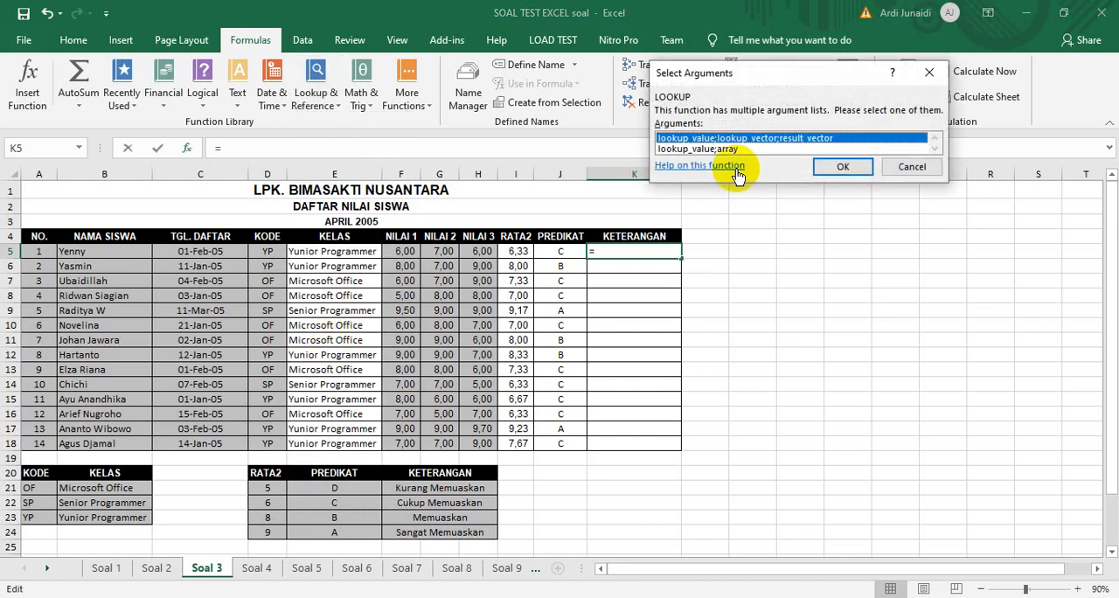
pyautogui.click(736, 149)
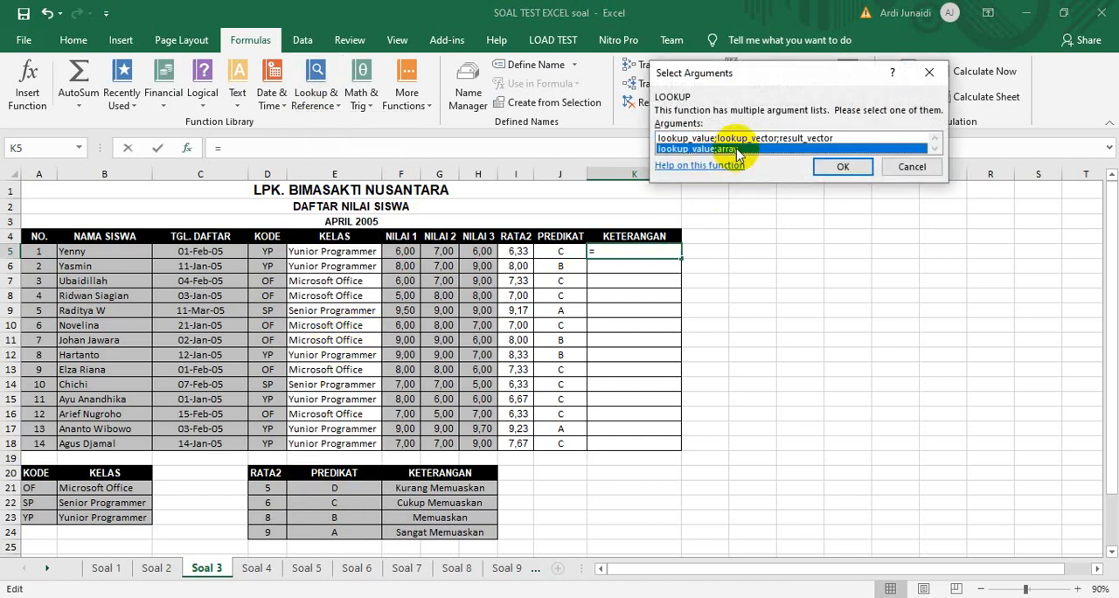
pyautogui.click(740, 139)
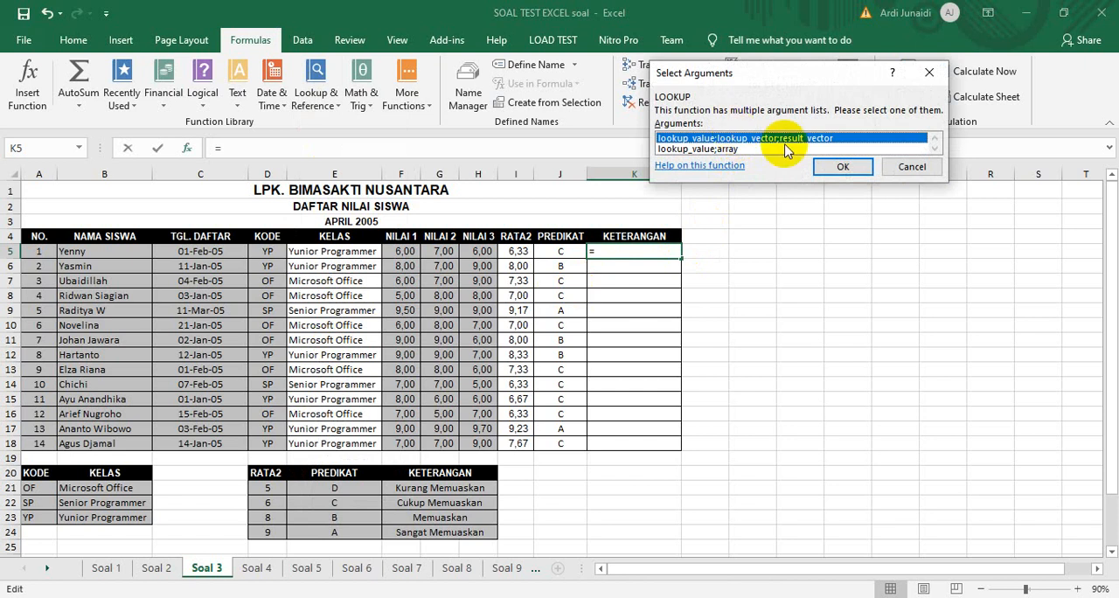
pyautogui.click(842, 166)
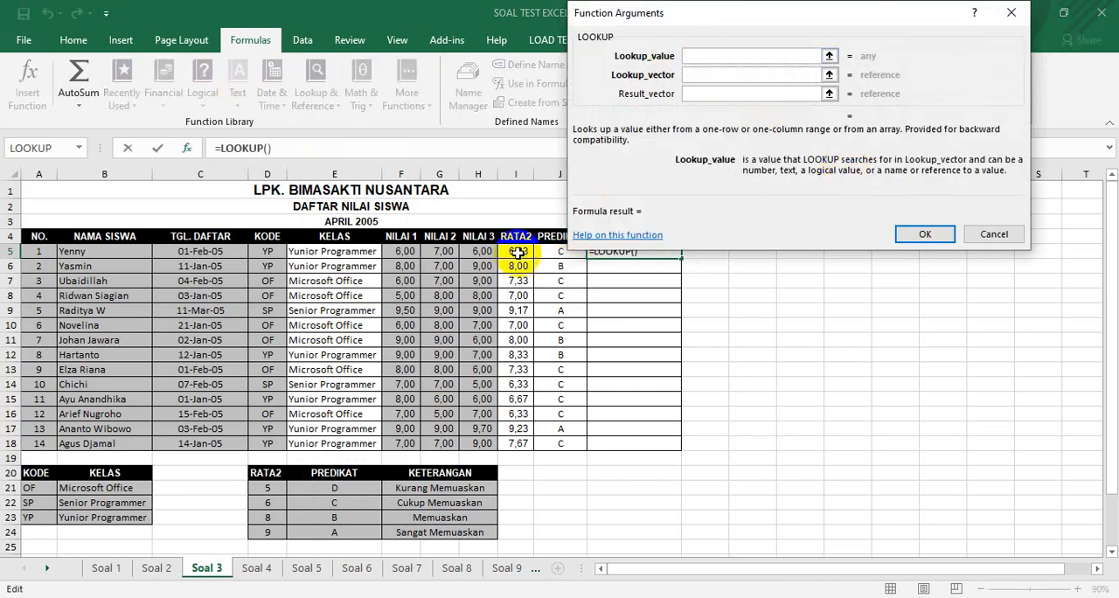
pyautogui.click(515, 251)
pyautogui.click(704, 75)
pyautogui.moveTo(274, 489); pyautogui.dragTo(462, 535)
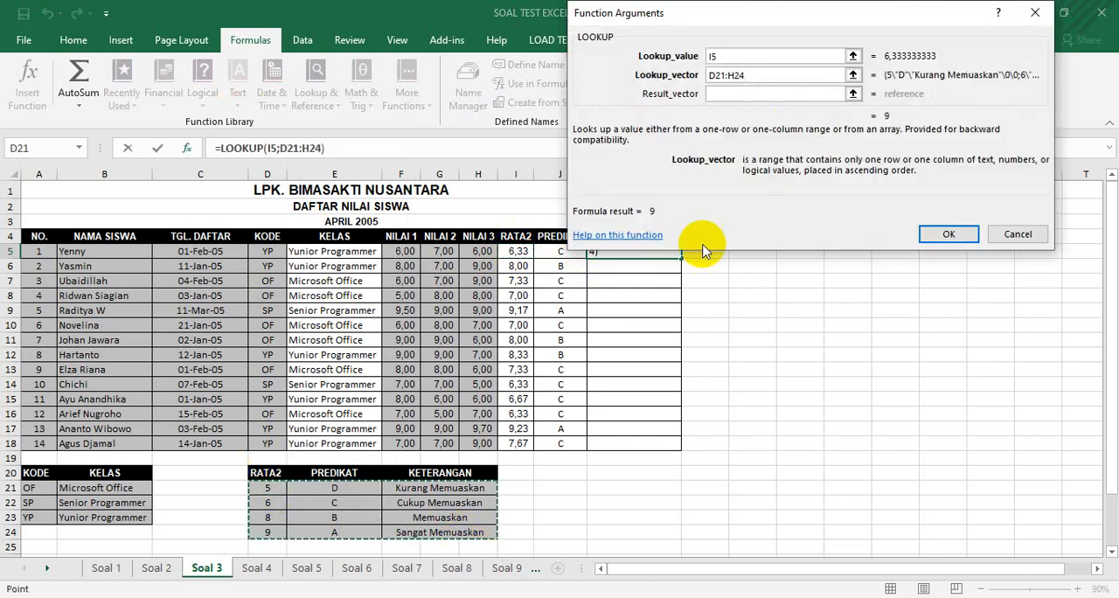
pyautogui.click(735, 94)
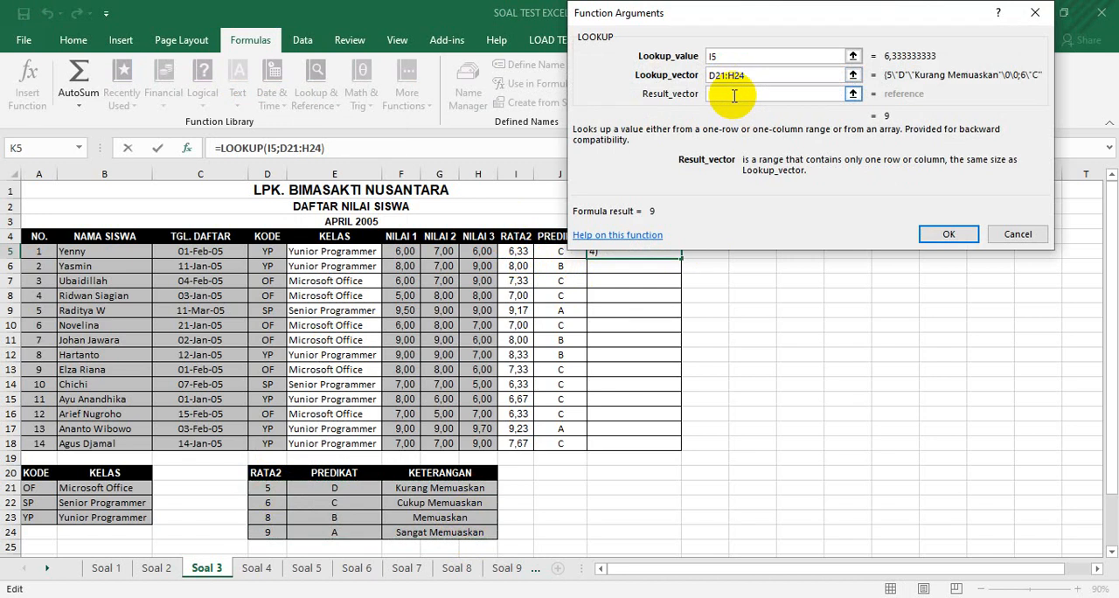
pyautogui.moveTo(755, 76); pyautogui.dragTo(700, 81)
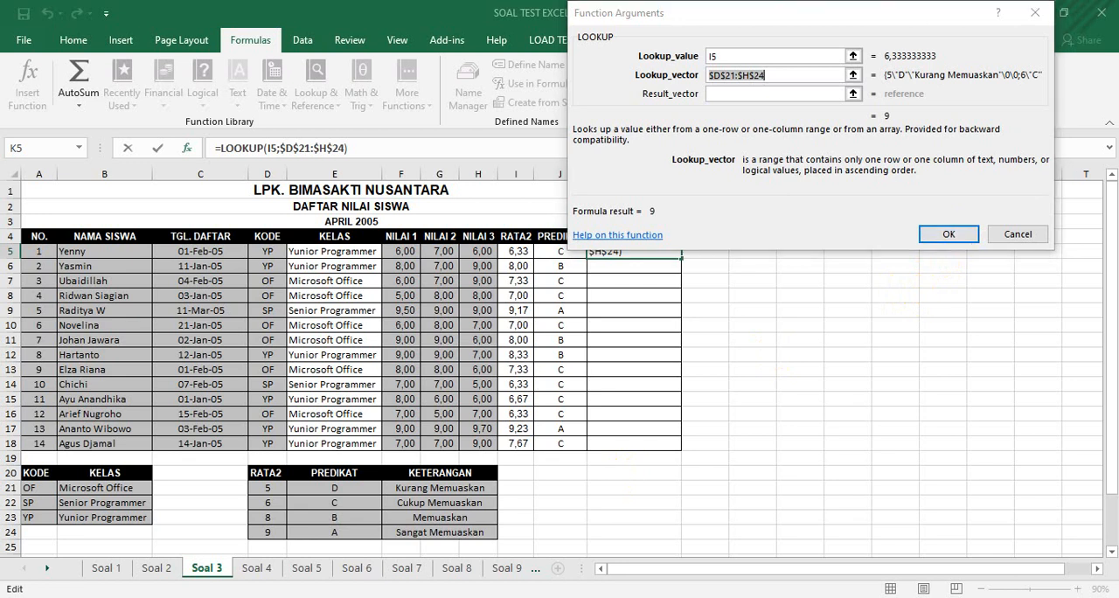
pyautogui.click(706, 58)
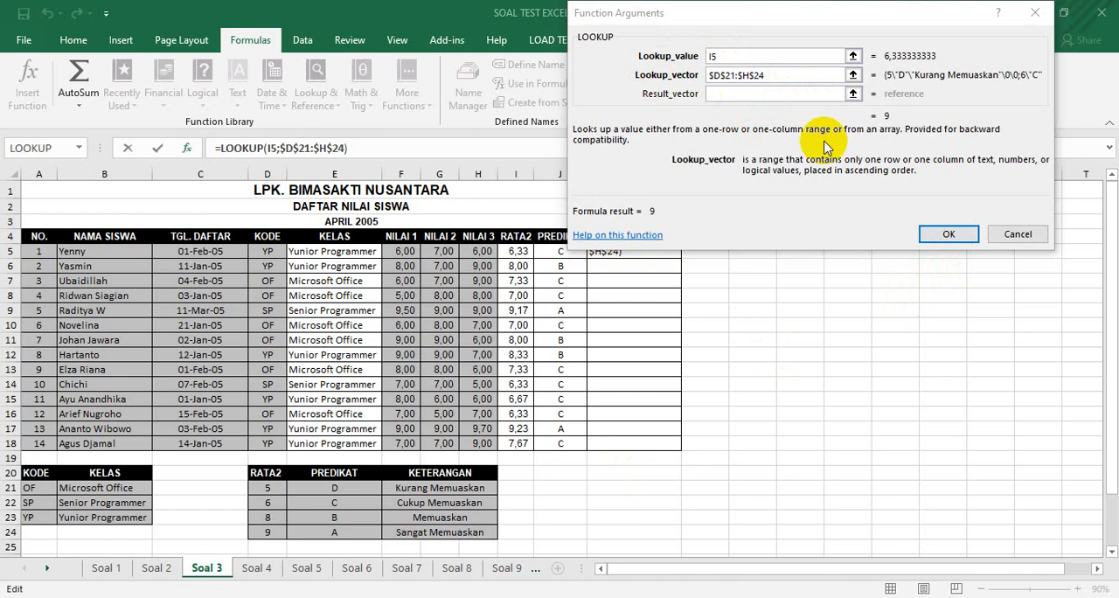
pyautogui.click(942, 236)
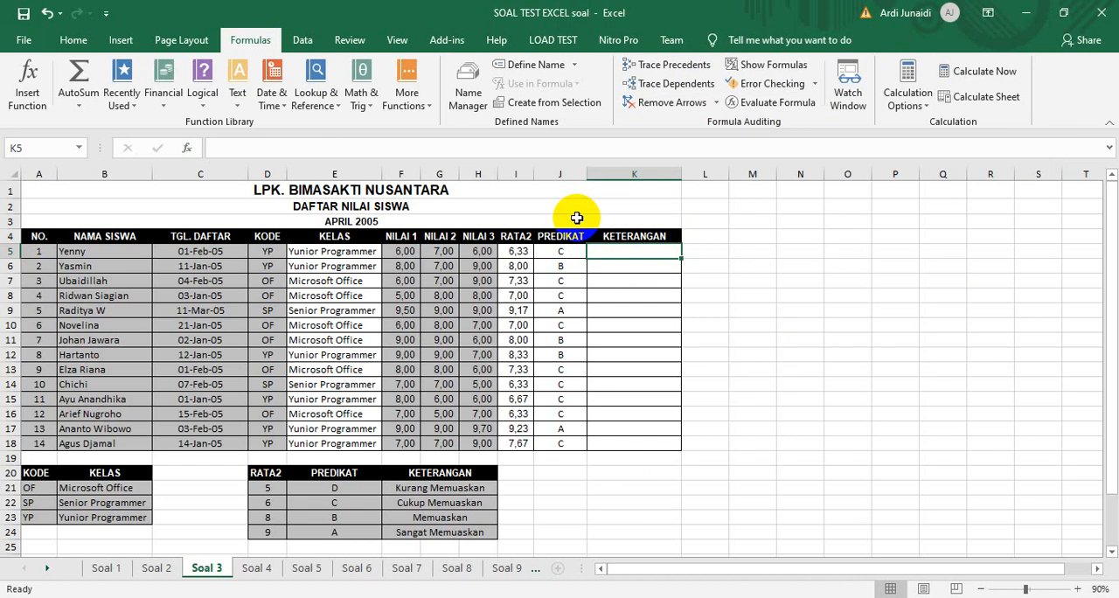
# Try a LOOKUP in K5 in the lookup_value;array form, with I5 as the lookup value and $D$21:$H$24 as the array
pyautogui.click(306, 102)
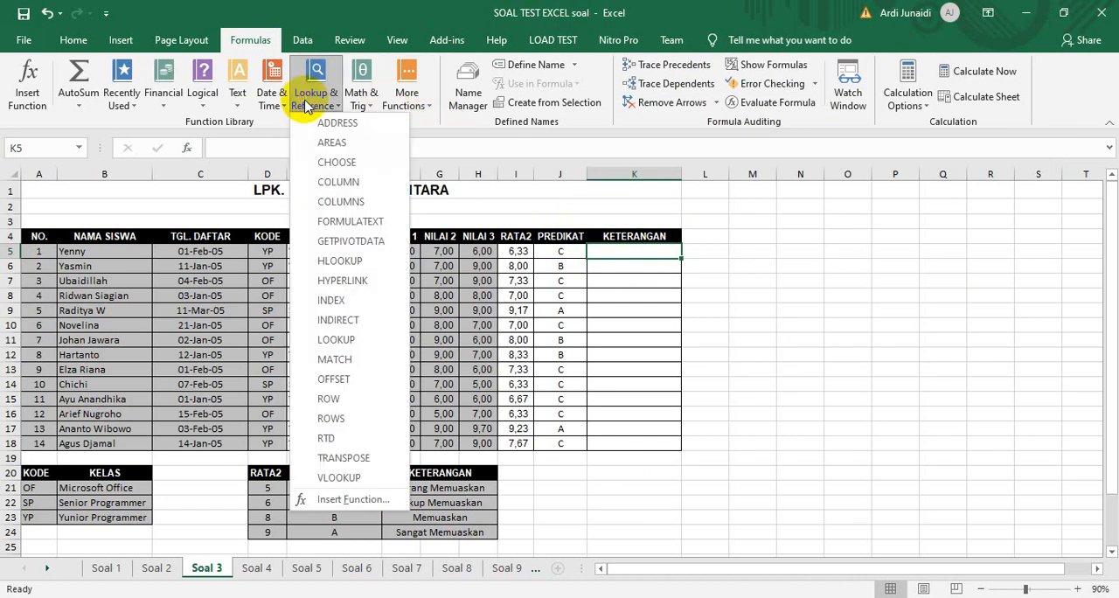
pyautogui.click(346, 339)
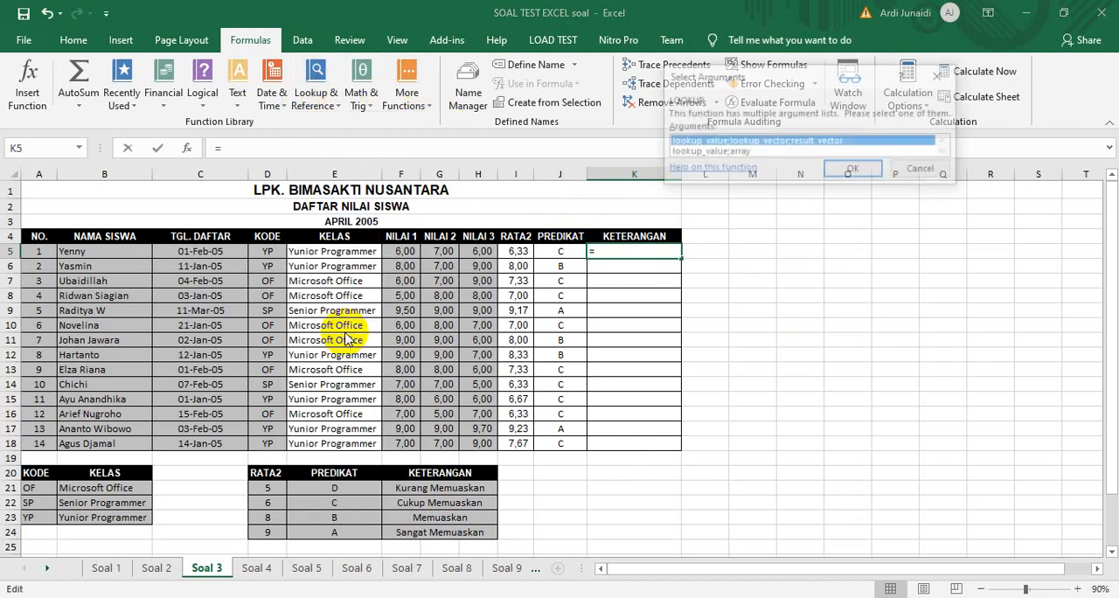
pyautogui.click(727, 151)
pyautogui.click(845, 170)
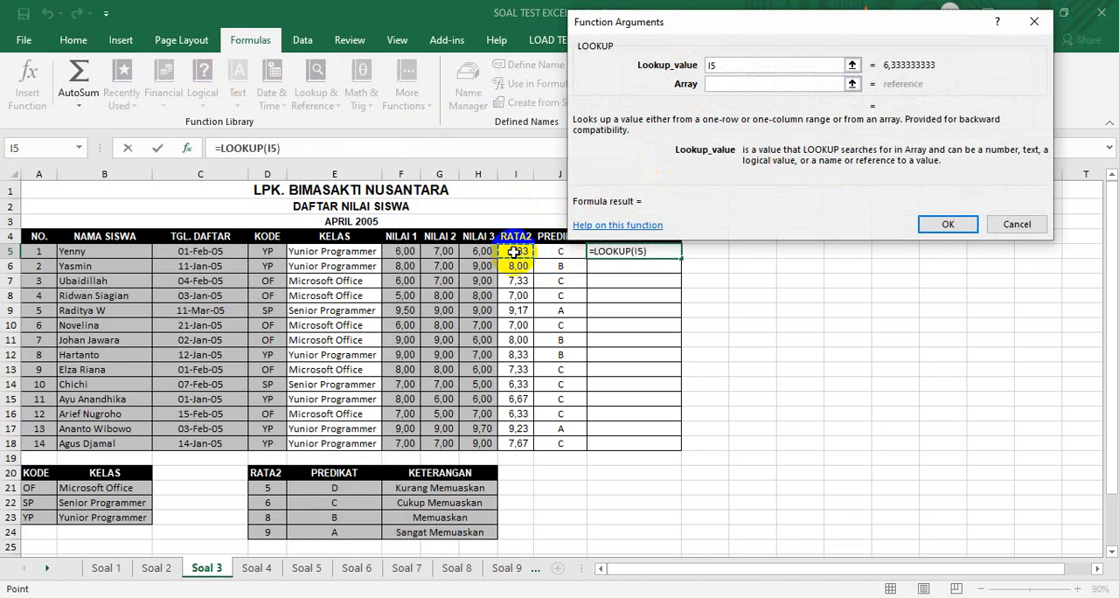
pyautogui.click(730, 84)
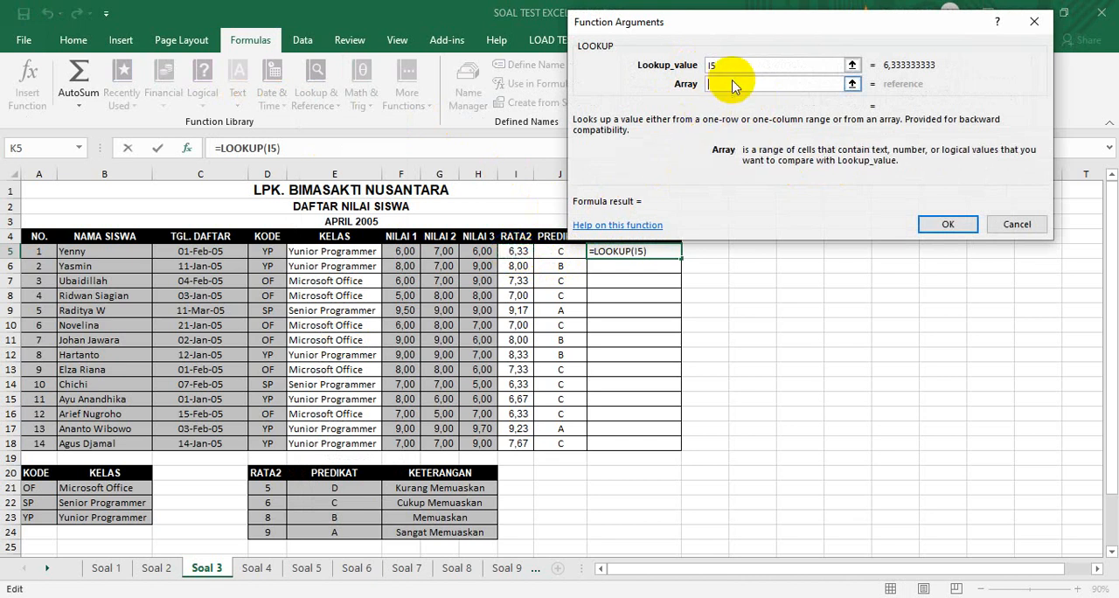
pyautogui.moveTo(268, 487); pyautogui.dragTo(430, 531)
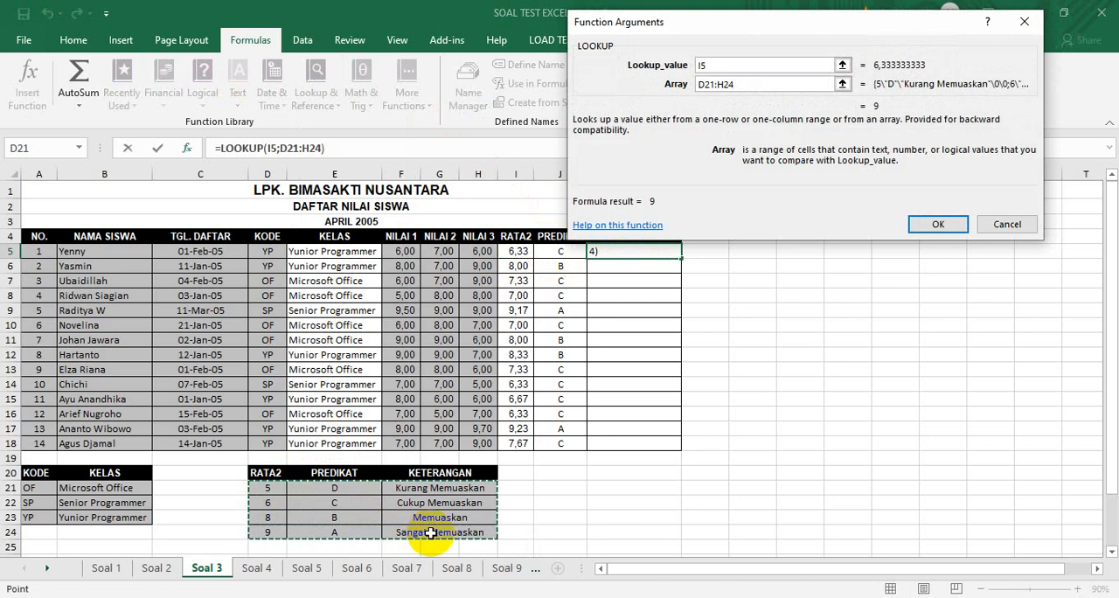
pyautogui.press('F4')
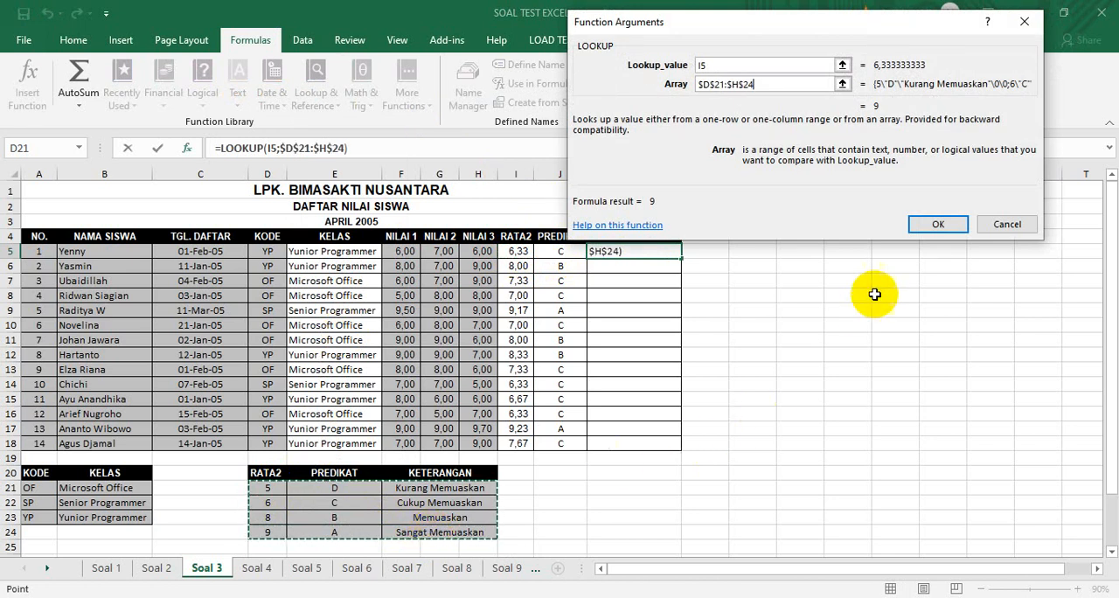
pyautogui.click(935, 226)
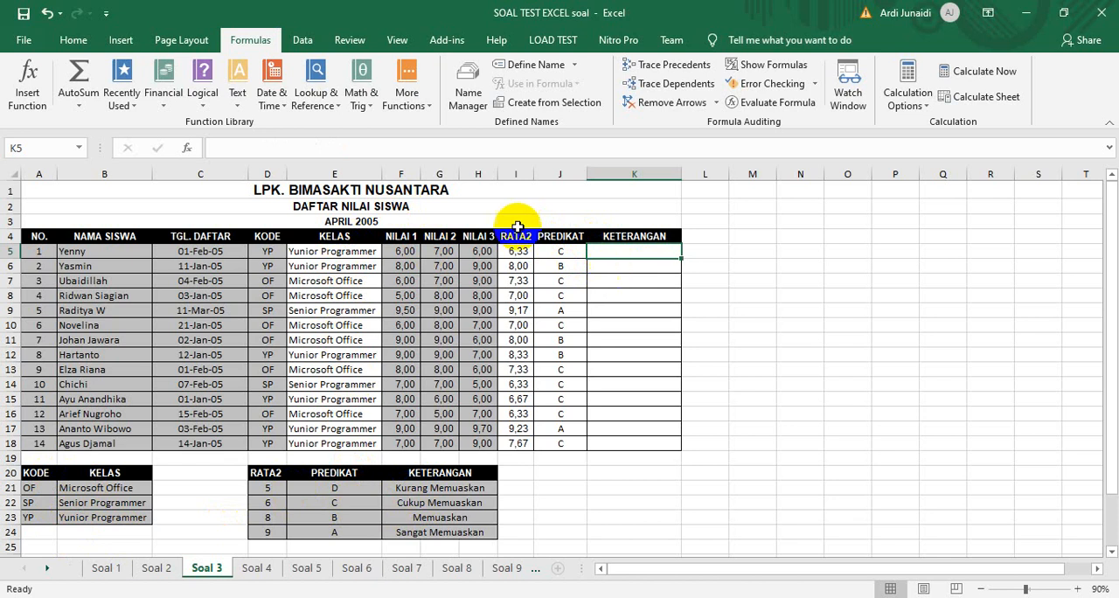
# Start a VLOOKUP in K5 with I5 as the lookup value and the absolute range $D$21:$H$24 as the table array
pyautogui.click(316, 96)
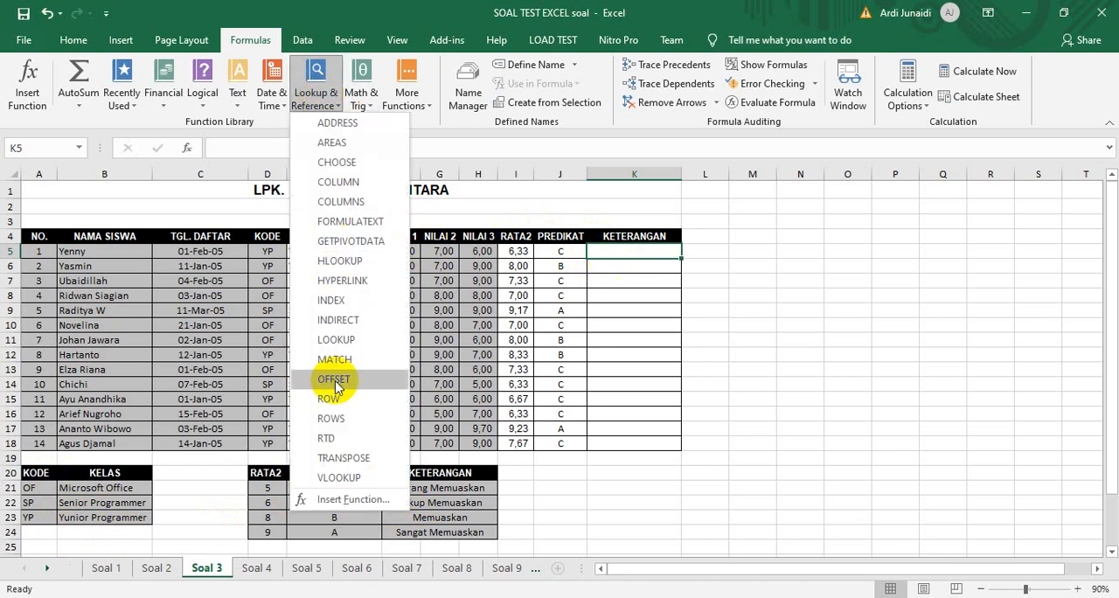
pyautogui.click(339, 479)
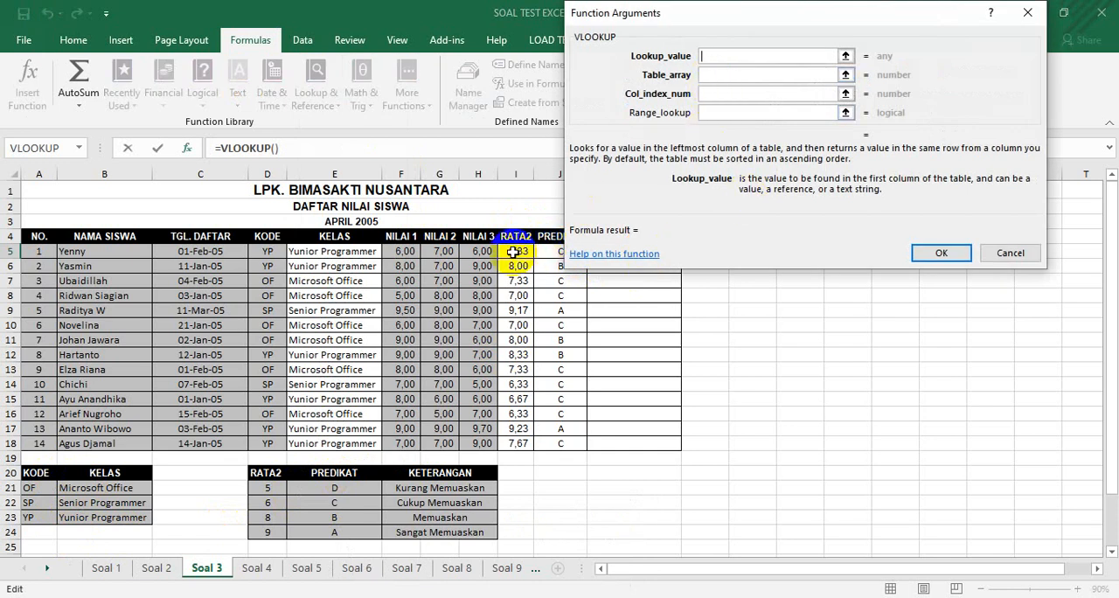
pyautogui.click(714, 74)
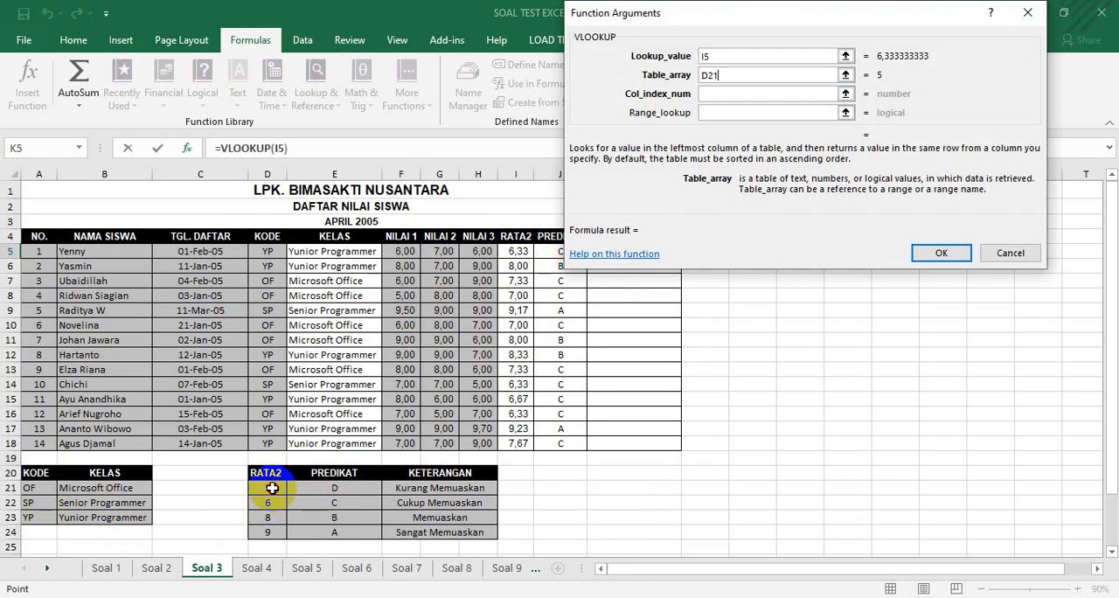
pyautogui.moveTo(272, 487); pyautogui.dragTo(465, 531)
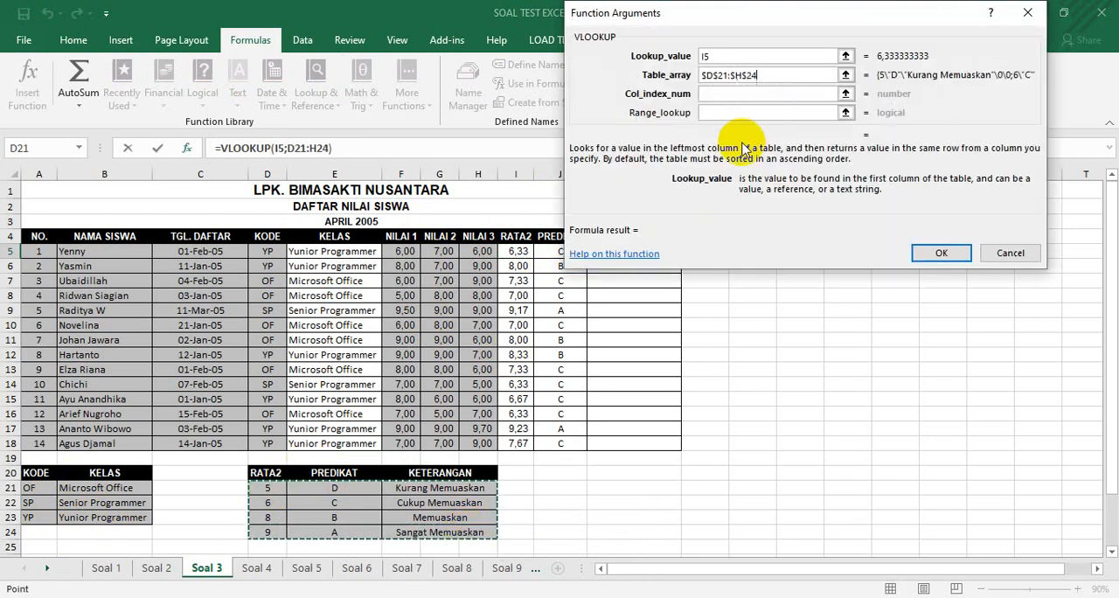
pyautogui.write(';')
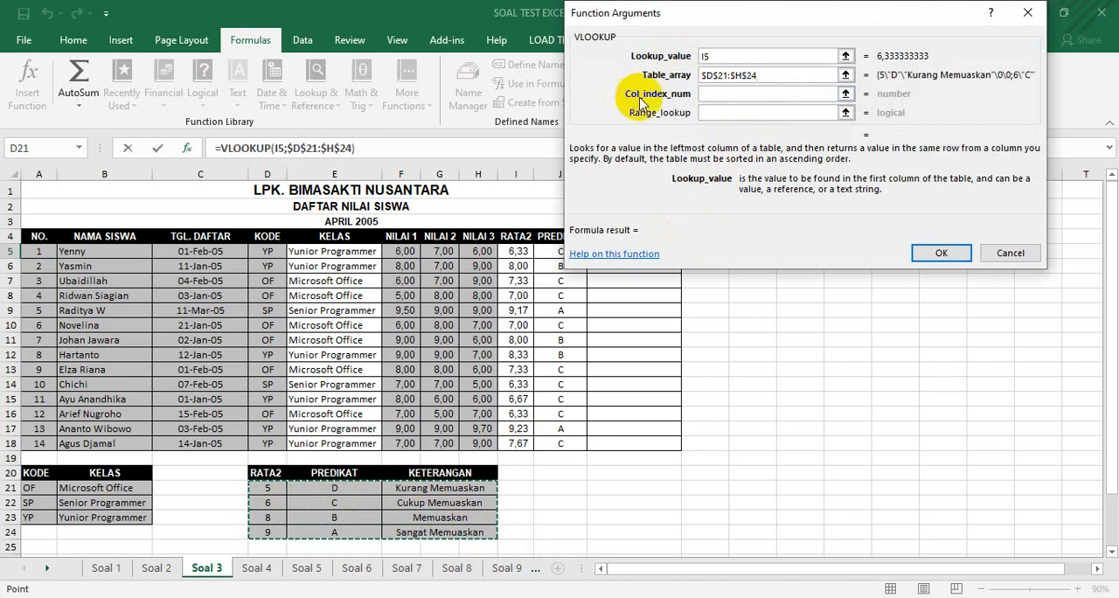
# Set the VLOOKUP's column index to 3, and fill the formula down the KETERANGAN column to K18
pyautogui.click(718, 93)
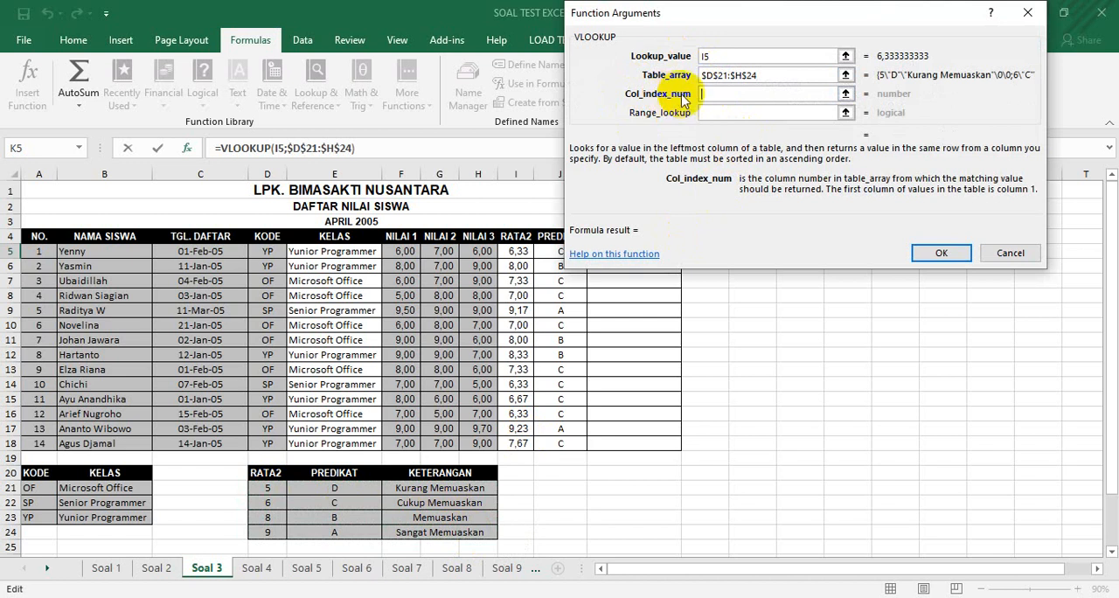
pyautogui.click(756, 12)
pyautogui.moveTo(756, 11); pyautogui.dragTo(861, 36)
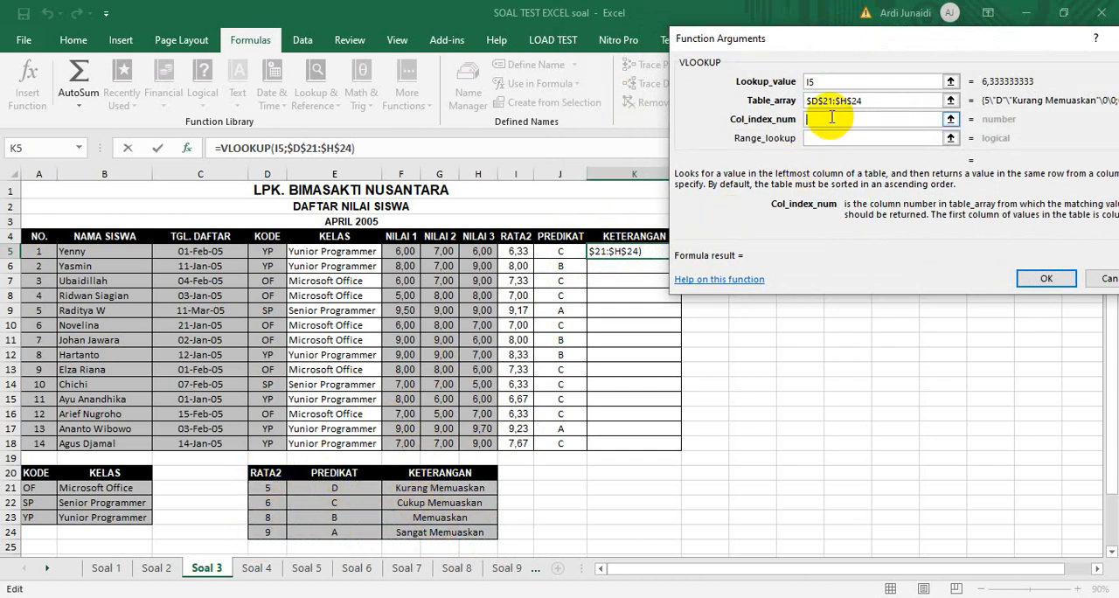
pyautogui.write('3')
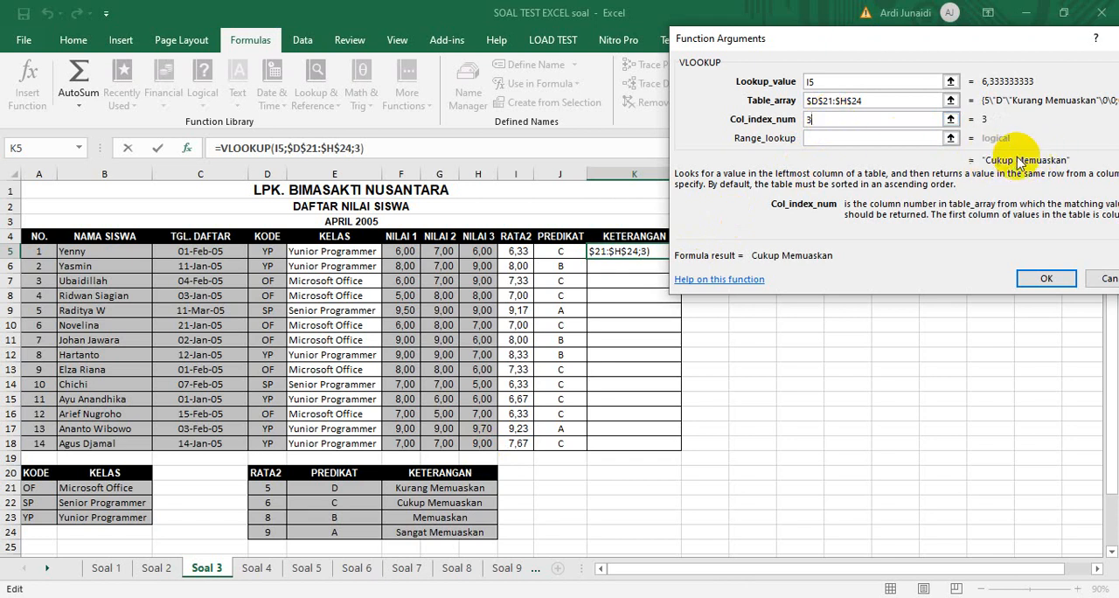
pyautogui.click(1040, 278)
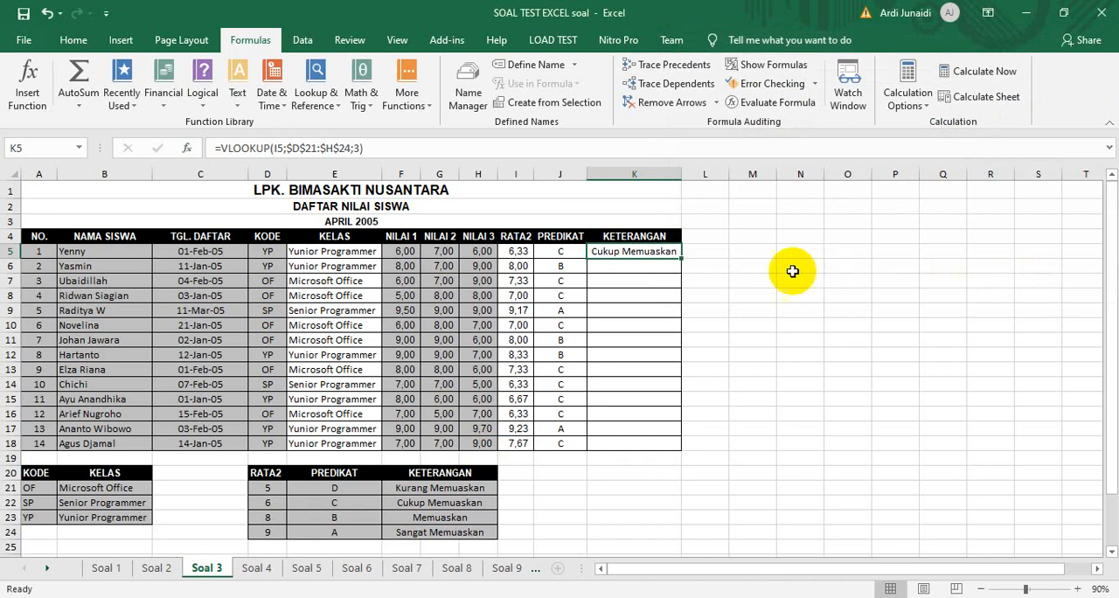
pyautogui.doubleClick(681, 257)
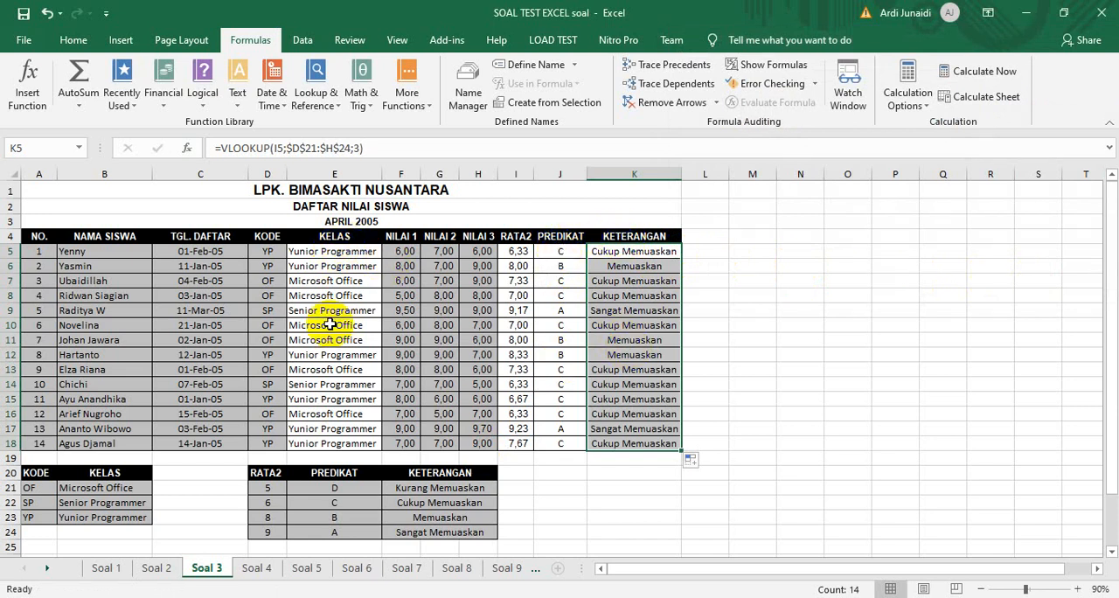
# Open the Soal 4 sheet and review its grade table, KODE table and KETERANGAN rules
pyautogui.click(263, 568)
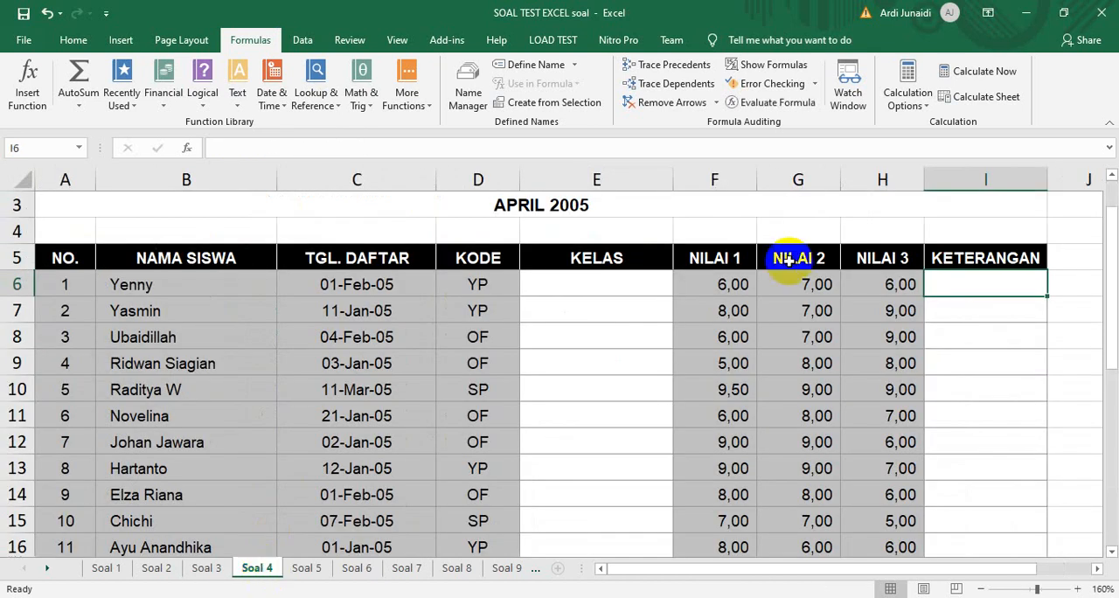
pyautogui.click(981, 588)
pyautogui.click(981, 588)
pyautogui.click(982, 588)
pyautogui.click(981, 588)
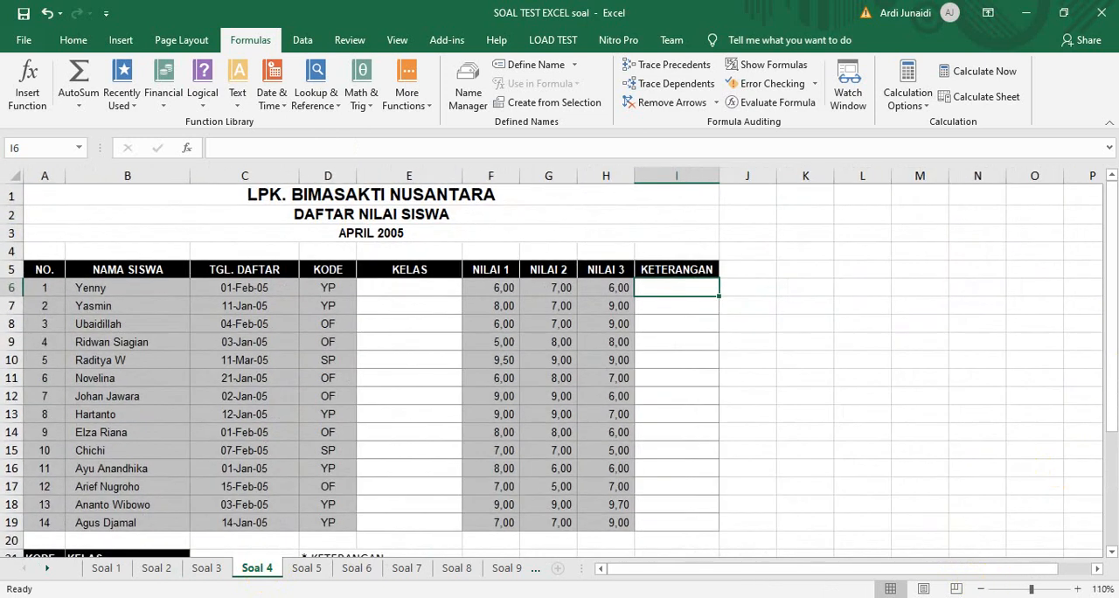
pyautogui.moveTo(1107, 290); pyautogui.dragTo(1103, 323)
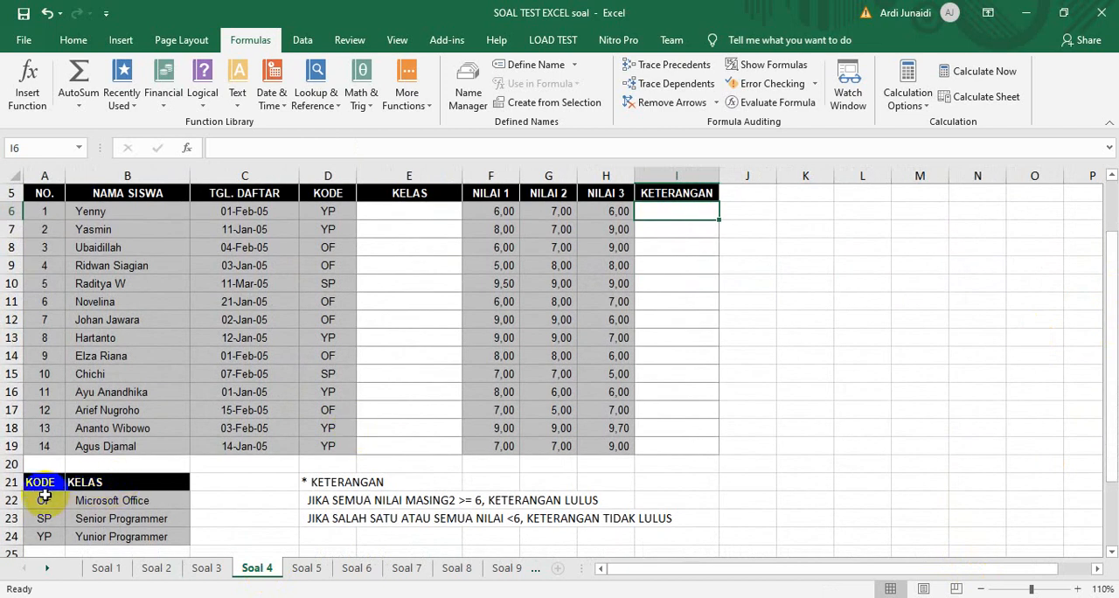
# Start a VLOOKUP in E6 with D6 as the lookup value and the absolute range $A$22:$B$24 as the table array
pyautogui.click(385, 213)
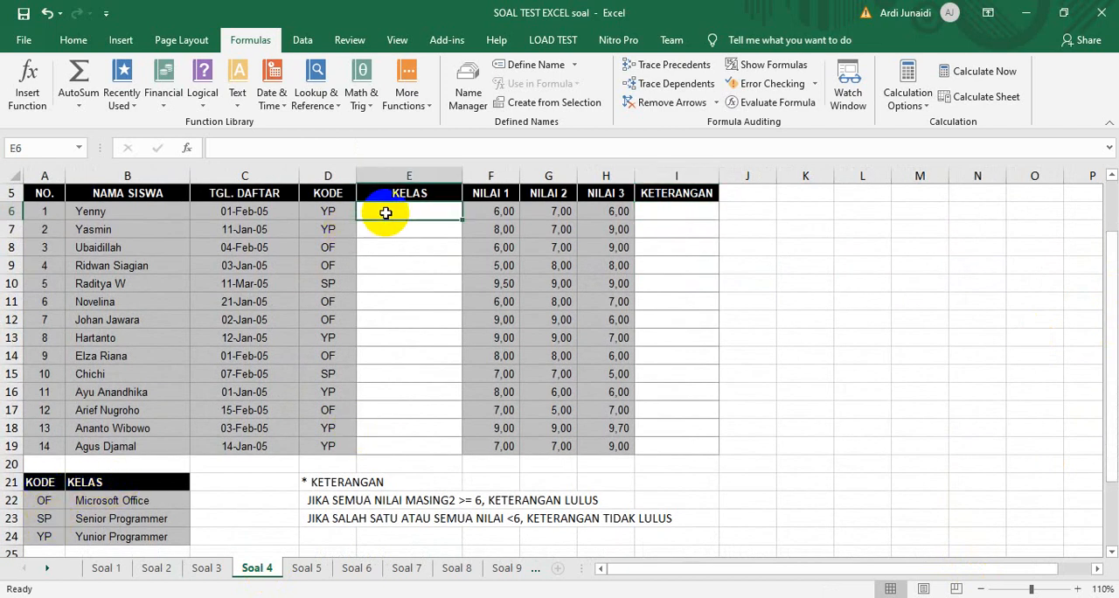
pyautogui.click(317, 96)
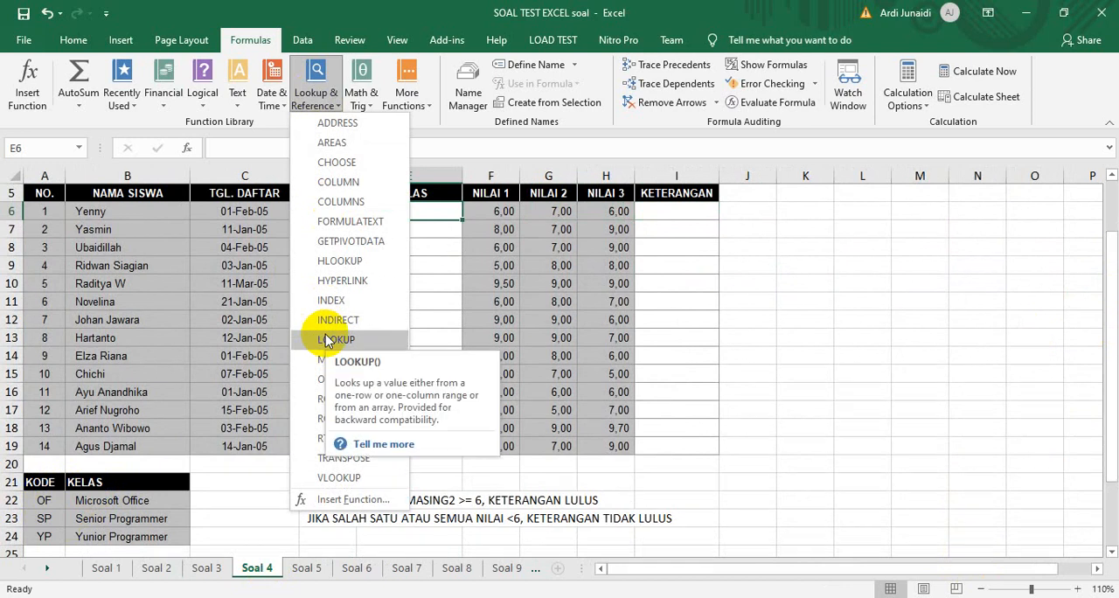
pyautogui.click(338, 478)
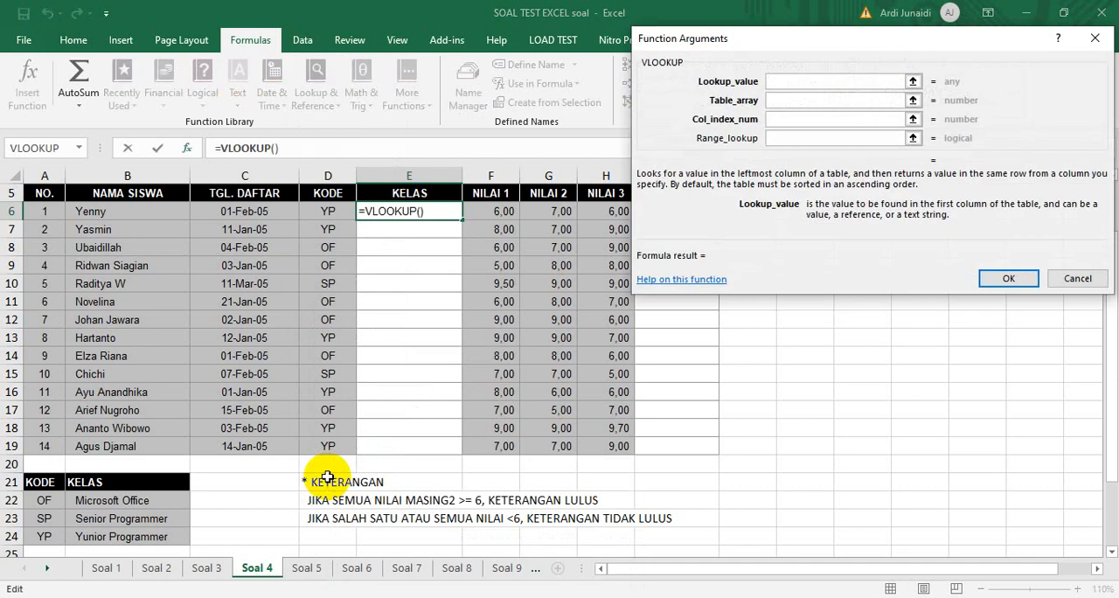
pyautogui.click(326, 213)
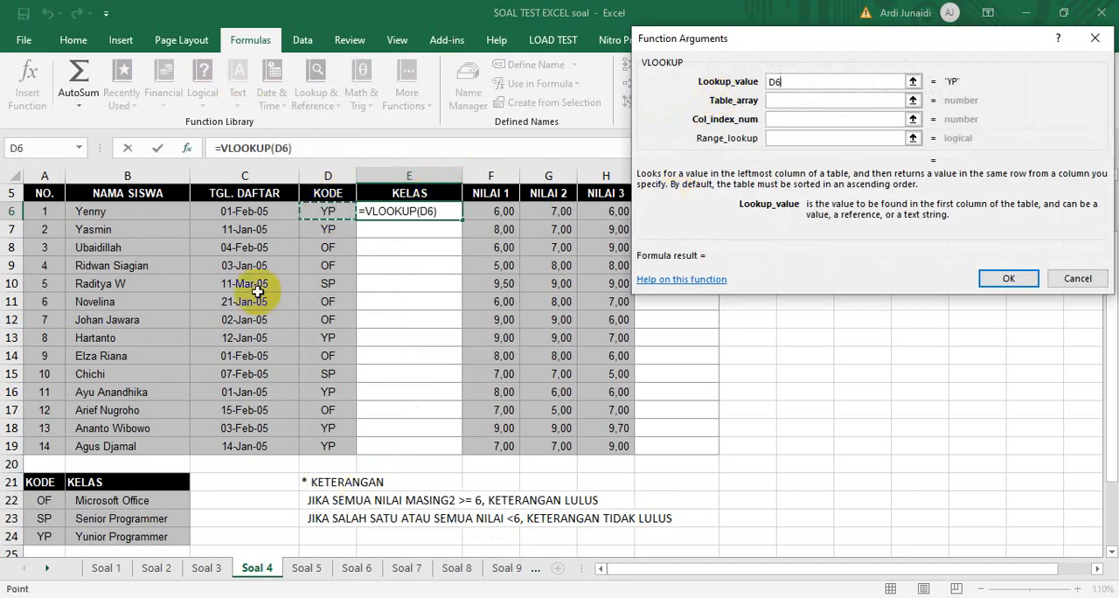
pyautogui.click(780, 100)
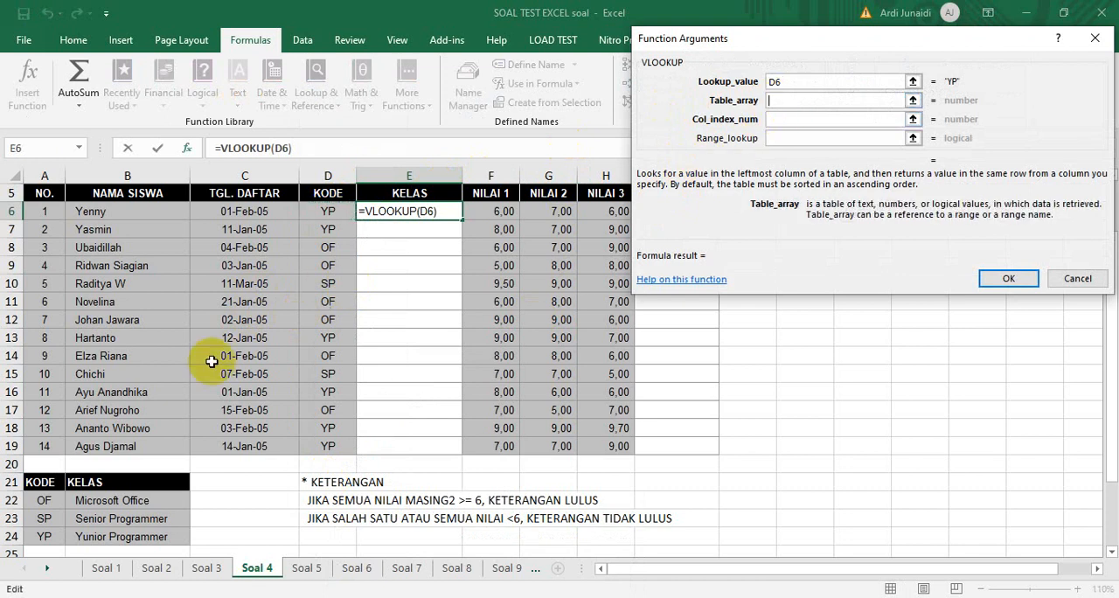
pyautogui.moveTo(42, 499); pyautogui.dragTo(101, 536)
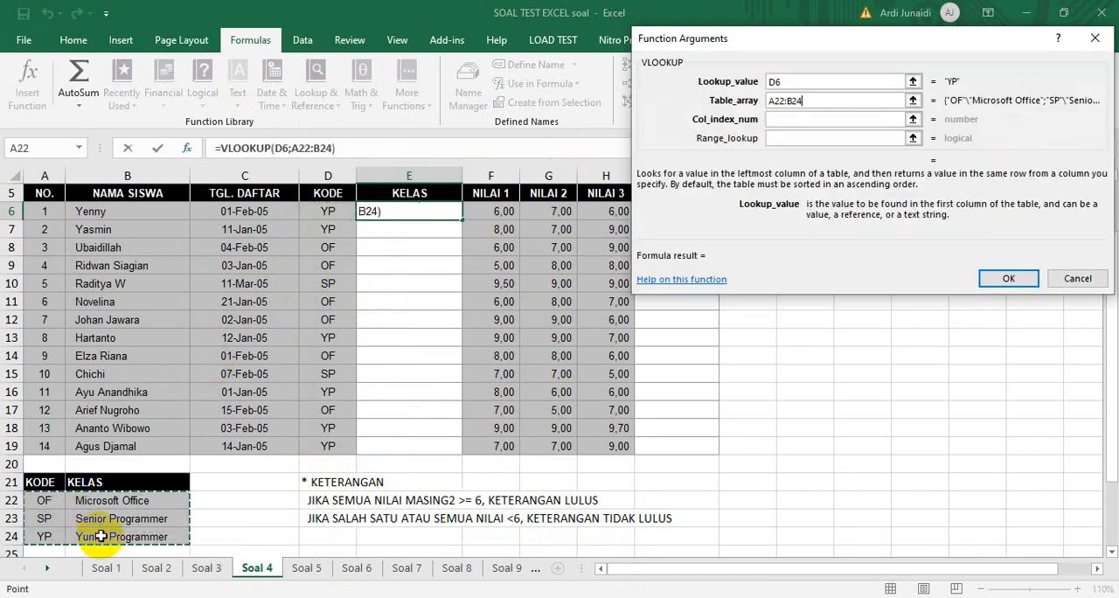
pyautogui.press('F4')
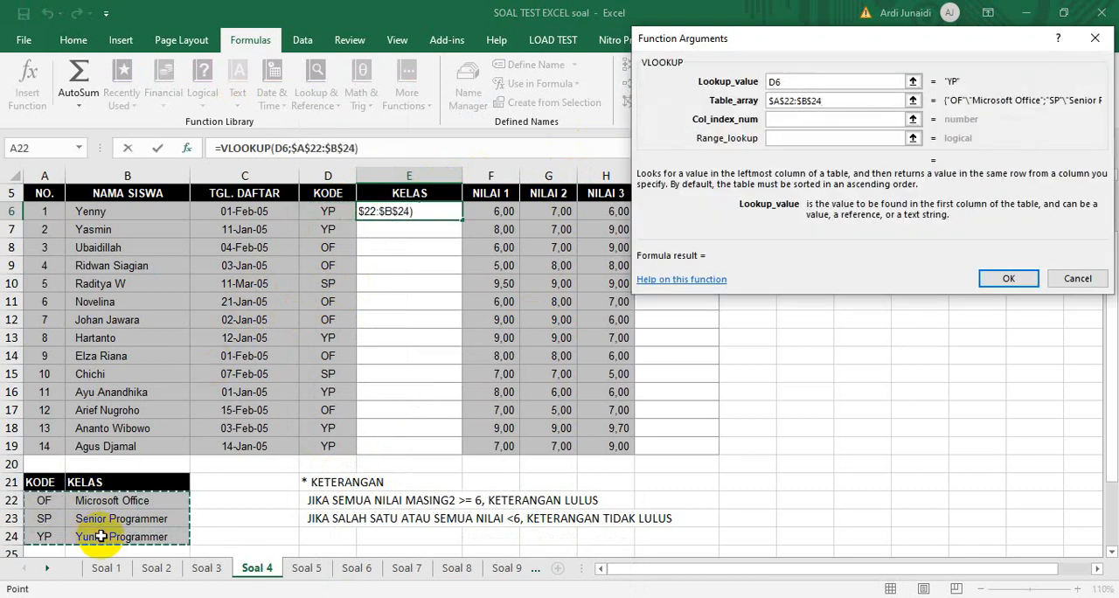
# Set the VLOOKUP's column index to 2, and fill the formula down the KELAS column to E19
pyautogui.click(783, 122)
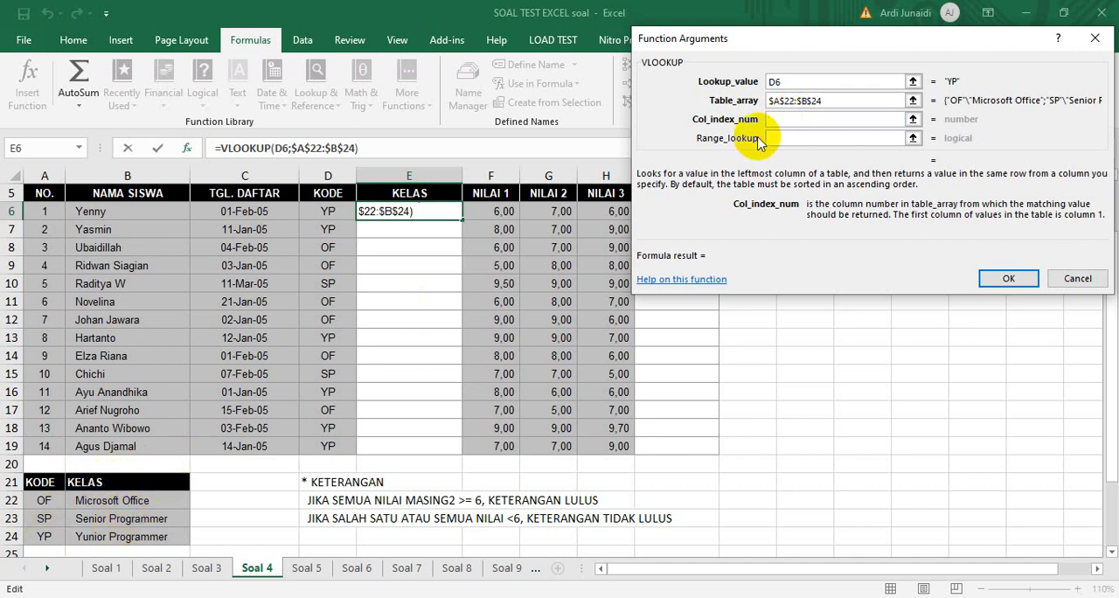
pyautogui.write('2')
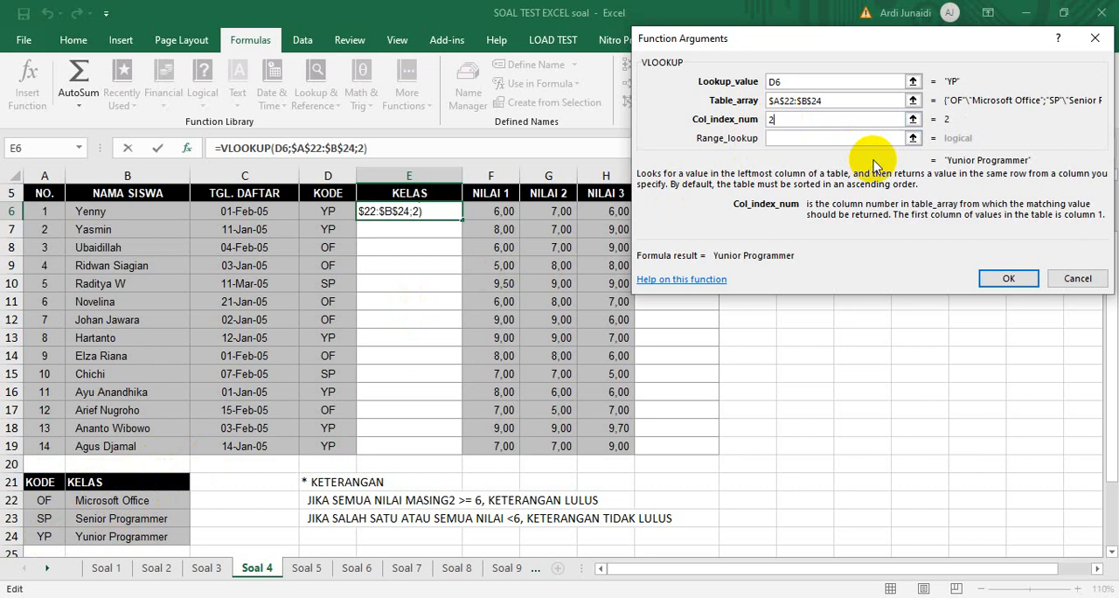
pyautogui.click(1009, 280)
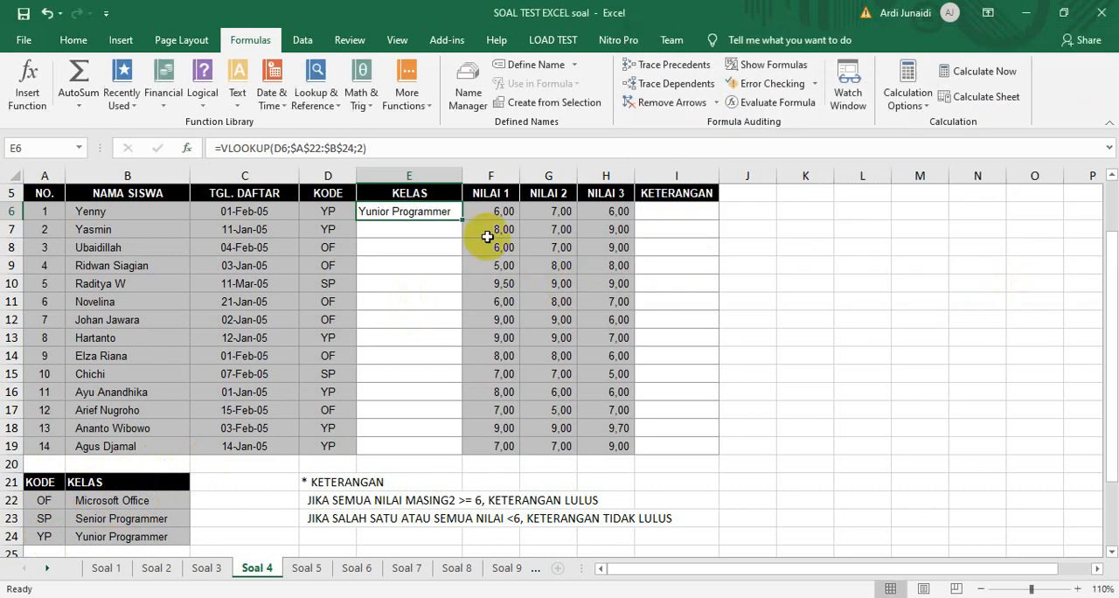
pyautogui.doubleClick(462, 221)
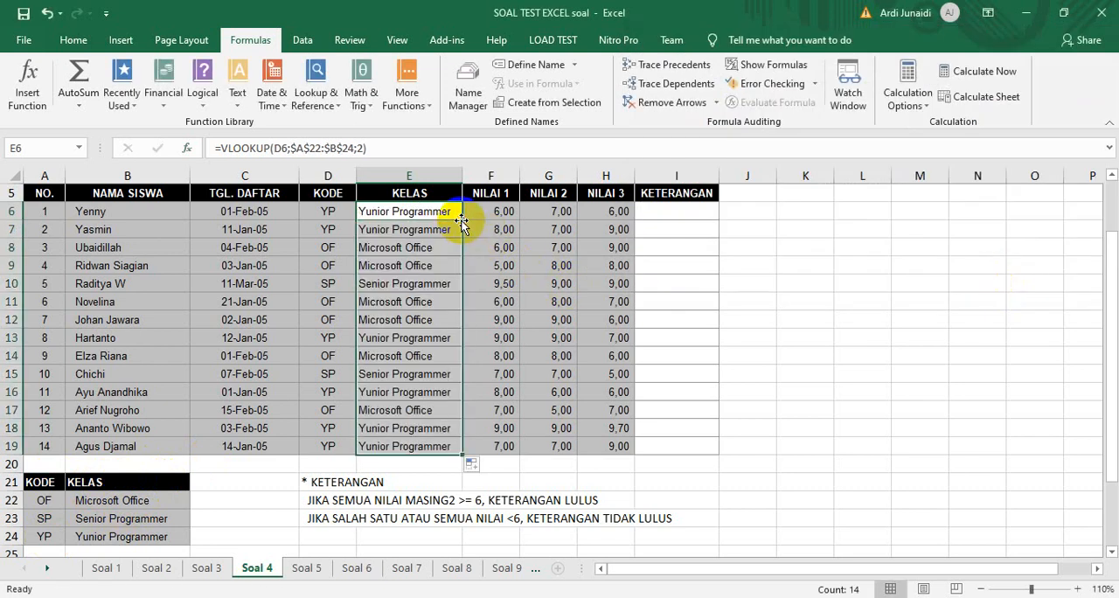
pyautogui.click(683, 213)
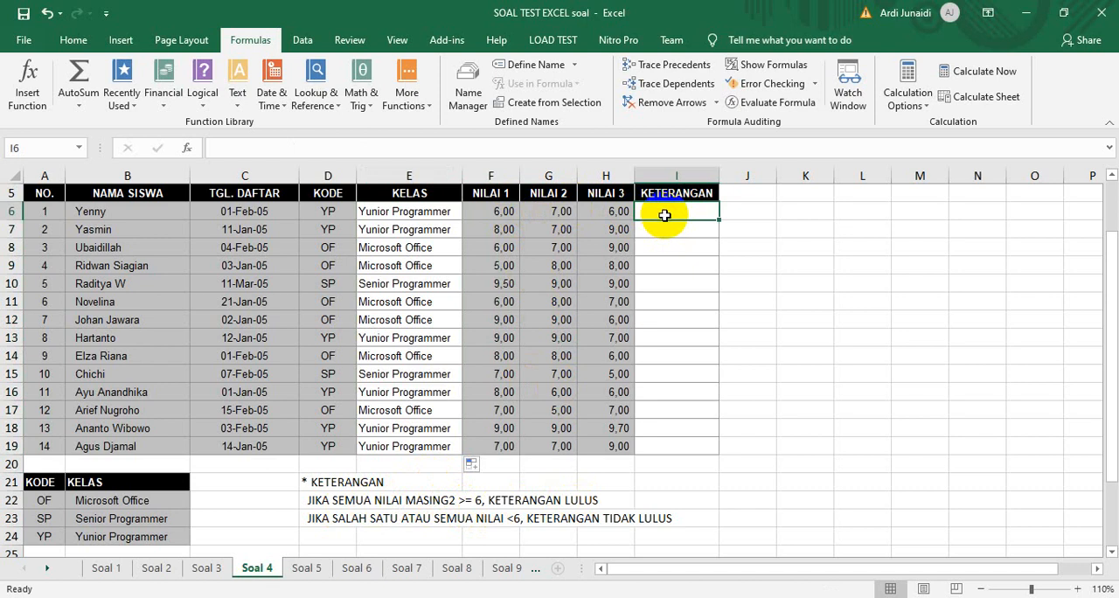
pyautogui.click(654, 267)
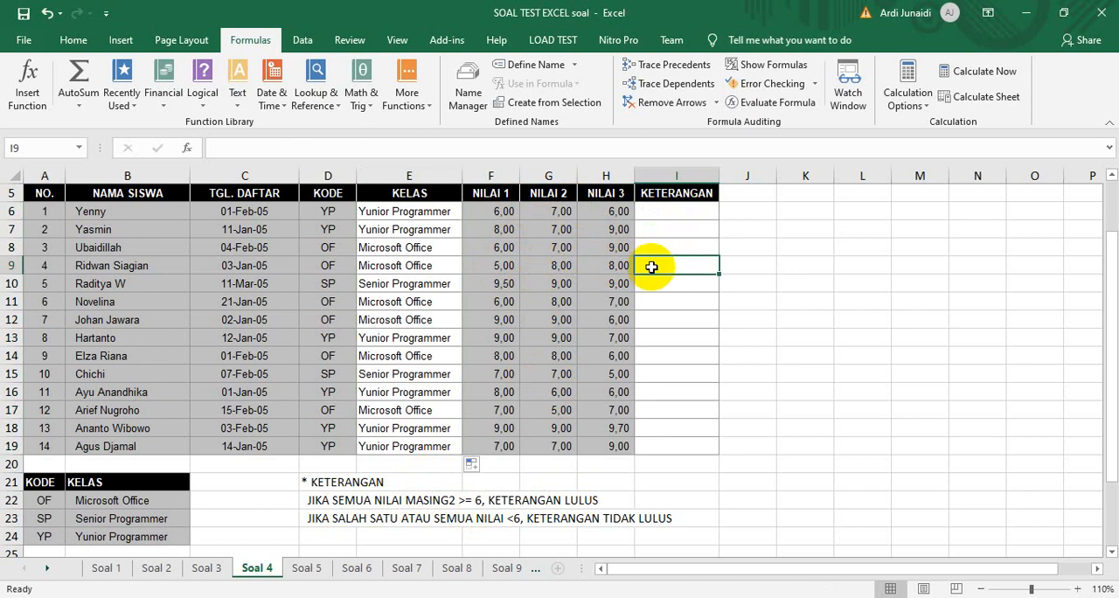
pyautogui.click(492, 265)
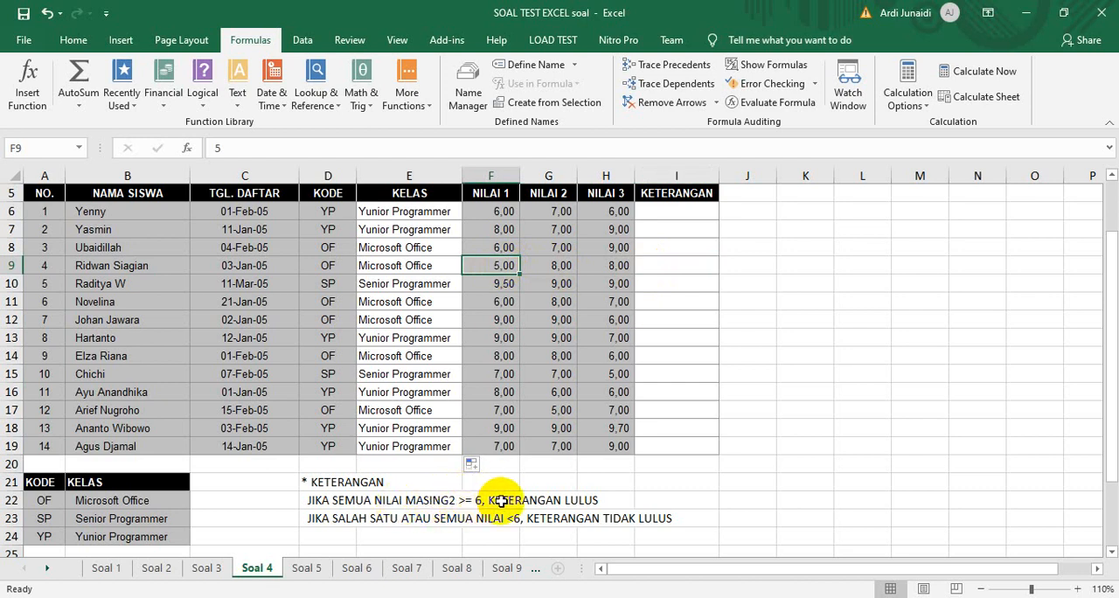
pyautogui.click(659, 264)
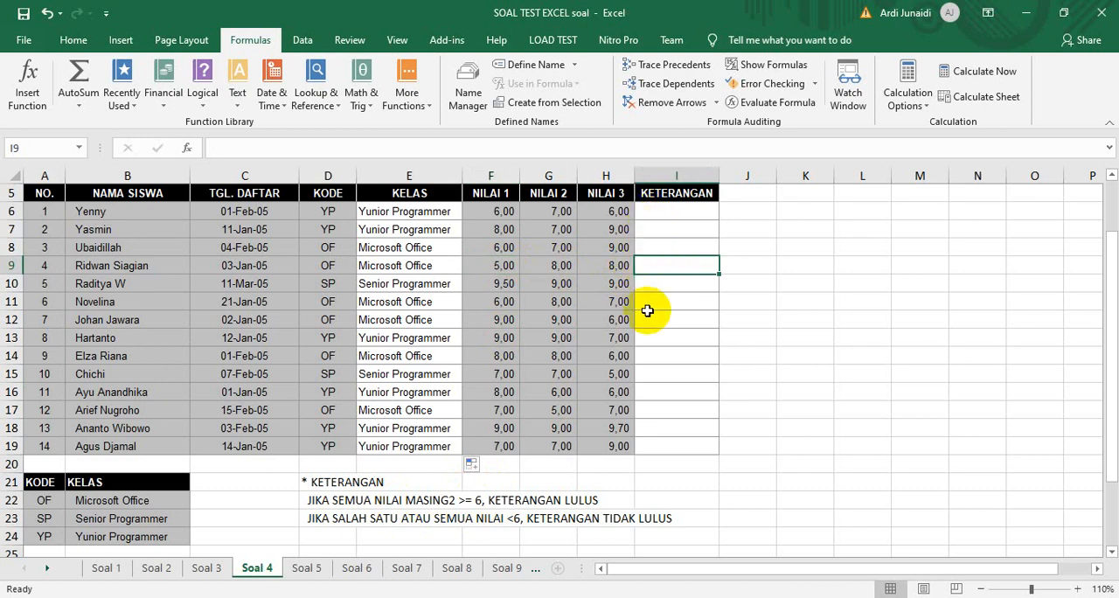
# Start an IF function in I6 whose logical test opens an AND with the condition F6>=6
pyautogui.click(671, 213)
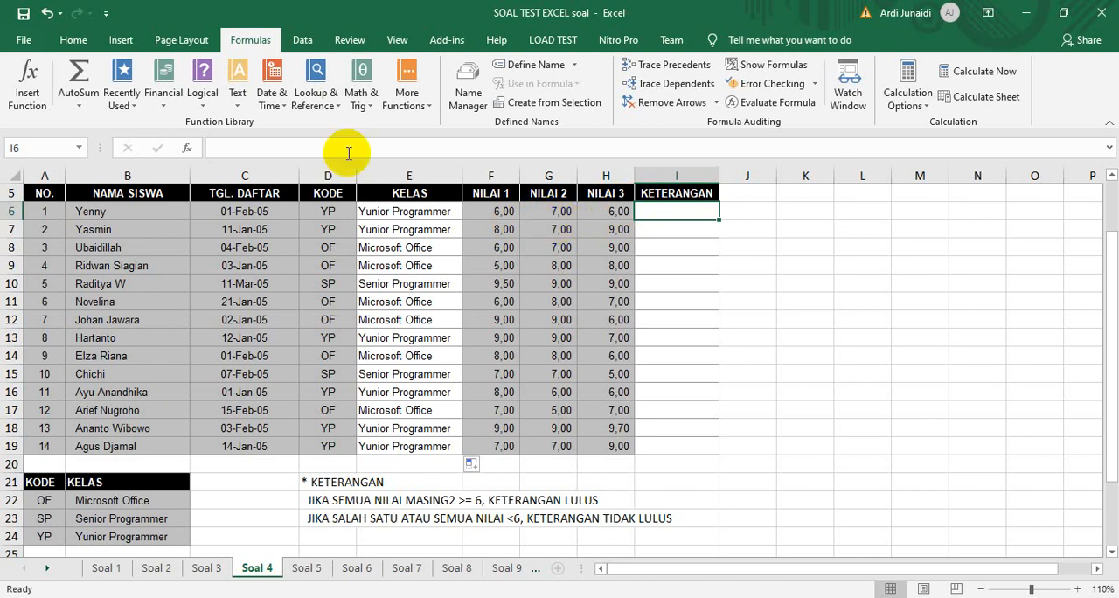
pyautogui.click(198, 99)
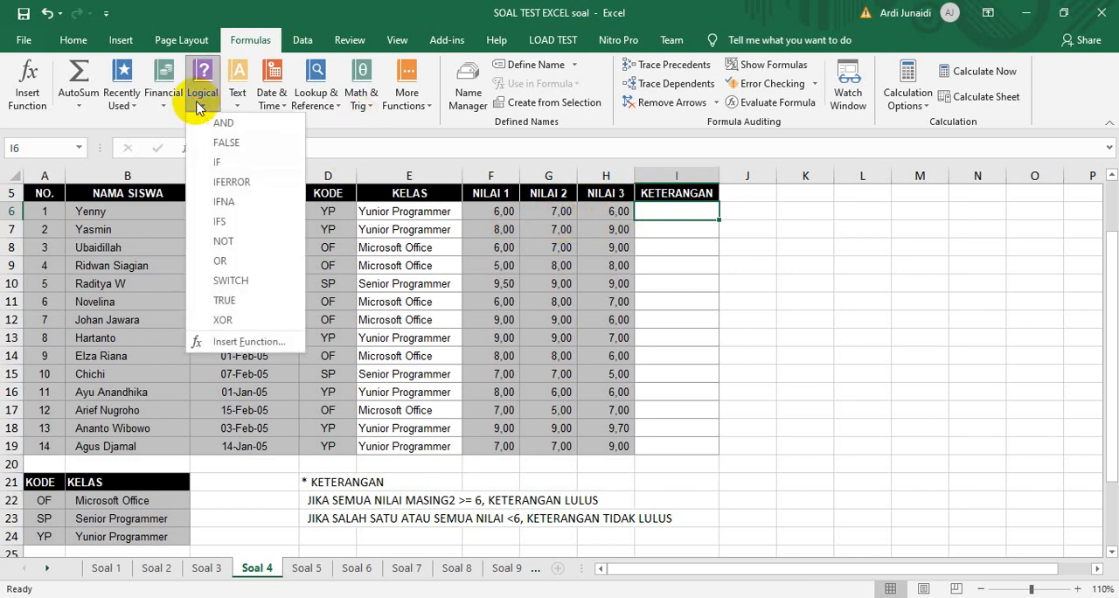
pyautogui.click(203, 161)
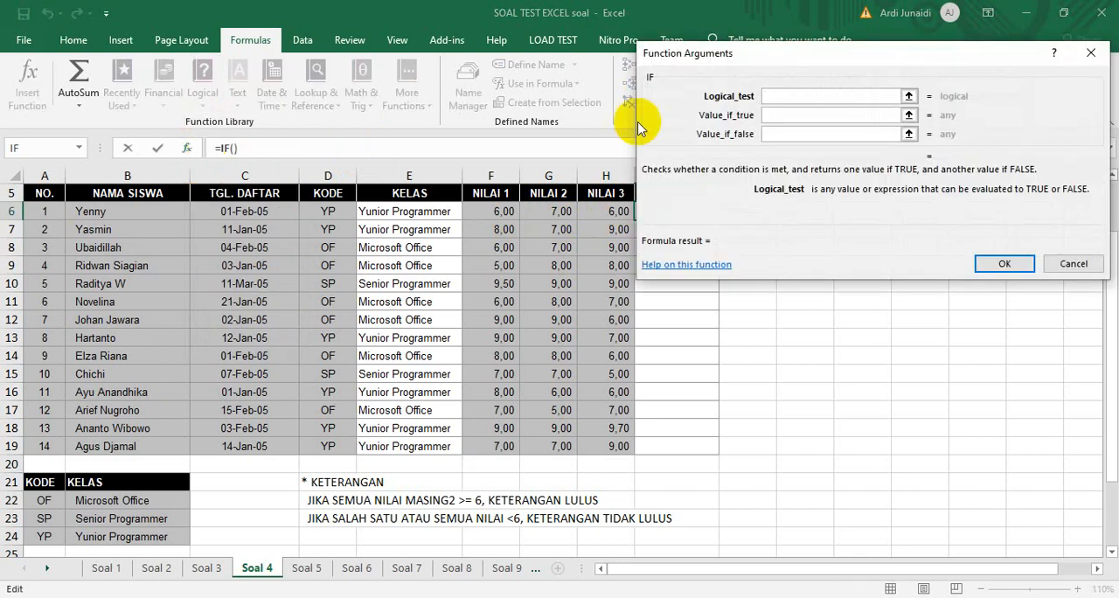
pyautogui.moveTo(811, 70); pyautogui.dragTo(901, 114)
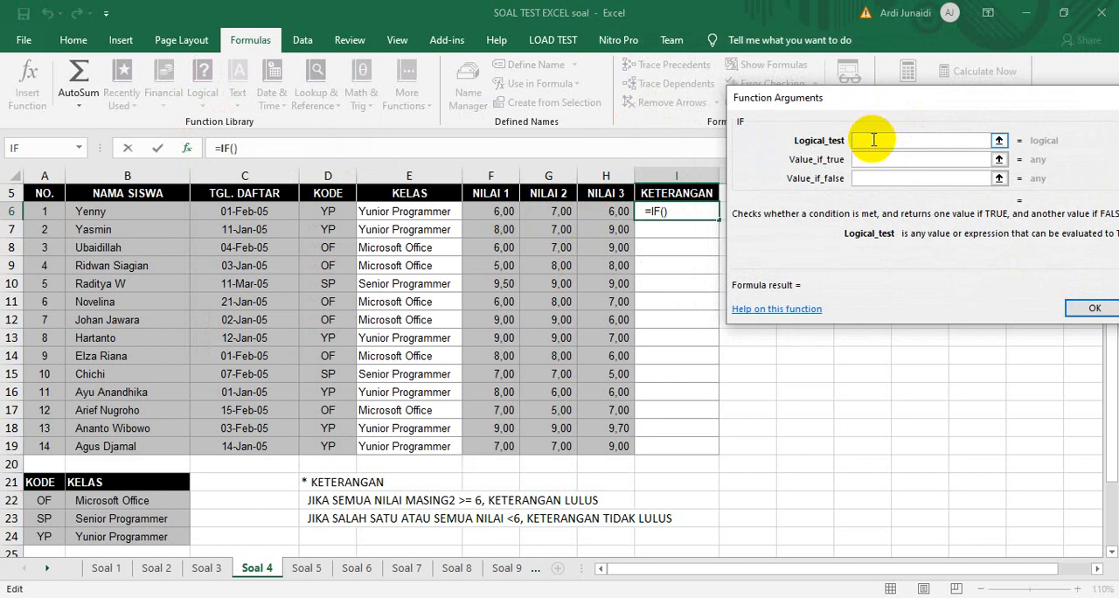
pyautogui.write('(')
pyautogui.press('BackSpace')
pyautogui.write('and')
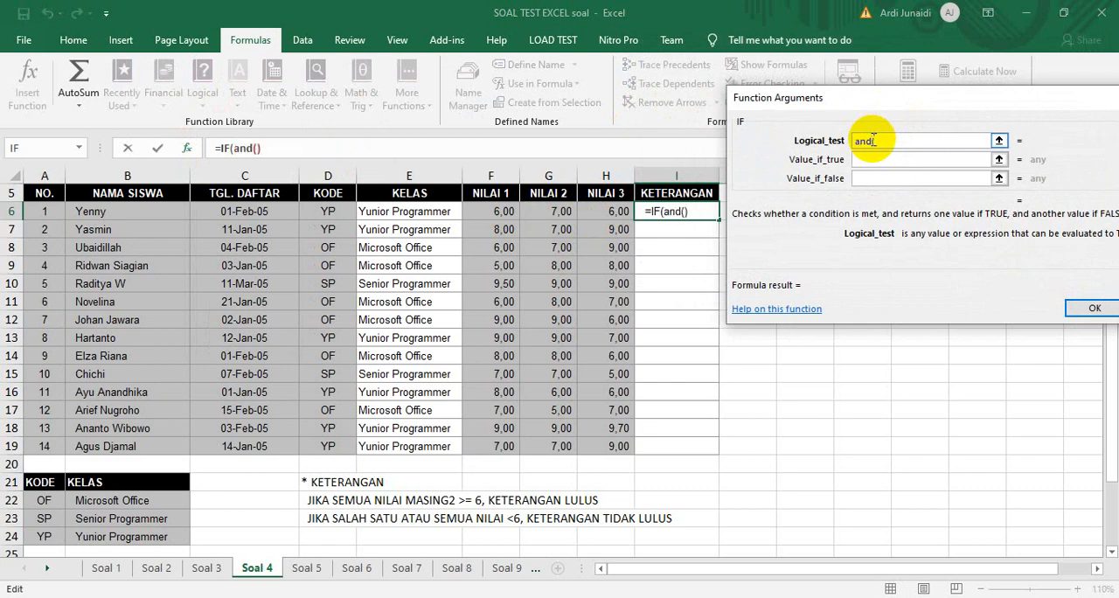
pyautogui.write('(')
pyautogui.click(476, 212)
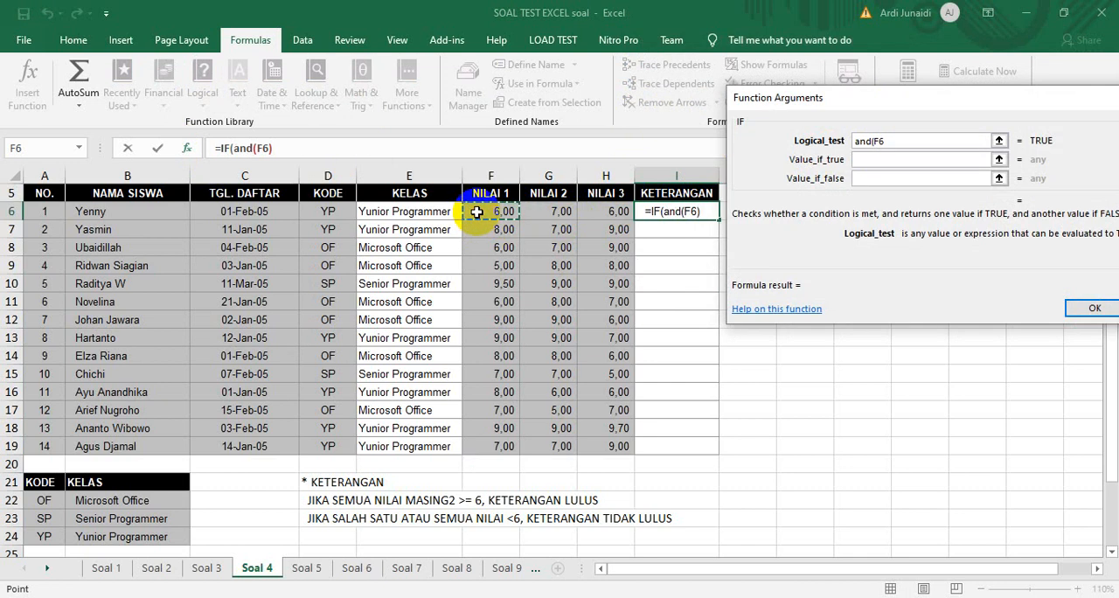
pyautogui.write('>')
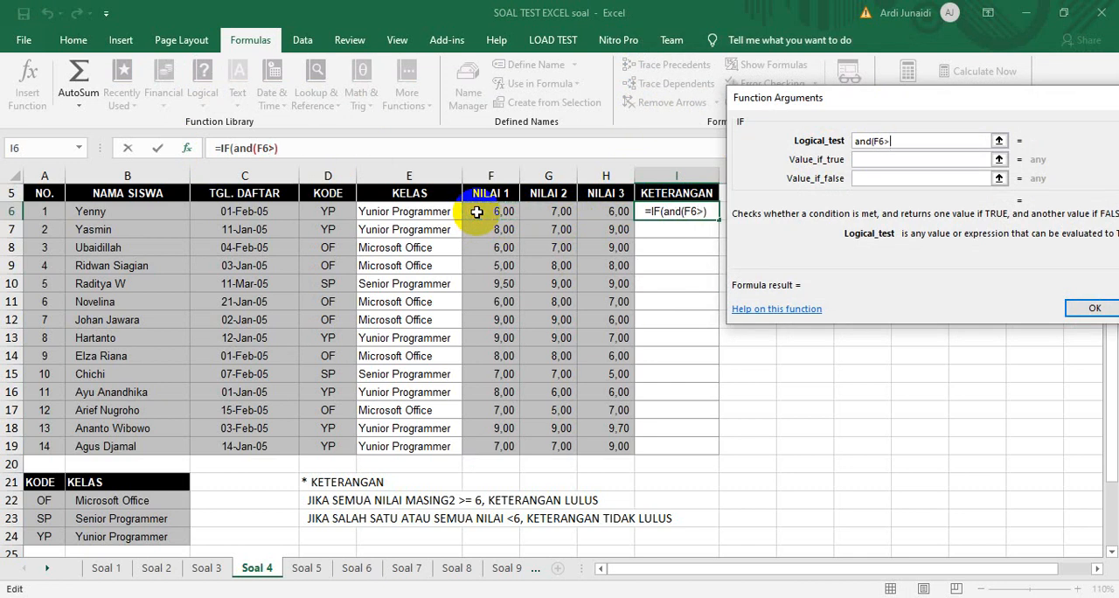
pyautogui.write('=6;')
# Add the conditions G6>=6 and H6>=6 to the AND in the logical test
pyautogui.click(555, 211)
pyautogui.write('>=6')
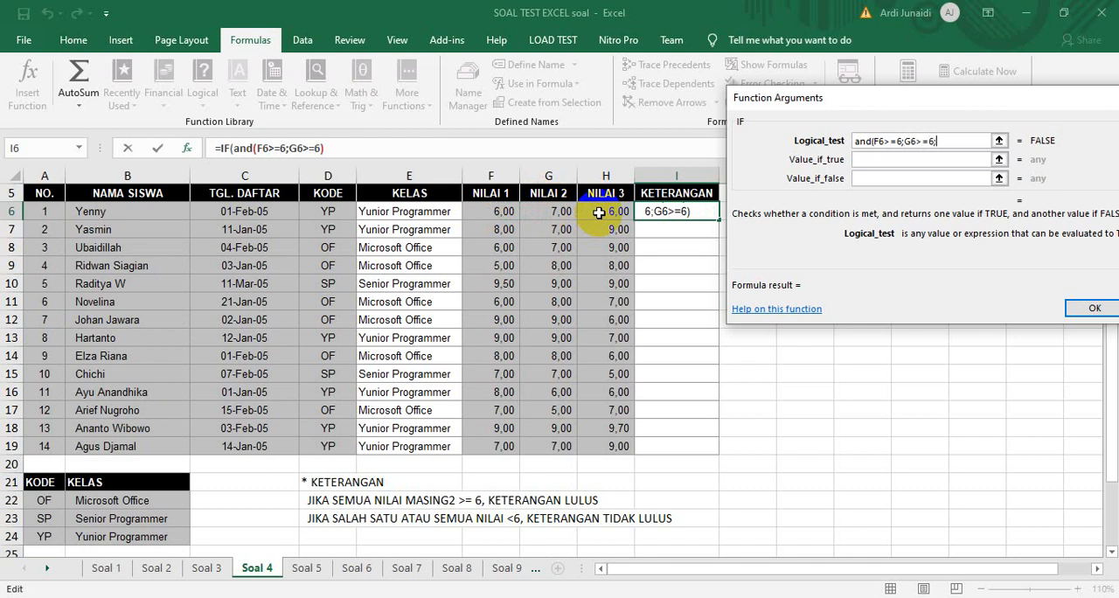
pyautogui.write(';H6')
pyautogui.click(599, 213)
pyautogui.write('>')
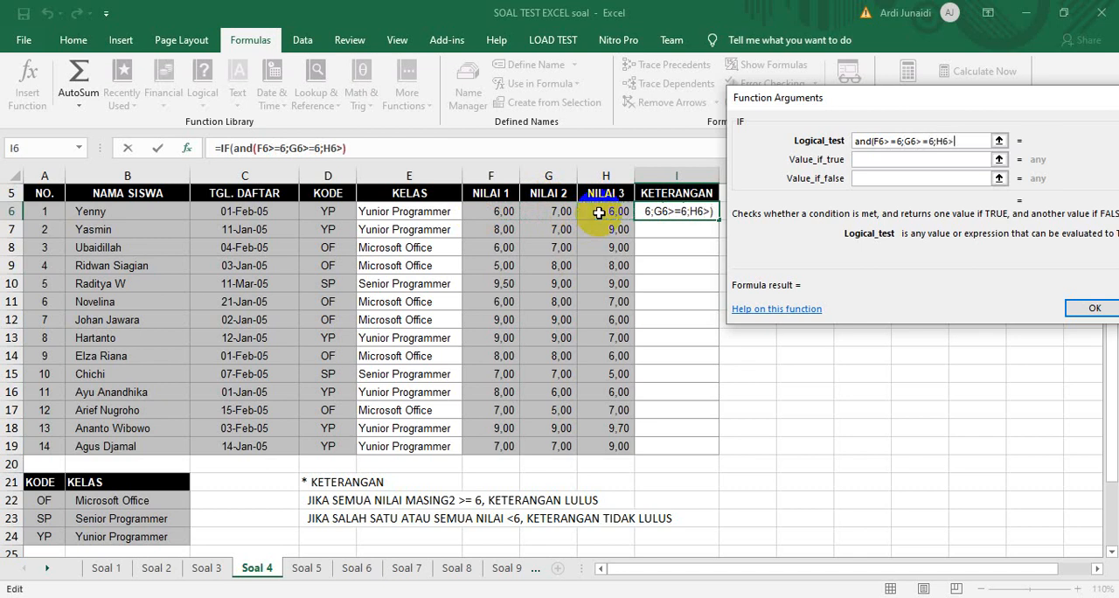
pyautogui.write('=6')
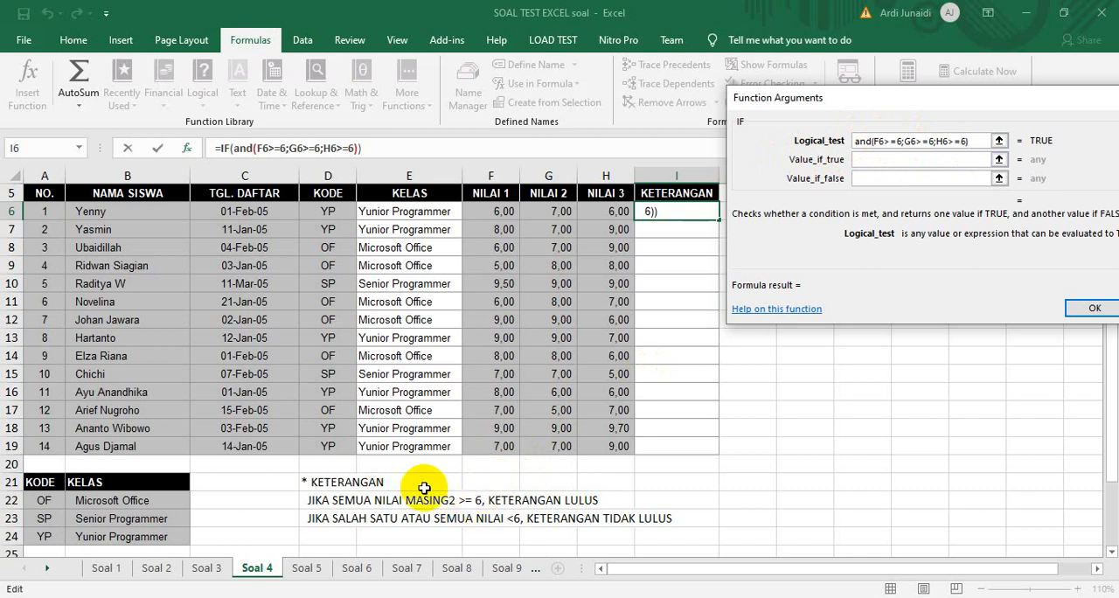
# Return "Lulus" if true and "Tidak Lulus" if false, and fill the formula down the KETERANGAN column to I19
pyautogui.click(866, 159)
pyautogui.write('"')
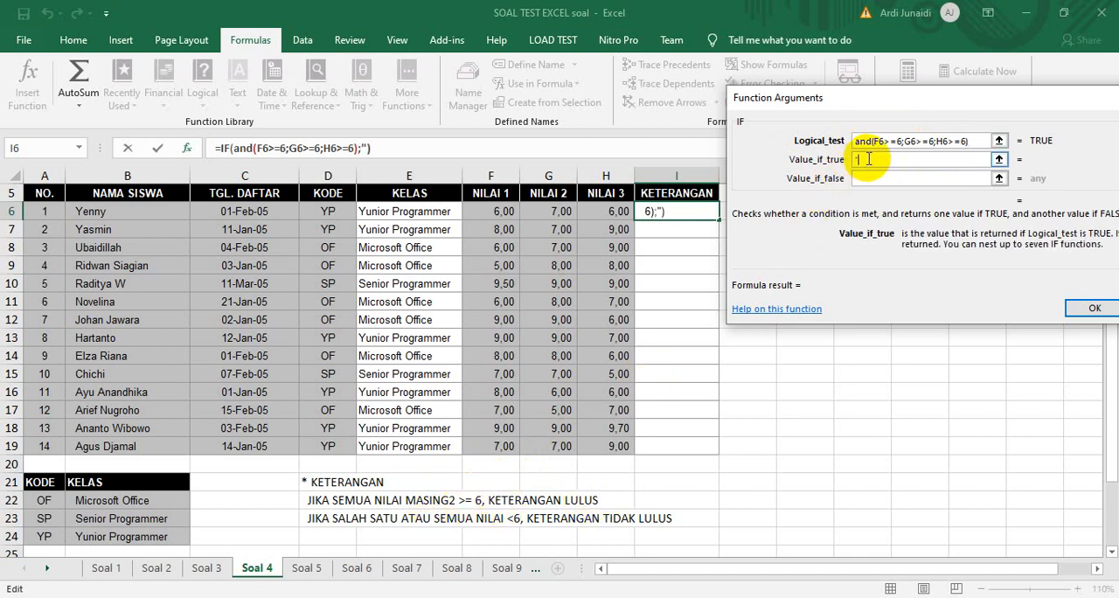
pyautogui.write('Lulus"')
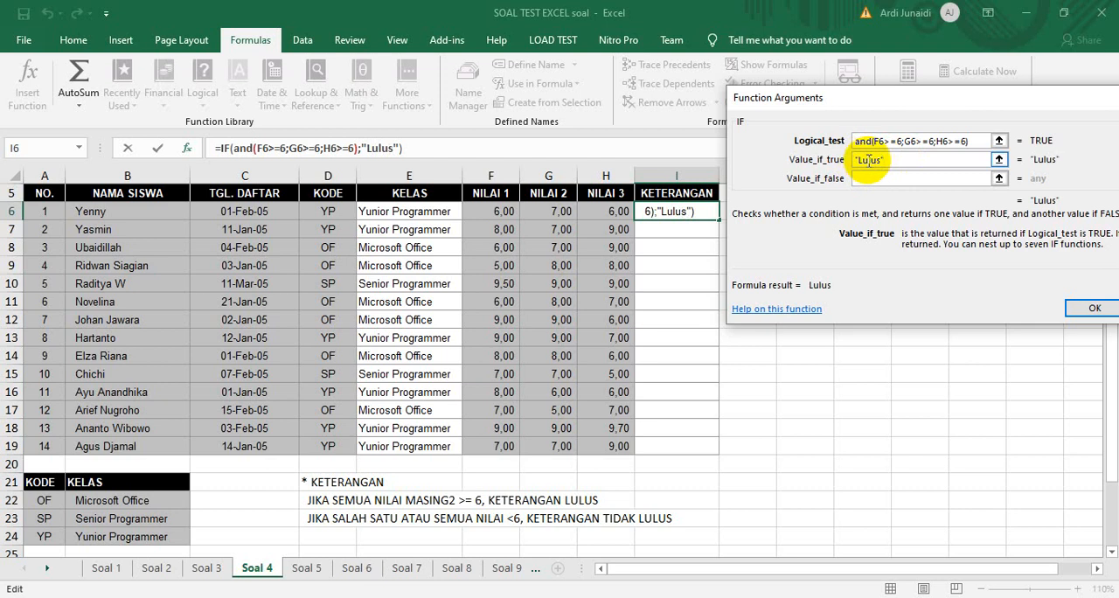
pyautogui.click(872, 178)
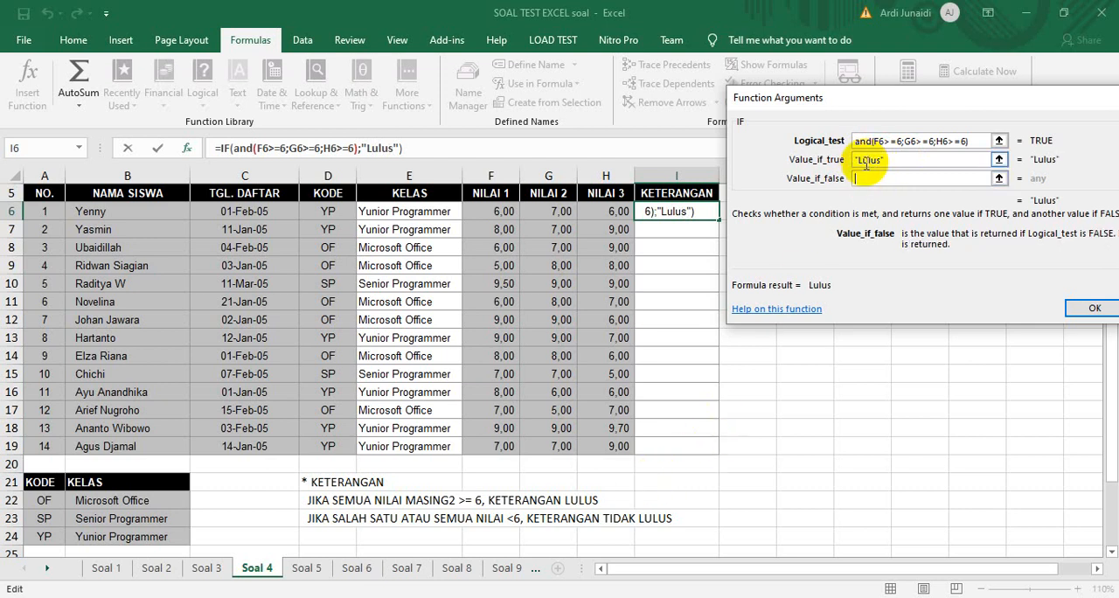
pyautogui.write('"Tidak Lulu')
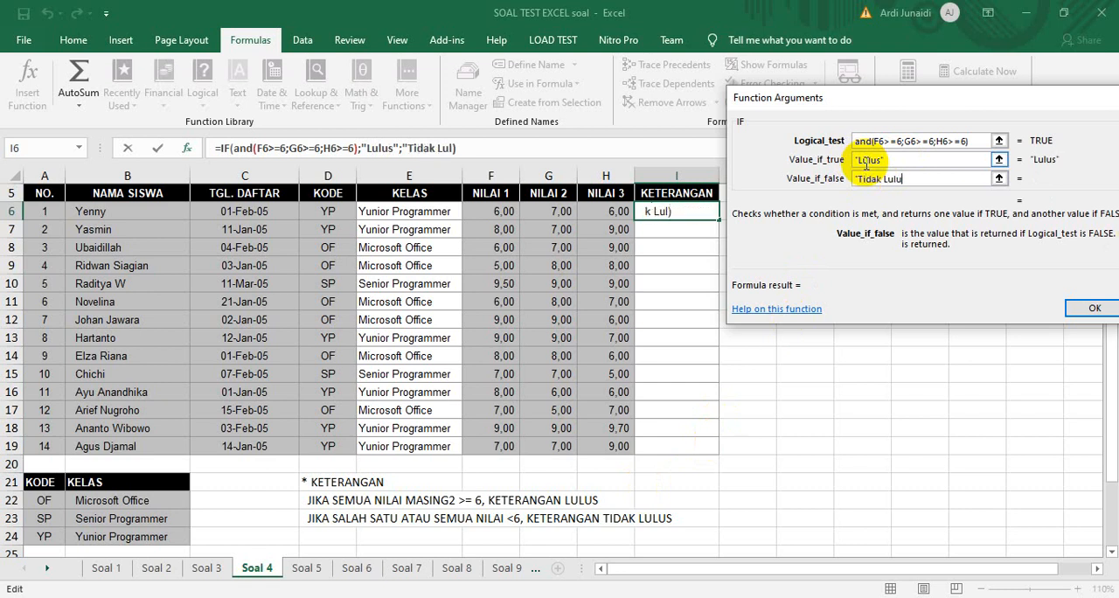
pyautogui.write('s"')
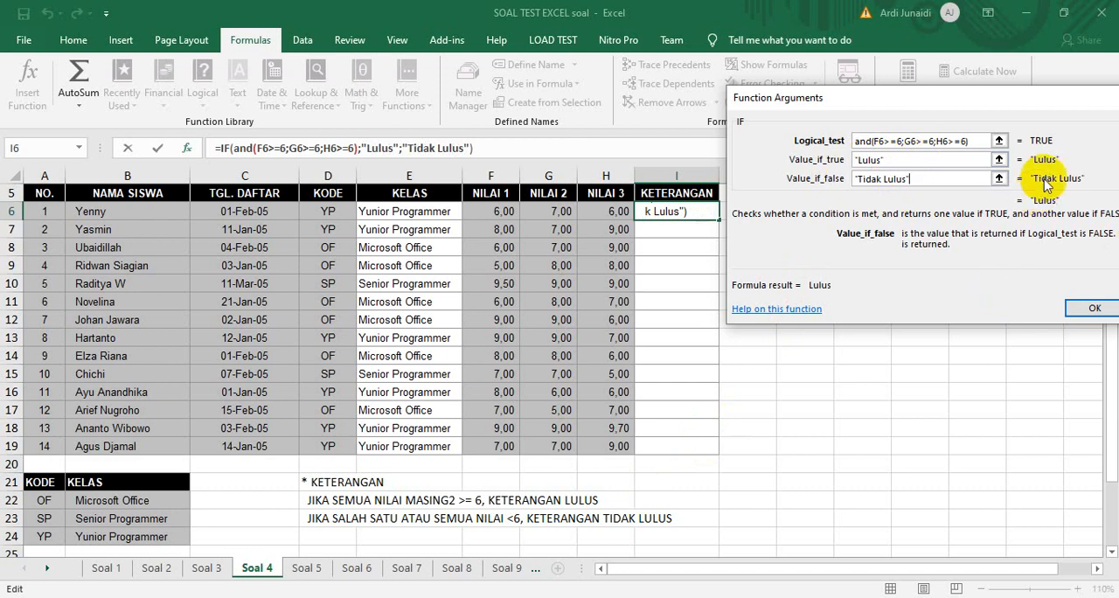
pyautogui.click(1084, 308)
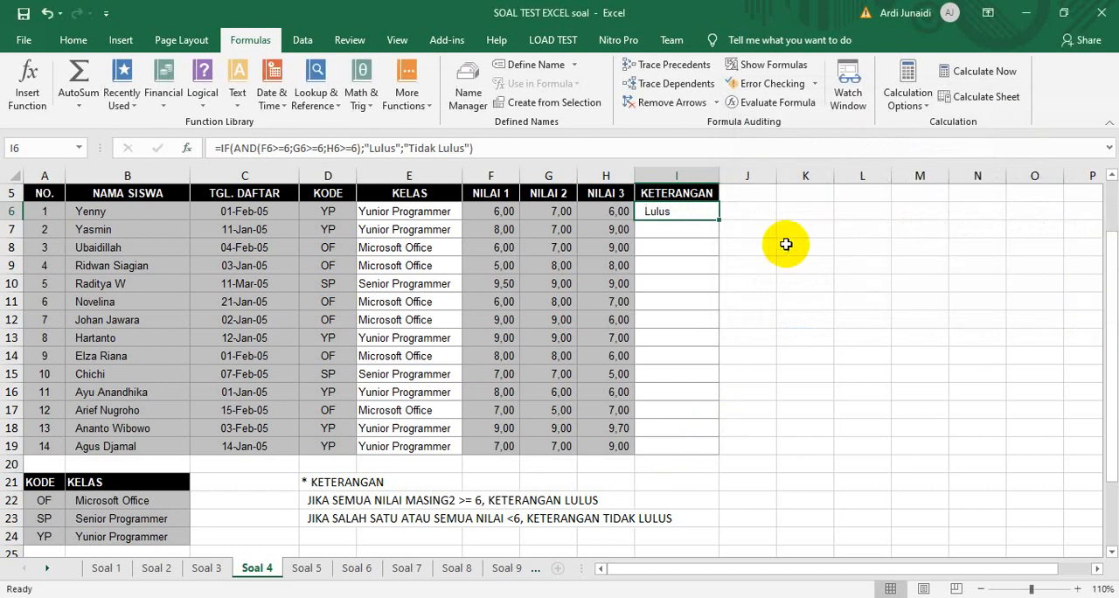
pyautogui.doubleClick(717, 221)
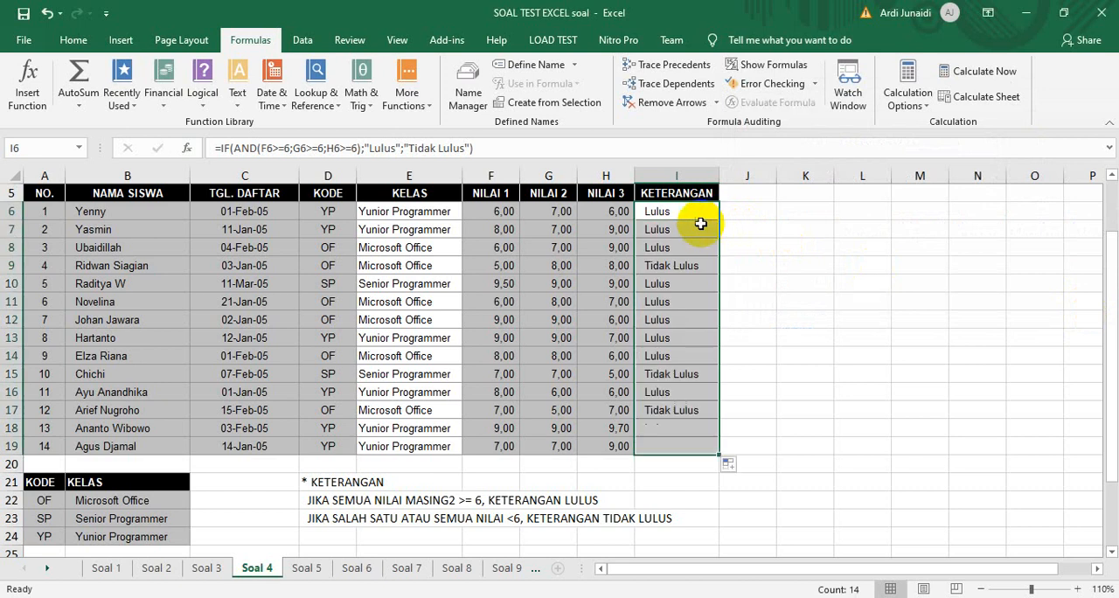
# Clear the KETERANGAN formulas from I6 to I19
pyautogui.doubleClick(501, 263)
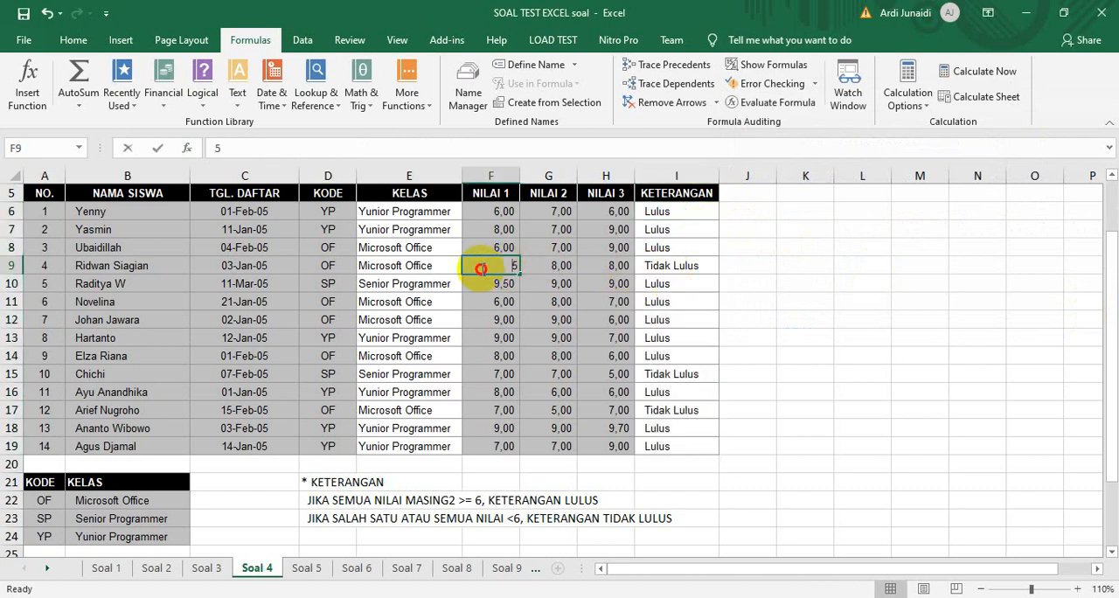
pyautogui.click(669, 372)
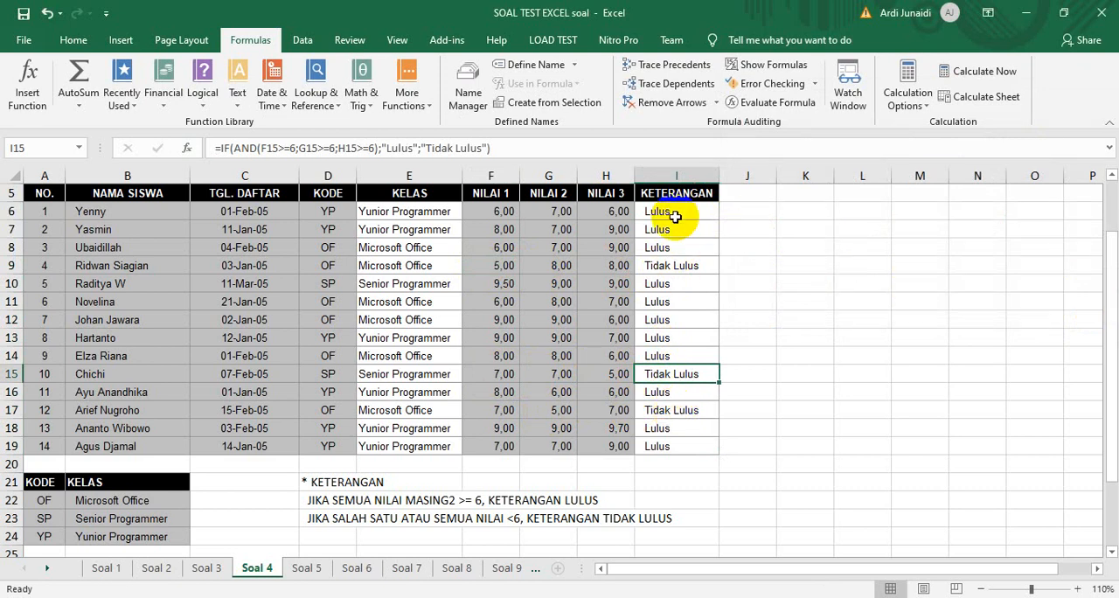
pyautogui.moveTo(674, 211); pyautogui.dragTo(671, 445)
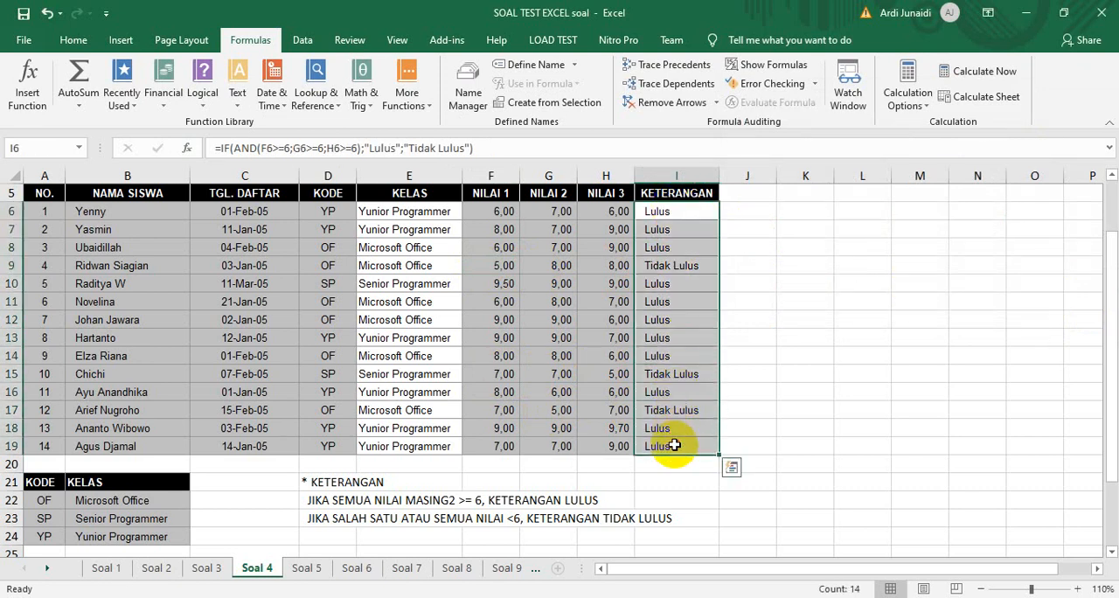
pyautogui.press('Delete')
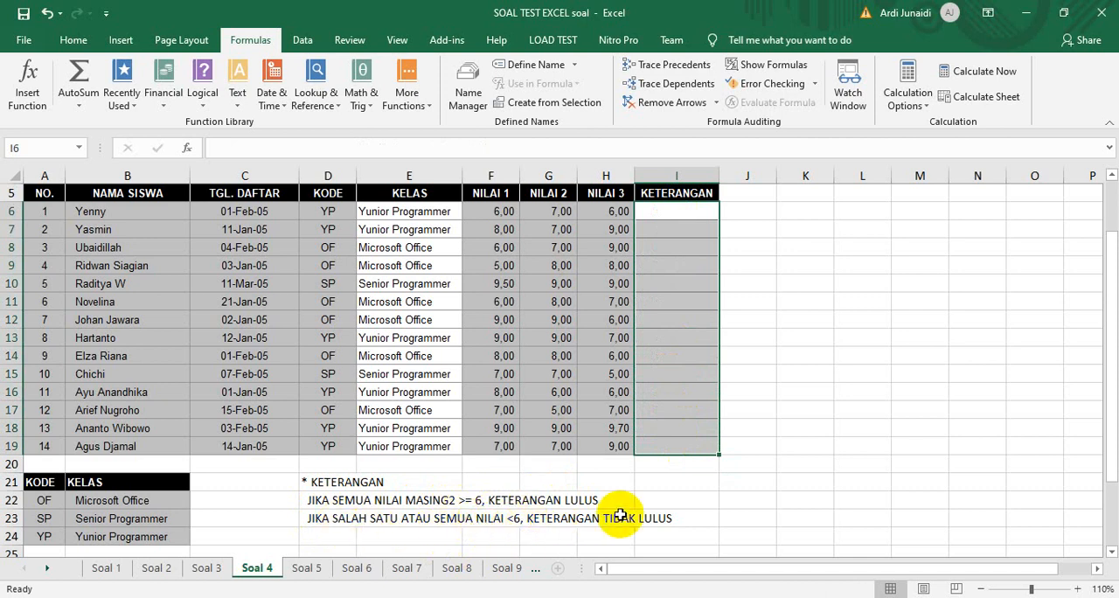
pyautogui.click(660, 215)
pyautogui.click(202, 80)
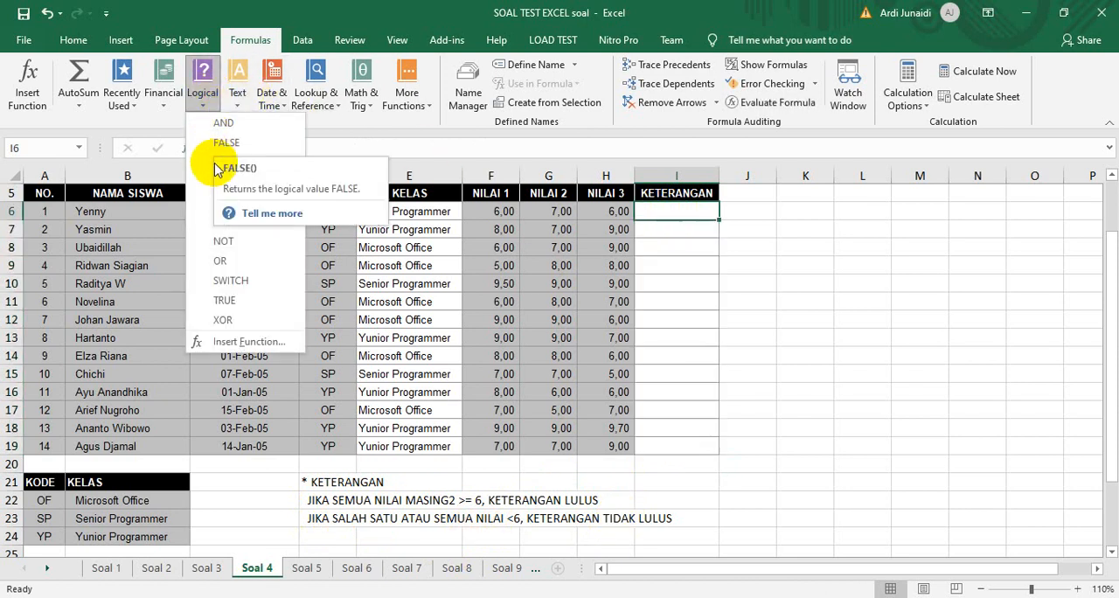
pyautogui.click(205, 106)
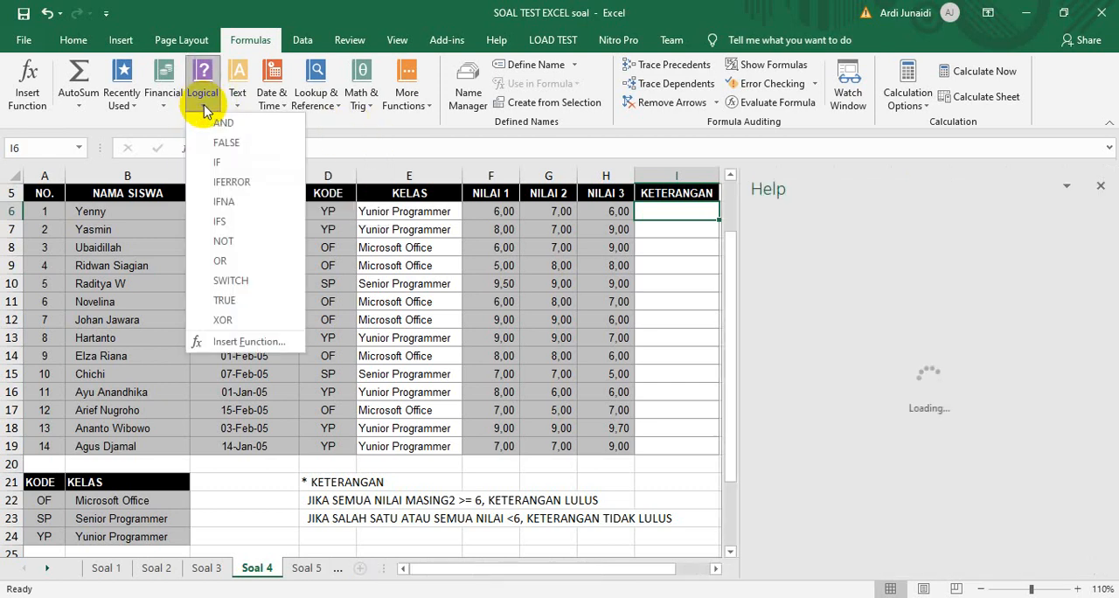
pyautogui.click(219, 165)
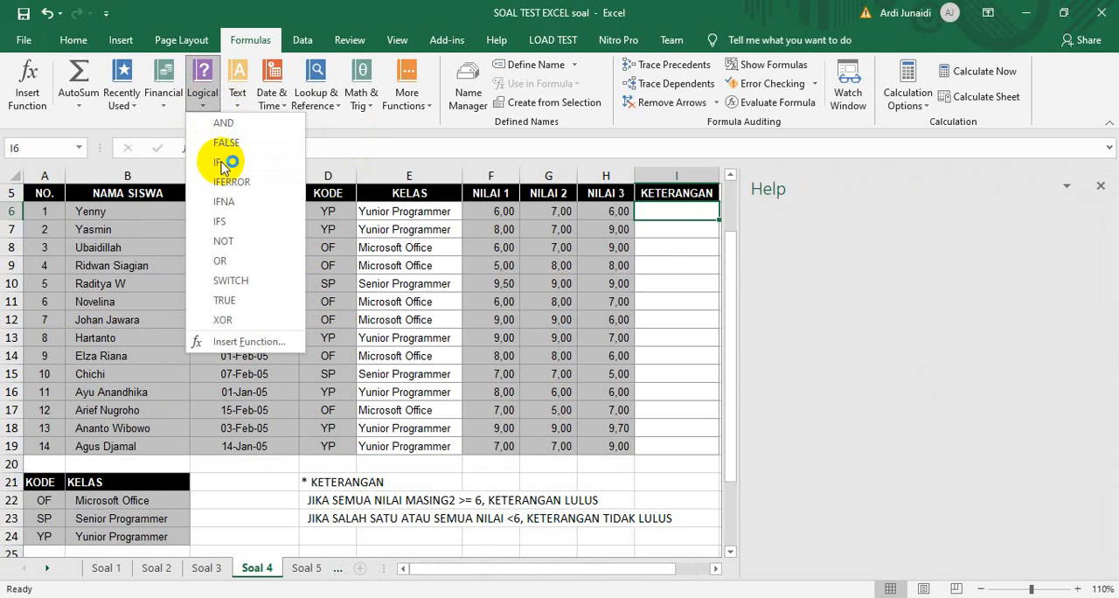
pyautogui.click(1100, 192)
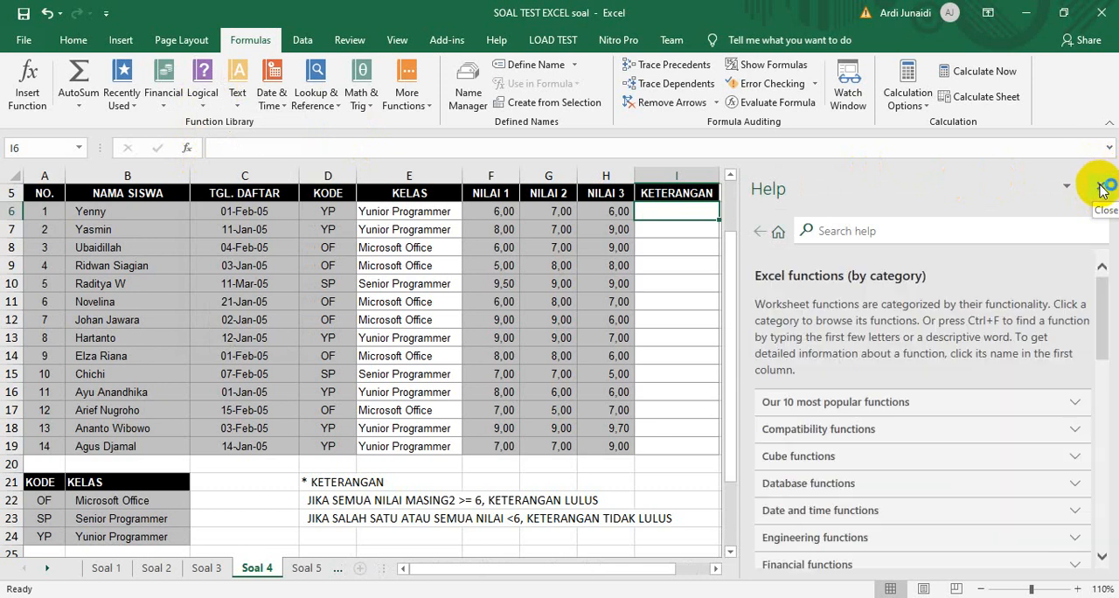
pyautogui.click(1099, 186)
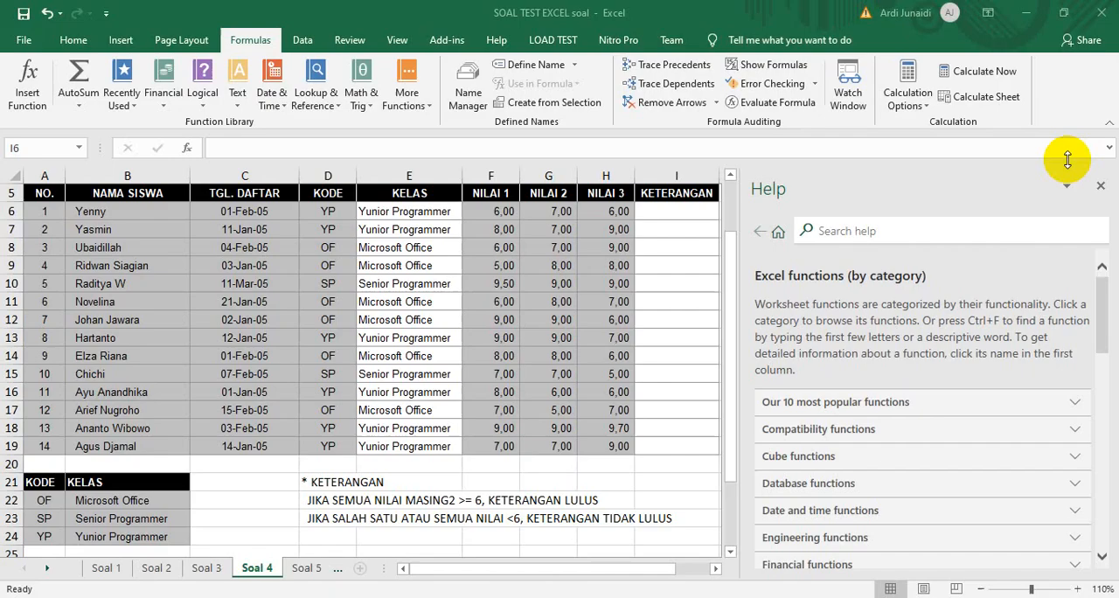
pyautogui.click(1102, 186)
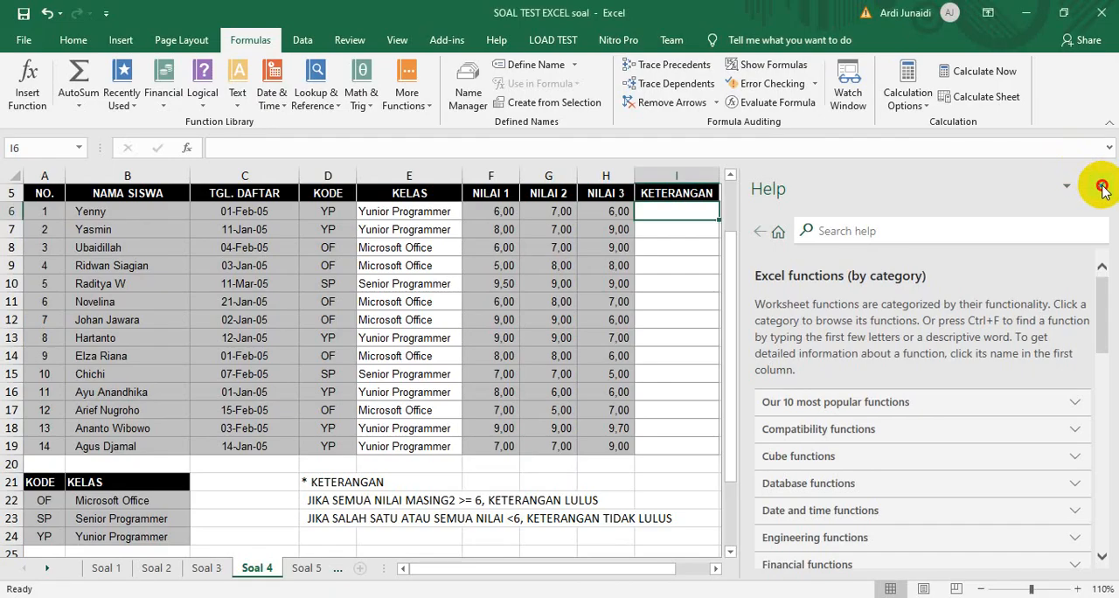
pyautogui.click(1100, 187)
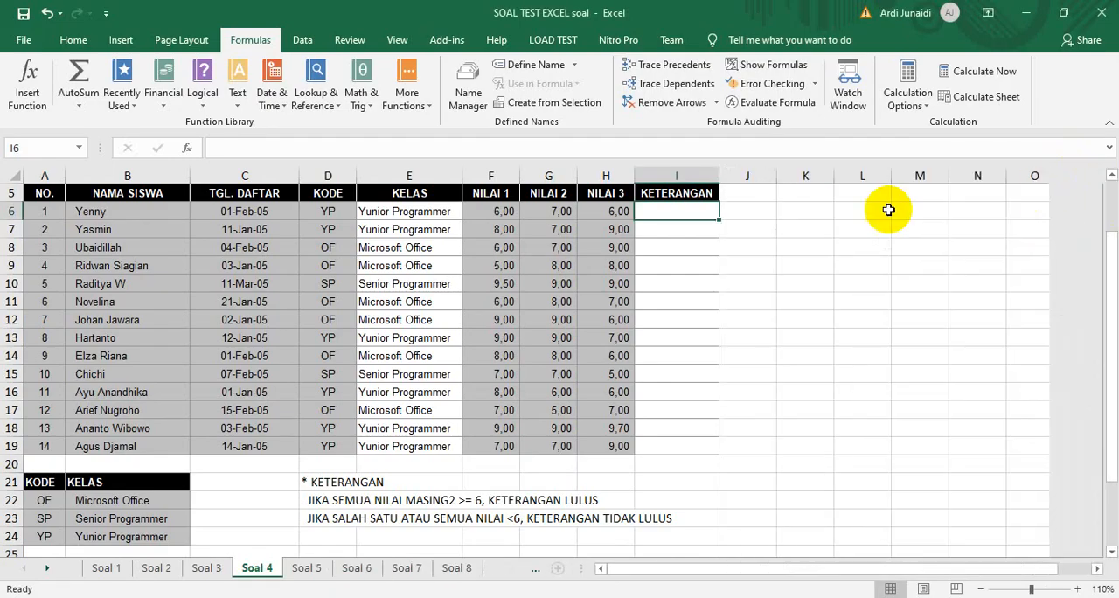
# Start an IF function in I6 whose logical test opens an OR with the condition F6<6
pyautogui.click(199, 96)
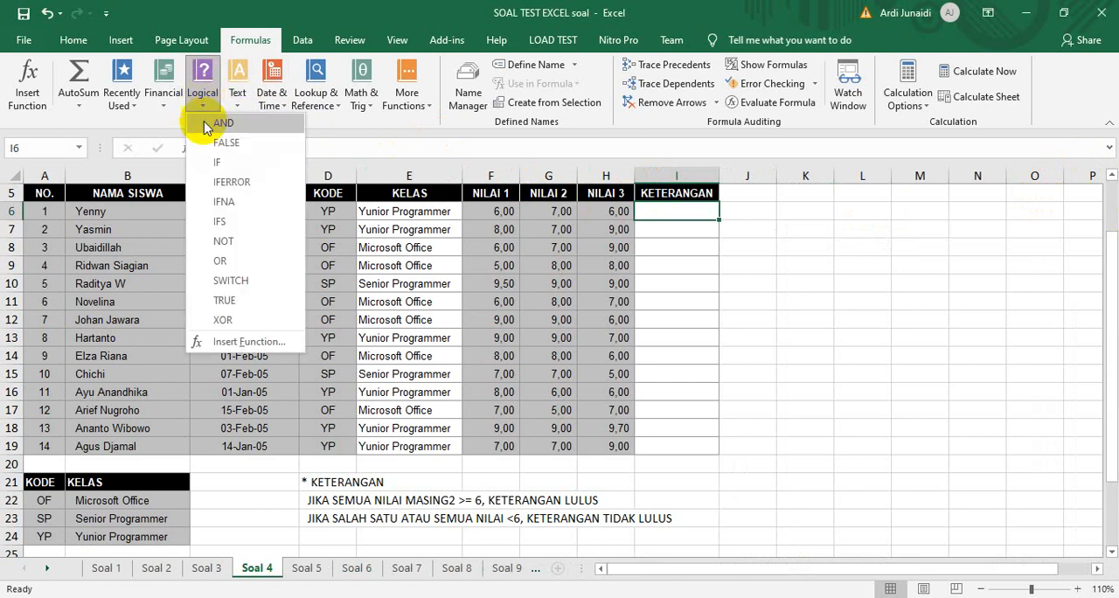
pyautogui.click(211, 164)
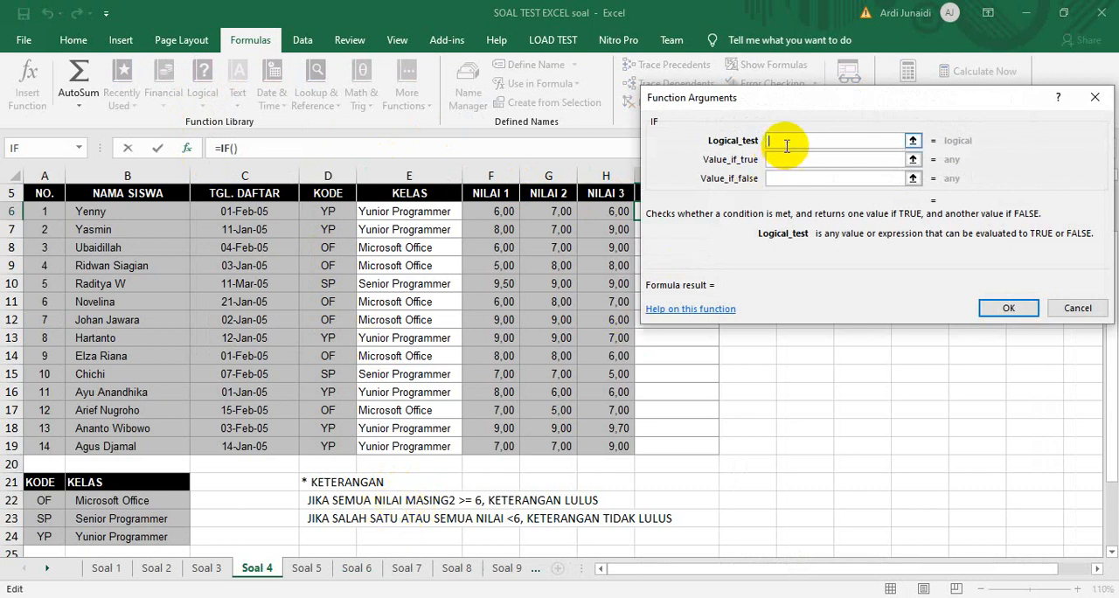
pyautogui.moveTo(793, 105); pyautogui.dragTo(846, 104)
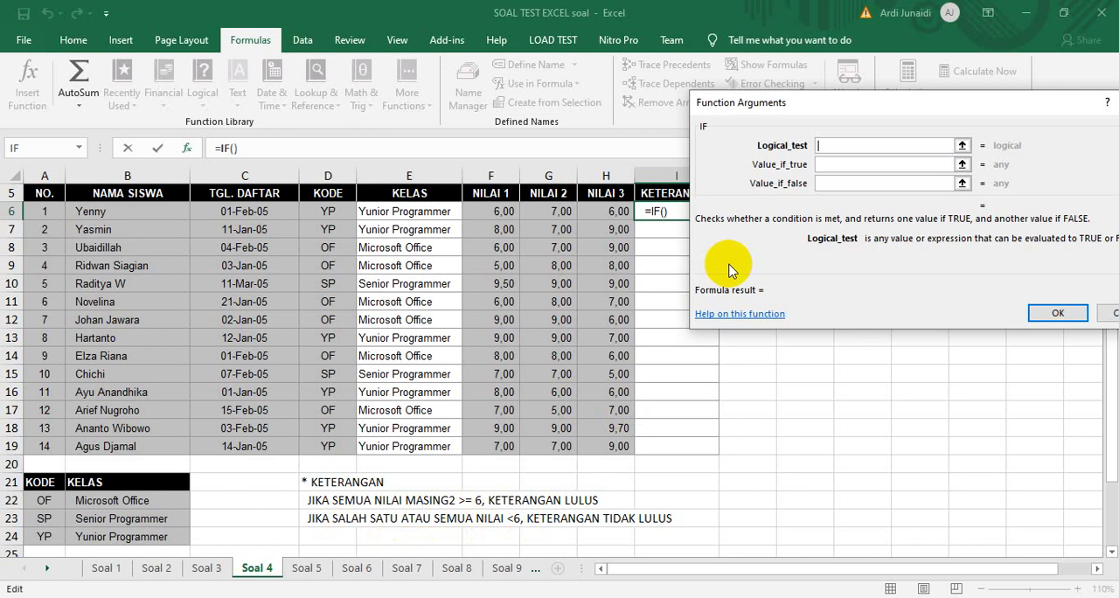
pyautogui.write('O')
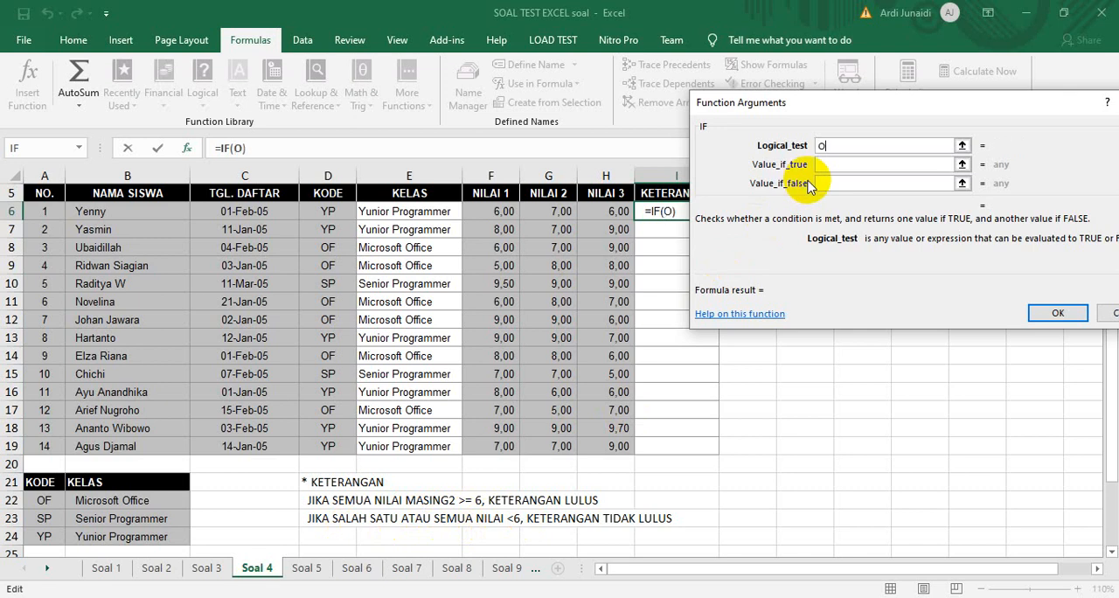
pyautogui.write('R(')
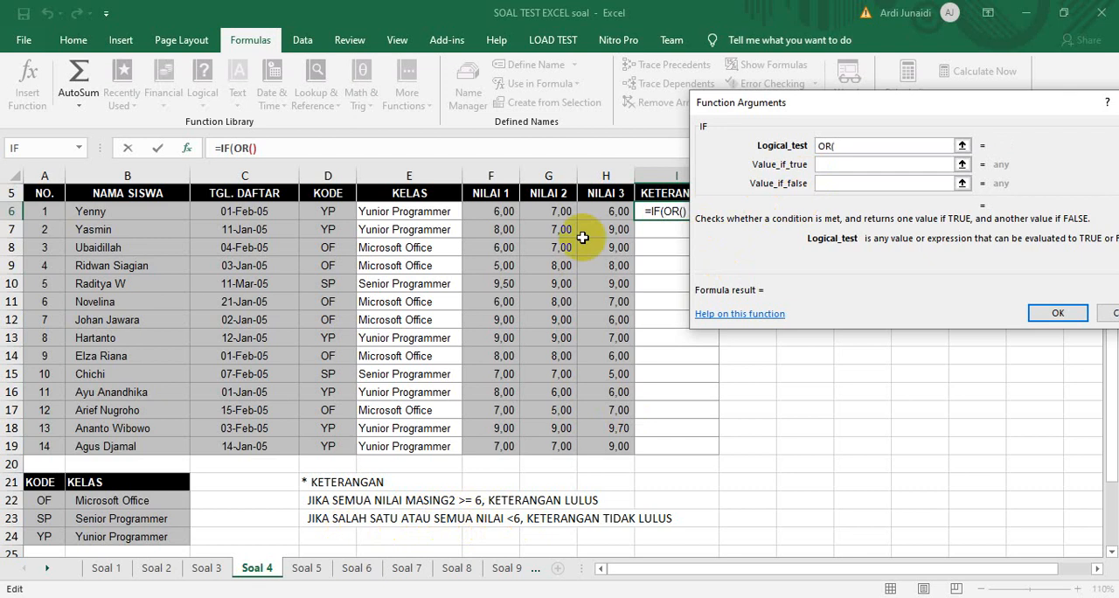
pyautogui.click(494, 212)
pyautogui.write('<6;')
# Complete the OR in the logical test with G6<6+H6<6
pyautogui.click(543, 211)
pyautogui.write('<6+')
pyautogui.click(598, 212)
pyautogui.write('<')
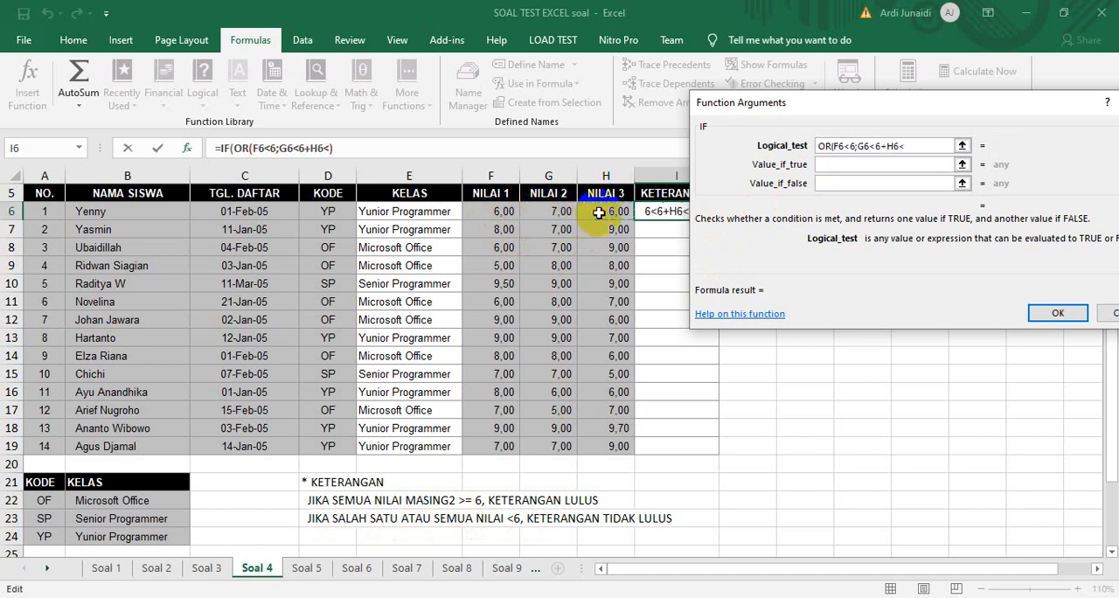
pyautogui.write('6')
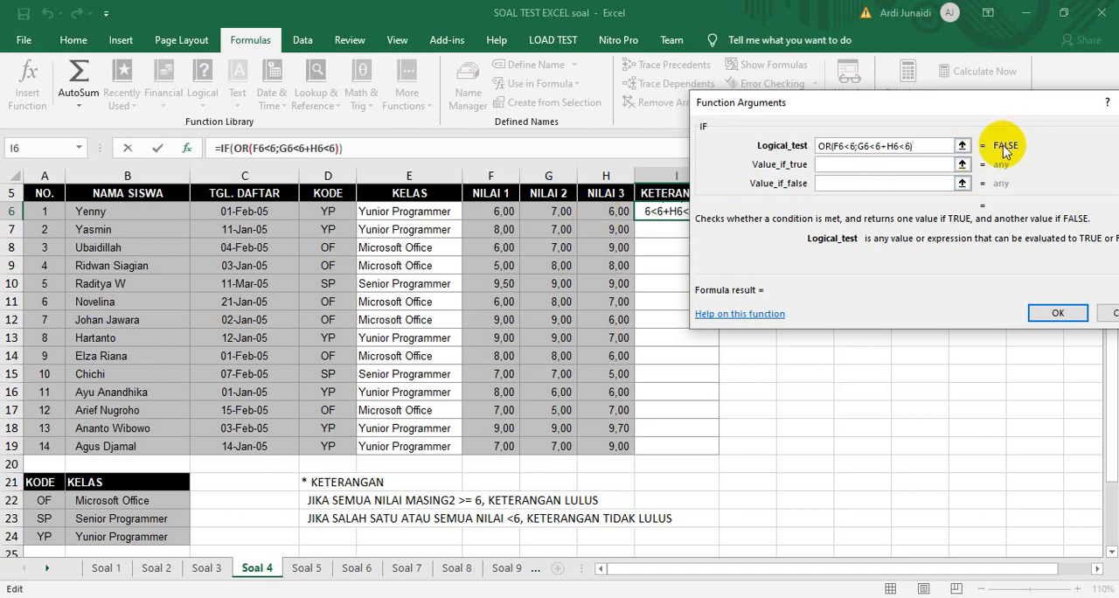
# Set the IF function's value if true to "Tidak Lulus"
pyautogui.click(849, 164)
pyautogui.click(838, 183)
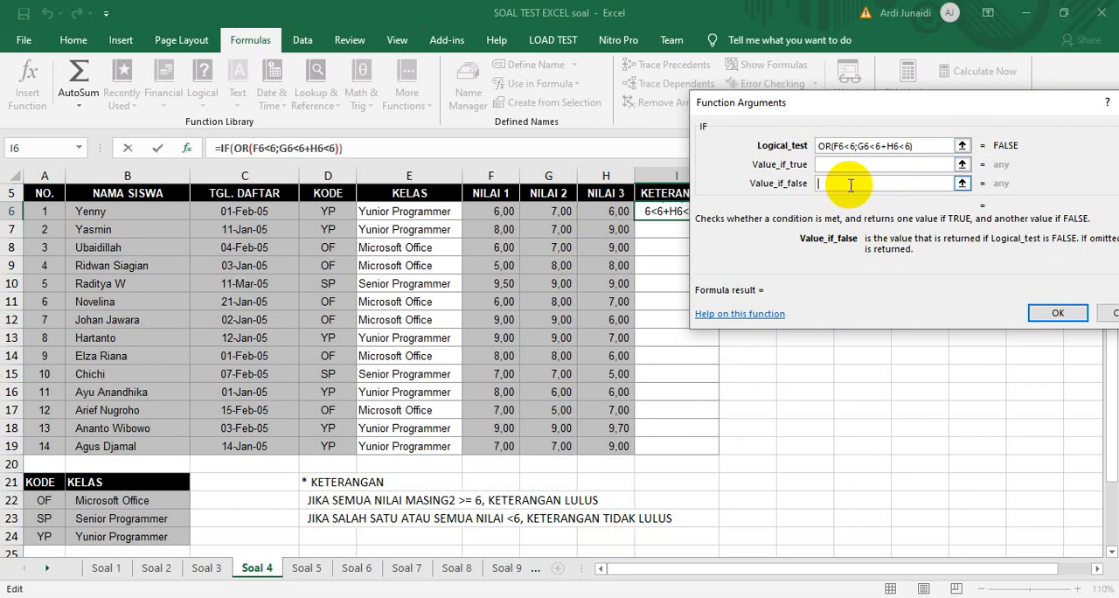
pyautogui.click(837, 163)
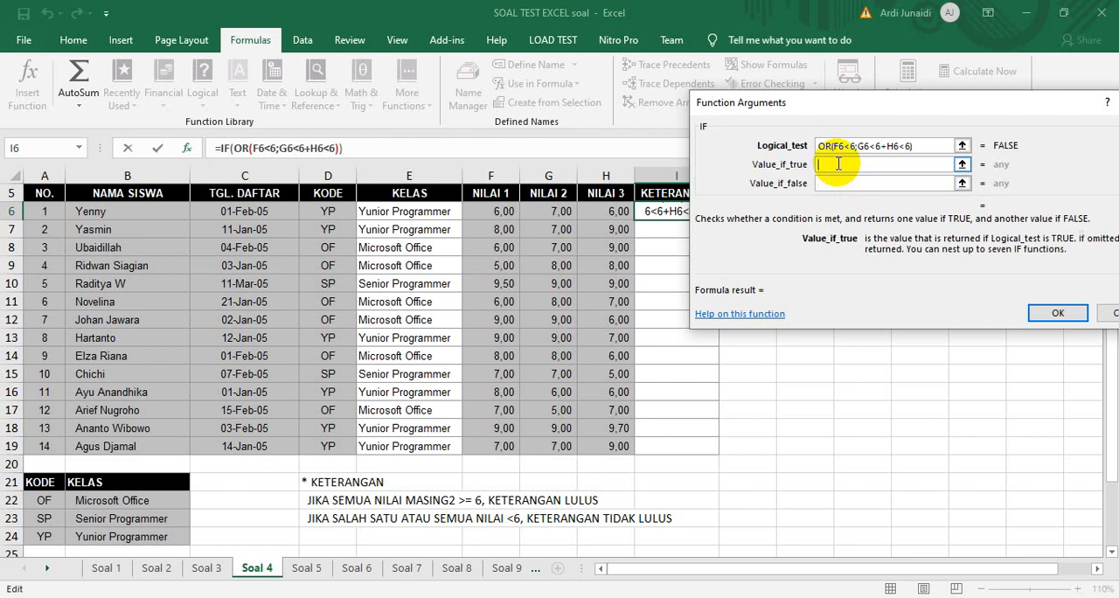
pyautogui.write('"Tid')
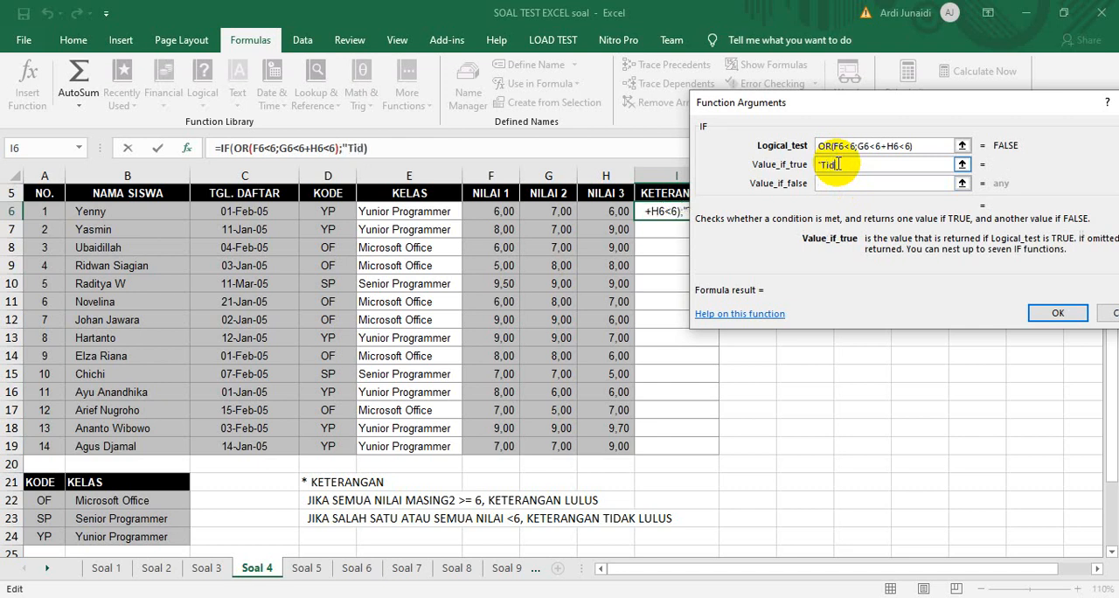
pyautogui.write('ak Lulu')
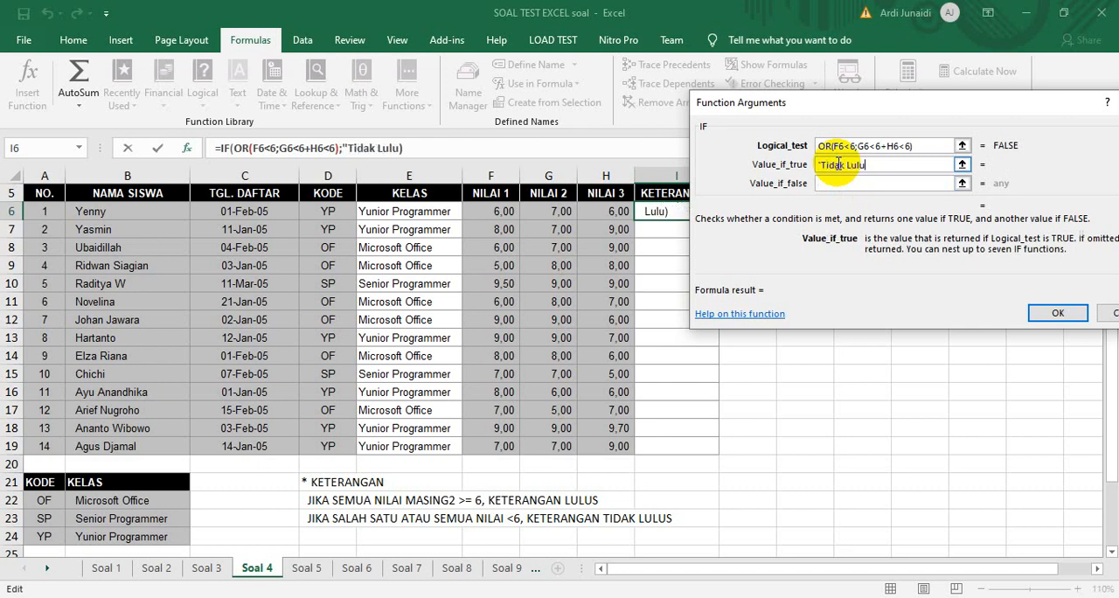
pyautogui.write('s"')
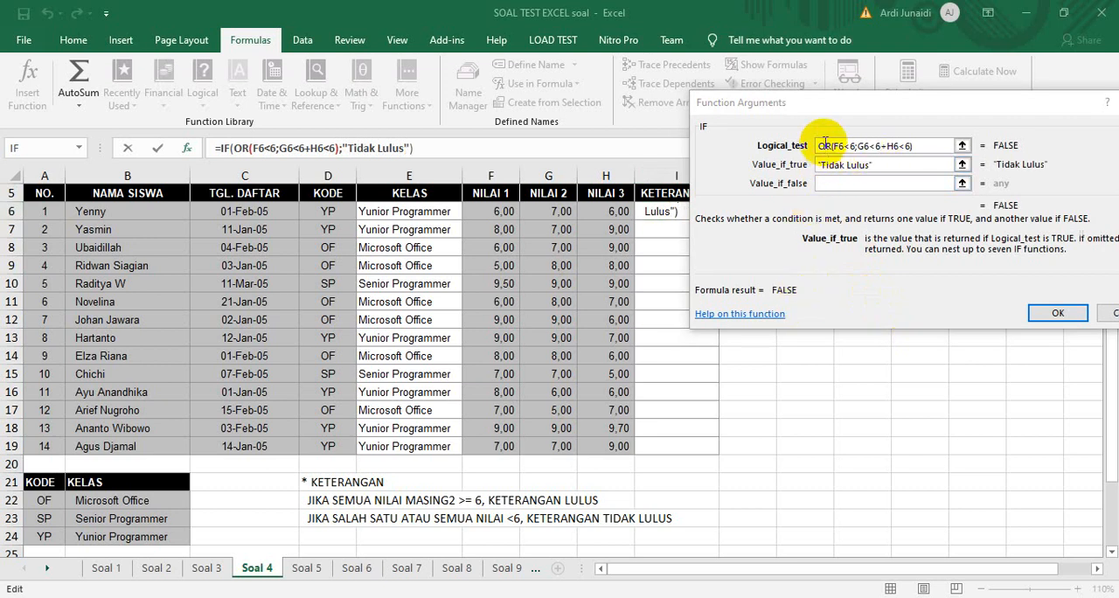
# Return "Lulus" if false, complete the IF function, and fill the I6 formula down the KETERANGAN column to I19
pyautogui.click(863, 184)
pyautogui.write('"')
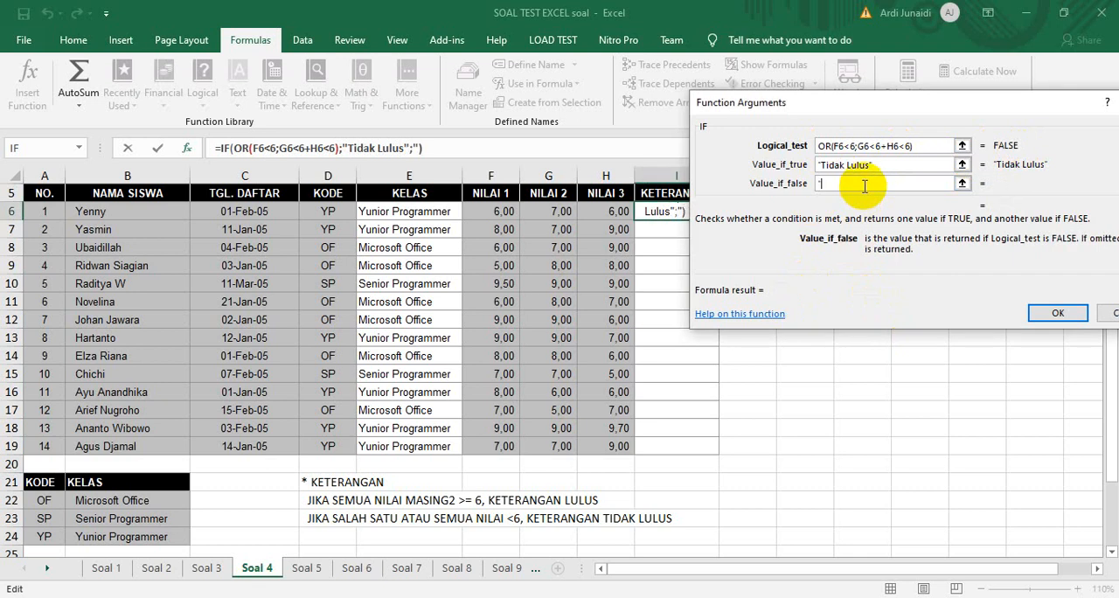
pyautogui.write('Lulus"')
pyautogui.click(1052, 320)
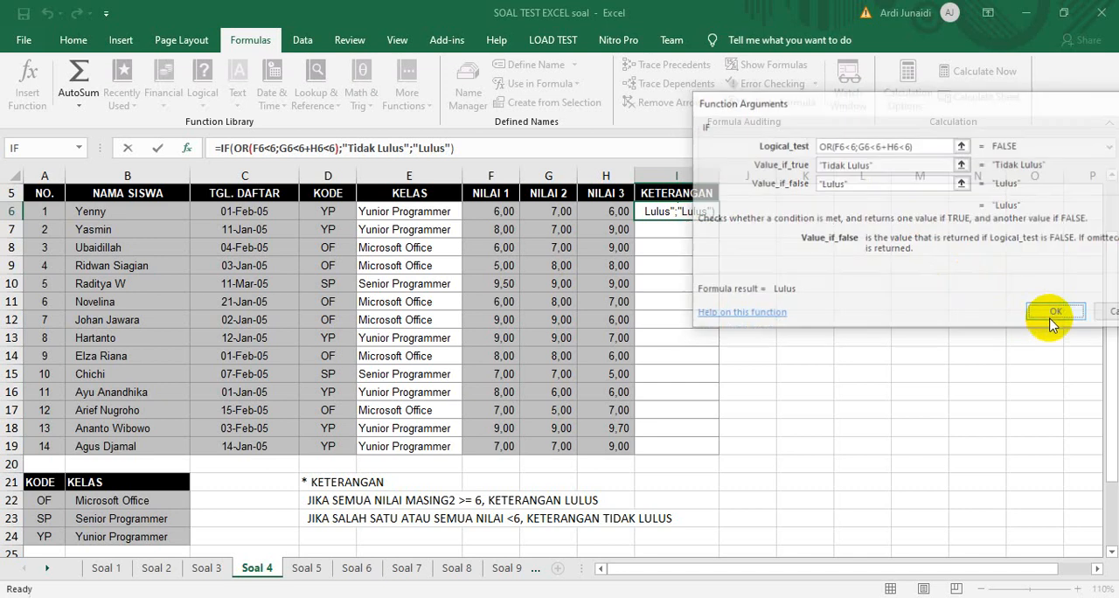
pyautogui.click(688, 212)
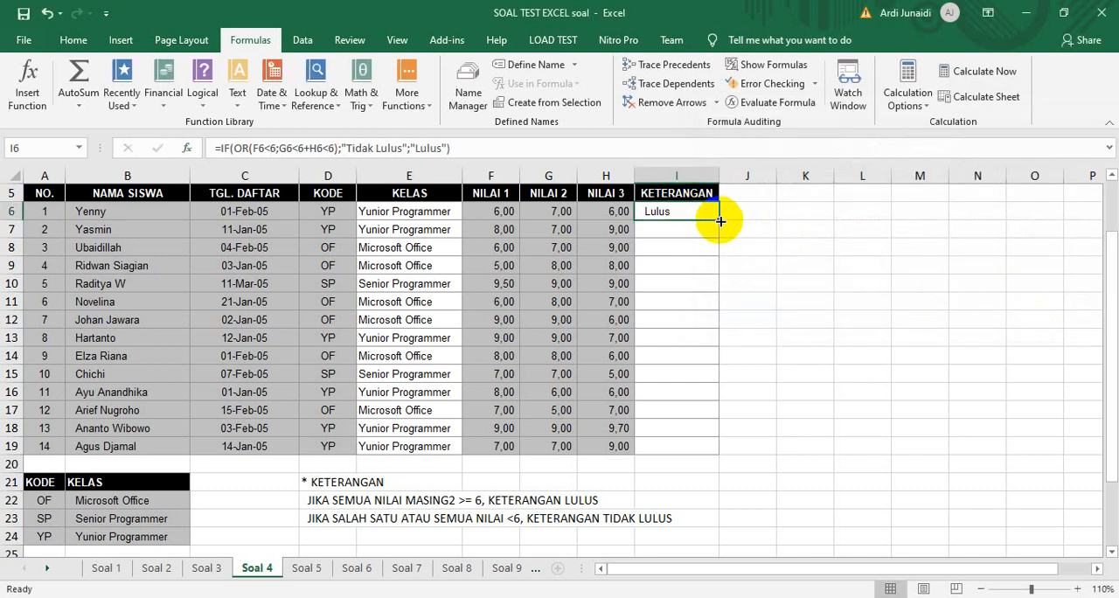
pyautogui.doubleClick(719, 221)
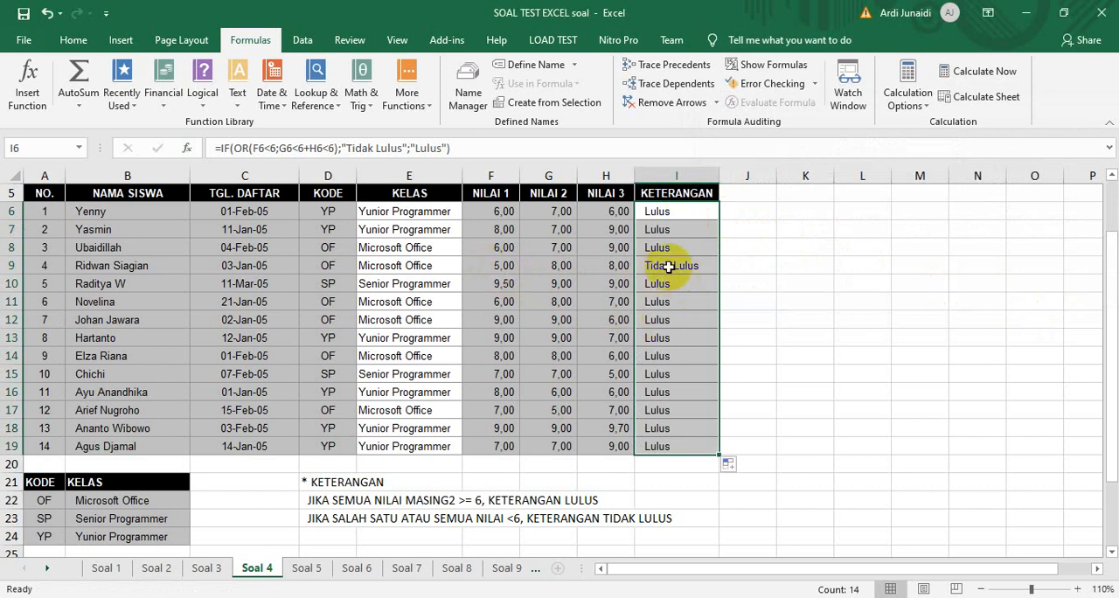
# Check the NILAI 1 score in F9 and inspect the KETERANGAN formulas in I15 and I6
pyautogui.click(495, 270)
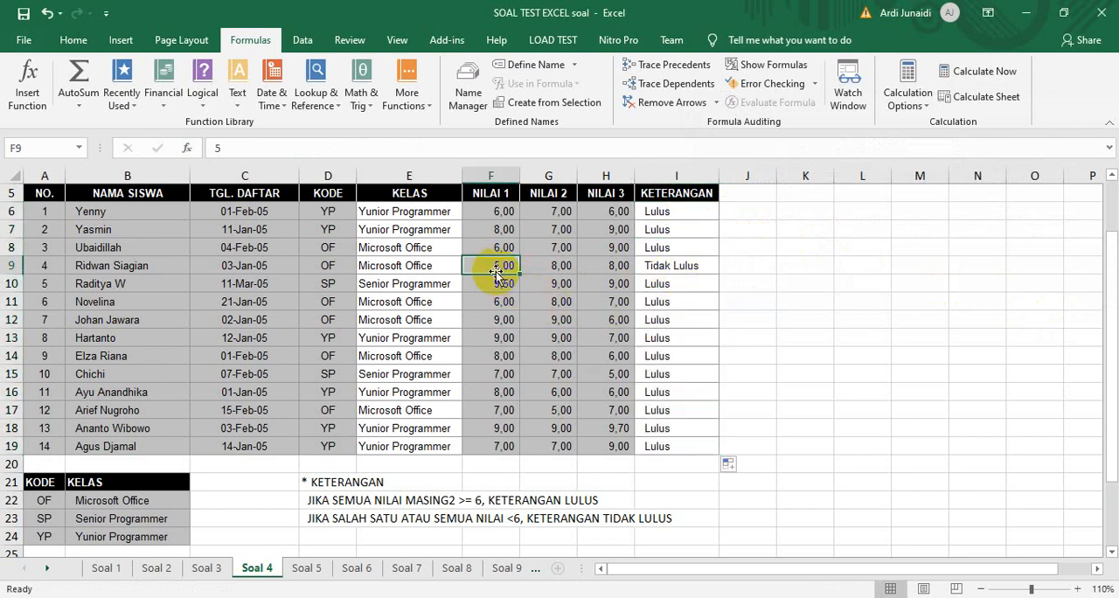
pyautogui.click(677, 376)
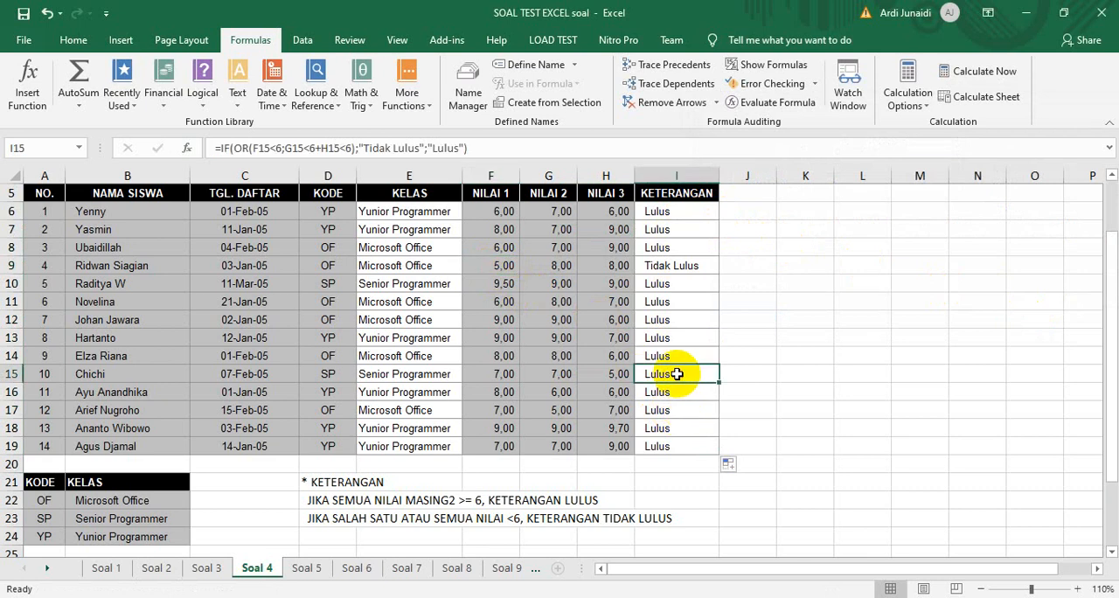
pyautogui.click(687, 211)
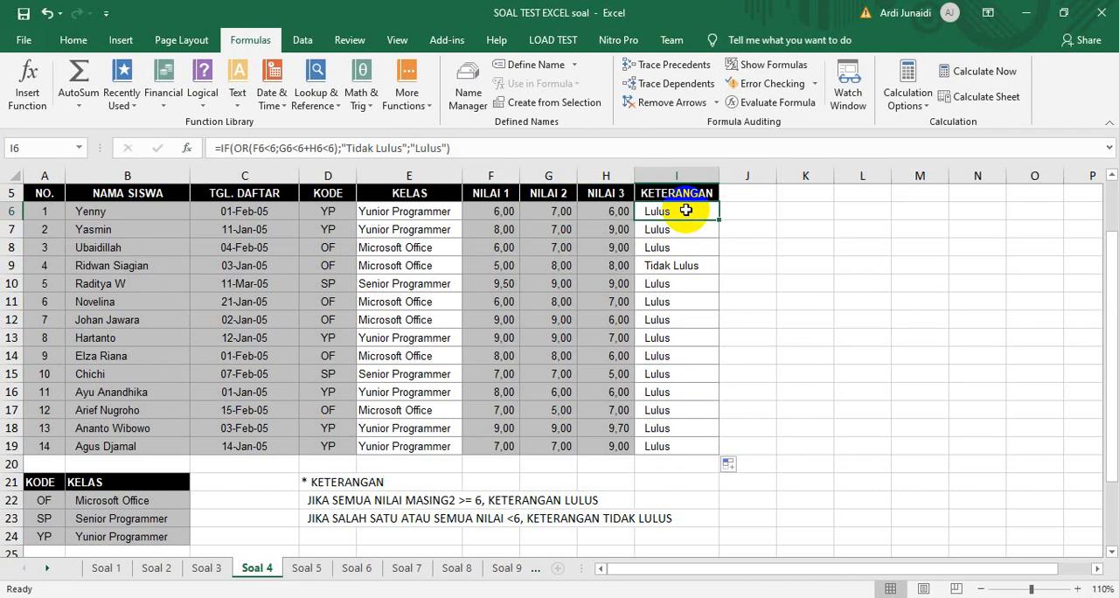
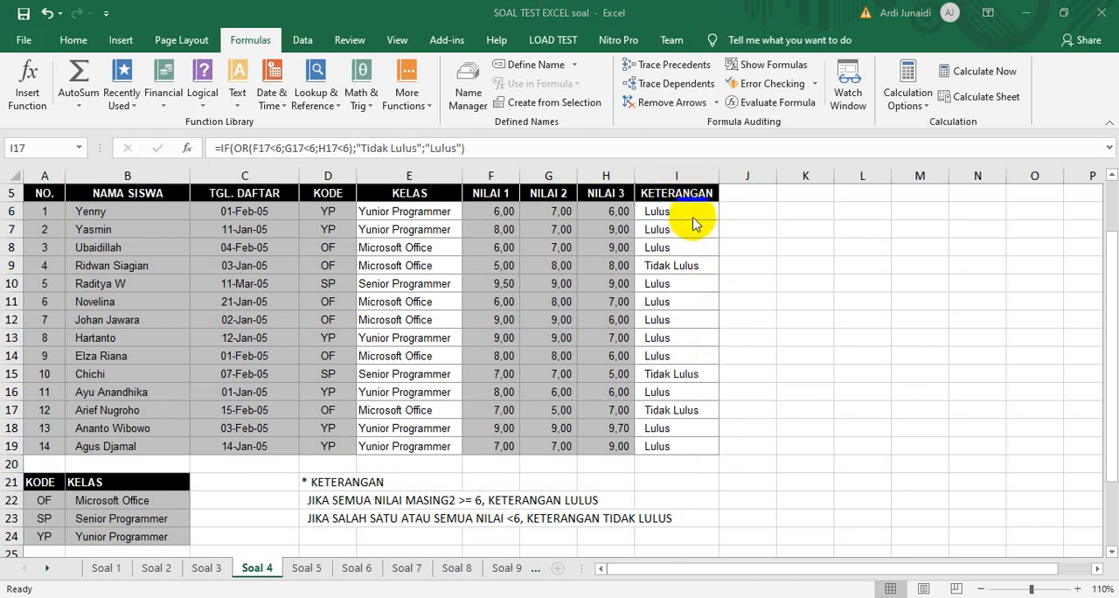
# On the Soal 5 sheet, calculate the first student's weighted Mid score in G7 with =D7*G6
pyautogui.click(692, 213)
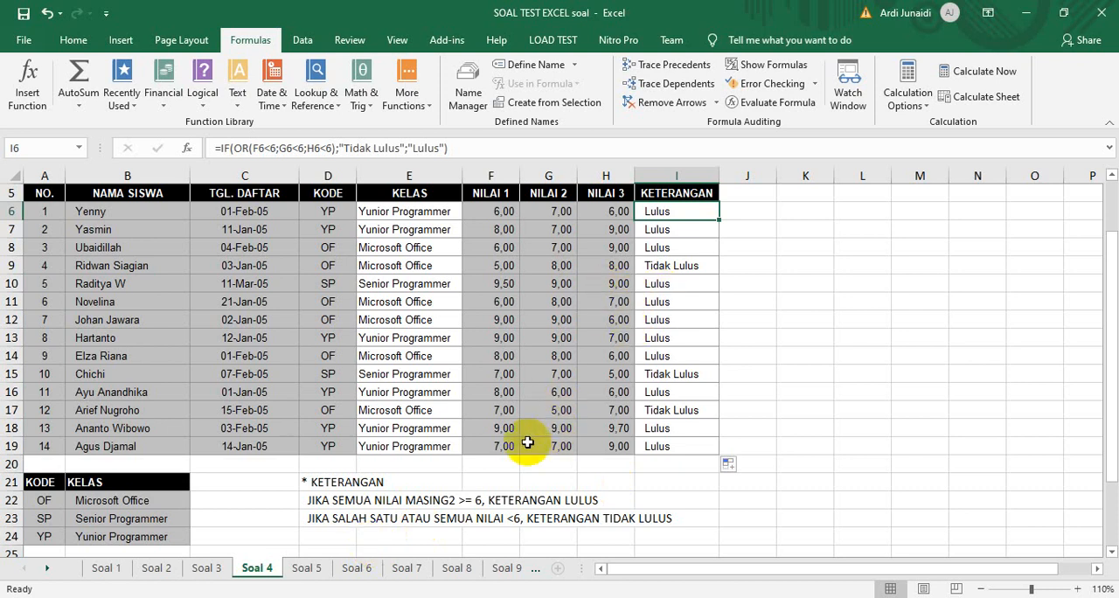
pyautogui.click(308, 570)
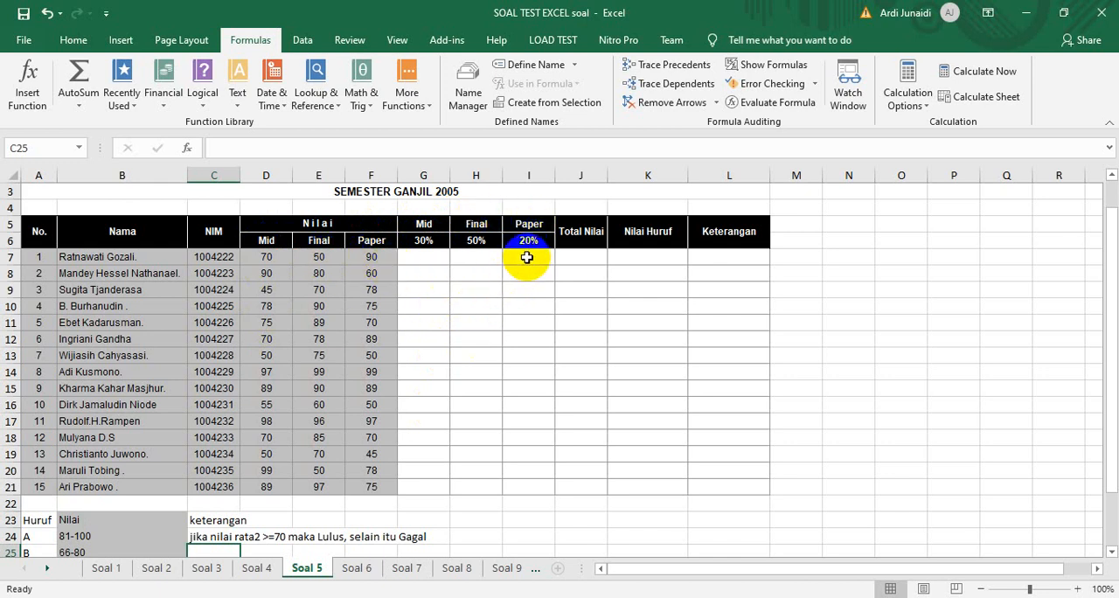
pyautogui.click(426, 260)
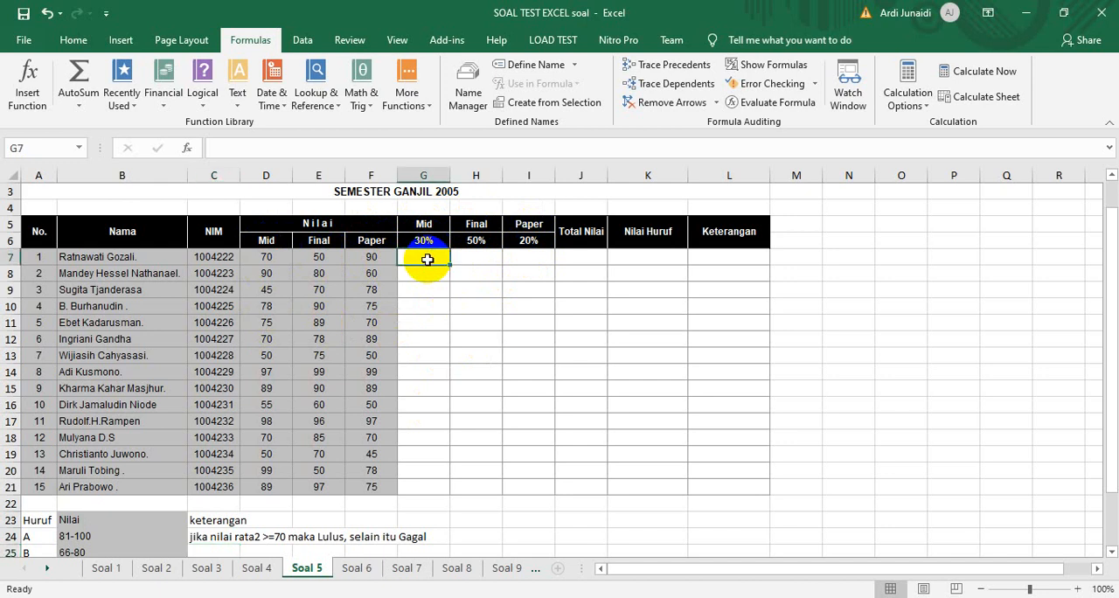
pyautogui.write('=')
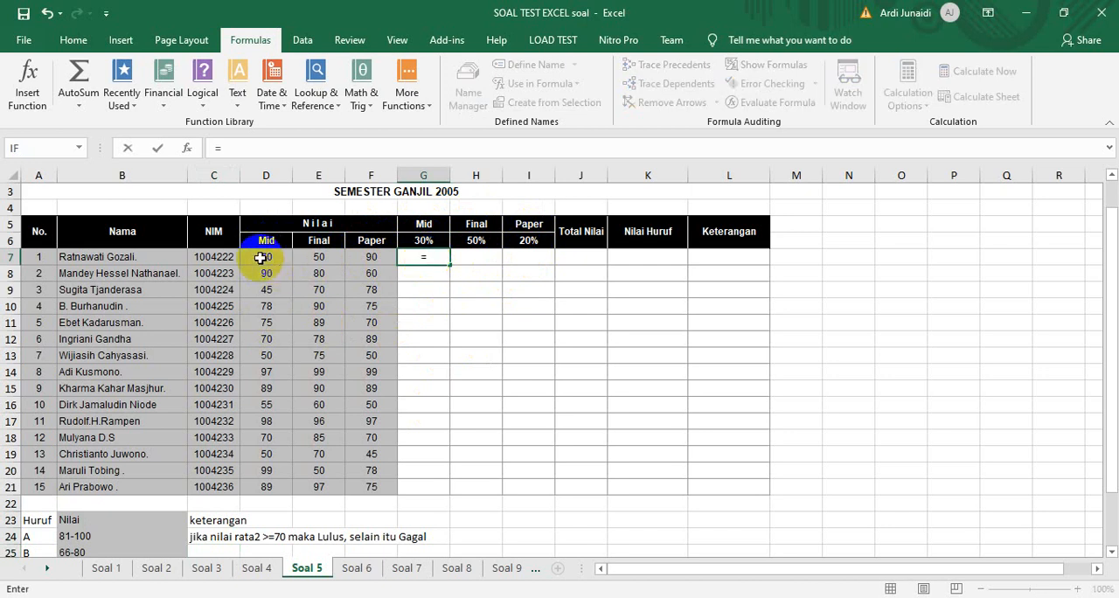
pyautogui.click(259, 258)
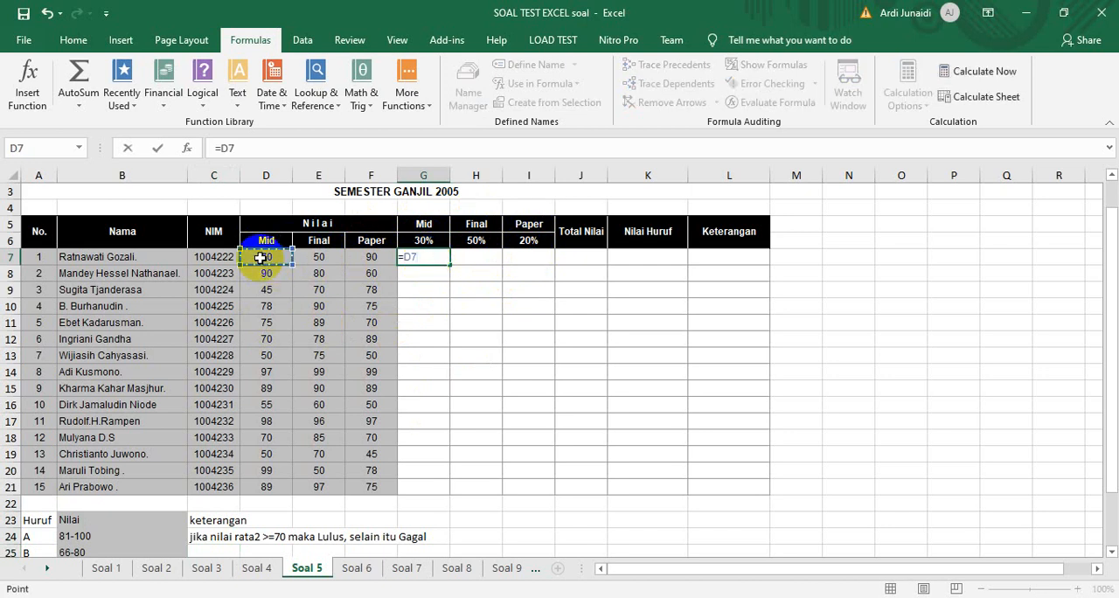
pyautogui.write('*')
pyautogui.click(430, 240)
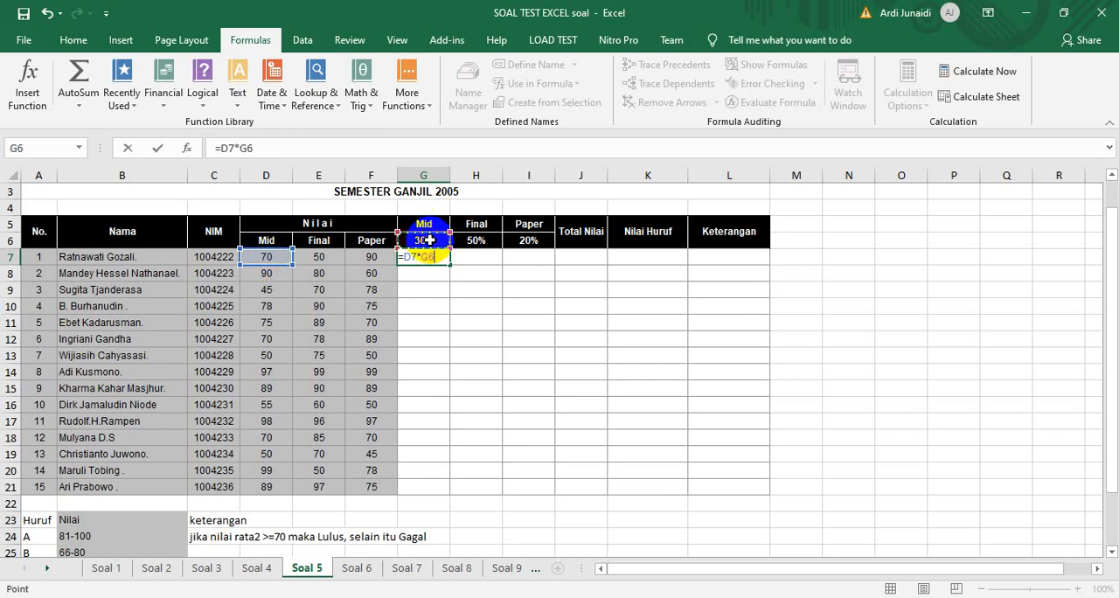
pyautogui.press('Return')
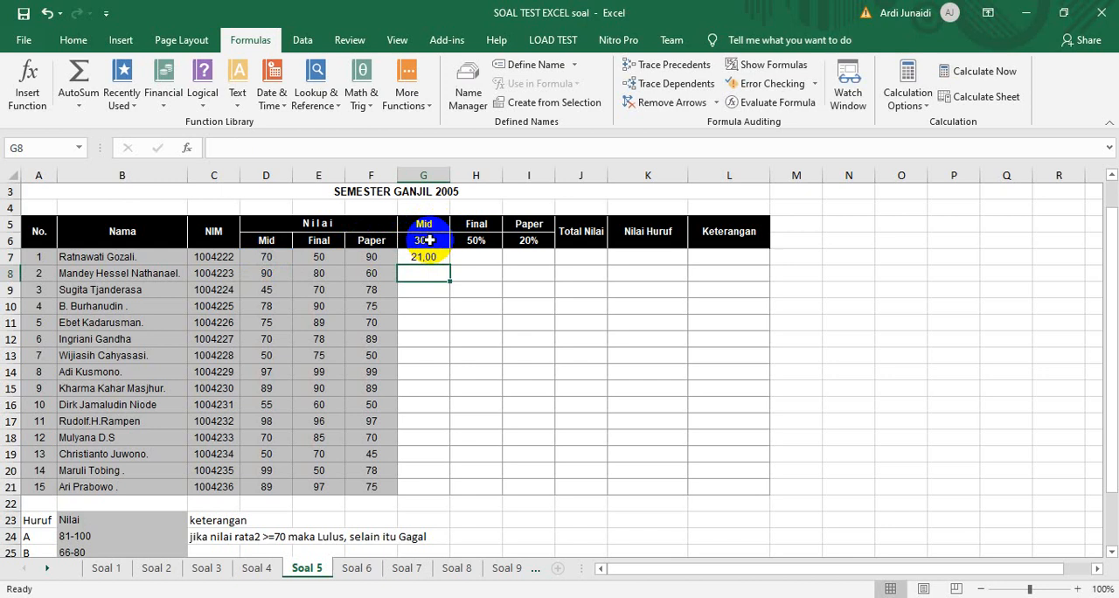
# Try filling the G7 formula down the Mid 30% column to G21 and inspect the references in G8 and G9
pyautogui.click(434, 259)
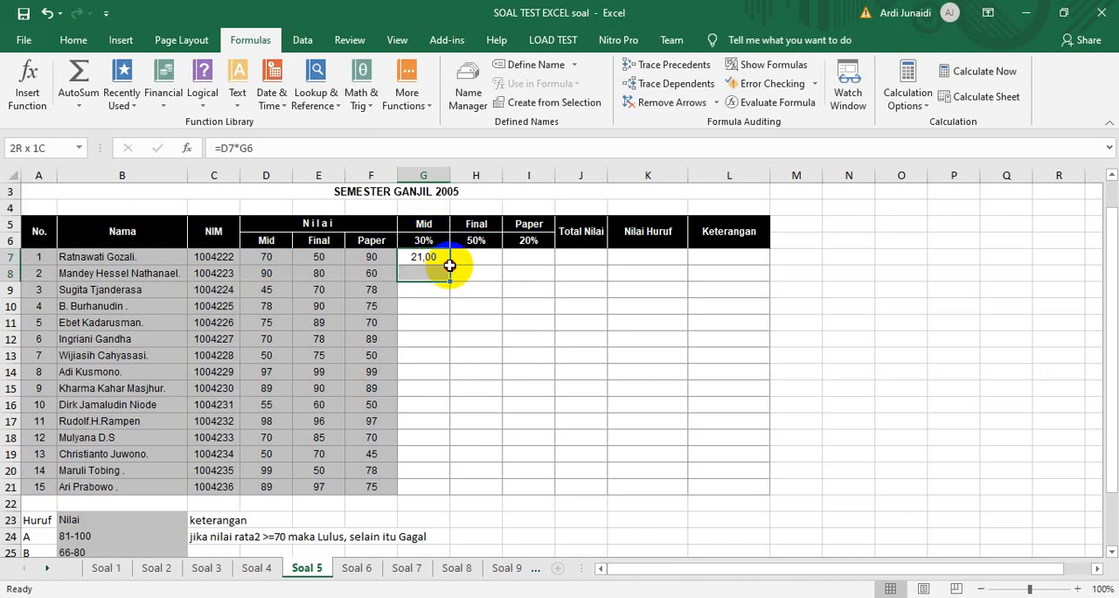
pyautogui.moveTo(453, 263); pyautogui.dragTo(453, 490)
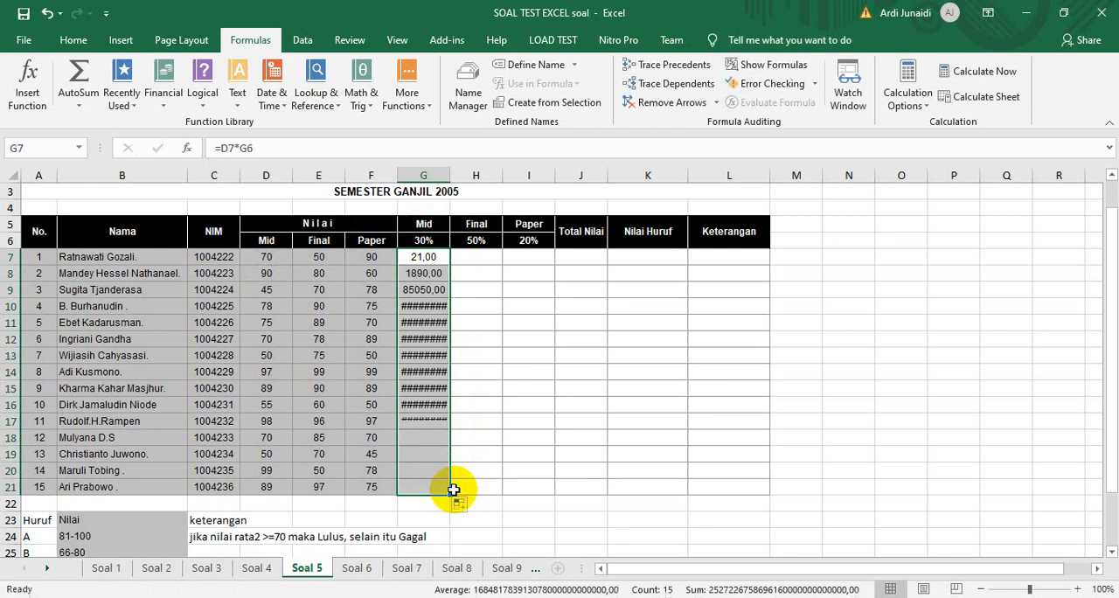
pyautogui.click(429, 259)
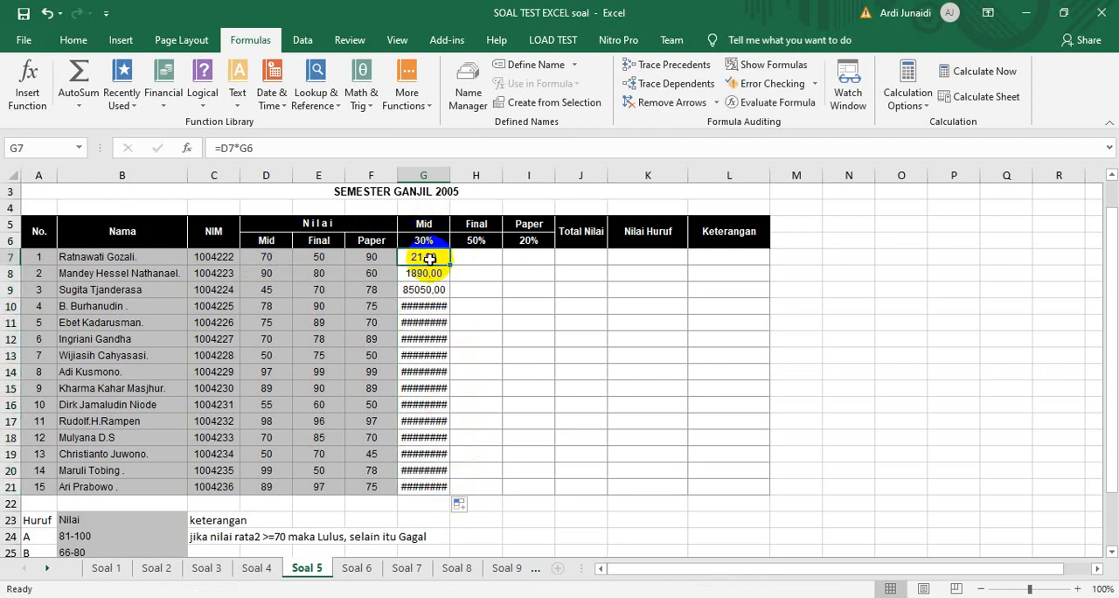
pyautogui.click(434, 272)
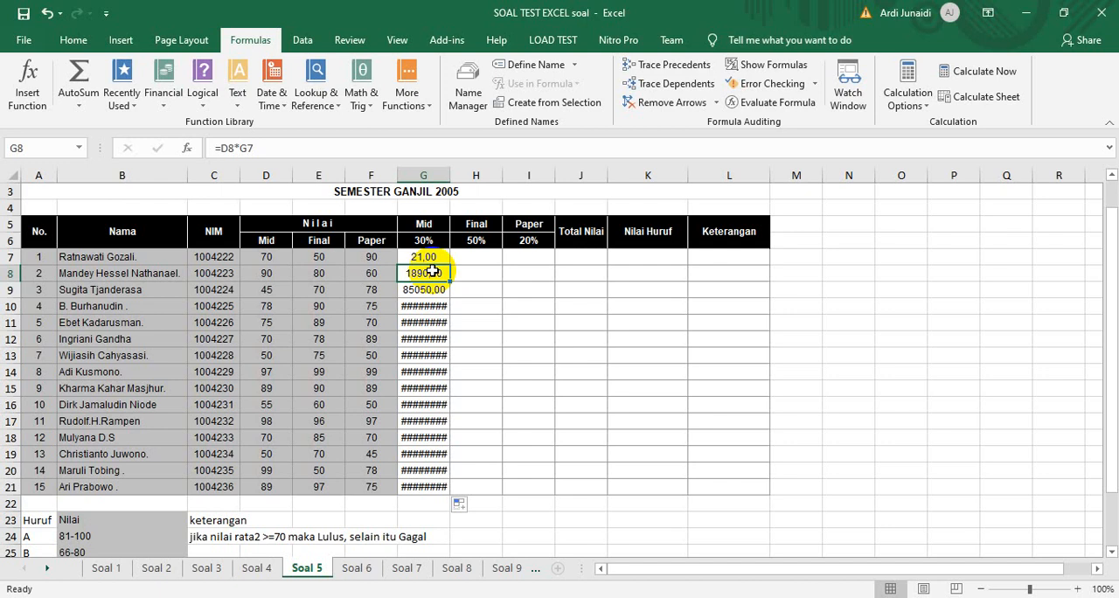
pyautogui.click(432, 288)
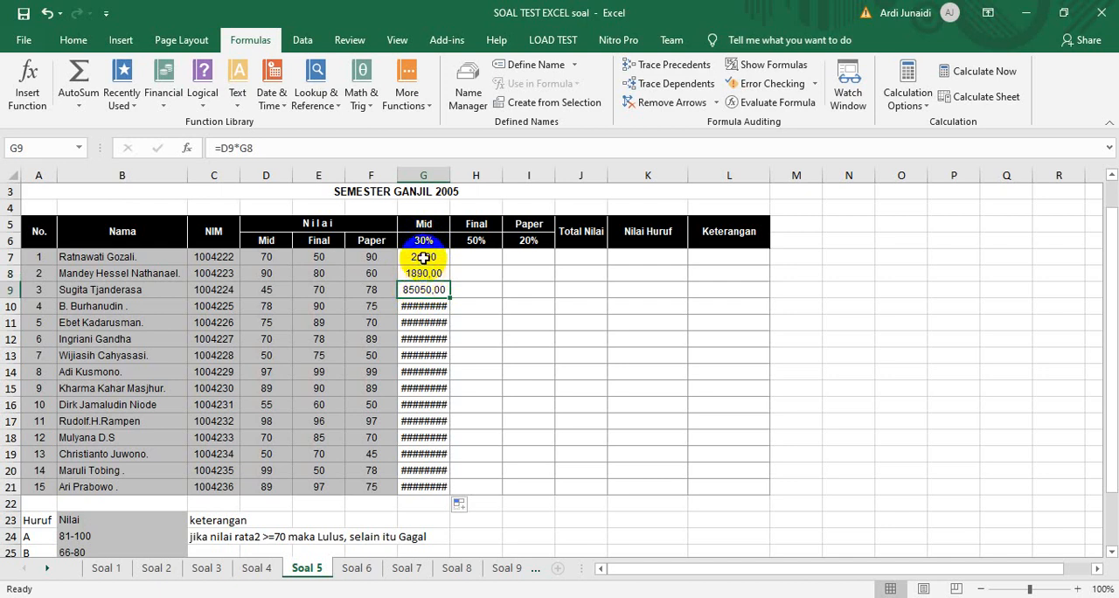
pyautogui.click(424, 256)
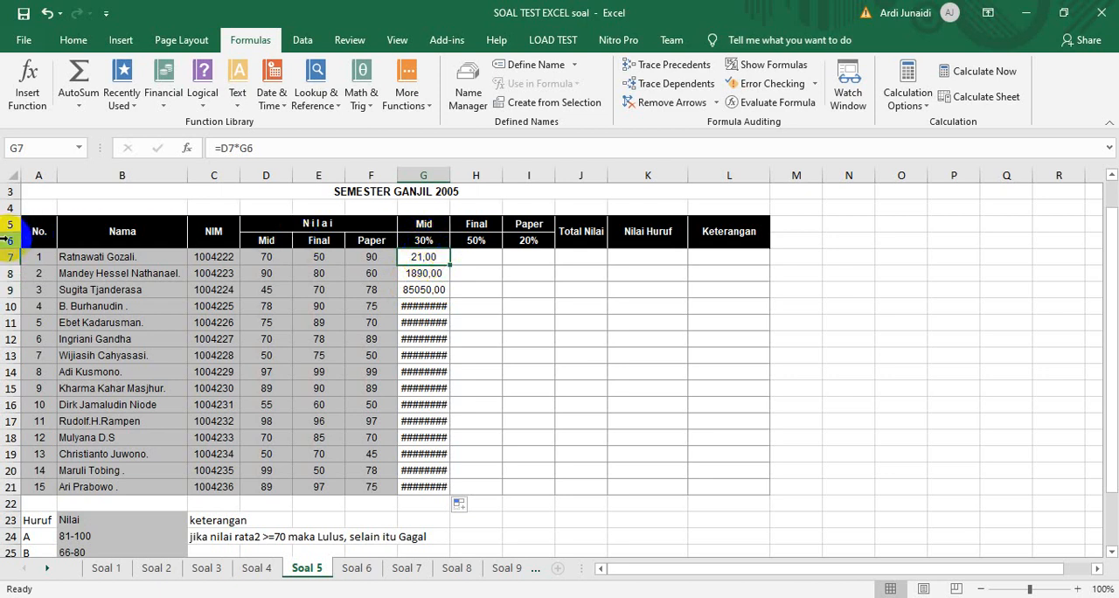
# Lock the weight's row in the G7 formula so it reads =D7*G$6
pyautogui.click(247, 148)
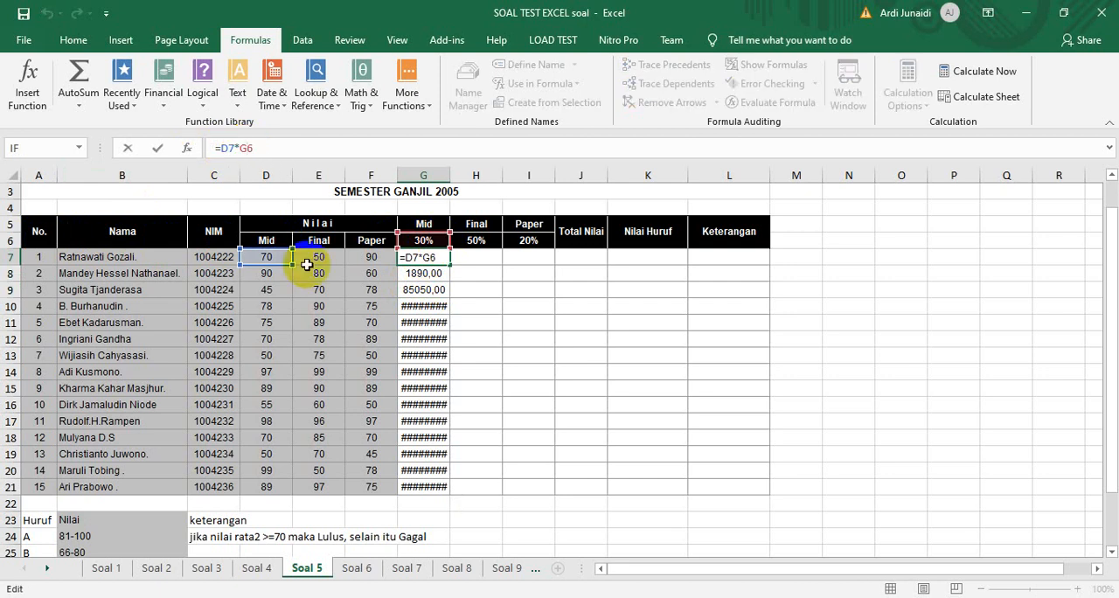
pyautogui.press('Return')
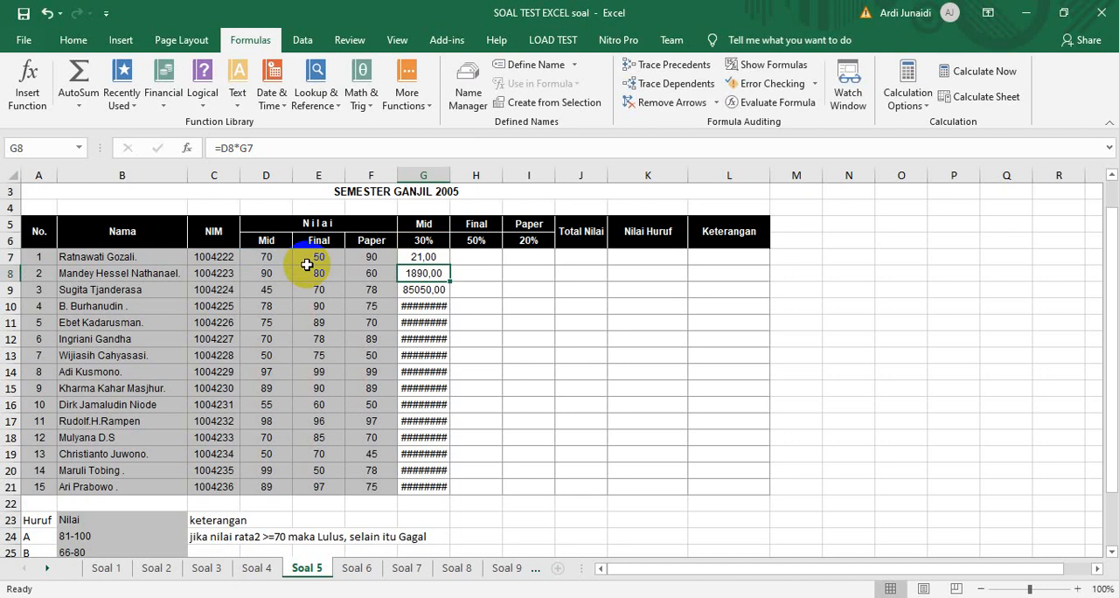
pyautogui.click(434, 255)
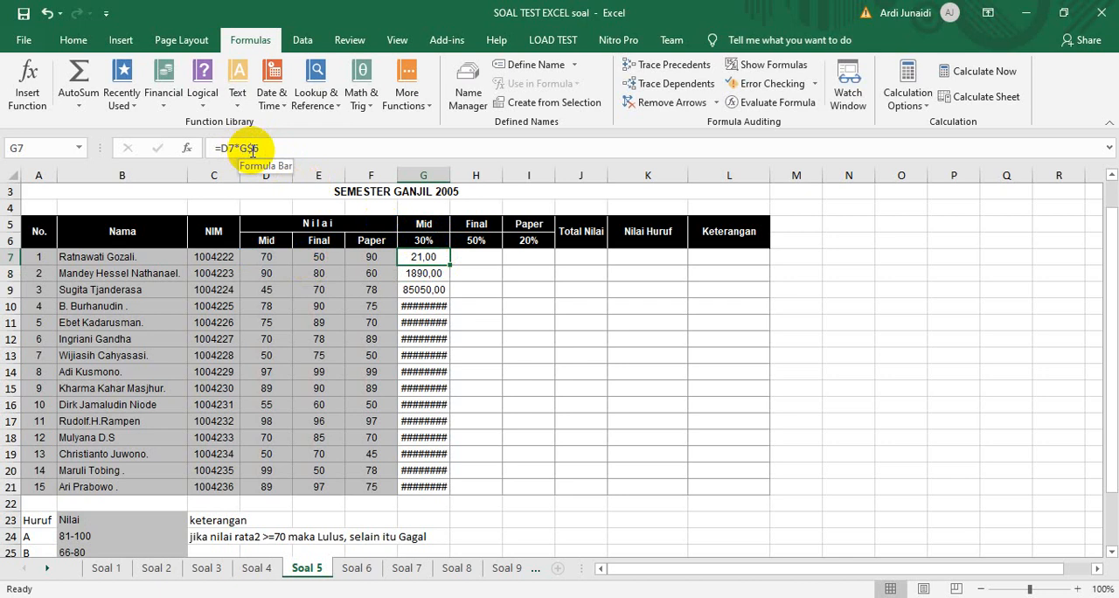
# Fill the G7 formula across to I7 and down to row 21, checking the copied formulas in H7 and I7
pyautogui.moveTo(449, 264); pyautogui.dragTo(534, 264)
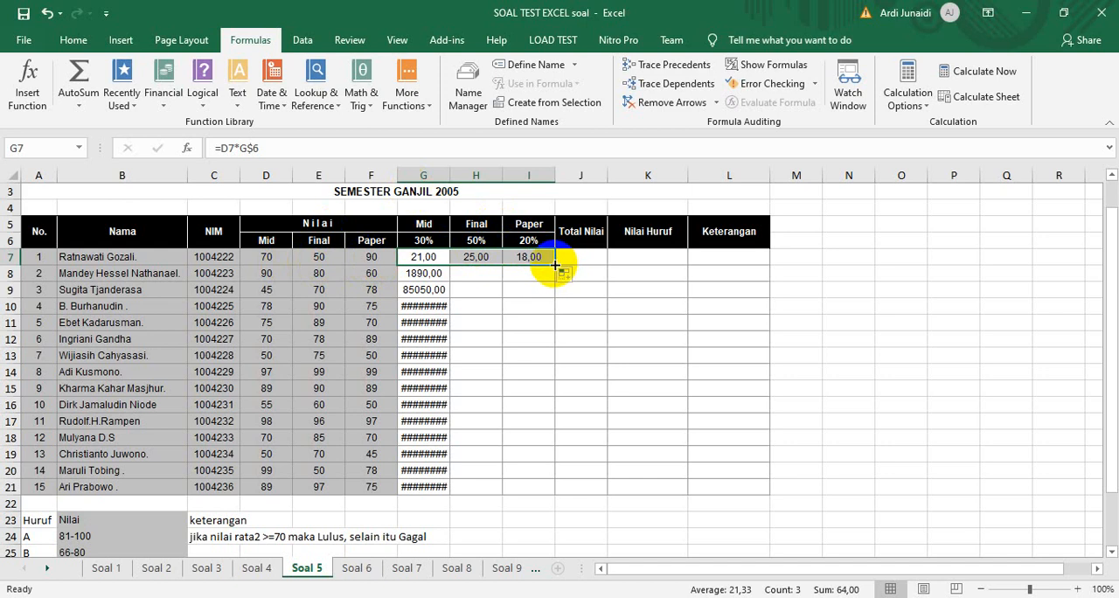
pyautogui.moveTo(554, 263); pyautogui.dragTo(545, 491)
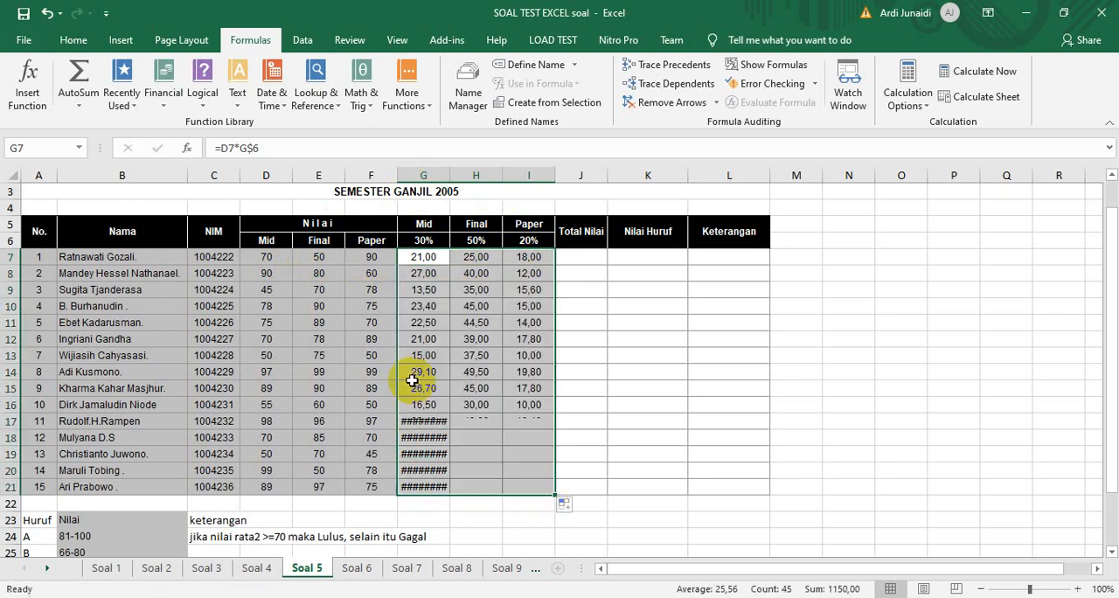
pyautogui.click(481, 254)
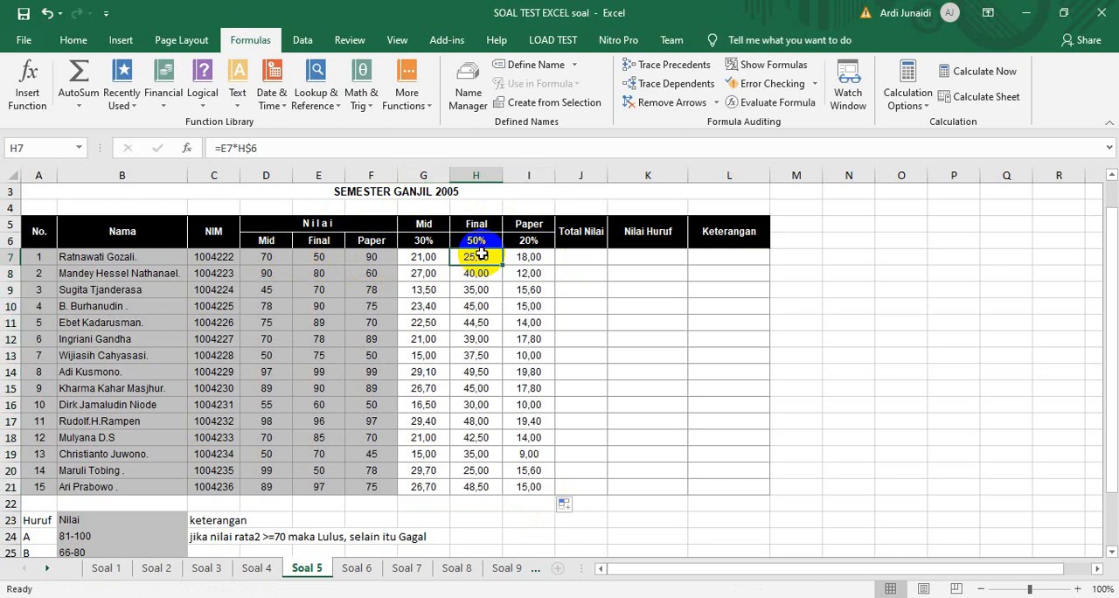
pyautogui.click(509, 257)
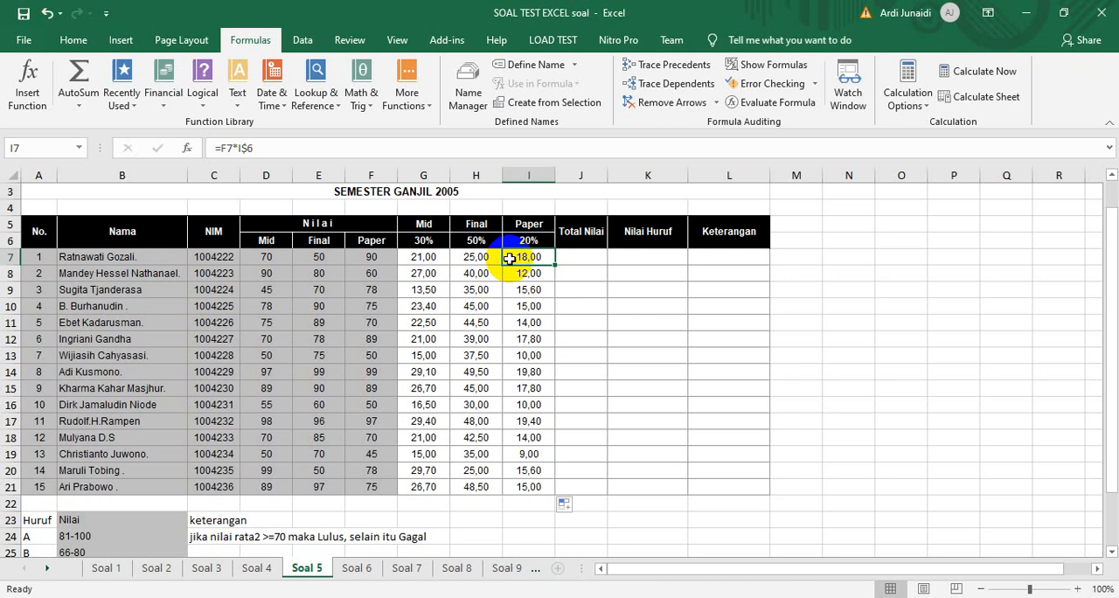
pyautogui.click(428, 256)
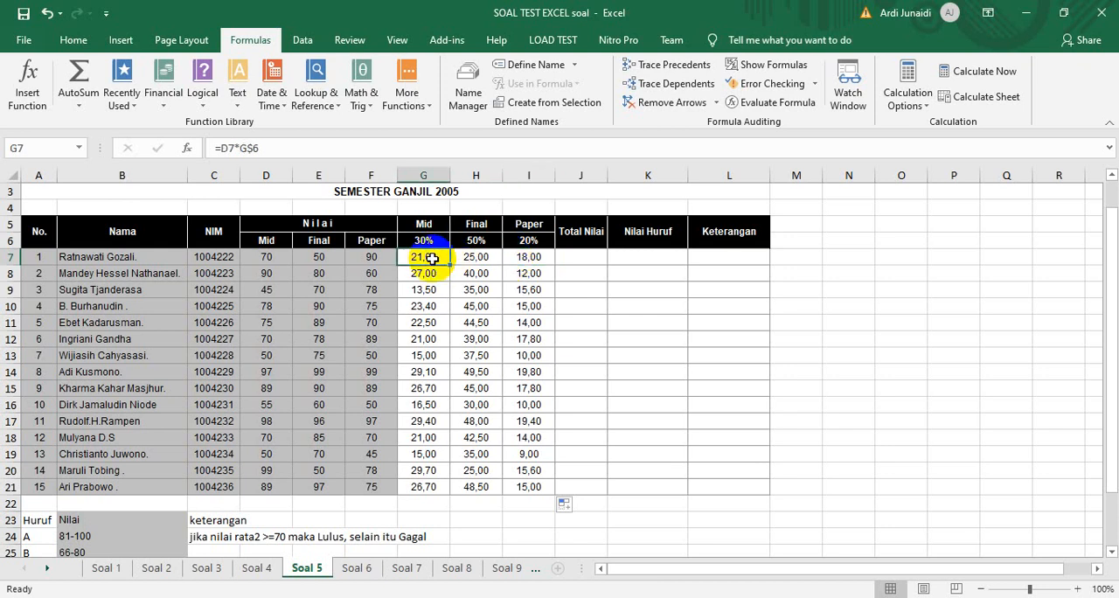
pyautogui.moveTo(448, 264)
pyautogui.mouseDown()
pyautogui.moveTo(450, 497)
pyautogui.moveTo(554, 504)
pyautogui.mouseUp()
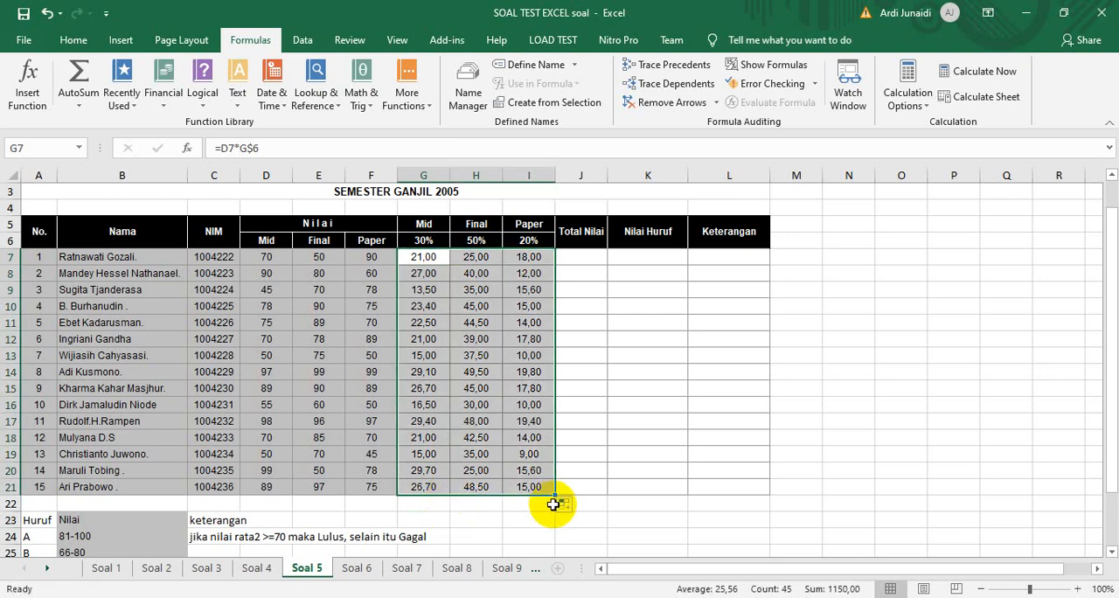
# Calculate Total Nilai in J7 with =SUM(G7:I7) and fill the formula down to J21
pyautogui.click(580, 259)
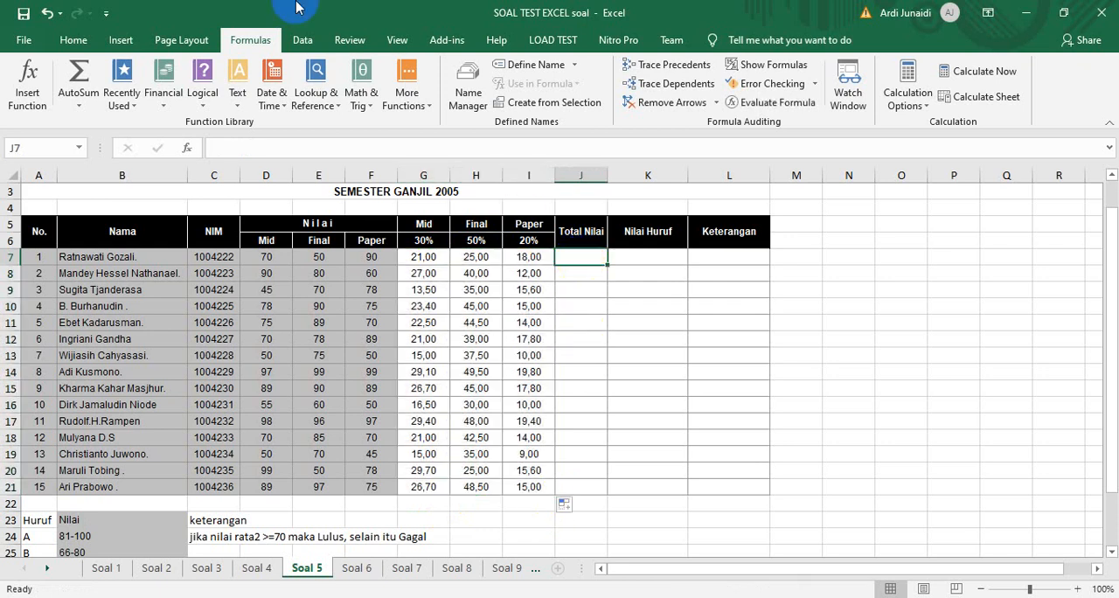
pyautogui.click(79, 96)
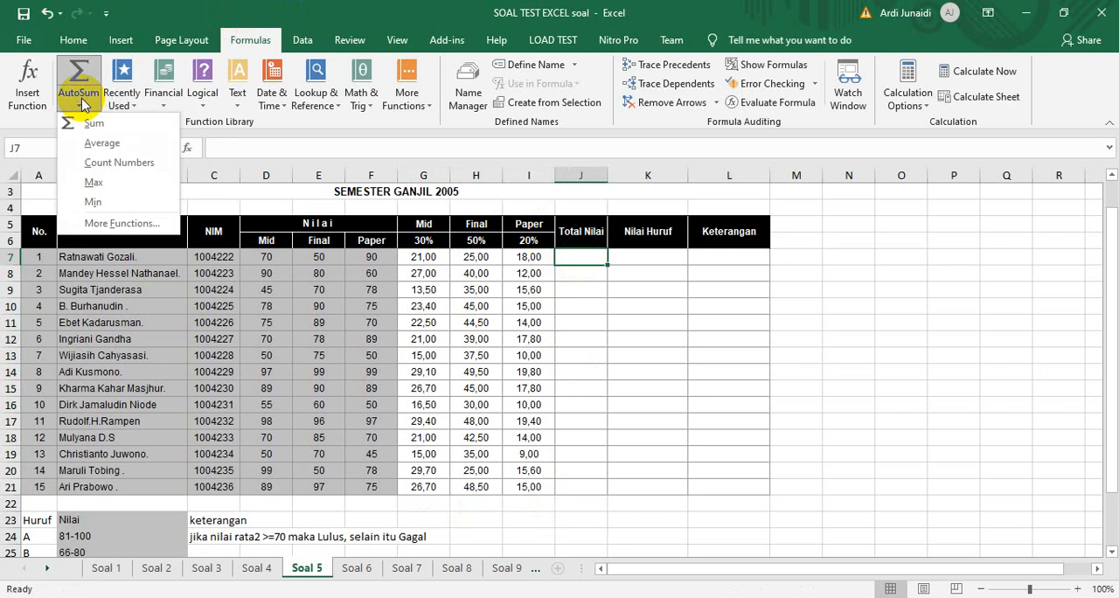
pyautogui.click(90, 124)
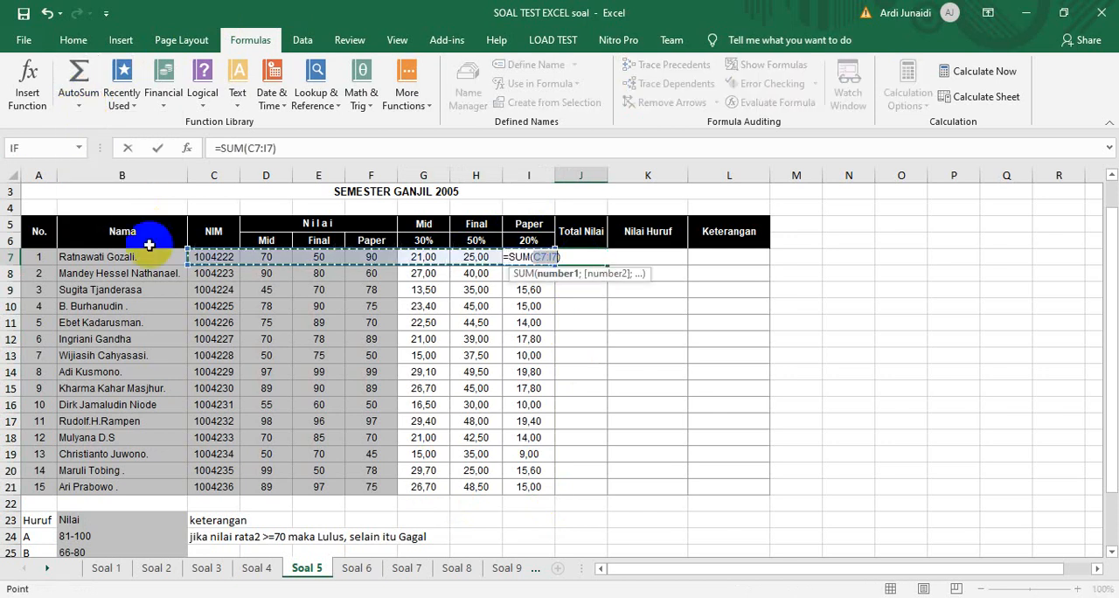
pyautogui.click(422, 257)
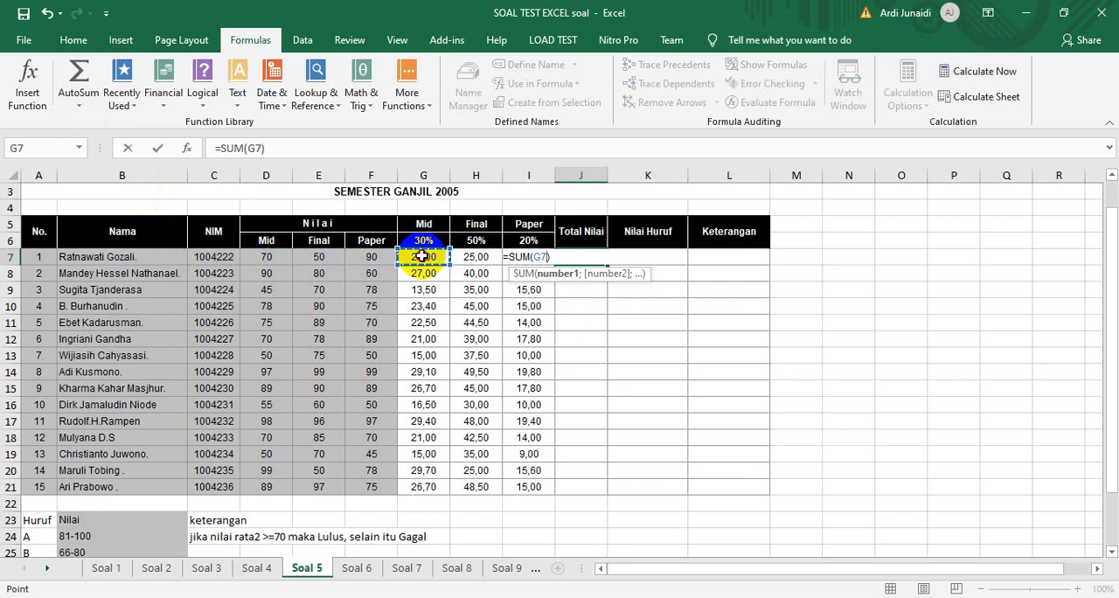
pyautogui.moveTo(422, 256); pyautogui.dragTo(535, 257)
pyautogui.press('Return')
pyautogui.click(578, 260)
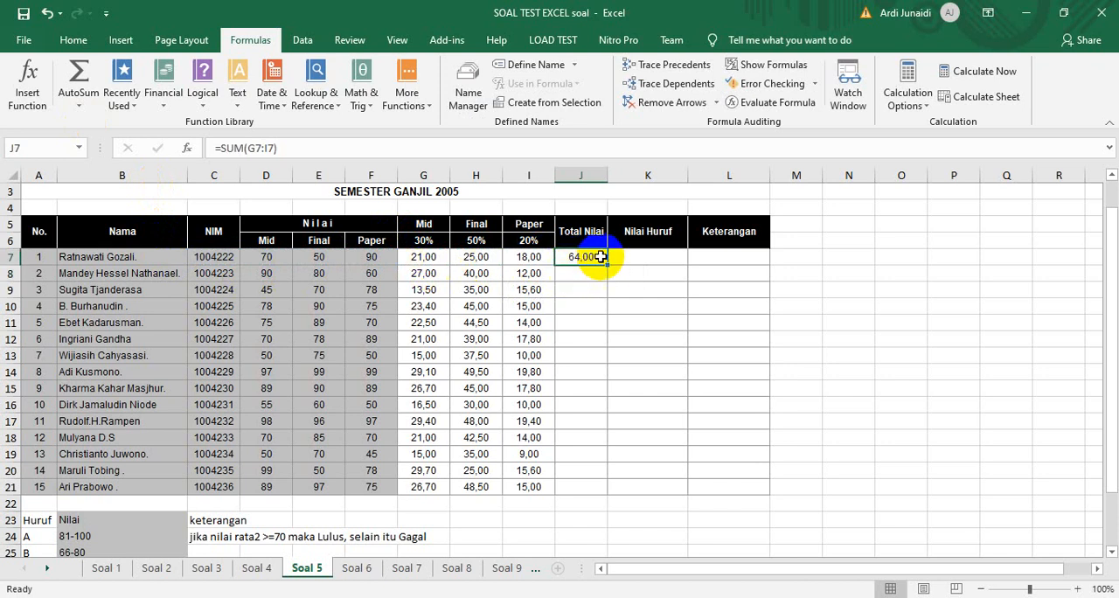
pyautogui.doubleClick(608, 263)
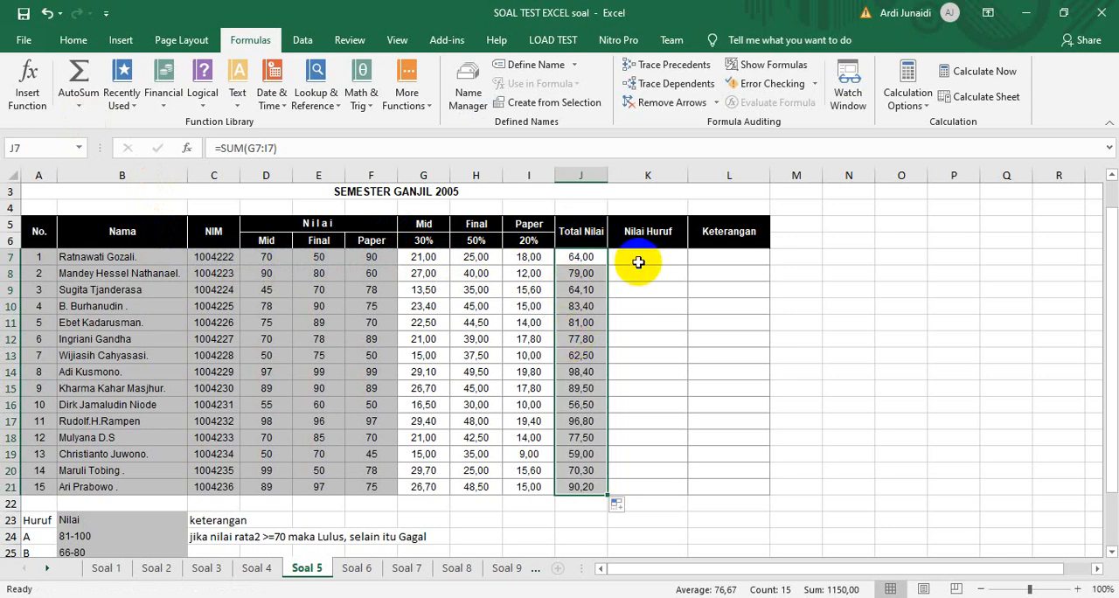
# Examine the Huruf and Nilai grade ranges below the table and the available logical functions for K7
pyautogui.moveTo(1108, 247); pyautogui.dragTo(1103, 289)
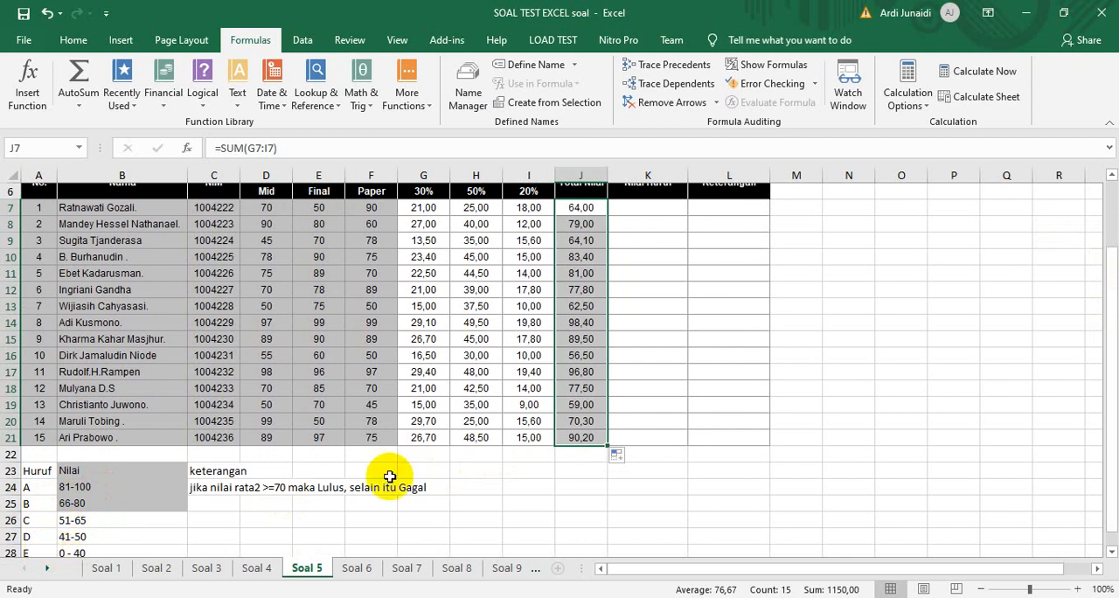
pyautogui.click(660, 212)
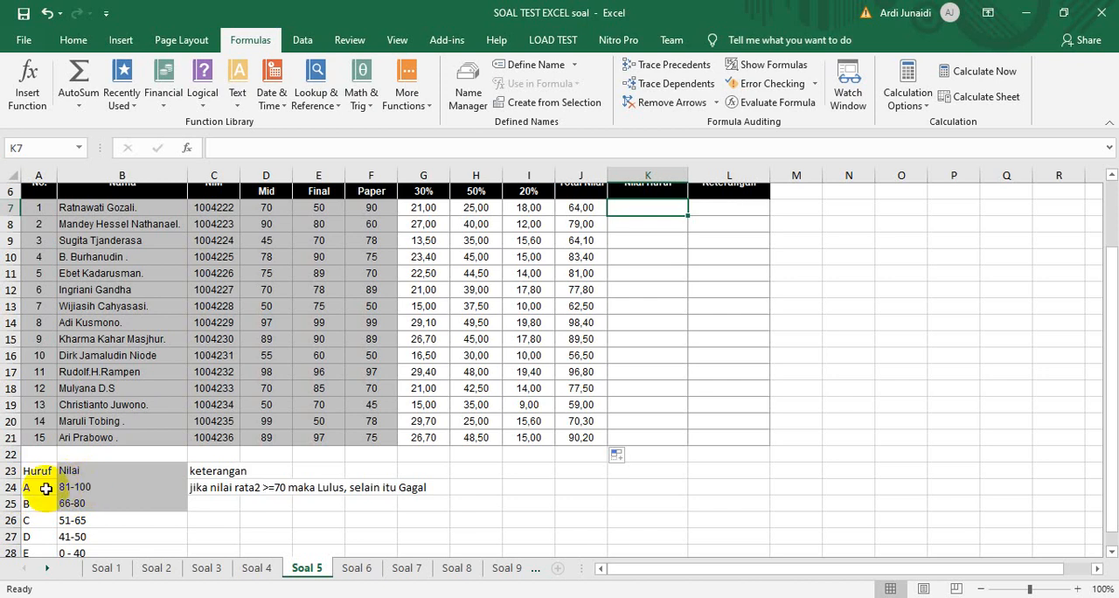
pyautogui.click(64, 486)
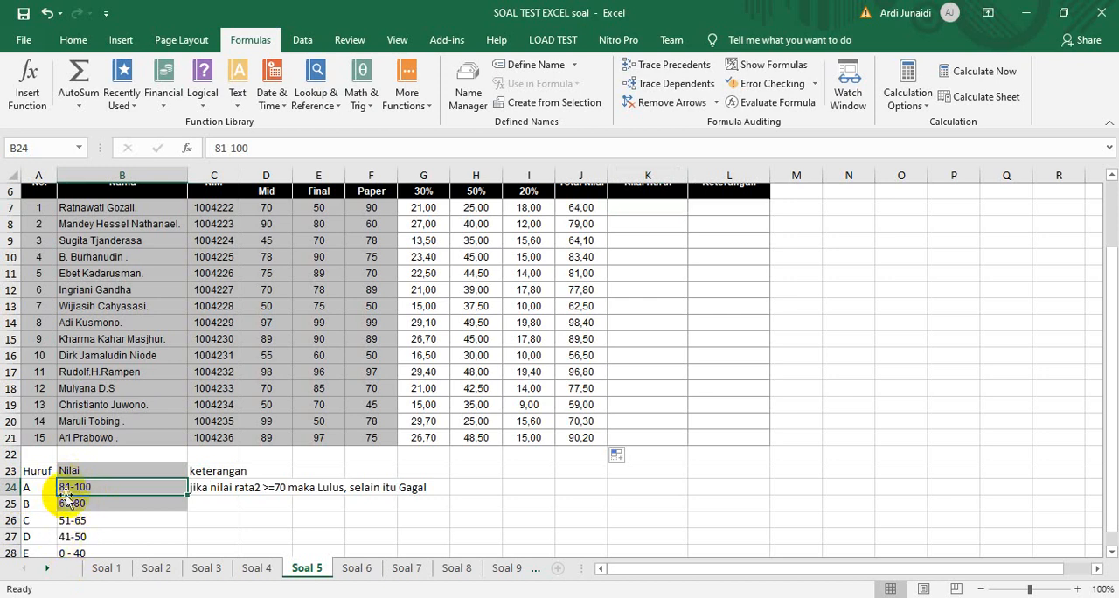
pyautogui.click(627, 213)
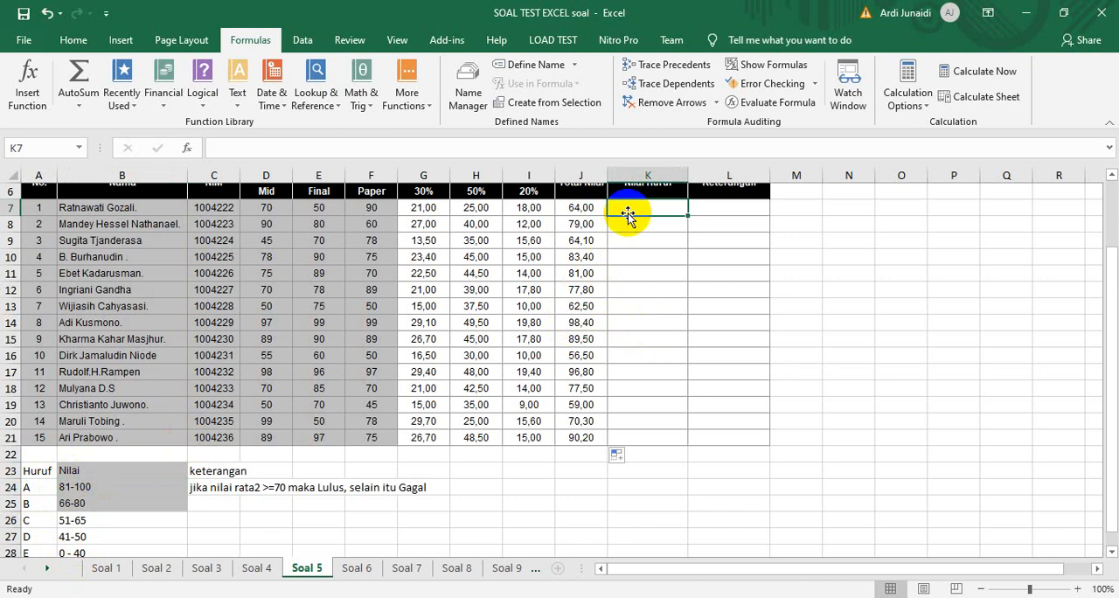
pyautogui.click(202, 96)
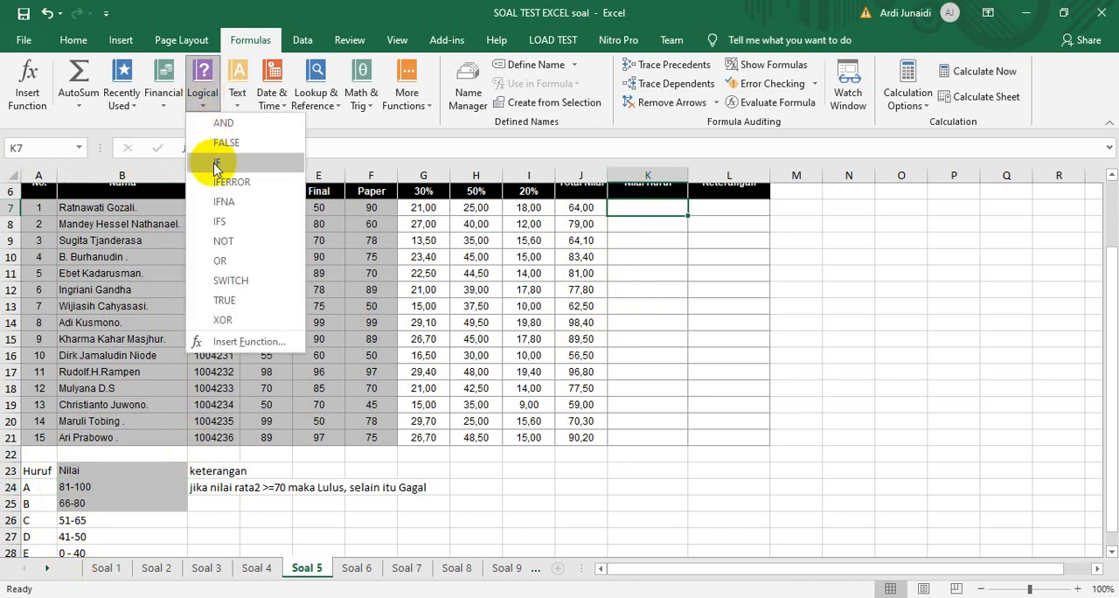
pyautogui.click(723, 262)
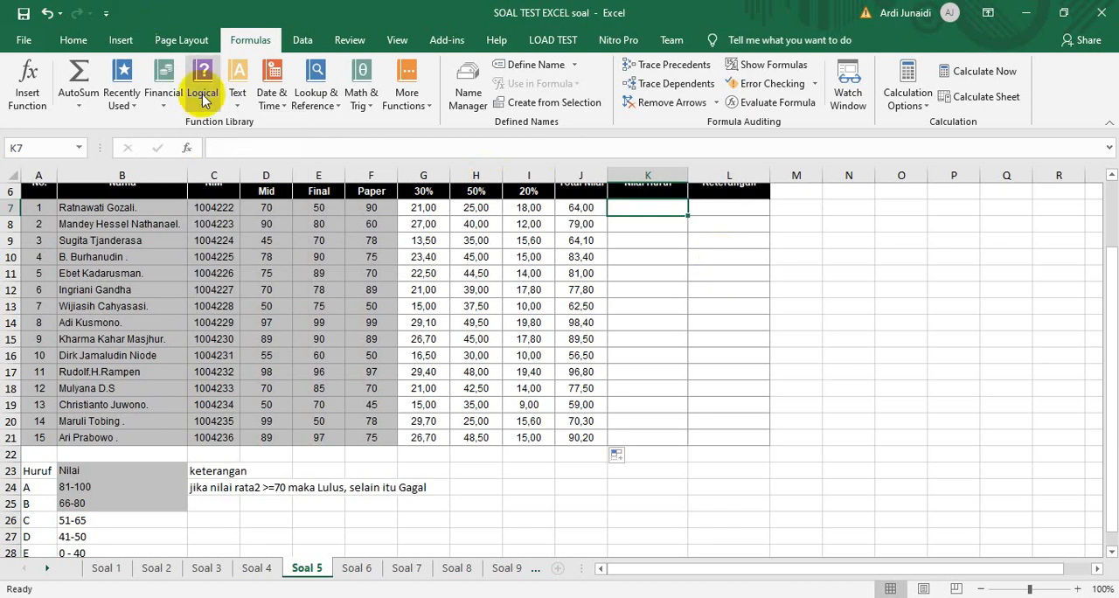
# Begin an IF formula in K7 that returns "A" when J7>80
pyautogui.write('=if')
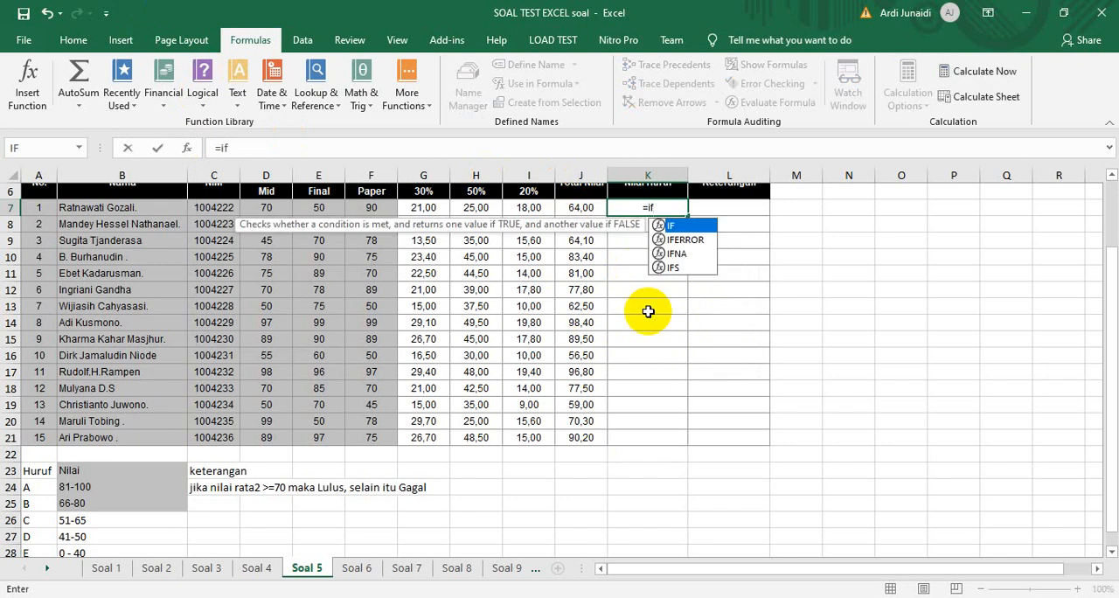
pyautogui.write('(')
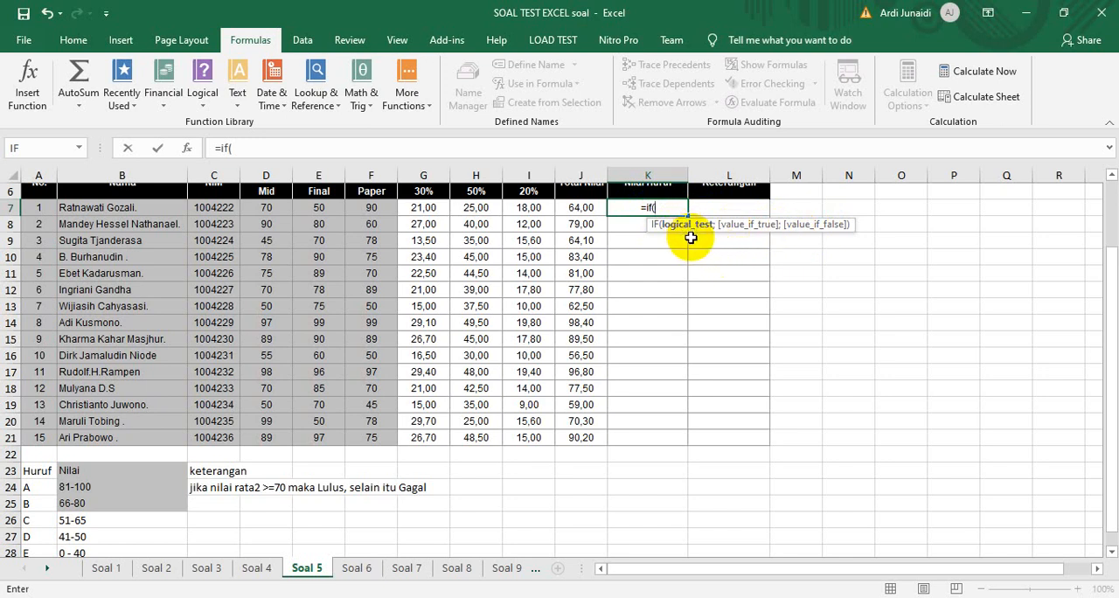
pyautogui.click(1109, 174)
pyautogui.click(589, 226)
pyautogui.click(651, 221)
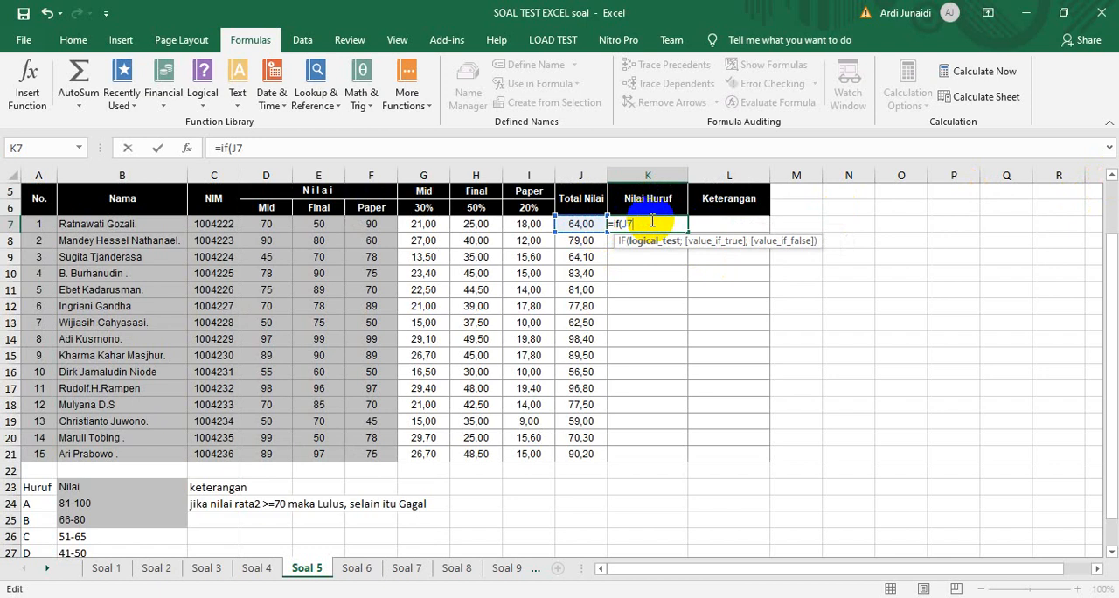
pyautogui.write('>80')
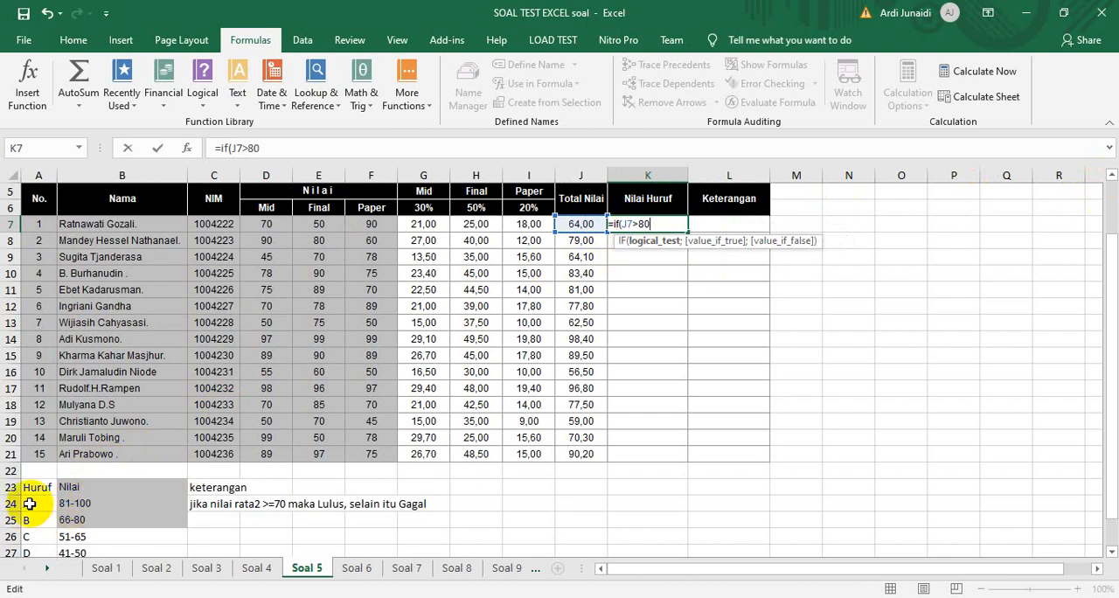
pyautogui.write(';')
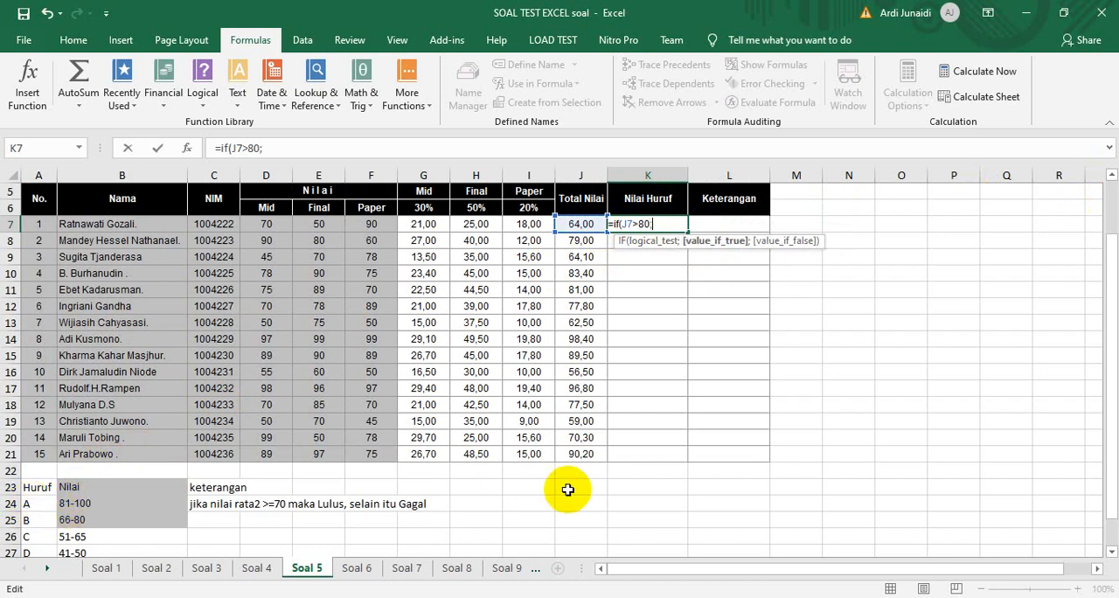
pyautogui.write('"A";')
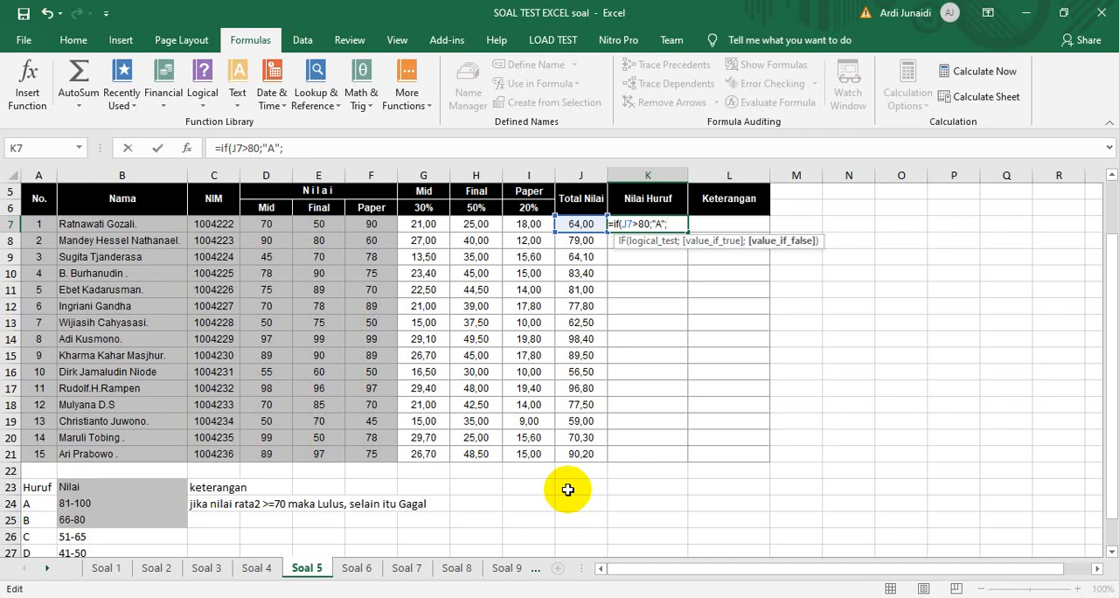
# Nest a second IF in the K7 formula that returns "B" when J7>65
pyautogui.click(644, 225)
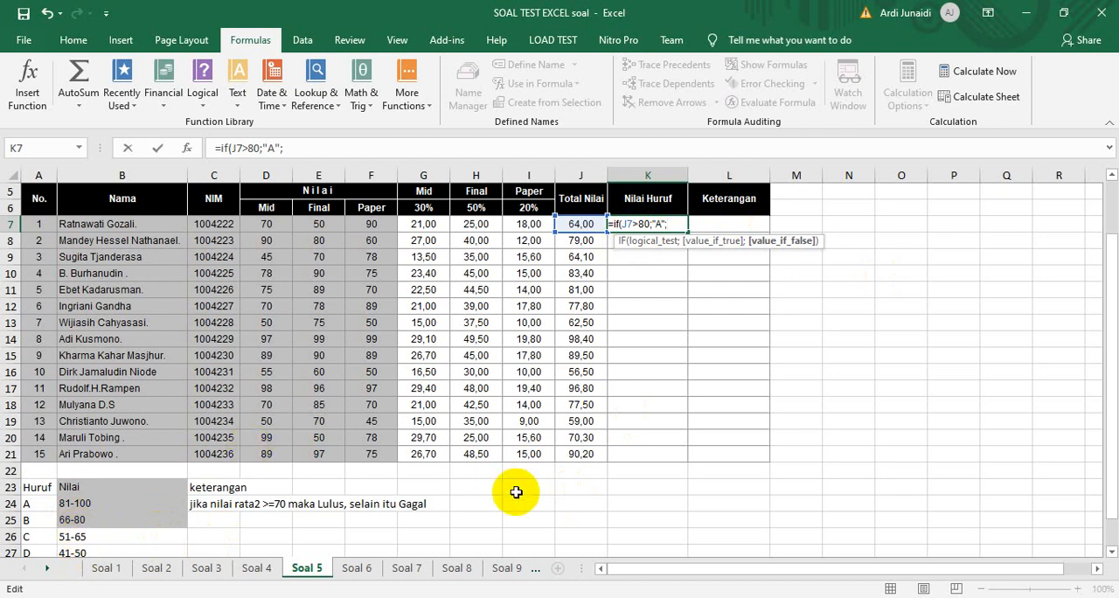
pyautogui.write('if(')
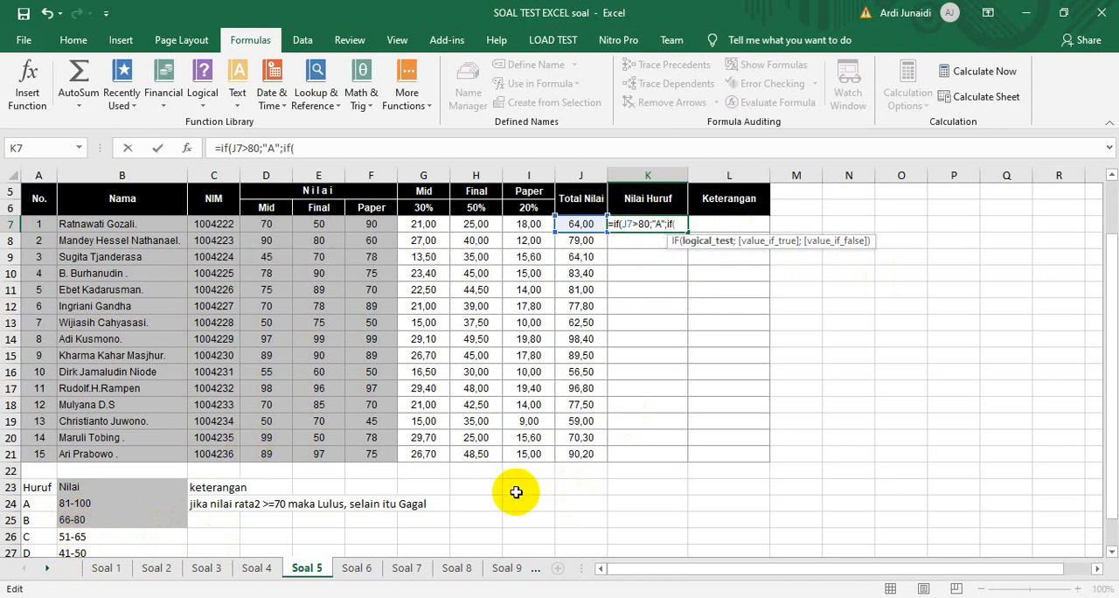
pyautogui.click(570, 225)
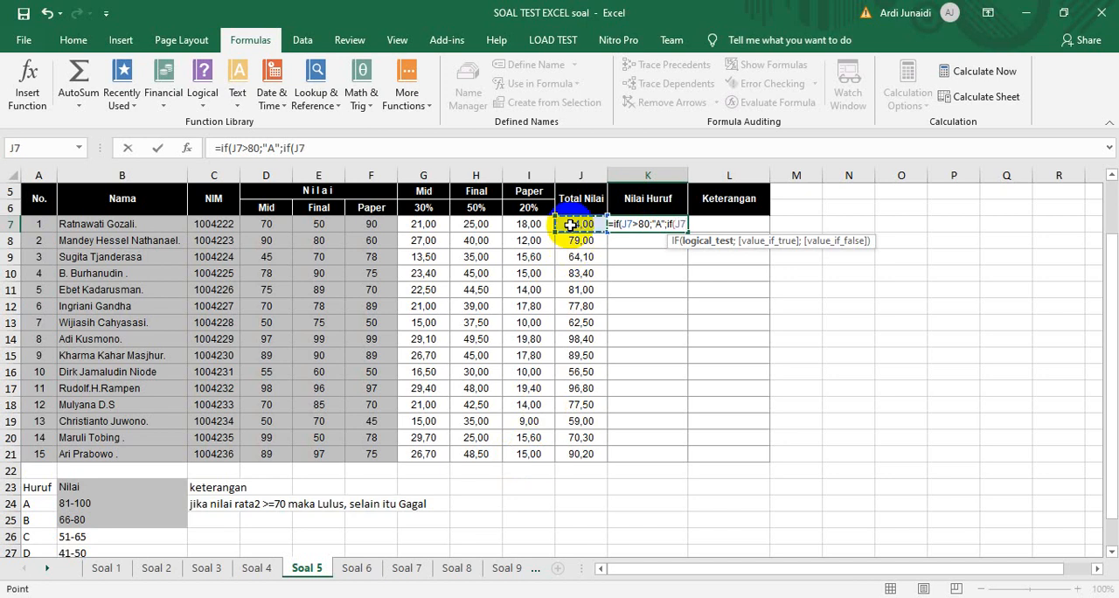
pyautogui.write('>')
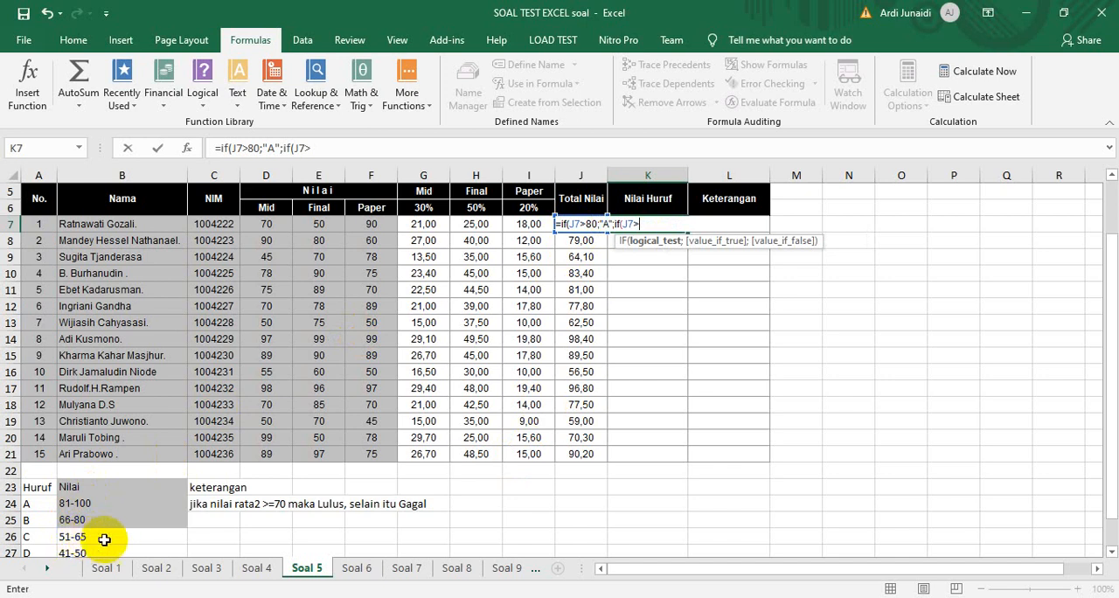
pyautogui.write('6')
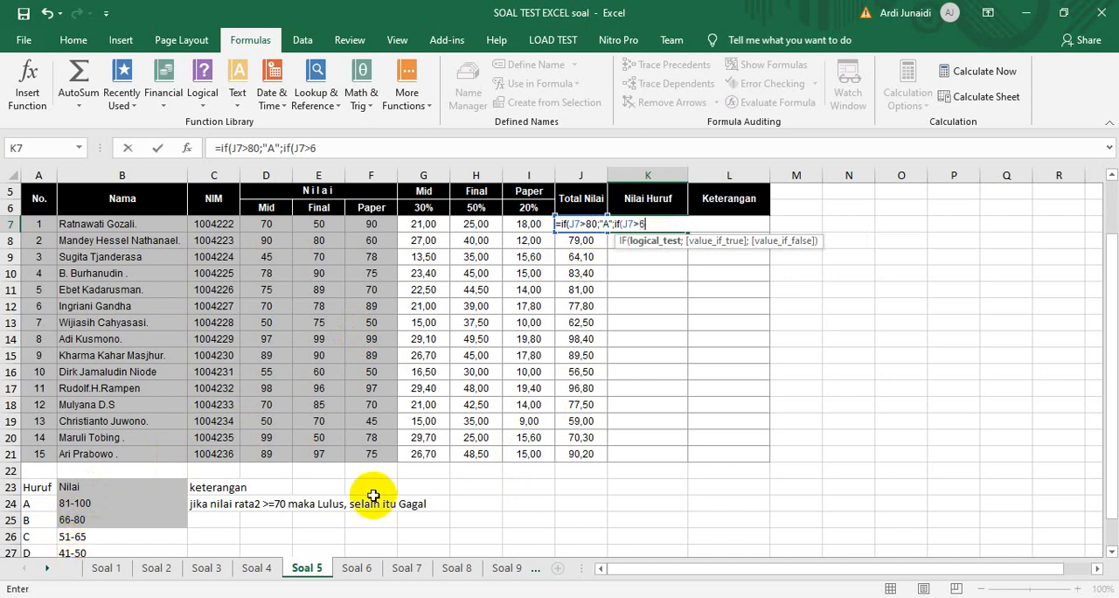
pyautogui.write('5;')
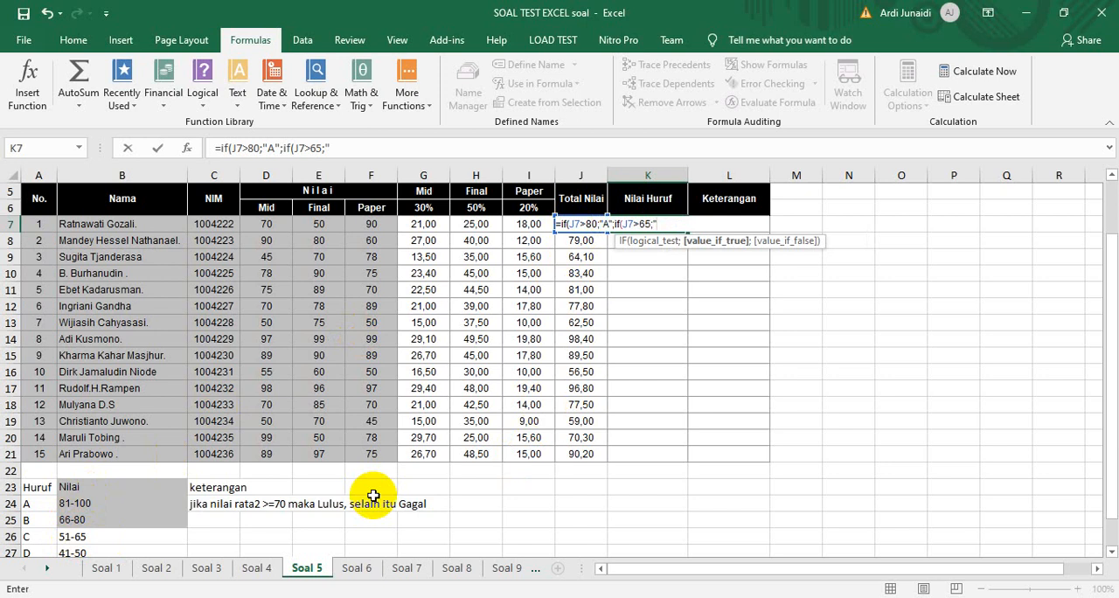
pyautogui.write('"B";')
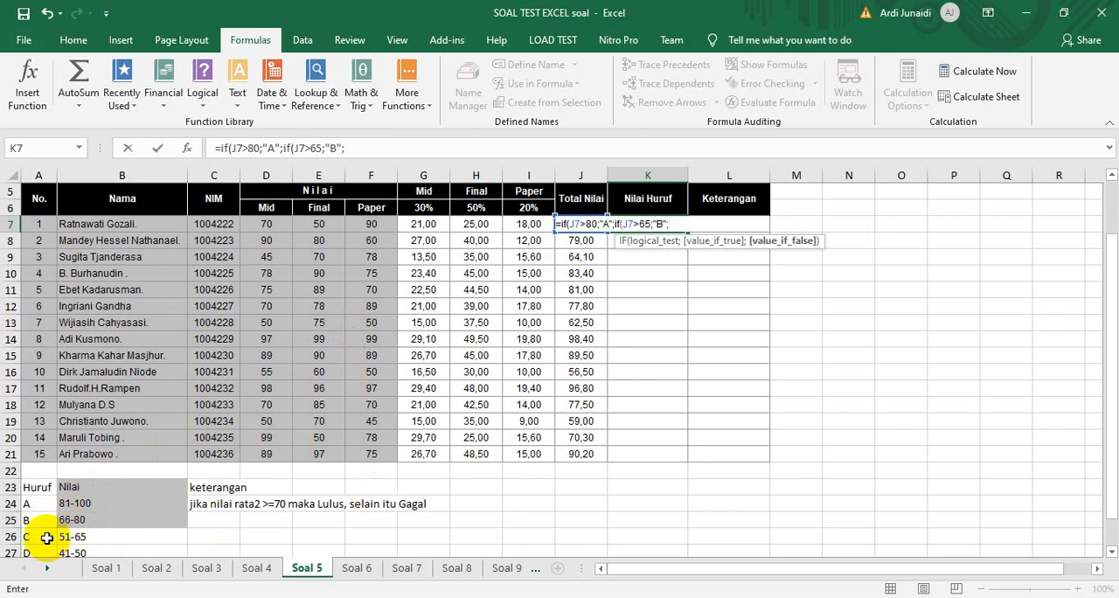
pyautogui.write('if(')
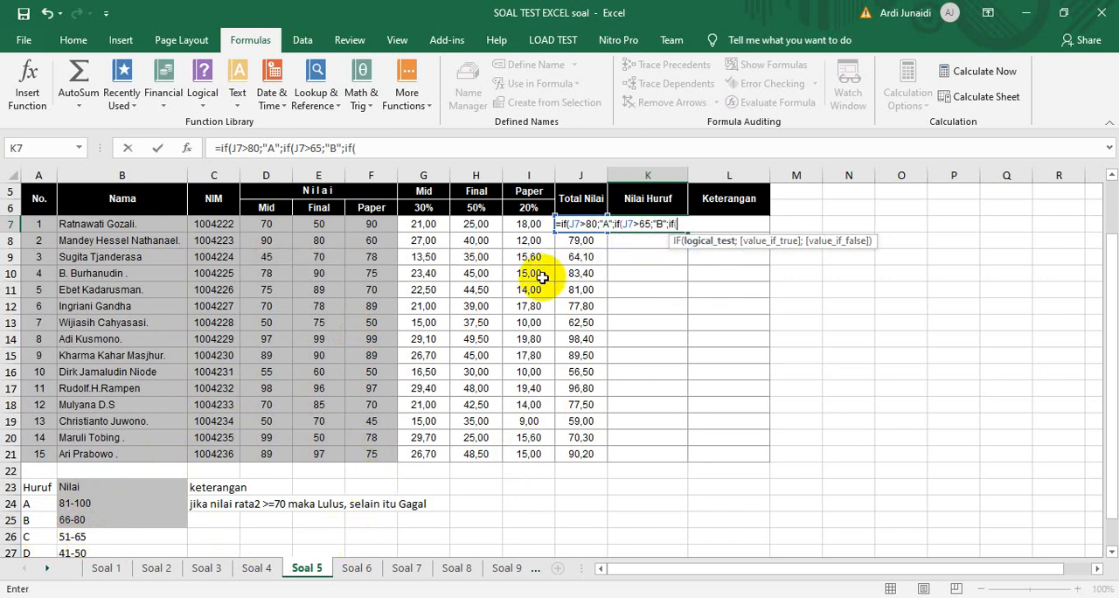
pyautogui.write('J7>')
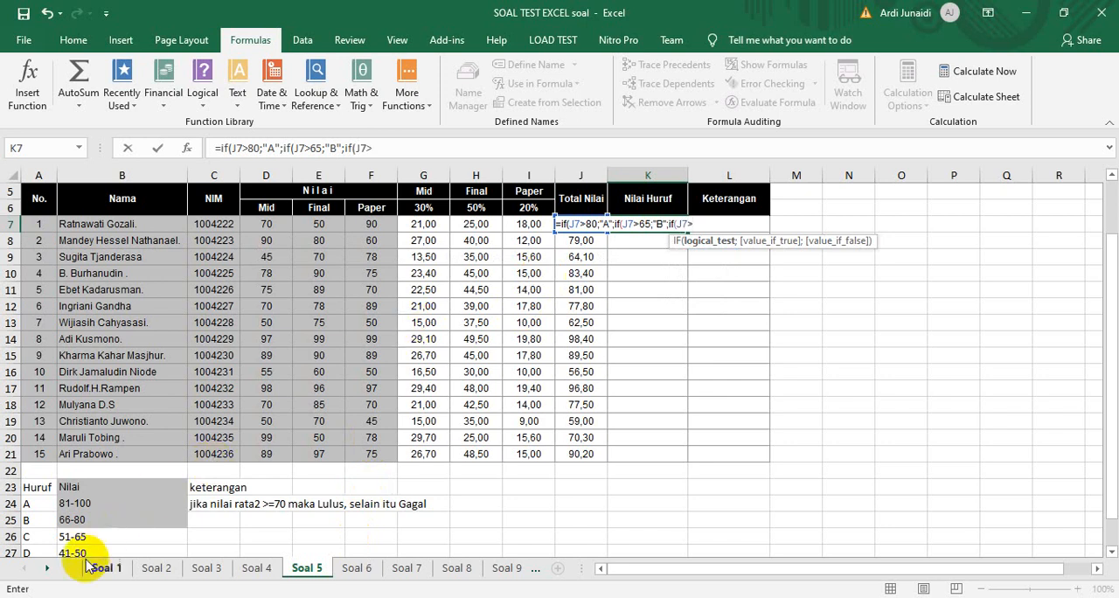
pyautogui.write('5')
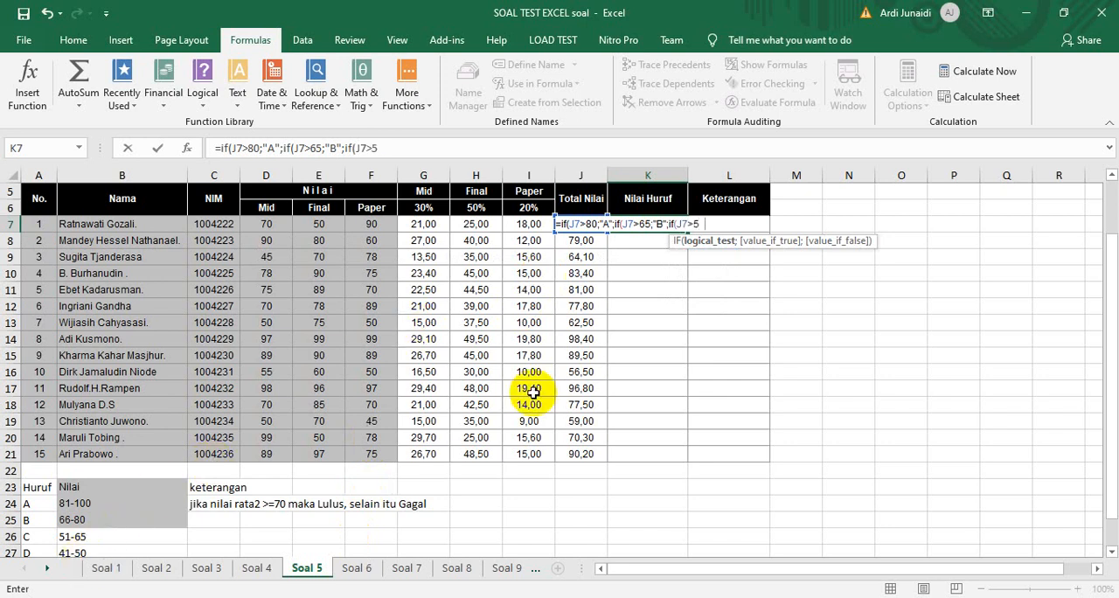
pyautogui.write('0;c')
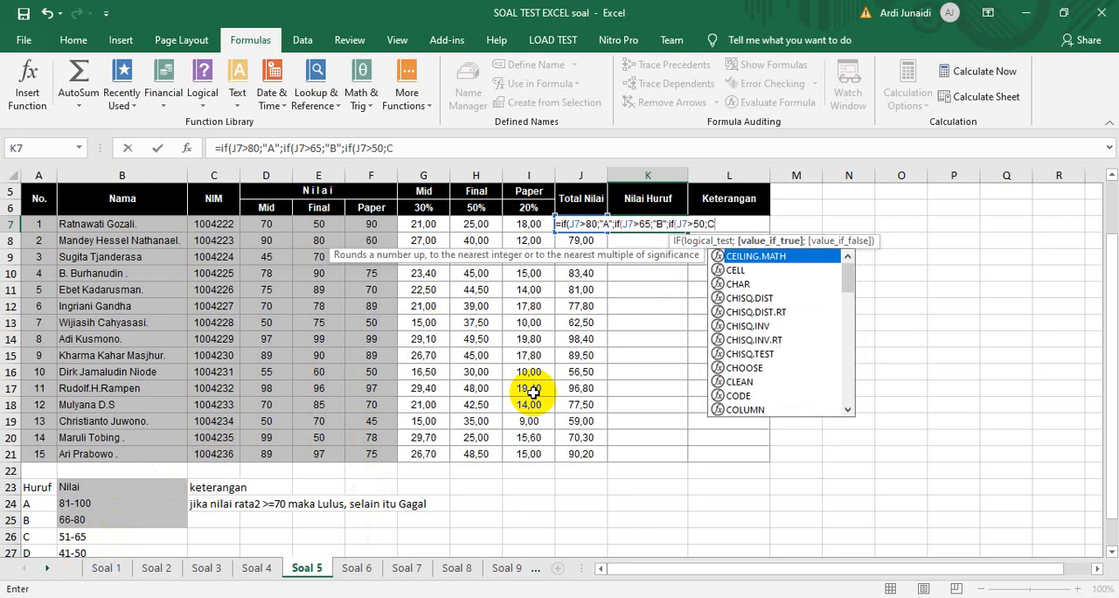
# Nest a third IF in the K7 formula that returns "C" when J7>50
pyautogui.press('BackSpace')
pyautogui.write('"C')
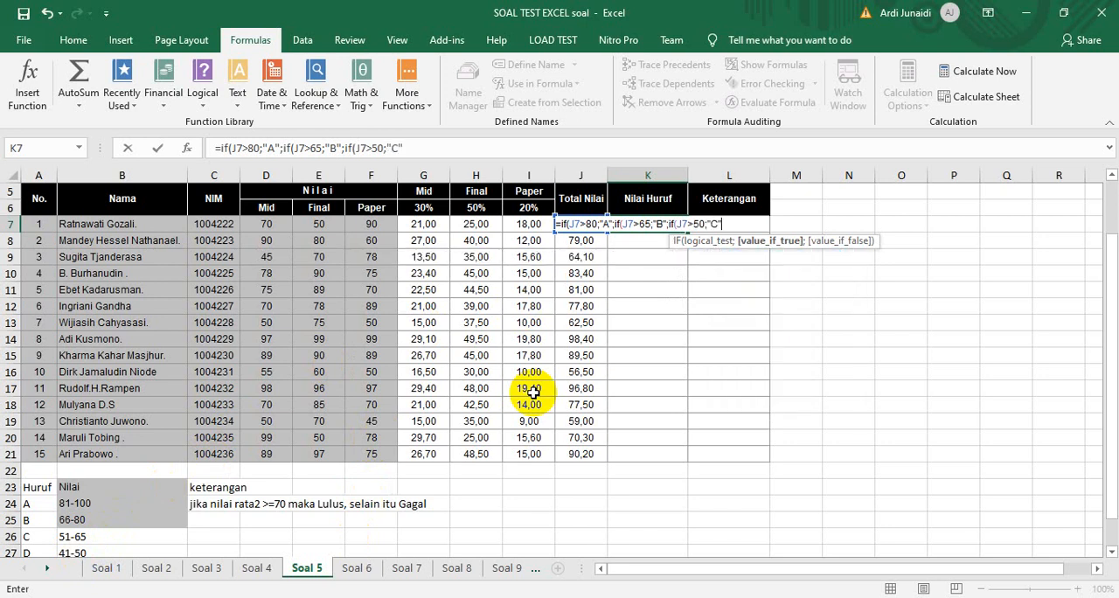
pyautogui.write('";if(')
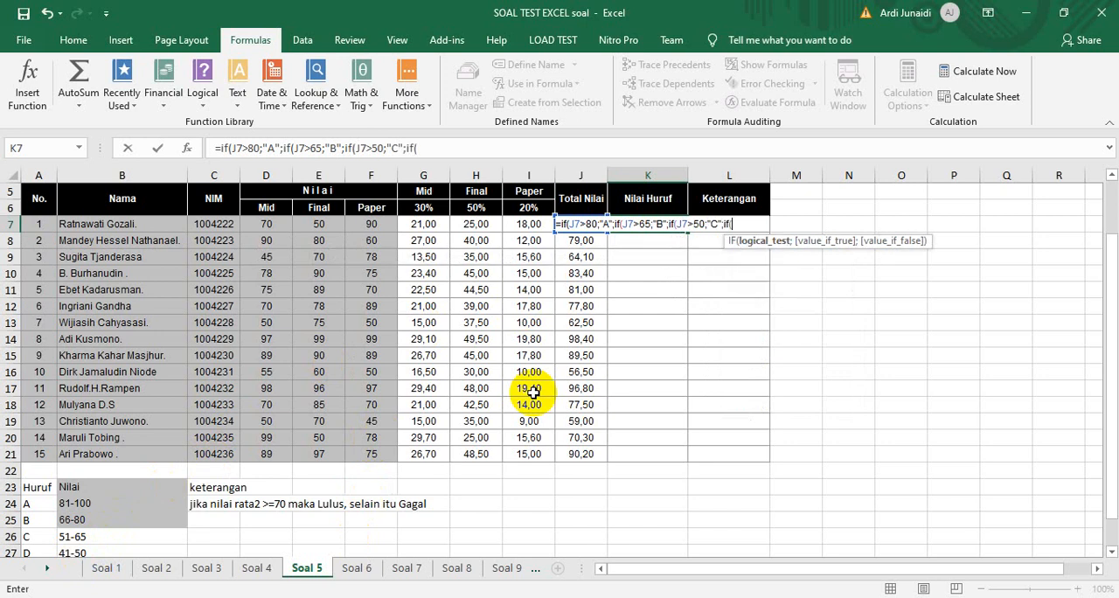
pyautogui.write('J7')
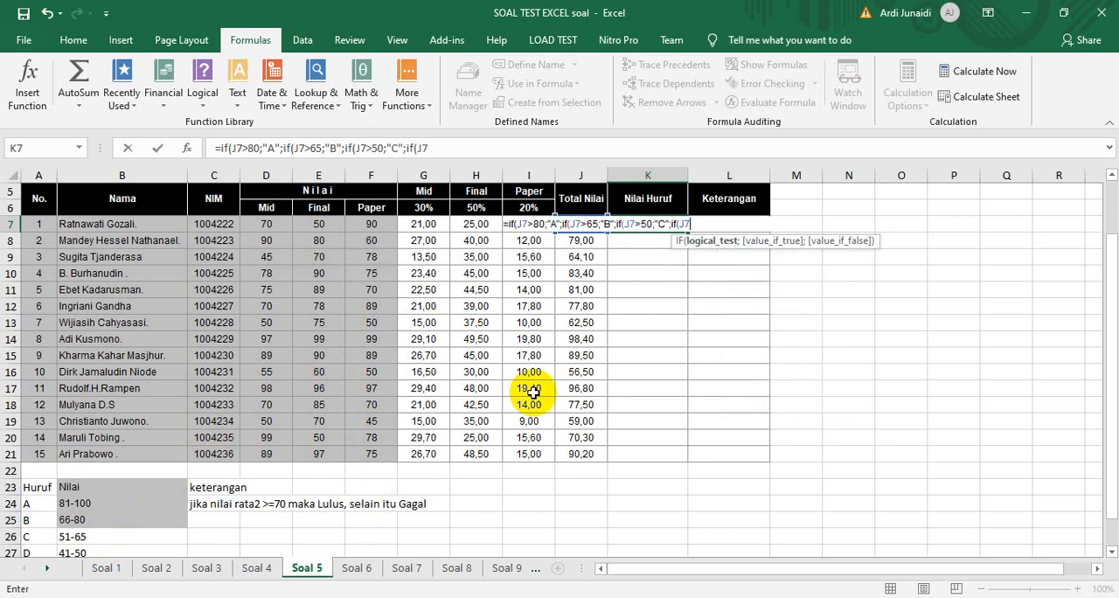
pyautogui.write('>40;D')
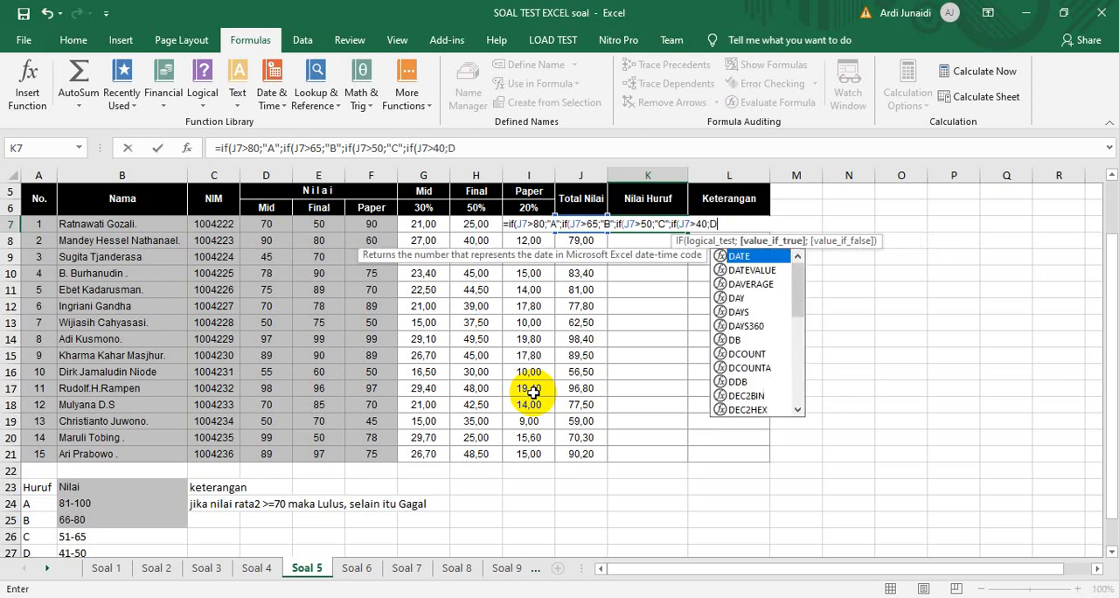
# Nest a fourth IF in the K7 formula that returns "D" when J7>40 and "E" otherwise
pyautogui.press('BackSpace')
pyautogui.write('"D";"E"')
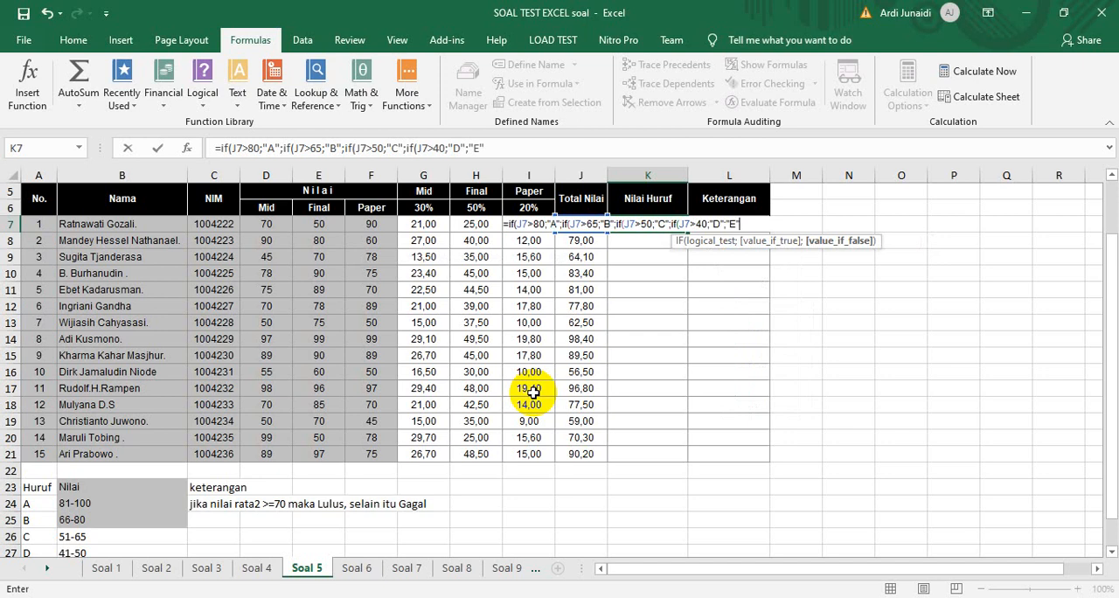
# Close the four nested IFs in K7, enter the formula and fill it down the Nilai Huruf column to K21
pyautogui.write('))))')
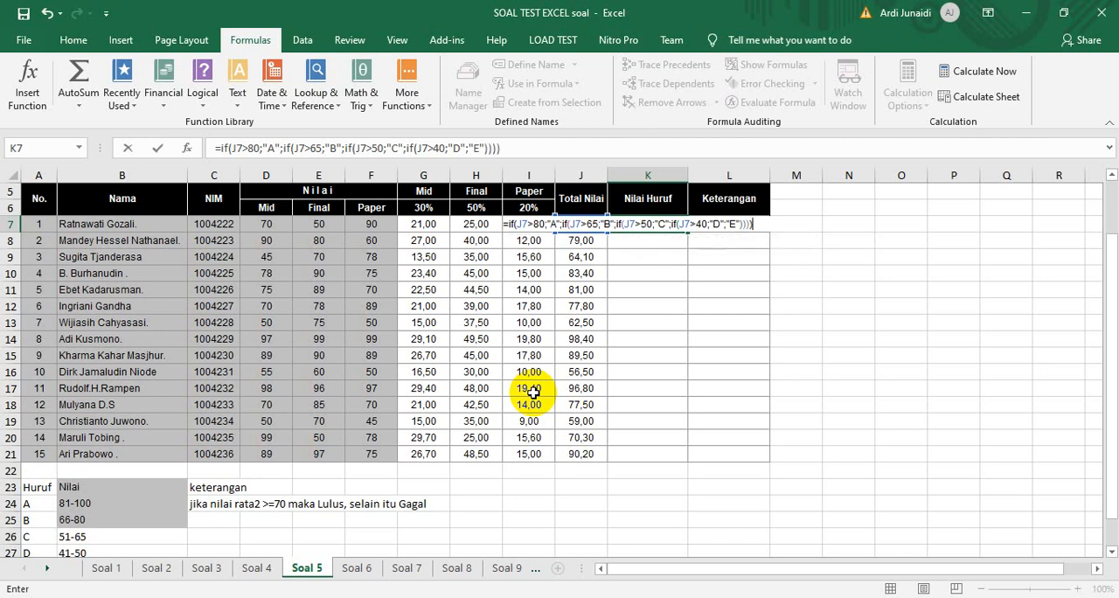
pyautogui.press('Return')
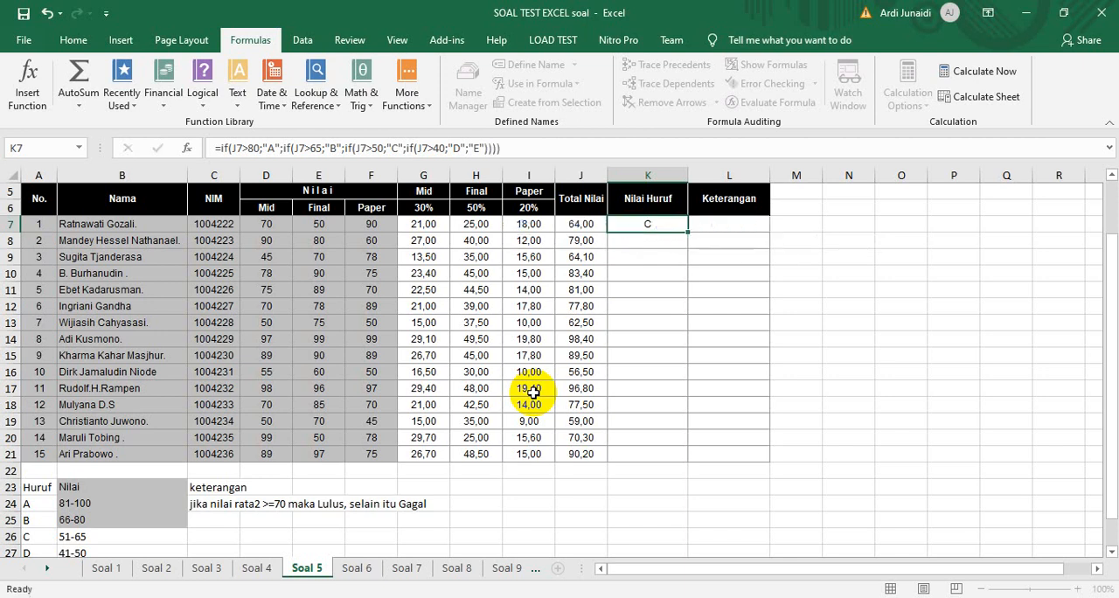
pyautogui.click(659, 222)
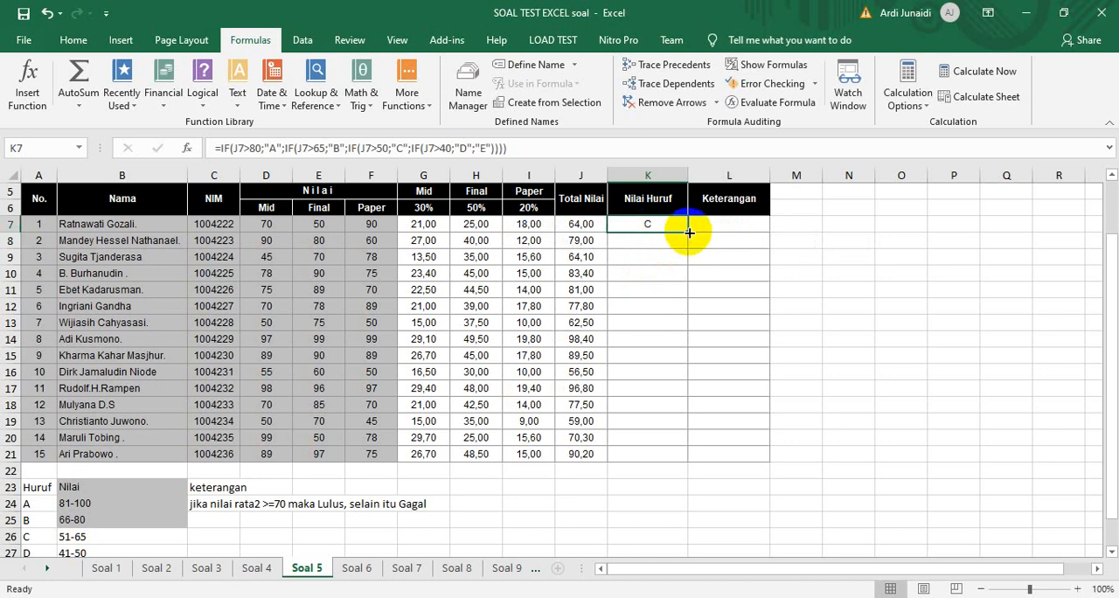
pyautogui.doubleClick(688, 232)
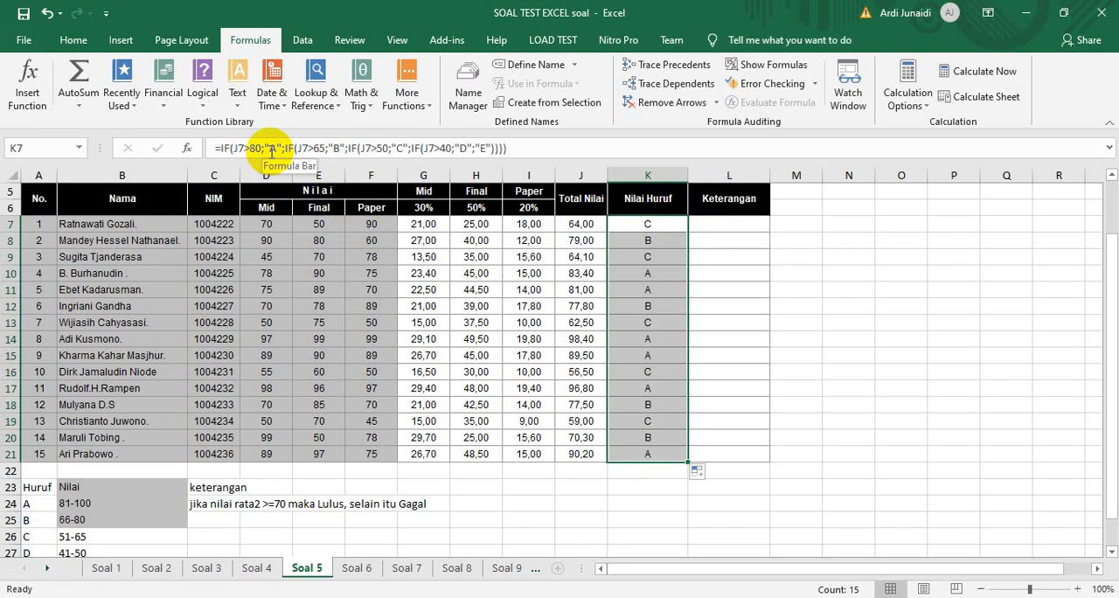
# Clear the Nilai Huruf formulas from K7:K20
pyautogui.click(635, 226)
pyautogui.moveTo(635, 225); pyautogui.dragTo(649, 435)
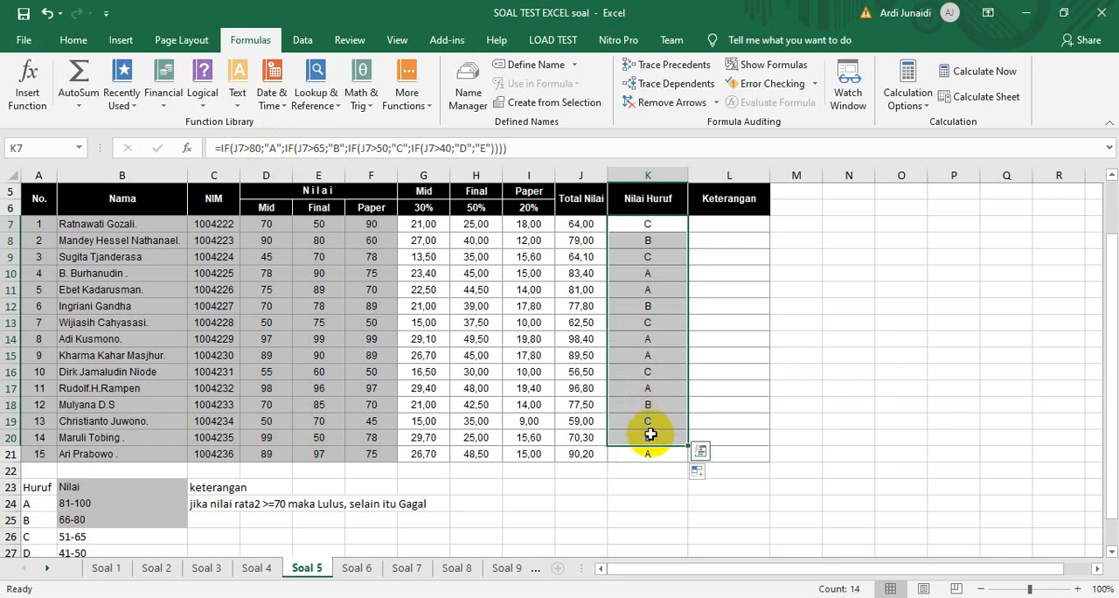
pyautogui.press('Delete')
# Start an IF formula in K7 that returns "E" when J7<41
pyautogui.click(644, 224)
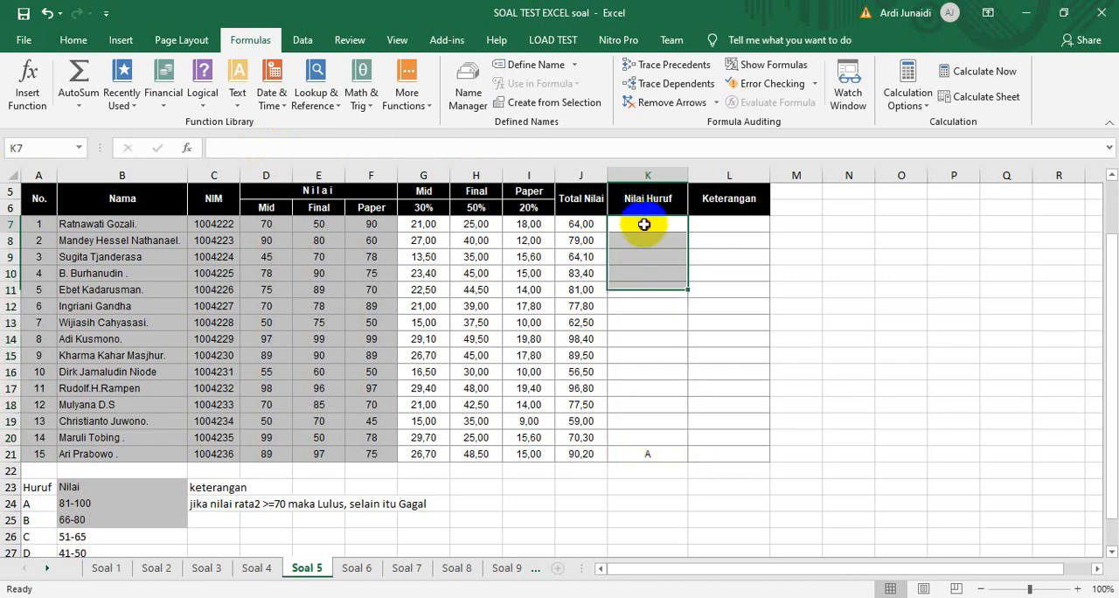
pyautogui.write('=if(')
pyautogui.click(579, 224)
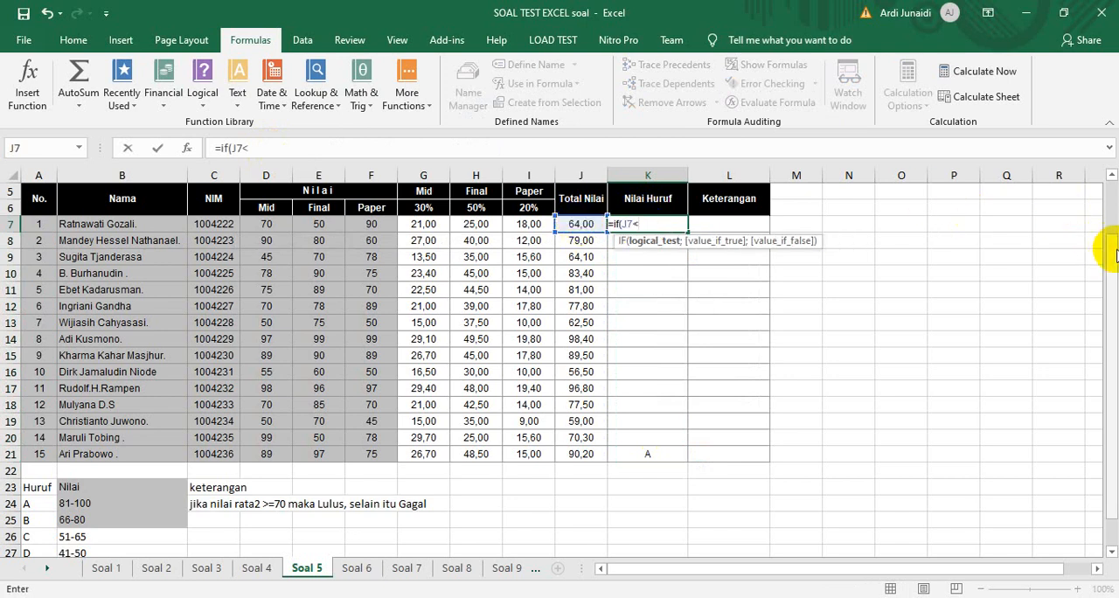
pyautogui.click(1110, 549)
pyautogui.click(1110, 549)
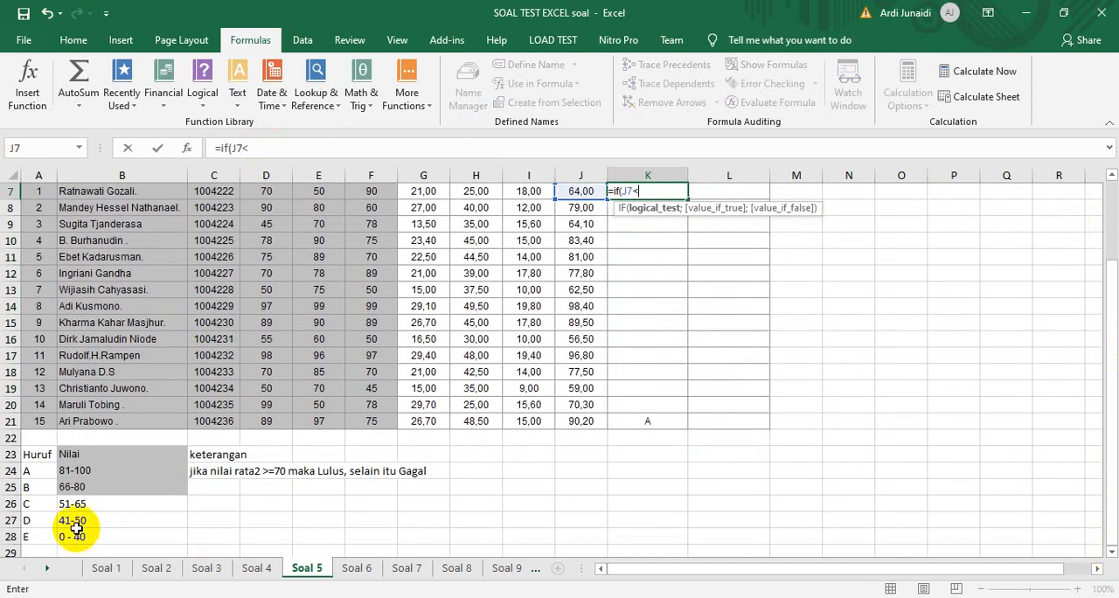
pyautogui.write('41')
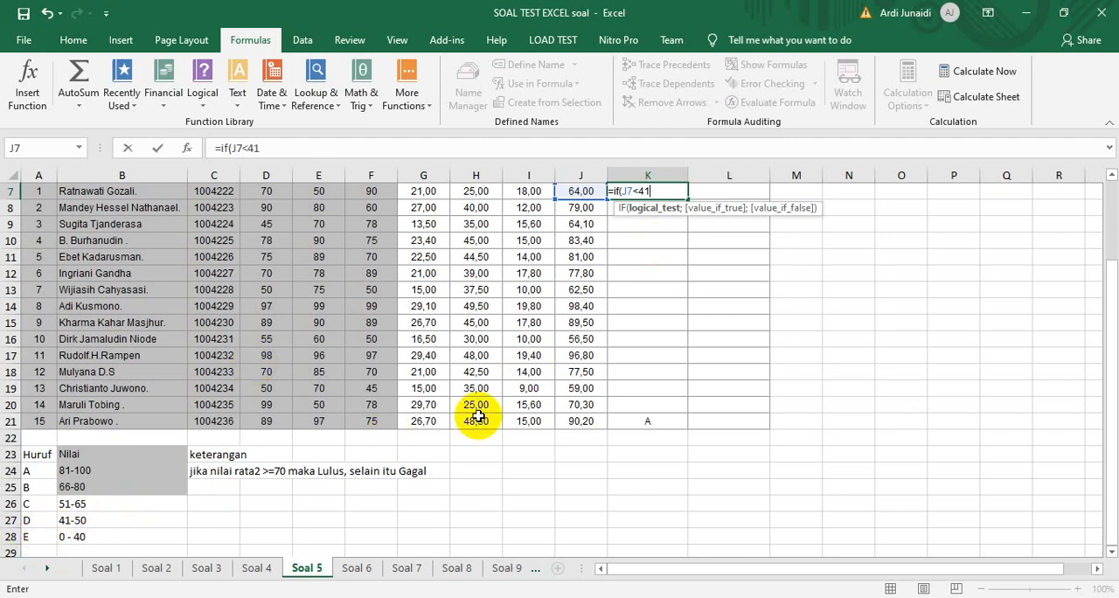
pyautogui.write(';"E"')
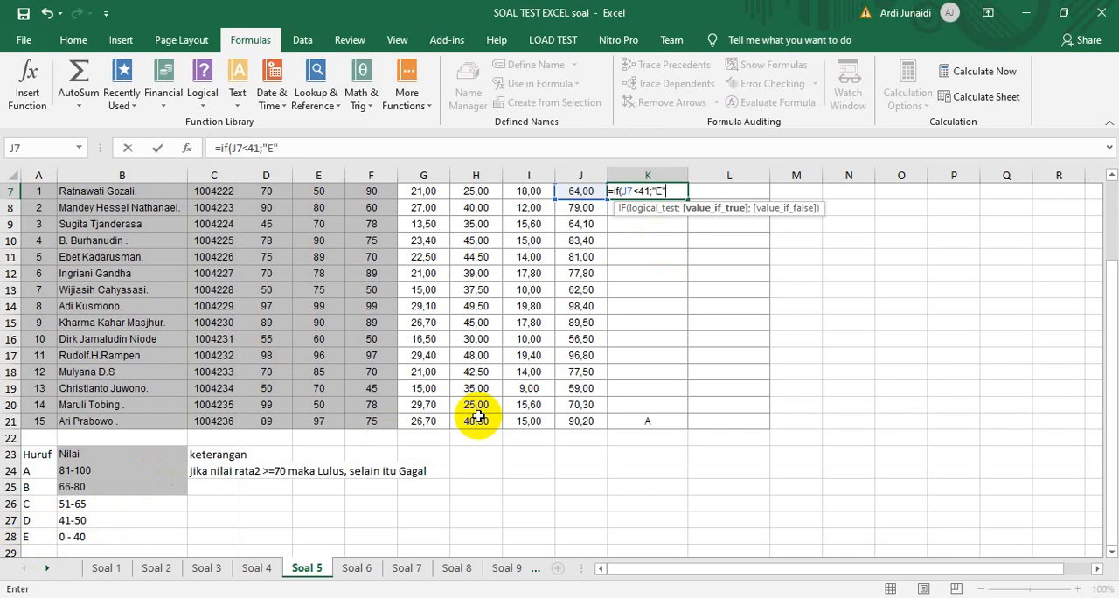
pyautogui.write(';')
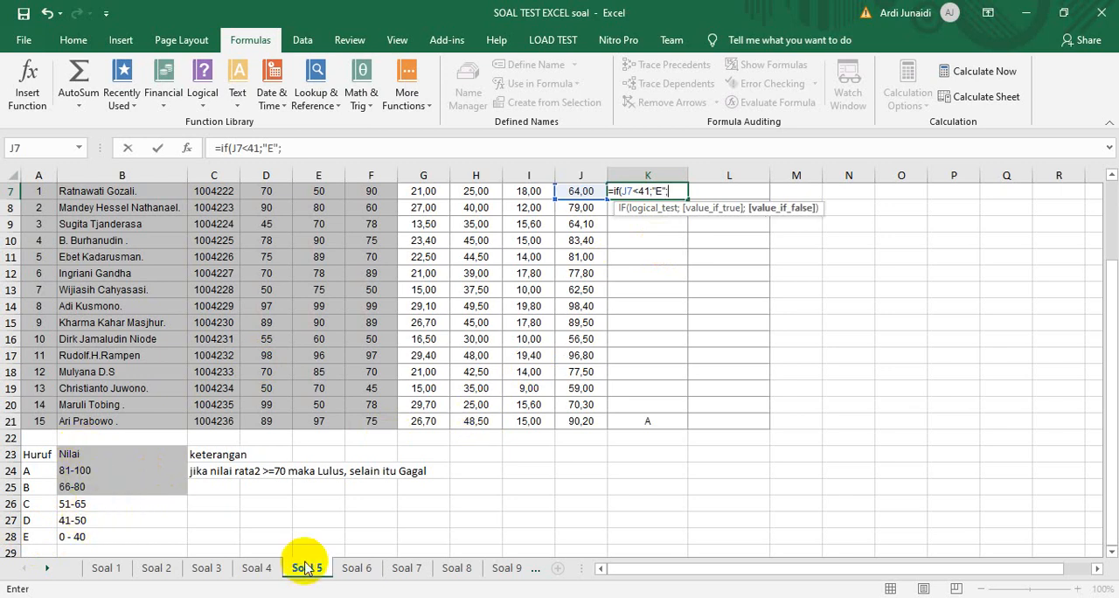
pyautogui.write('if(')
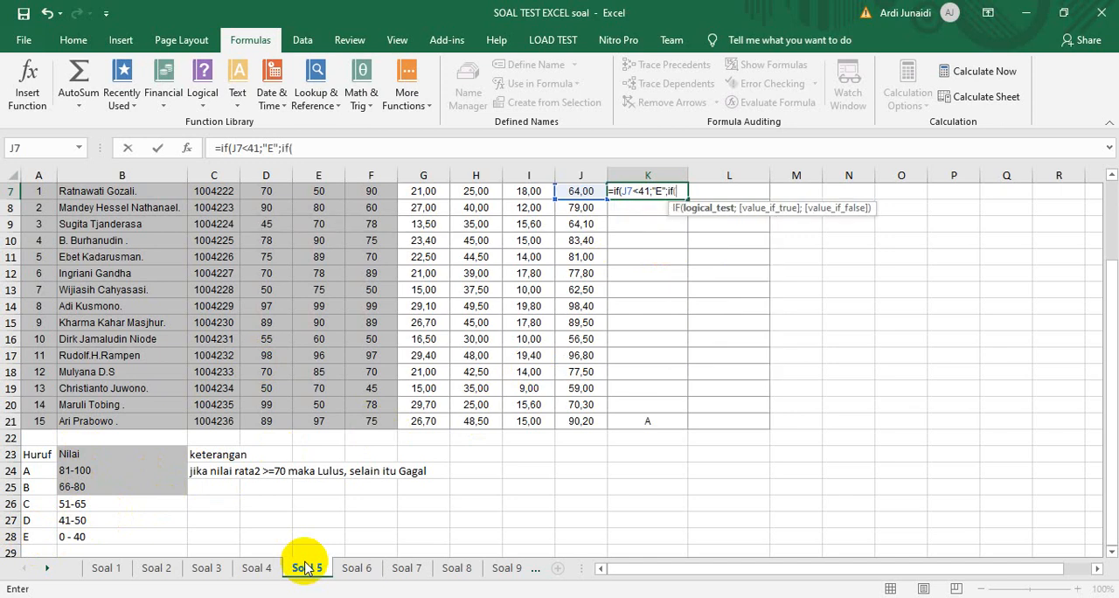
pyautogui.write('J7<')
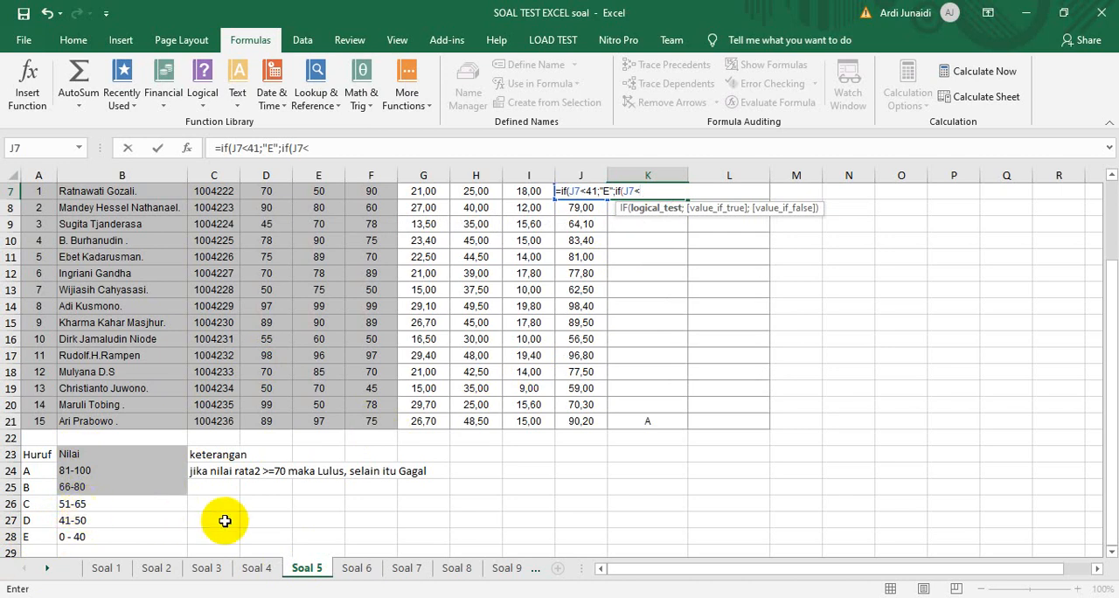
pyautogui.write('51;')
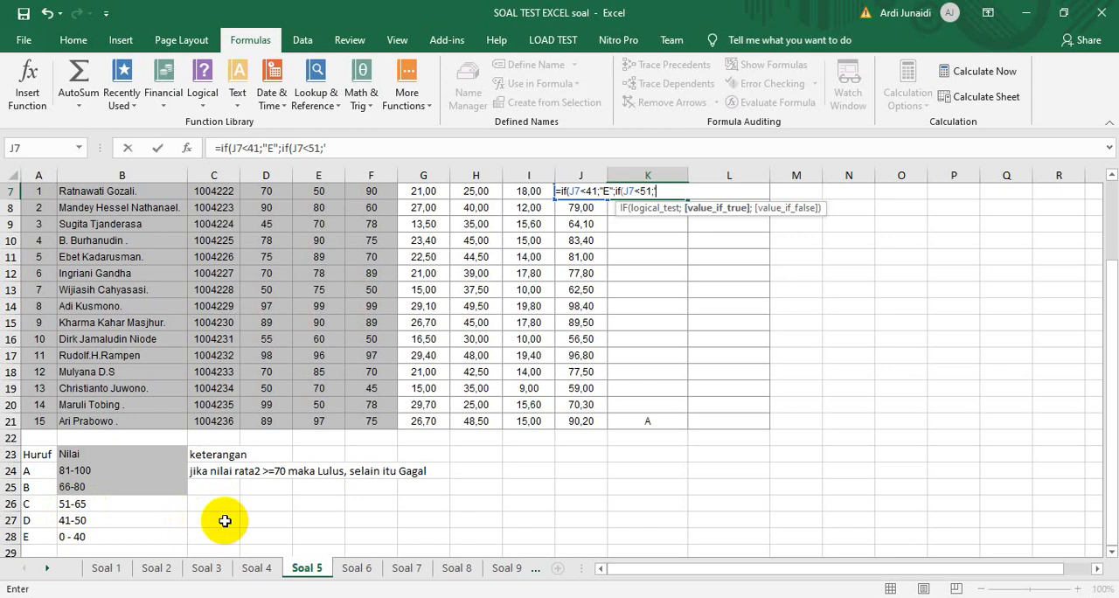
pyautogui.write("'d")
# Nest a second IF in the K7 formula that returns "D" when J7<51
pyautogui.press('BackSpace')
pyautogui.press('BackSpace')
pyautogui.write('"D";if(')
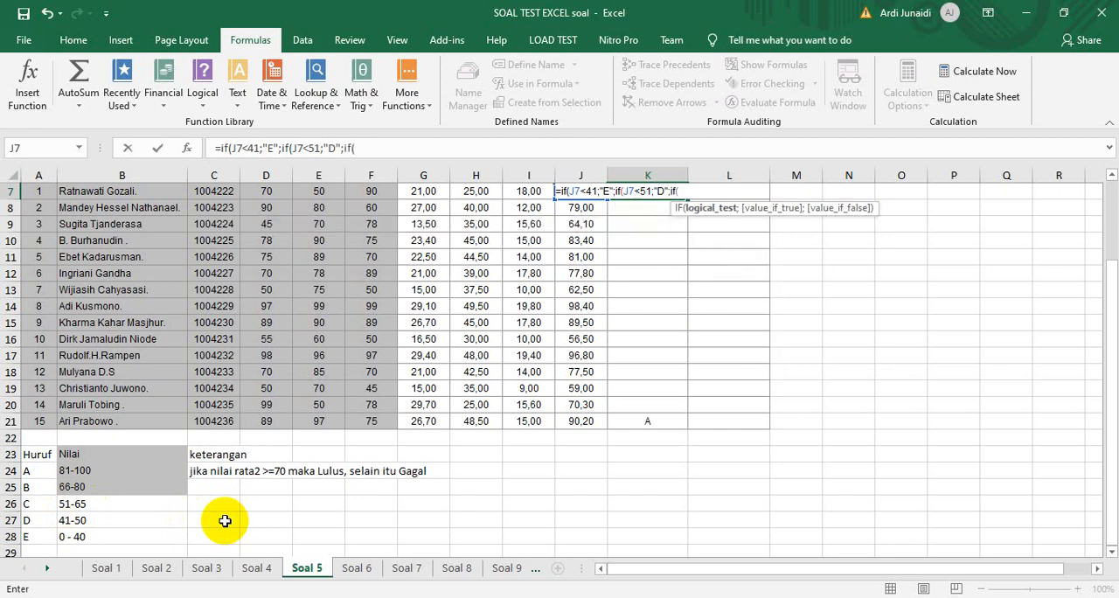
pyautogui.write('j7<66;"C')
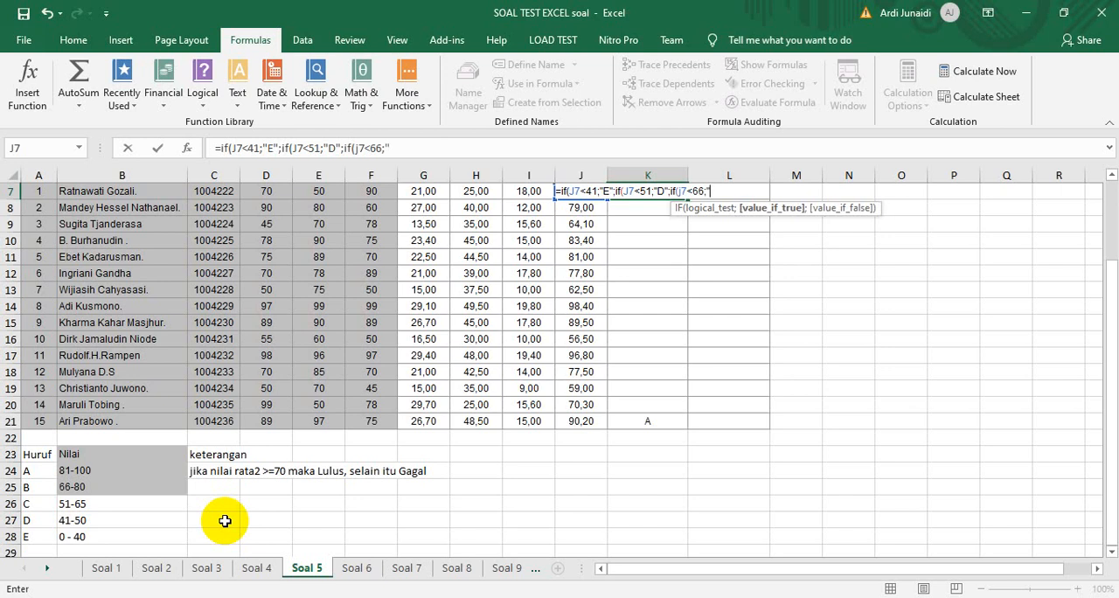
pyautogui.write('";if(')
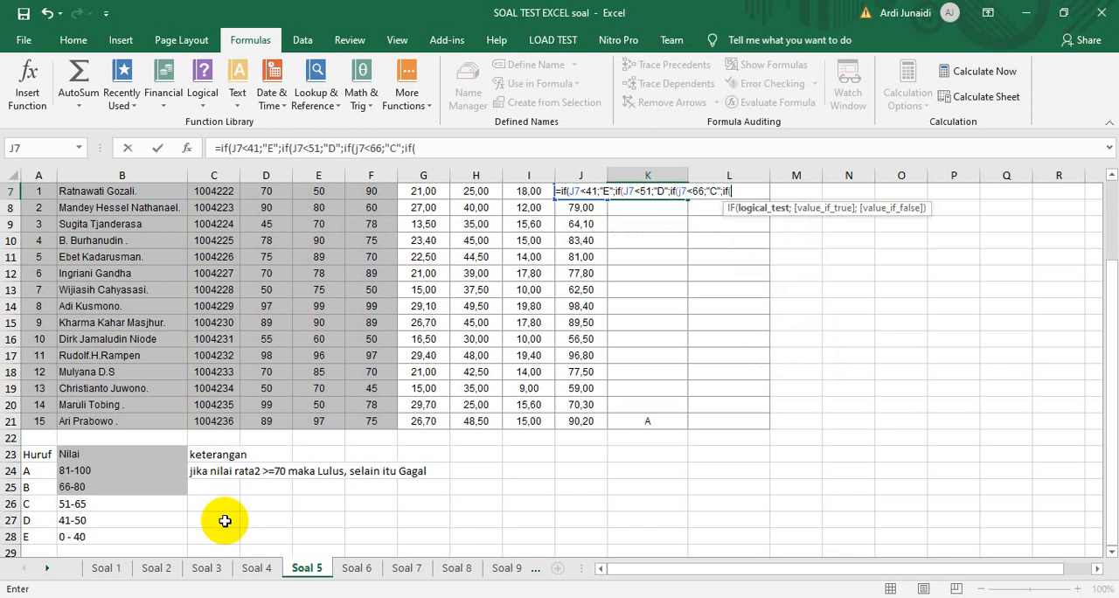
pyautogui.write('j7<')
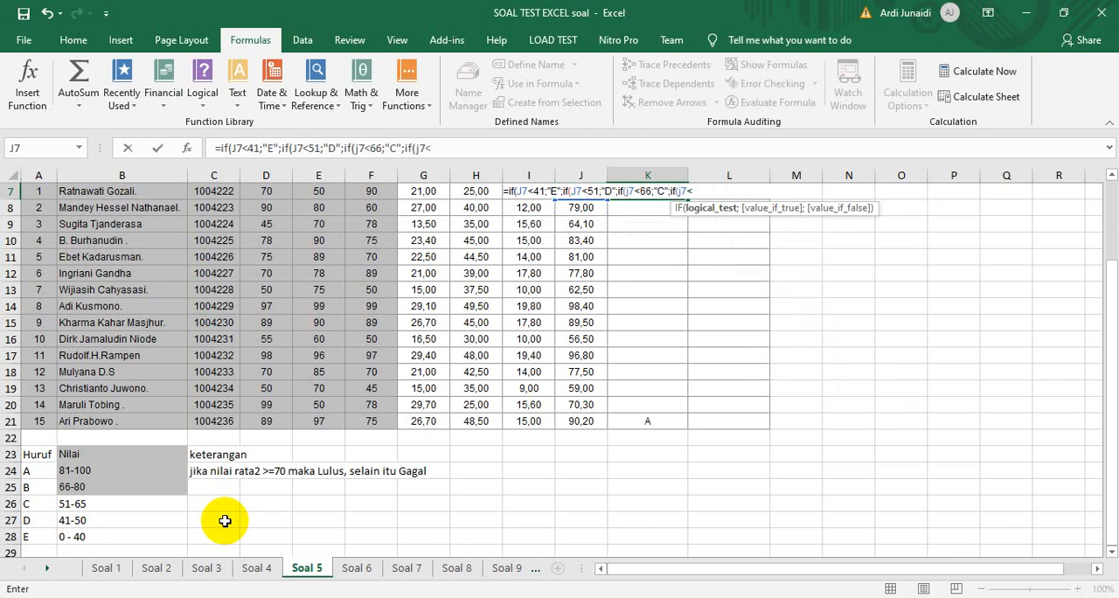
pyautogui.write('81;"B')
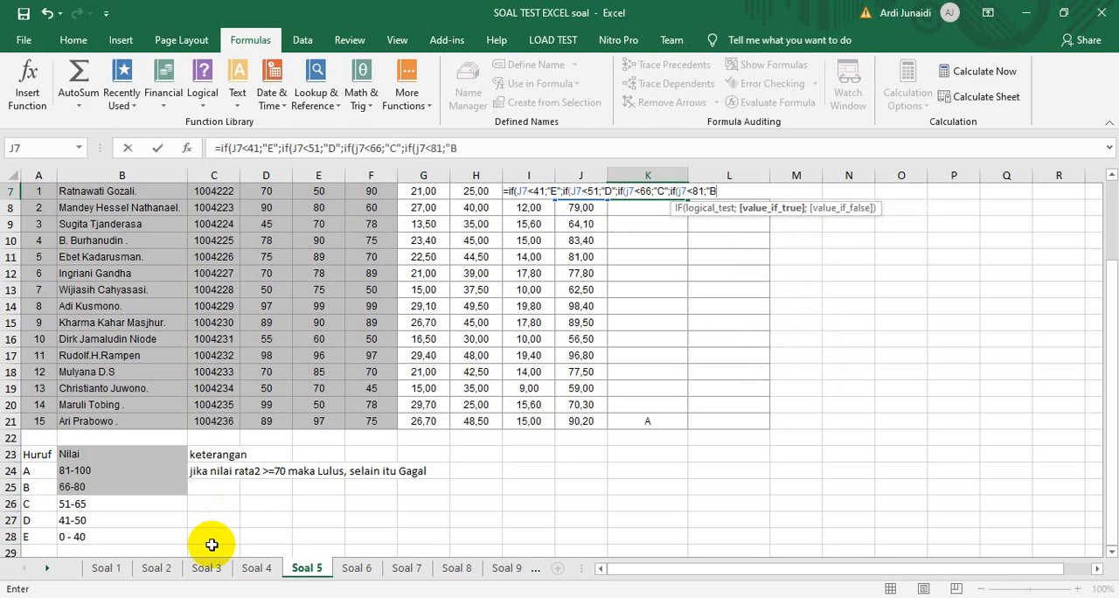
pyautogui.write('";')
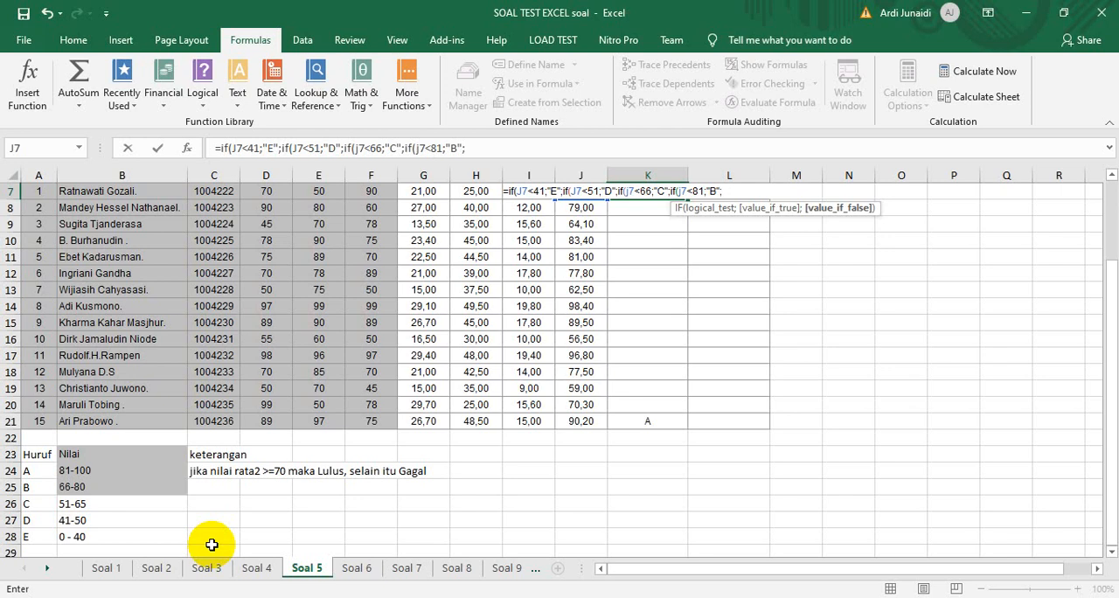
pyautogui.write('"A")')
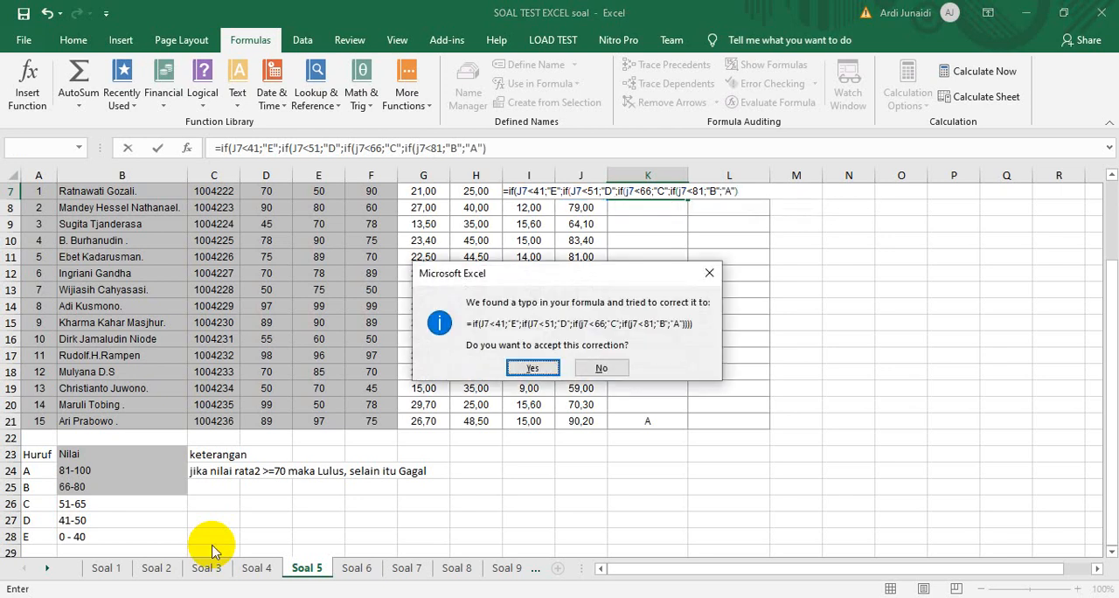
# Close and enter the K7 formula with all four IFs closed, and fill it down the Nilai Huruf column to K21
pyautogui.press('Return')
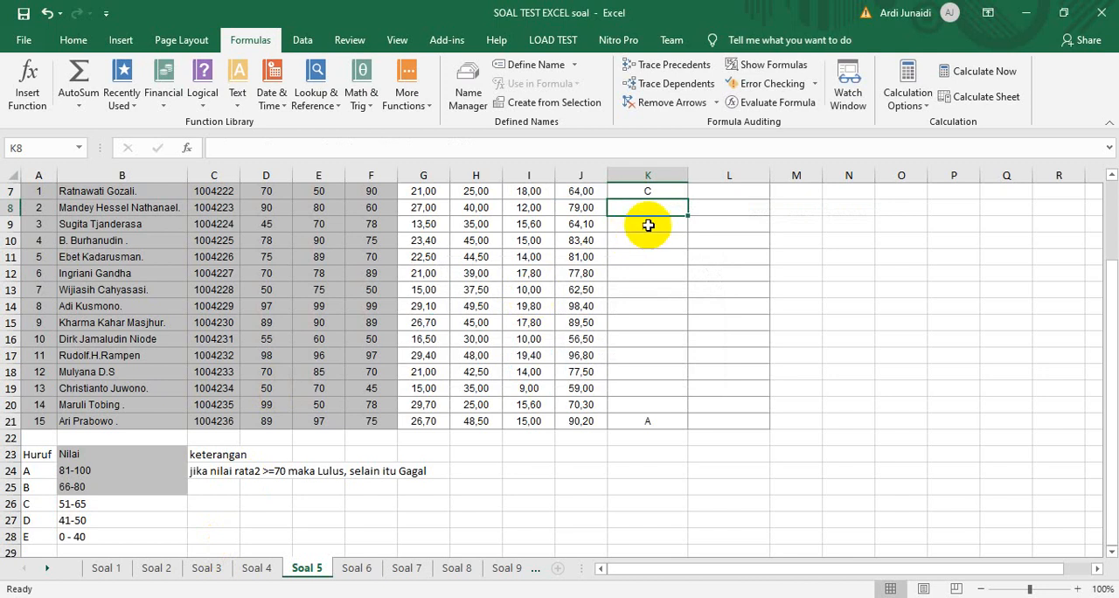
pyautogui.click(673, 193)
pyautogui.moveTo(686, 199); pyautogui.dragTo(676, 424)
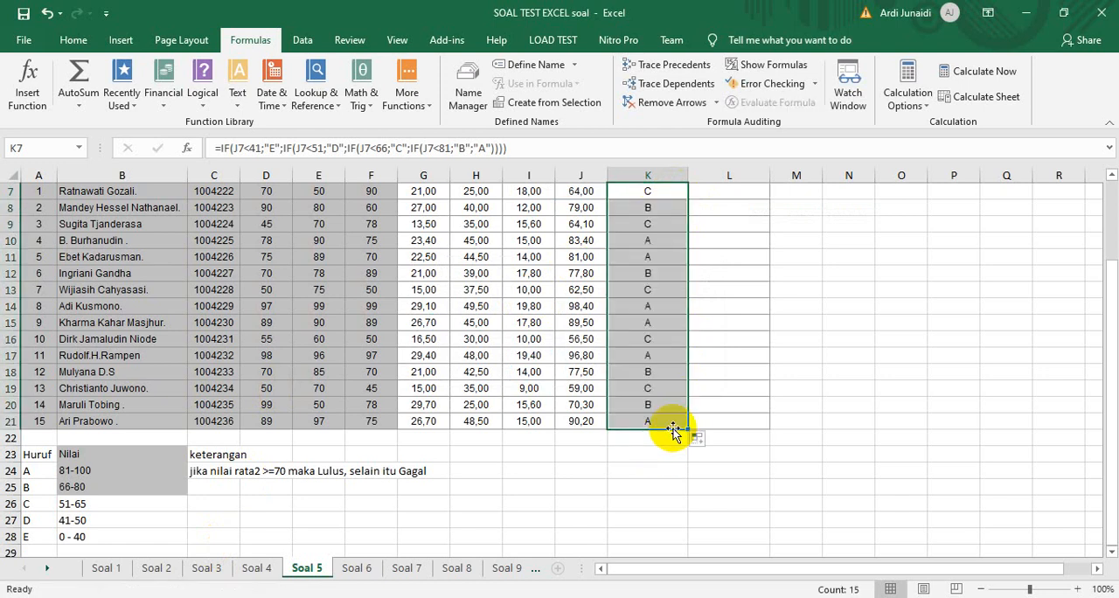
pyautogui.scroll(1, 673, 430)
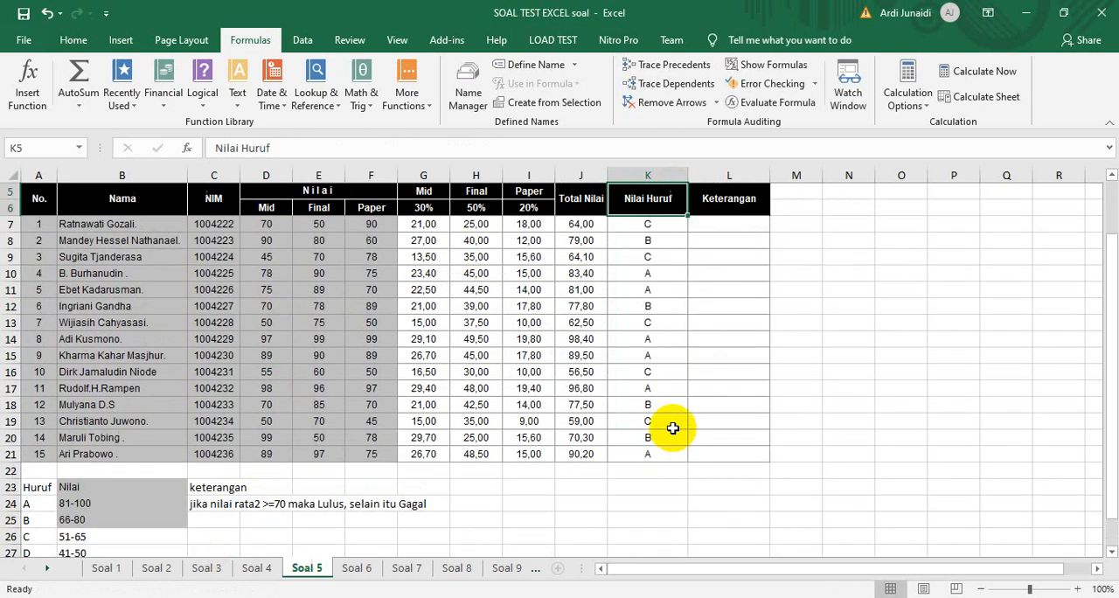
# Start an IF formula in L7 of the Keterangan column that tests whether J7>=70
pyautogui.press('Right')
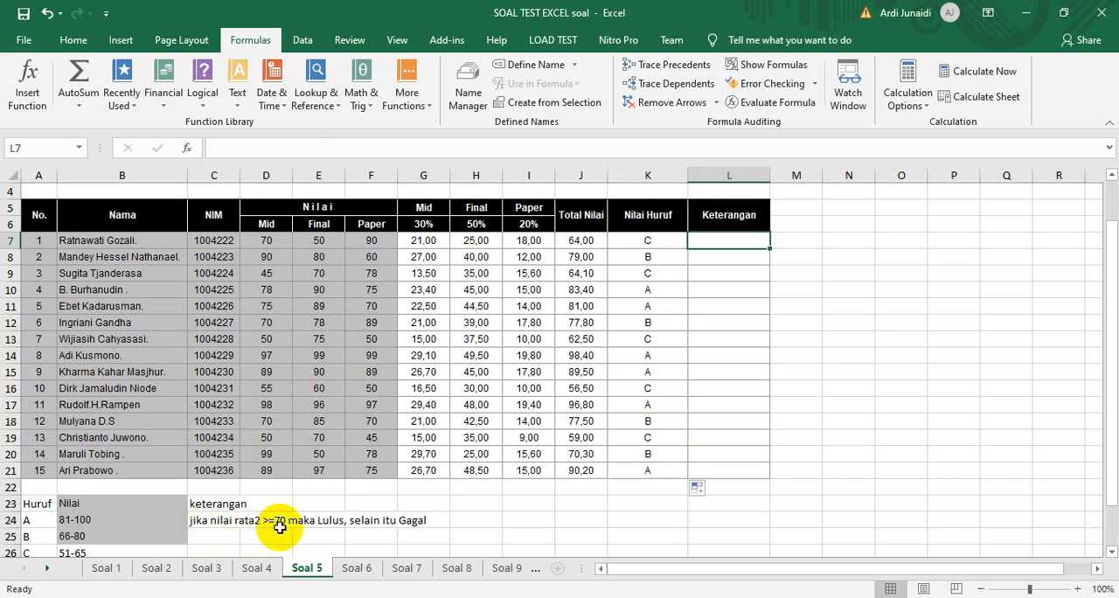
pyautogui.click(574, 241)
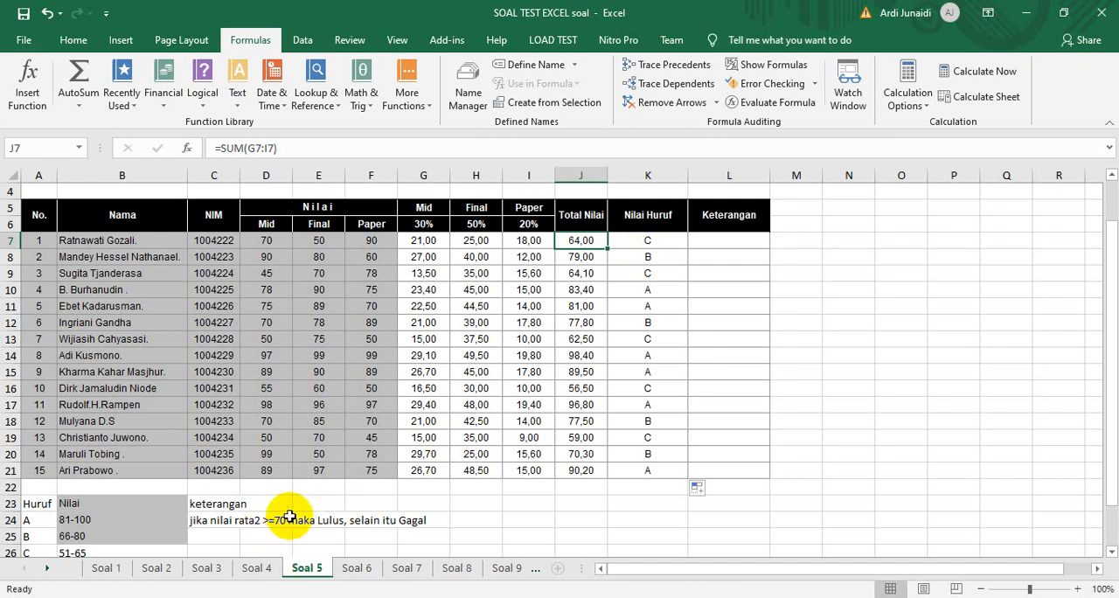
pyautogui.click(735, 239)
pyautogui.write('=if(')
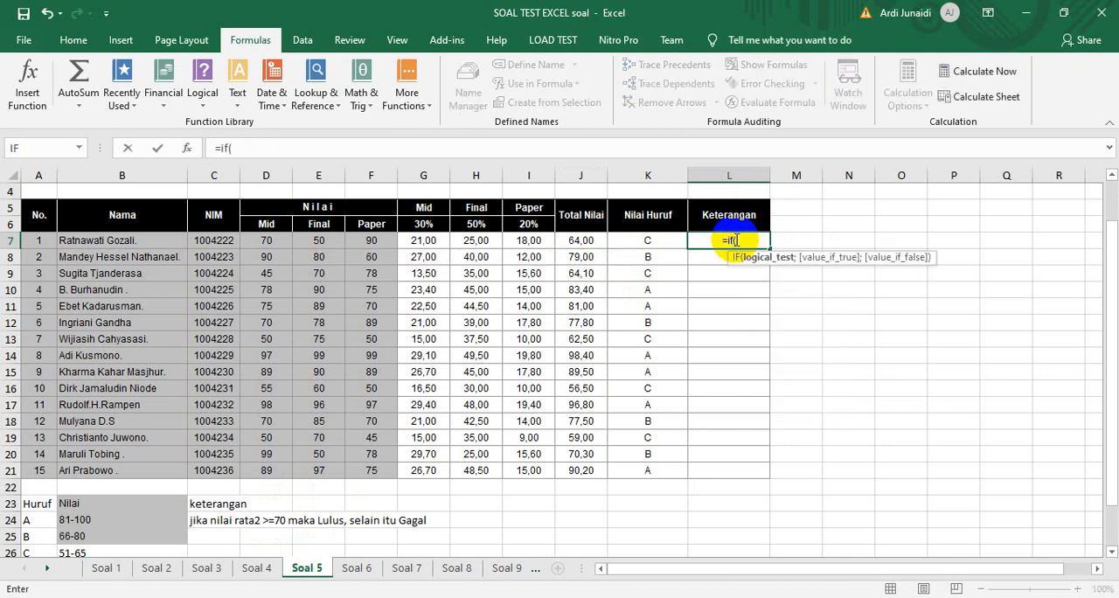
pyautogui.click(576, 239)
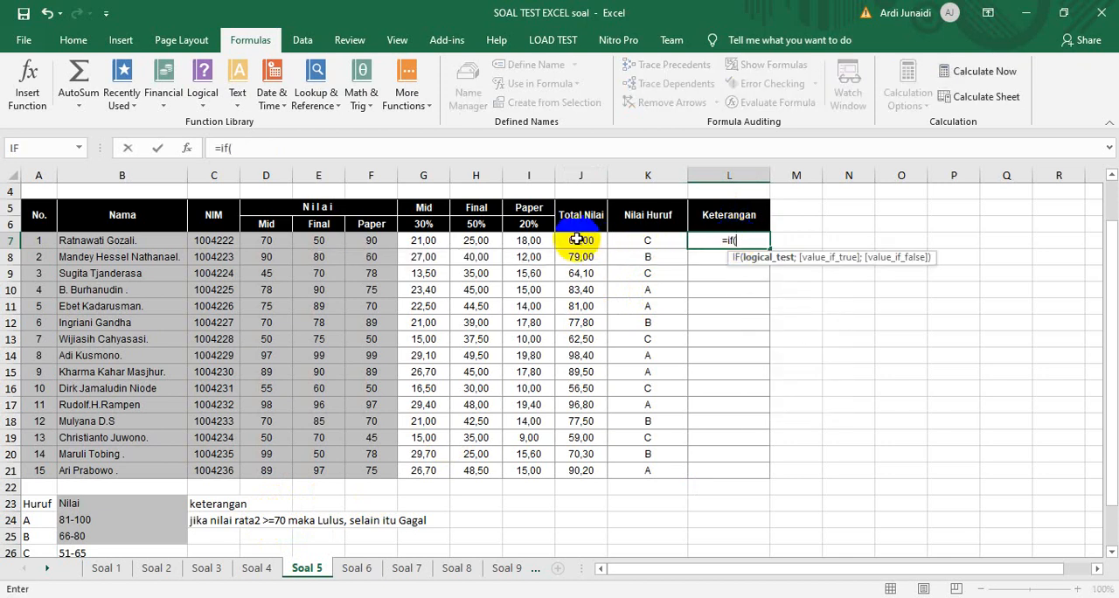
pyautogui.write('>')
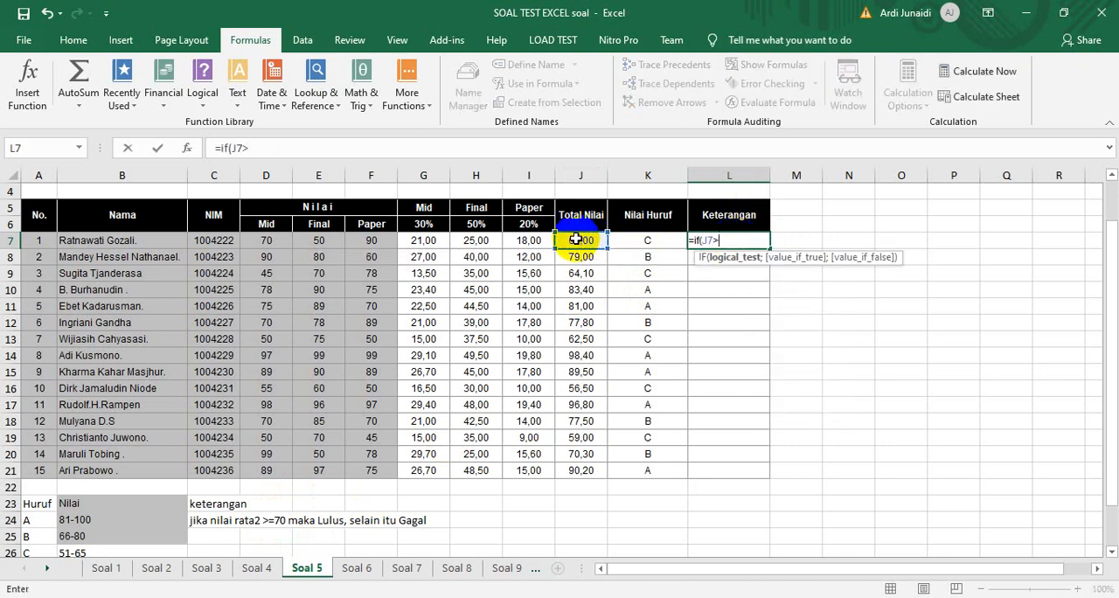
pyautogui.write('=70;')
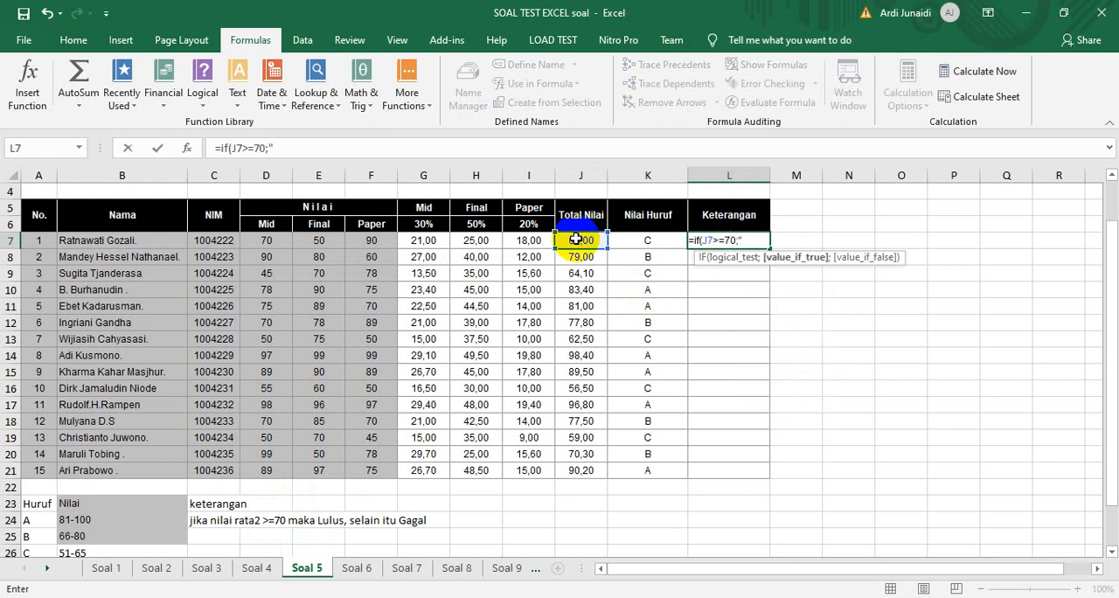
pyautogui.write('"Lulus";"Gagal')
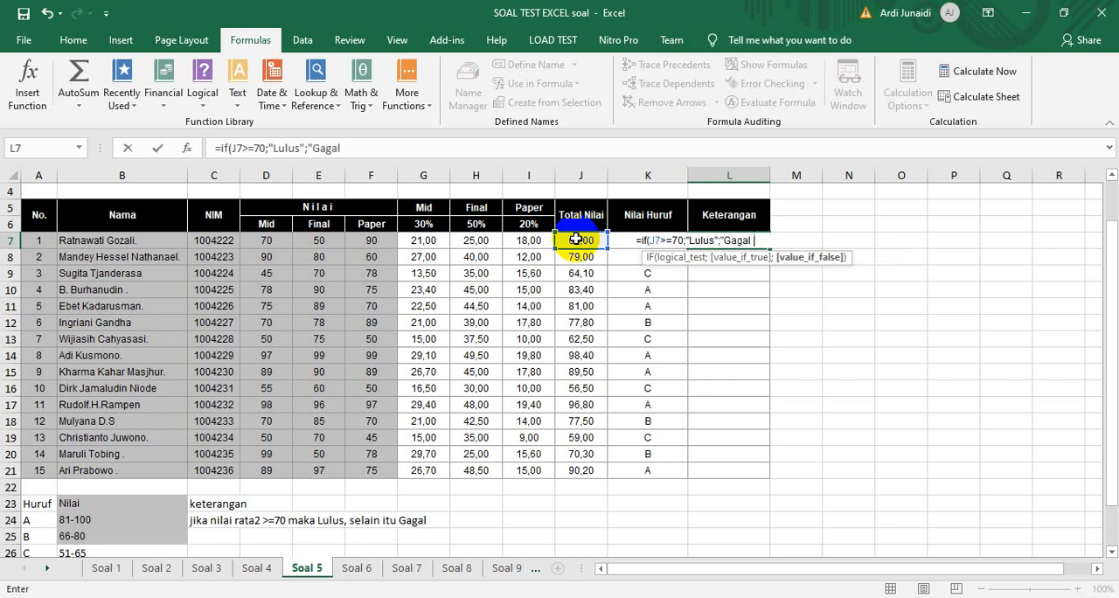
pyautogui.write('")')
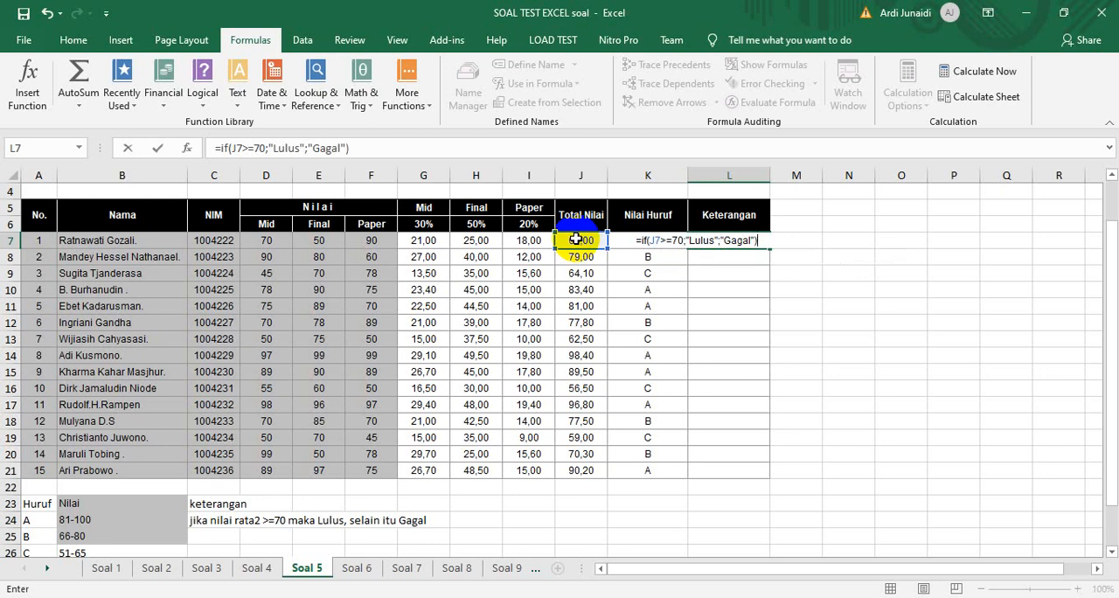
# Complete the L7 formula with "Lulus" if true and "Gagal" otherwise, and fill it down the Keterangan column to L21
pyautogui.press('Return')
pyautogui.click(747, 239)
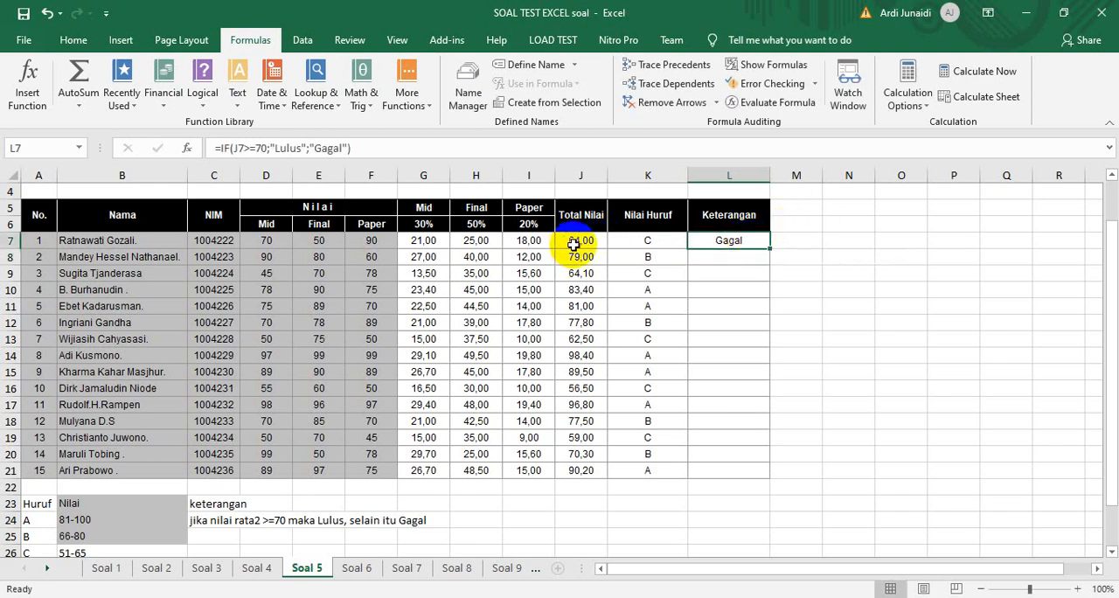
pyautogui.doubleClick(768, 246)
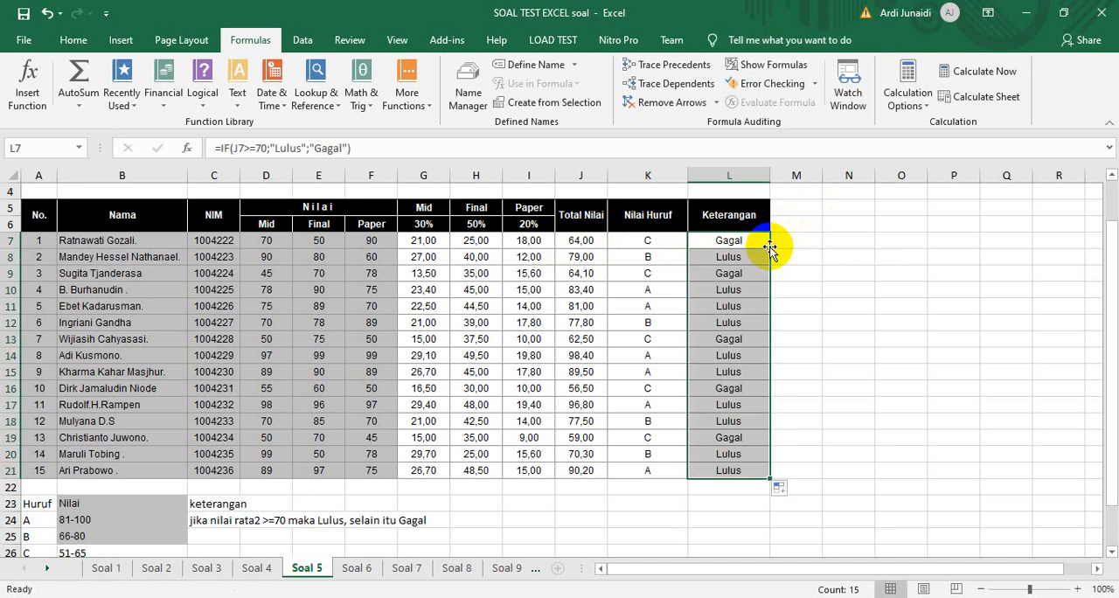
# Open the Soal 6 sheet and review the Nilai grades against the weights listed under Keterangan
pyautogui.click(357, 568)
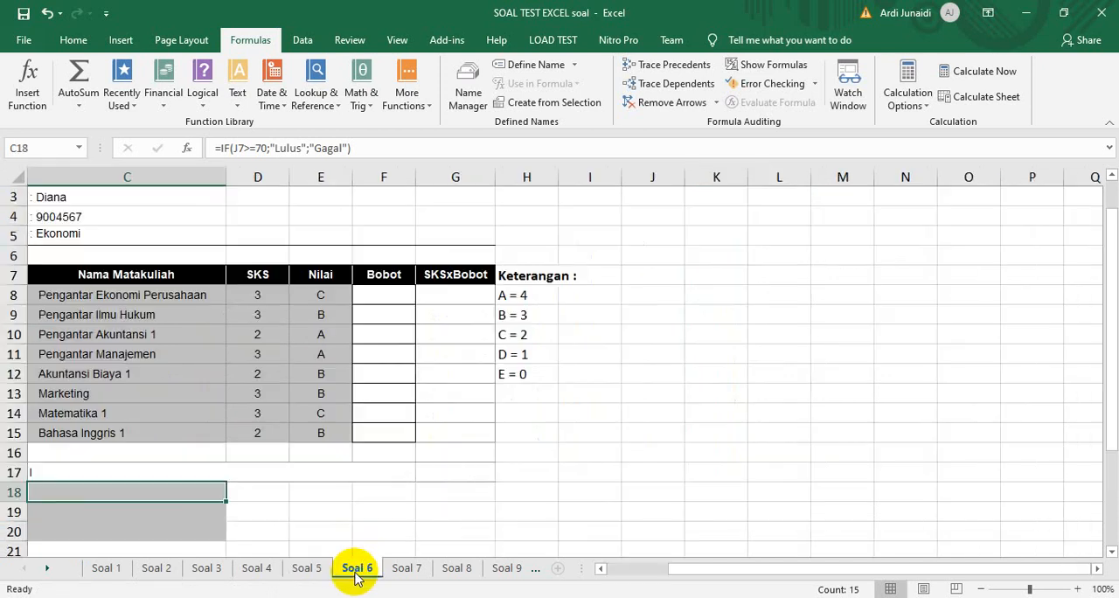
pyautogui.moveTo(1110, 262)
pyautogui.mouseDown()
pyautogui.moveTo(1113, 277)
pyautogui.moveTo(1108, 260)
pyautogui.mouseUp()
pyautogui.click(385, 277)
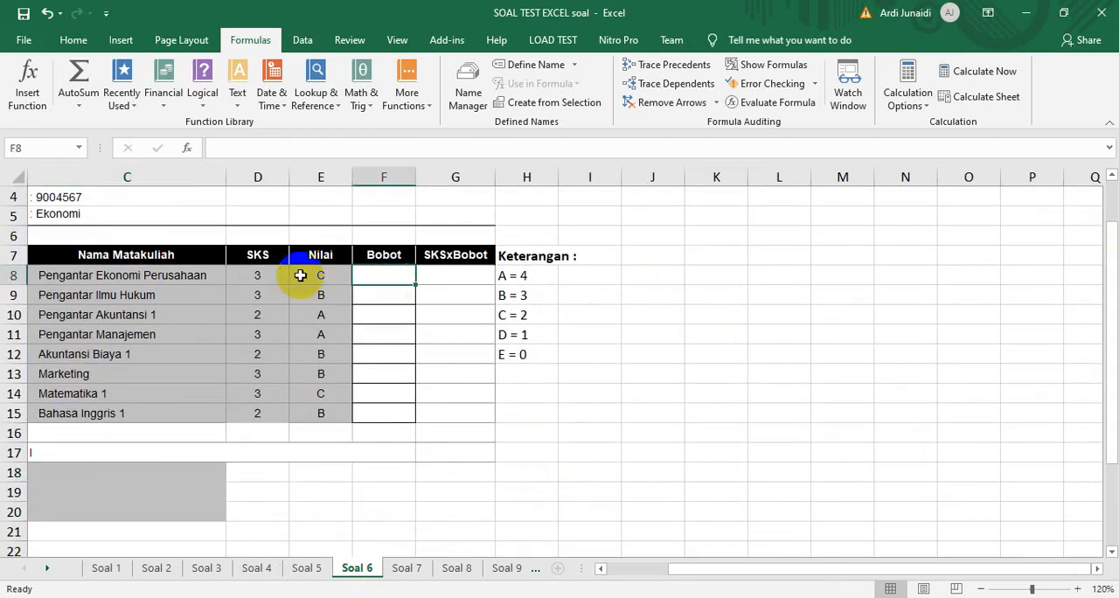
pyautogui.click(304, 277)
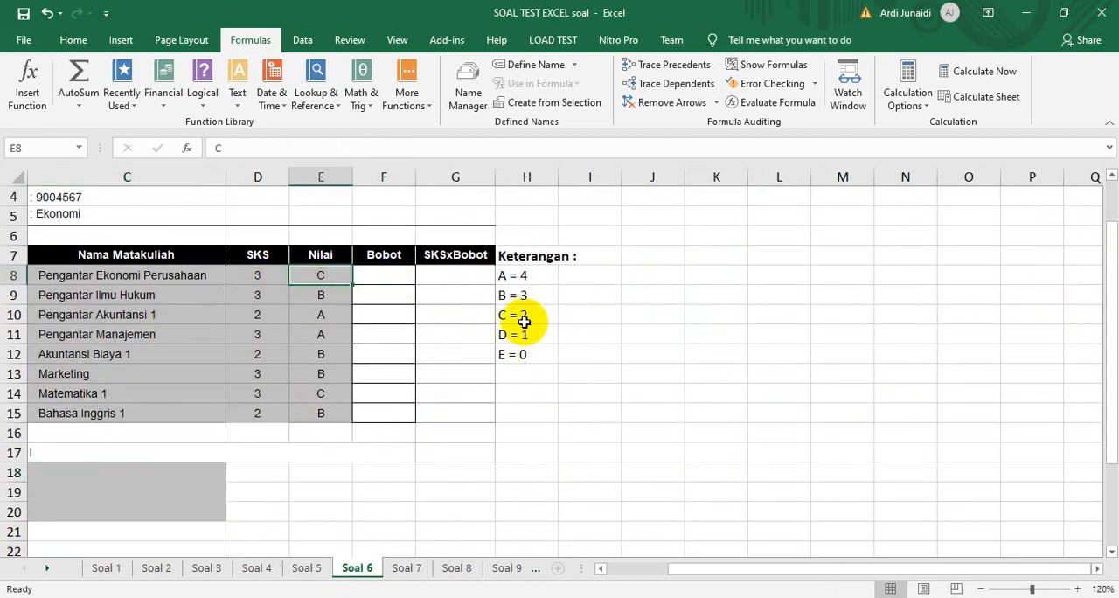
pyautogui.click(325, 295)
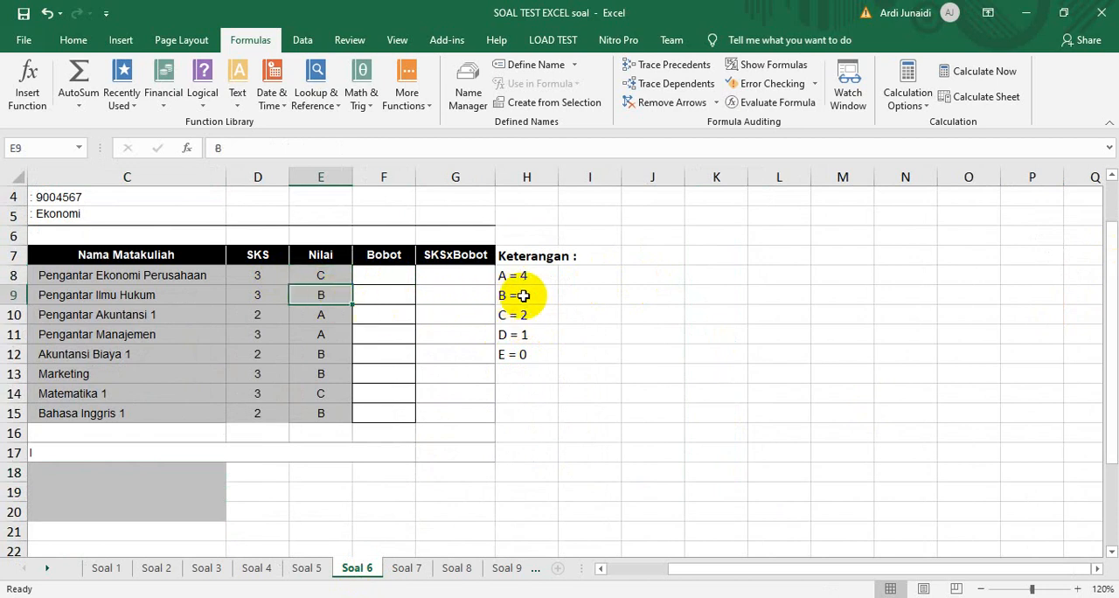
pyautogui.click(328, 312)
# Start an IF formula in F8 of the Bobot column that returns 2 when E8="C"
pyautogui.click(379, 275)
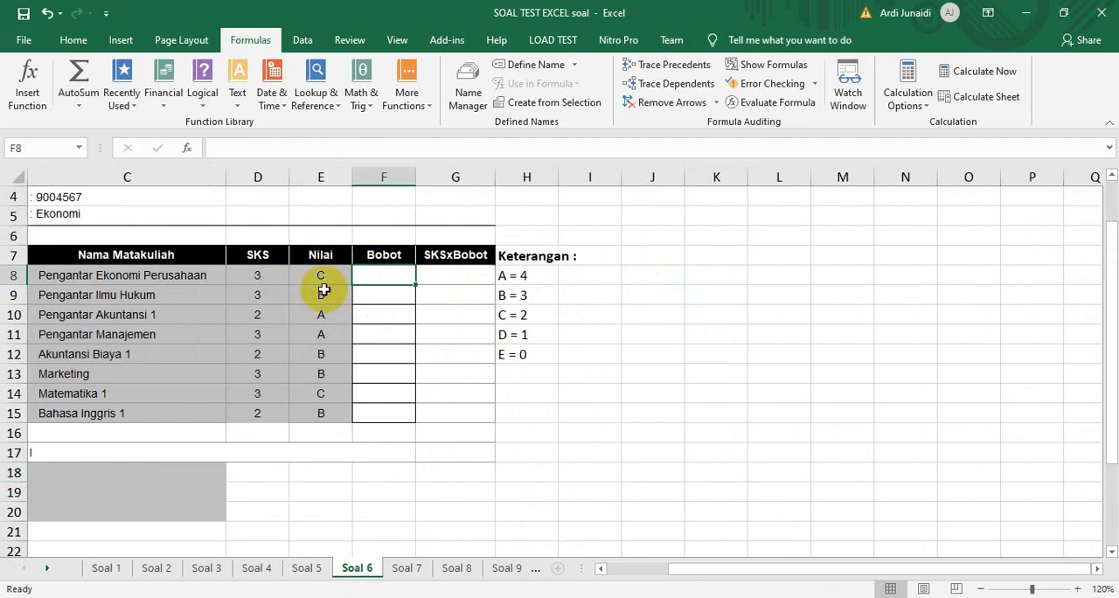
pyautogui.write('=')
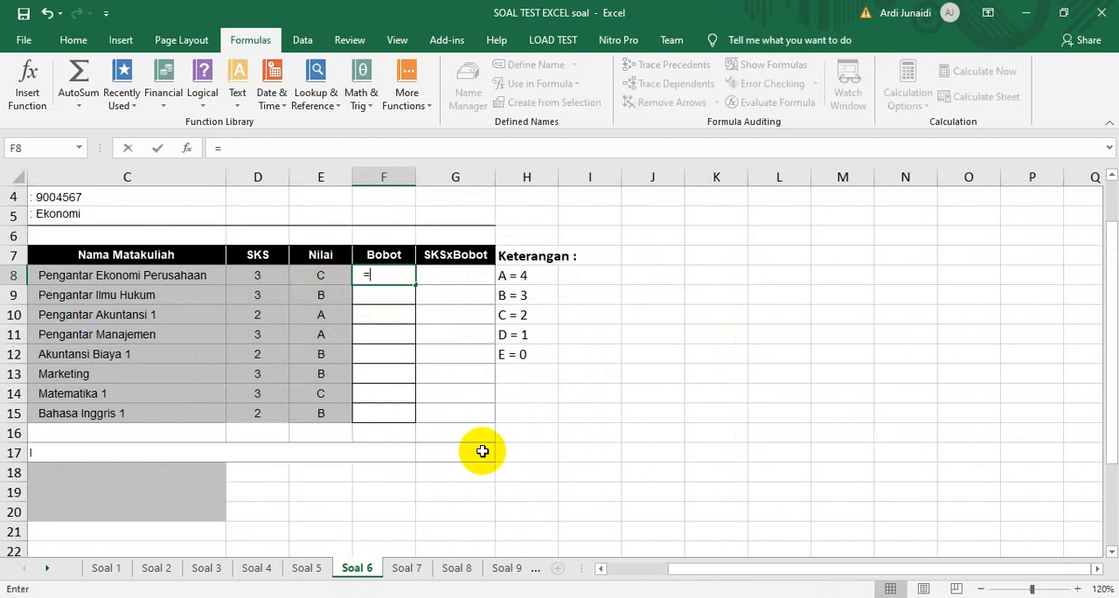
pyautogui.write('if(')
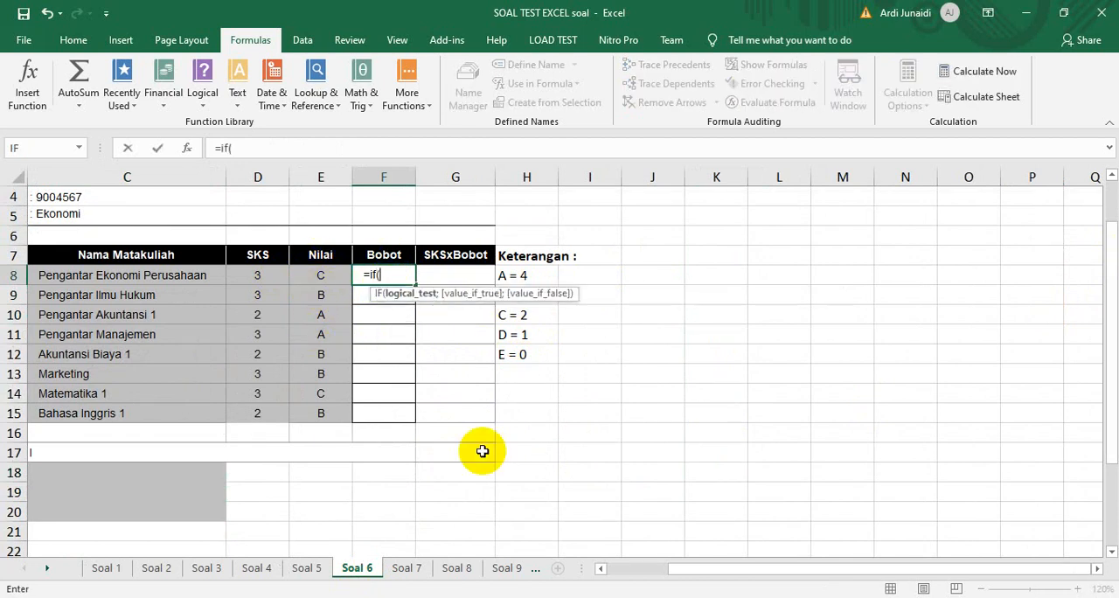
pyautogui.click(310, 271)
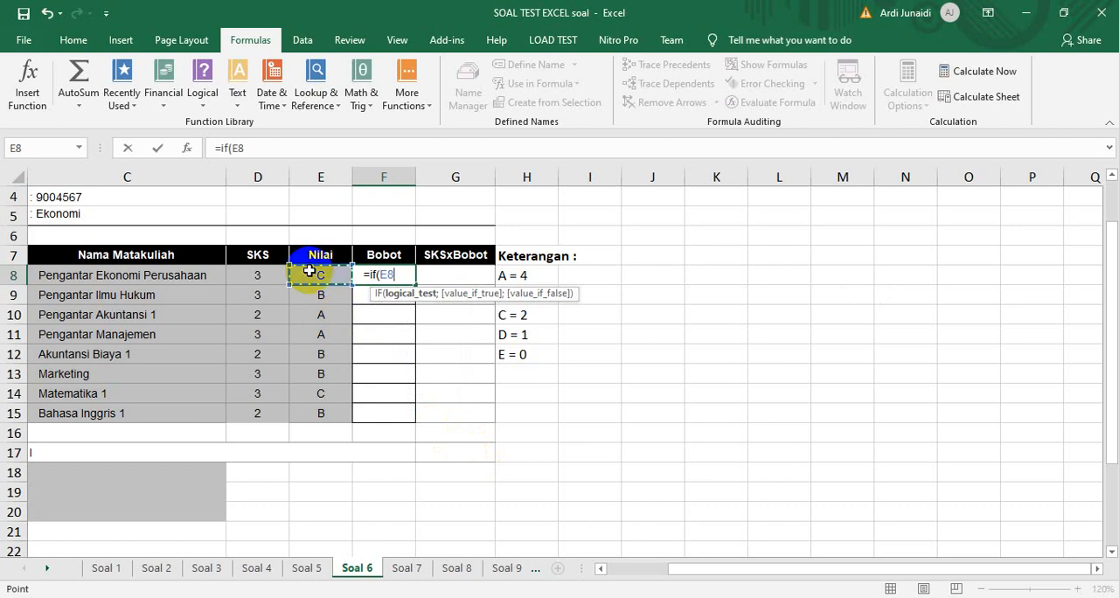
pyautogui.write('="C";')
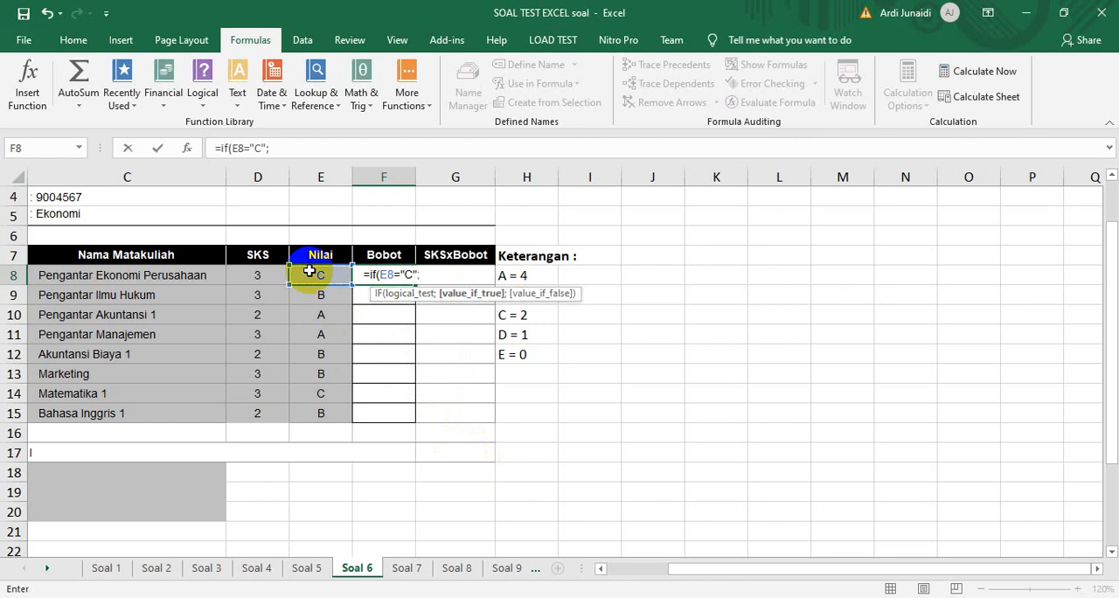
pyautogui.write('2')
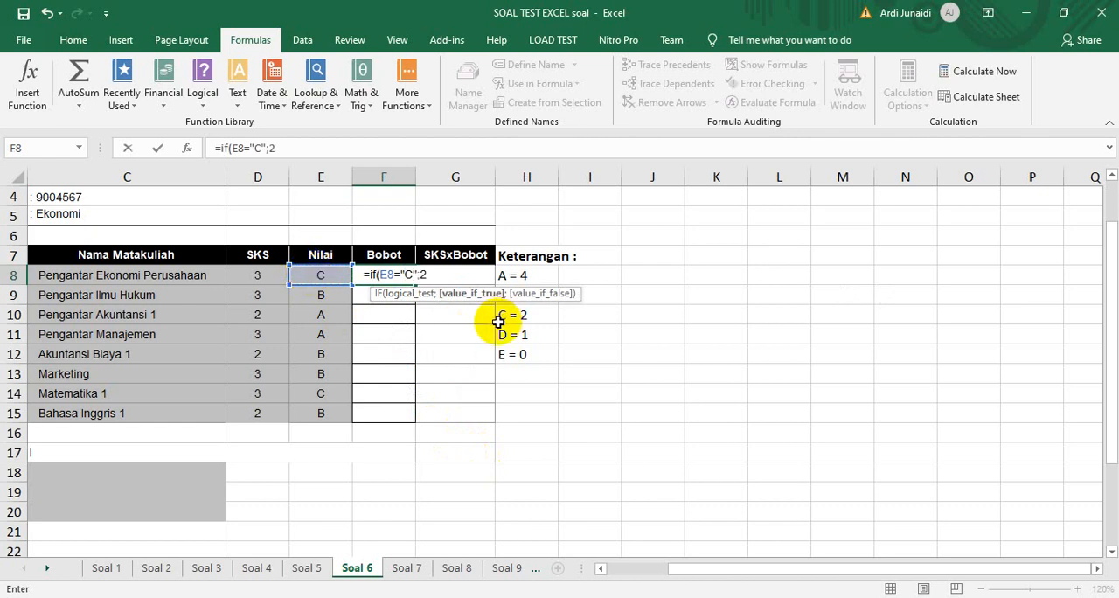
pyautogui.write(';')
# Nest a second IF in the F8 formula that returns 4 when E8="A"
pyautogui.click(317, 275)
pyautogui.press('BackSpace')
pyautogui.press('BackSpace')
pyautogui.write('if(')
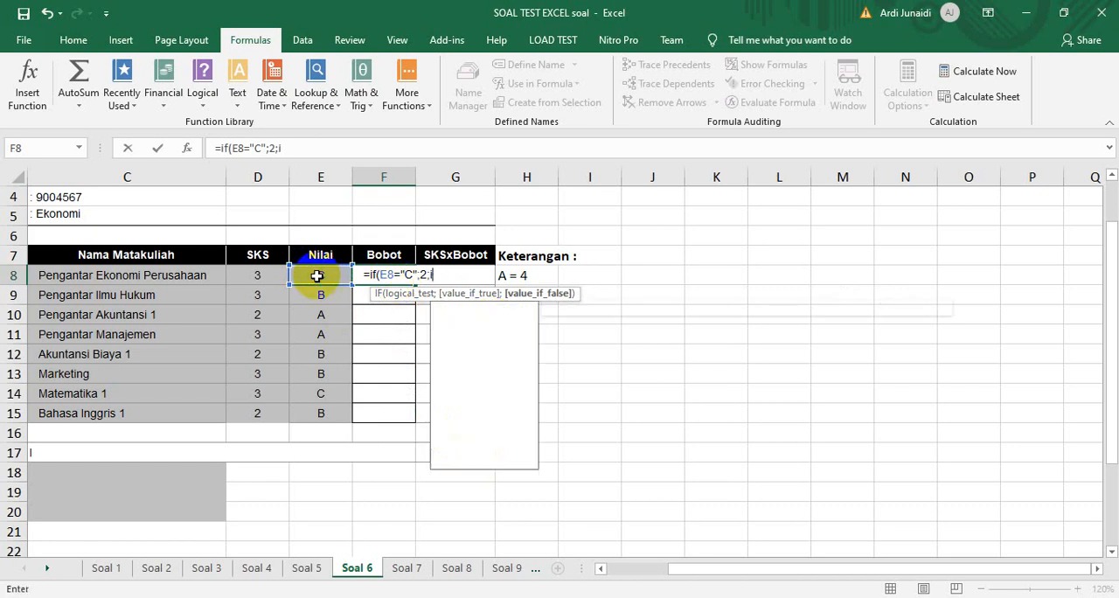
pyautogui.click(316, 276)
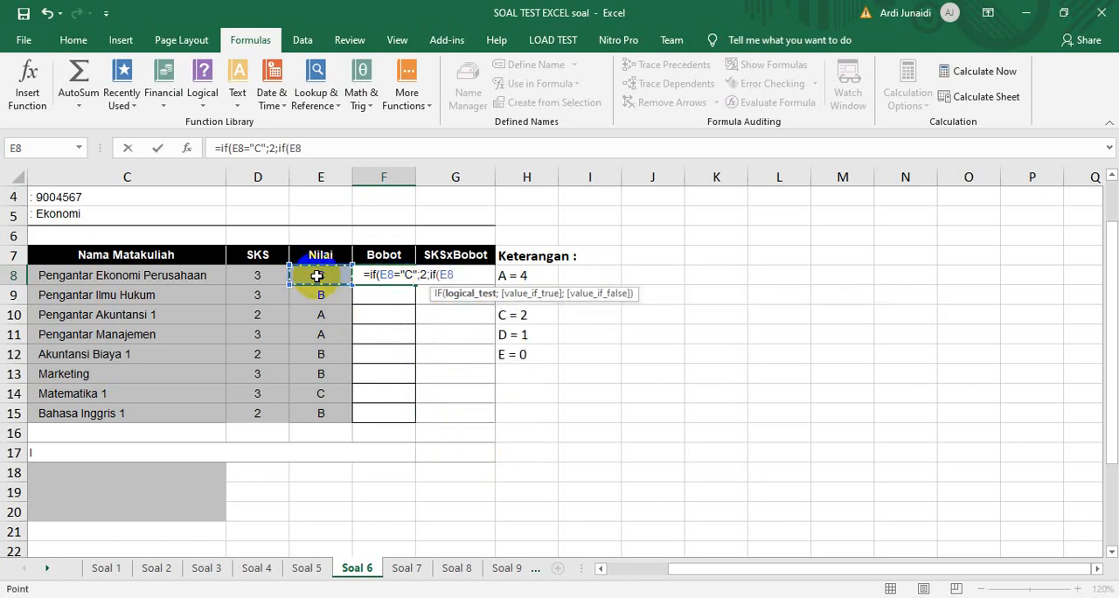
pyautogui.write('=')
pyautogui.write(':')
pyautogui.write('"')
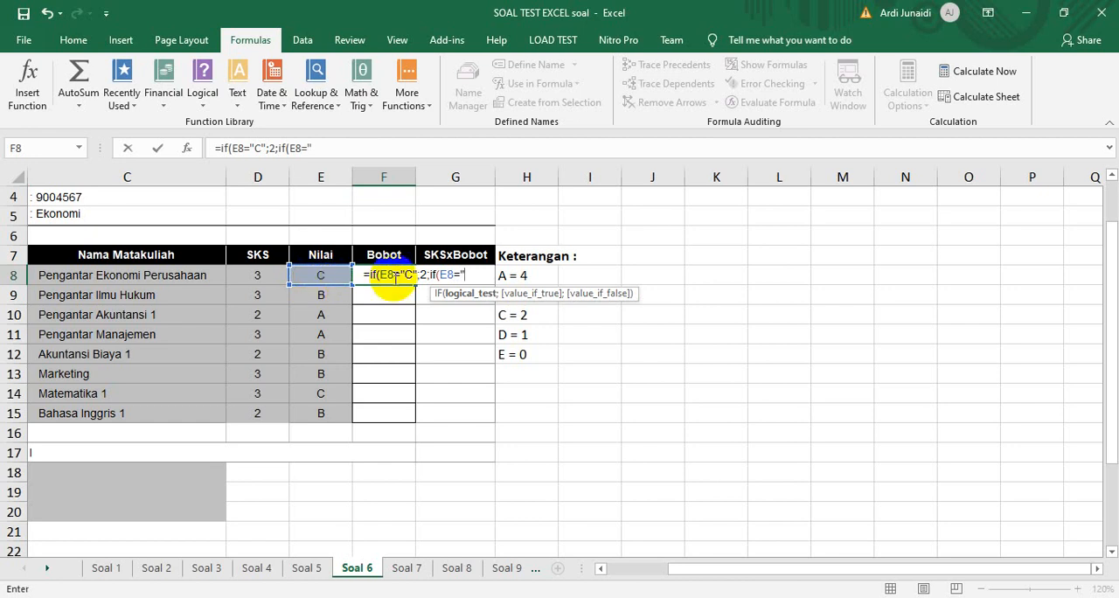
pyautogui.write('A";4')
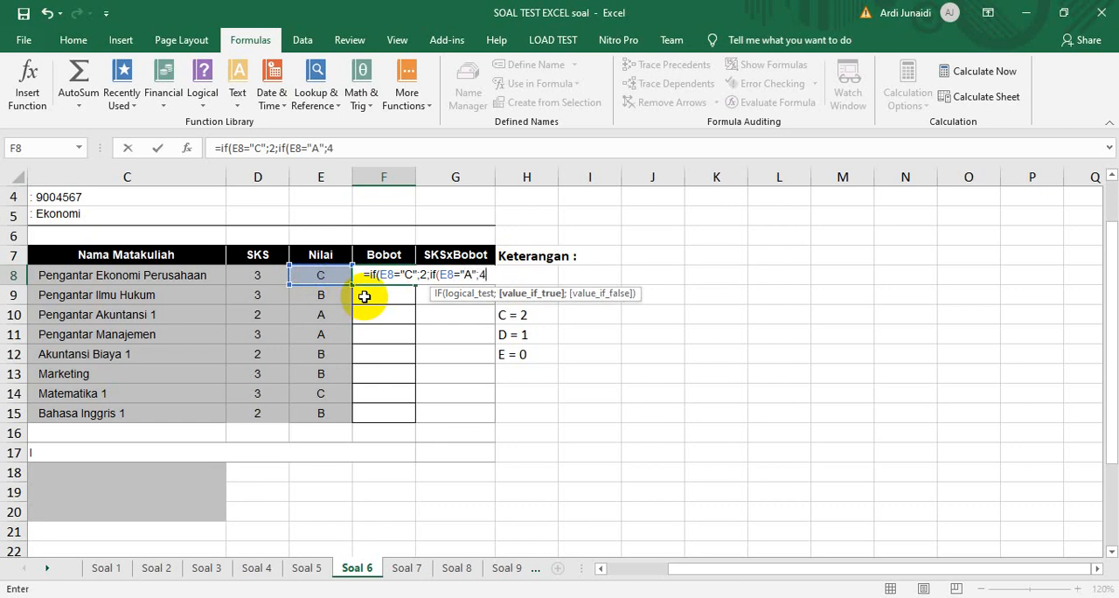
# Nest a third IF in the F8 formula that returns 3 when E8="B"
pyautogui.write(';')
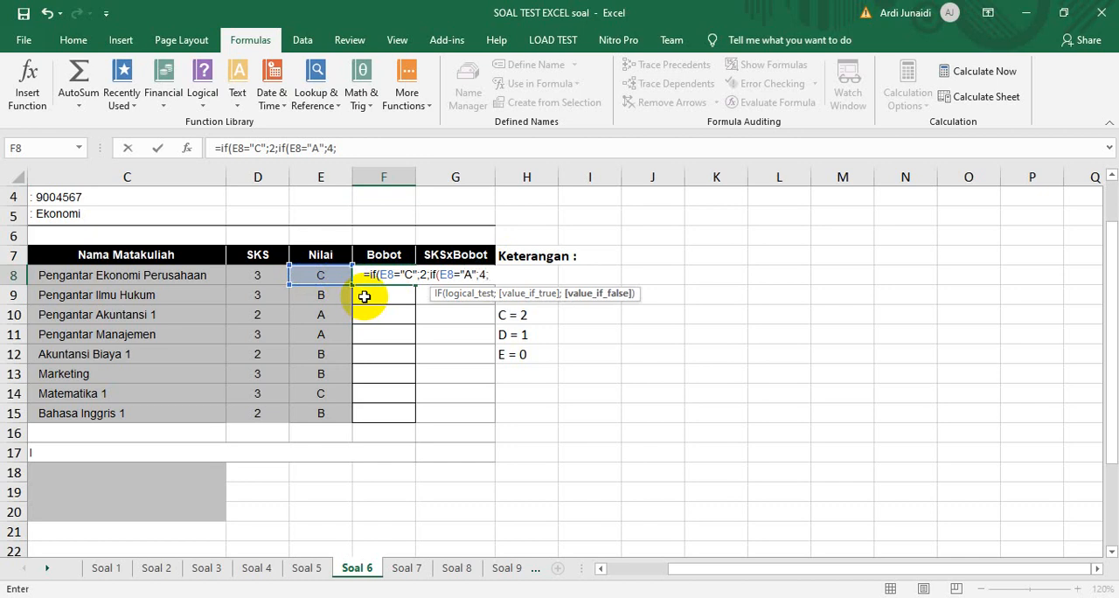
pyautogui.write('if')
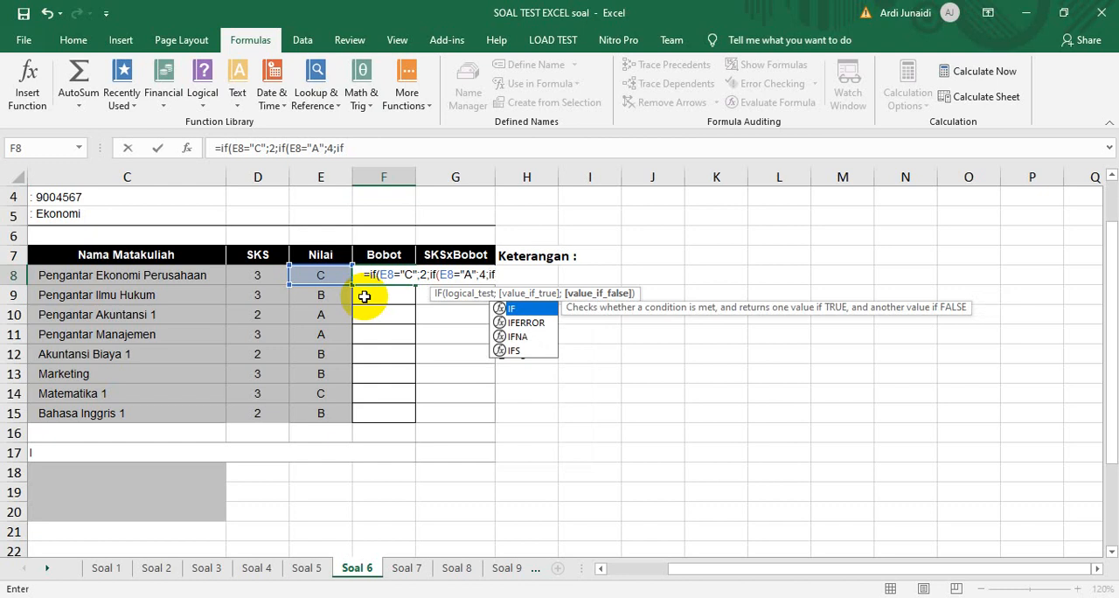
pyautogui.write('(')
pyautogui.click(329, 276)
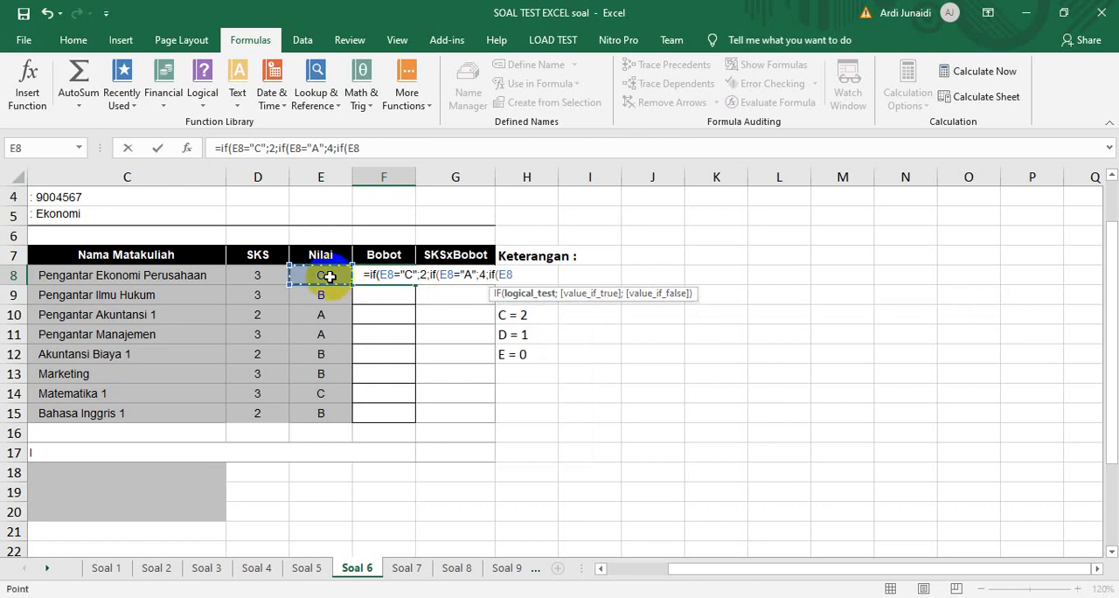
pyautogui.write('="B";')
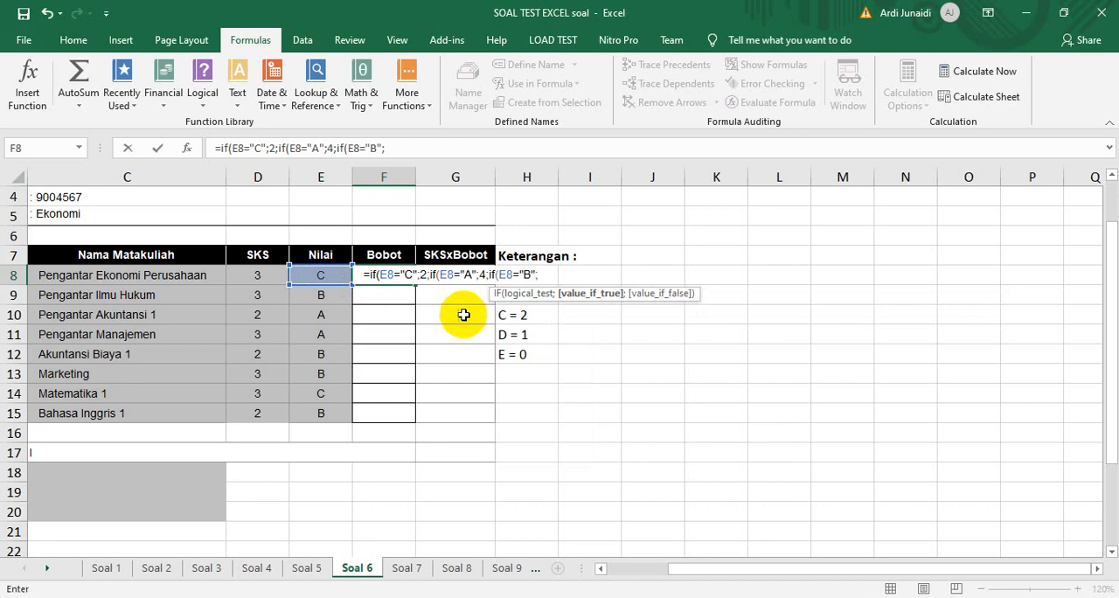
pyautogui.write('3')
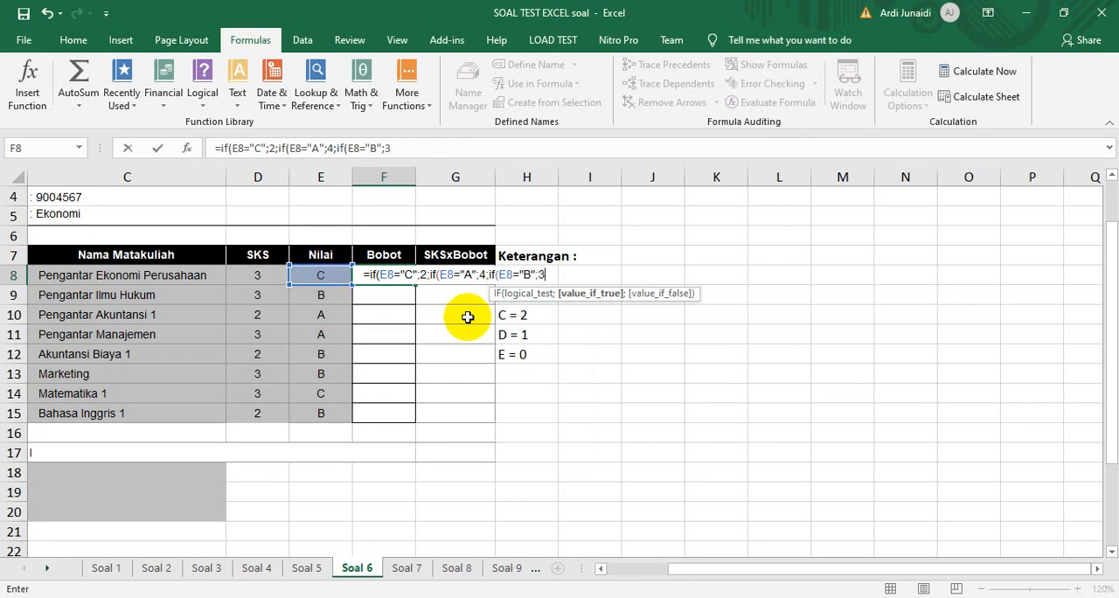
pyautogui.write(';')
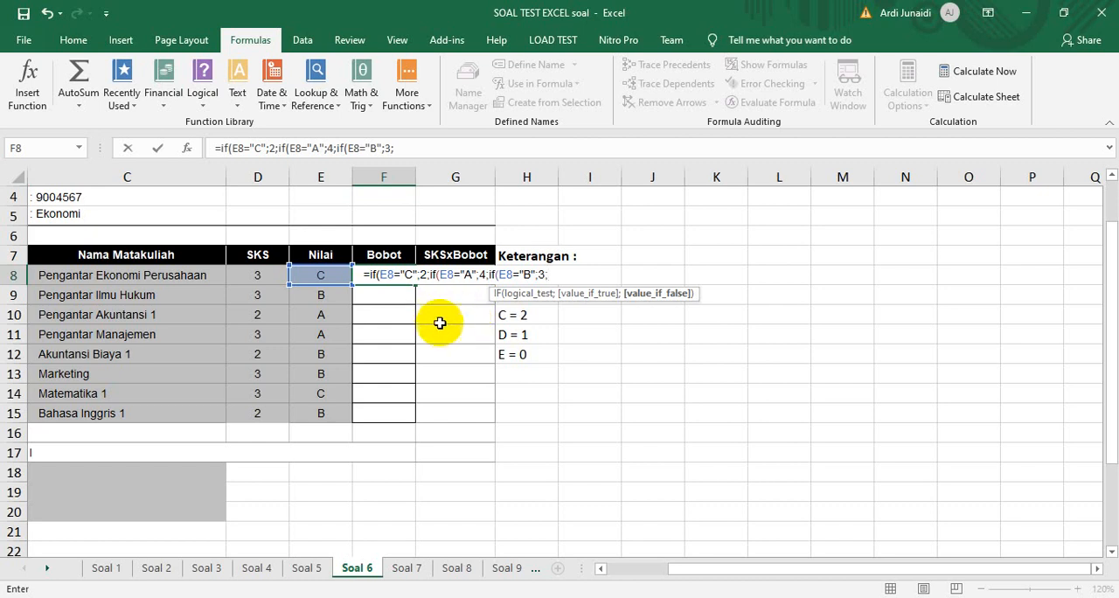
# Nest a fourth IF in F8 that returns 1 when E8="D" and 0 otherwise, and enter the formula with all IFs closed
pyautogui.write('if(')
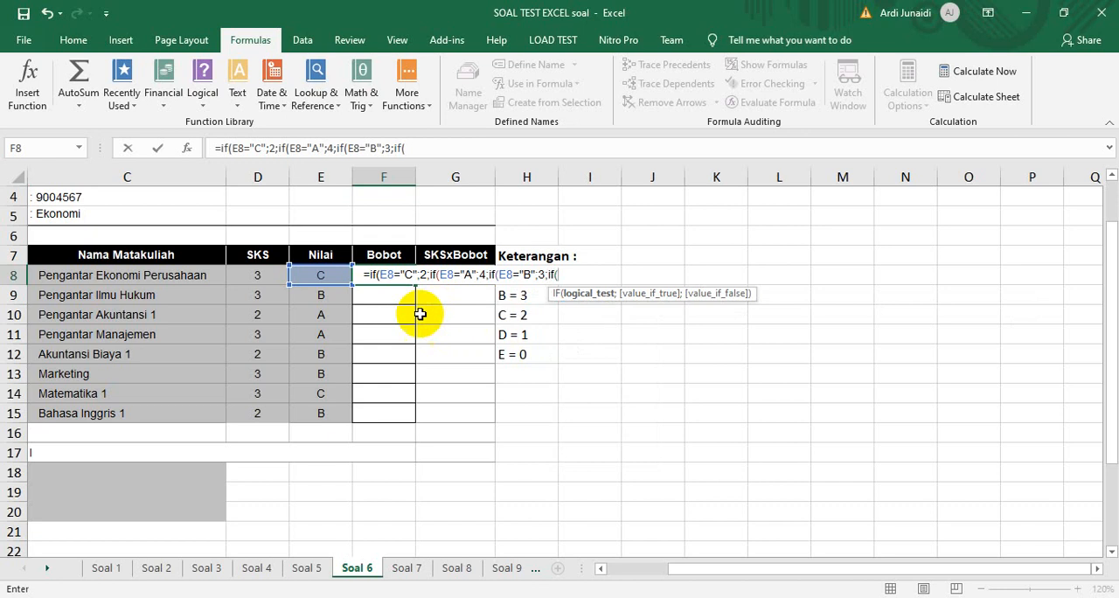
pyautogui.click(324, 273)
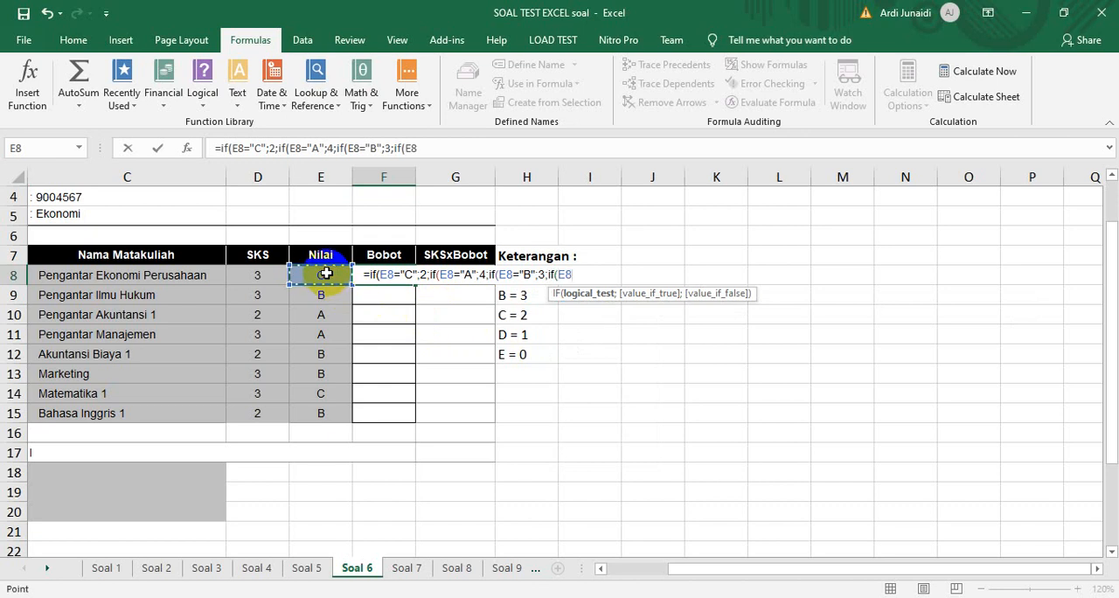
pyautogui.write('="D";1')
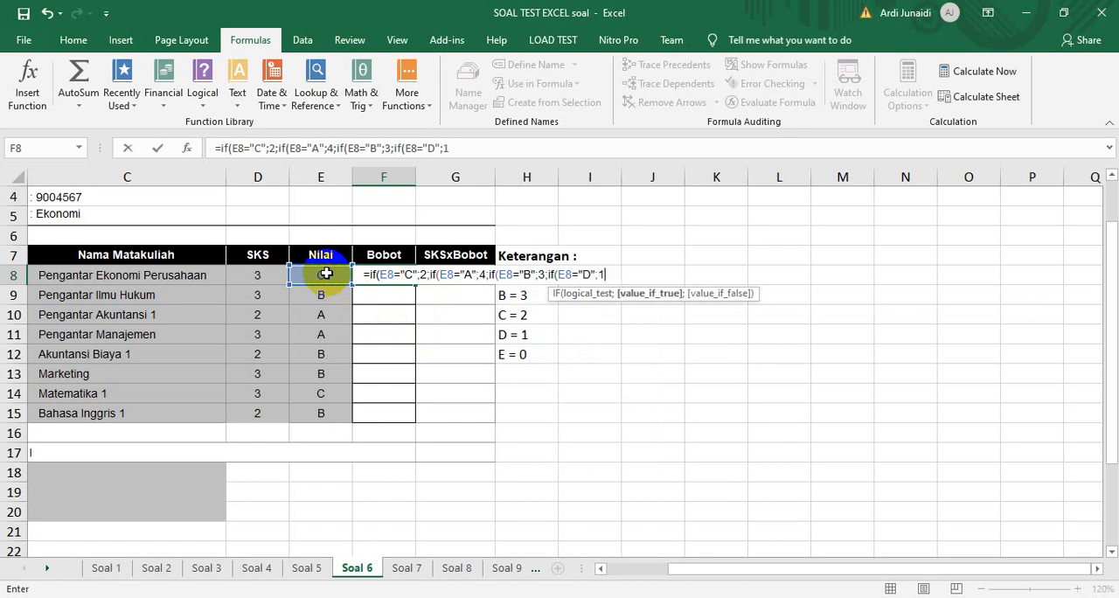
pyautogui.write(';')
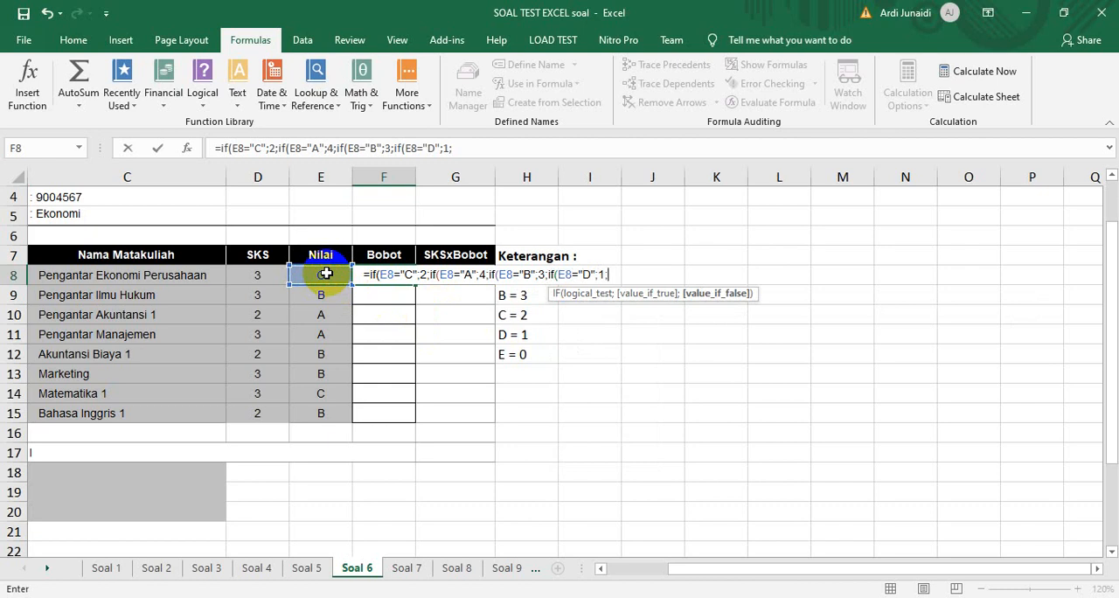
pyautogui.write('0))))')
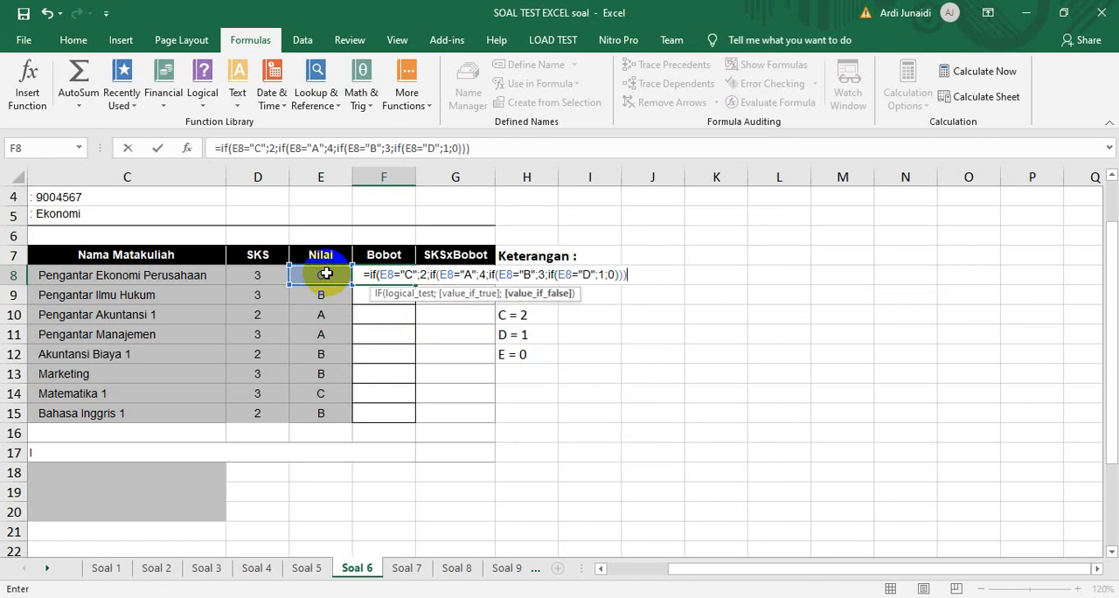
pyautogui.press('Return')
# Fill the F8 formula down the Bobot column and clear the surplus copies in F16:F17
pyautogui.click(390, 271)
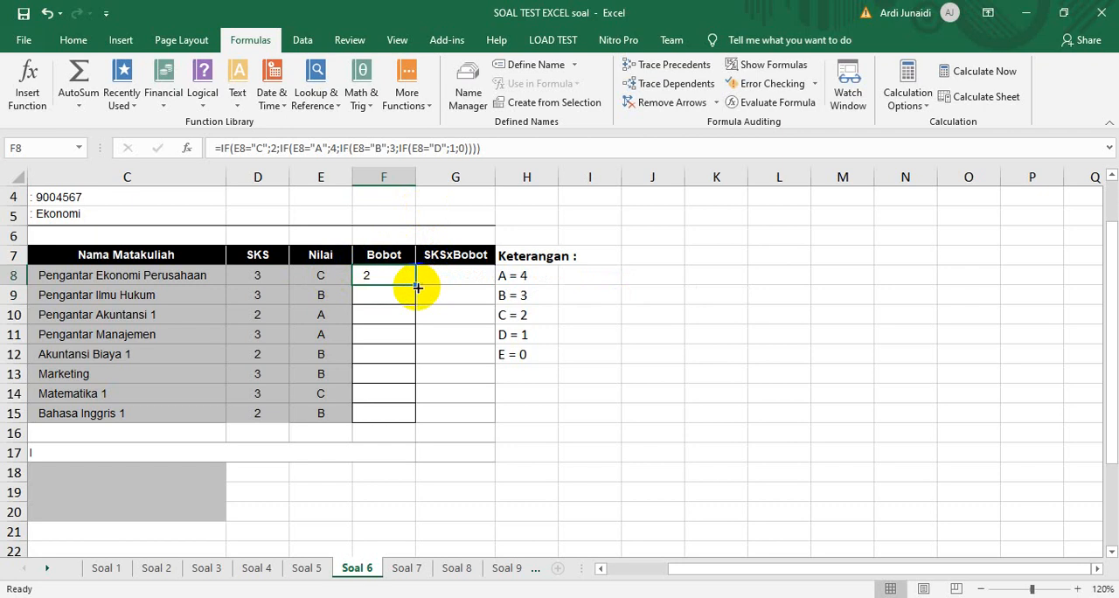
pyautogui.doubleClick(416, 285)
pyautogui.moveTo(407, 435); pyautogui.dragTo(405, 445)
pyautogui.press('Delete')
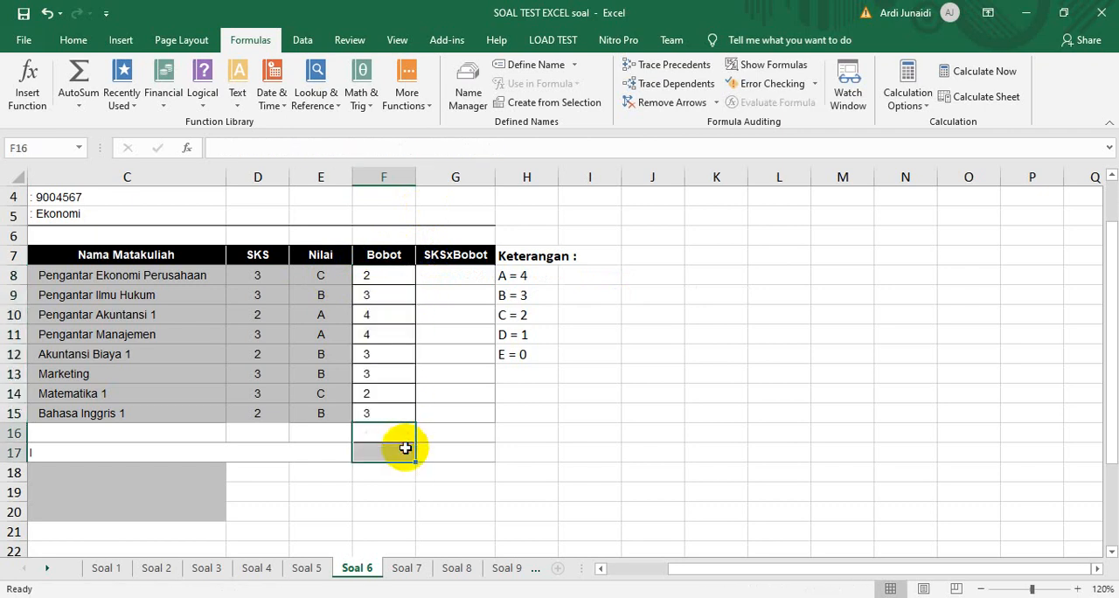
# Check the copied IF formulas in the Bobot cells from F9 to F15
pyautogui.click(365, 303)
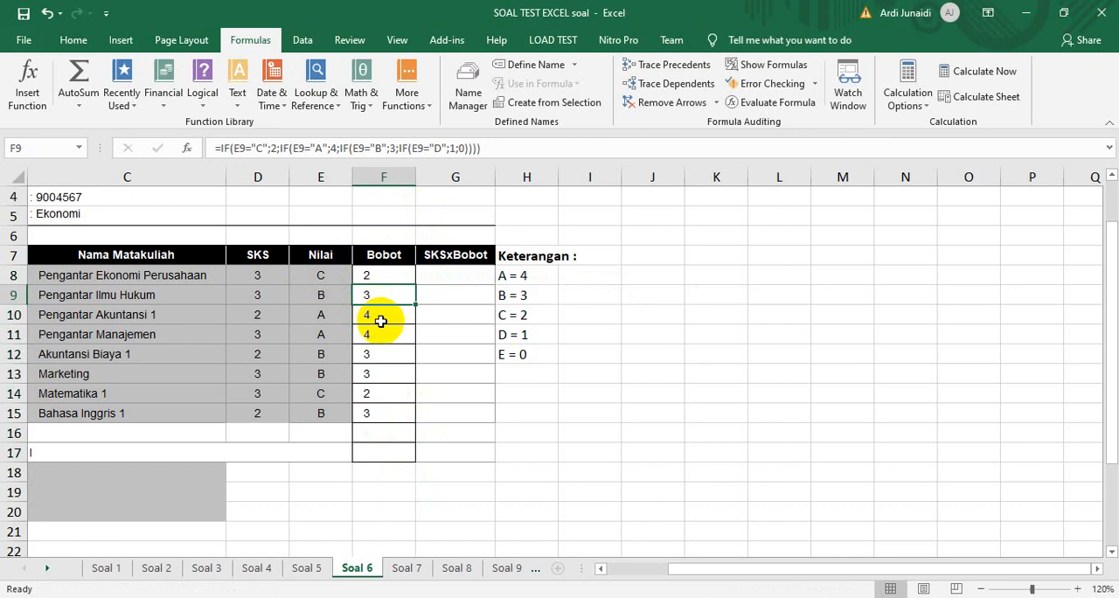
pyautogui.click(374, 318)
pyautogui.click(369, 338)
pyautogui.click(374, 357)
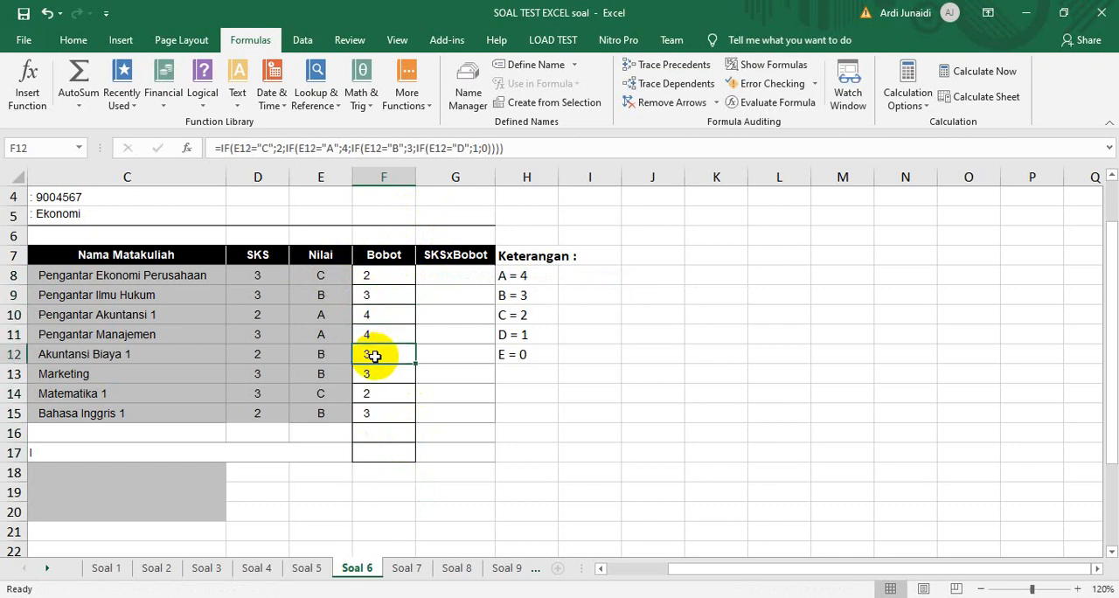
pyautogui.click(377, 396)
pyautogui.click(374, 411)
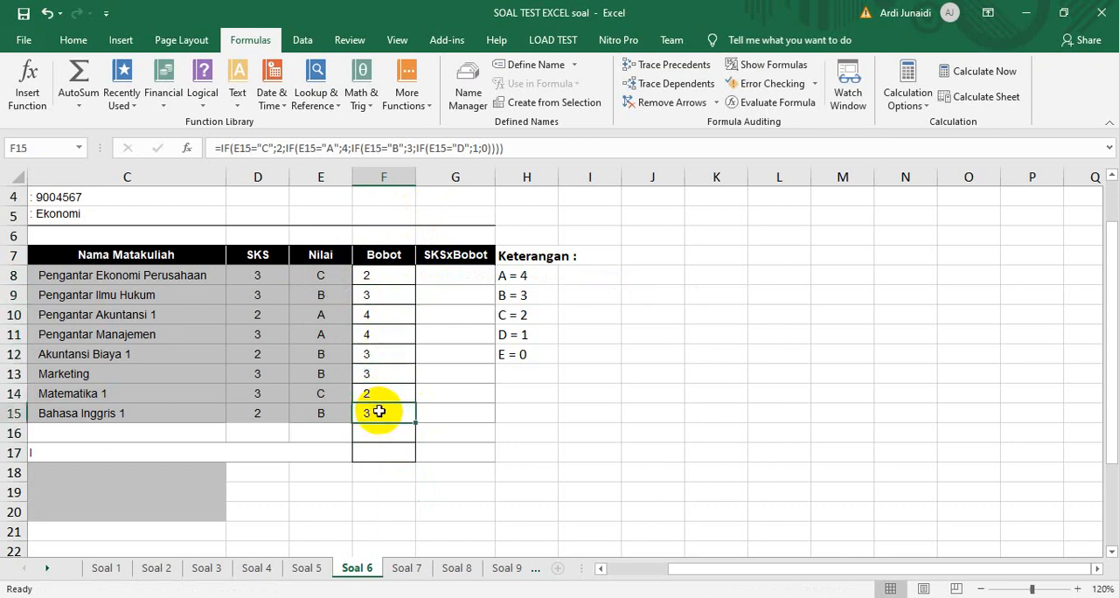
# Enter =D8*F8 in G8 of the SKSxBobot column and fill it down to G15
pyautogui.click(462, 274)
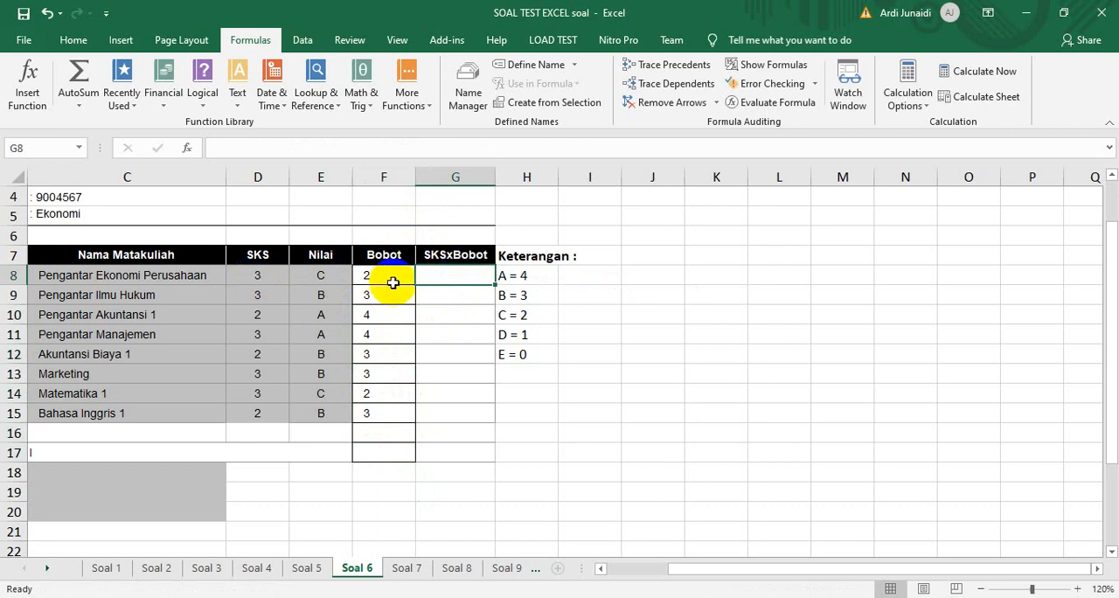
pyautogui.write('=')
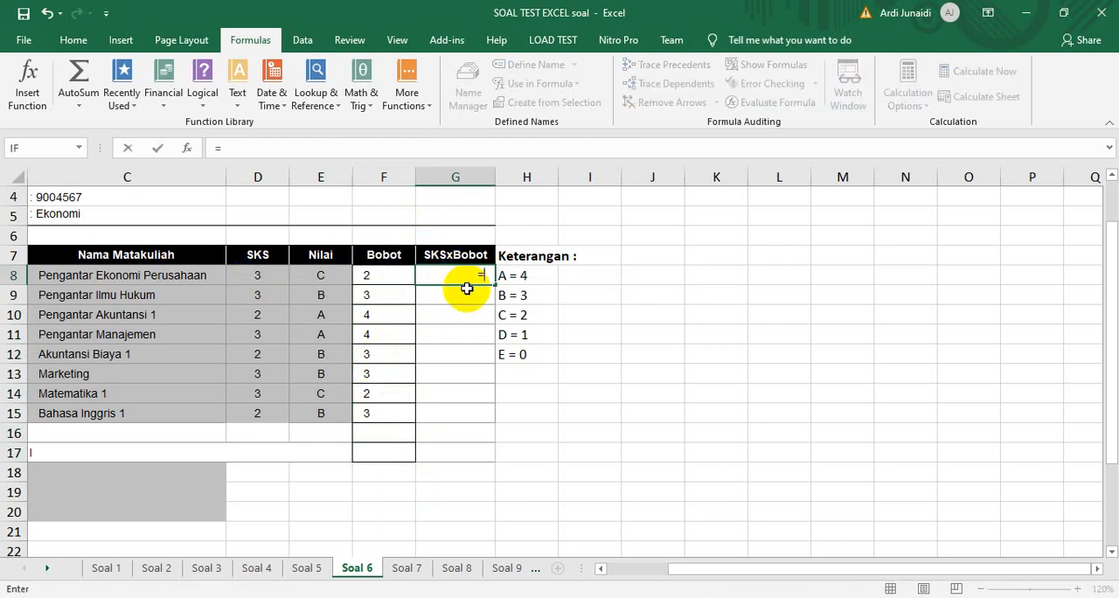
pyautogui.click(266, 276)
pyautogui.write('*')
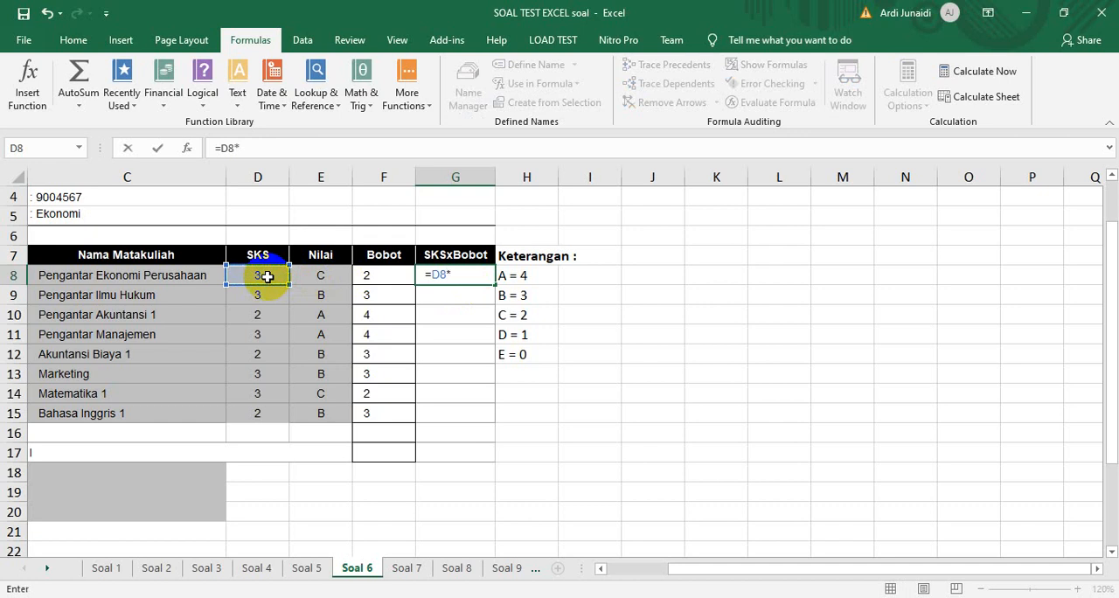
pyautogui.click(377, 277)
pyautogui.press('Return')
pyautogui.click(477, 273)
pyautogui.moveTo(492, 287); pyautogui.dragTo(490, 420)
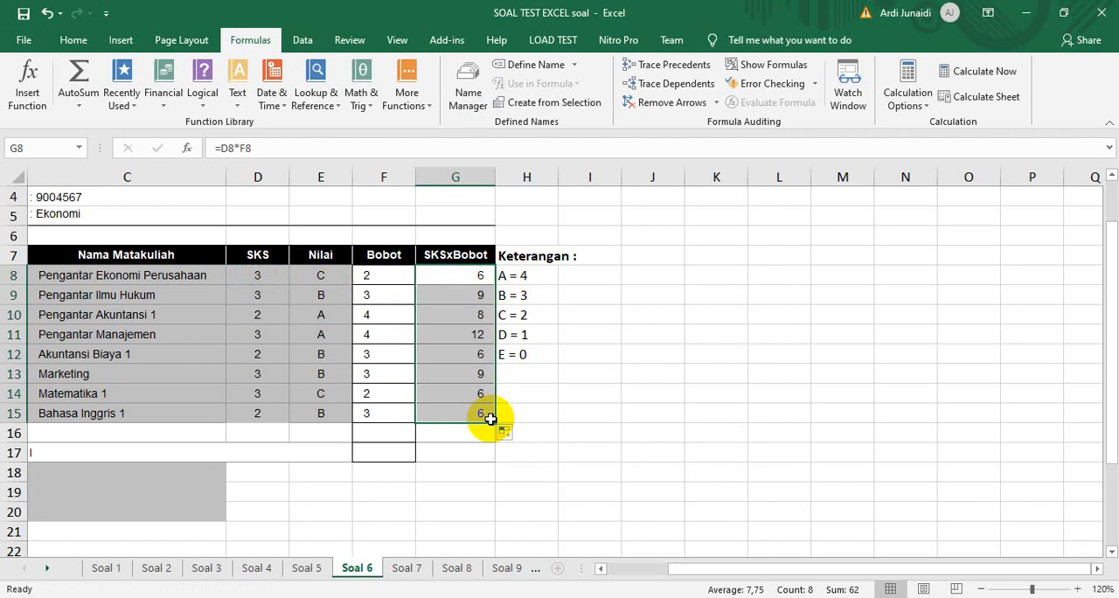
# Sum the SKS column D8:D15 in D16 of the Jumlah row
pyautogui.moveTo(374, 276); pyautogui.dragTo(390, 413)
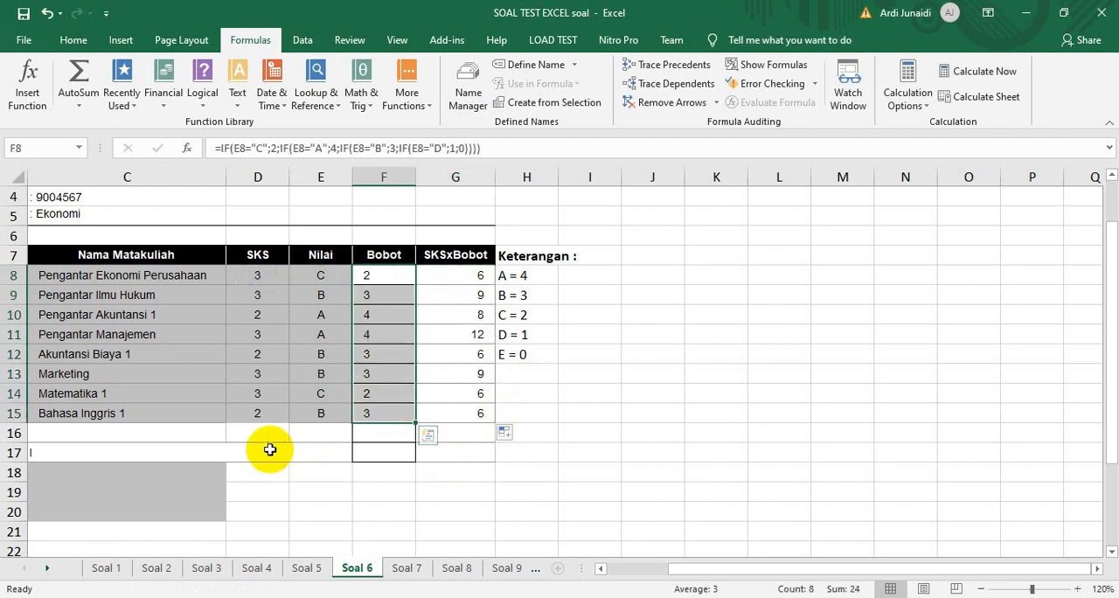
pyautogui.moveTo(790, 573); pyautogui.dragTo(706, 569)
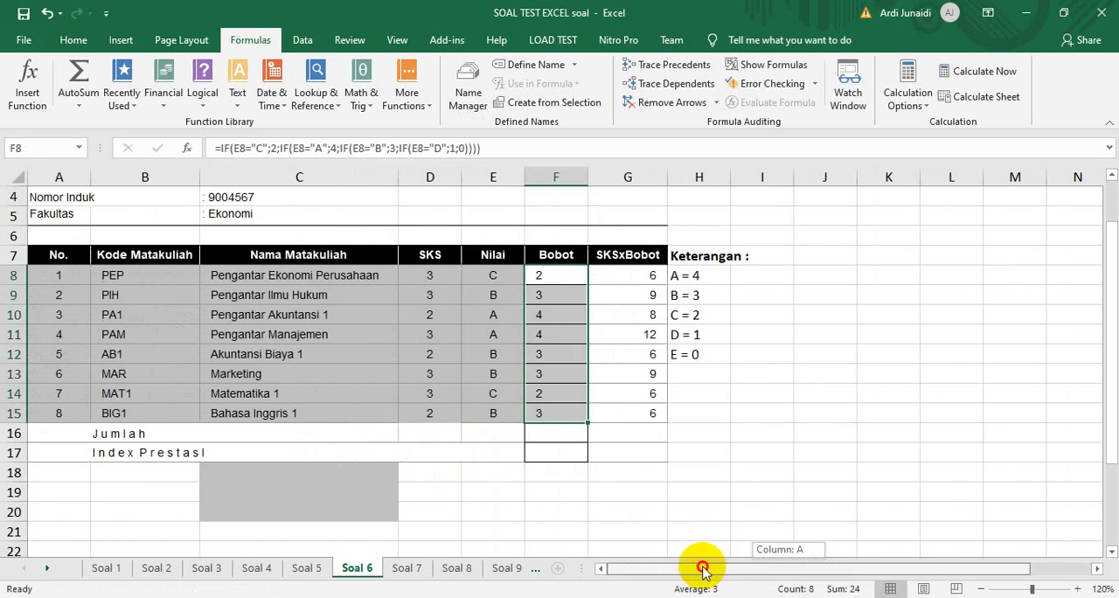
pyautogui.click(419, 435)
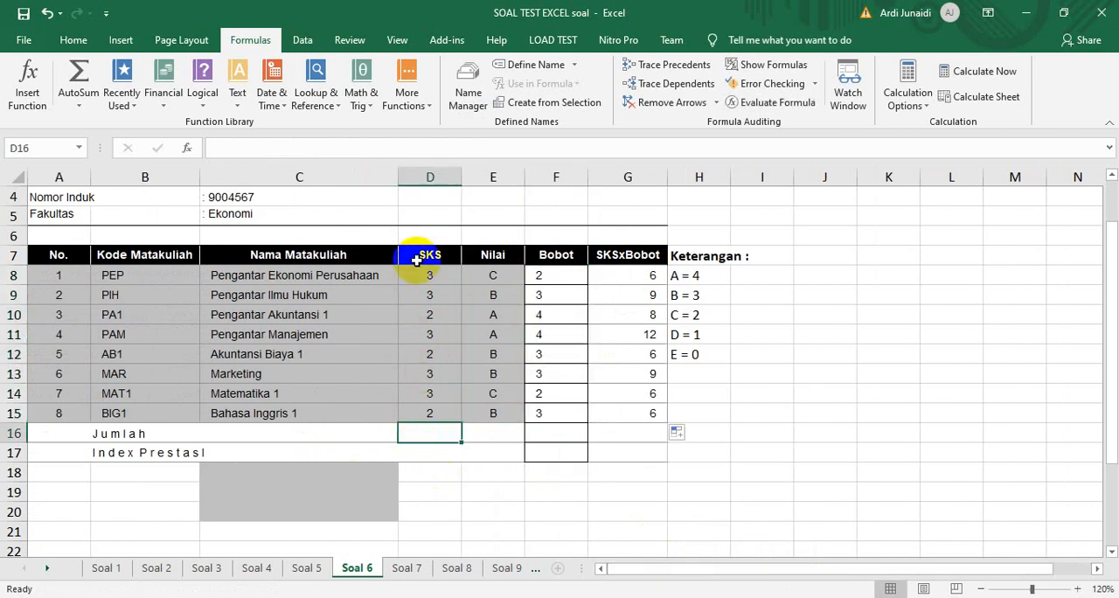
pyautogui.click(78, 117)
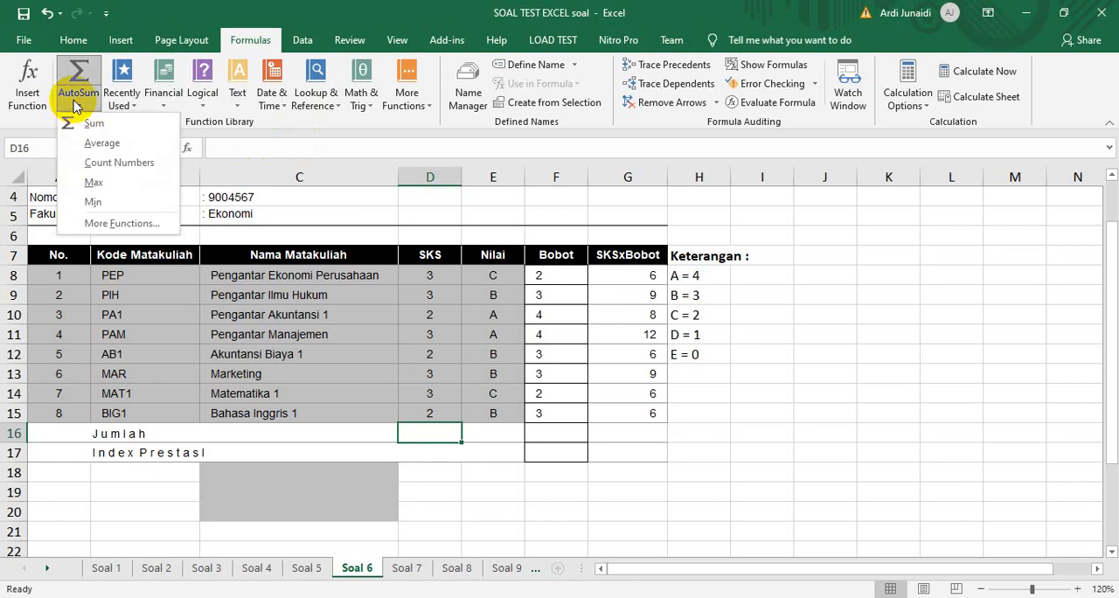
pyautogui.click(77, 127)
pyautogui.press('Return')
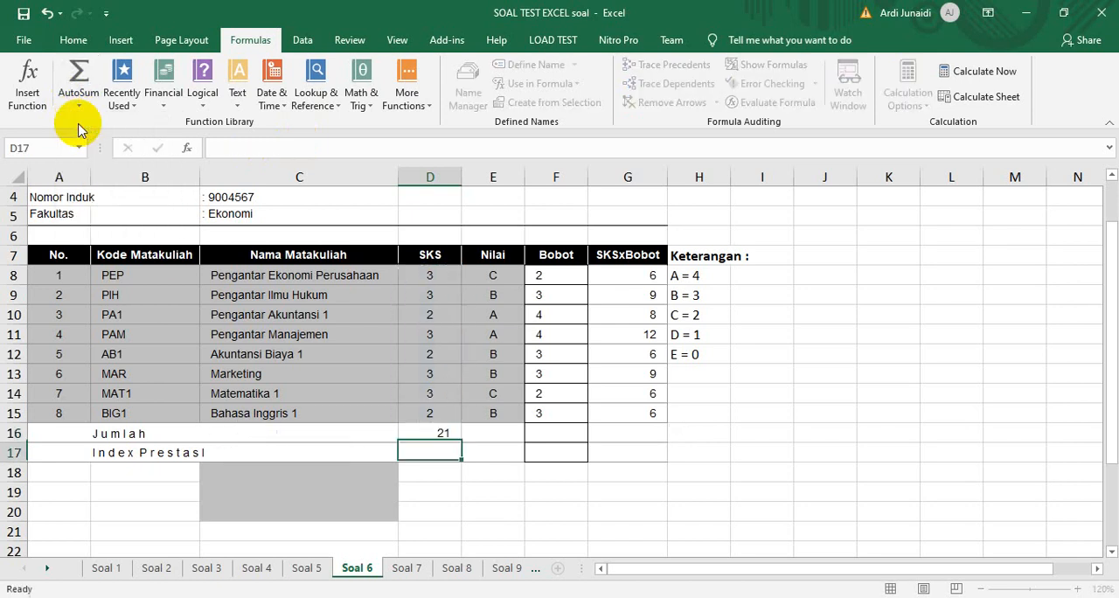
# Copy the D16 sum formula to F16 and G16 to total the Bobot and SKSxBobot columns
pyautogui.click(561, 432)
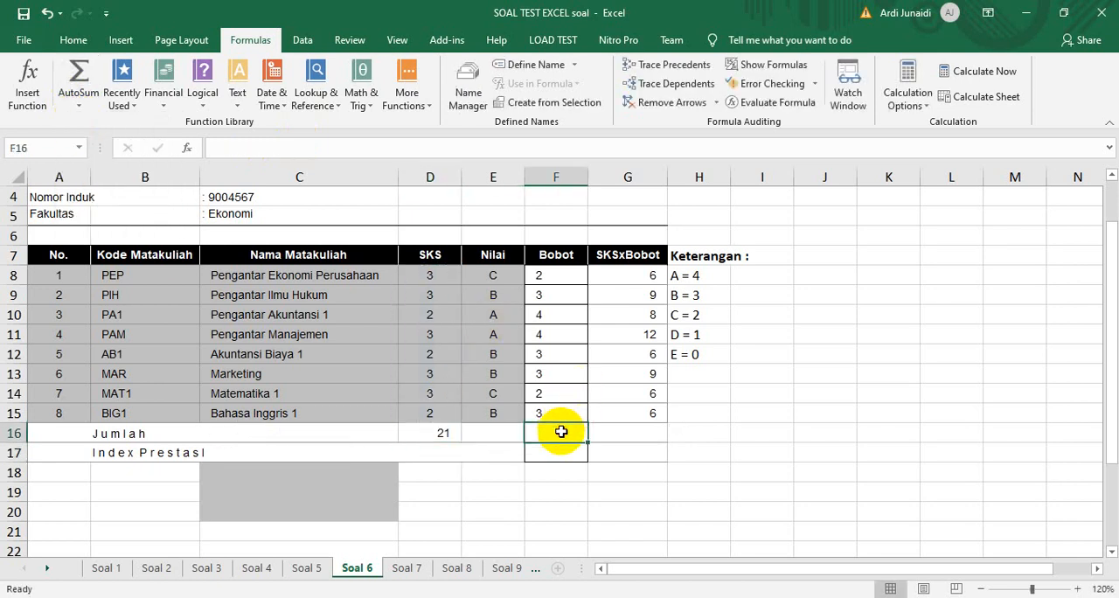
pyautogui.click(442, 437)
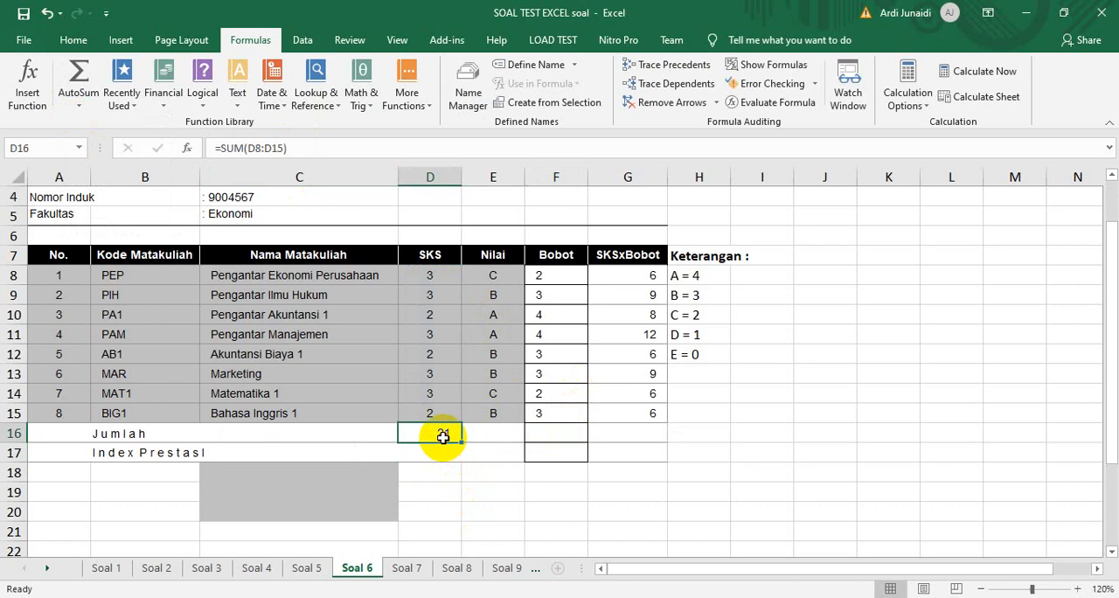
pyautogui.hotkey('ctrl', 'c')
pyautogui.press('Right')
pyautogui.press('Right')
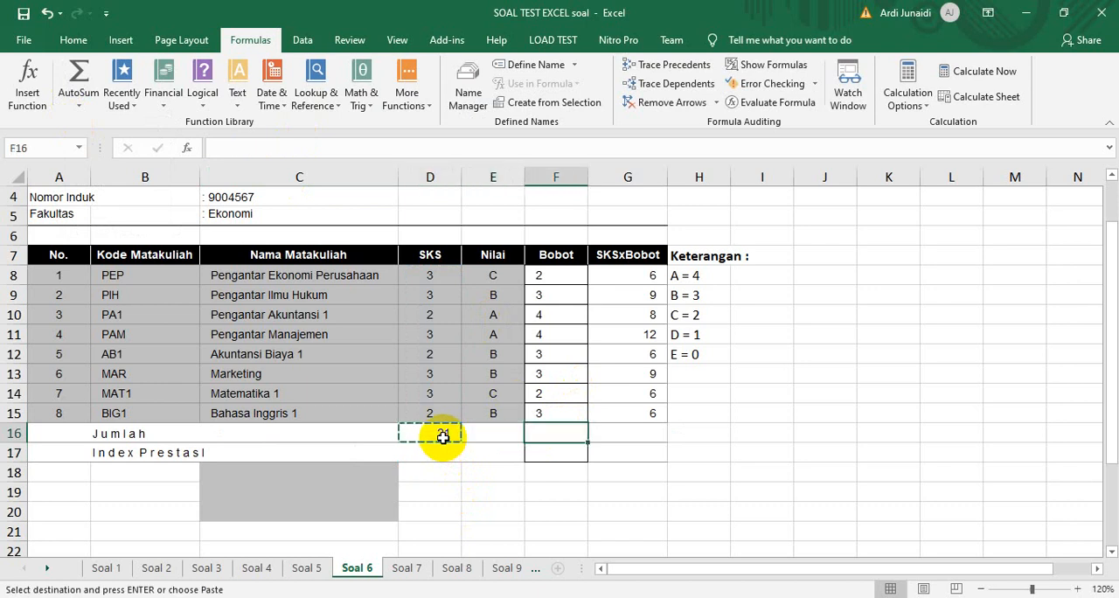
pyautogui.hotkey('ctrl', 'v')
pyautogui.click(644, 430)
pyautogui.hotkey('ctrl', 'v')
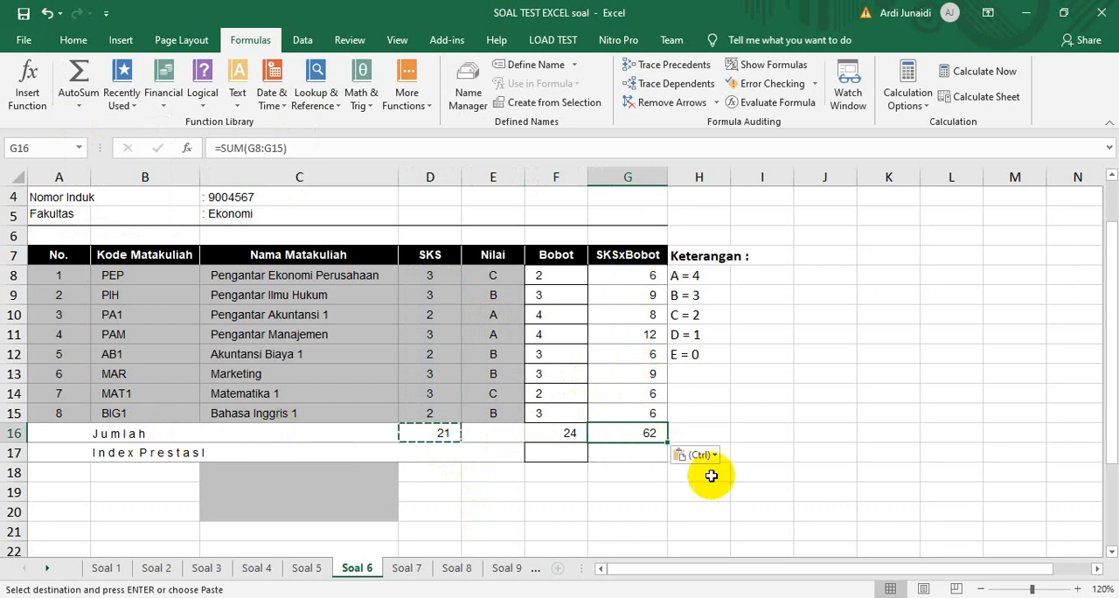
# Enter =G16/D16 in G17 of the Index Prestasi row, following the Nilai IP rule noted below the table
pyautogui.moveTo(1110, 370); pyautogui.dragTo(1111, 457)
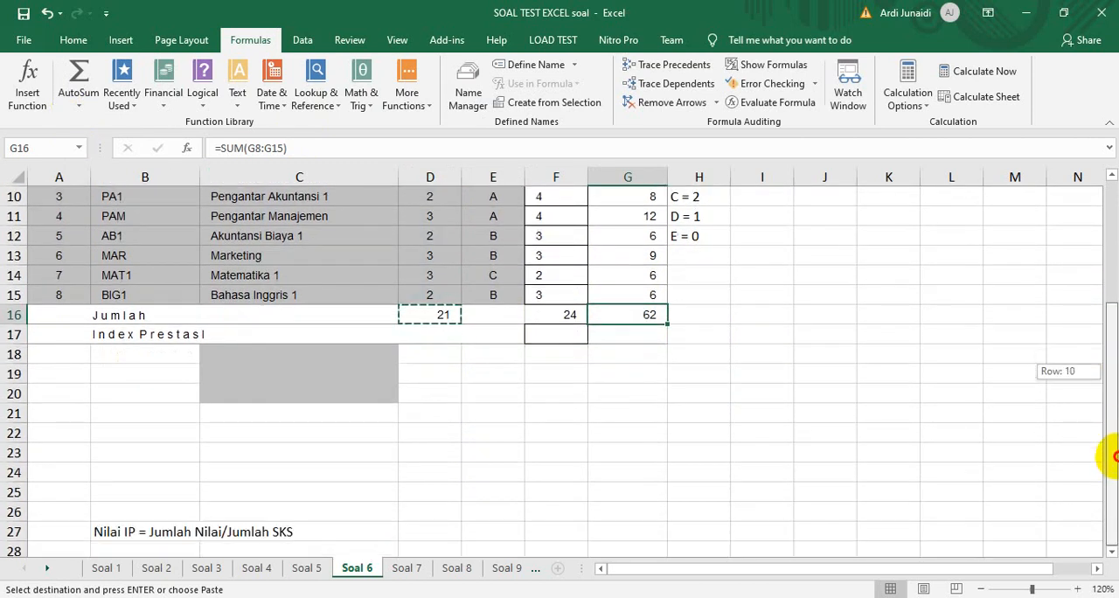
pyautogui.moveTo(1111, 457); pyautogui.dragTo(1111, 404)
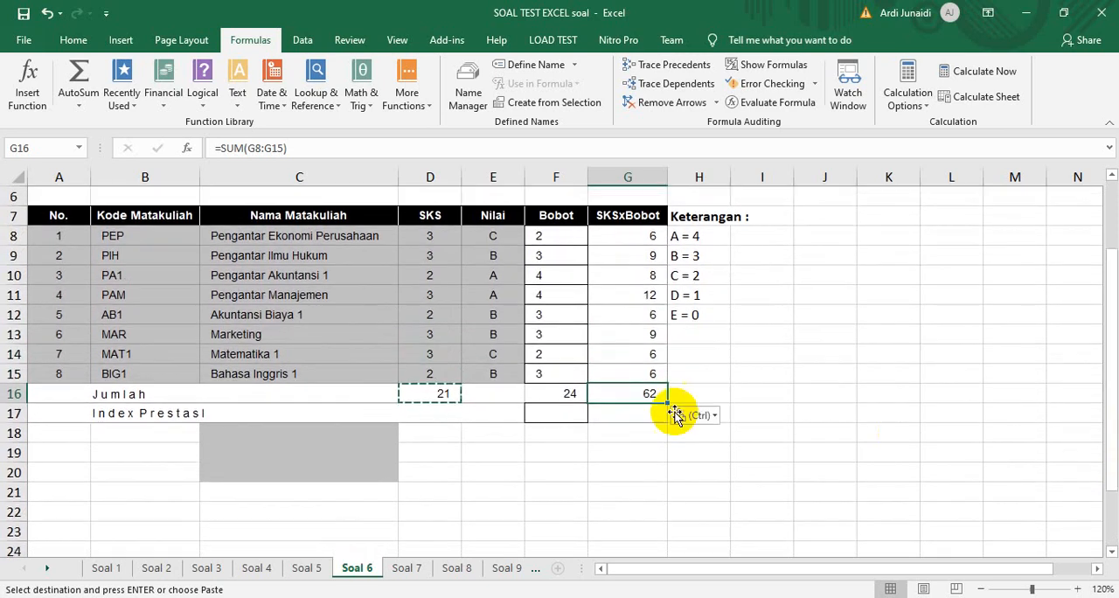
pyautogui.click(627, 411)
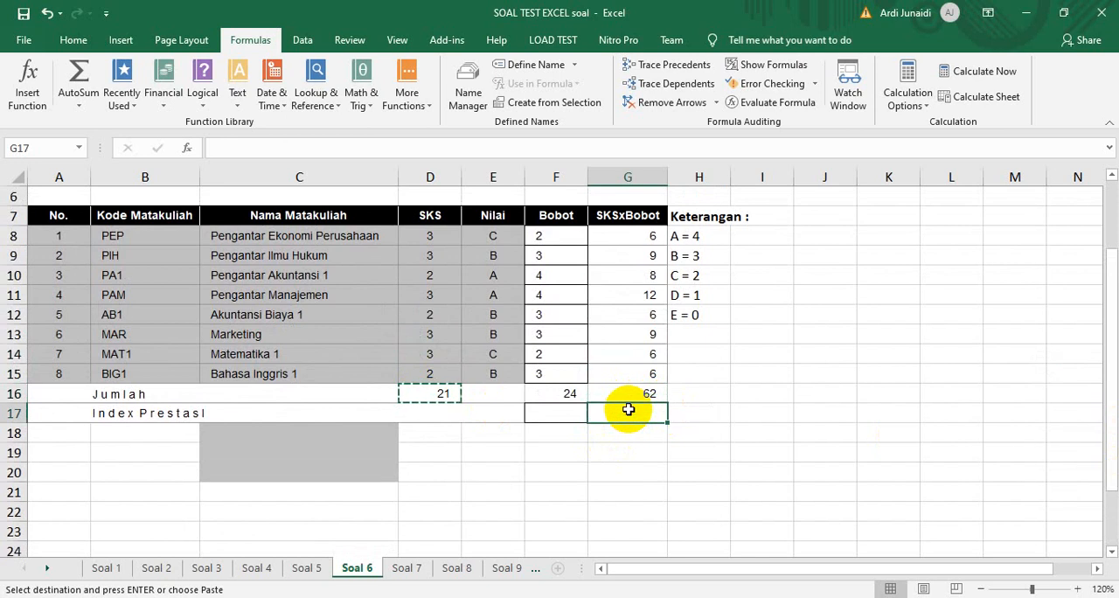
pyautogui.write('=')
pyautogui.click(633, 393)
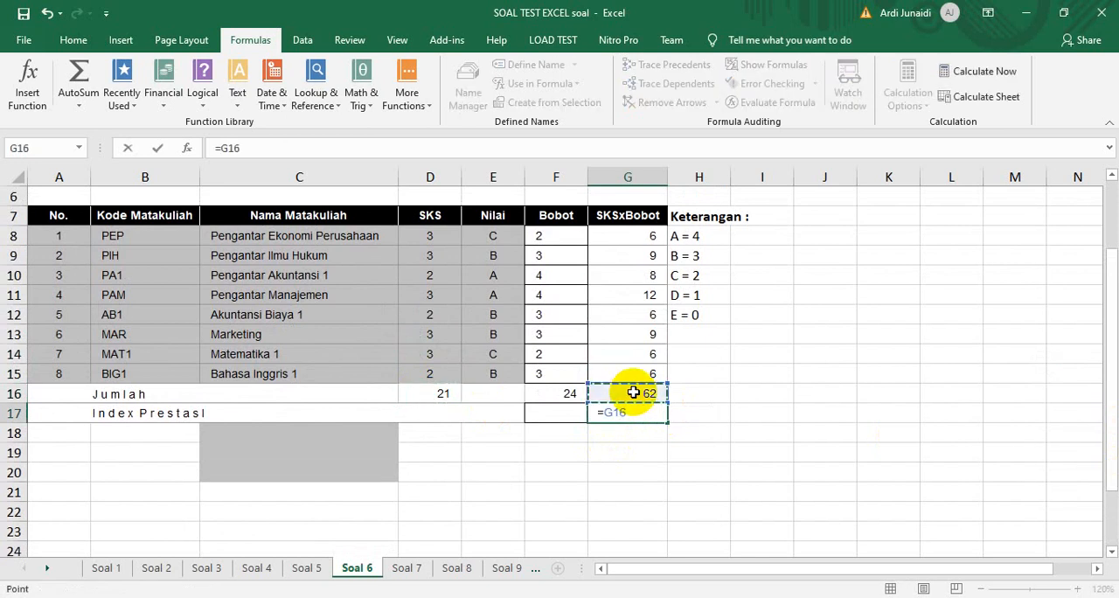
pyautogui.write('/')
pyautogui.click(426, 393)
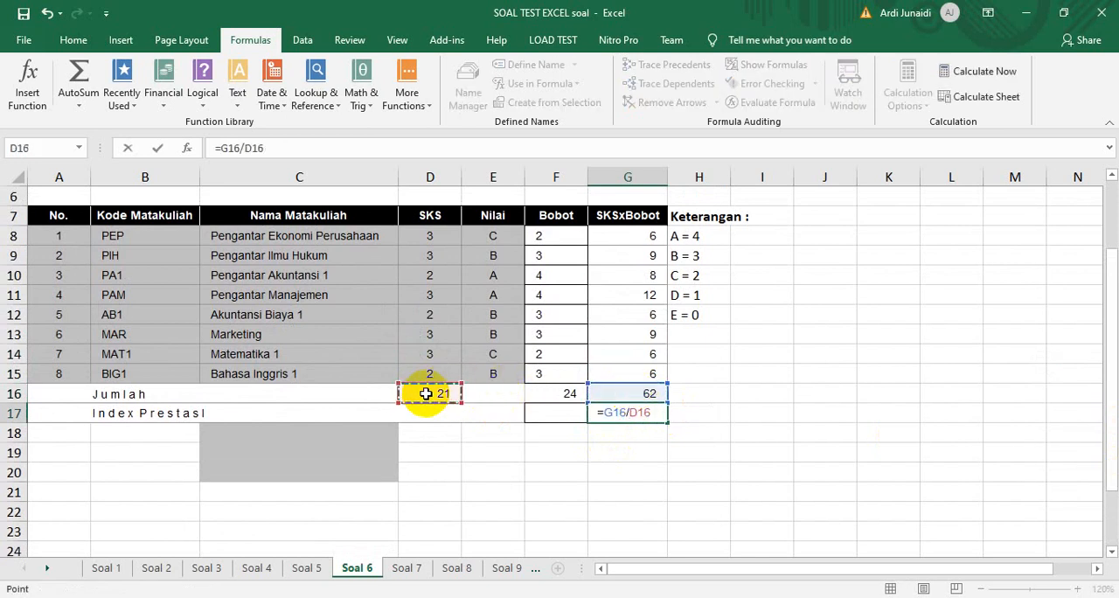
pyautogui.press('Return')
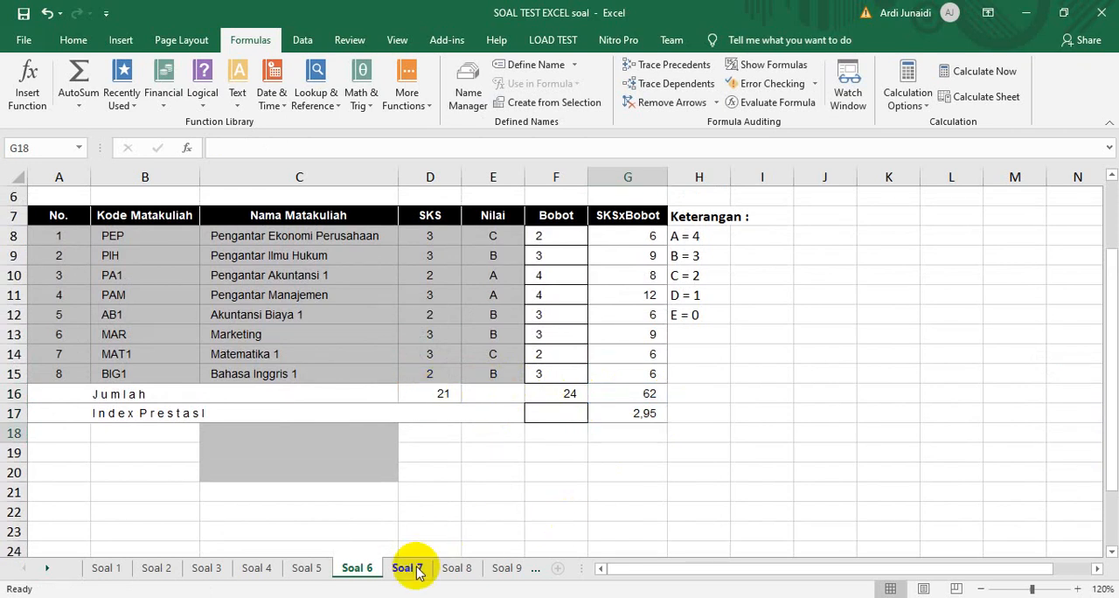
# Switch to the Soal 7 sheet and reduce its zoom to 120%
pyautogui.click(407, 568)
pyautogui.moveTo(887, 575); pyautogui.dragTo(729, 578)
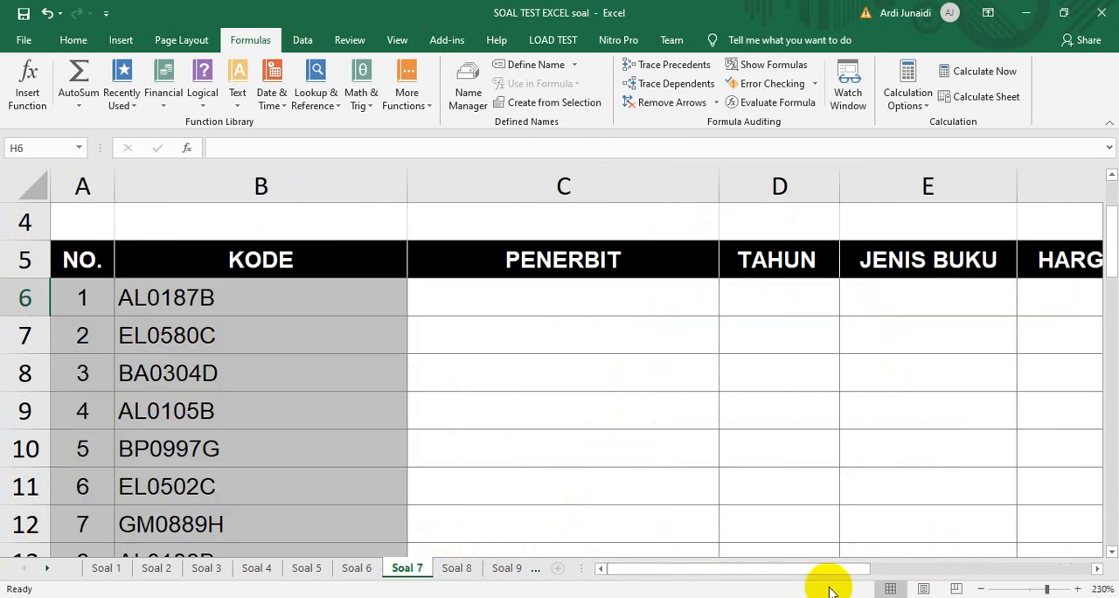
pyautogui.click(982, 590)
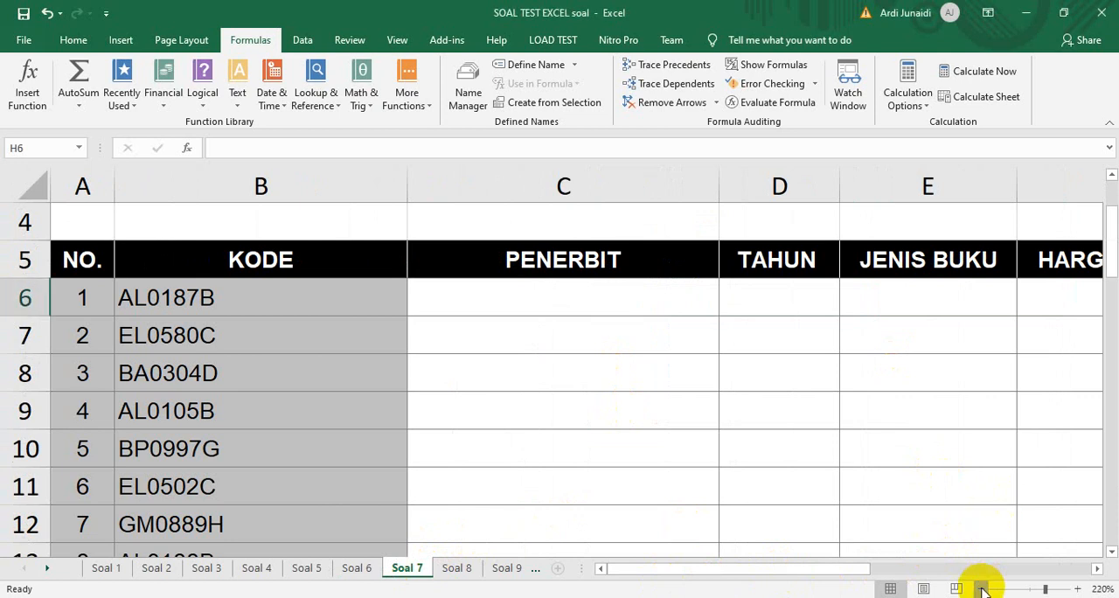
pyautogui.click(982, 590)
pyautogui.click(982, 588)
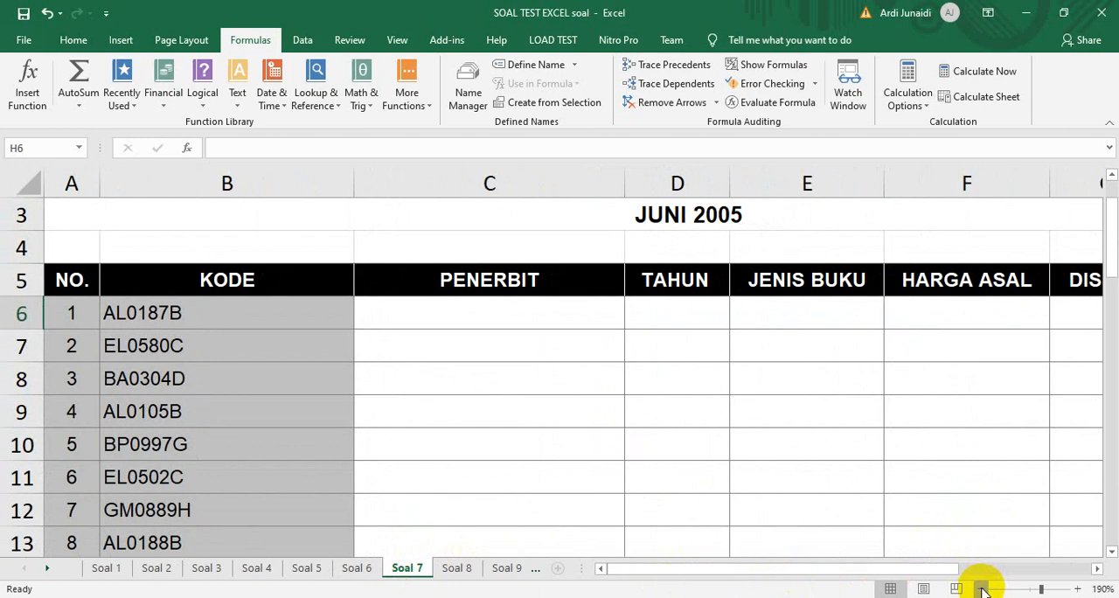
pyautogui.click(982, 590)
pyautogui.click(981, 589)
pyautogui.click(982, 590)
pyautogui.click(982, 590)
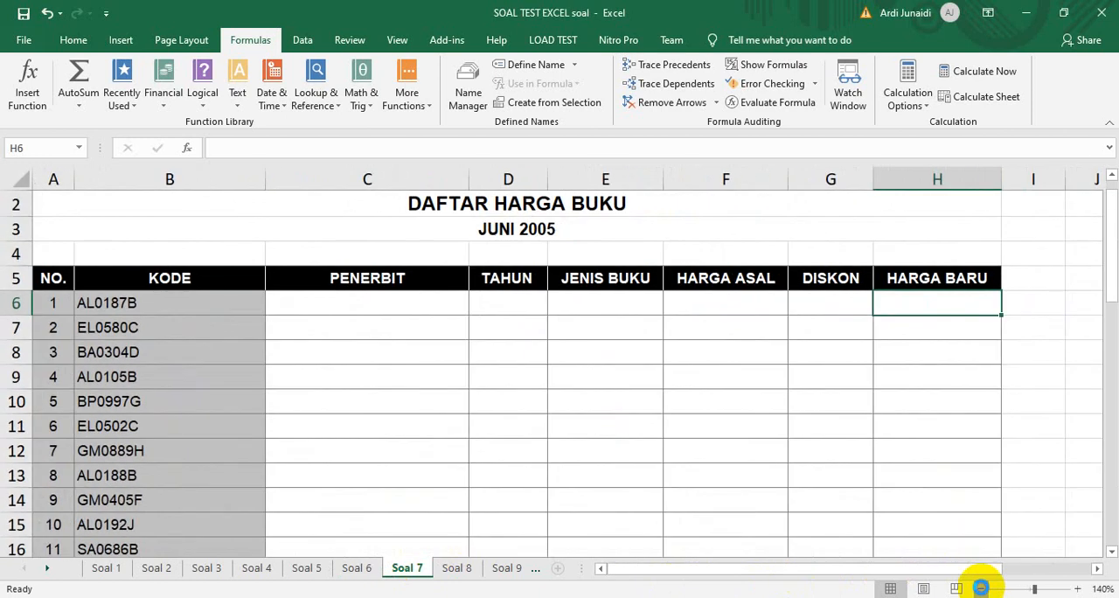
pyautogui.click(981, 588)
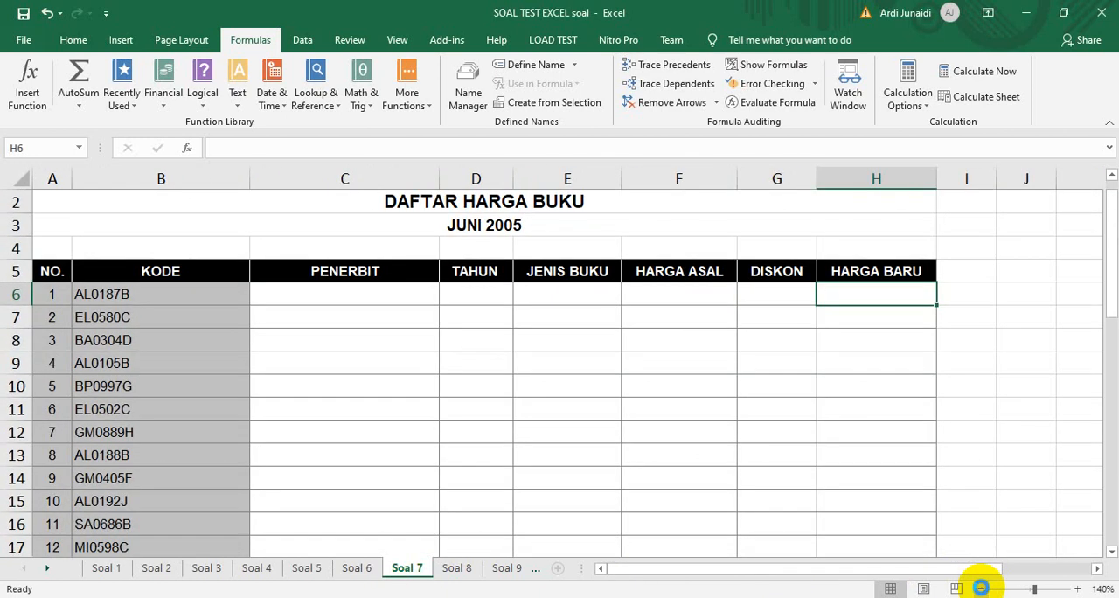
pyautogui.click(981, 588)
pyautogui.click(981, 589)
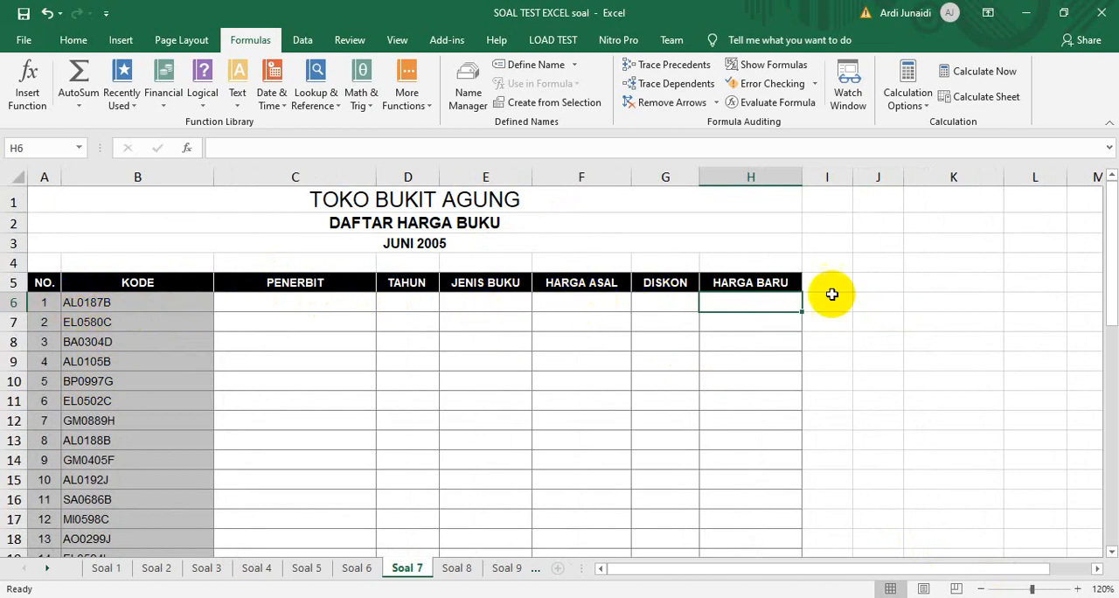
# Enter =LEFT(B6;2) in C6 of the Penerbit column and fill it down to C19
pyautogui.moveTo(1108, 259); pyautogui.dragTo(1113, 385)
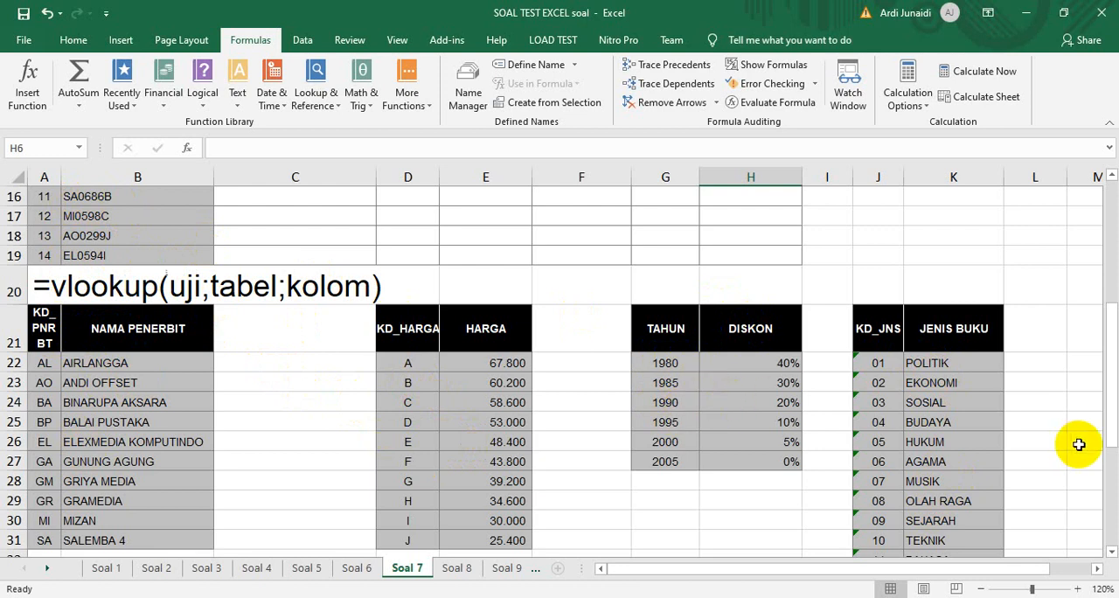
pyautogui.moveTo(1108, 421); pyautogui.dragTo(1112, 316)
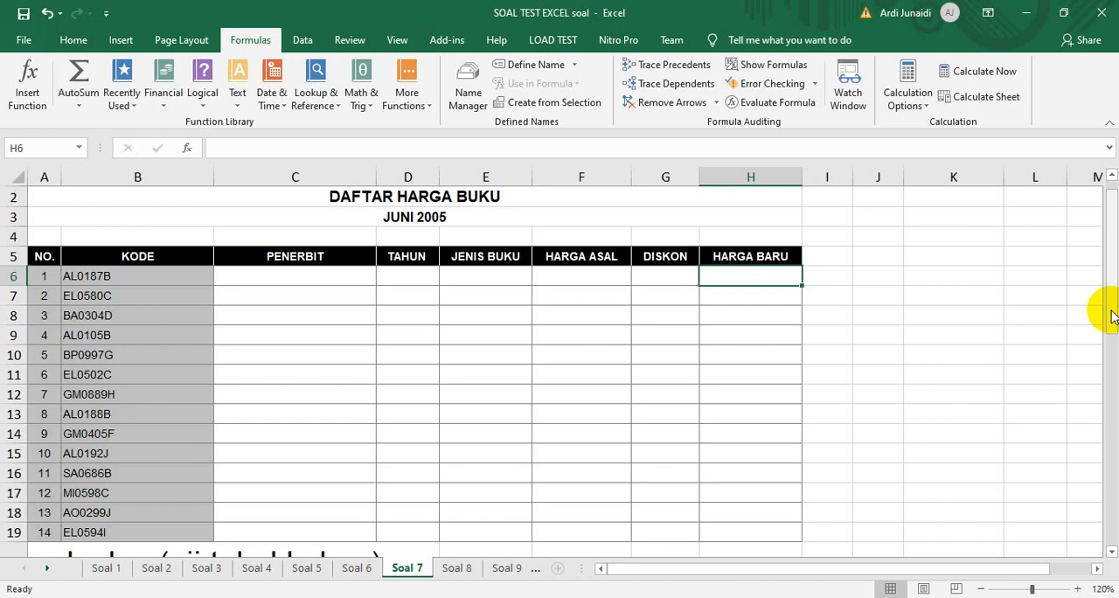
pyautogui.click(282, 275)
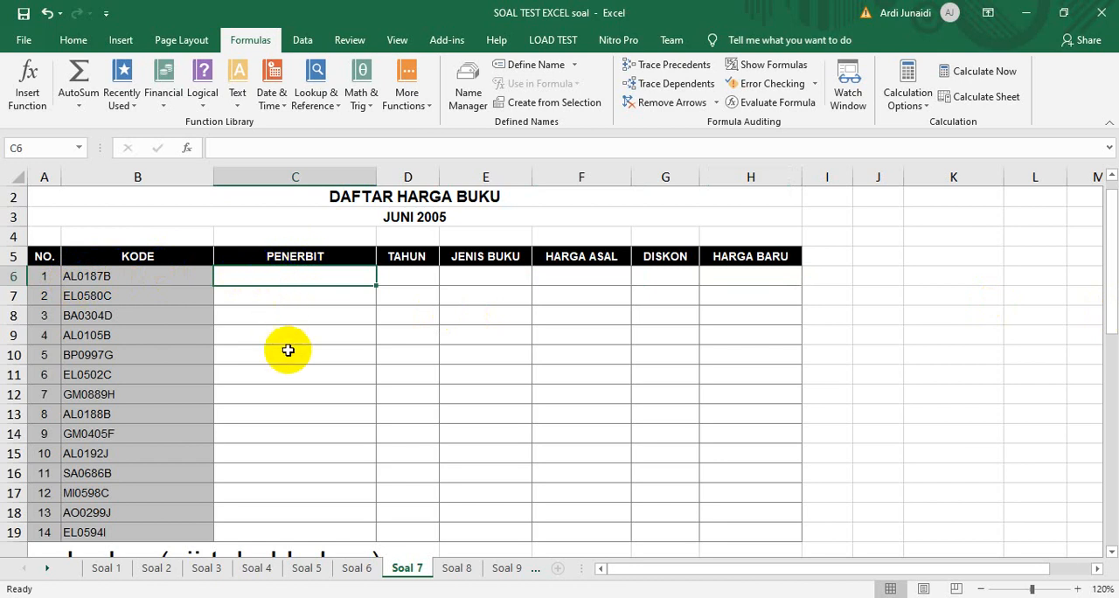
pyautogui.click(236, 98)
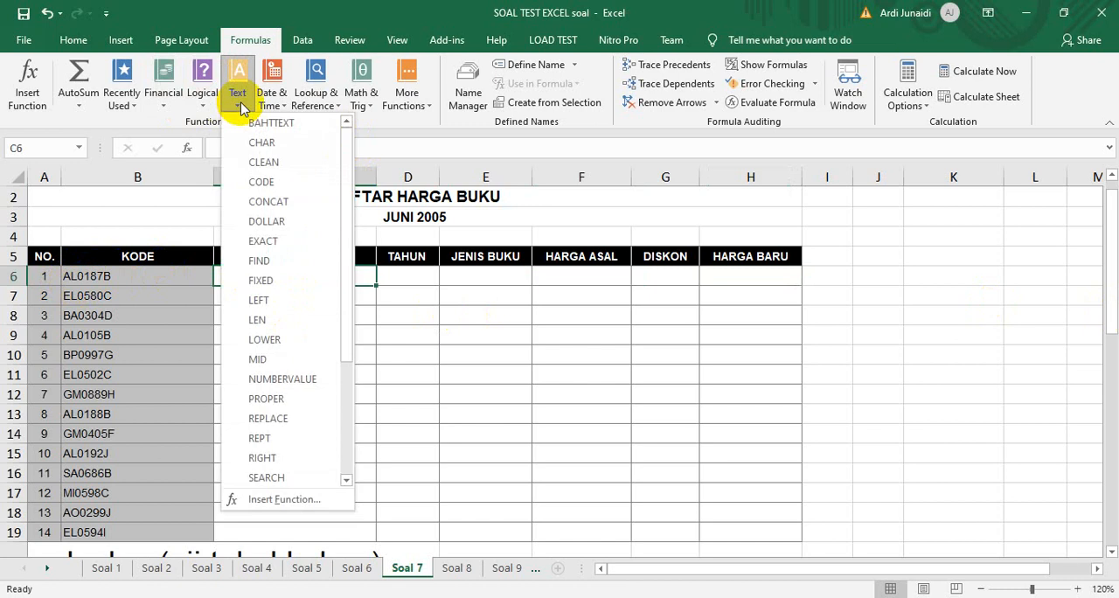
pyautogui.click(259, 302)
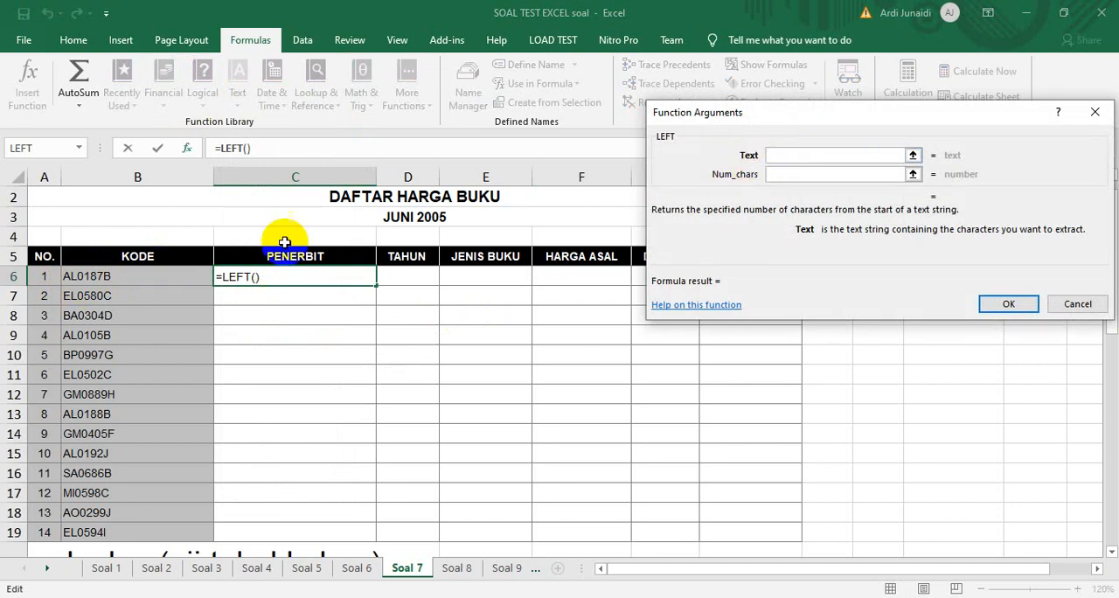
pyautogui.click(124, 276)
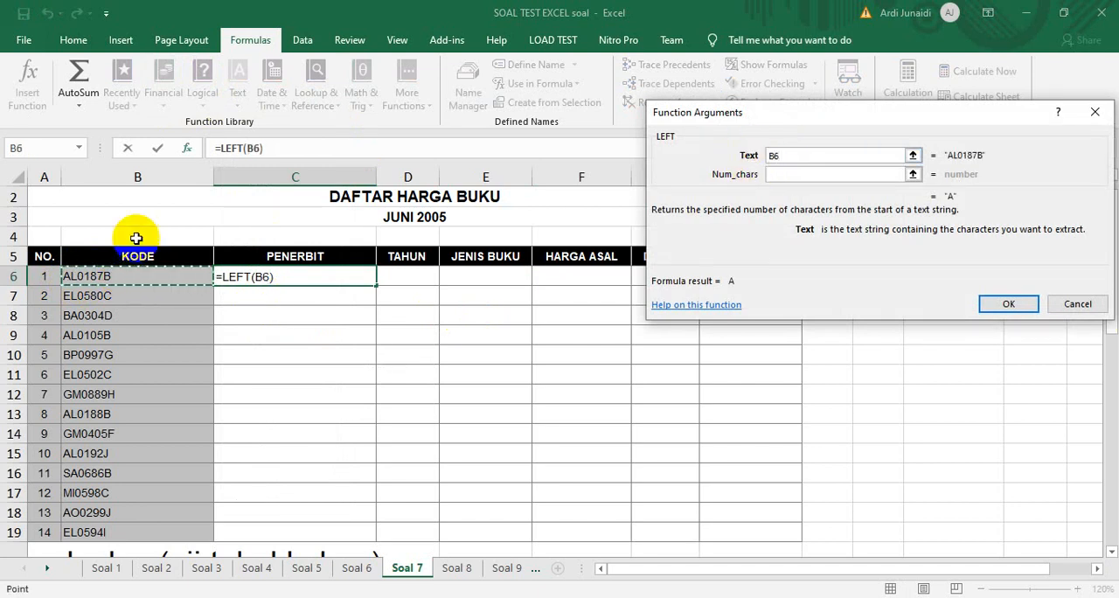
pyautogui.click(793, 175)
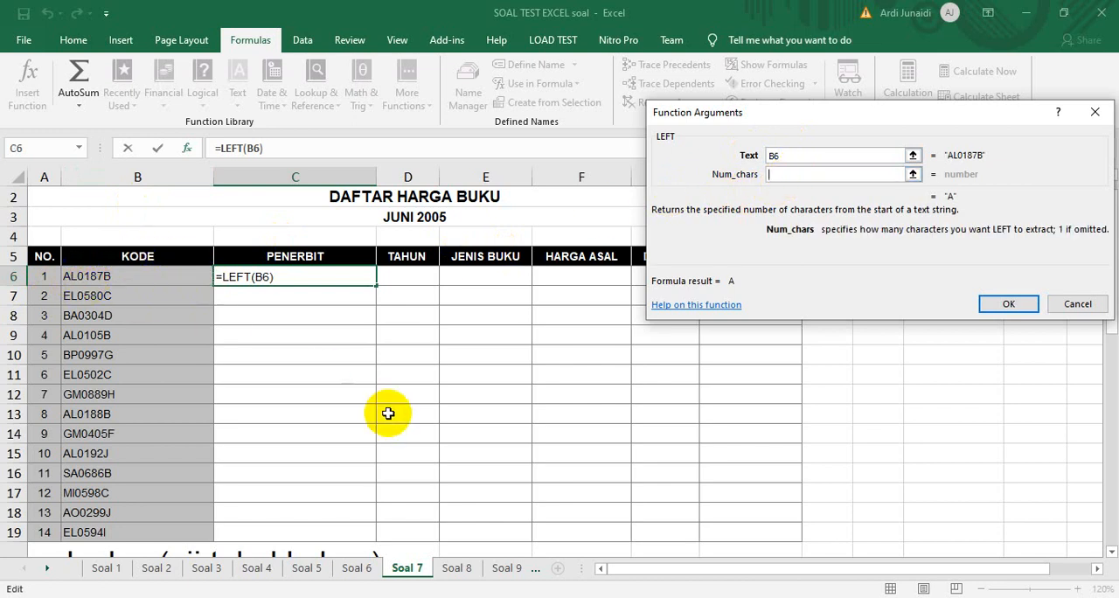
pyautogui.click(1003, 303)
pyautogui.moveTo(375, 284); pyautogui.dragTo(360, 457)
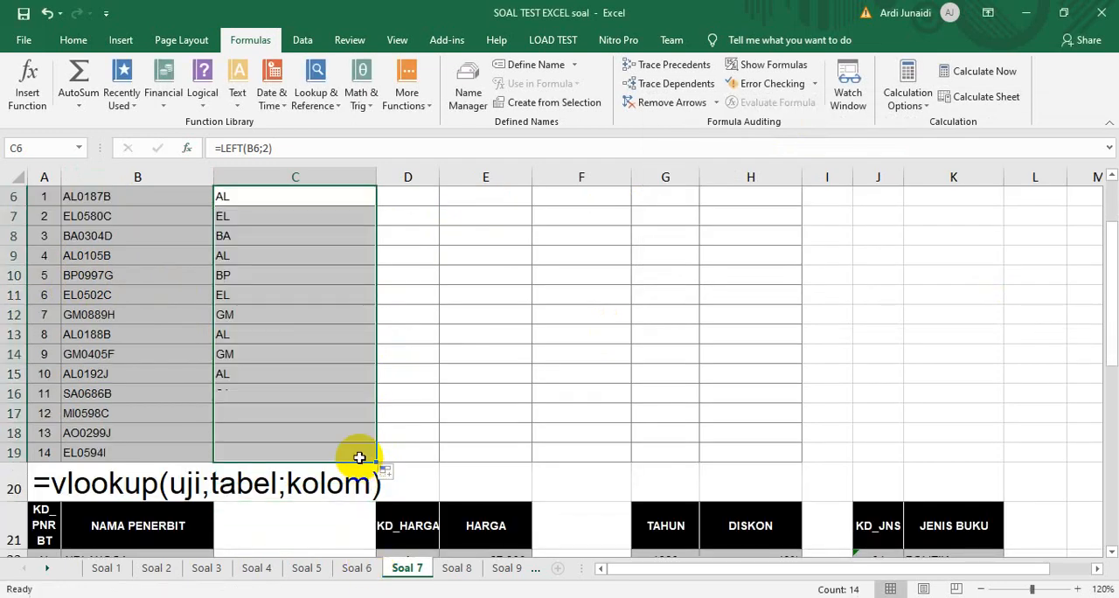
# Check the copied LEFT formulas in the Penerbit column against the publisher code table below
pyautogui.press('Up')
pyautogui.press('Down')
pyautogui.press('Down')
pyautogui.press('Down')
pyautogui.press('Down')
pyautogui.press('Down')
pyautogui.press('Down')
pyautogui.press('Down')
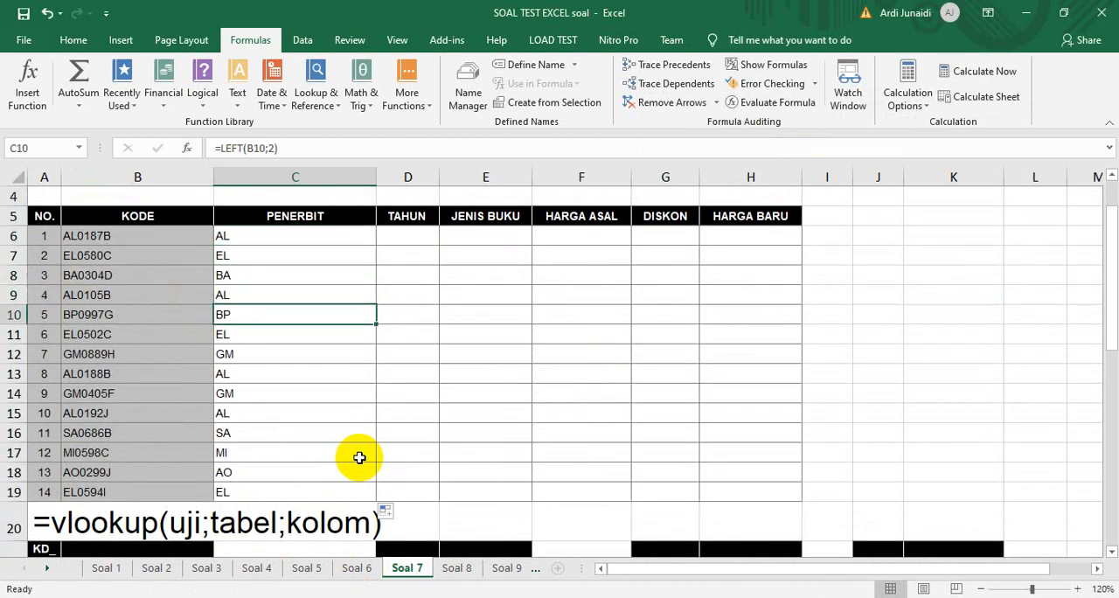
pyautogui.press('Up')
pyautogui.press('Up')
pyautogui.press('Up')
pyautogui.press('Up')
pyautogui.press('Up')
pyautogui.press('Up')
pyautogui.press('Down')
pyautogui.press('Down')
pyautogui.press('Down')
pyautogui.press('Down')
pyautogui.press('Down')
pyautogui.press('Down')
pyautogui.press('Down')
pyautogui.press('Down')
pyautogui.press('Down')
pyautogui.press('Down')
pyautogui.press('Down')
pyautogui.press('Down')
pyautogui.press('Down')
pyautogui.press('Down')
pyautogui.press('Down')
pyautogui.press('Down')
pyautogui.press('Down')
pyautogui.press('Down')
pyautogui.press('Down')
pyautogui.press('Down')
pyautogui.press('Down')
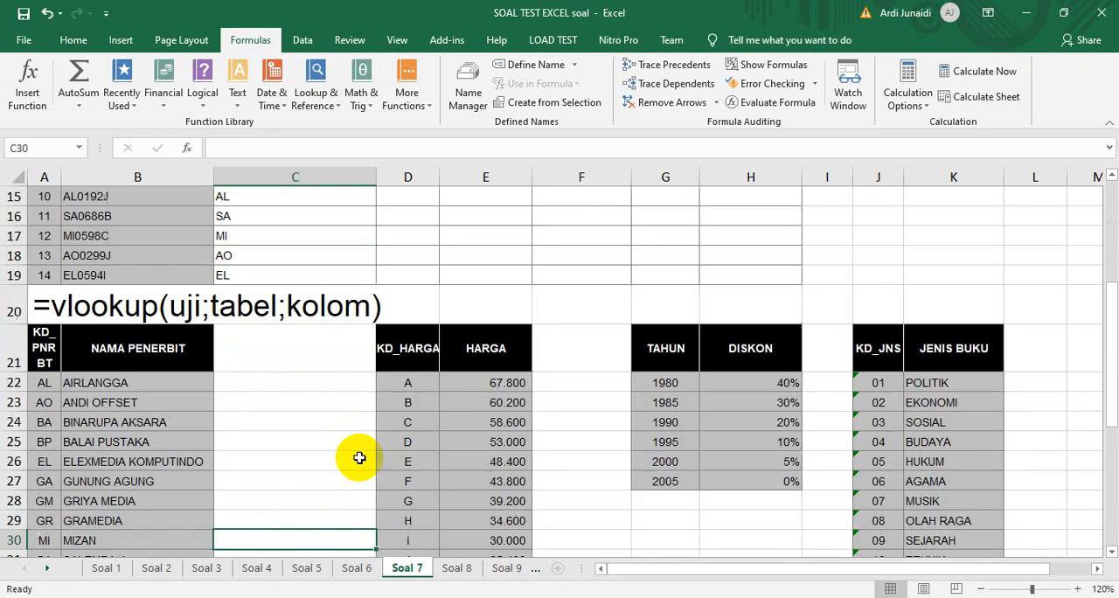
pyautogui.press('Up')
pyautogui.press('Up')
pyautogui.press('Up')
pyautogui.press('Up')
pyautogui.press('Up')
pyautogui.press('Up')
pyautogui.press('Up')
pyautogui.press('Up')
pyautogui.press('Up')
pyautogui.press('Up')
pyautogui.press('Up')
pyautogui.press('Up')
pyautogui.press('Up')
pyautogui.press('Up')
pyautogui.press('Up')
pyautogui.press('Up')
pyautogui.press('Up')
pyautogui.press('Up')
pyautogui.press('Up')
pyautogui.press('Up')
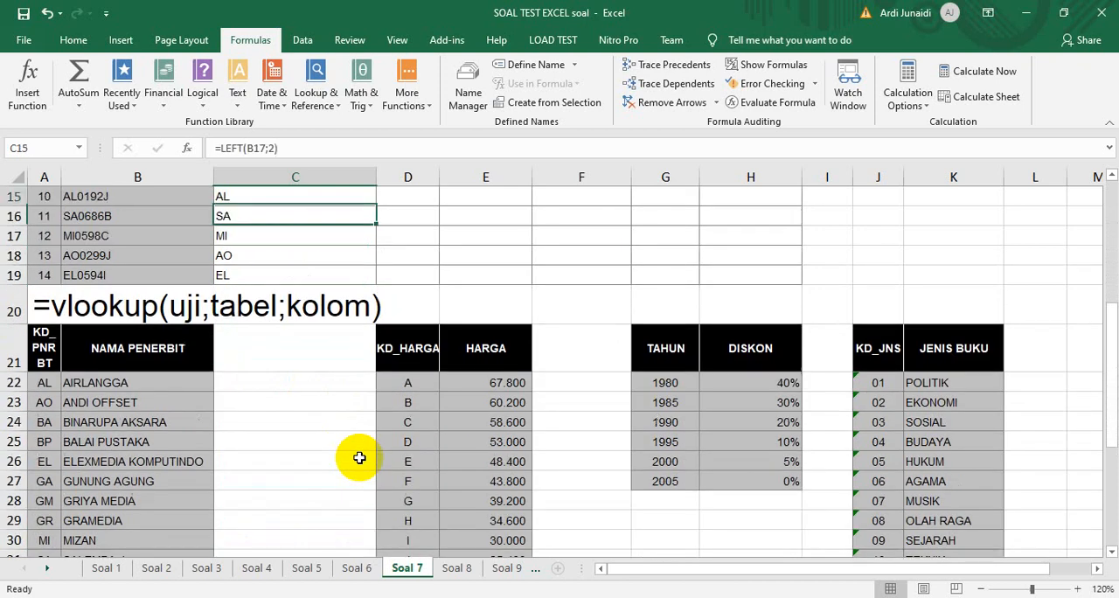
pyautogui.press('Down')
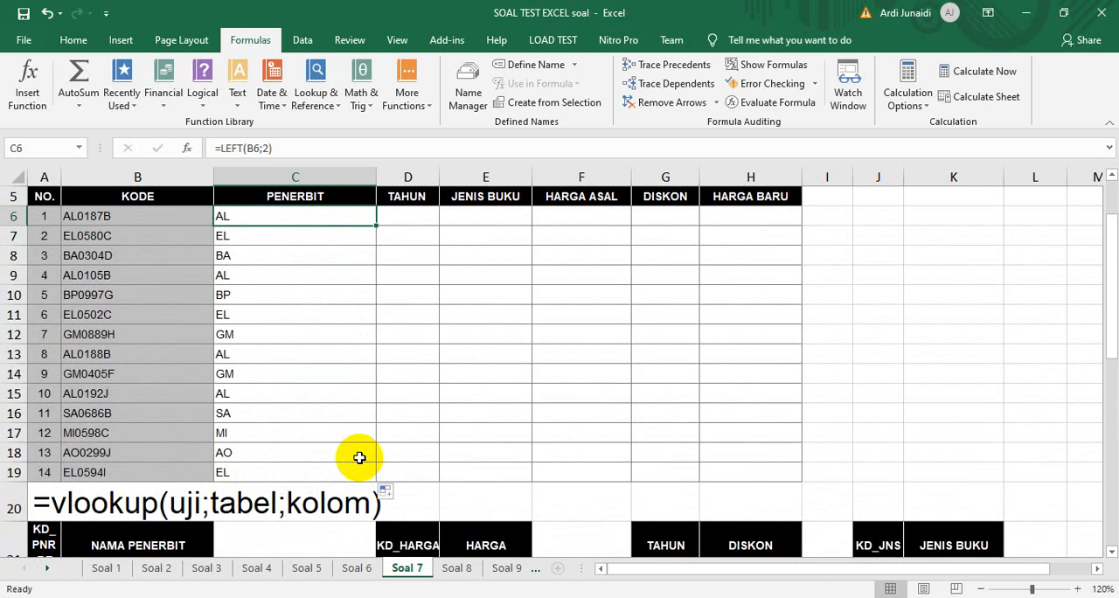
# Clear the LEFT formula from C6 of the Penerbit column
pyautogui.moveTo(309, 140); pyautogui.dragTo(207, 141)
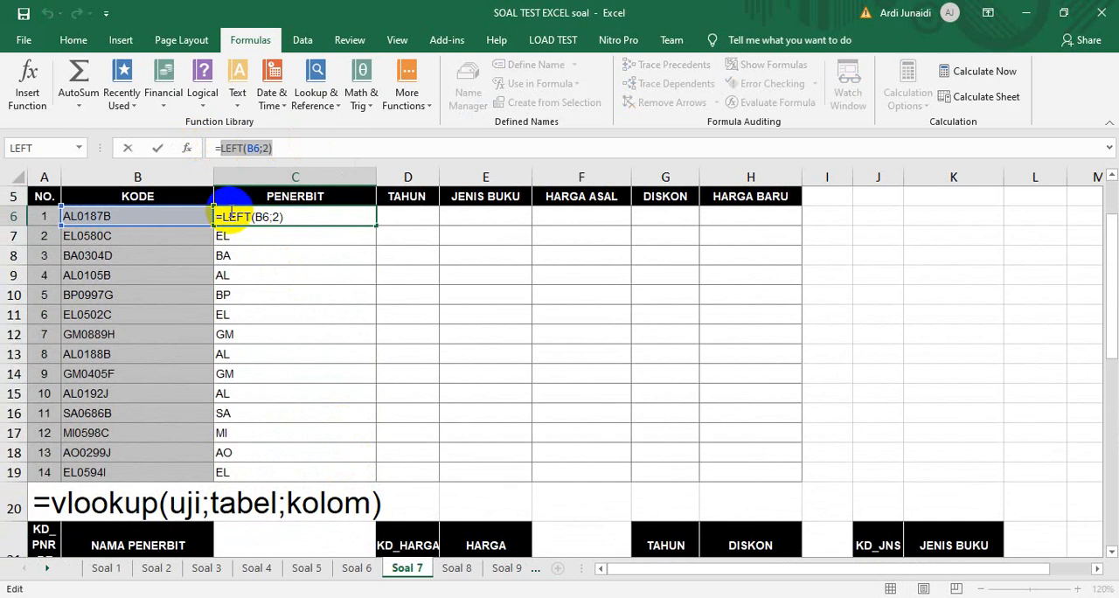
pyautogui.press('BackSpace')
pyautogui.press('Escape')
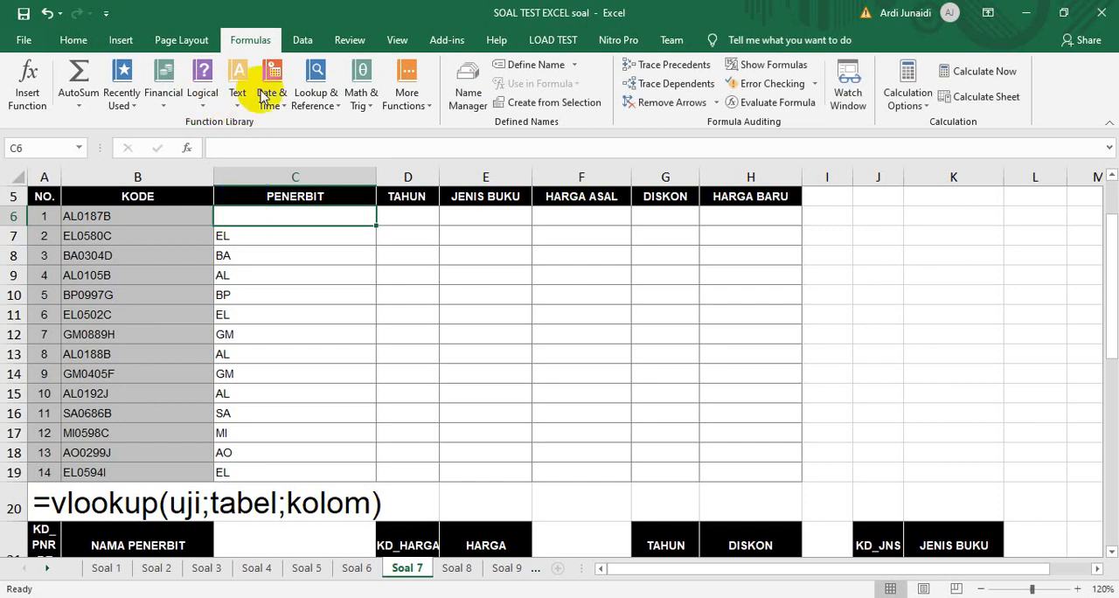
# Enter =LOOKUP(LEFT(B6;2);$A$22:$B$31) in C6 using LOOKUP's array form and fill it down the Penerbit column to C19
pyautogui.click(324, 103)
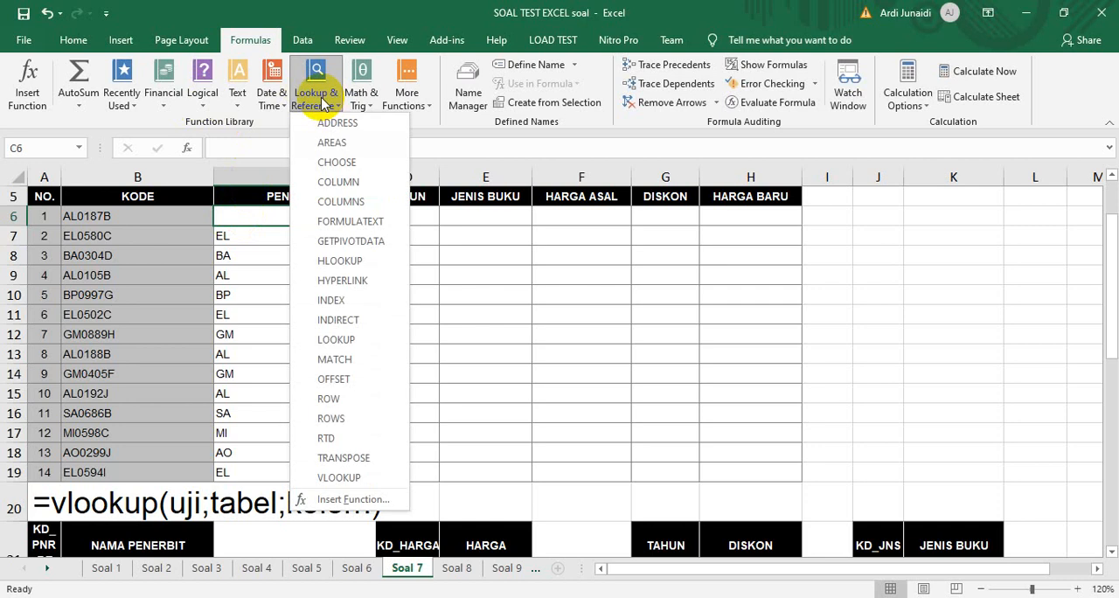
pyautogui.click(341, 340)
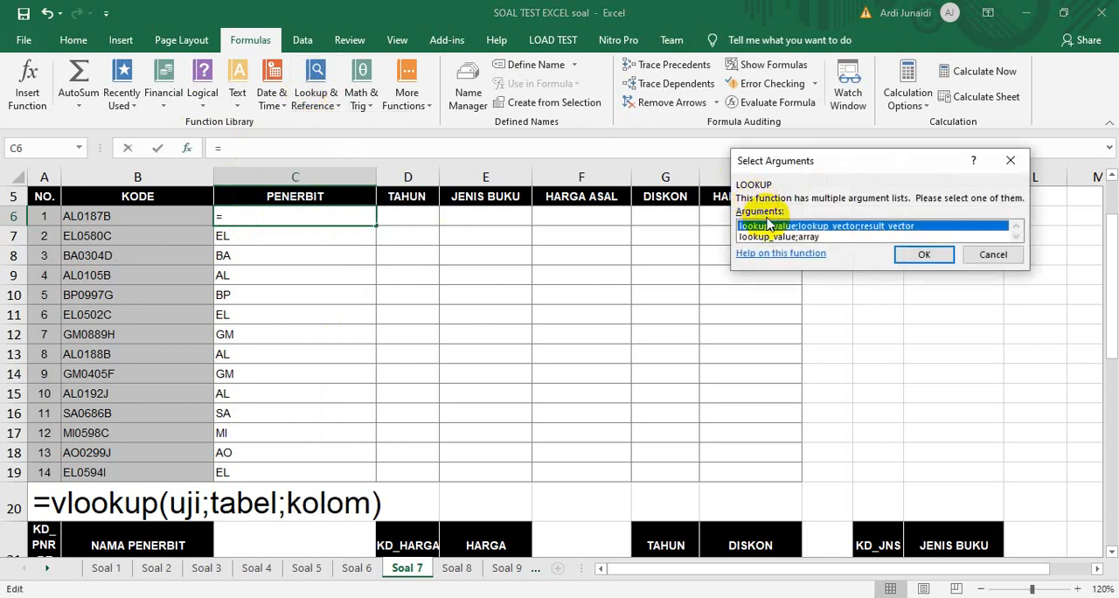
pyautogui.click(782, 236)
pyautogui.click(919, 255)
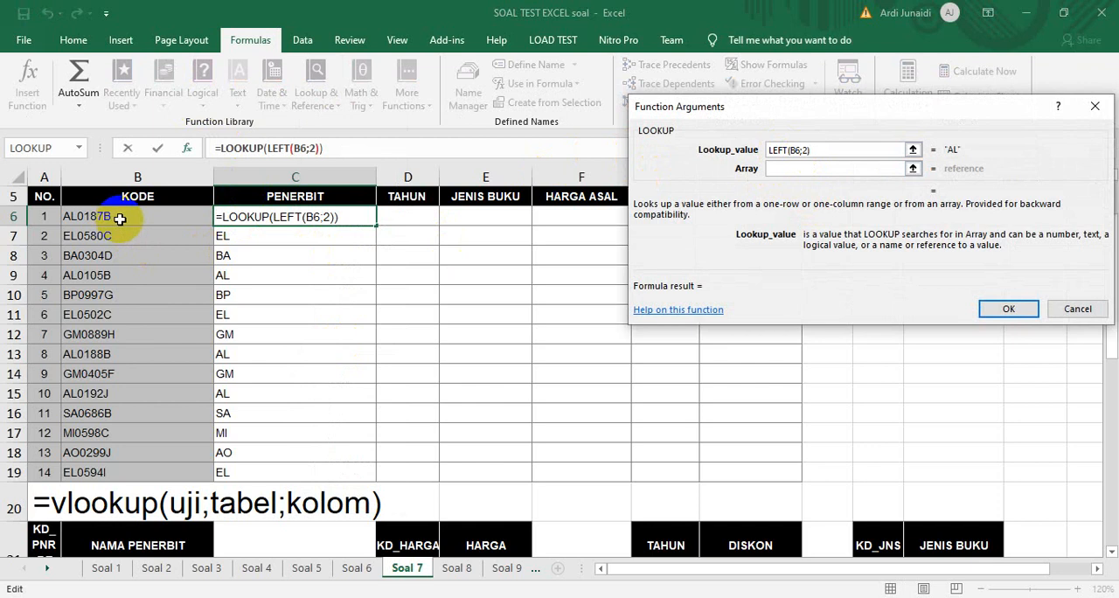
pyautogui.click(784, 168)
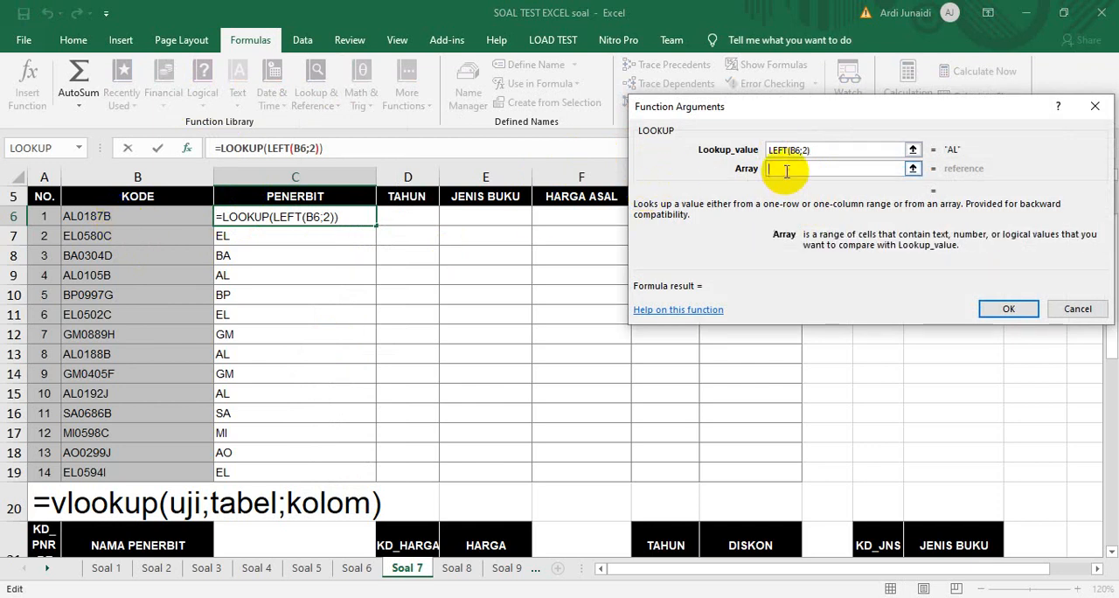
pyautogui.moveTo(54, 542); pyautogui.dragTo(54, 542)
pyautogui.moveTo(44, 323); pyautogui.dragTo(116, 507)
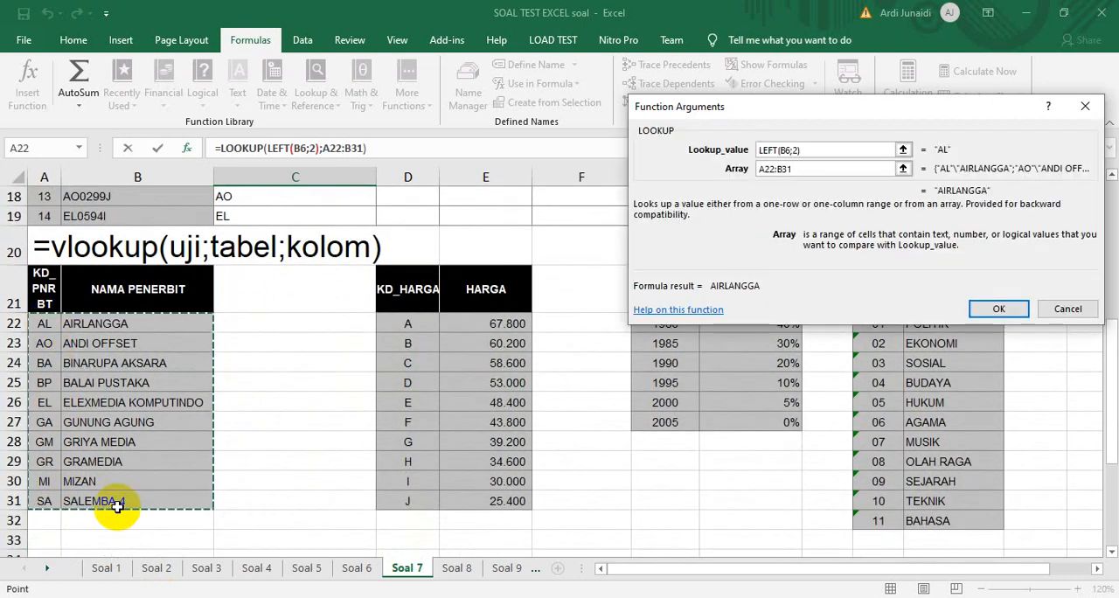
pyautogui.press('F4')
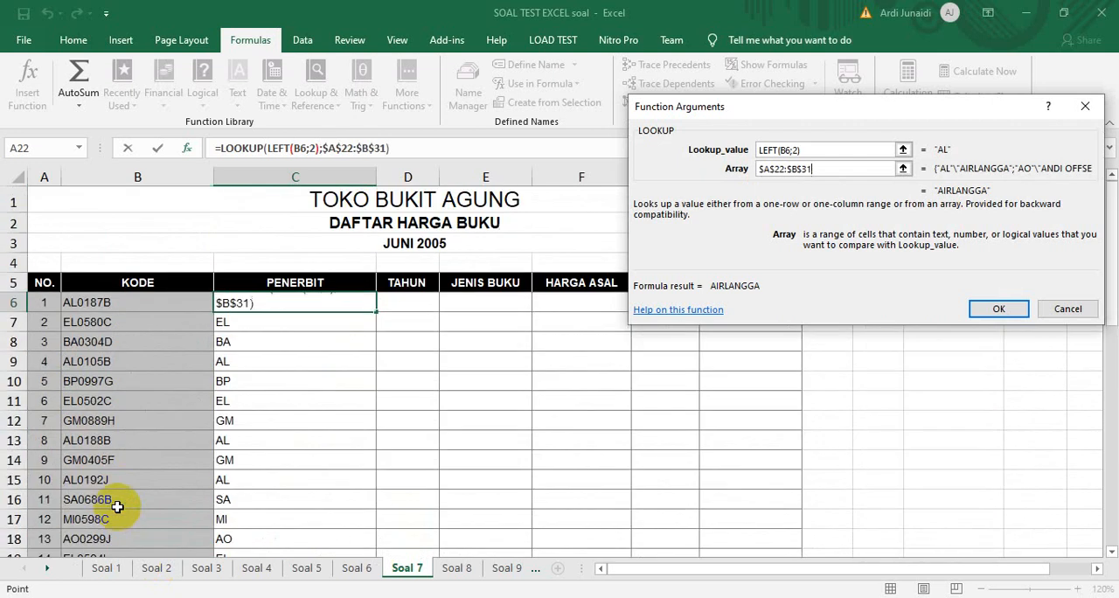
pyautogui.click(999, 309)
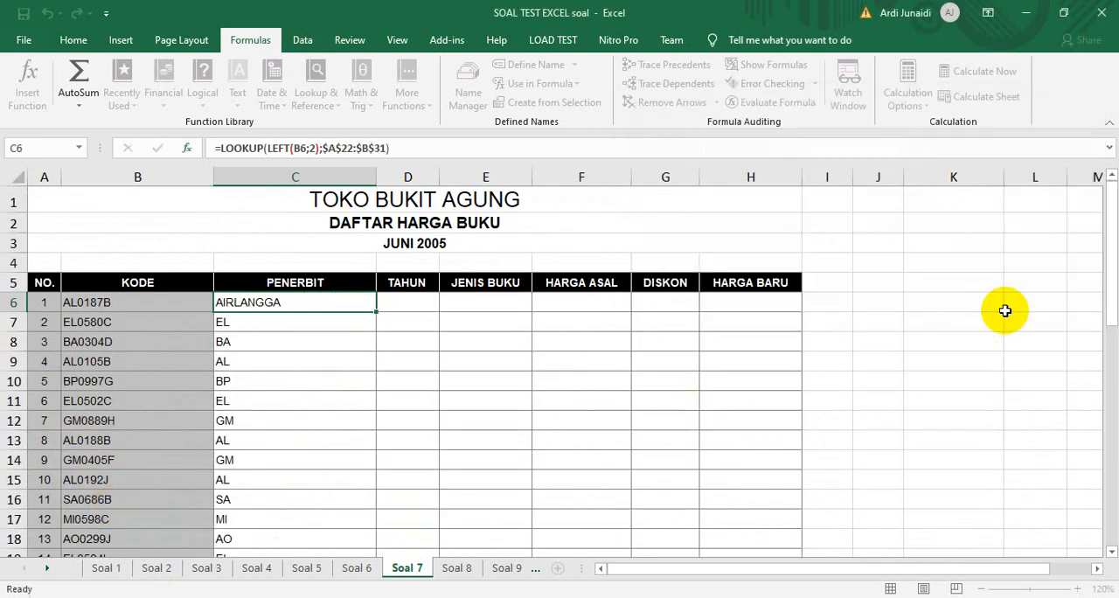
pyautogui.doubleClick(377, 311)
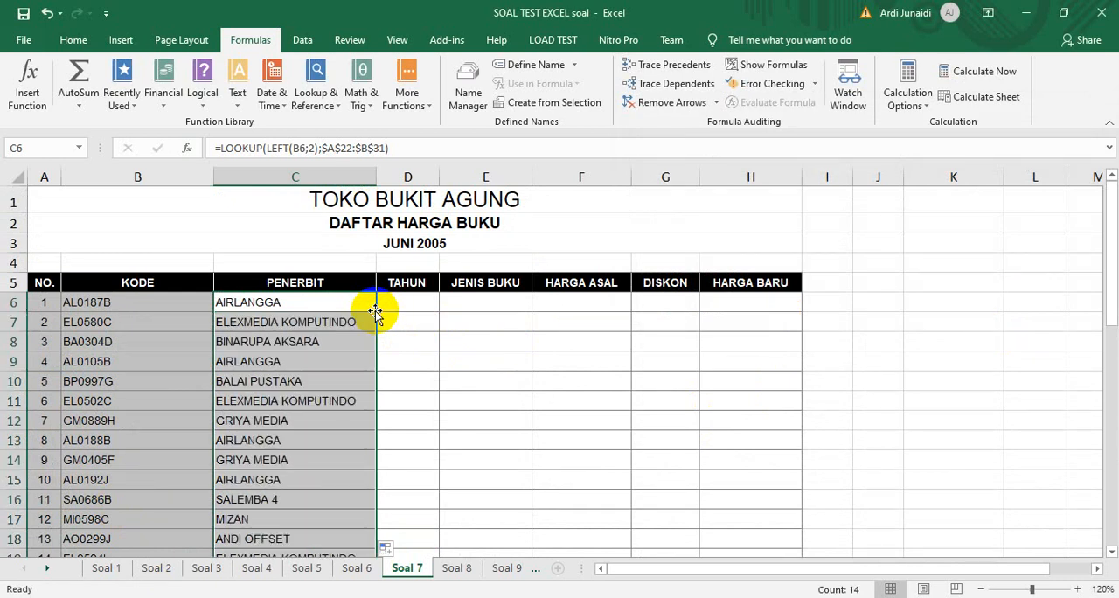
# Enter =RIGHT(B6;1) in F6 of the Harga Asal column to extract the last character of the book code
pyautogui.click(481, 300)
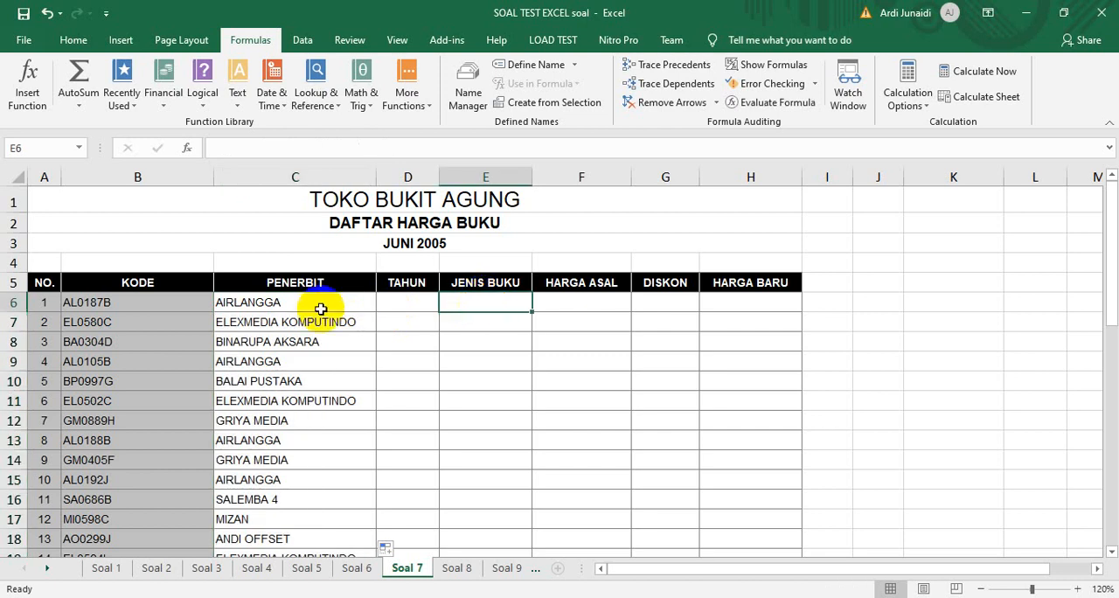
pyautogui.moveTo(1107, 270)
pyautogui.mouseDown()
pyautogui.moveTo(1109, 325)
pyautogui.moveTo(1109, 284)
pyautogui.mouseUp()
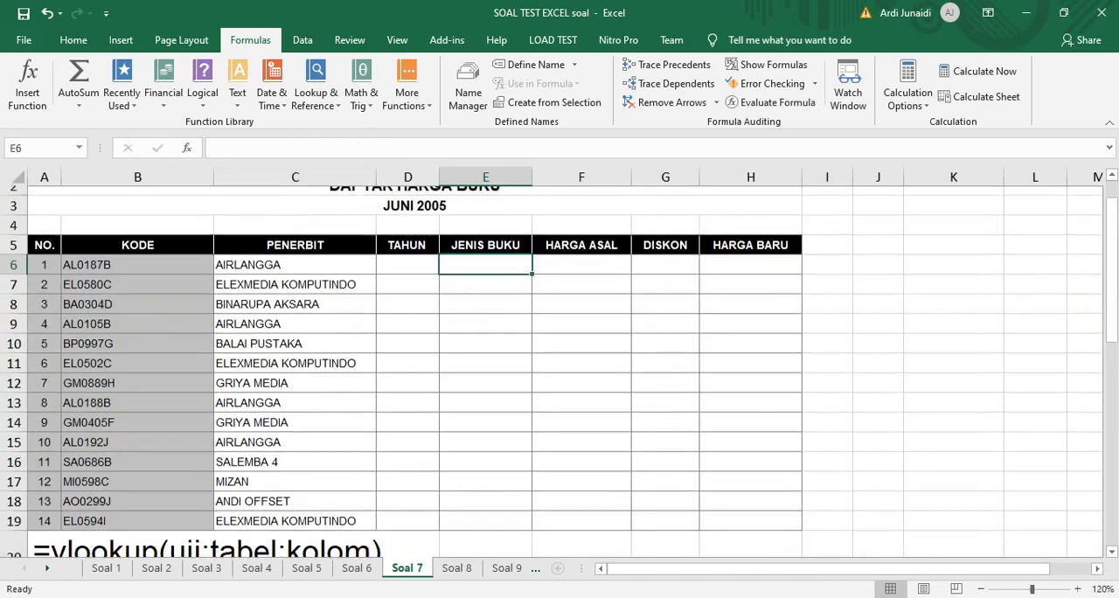
pyautogui.click(624, 257)
pyautogui.moveTo(1108, 223)
pyautogui.mouseDown()
pyautogui.moveTo(1113, 284)
pyautogui.moveTo(1105, 211)
pyautogui.mouseUp()
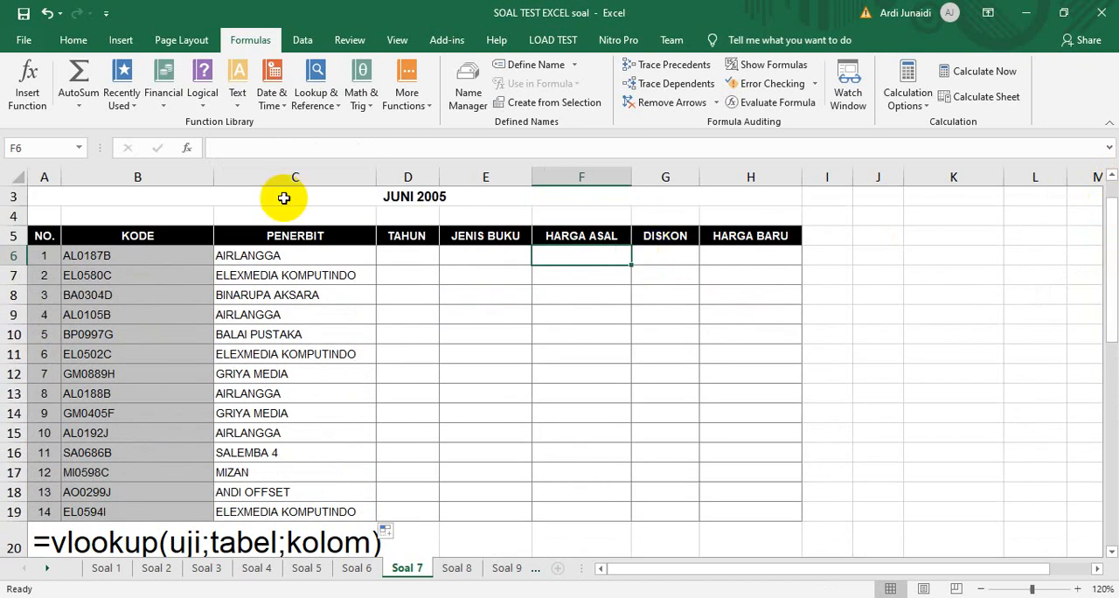
pyautogui.click(237, 100)
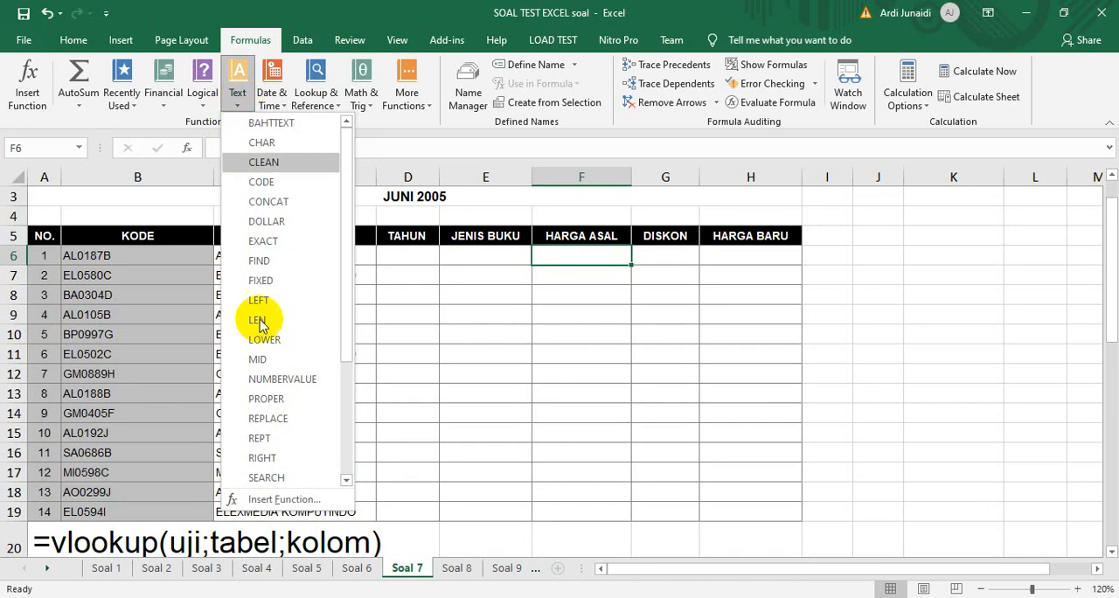
pyautogui.click(262, 457)
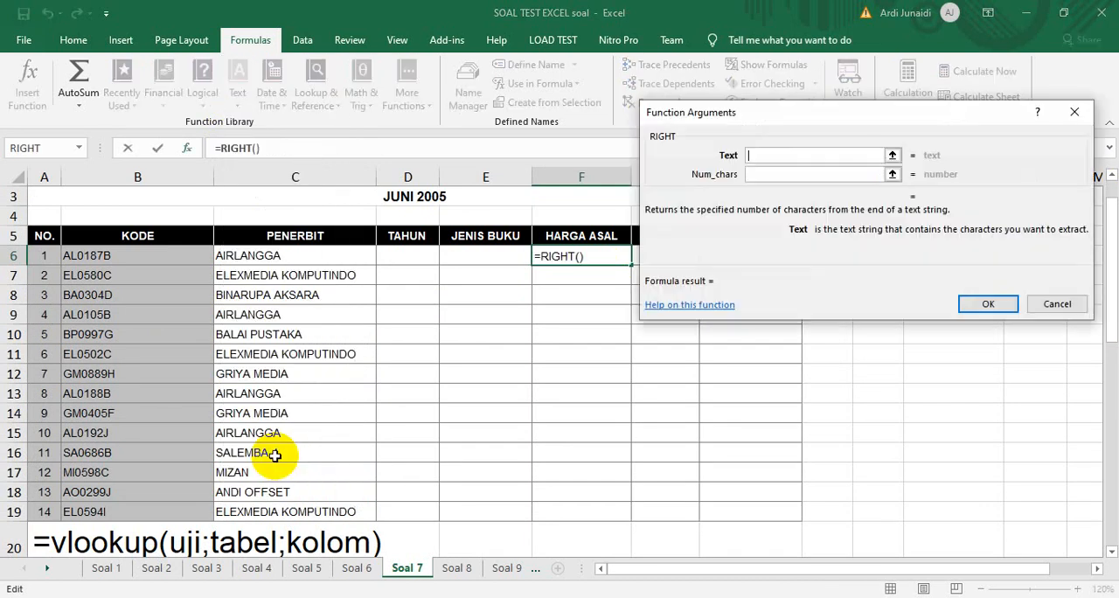
pyautogui.click(150, 256)
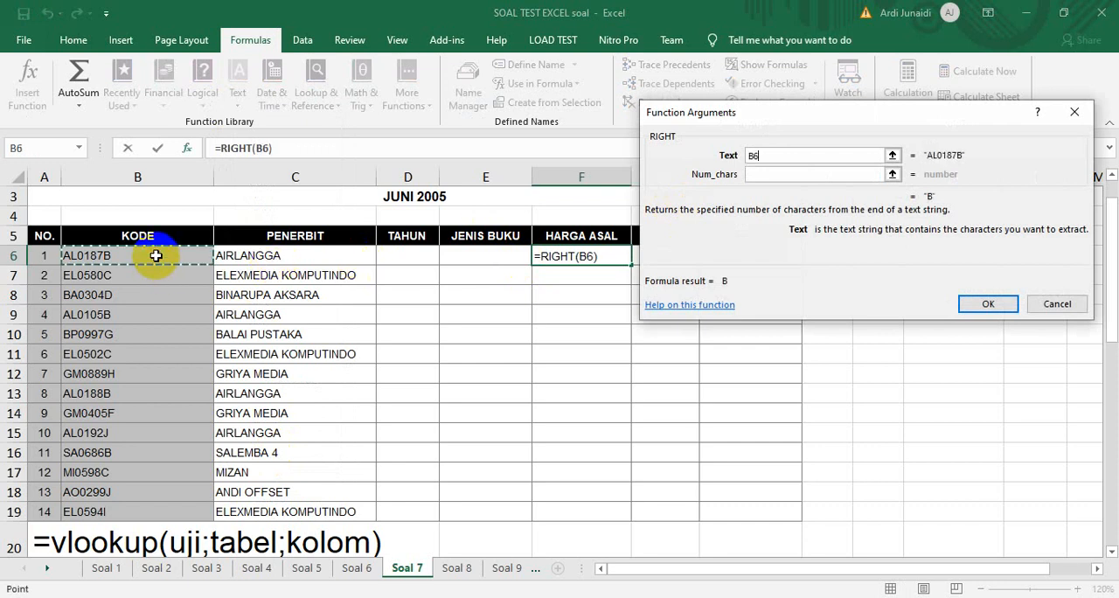
pyautogui.click(782, 173)
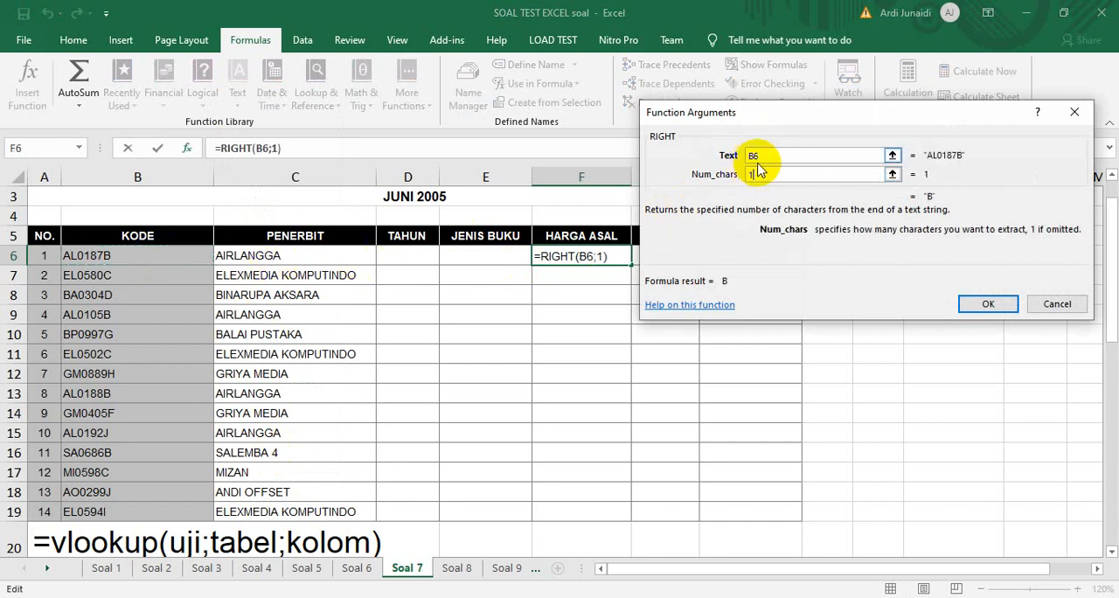
pyautogui.click(978, 300)
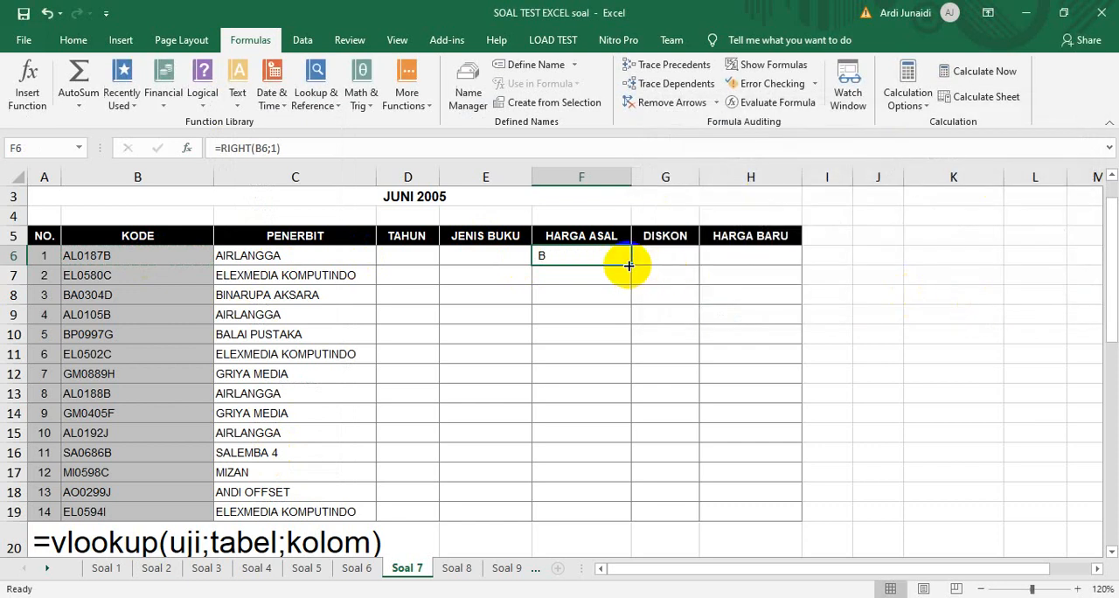
# Copy the RIGHT(B6;1) expression from F6 without its equals sign and clear the cell
pyautogui.moveTo(285, 147); pyautogui.dragTo(223, 144)
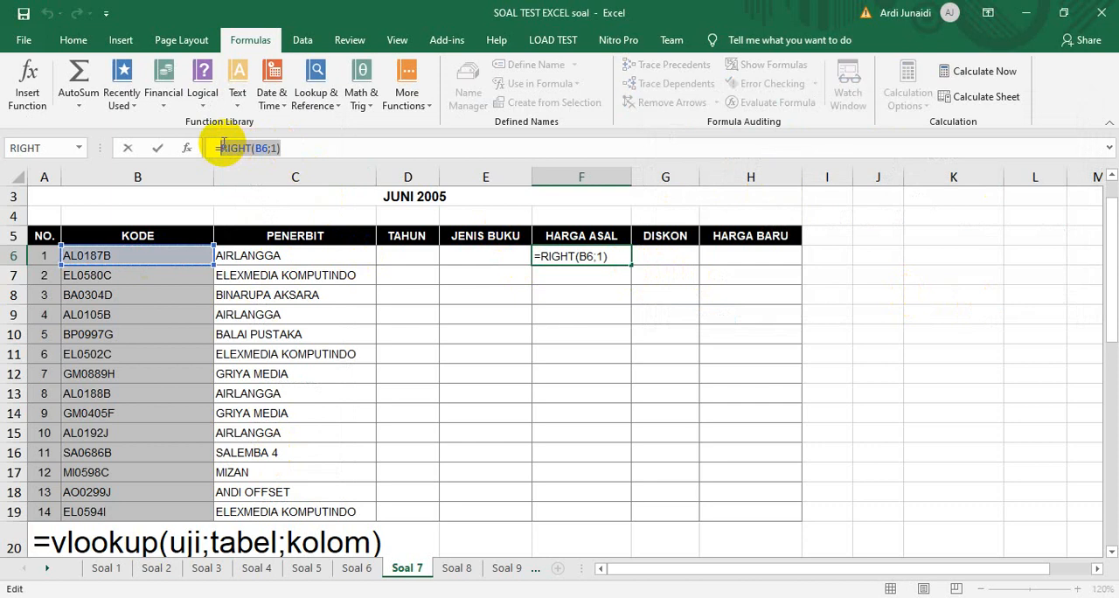
pyautogui.press('Return')
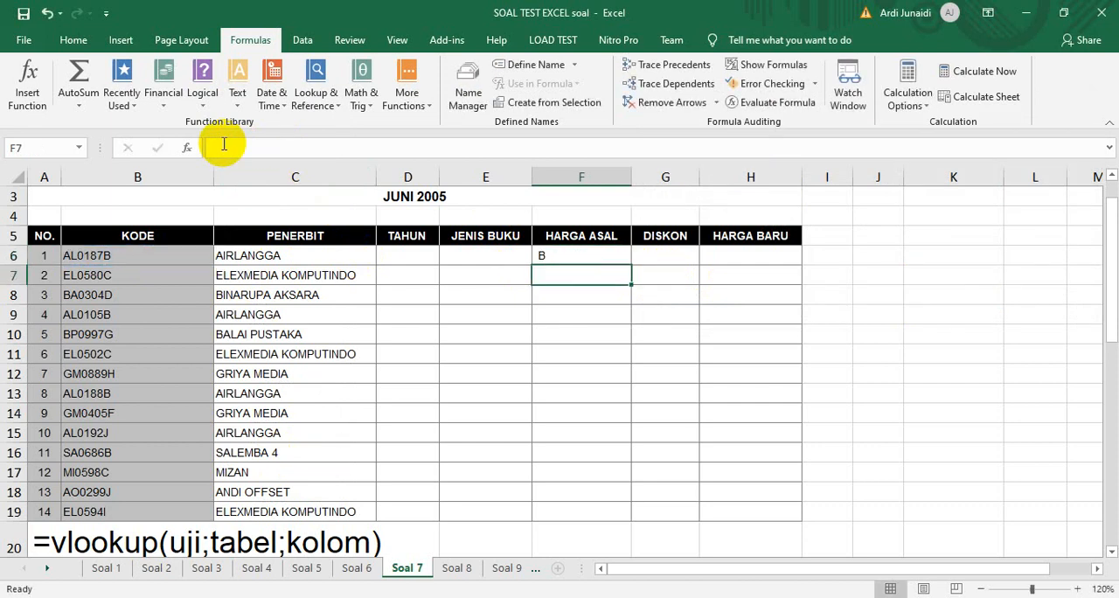
pyautogui.press('Up')
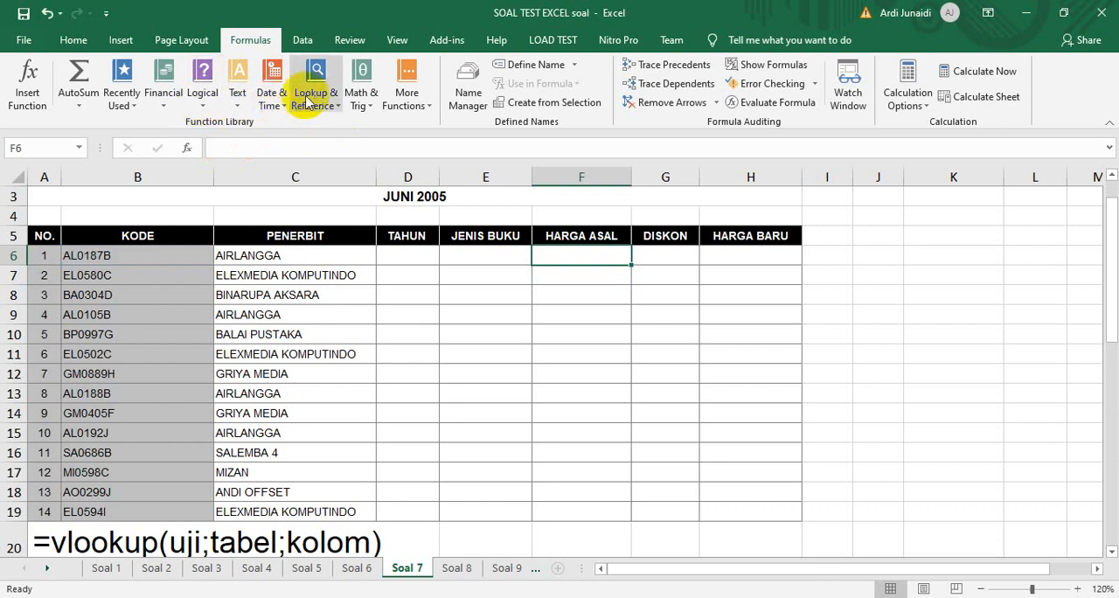
# Start a LOOKUP function in F6 in its lookup_value;array form, with RIGHT(B6;1) as the lookup value
pyautogui.click(317, 97)
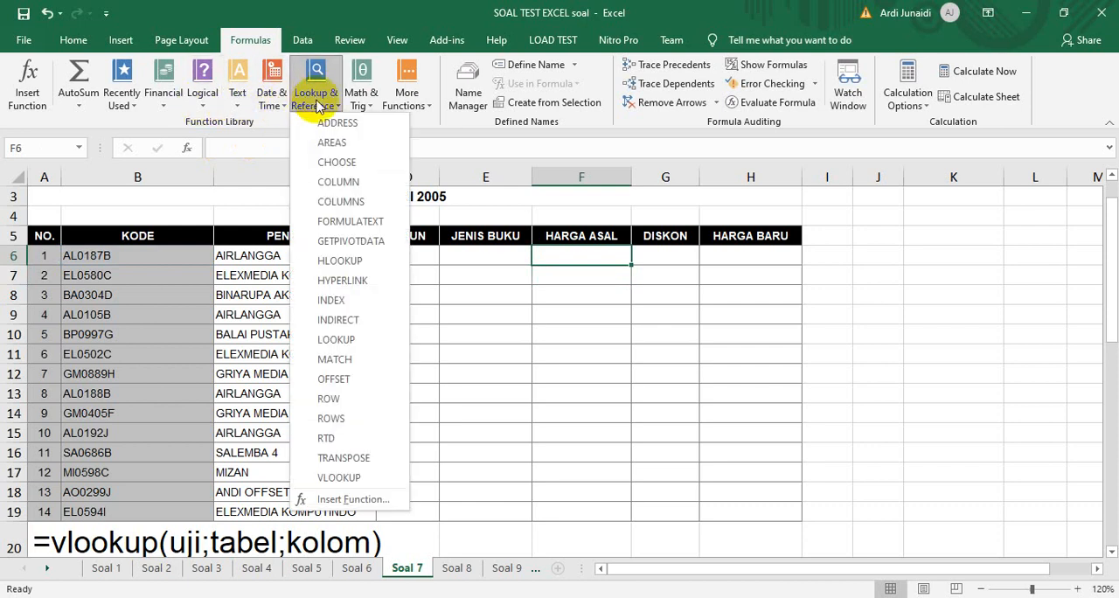
pyautogui.click(336, 339)
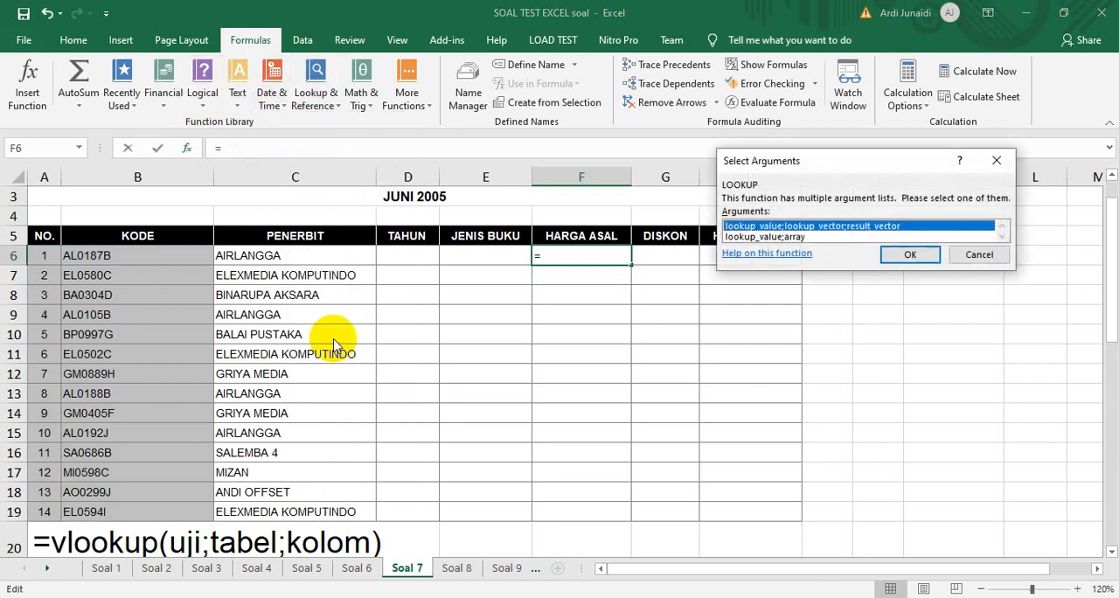
pyautogui.click(786, 238)
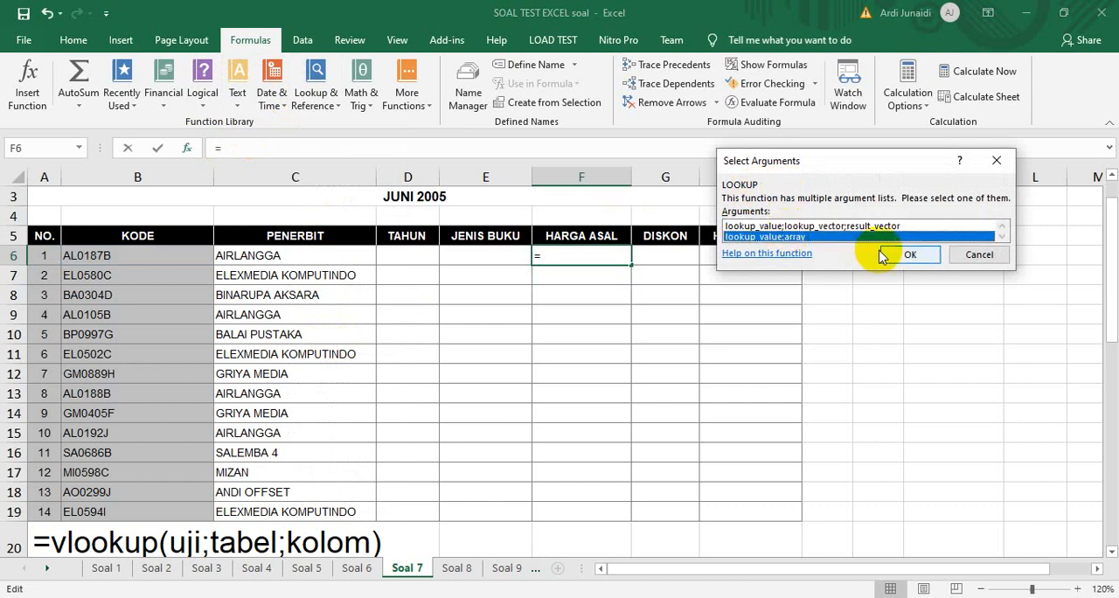
pyautogui.click(910, 254)
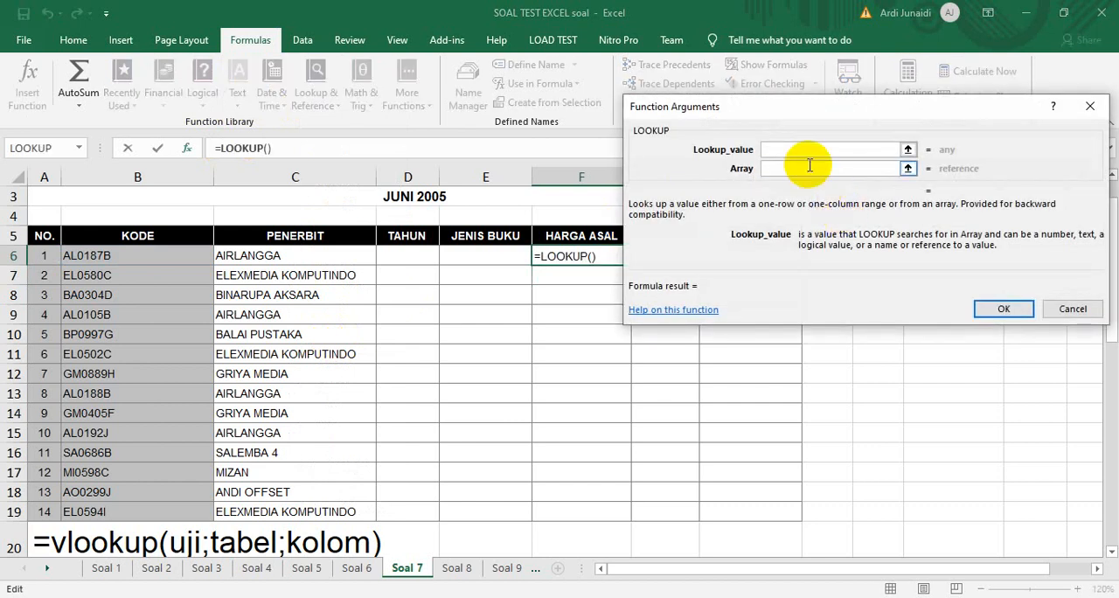
pyautogui.write('RIGHT(B6;1)')
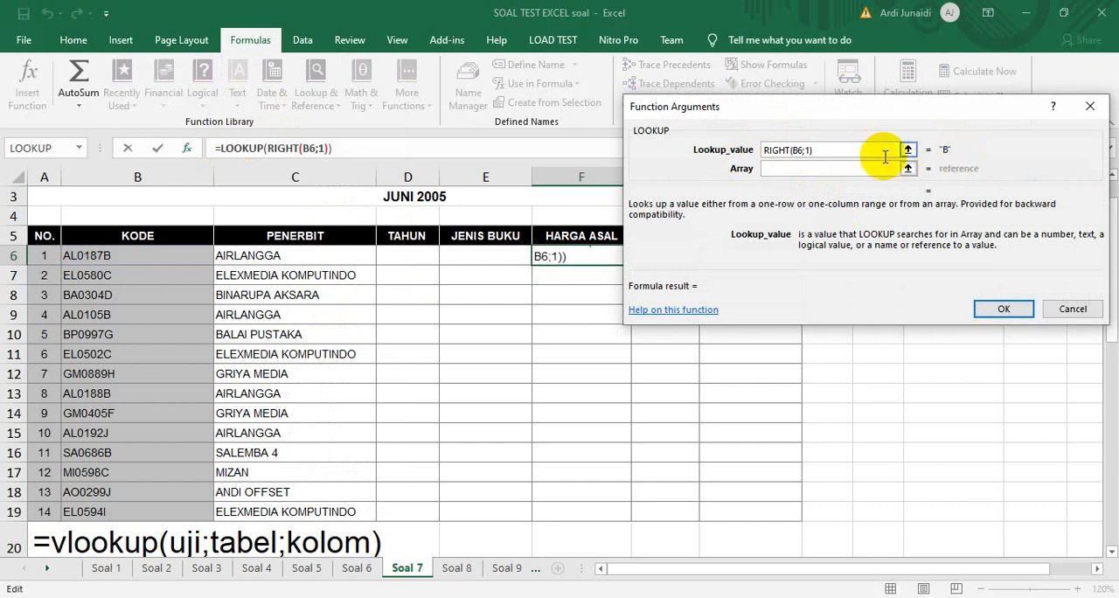
# Set the LOOKUP array to the price table $D$22:$E$31 and fill the completed formula from F6 down the Harga Asal column
pyautogui.click(780, 169)
pyautogui.click(414, 534)
pyautogui.press('Down')
pyautogui.press('Down')
pyautogui.press('Down')
pyautogui.press('Down')
pyautogui.press('Down')
pyautogui.press('Down')
pyautogui.press('Down')
pyautogui.press('Down')
pyautogui.press('Down')
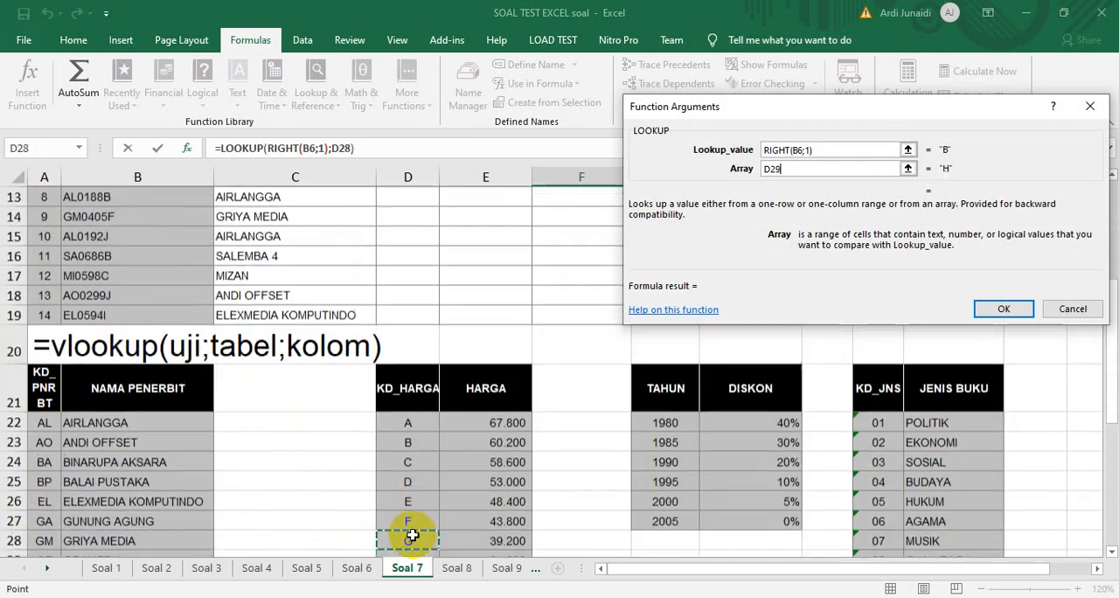
pyautogui.press('Down')
pyautogui.press('Down')
pyautogui.press('Down')
pyautogui.press('Down')
pyautogui.moveTo(408, 325); pyautogui.dragTo(479, 507)
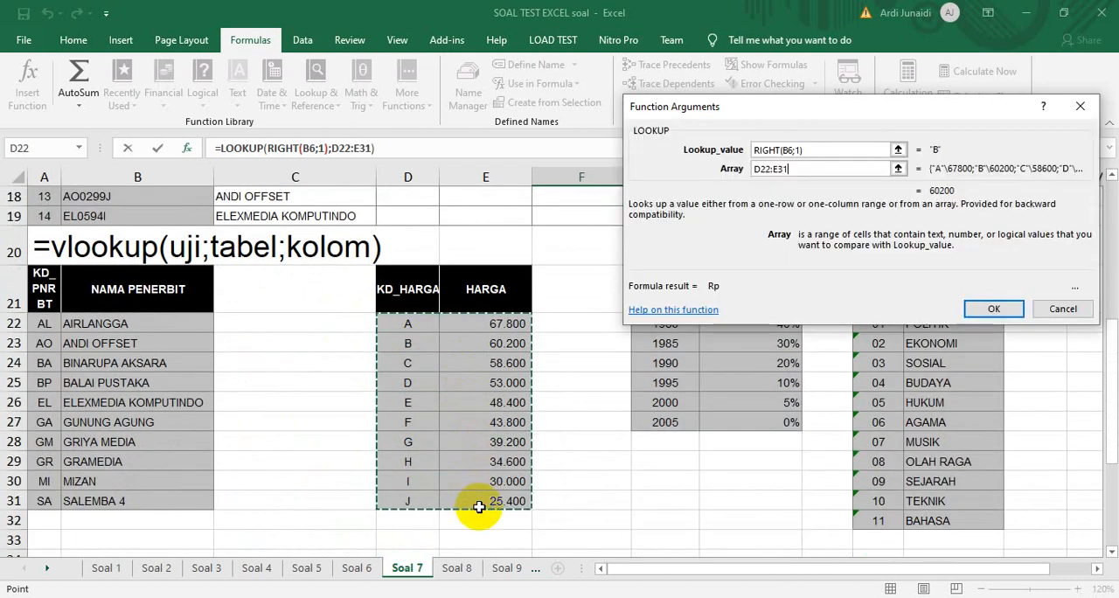
pyautogui.press('F4')
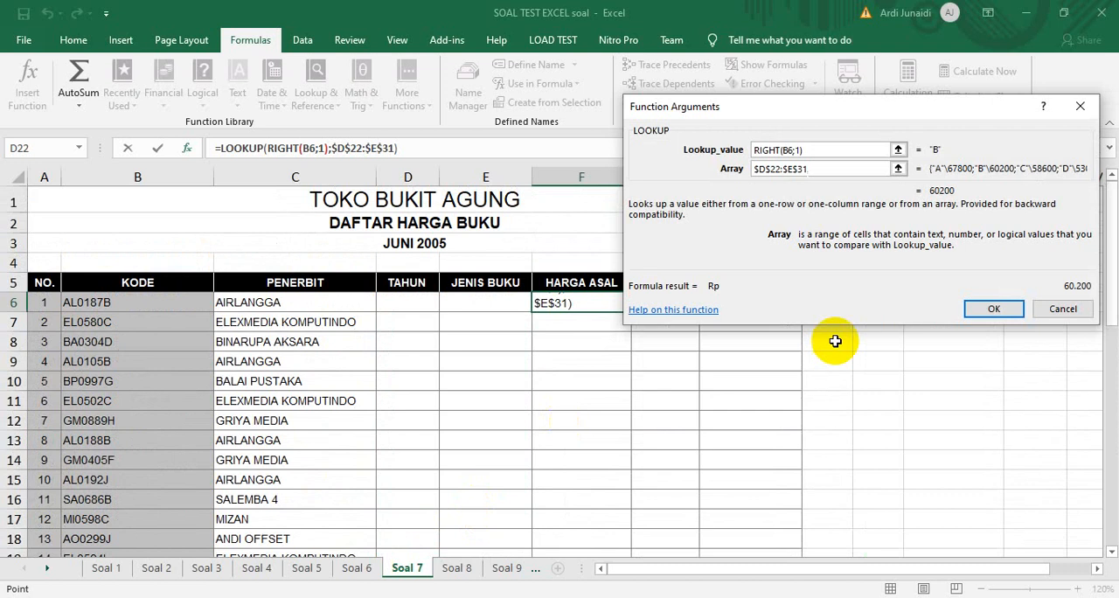
pyautogui.click(990, 309)
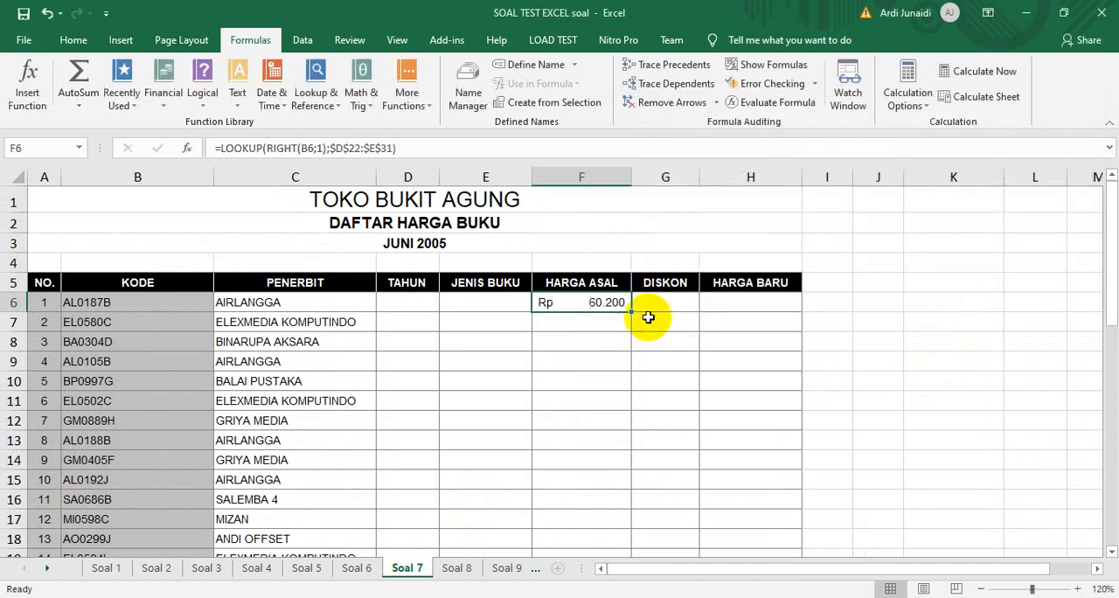
pyautogui.doubleClick(629, 310)
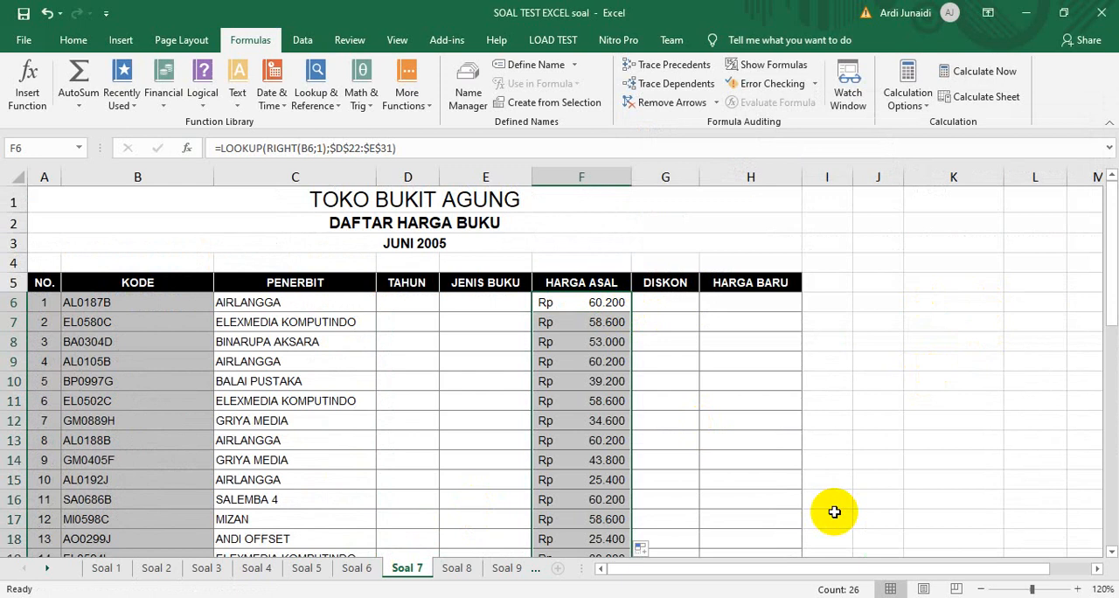
# Check how far down the Harga Asal formulas were filled, including the rows below the last book entry
pyautogui.press('Down')
pyautogui.press('Down')
pyautogui.press('Down')
pyautogui.press('Down')
pyautogui.press('Down')
pyautogui.press('Down')
pyautogui.press('Down')
pyautogui.press('Down')
pyautogui.press('Down')
pyautogui.press('Down')
pyautogui.press('Down')
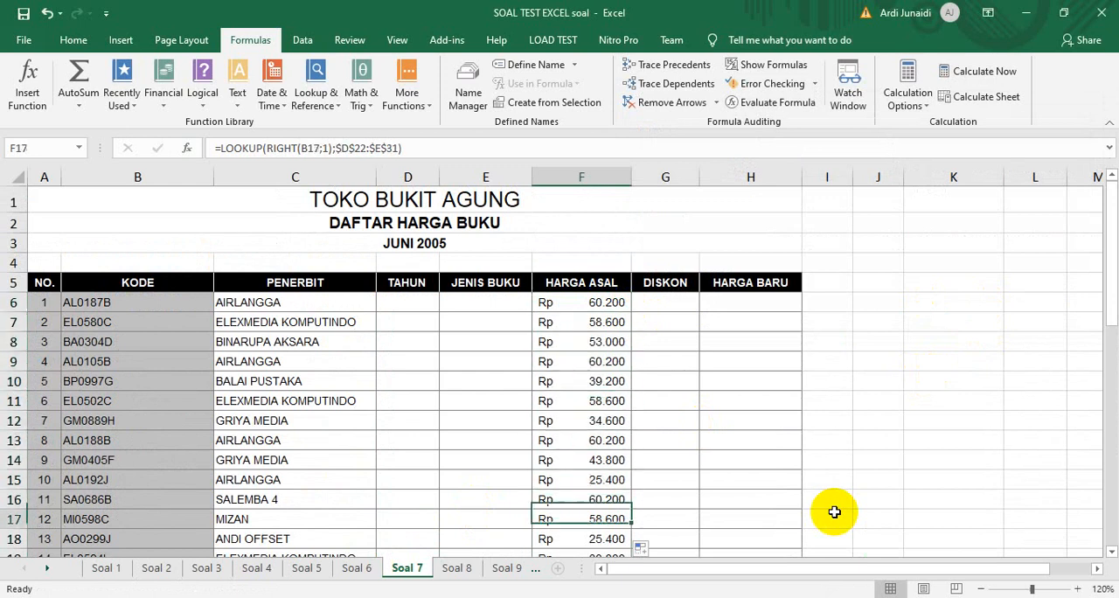
pyautogui.press('Down')
pyautogui.press('Down')
pyautogui.press('Down')
pyautogui.press('Down')
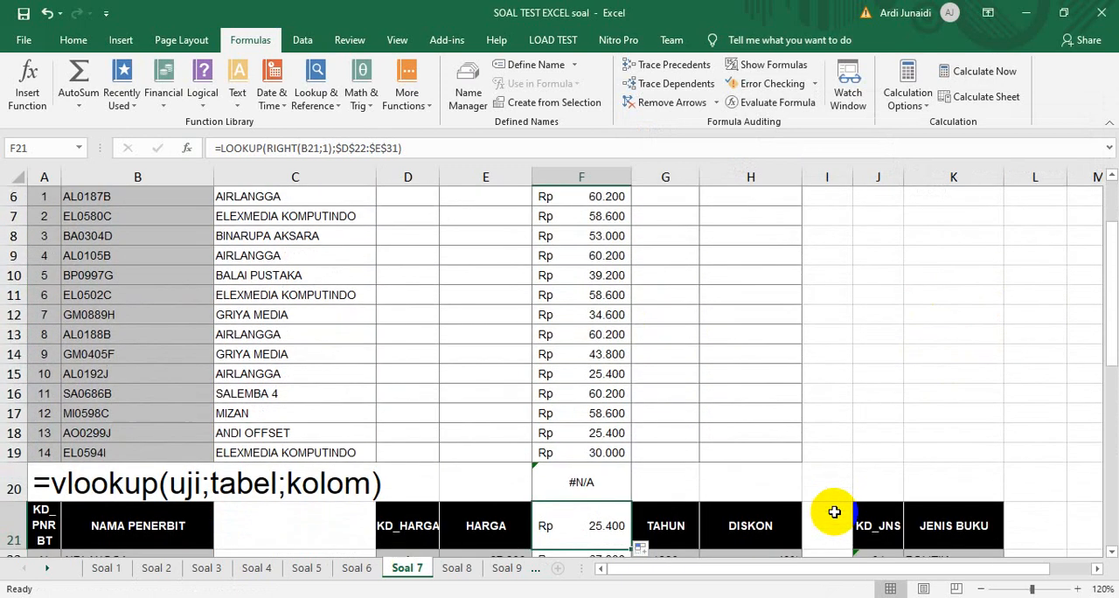
pyautogui.press('Up')
pyautogui.press('Up')
pyautogui.press('Up')
pyautogui.press('Up')
pyautogui.press('Up')
pyautogui.press('Up')
pyautogui.press('Up')
pyautogui.press('Up')
pyautogui.press('Up')
pyautogui.press('Up')
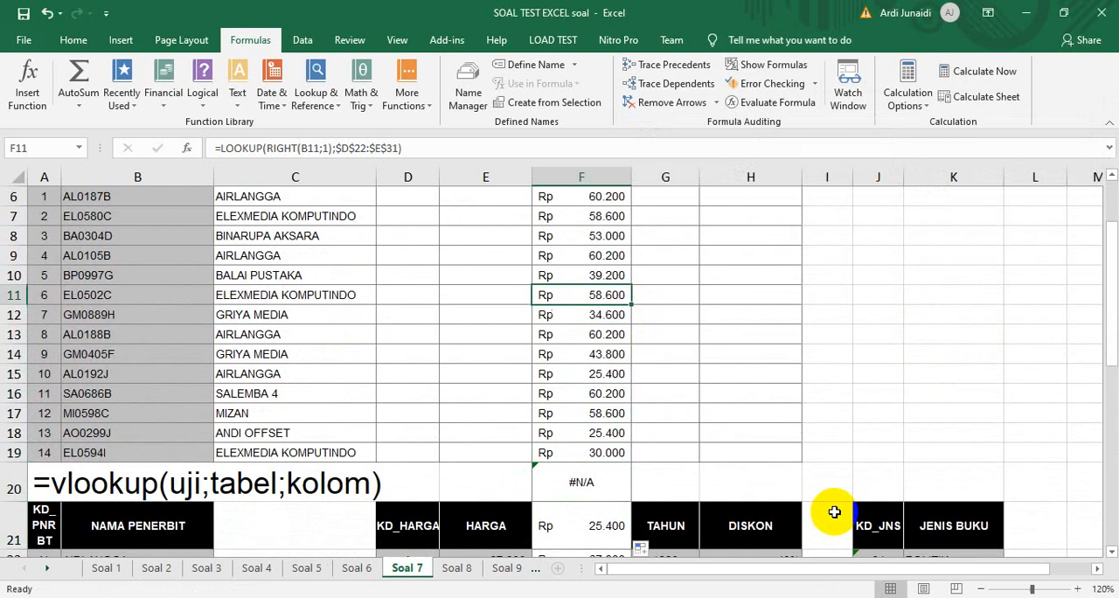
pyautogui.press('Up')
pyautogui.press('Up')
pyautogui.press('Up')
pyautogui.press('Up')
pyautogui.press('Up')
pyautogui.press('Up')
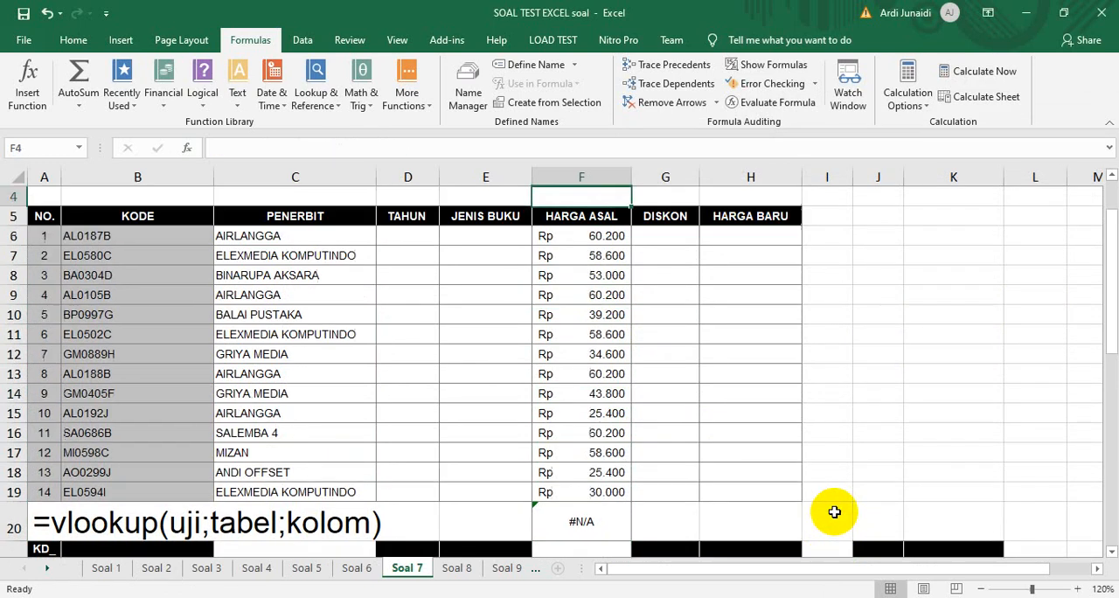
# Select D6, the first empty cell of the Tahun column
pyautogui.press('Left')
pyautogui.press('Down')
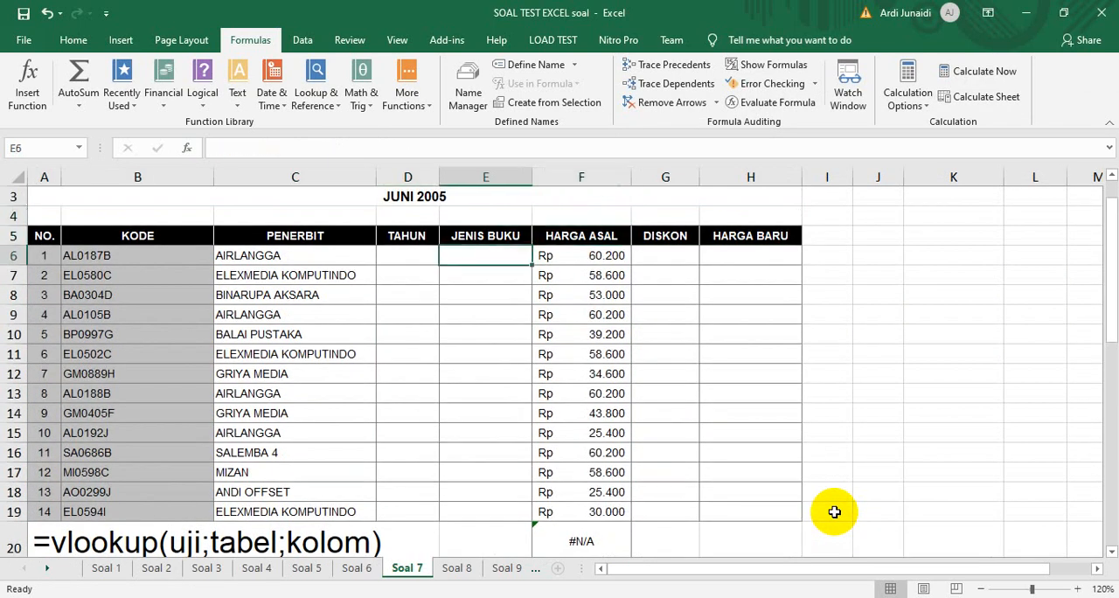
pyautogui.press('Left')
pyautogui.press('Left')
pyautogui.press('Right')
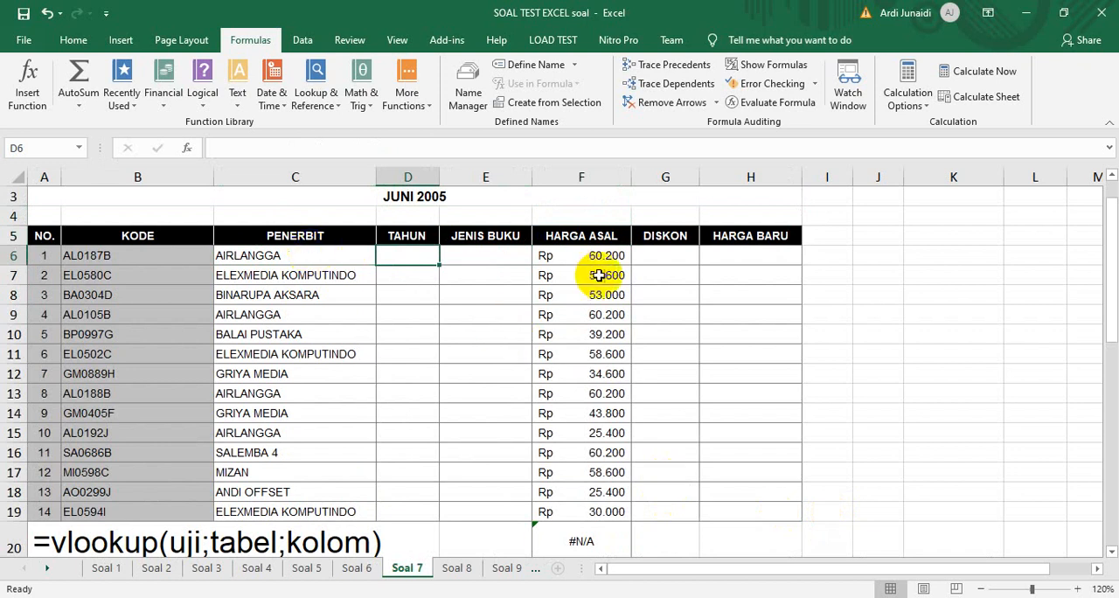
# Extract two characters of B6 starting at position 3 into E6 with MID, and fill the formula down the Jenis Buku column
pyautogui.click(580, 251)
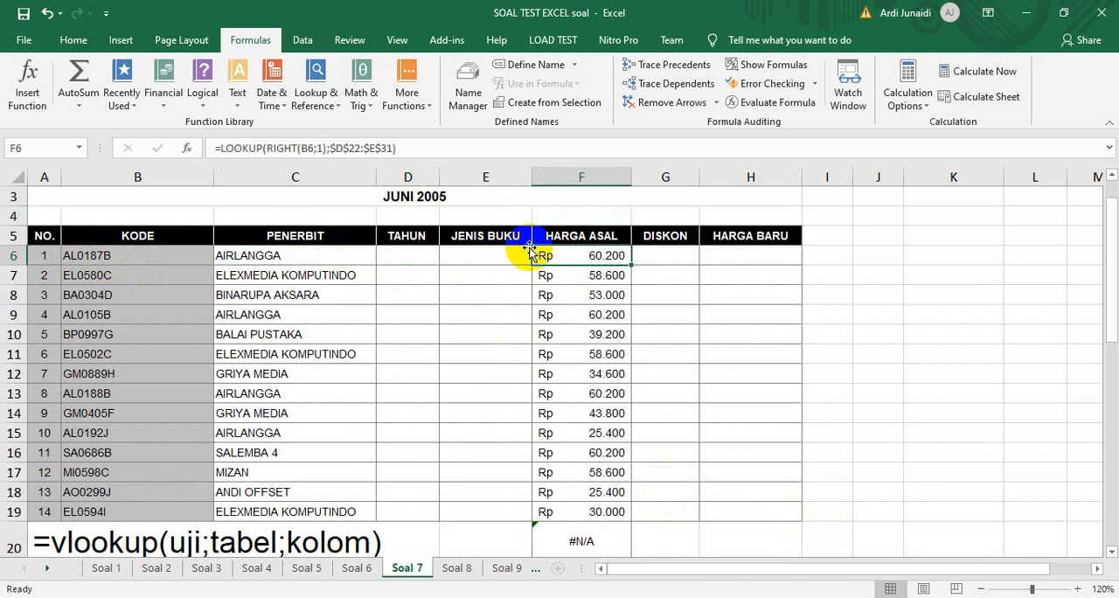
pyautogui.click(500, 252)
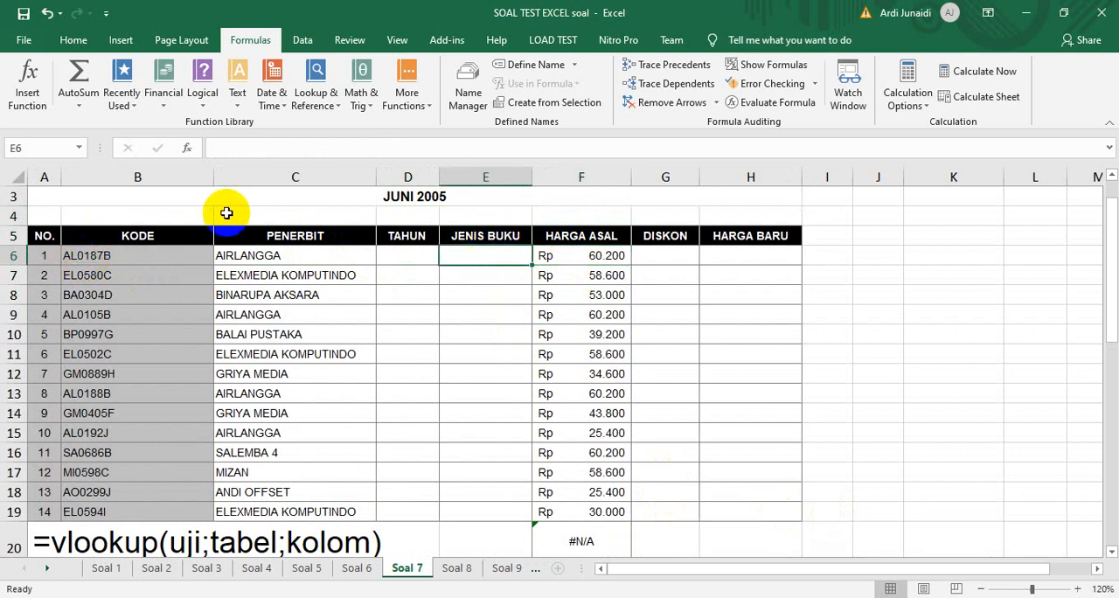
pyautogui.click(238, 92)
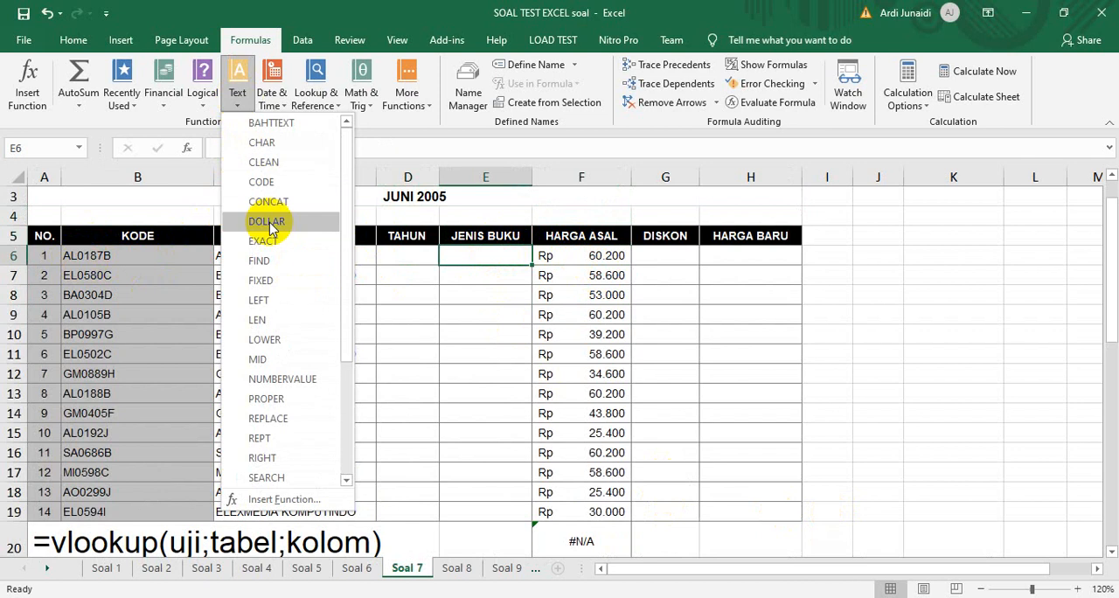
pyautogui.click(259, 359)
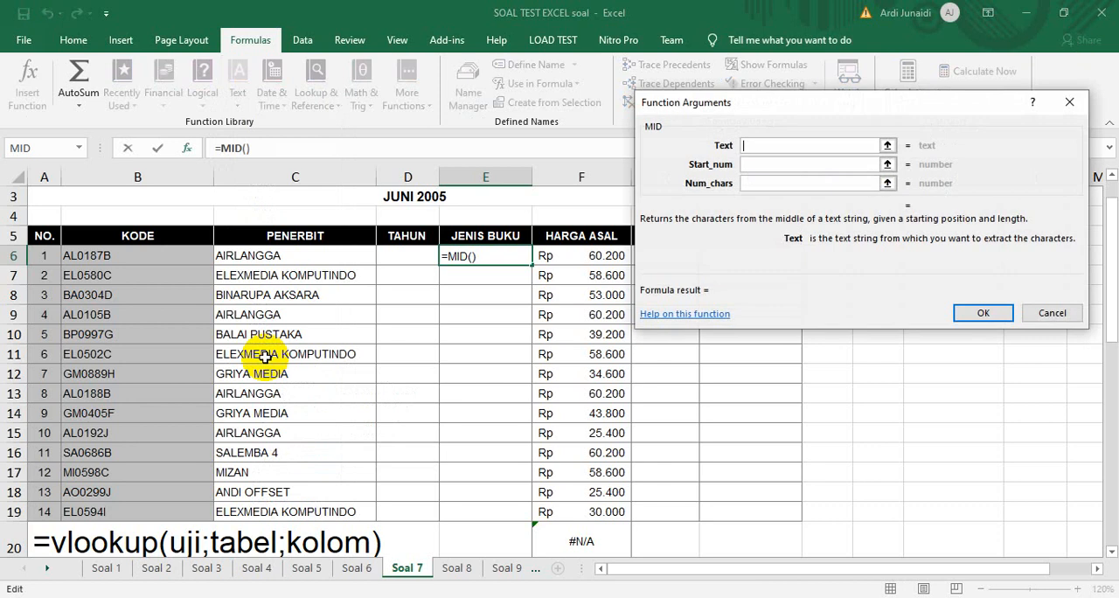
pyautogui.click(88, 256)
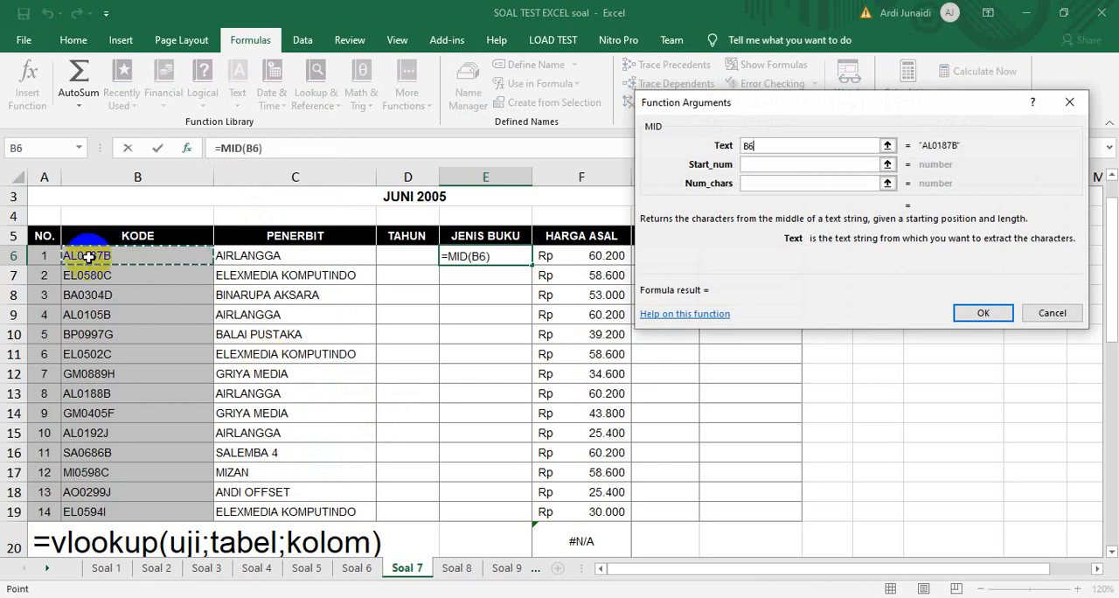
pyautogui.click(766, 164)
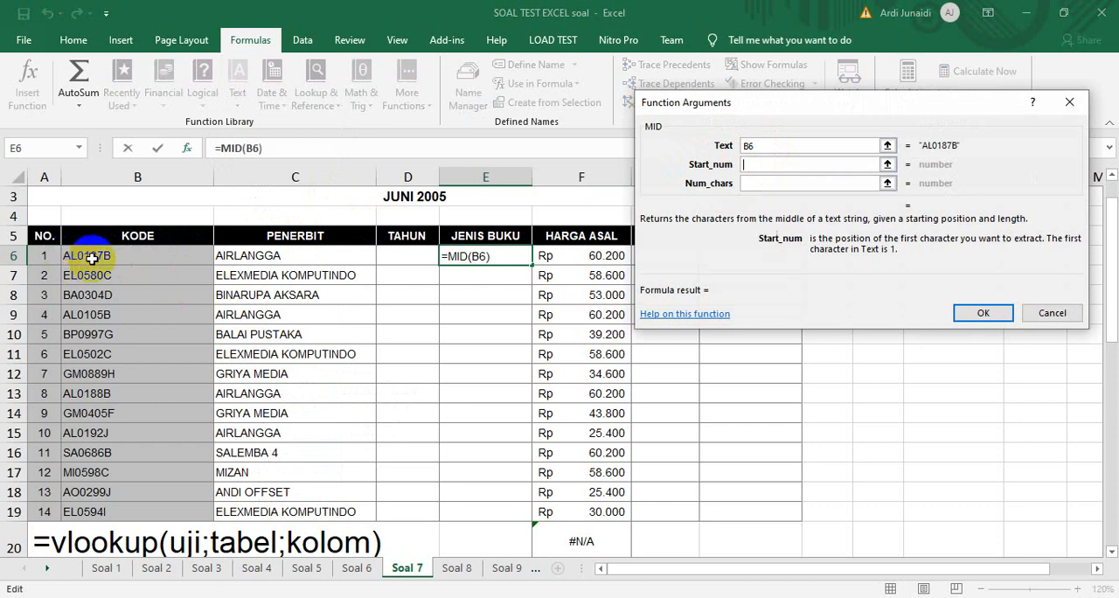
pyautogui.click(767, 182)
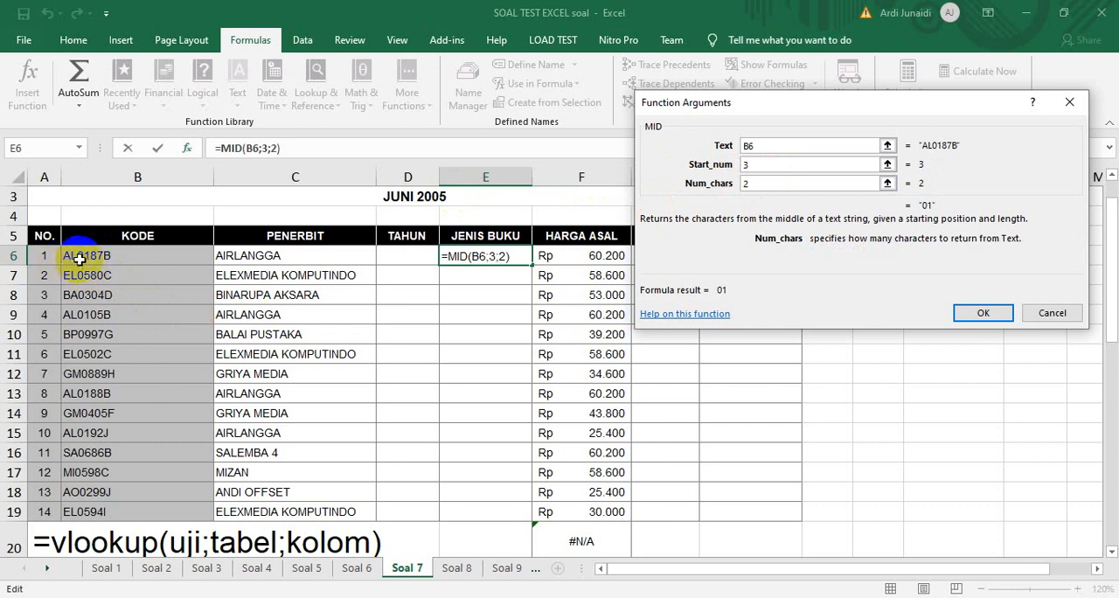
pyautogui.click(981, 313)
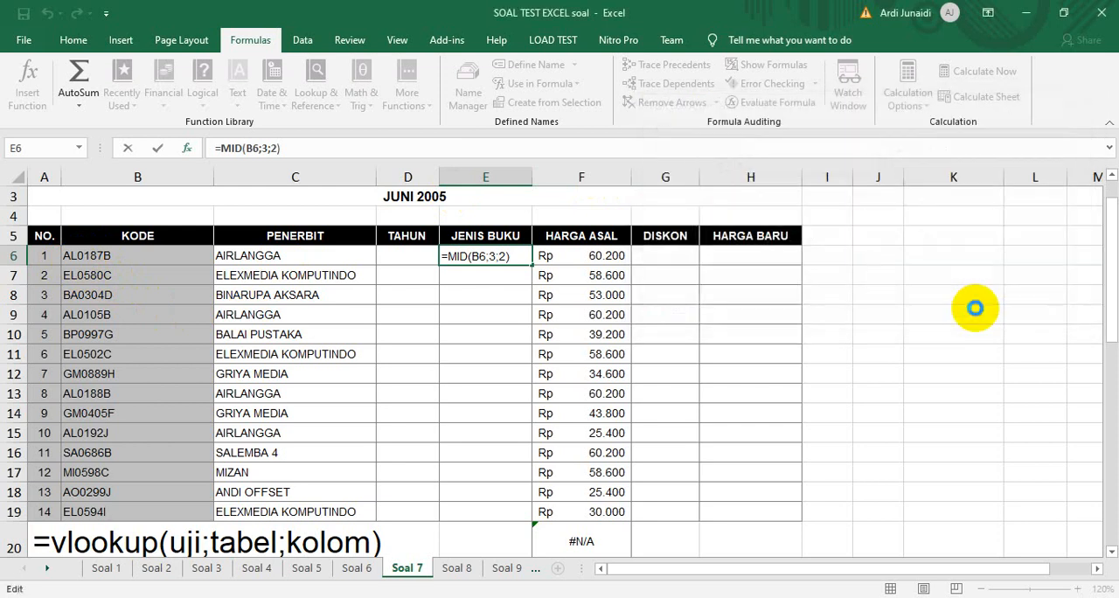
pyautogui.doubleClick(529, 264)
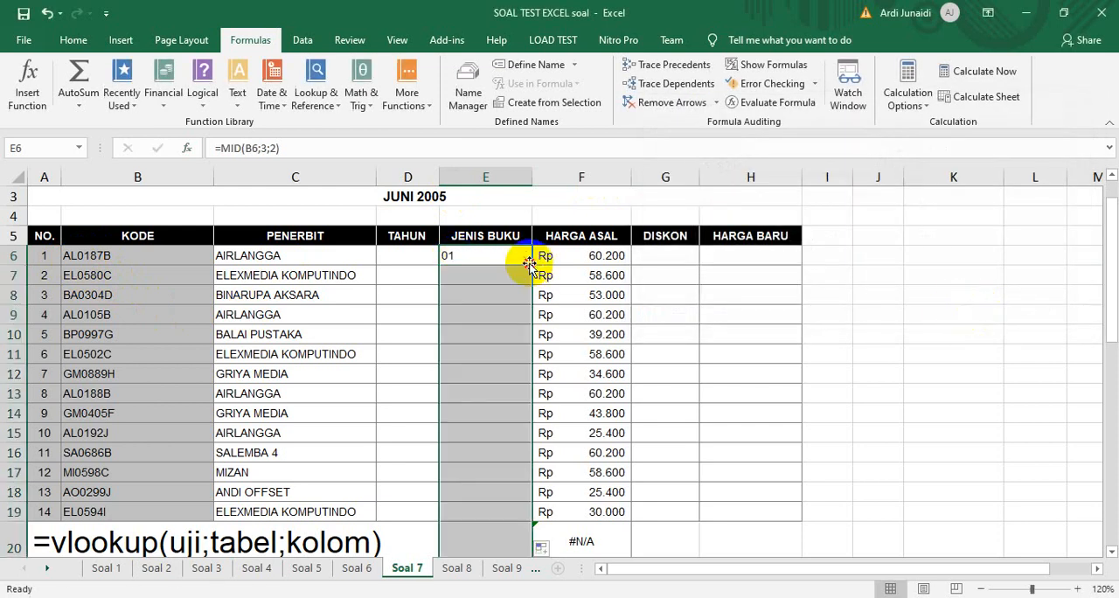
pyautogui.click(470, 293)
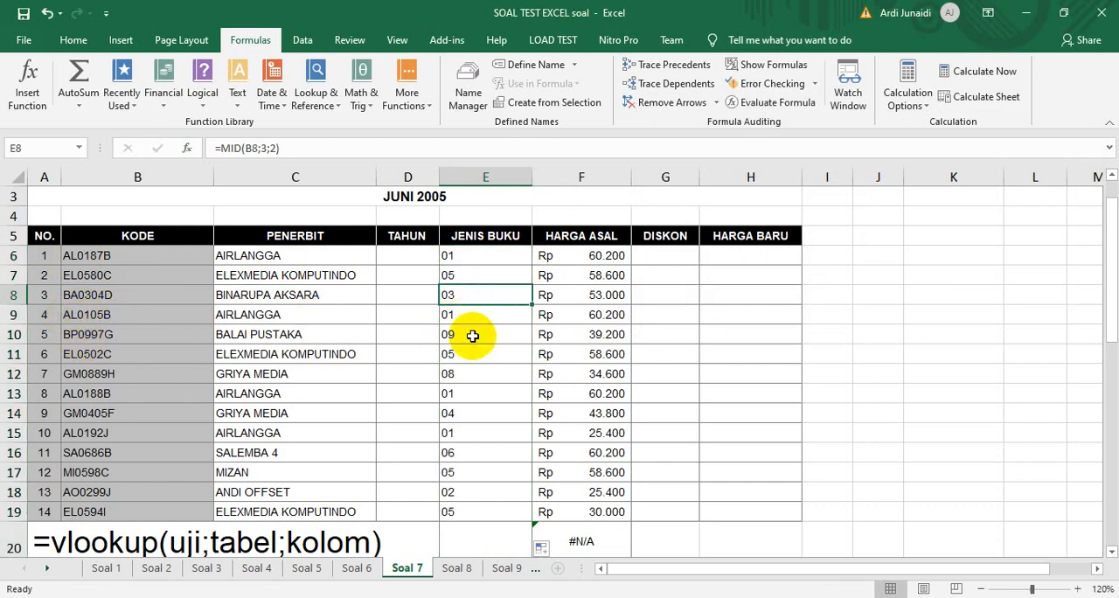
# Cut the expression MID(B6;3;2) out of the formula in E6 and leave the cell empty
pyautogui.click(463, 253)
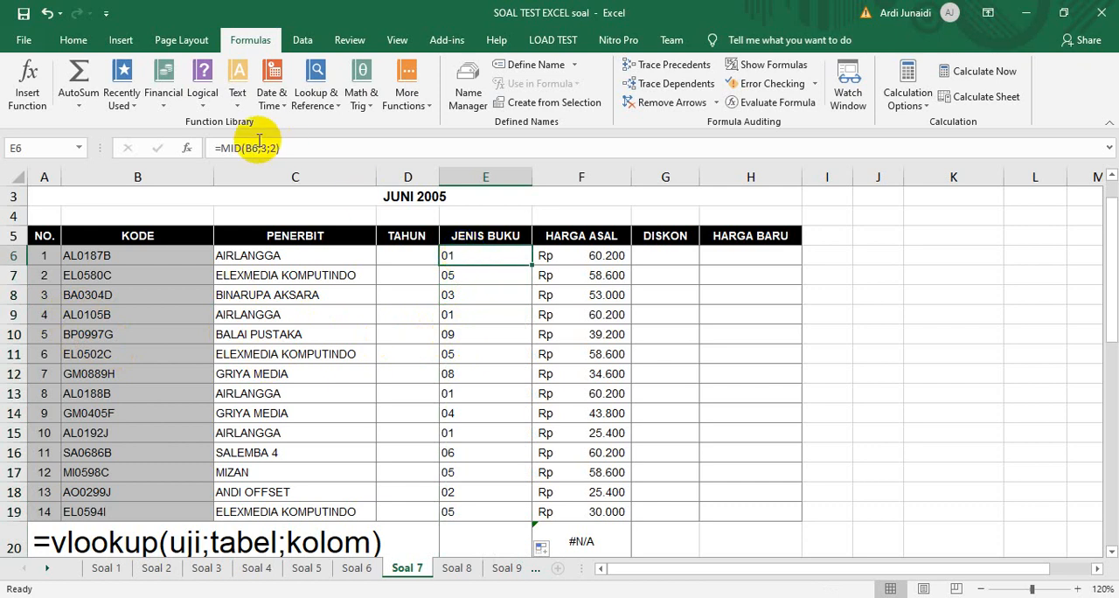
pyautogui.moveTo(220, 148); pyautogui.dragTo(317, 150)
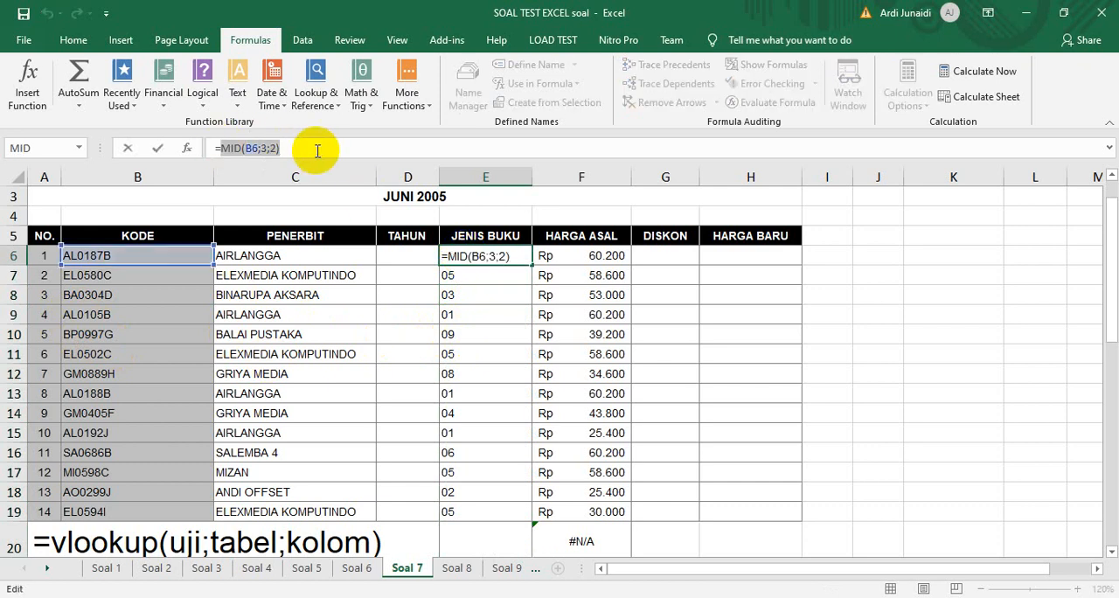
pyautogui.press('BackSpace')
pyautogui.press('BackSpace')
pyautogui.press('Return')
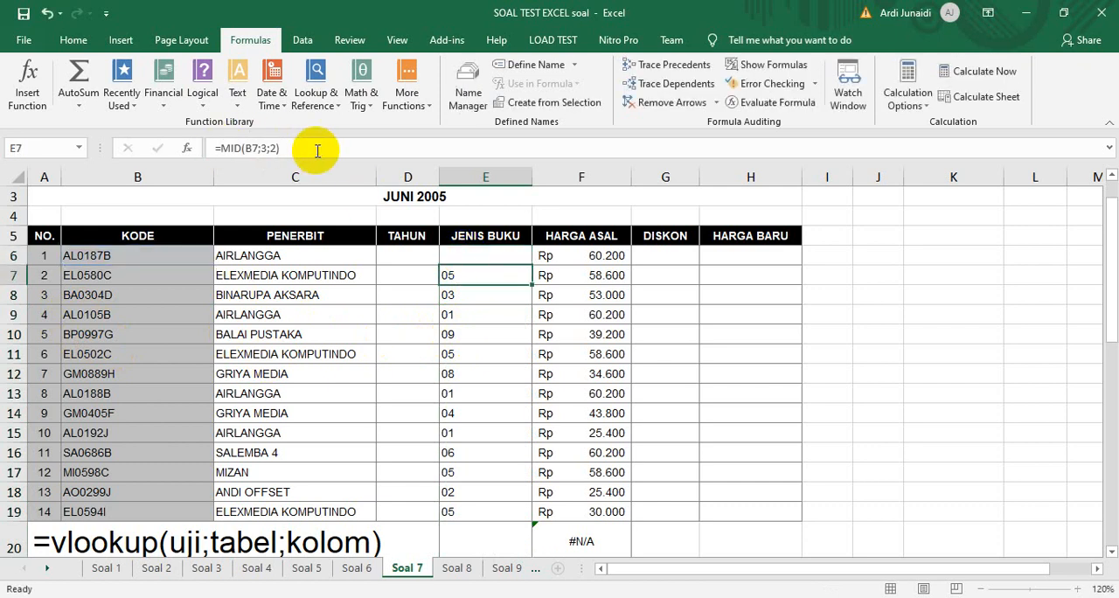
pyautogui.press('Up')
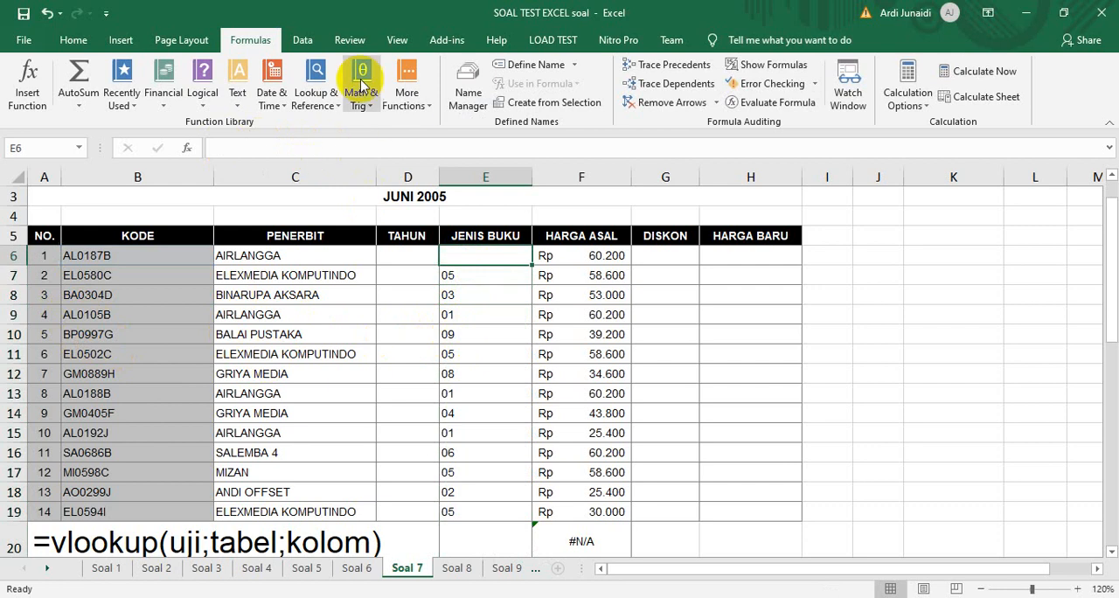
# Start a LOOKUP function in E6 in its lookup_value;array form, with the cut MID(B6;3;2) as the lookup value
pyautogui.click(317, 99)
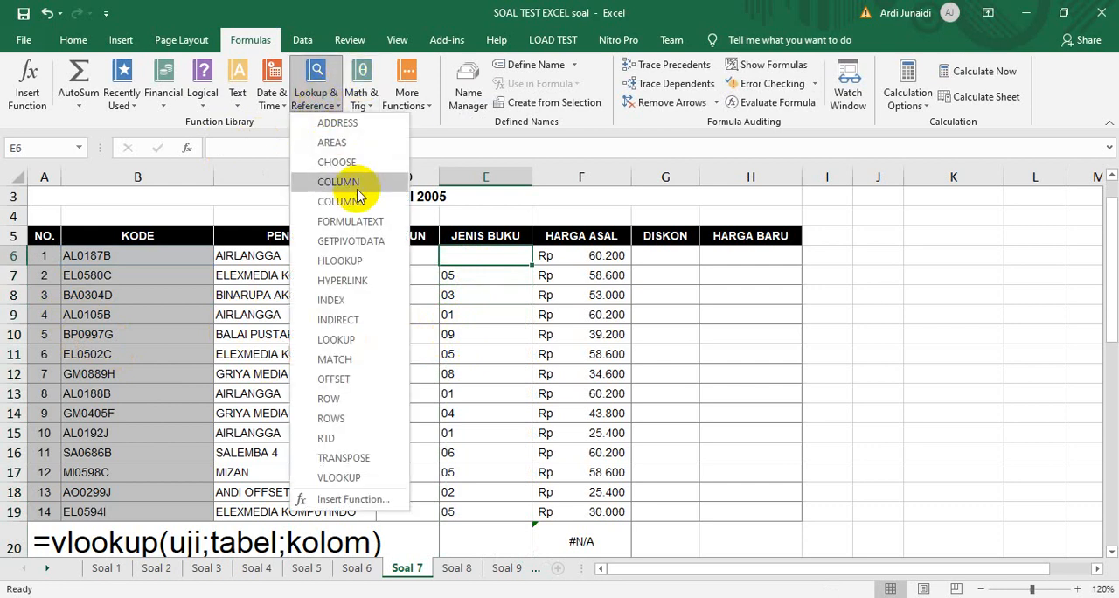
pyautogui.click(347, 336)
pyautogui.click(817, 236)
pyautogui.click(894, 256)
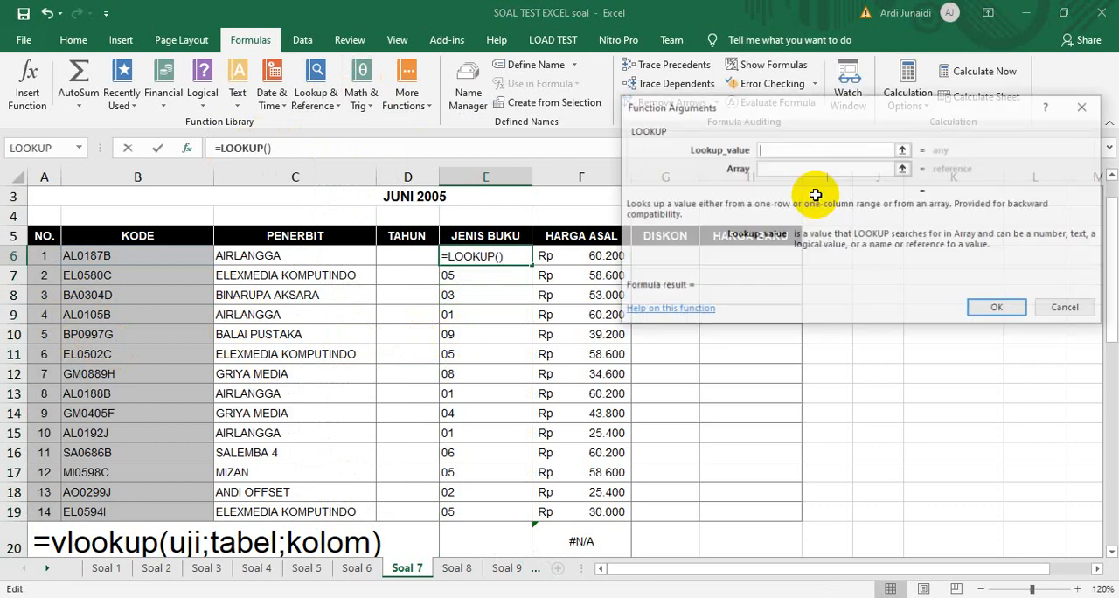
pyautogui.hotkey('ctrl', 'v')
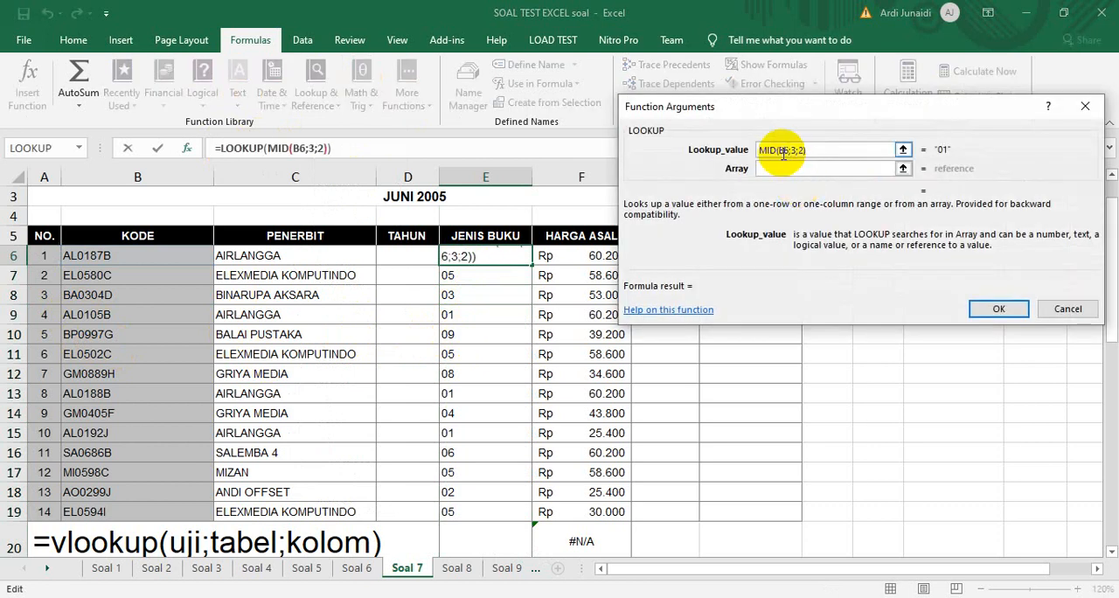
# Set the LOOKUP array to the book type table $J$22:$K$32 and fill the completed formula from E6 down the Jenis Buku column
pyautogui.click(782, 173)
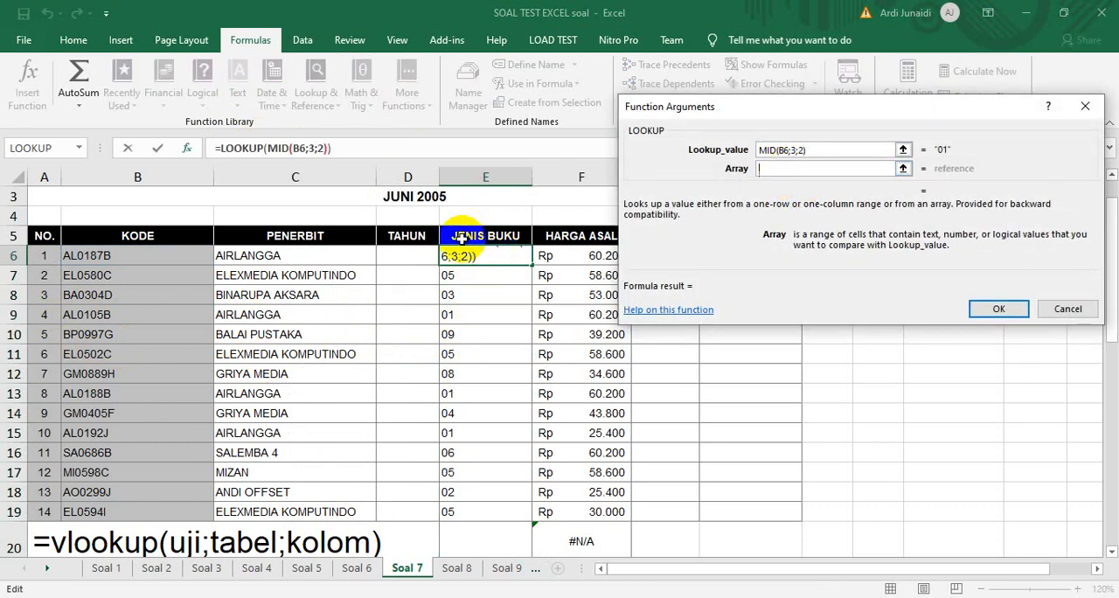
pyautogui.click(877, 482)
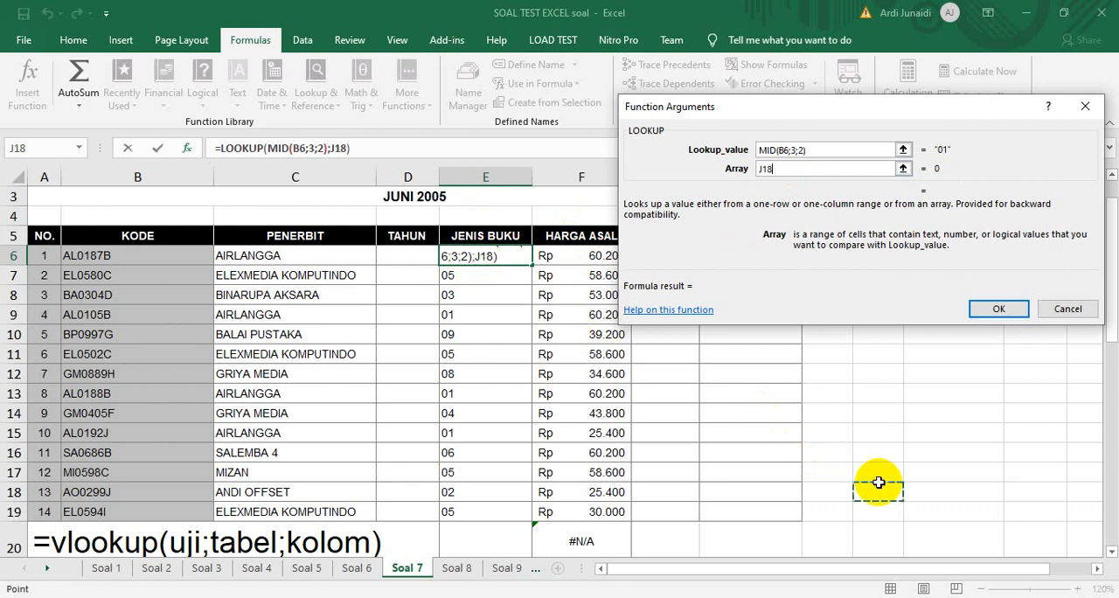
pyautogui.press('Down')
pyautogui.press('Down')
pyautogui.press('Down')
pyautogui.press('Down')
pyautogui.press('Down')
pyautogui.press('Down')
pyautogui.press('Down')
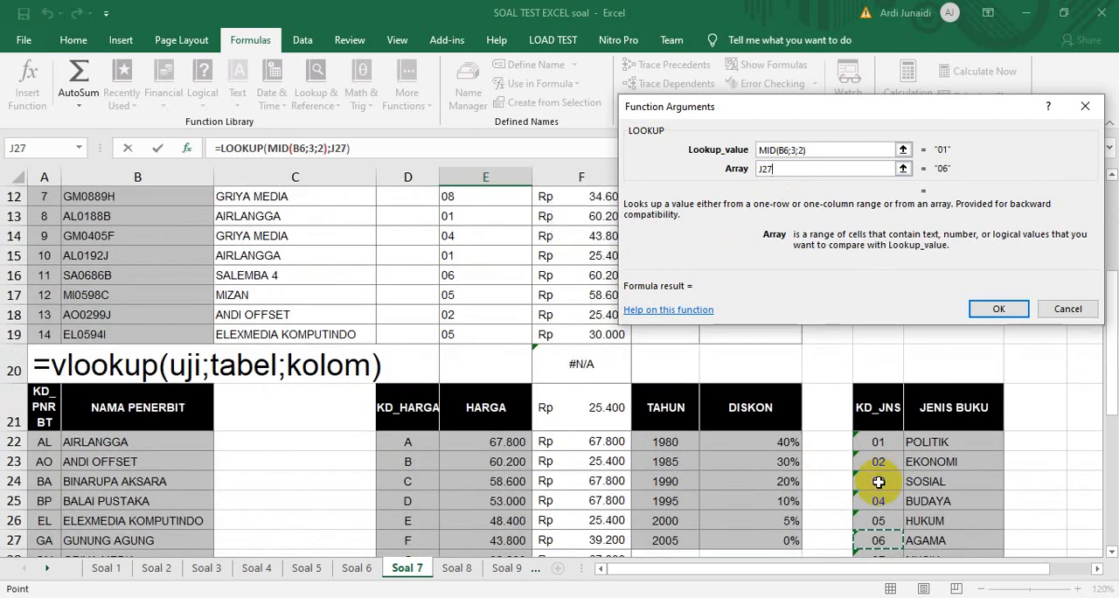
pyautogui.press('Down')
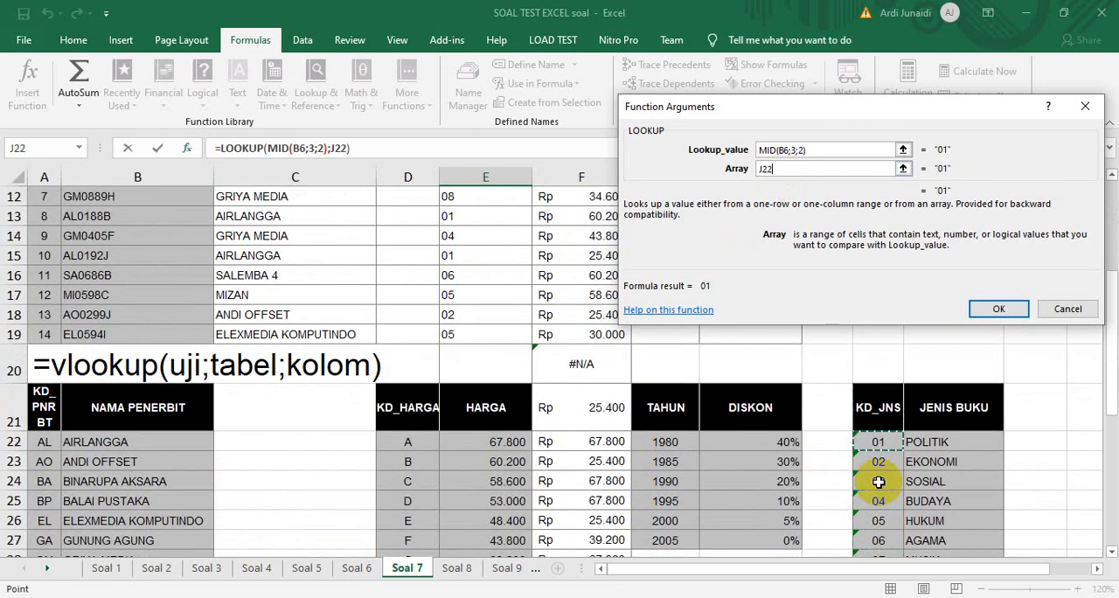
pyautogui.hotkey('shift', 'Right')
pyautogui.hotkey('ctrl', 'shift', 'Down')
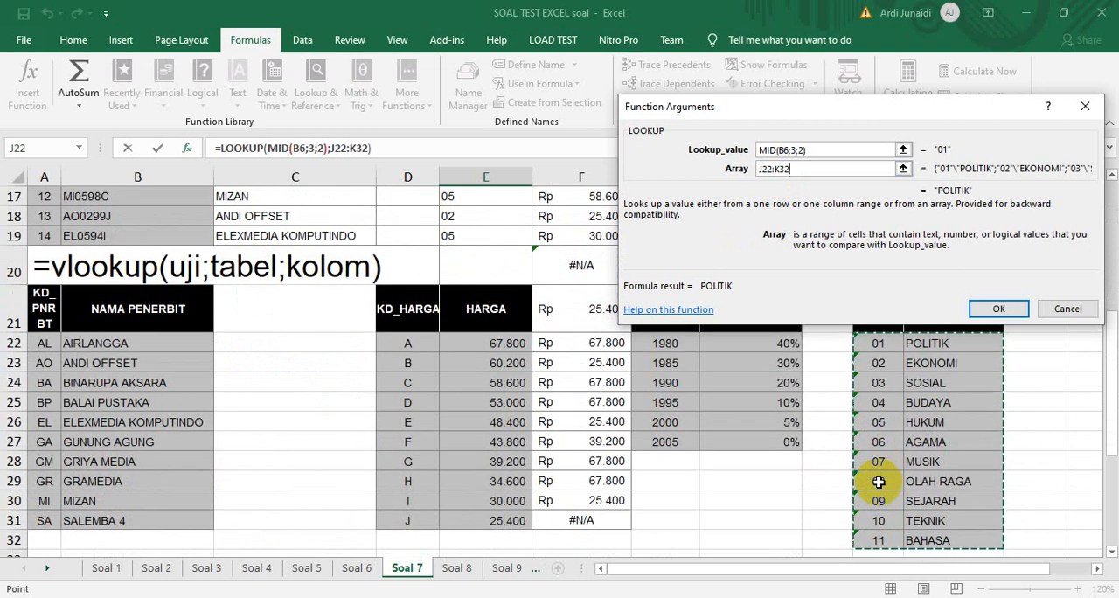
pyautogui.moveTo(787, 166); pyautogui.dragTo(668, 175)
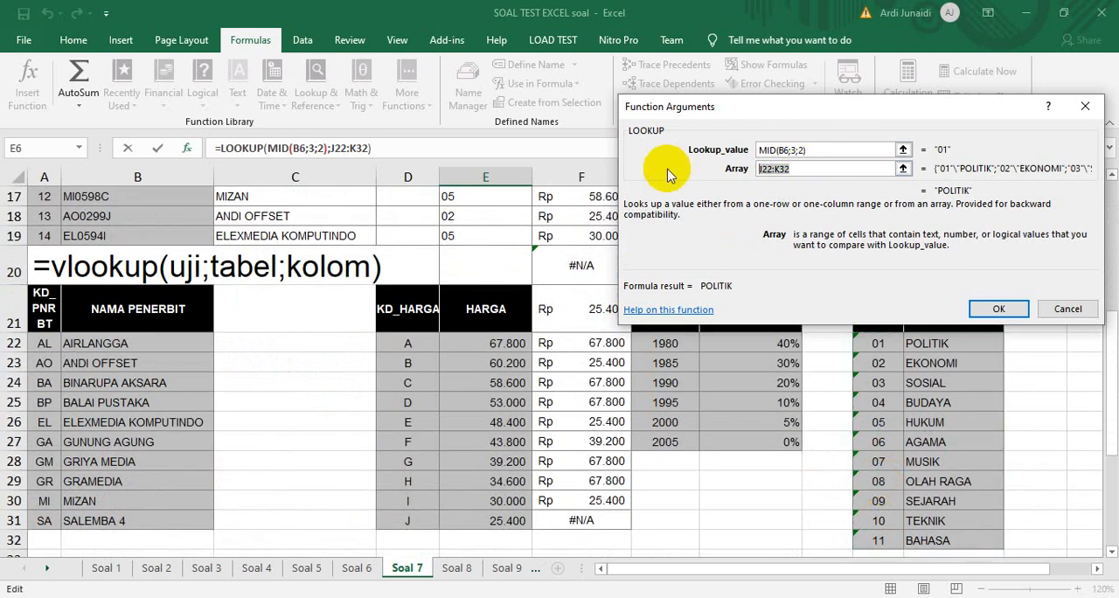
pyautogui.press('F4')
pyautogui.click(998, 309)
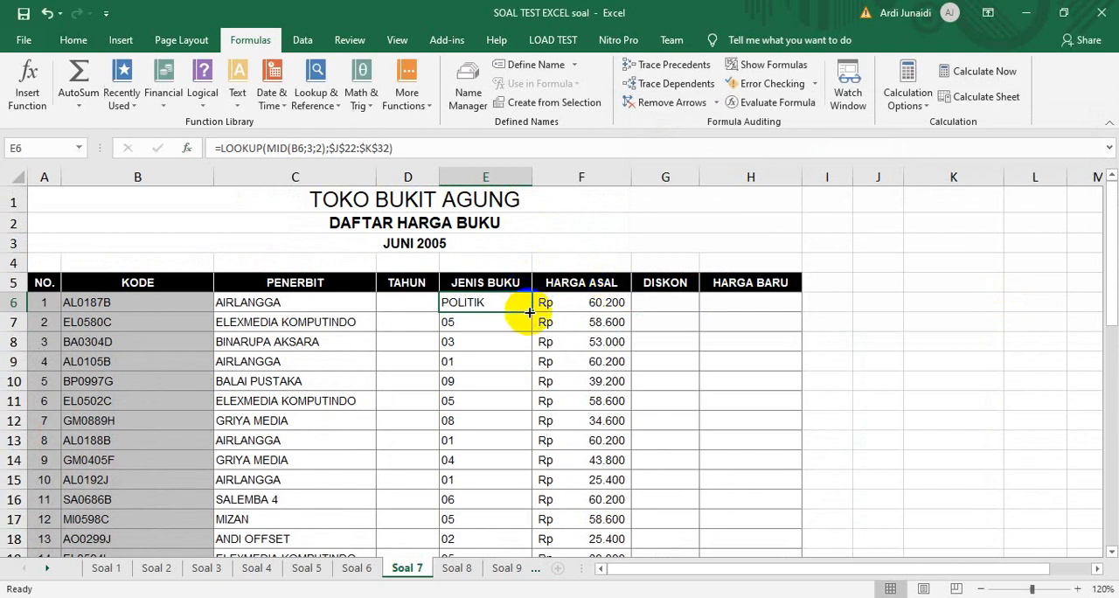
pyautogui.doubleClick(530, 311)
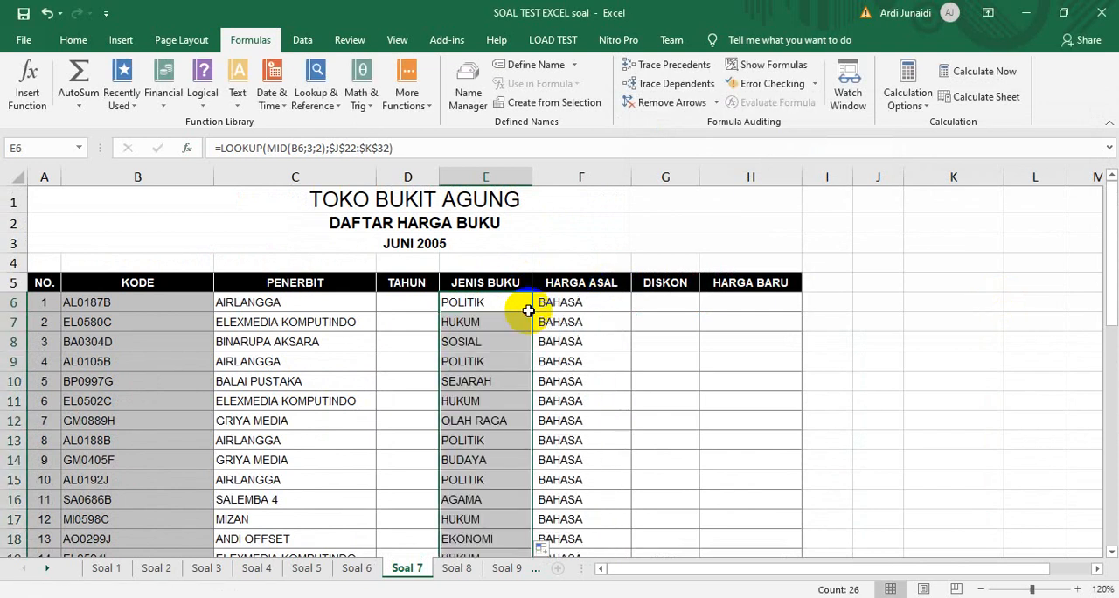
# Compare the LOOKUP formulas in E6 and F6, and refill the Harga Asal column from F6
pyautogui.click(592, 303)
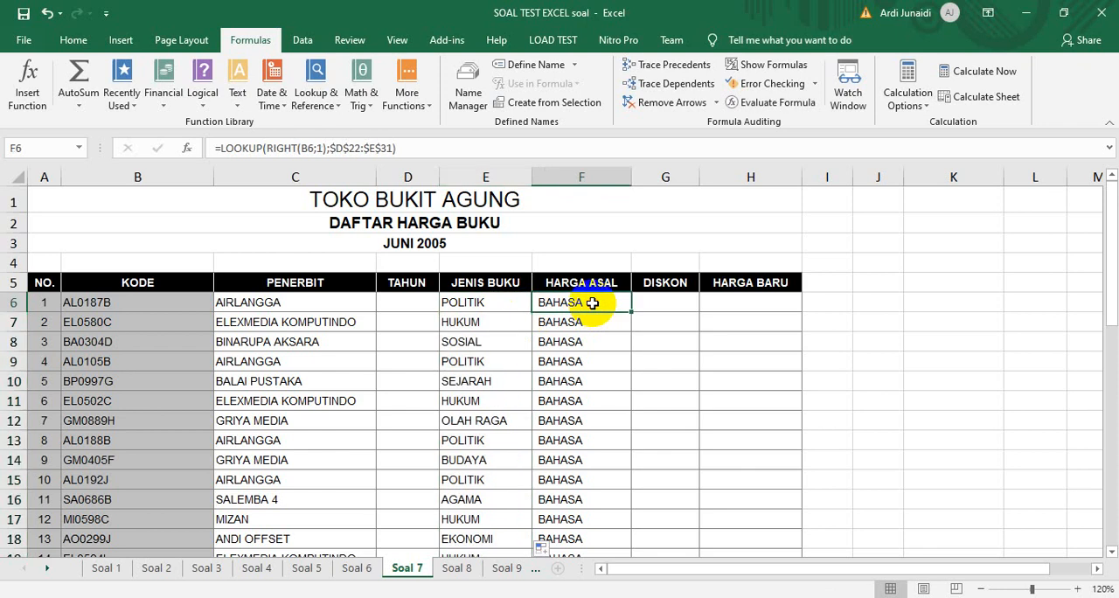
pyautogui.click(510, 302)
pyautogui.click(579, 301)
pyautogui.click(516, 303)
pyautogui.click(586, 302)
pyautogui.doubleClick(631, 308)
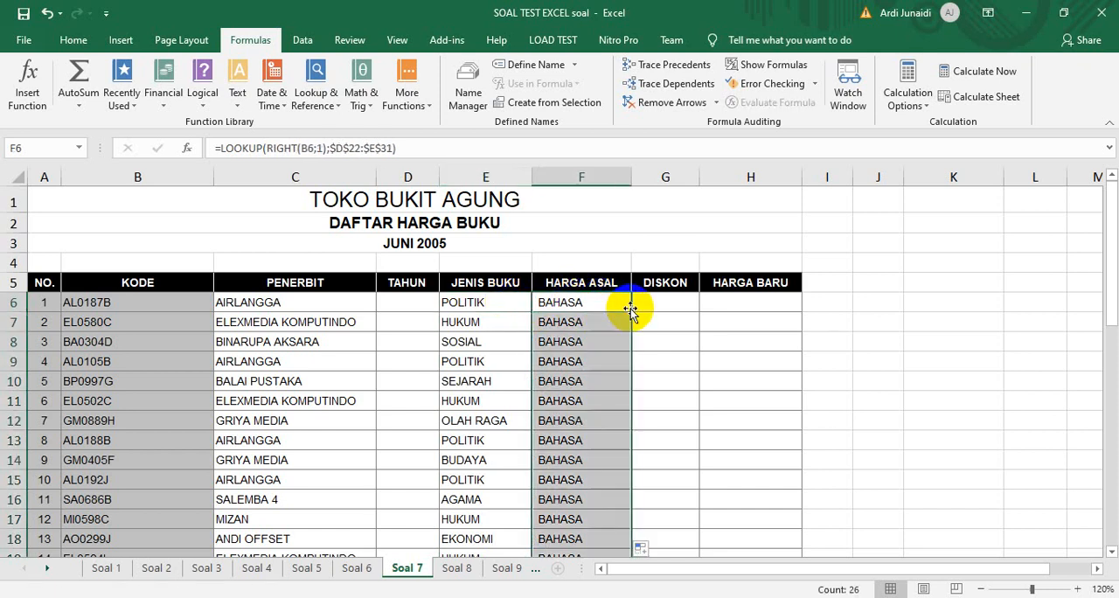
pyautogui.click(616, 305)
pyautogui.click(503, 306)
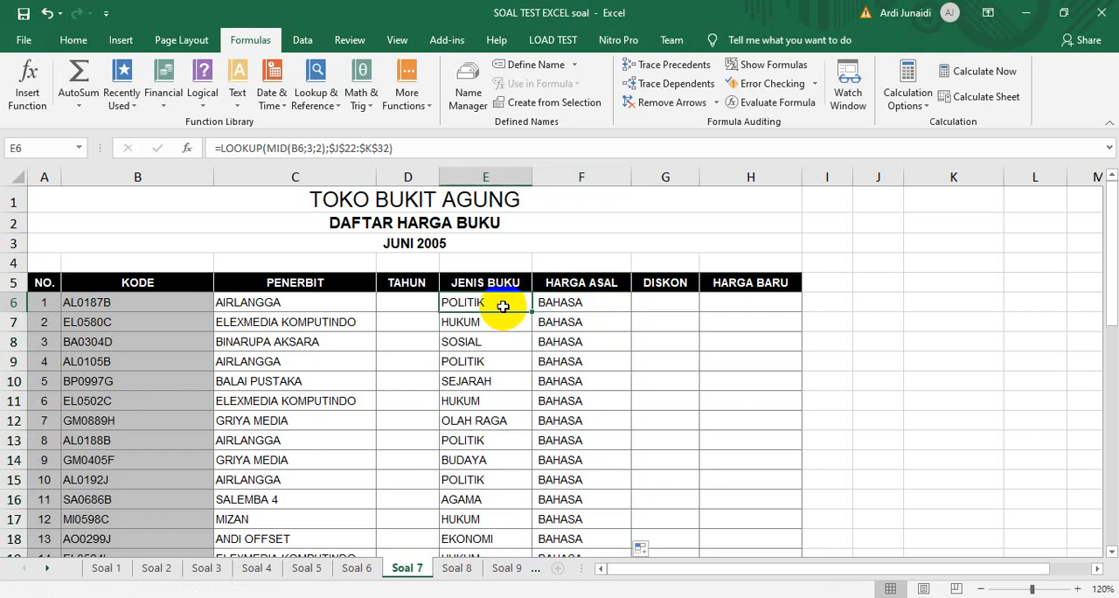
pyautogui.click(584, 305)
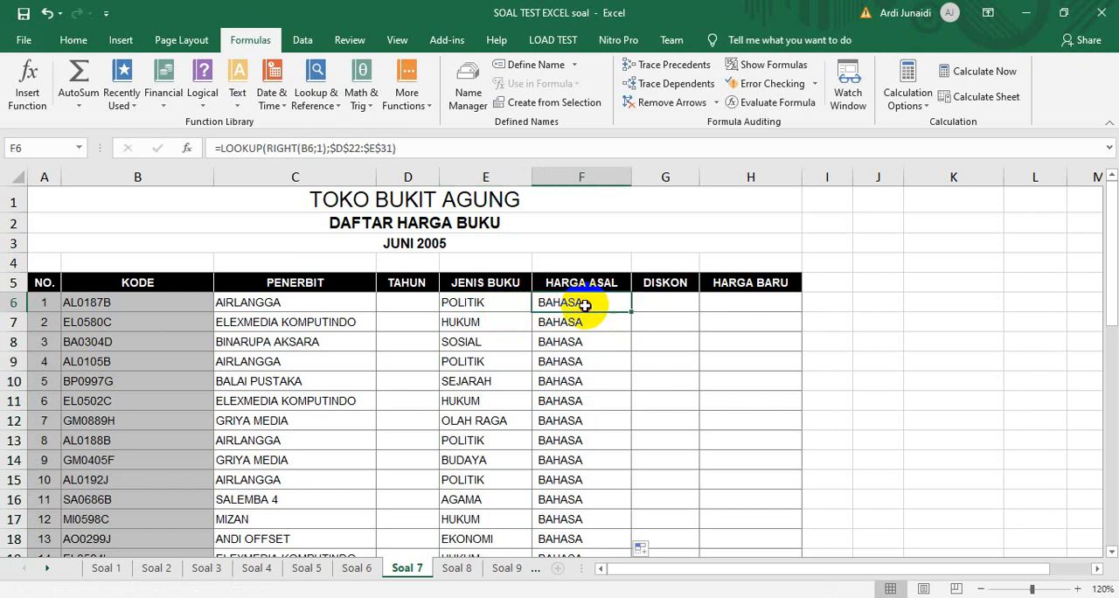
# Clear F6 and start a new LOOKUP formula there with RIGHT(B6;1) as the lookup value
pyautogui.click(590, 301)
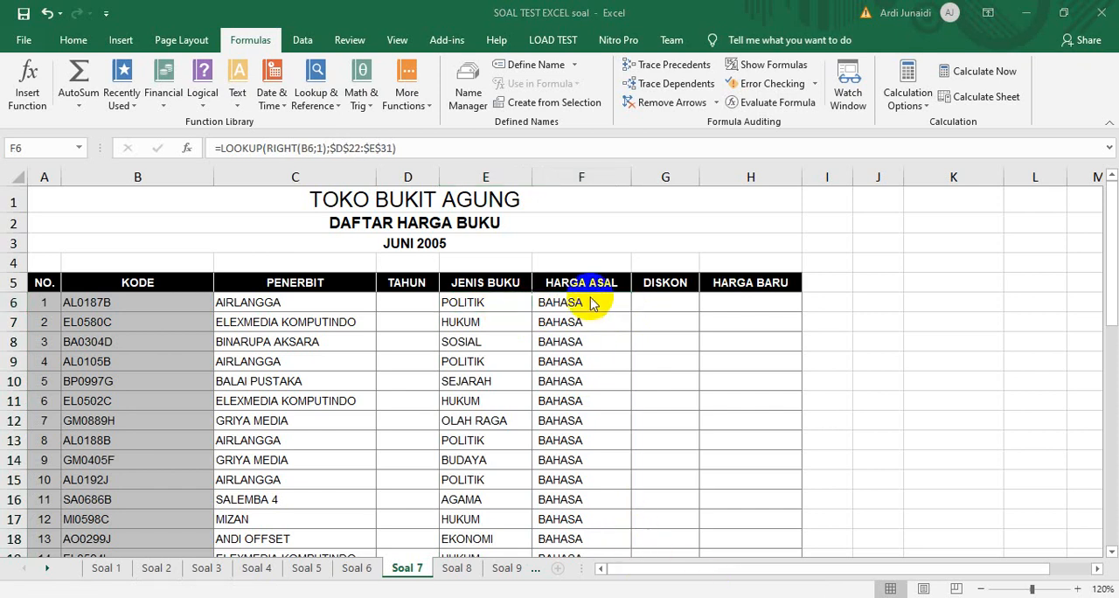
pyautogui.press('Delete')
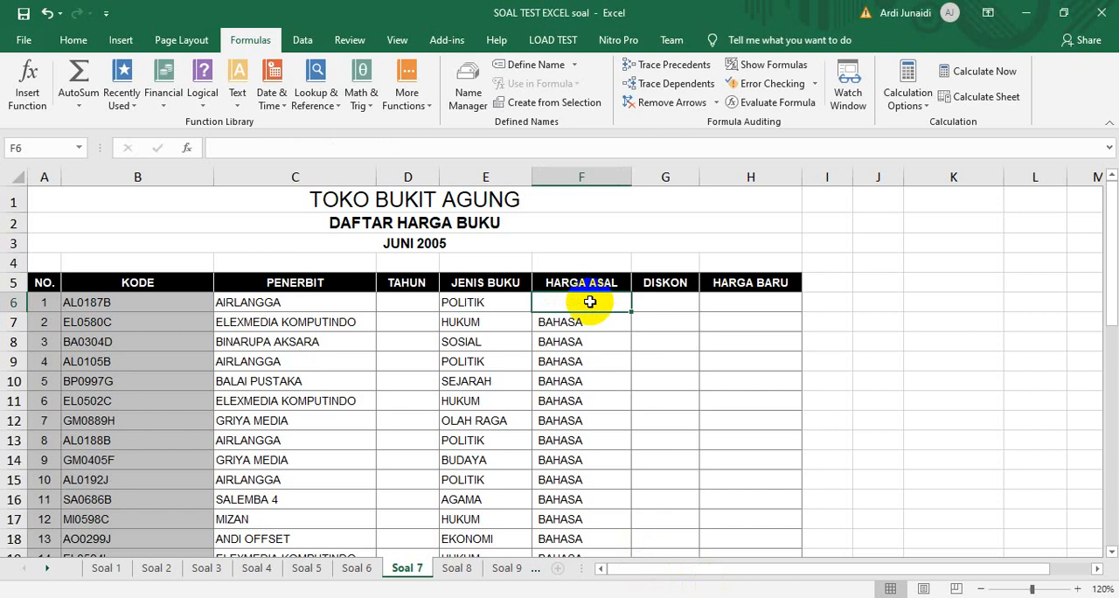
pyautogui.write('=lookup(')
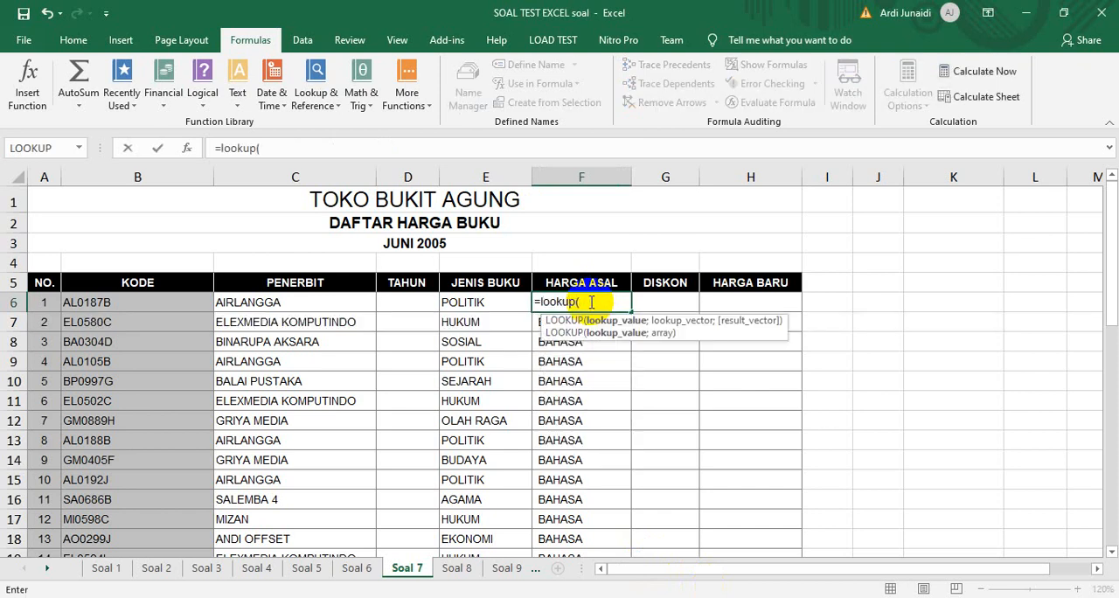
pyautogui.write('right')
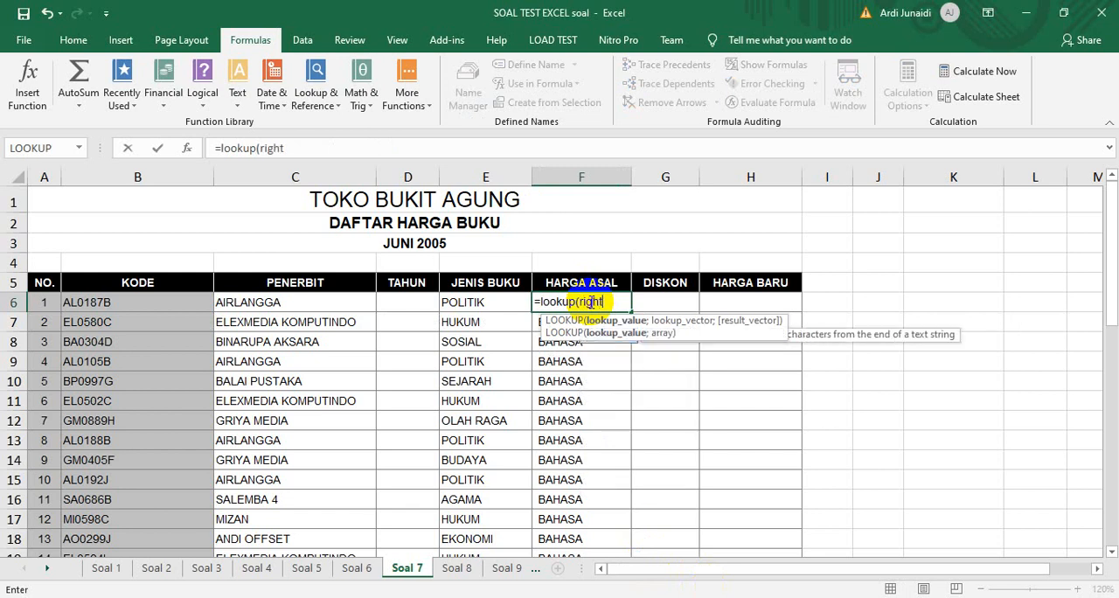
pyautogui.write('(')
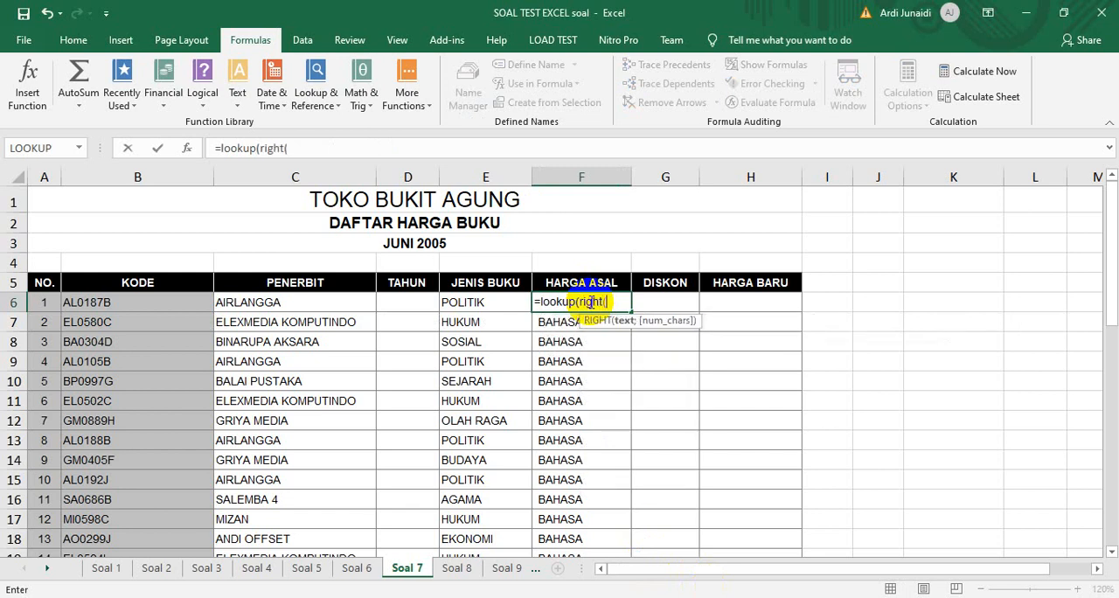
pyautogui.click(150, 304)
pyautogui.write(';')
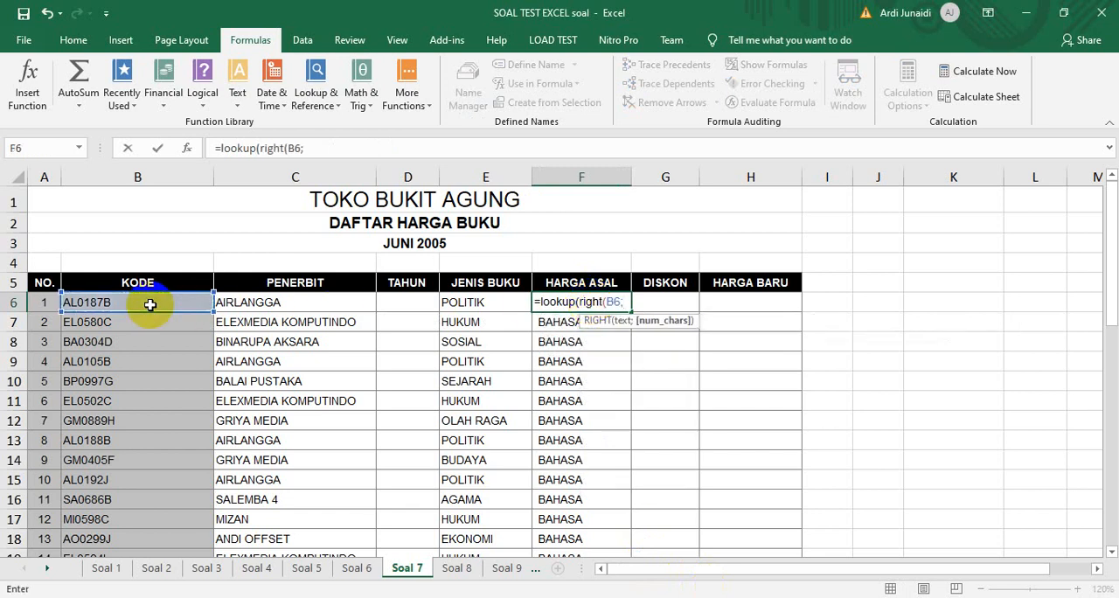
pyautogui.write('1)')
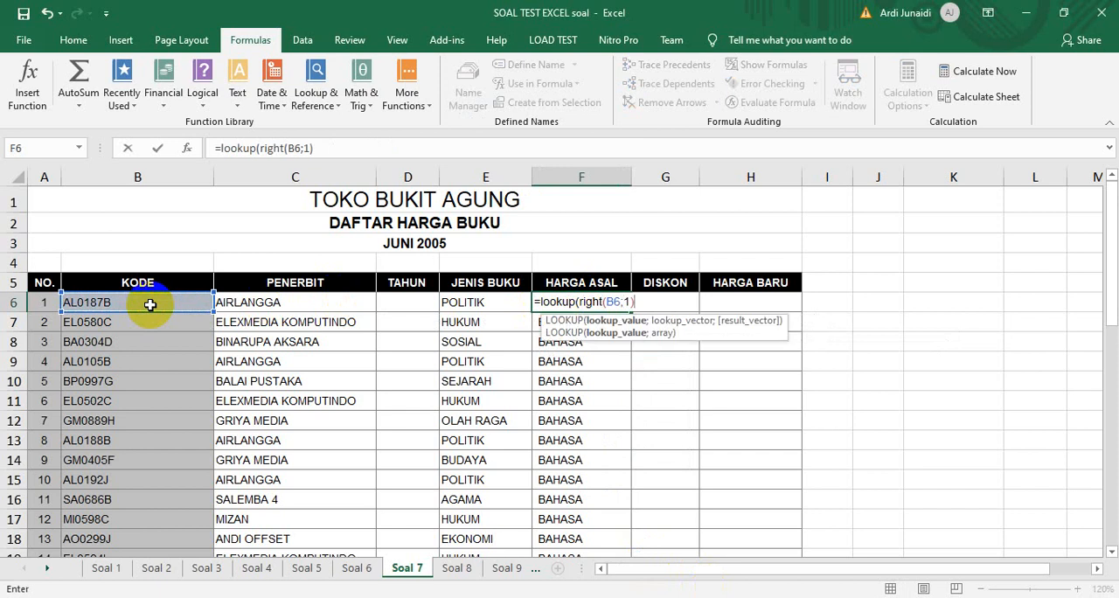
pyautogui.write(';')
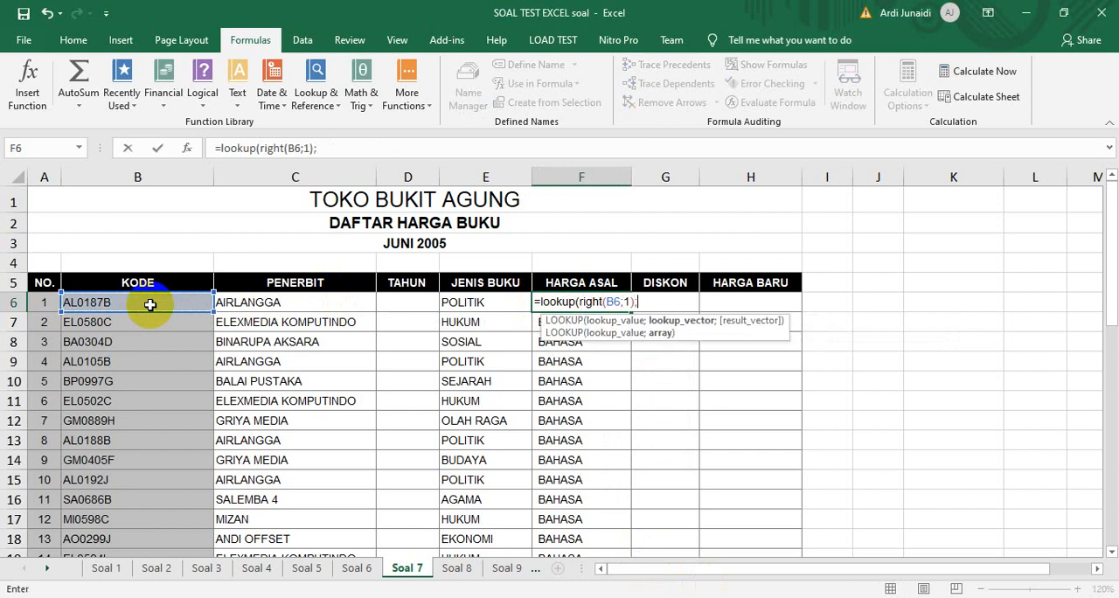
# Try to pick the LOOKUP array for F6 from the tables beneath the book list, and abandon the entry
pyautogui.click(909, 427)
pyautogui.press('Down')
pyautogui.press('Down')
pyautogui.press('Down')
pyautogui.press('Down')
pyautogui.press('Down')
pyautogui.press('Down')
pyautogui.press('Down')
pyautogui.press('Down')
pyautogui.press('Down')
pyautogui.press('Down')
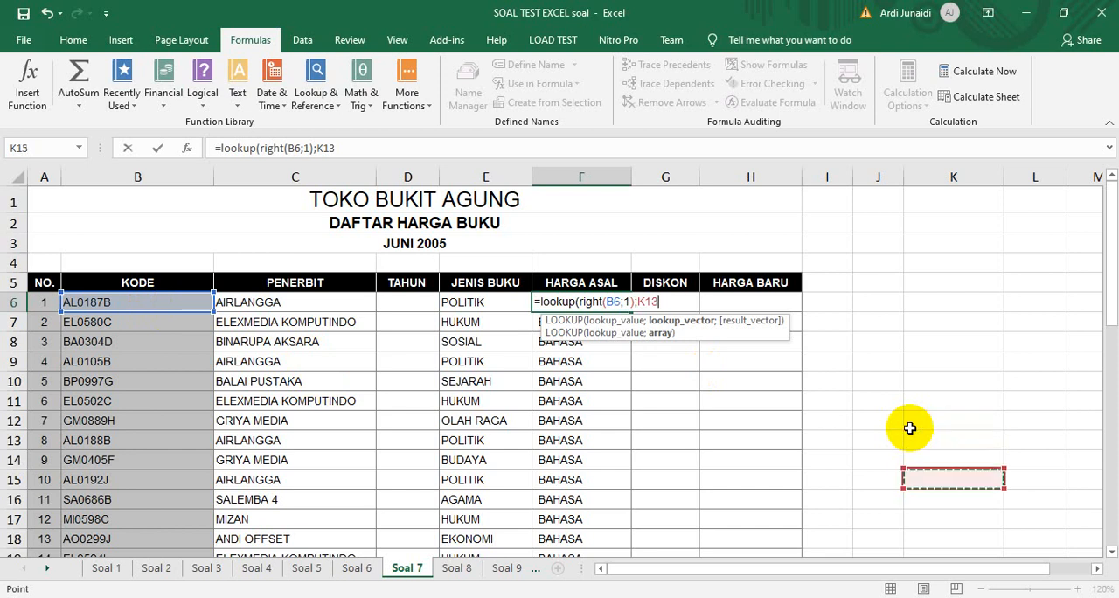
pyautogui.press('Down')
pyautogui.press('Down')
pyautogui.press('Down')
pyautogui.press('Down')
pyautogui.press('Down')
pyautogui.press('Down')
pyautogui.press('Down')
pyautogui.press('Down')
pyautogui.press('Down')
pyautogui.press('Down')
pyautogui.press('Down')
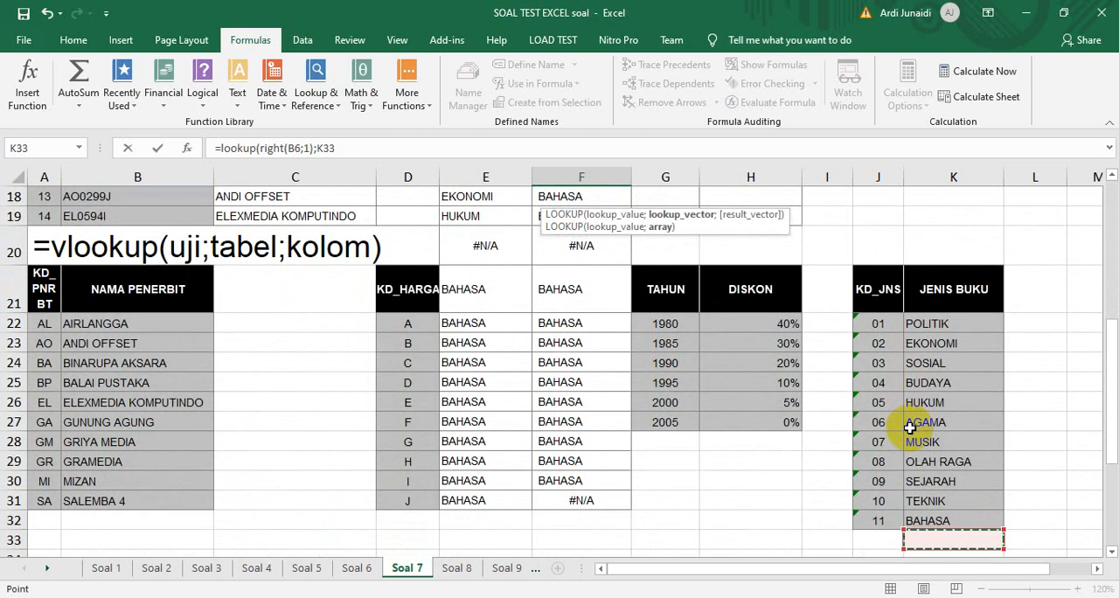
pyautogui.press('BackSpace')
pyautogui.hotkey('ctrl', 'z')
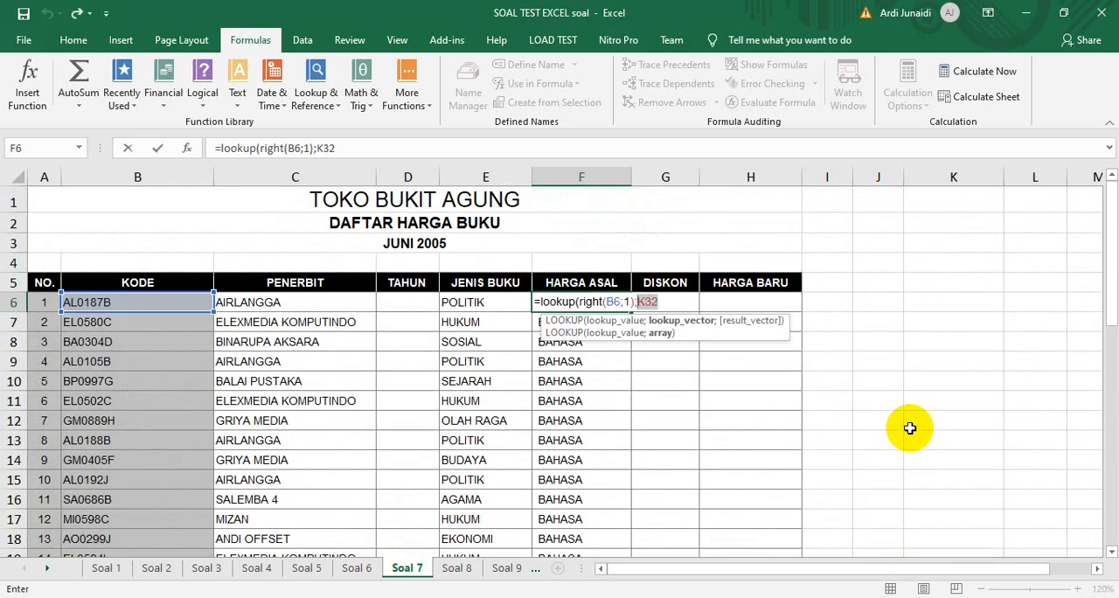
pyautogui.press('Escape')
# Undo the clearing of F6 and the earlier fills down the Harga Asal and Jenis Buku columns
pyautogui.press('Down')
pyautogui.press('Left')
pyautogui.press('Left')
pyautogui.press('Right')
pyautogui.press('Right')
pyautogui.hotkey('ctrl', 'z')
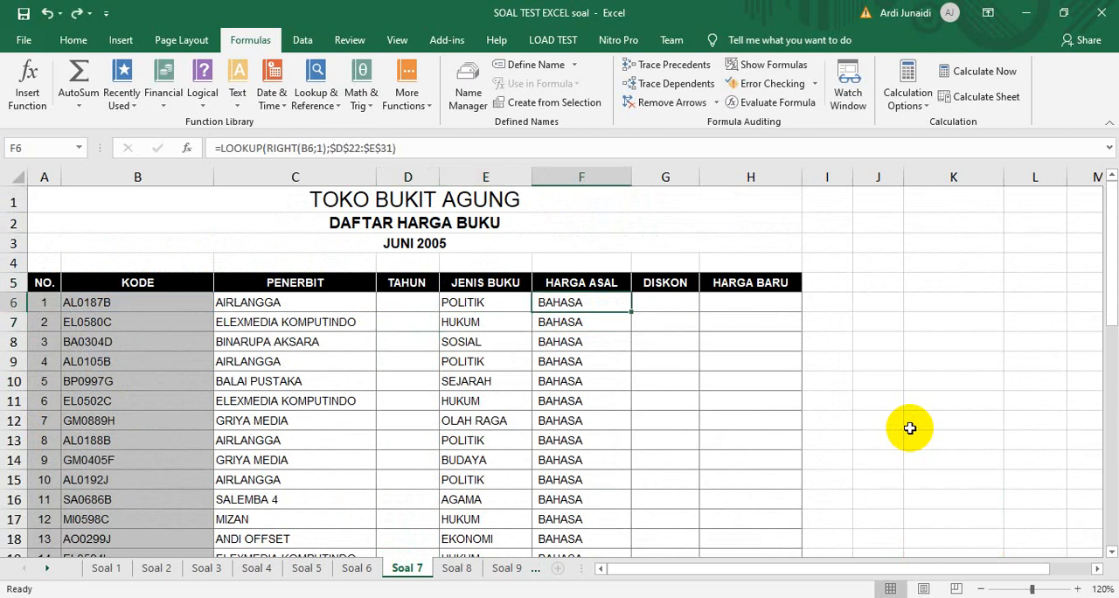
pyautogui.hotkey('ctrl', 'z')
# Examine the Jenis Buku and Harga Asal columns down to the lookup tables for leftover and overflowing formulas
pyautogui.press('Down')
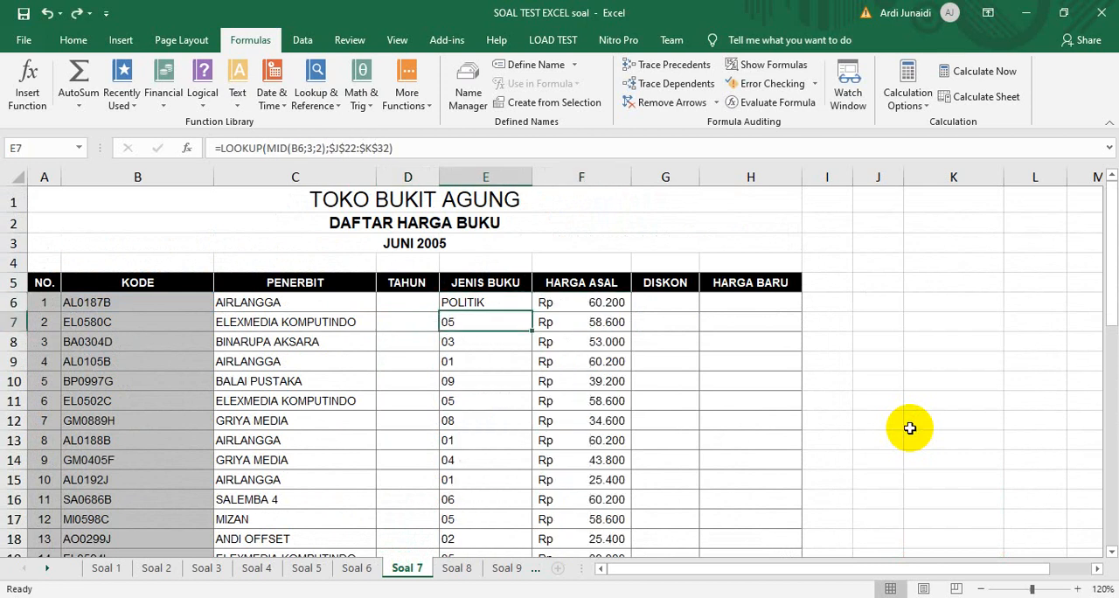
pyautogui.press('Down')
pyautogui.press('Down')
pyautogui.press('Down')
pyautogui.press('Down')
pyautogui.press('Down')
pyautogui.press('Down')
pyautogui.press('Down')
pyautogui.press('Down')
pyautogui.press('Down')
pyautogui.press('Down')
pyautogui.press('Down')
pyautogui.press('Down')
pyautogui.press('Down')
pyautogui.press('Down')
pyautogui.press('Down')
pyautogui.press('Up')
pyautogui.press('Up')
pyautogui.press('Up')
pyautogui.press('Up')
pyautogui.press('Up')
pyautogui.press('Up')
pyautogui.press('Up')
pyautogui.press('Up')
pyautogui.press('Up')
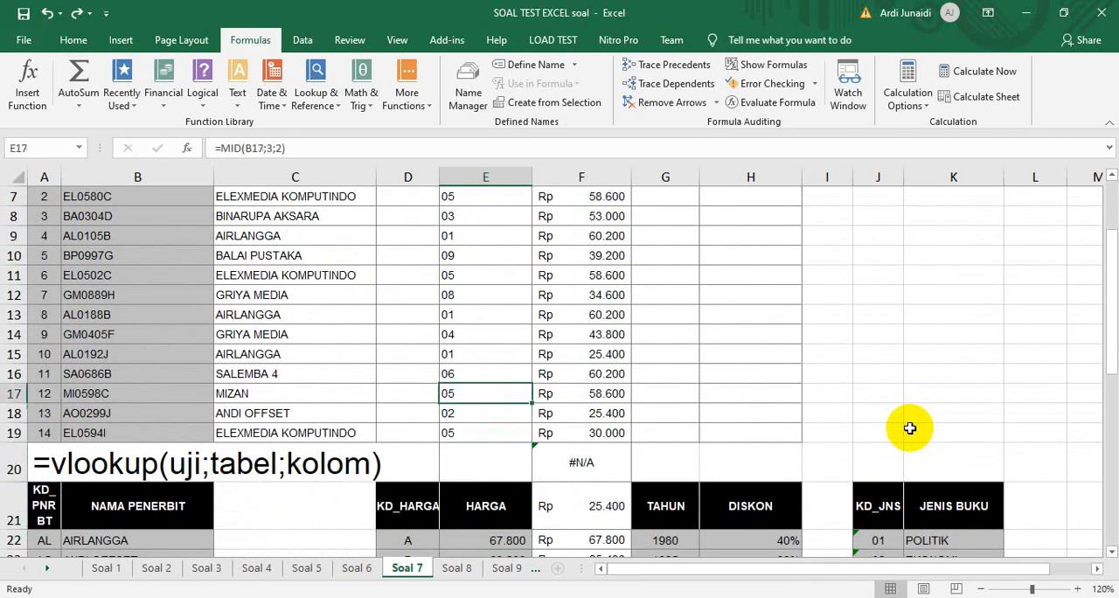
pyautogui.press('Up')
pyautogui.press('Up')
pyautogui.press('Up')
pyautogui.press('Up')
pyautogui.press('Up')
pyautogui.press('Up')
pyautogui.press('Up')
pyautogui.press('Up')
pyautogui.press('Up')
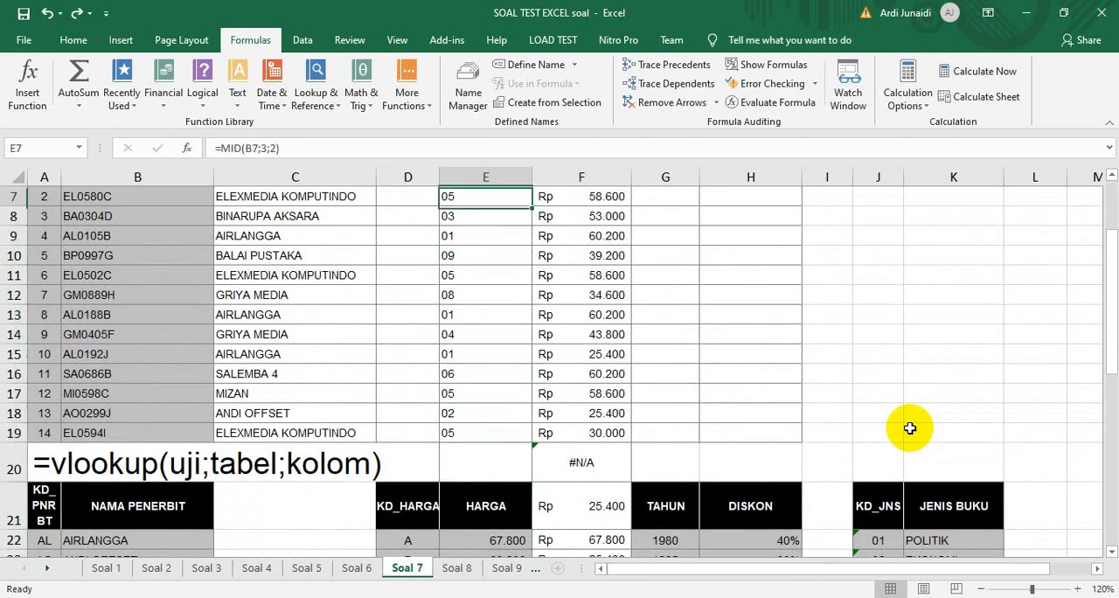
# Fill the LOOKUP formula from E6 down to E19 in the Jenis Buku column and check the copied formulas
pyautogui.click(512, 235)
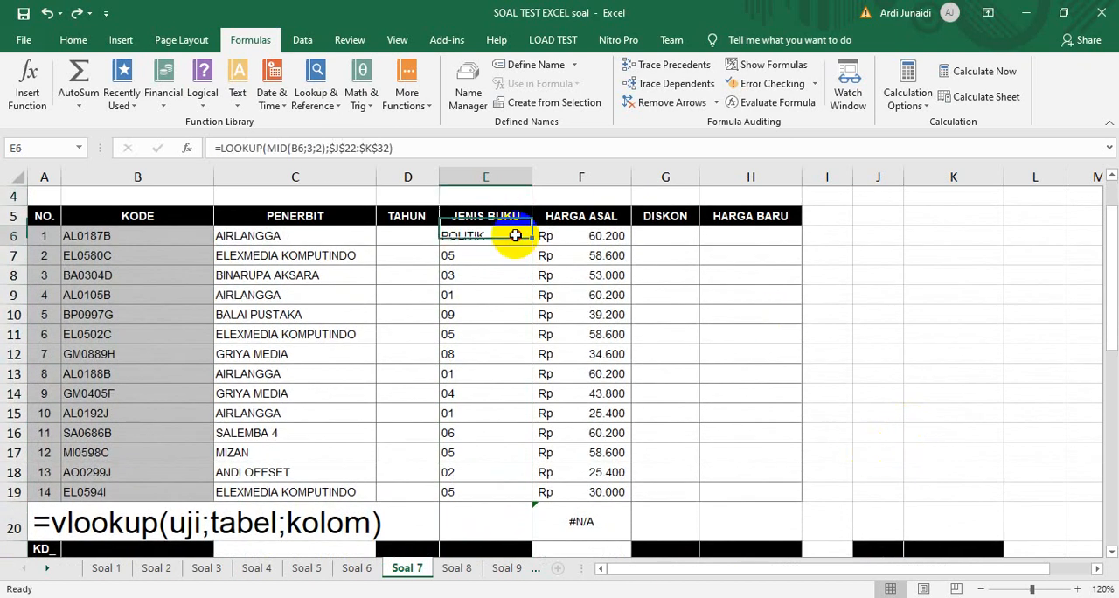
pyautogui.moveTo(531, 245); pyautogui.dragTo(507, 492)
pyautogui.press('Down')
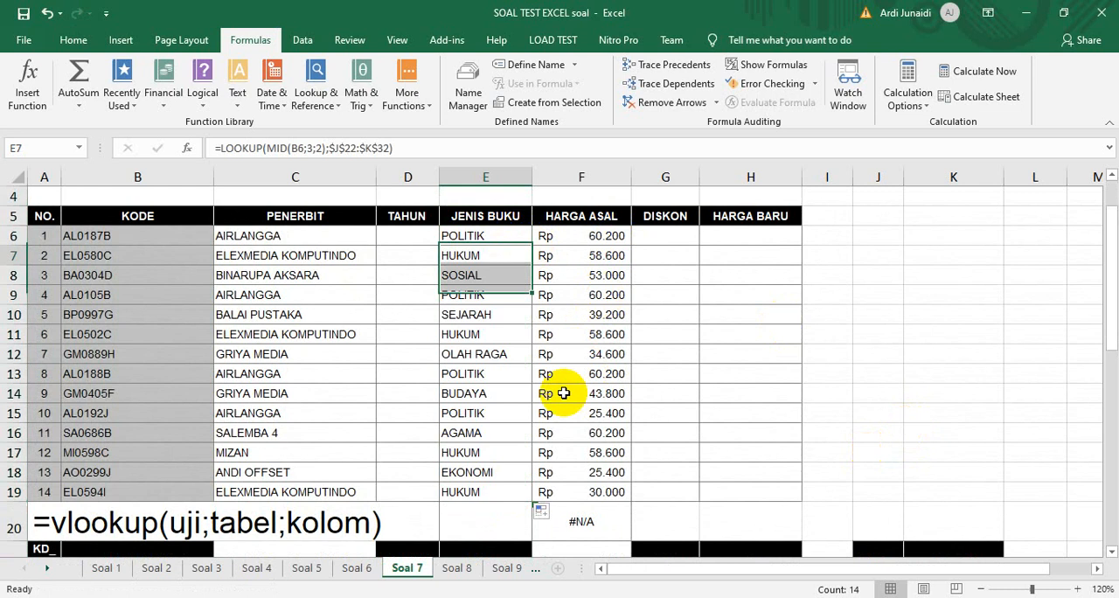
pyautogui.press('Down')
pyautogui.press('Down')
pyautogui.press('Down')
pyautogui.press('Down')
pyautogui.press('Down')
pyautogui.press('Down')
pyautogui.press('Down')
pyautogui.press('Down')
pyautogui.press('Down')
pyautogui.press('Down')
pyautogui.press('Down')
pyautogui.press('Down')
pyautogui.press('Down')
pyautogui.press('Down')
pyautogui.press('Down')
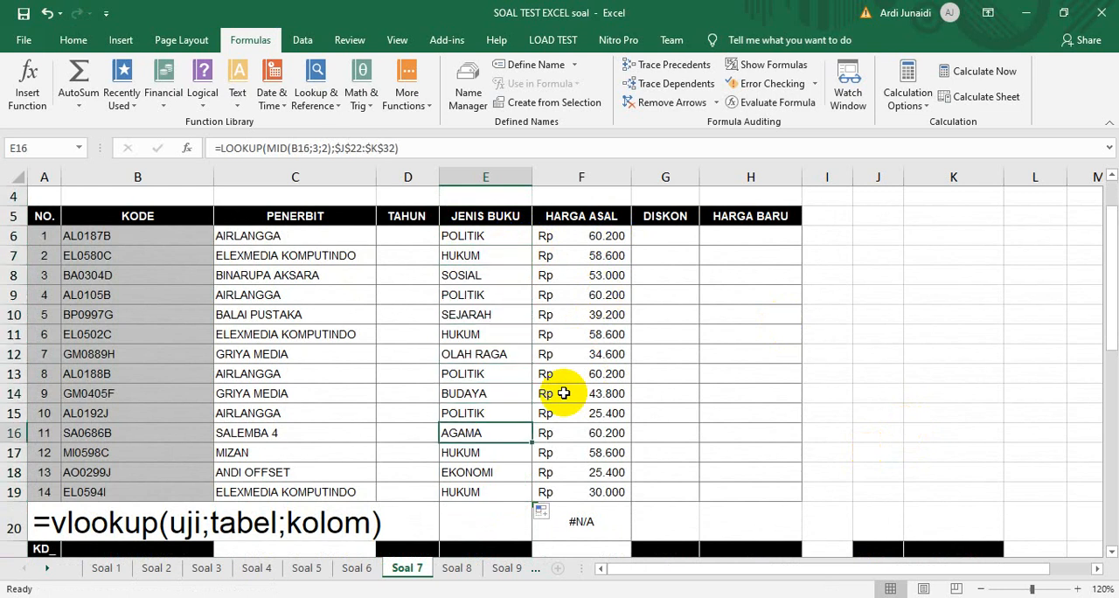
# Clear the stray Harga Asal formulas beneath the book list, in cells F20:F31
pyautogui.press('Down')
pyautogui.press('Down')
pyautogui.press('Down')
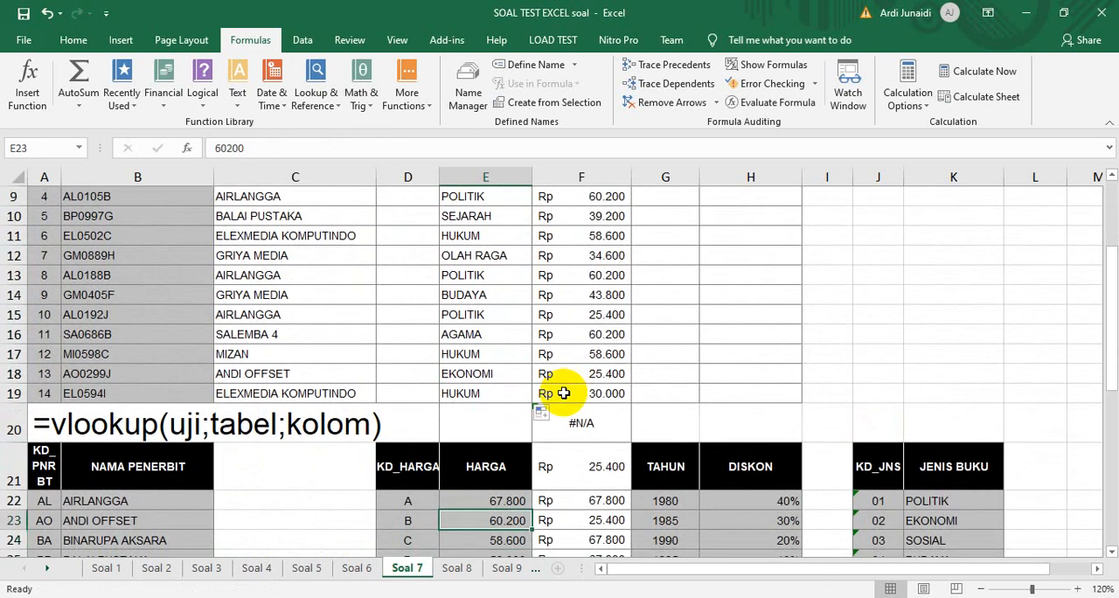
pyautogui.press('Down')
pyautogui.press('Down')
pyautogui.press('Down')
pyautogui.press('Up')
pyautogui.press('Up')
pyautogui.press('Up')
pyautogui.press('Up')
pyautogui.press('Up')
pyautogui.press('Up')
pyautogui.press('Up')
pyautogui.press('Right')
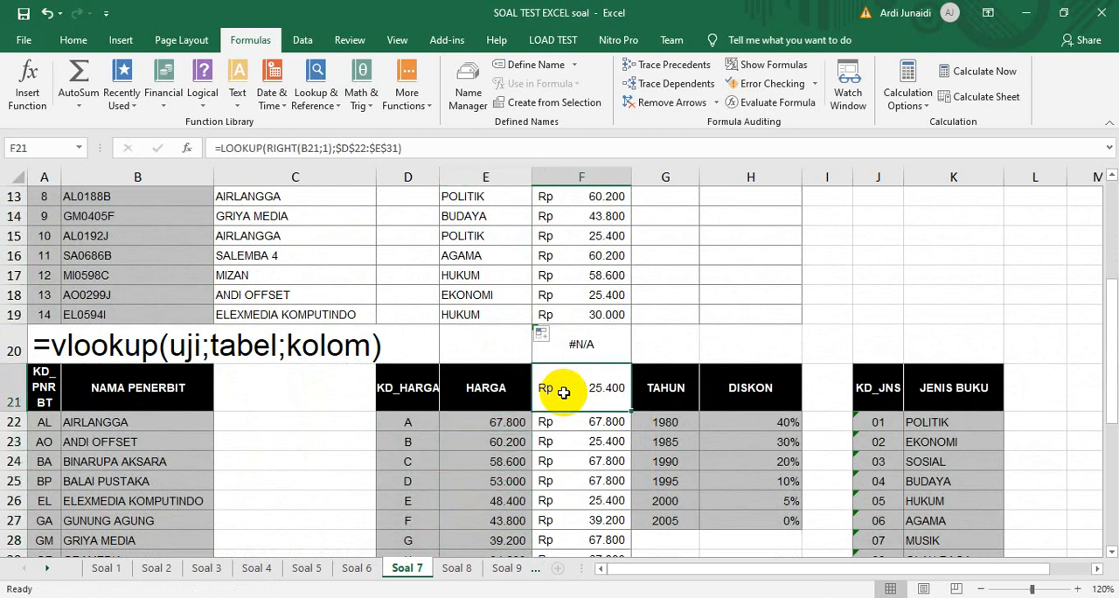
pyautogui.press('Up')
pyautogui.hotkey('shift', 'Down')
pyautogui.hotkey('shift', 'Down')
pyautogui.hotkey('shift', 'Down')
pyautogui.hotkey('shift', 'Down')
pyautogui.hotkey('shift', 'Down')
pyautogui.hotkey('shift', 'Down')
pyautogui.hotkey('shift', 'Down')
pyautogui.hotkey('shift', 'Down')
pyautogui.hotkey('shift', 'Down')
pyautogui.hotkey('shift', 'Down')
pyautogui.hotkey('shift', 'Down')
pyautogui.hotkey('shift', 'Down')
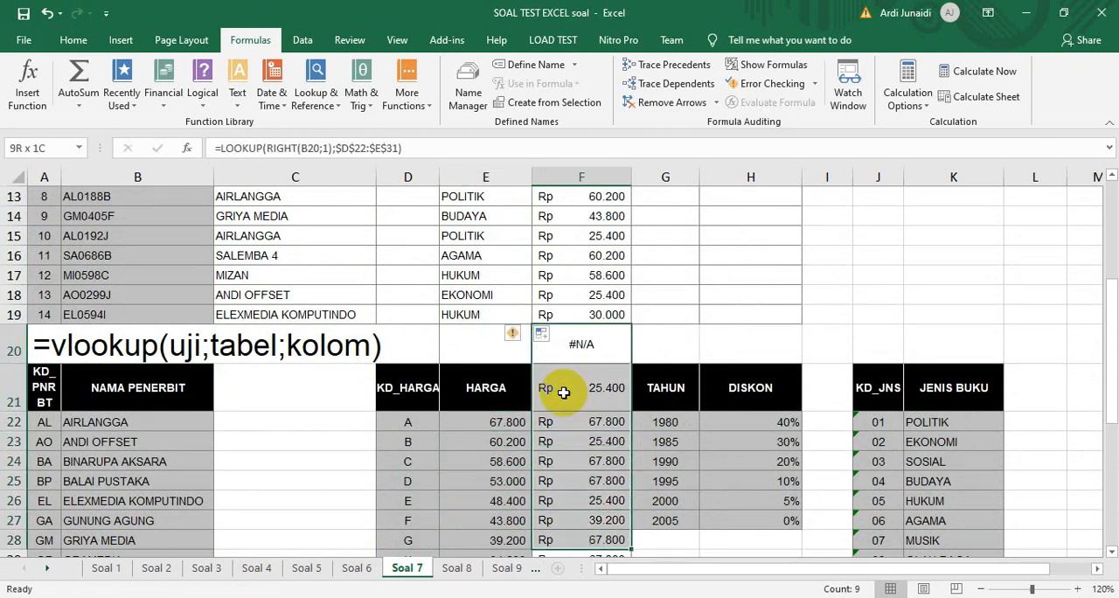
pyautogui.hotkey('shift', 'Up')
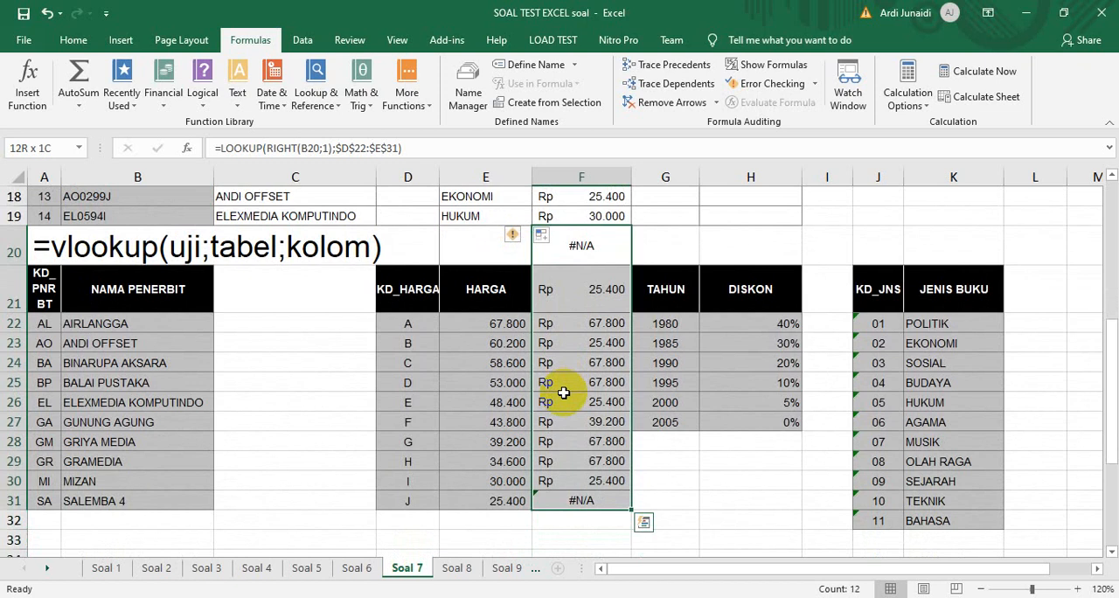
pyautogui.press('Delete')
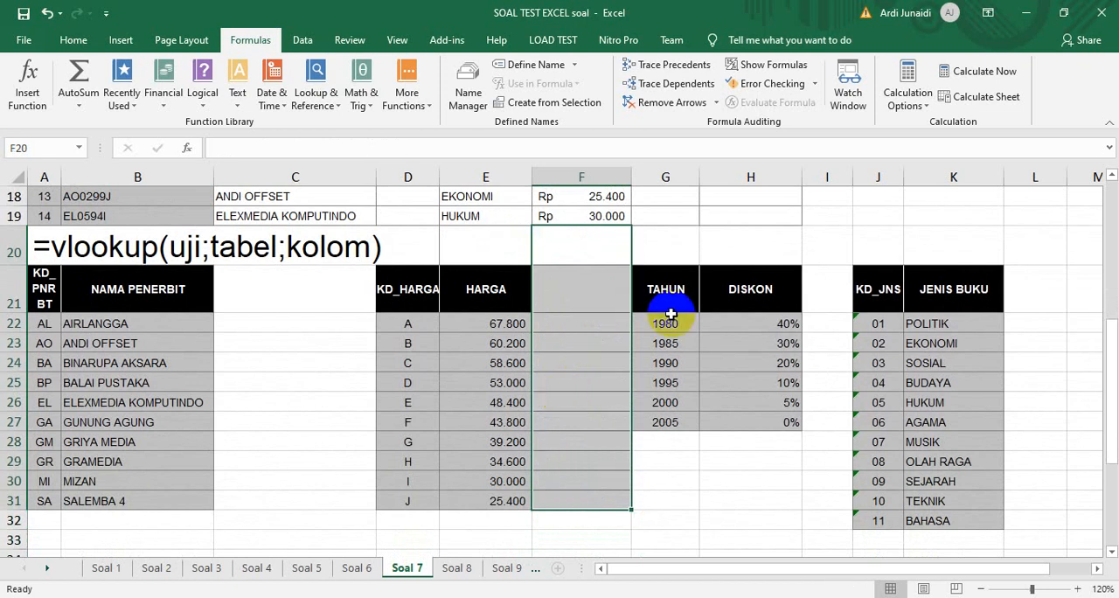
# Enter the formula =MID(B6;5;2) in D6 to extract the two-digit year from the Kode for the Tahun column
pyautogui.click(671, 255)
pyautogui.press('Up')
pyautogui.press('Up')
pyautogui.press('Up')
pyautogui.press('Up')
pyautogui.press('Up')
pyautogui.press('Up')
pyautogui.press('Up')
pyautogui.press('Up')
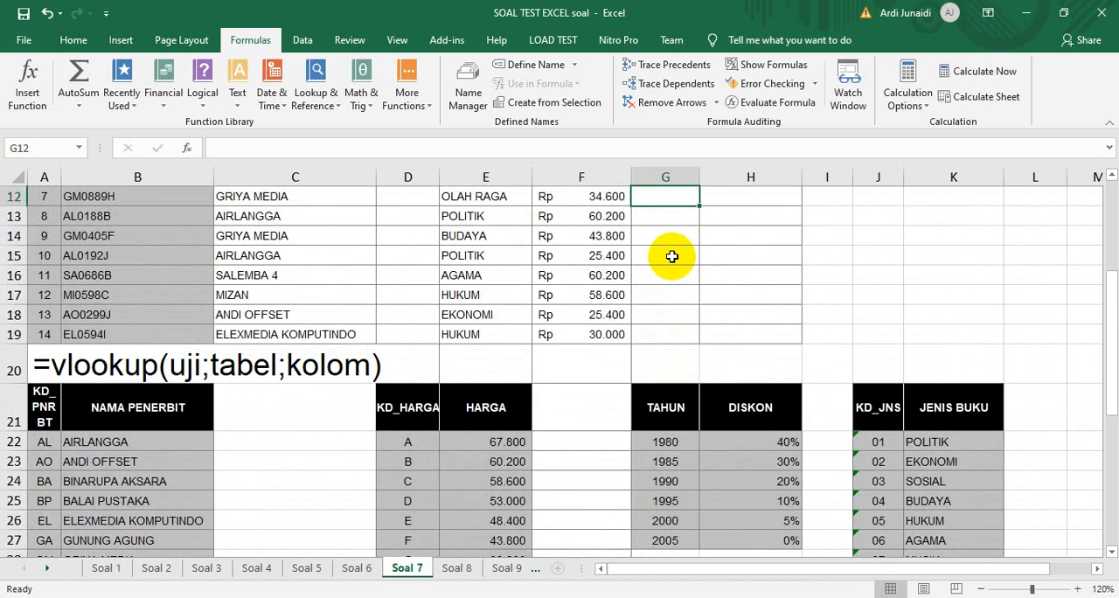
pyautogui.press('Up')
pyautogui.press('Up')
pyautogui.press('Up')
pyautogui.press('Up')
pyautogui.press('Up')
pyautogui.press('Up')
pyautogui.press('Up')
pyautogui.press('Up')
pyautogui.press('Down')
pyautogui.press('Down')
pyautogui.press('Left')
pyautogui.press('Left')
pyautogui.press('Left')
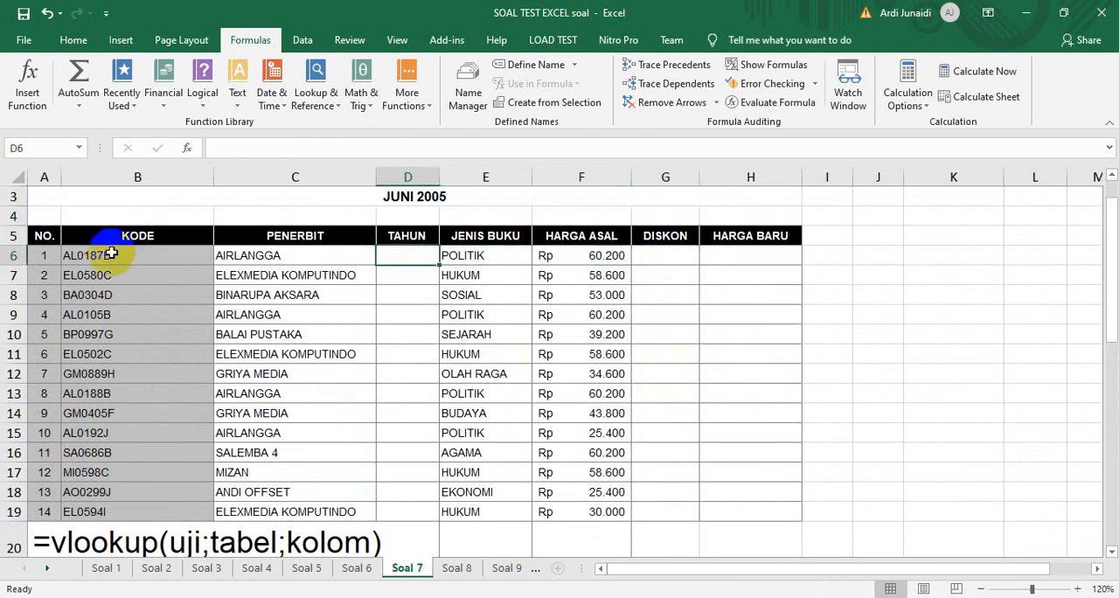
pyautogui.write('=')
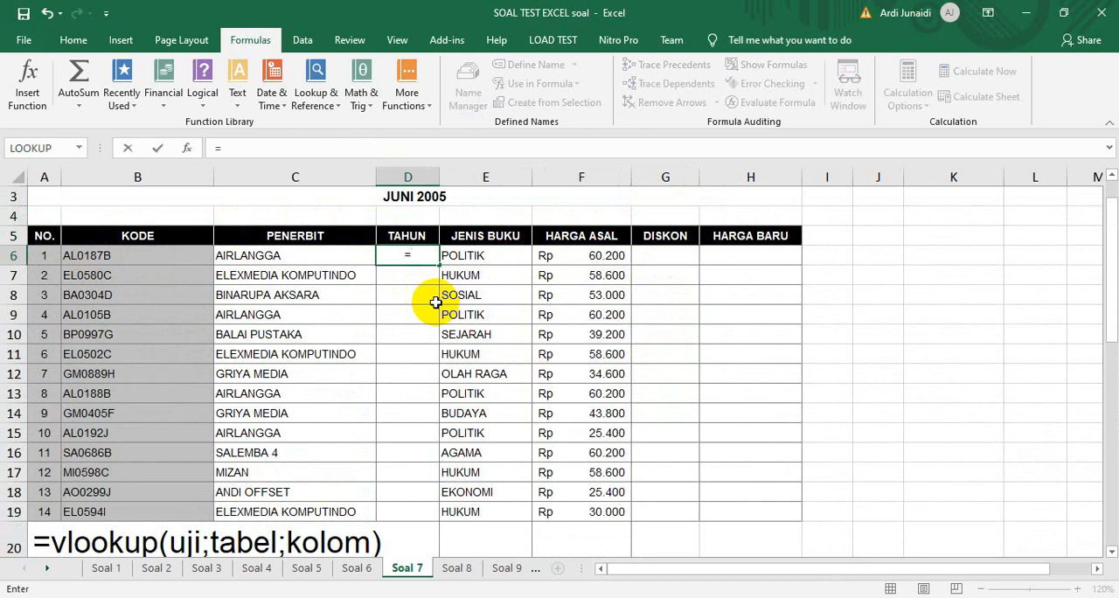
pyautogui.write('mid(')
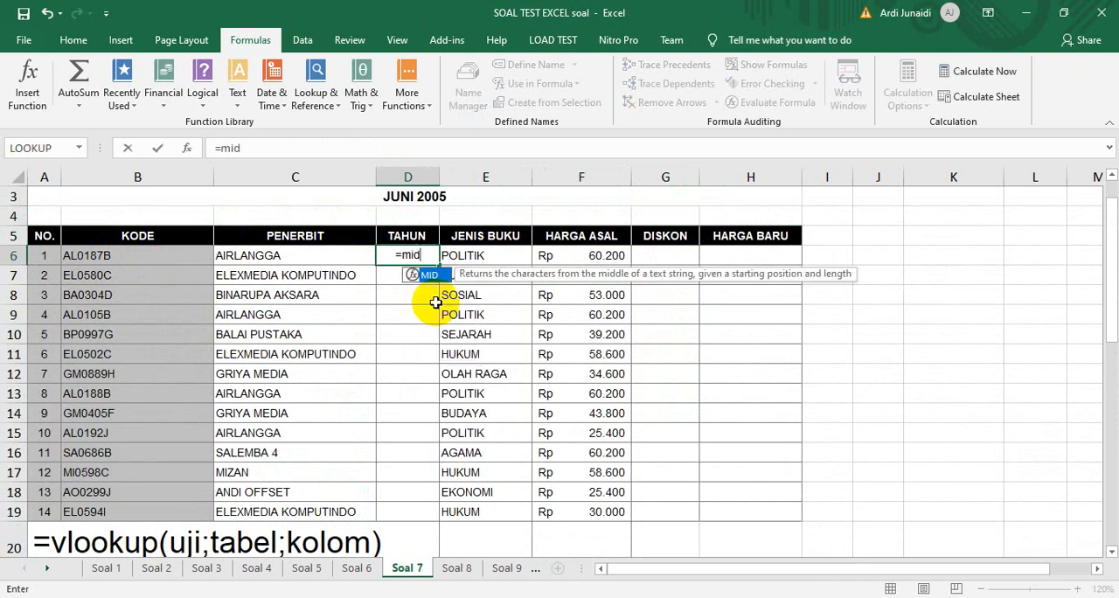
pyautogui.click(136, 257)
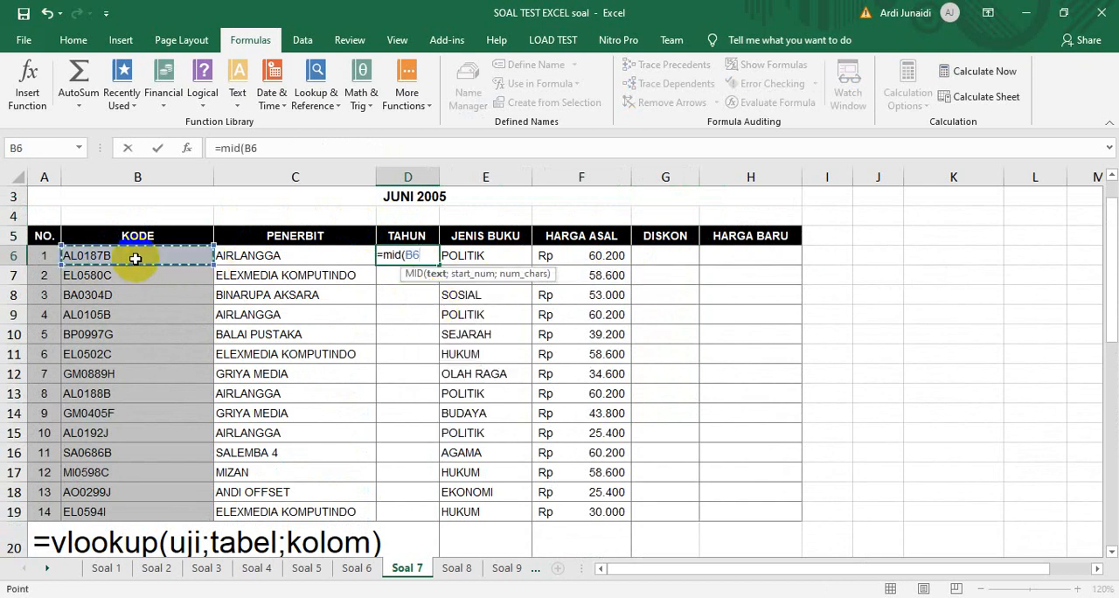
pyautogui.write(';')
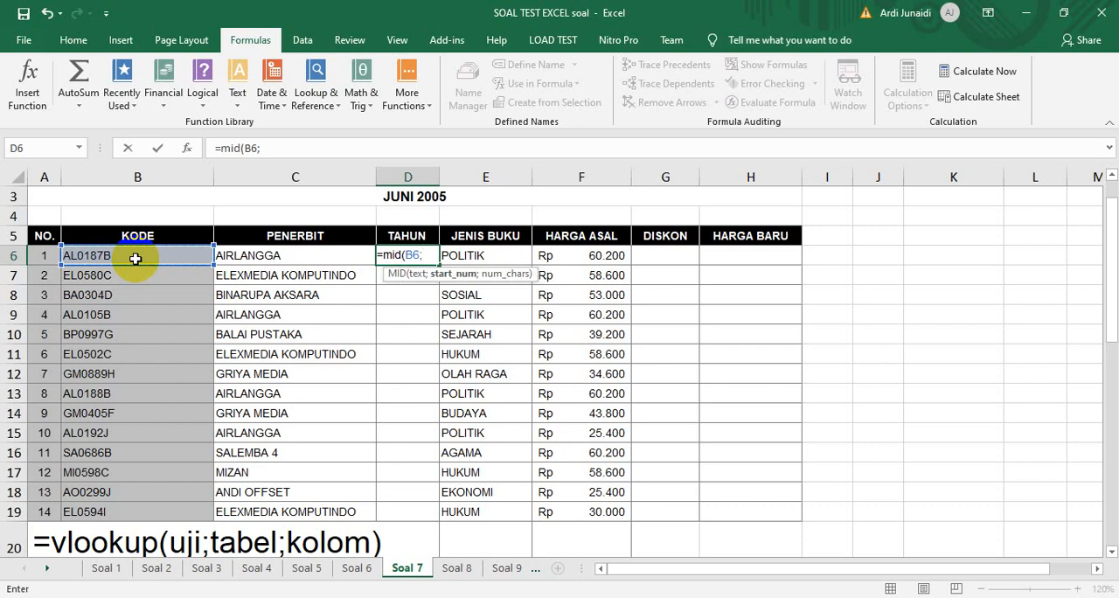
pyautogui.write('5;')
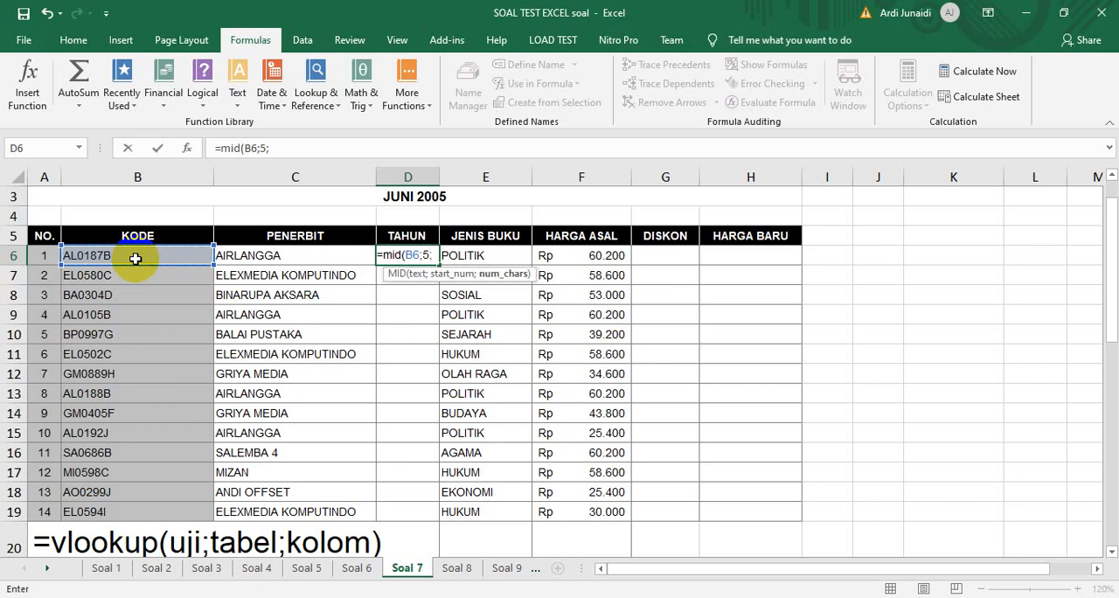
pyautogui.write('2')
pyautogui.press('Return')
# Fill the MID formula from D6 down to D19 only, undoing any fill that runs past the book list
pyautogui.click(414, 258)
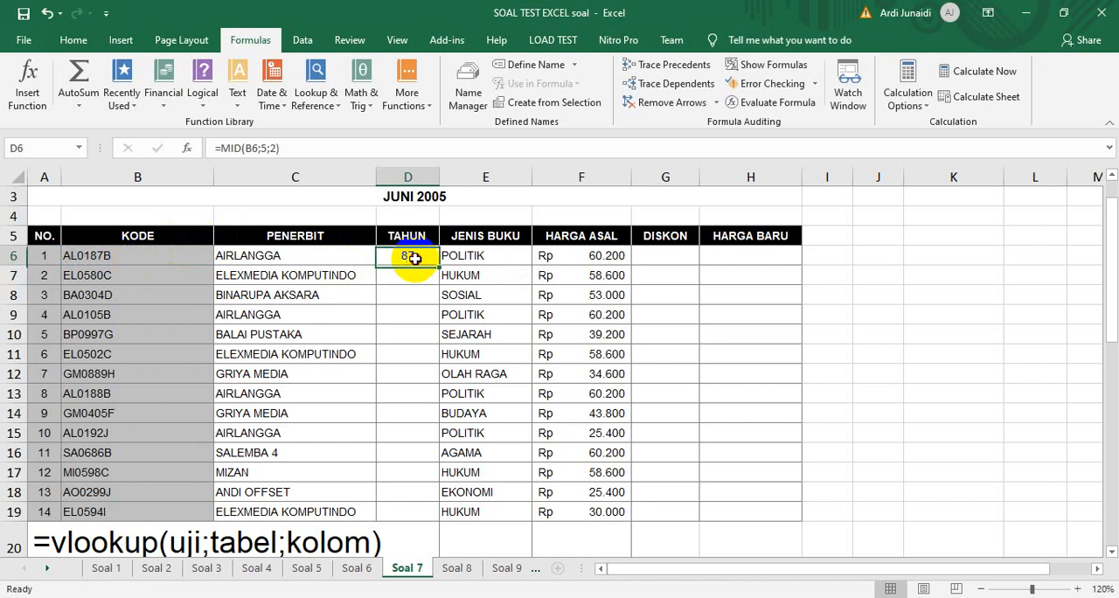
pyautogui.doubleClick(438, 265)
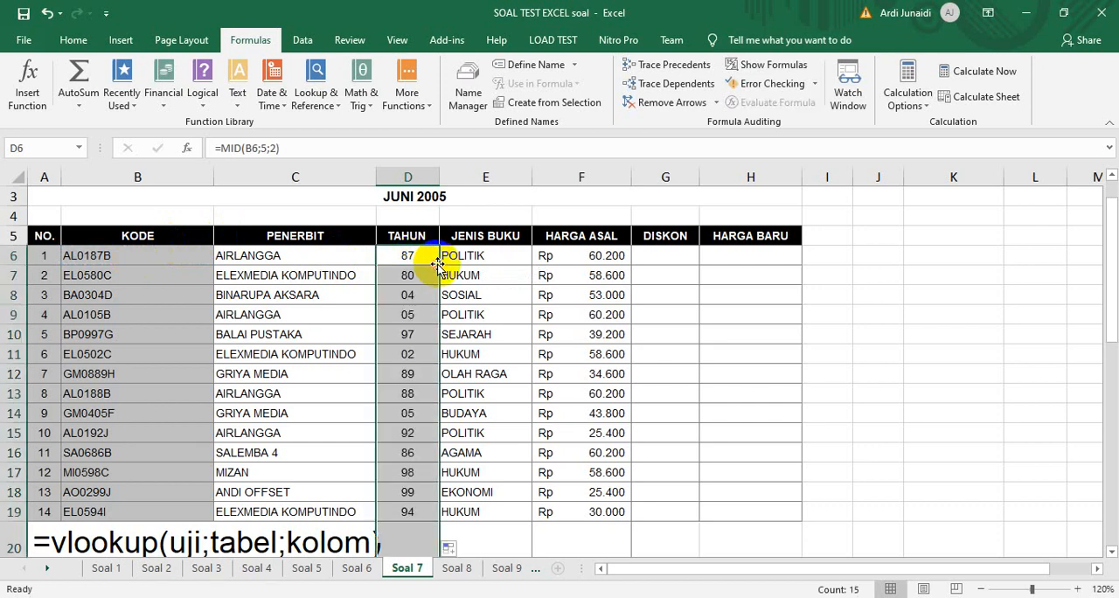
pyautogui.hotkey('ctrl', 'z')
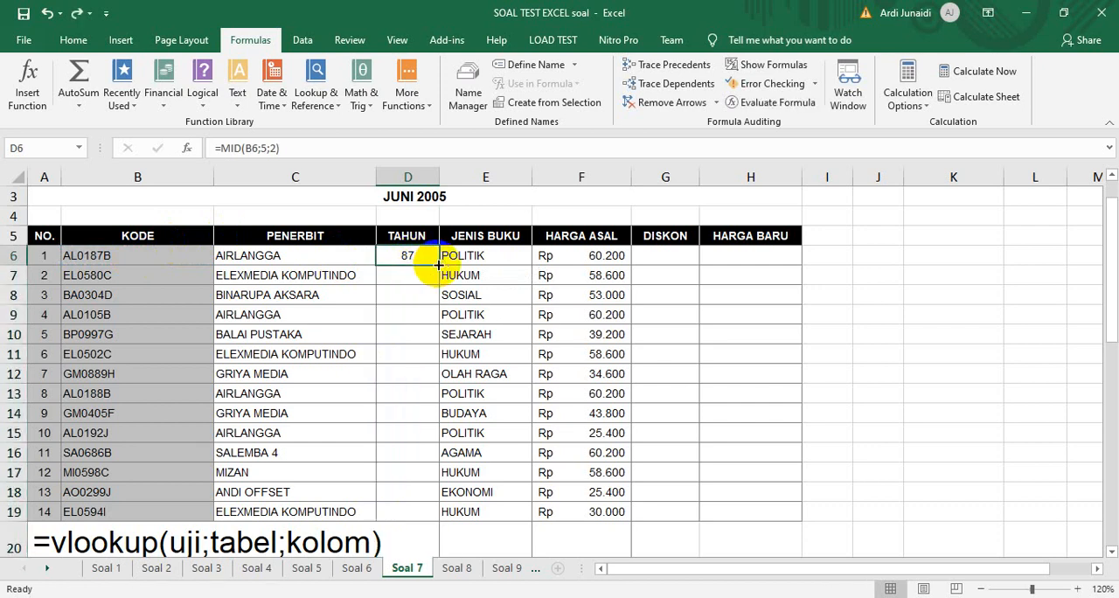
pyautogui.moveTo(438, 264); pyautogui.dragTo(437, 518)
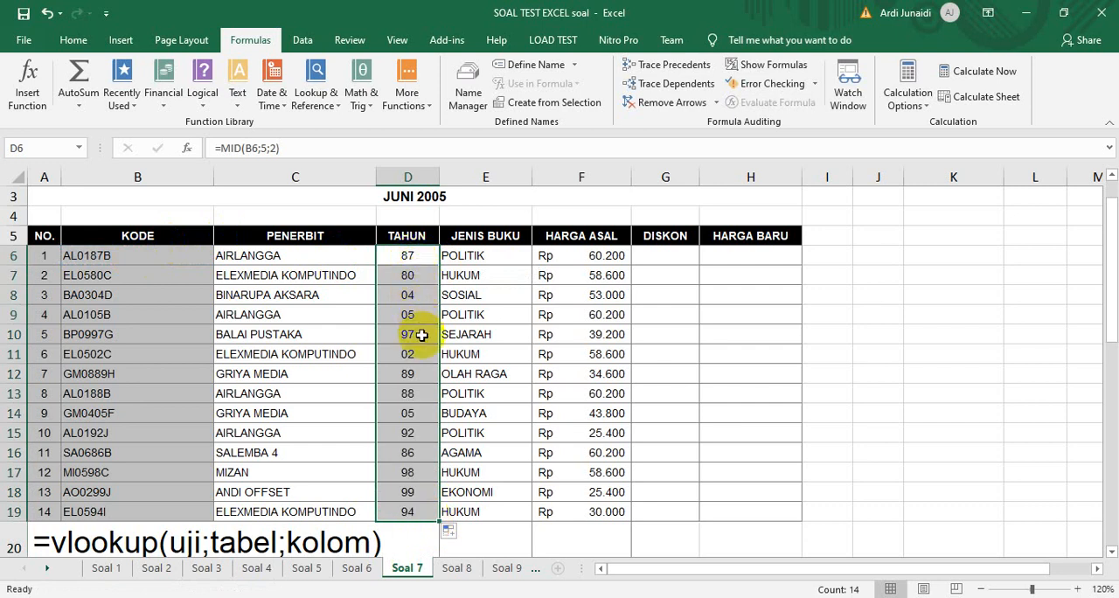
# Review the copied Tahun formulas and the lookup tables beneath the book list
pyautogui.press('Down')
pyautogui.press('Down')
pyautogui.press('Down')
pyautogui.press('Down')
pyautogui.press('Down')
pyautogui.press('Down')
pyautogui.press('Down')
pyautogui.press('Down')
pyautogui.press('Down')
pyautogui.press('Down')
pyautogui.press('Down')
pyautogui.press('Down')
pyautogui.press('Down')
pyautogui.press('Down')
pyautogui.press('Down')
pyautogui.press('Down')
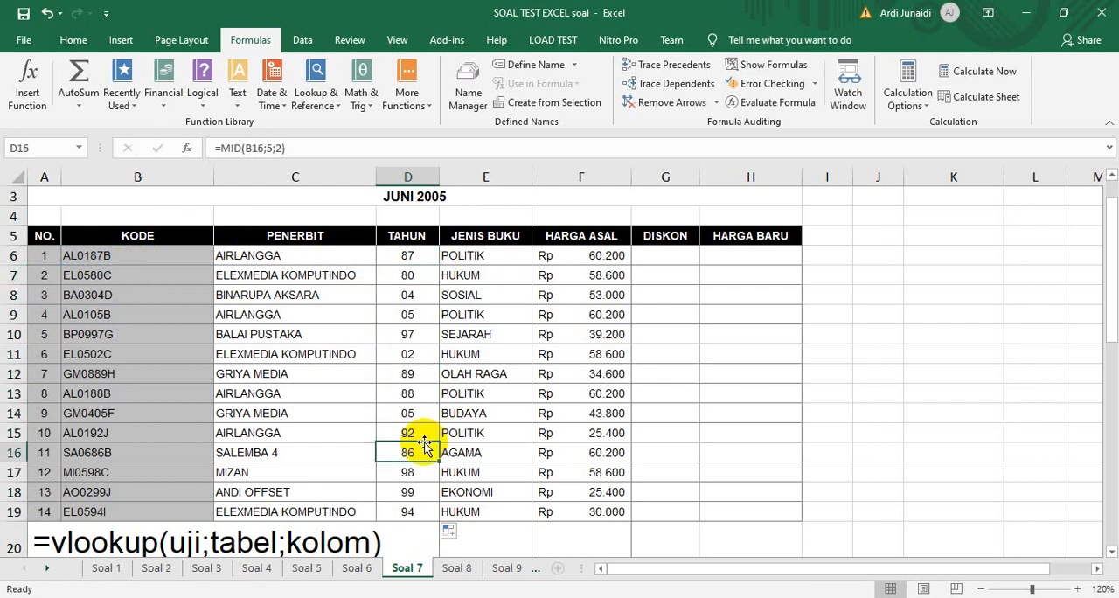
pyautogui.press('Down')
pyautogui.press('Down')
pyautogui.press('Down')
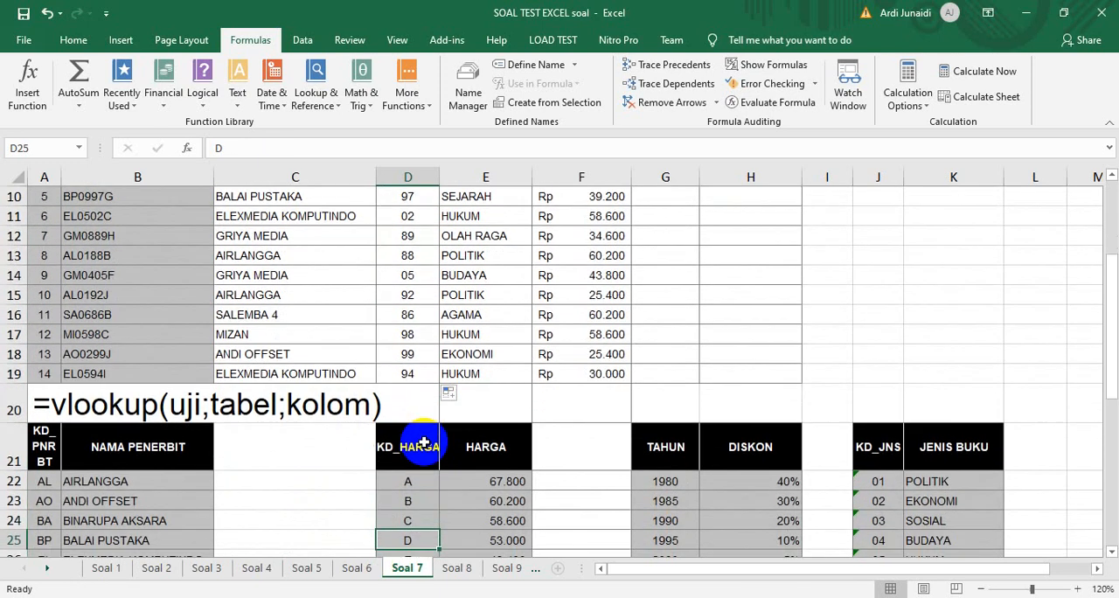
pyautogui.press('Up')
pyautogui.press('Up')
pyautogui.press('Up')
pyautogui.press('Up')
pyautogui.press('Up')
pyautogui.press('Up')
pyautogui.press('Up')
pyautogui.press('Up')
pyautogui.press('Up')
pyautogui.press('Up')
pyautogui.press('Up')
pyautogui.press('Up')
pyautogui.press('Up')
pyautogui.press('Up')
pyautogui.press('Up')
pyautogui.press('Up')
pyautogui.press('Up')
pyautogui.press('Up')
pyautogui.press('Up')
pyautogui.press('Up')
pyautogui.press('Up')
pyautogui.press('Down')
pyautogui.press('Down')
pyautogui.press('Down')
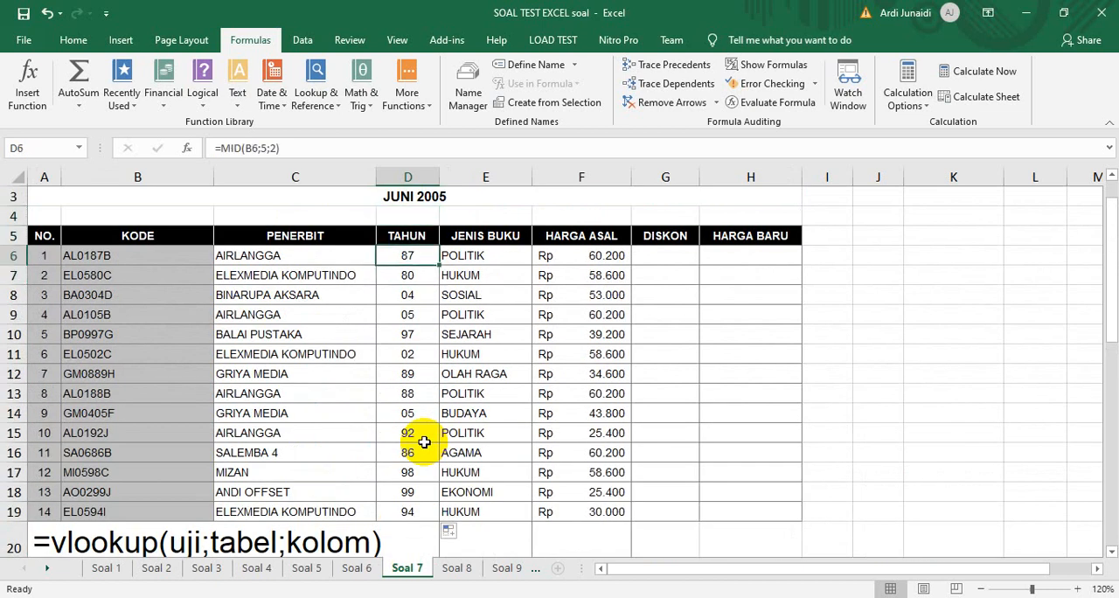
pyautogui.press('Down')
pyautogui.press('Up')
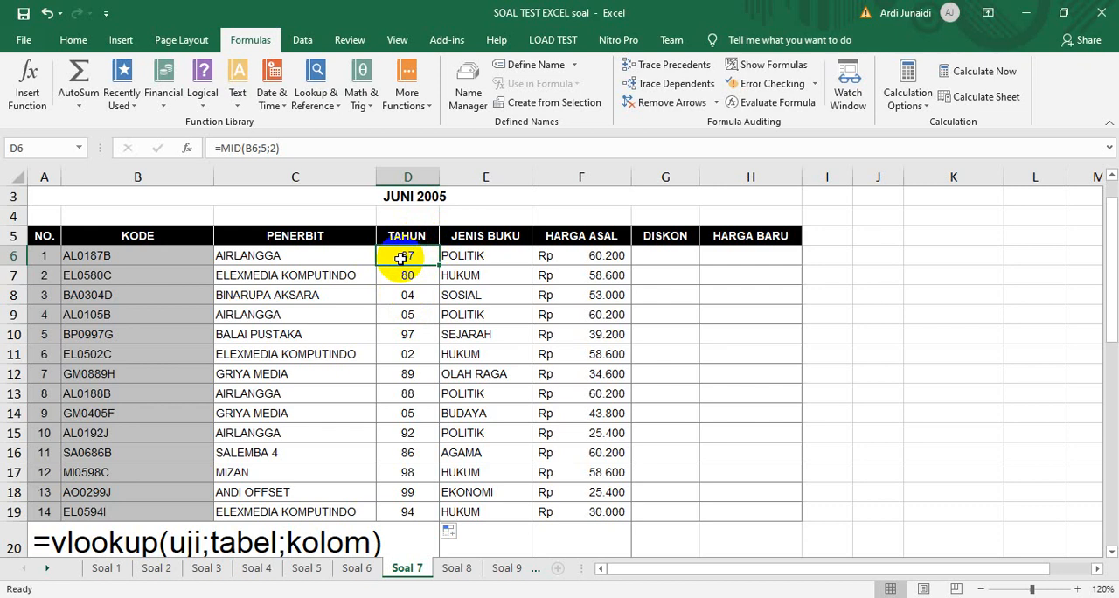
pyautogui.press('Down')
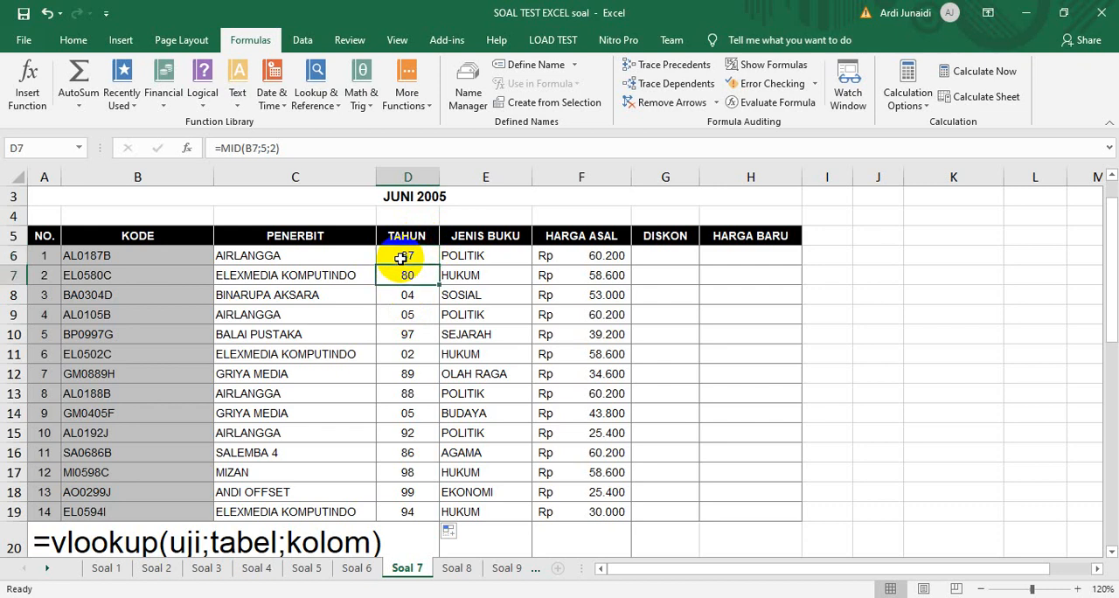
pyautogui.hotkey('shift', 'Down')
pyautogui.press('Up')
pyautogui.press('Up')
pyautogui.press('Down')
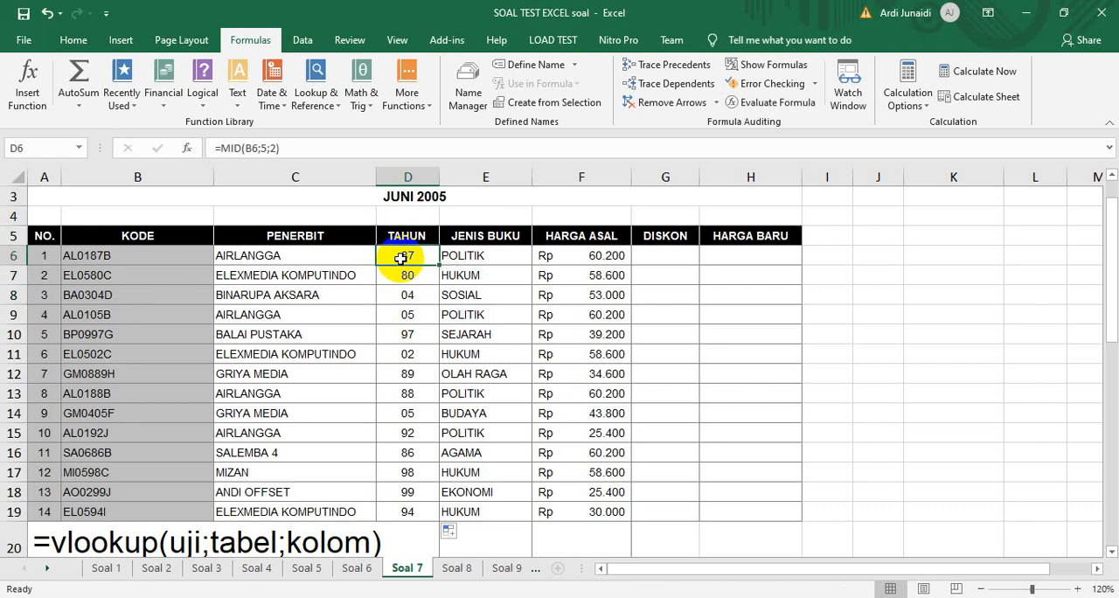
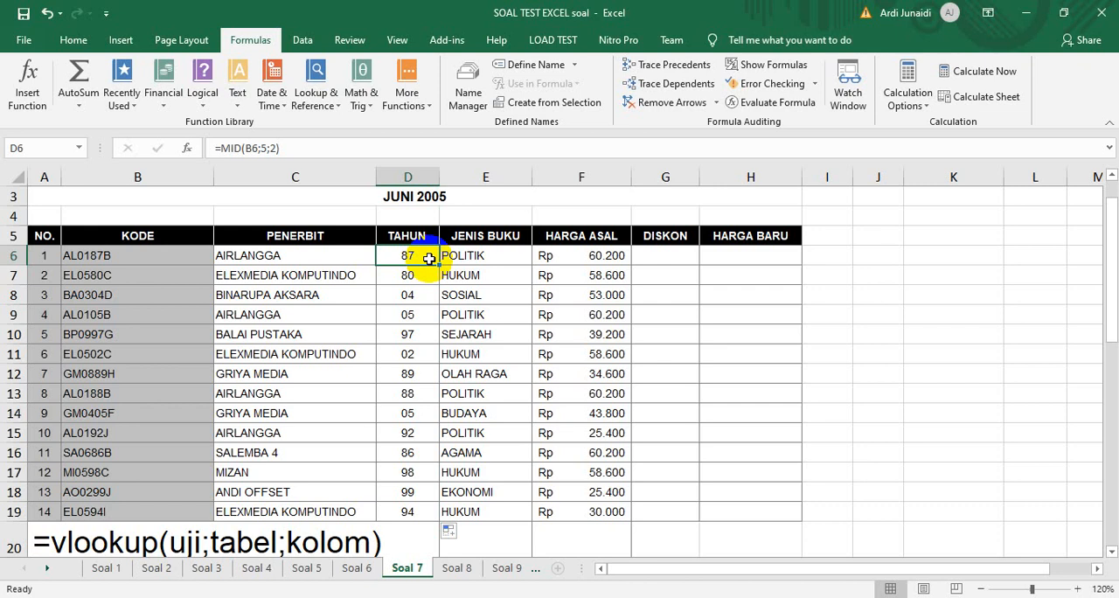
pyautogui.write('=')
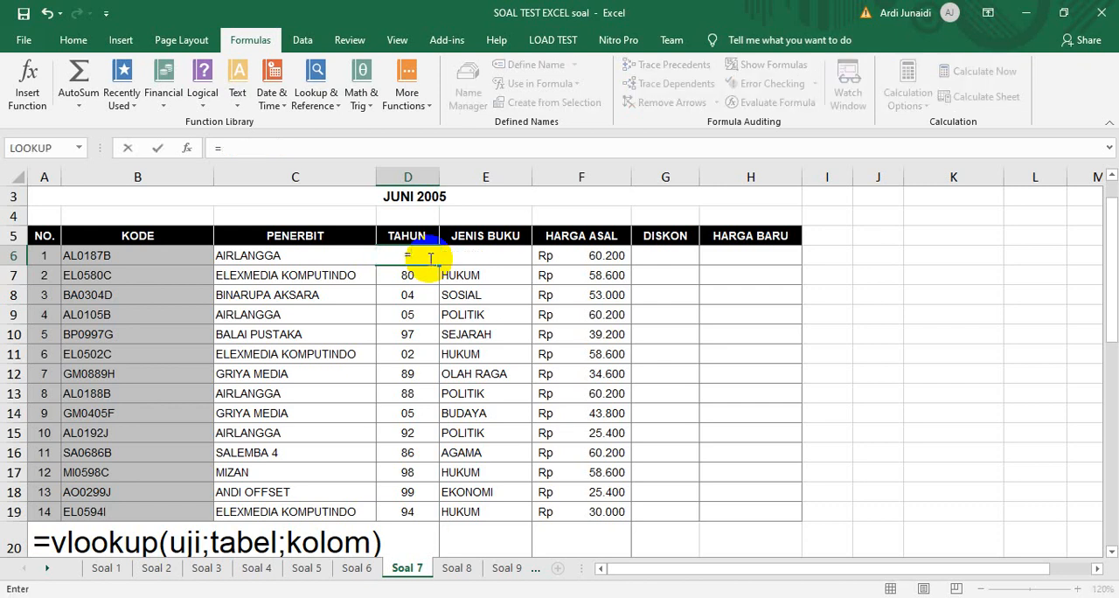
pyautogui.write('if')
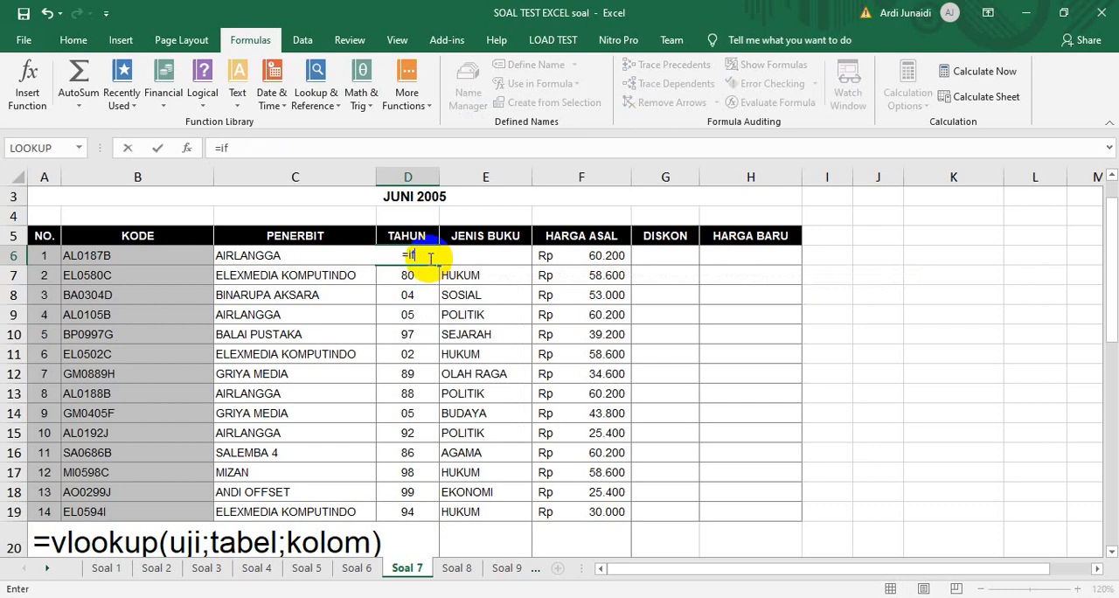
pyautogui.press('Escape')
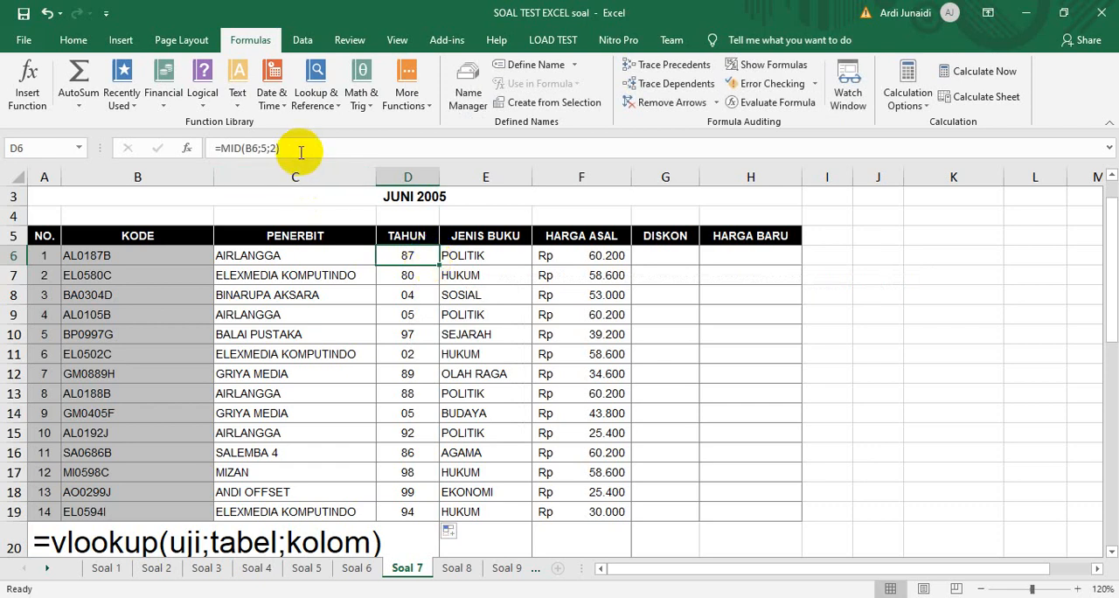
# Wrap the MID formula in D6 in VALUE so it reads =VALUE(MID(B6;5;2)), copying the expression for reuse
pyautogui.moveTo(295, 150); pyautogui.dragTo(221, 146)
pyautogui.click(221, 146)
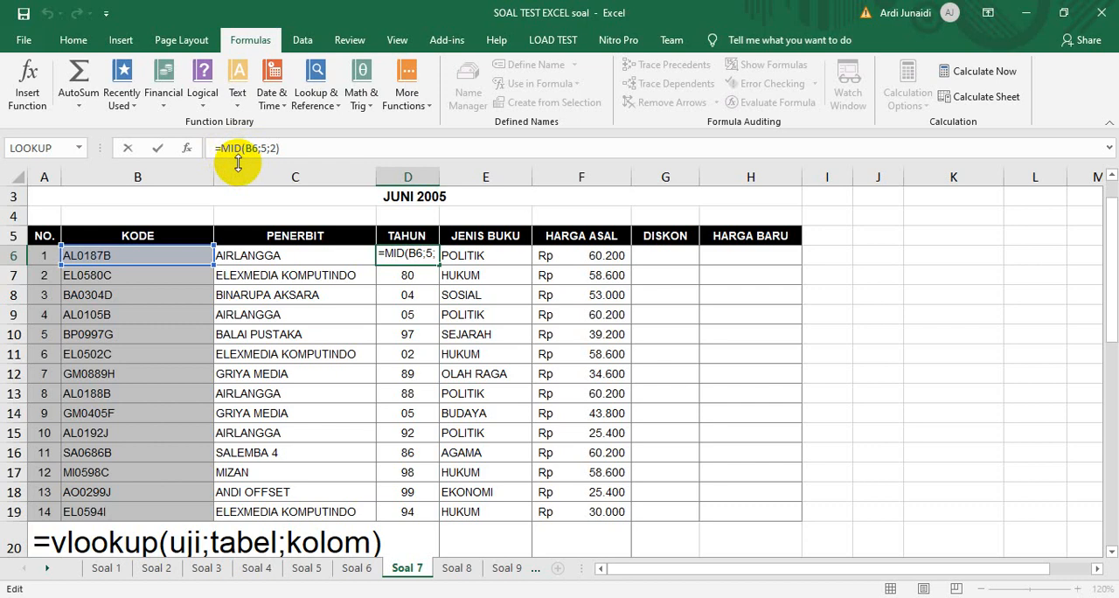
pyautogui.write('values')
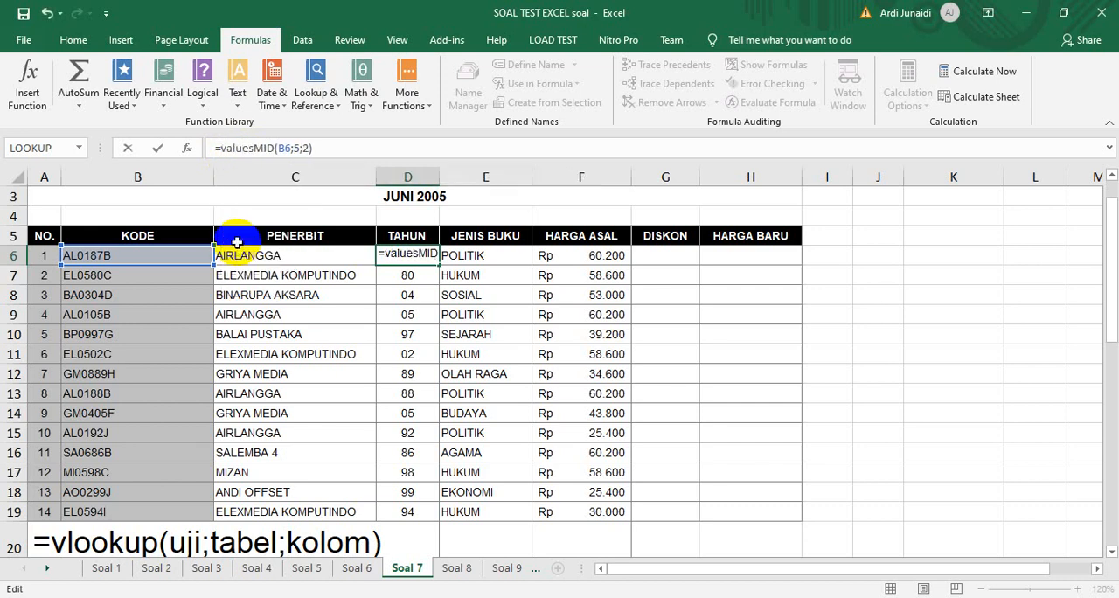
pyautogui.press('BackSpace')
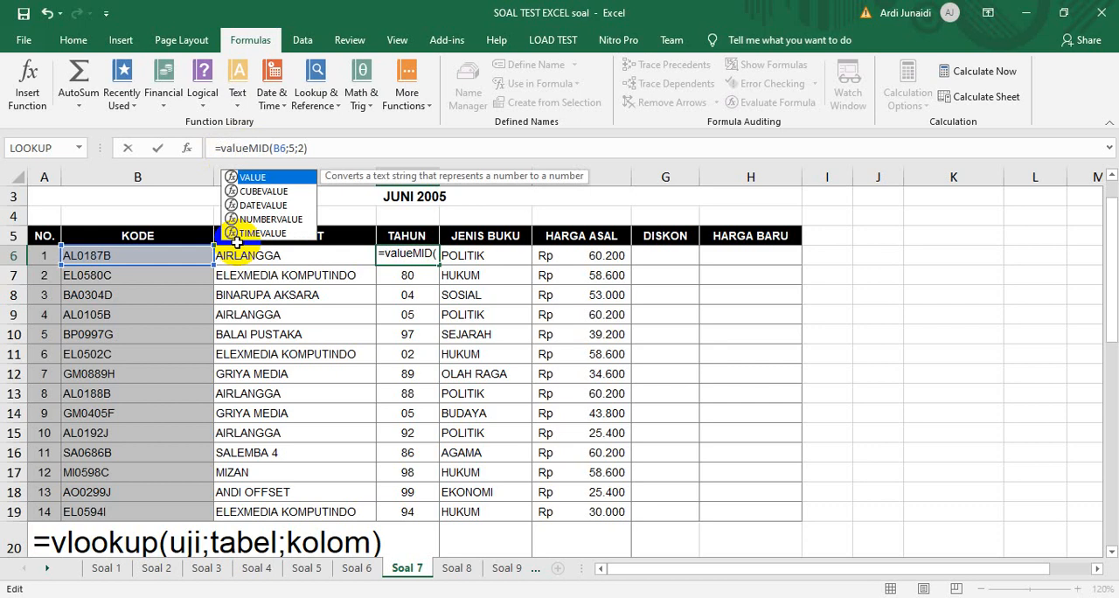
pyautogui.write('(')
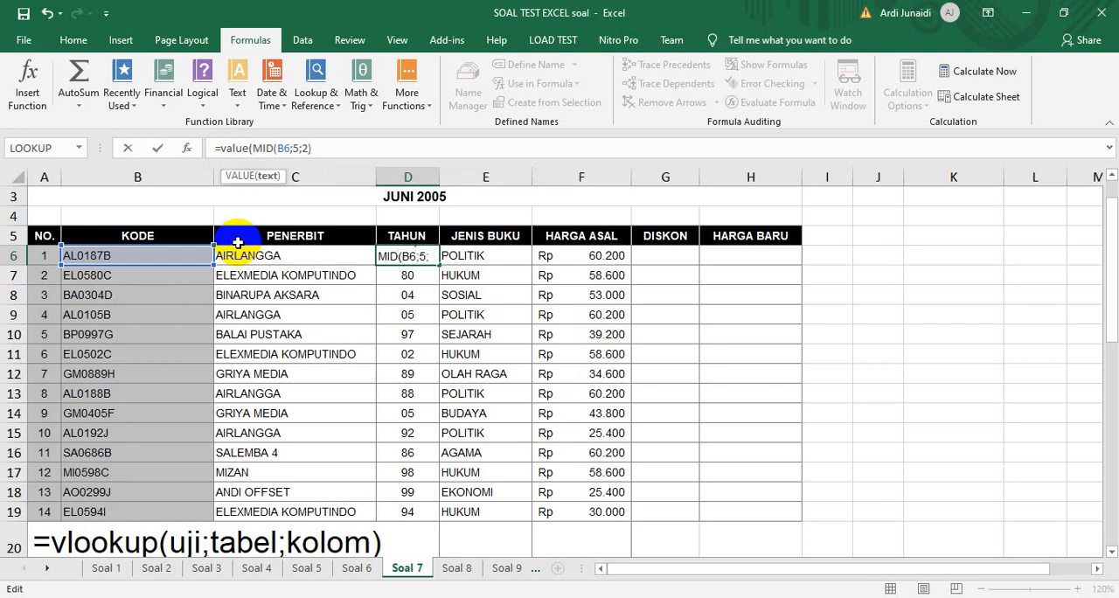
pyautogui.click(336, 151)
pyautogui.write(')')
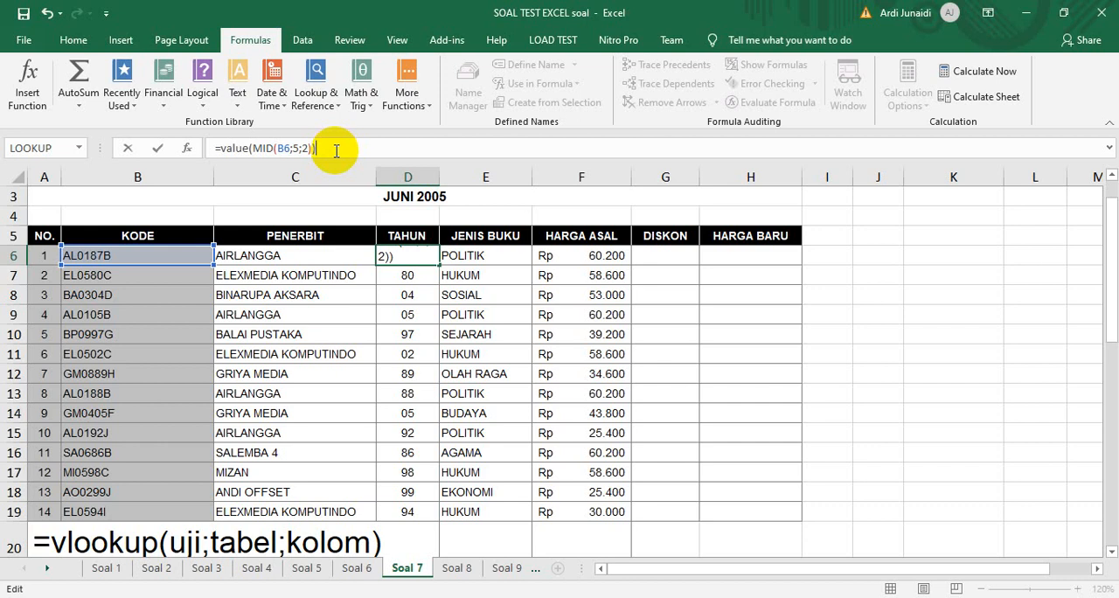
pyautogui.press('Return')
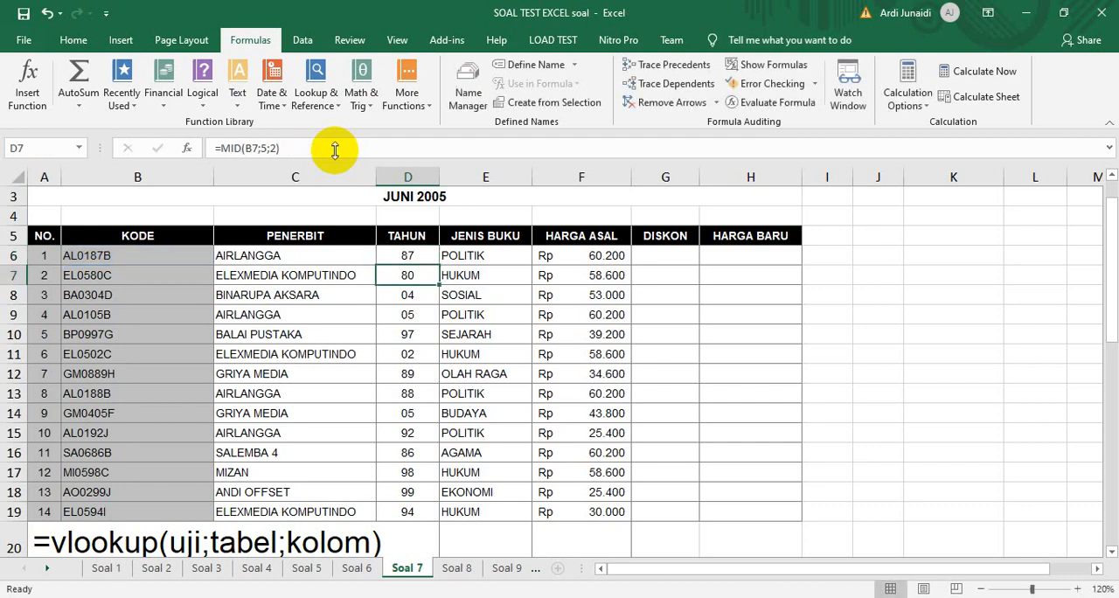
# Replace D6's formula with the start of an IF whose condition is VALUE(MID(B6;5;2))<21, reusing the copied expression
pyautogui.click(394, 257)
pyautogui.moveTo(220, 148); pyautogui.dragTo(340, 150)
pyautogui.hotkey('ctrl', 'c')
pyautogui.press('BackSpace')
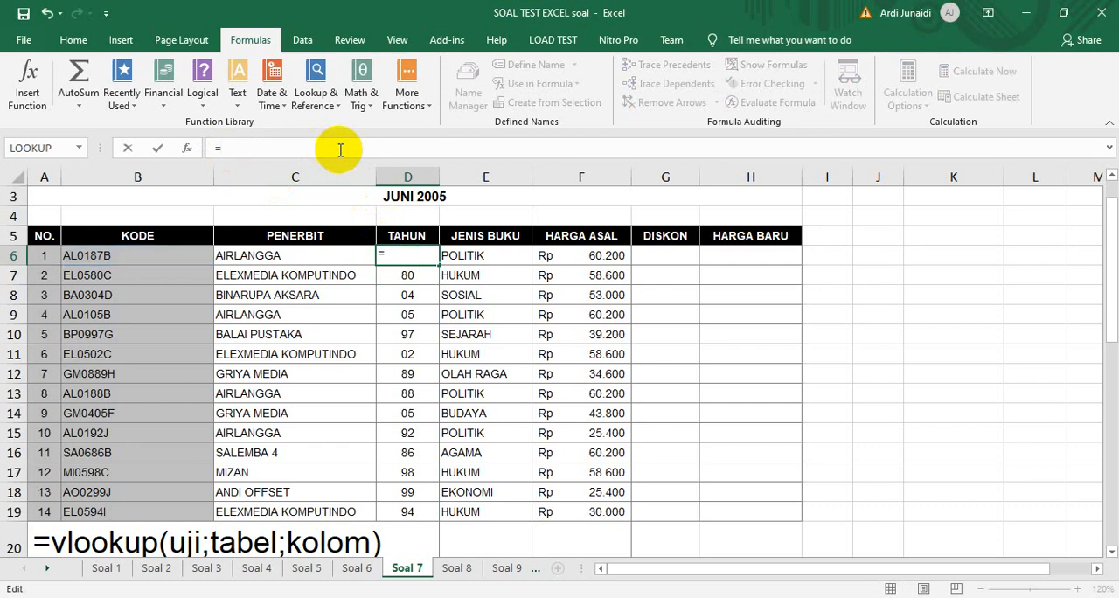
pyautogui.write('if(')
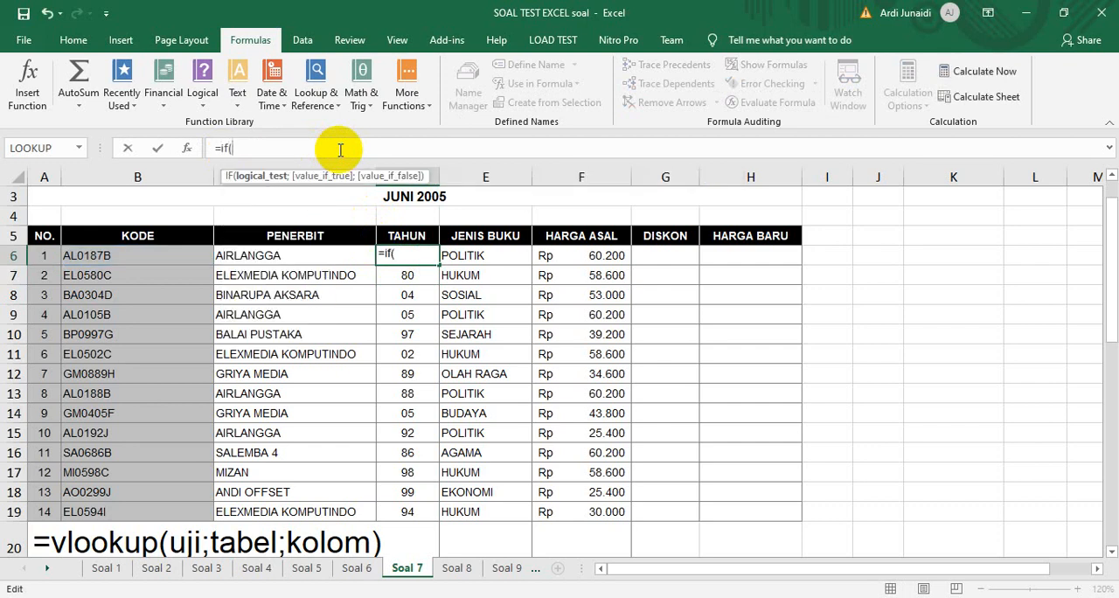
pyautogui.hotkey('ctrl', 'v')
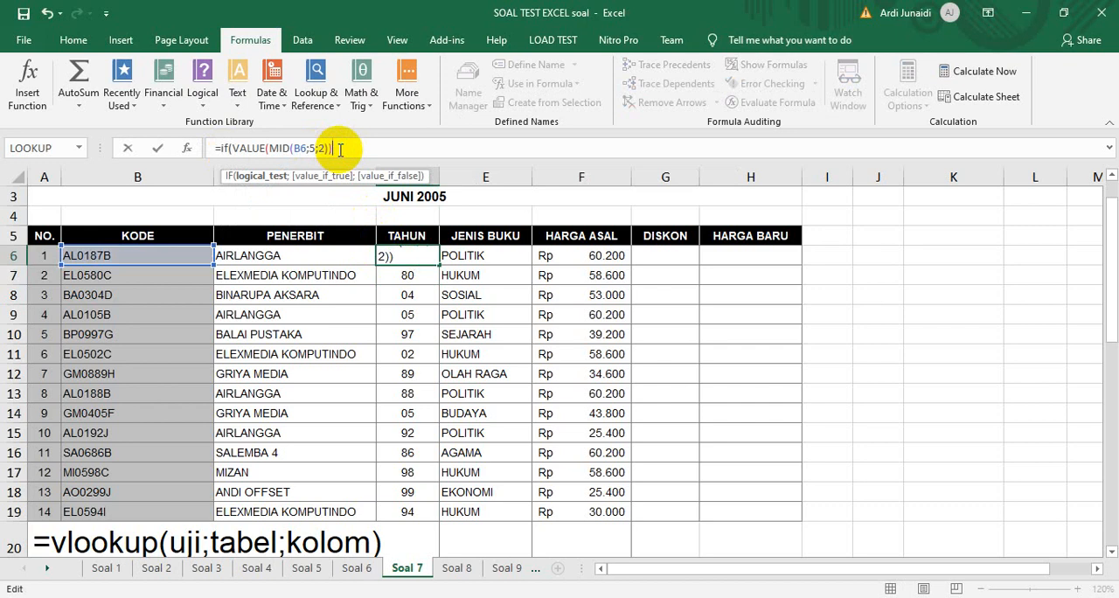
pyautogui.write('<21;')
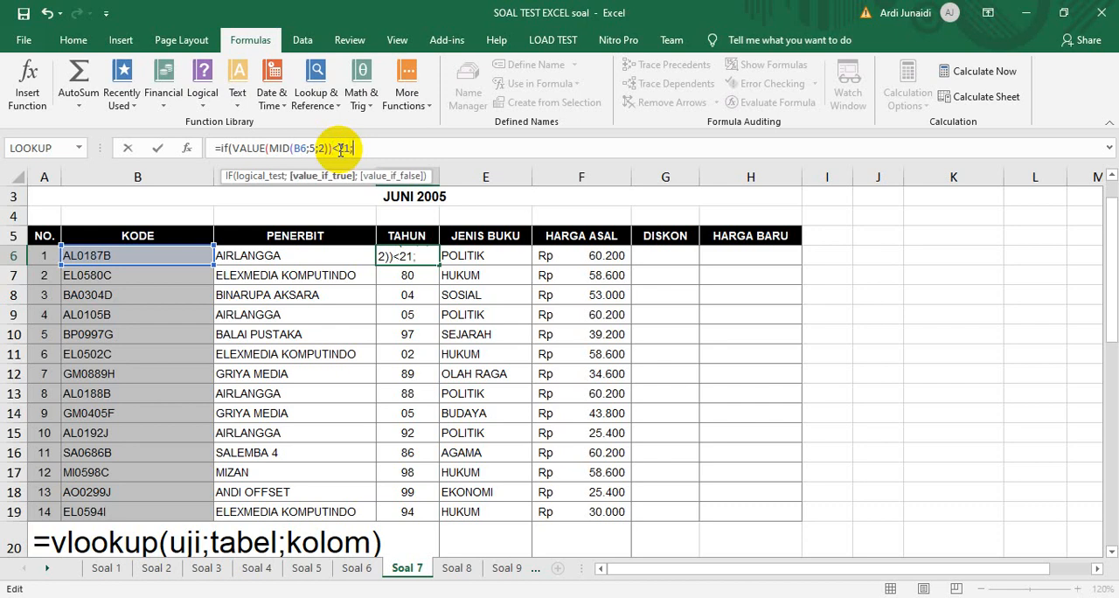
# Complete the IF in D6 with VALUE(MID(B6;5;2))+2000 when true and VALUE(MID(B6;5;2))+1900 otherwise
pyautogui.hotkey('ctrl', 'v')
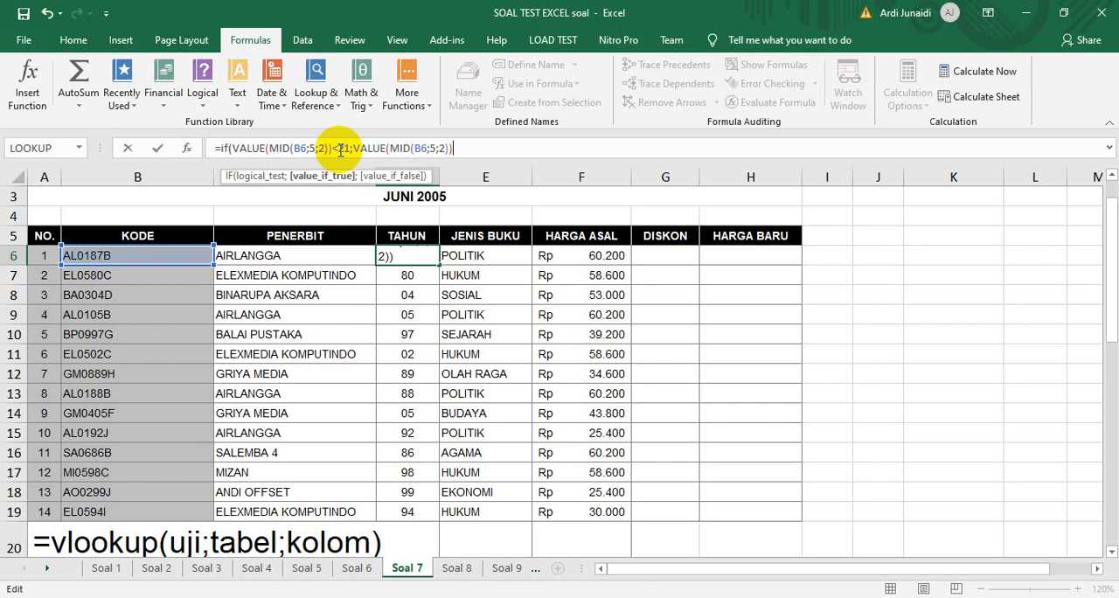
pyautogui.write('+2000')
pyautogui.write(';')
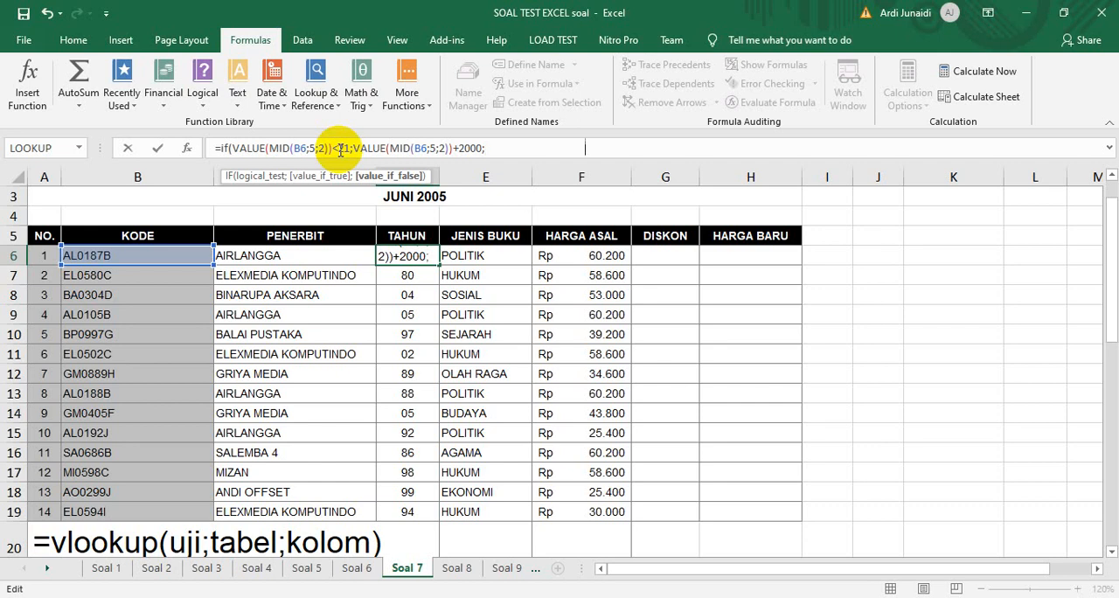
pyautogui.hotkey('ctrl', 'v')
pyautogui.write('+')
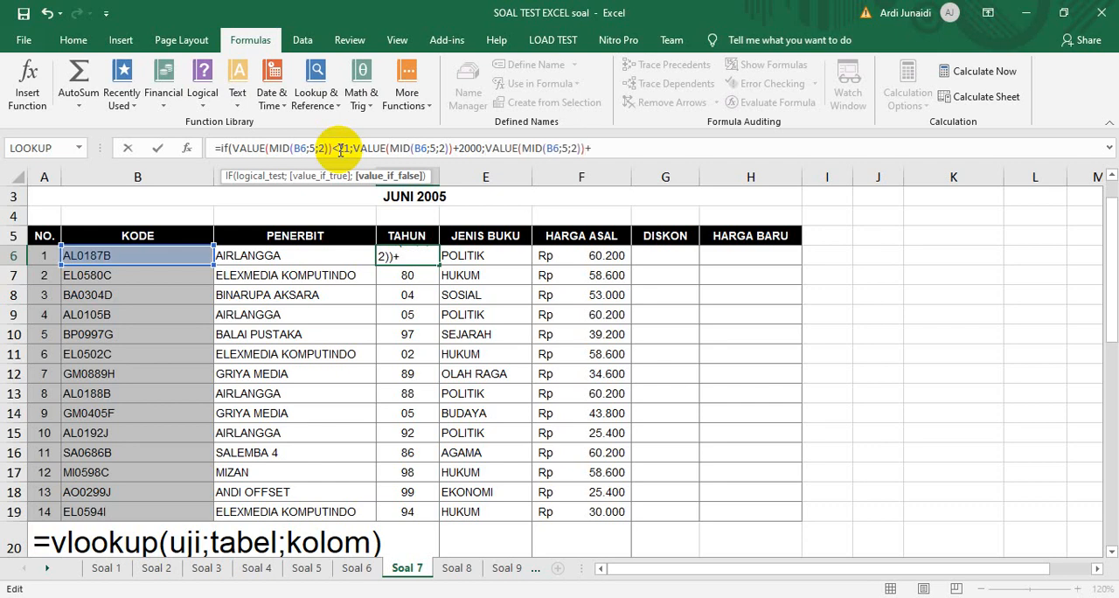
pyautogui.write('1900)')
pyautogui.press('Return')
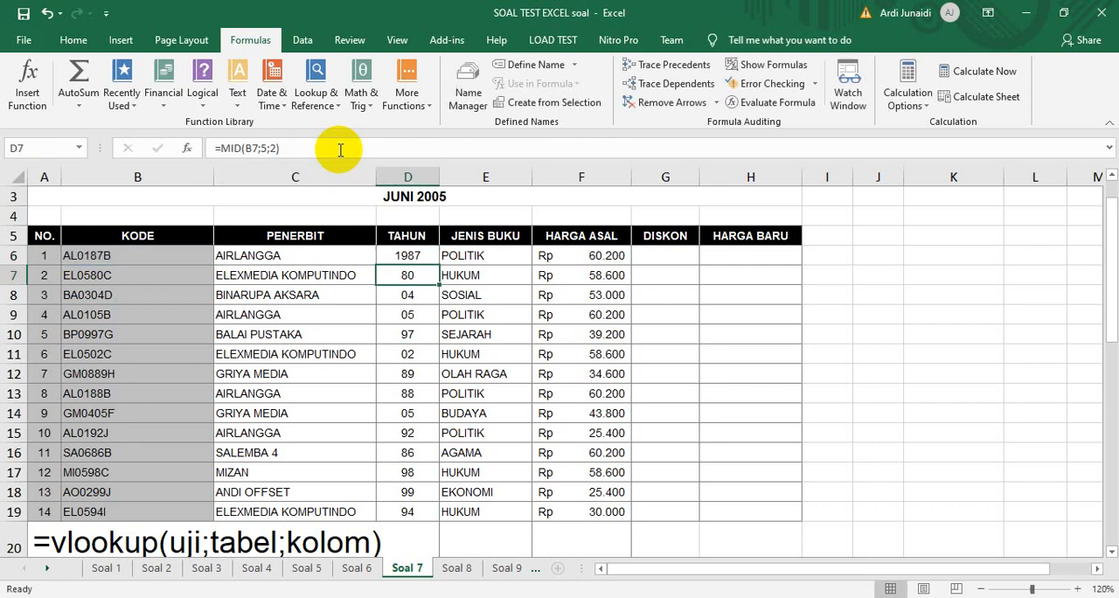
# Fill the four-digit year formula from D6 down to D19 and check a copied Tahun cell
pyautogui.click(410, 256)
pyautogui.moveTo(441, 265); pyautogui.dragTo(430, 515)
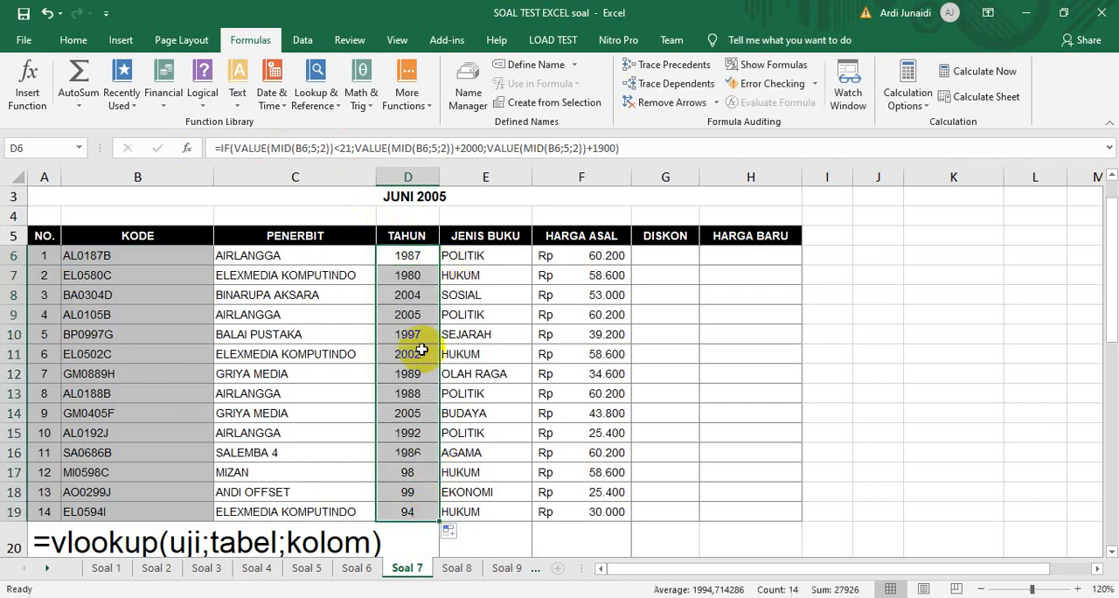
pyautogui.click(410, 293)
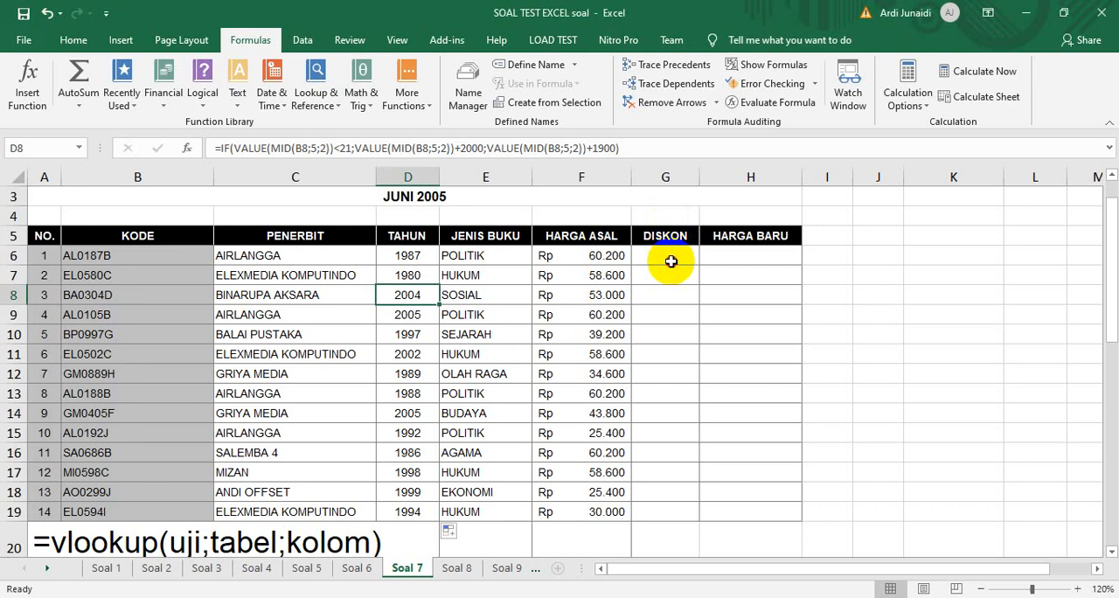
# Insert a LOOKUP function in Diskon cell G6, using the lookup_value;array form with D6 as the lookup value
pyautogui.click(670, 260)
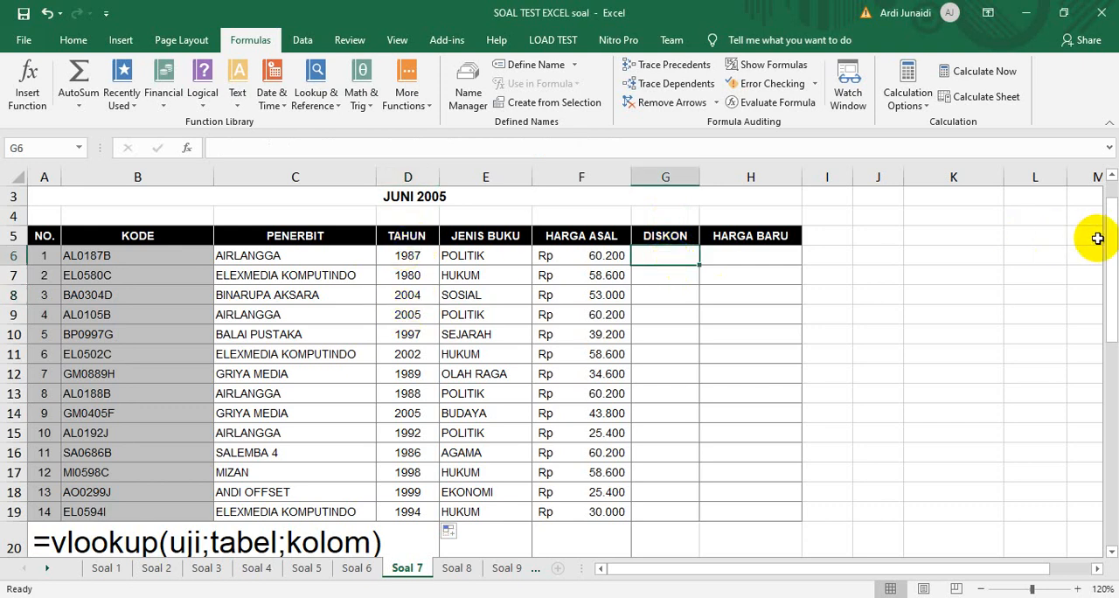
pyautogui.moveTo(1111, 240); pyautogui.dragTo(1111, 314)
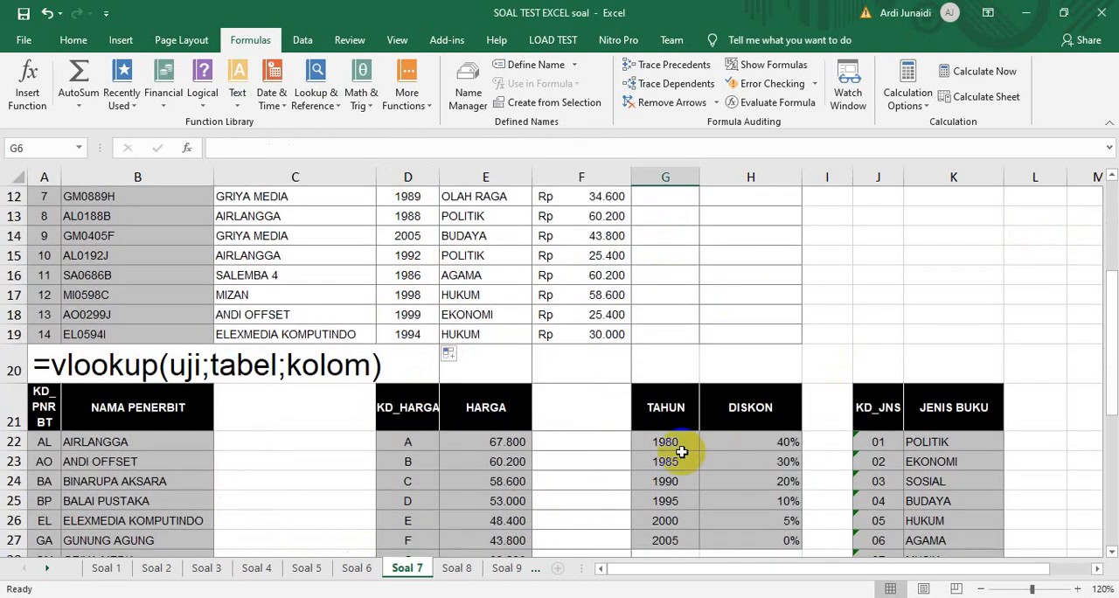
pyautogui.moveTo(1111, 308); pyautogui.dragTo(1112, 244)
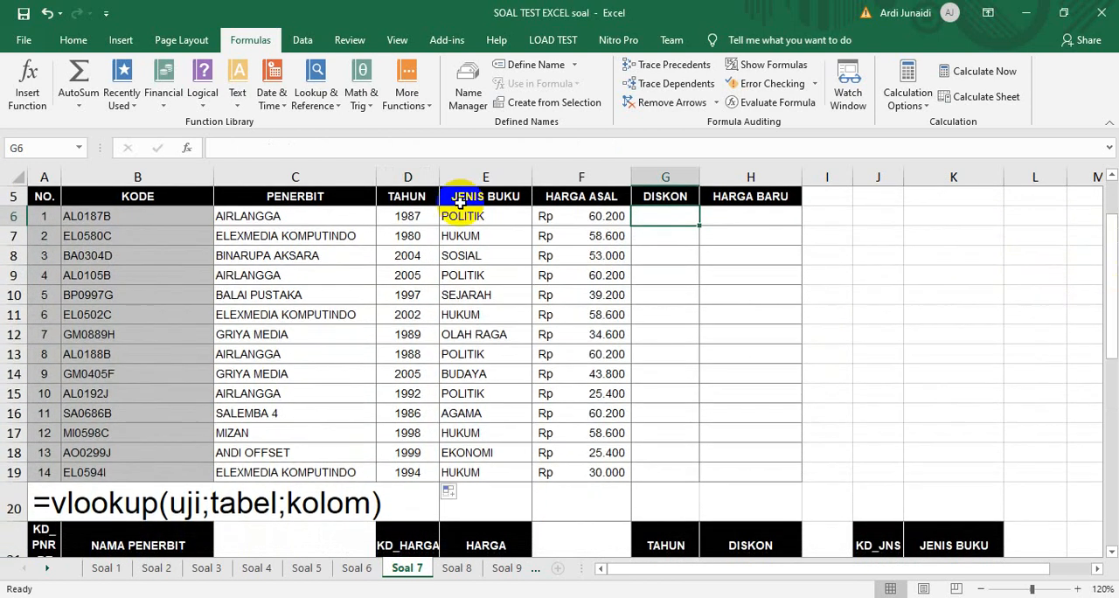
pyautogui.click(315, 94)
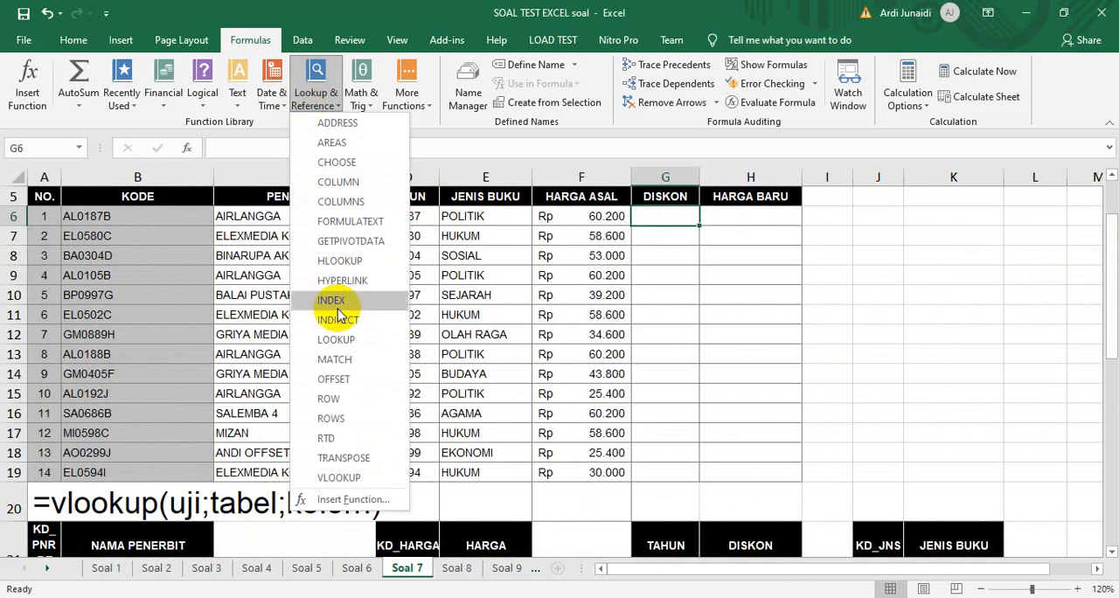
pyautogui.click(339, 340)
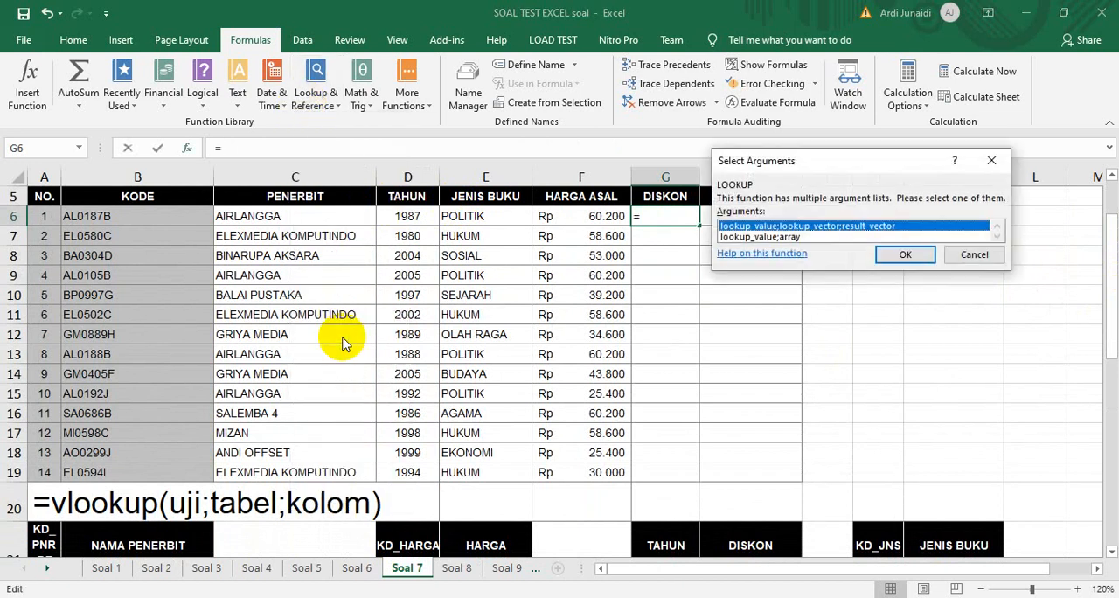
pyautogui.click(791, 236)
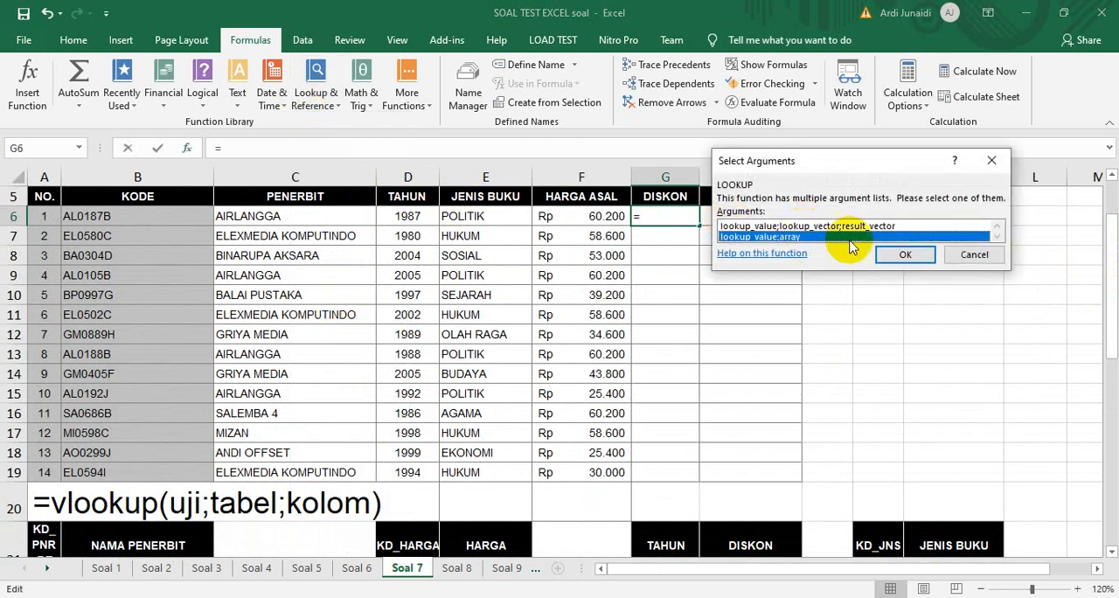
pyautogui.click(893, 255)
pyautogui.click(408, 218)
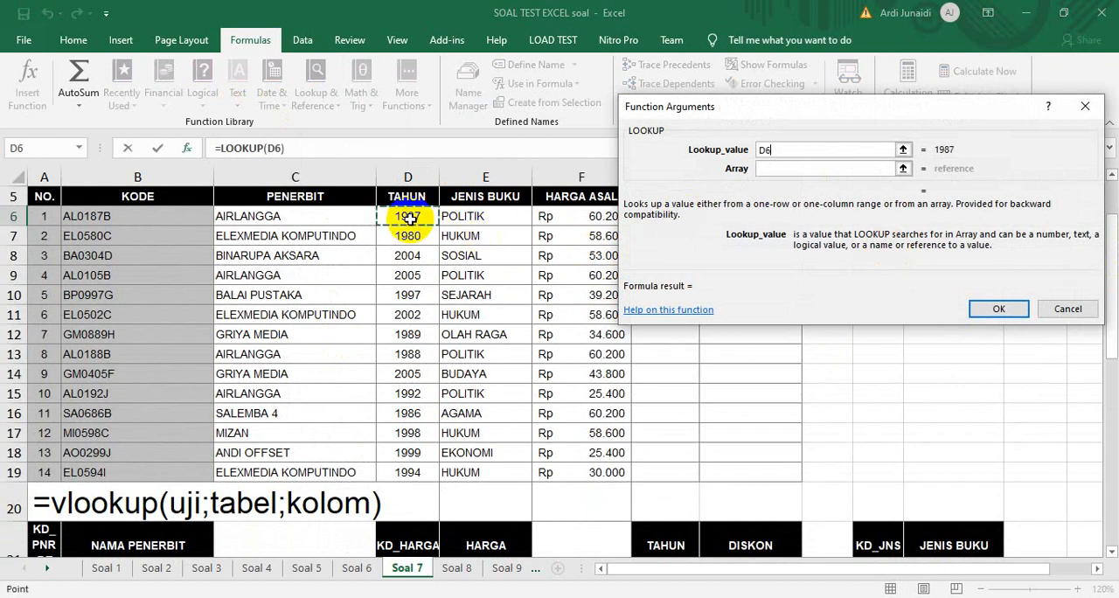
# Set the LOOKUP array to the Tahun and Diskon table as absolute range $G$22:$H$27 and accept the function
pyautogui.click(785, 166)
pyautogui.click(673, 543)
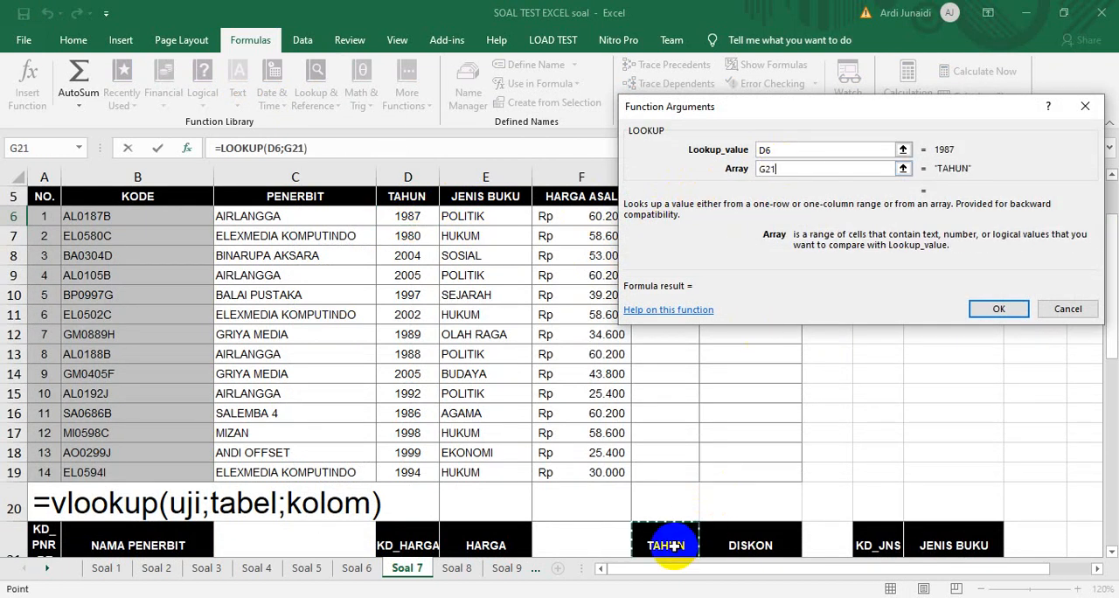
pyautogui.press('Down')
pyautogui.moveTo(674, 546); pyautogui.dragTo(674, 546)
pyautogui.press('F4')
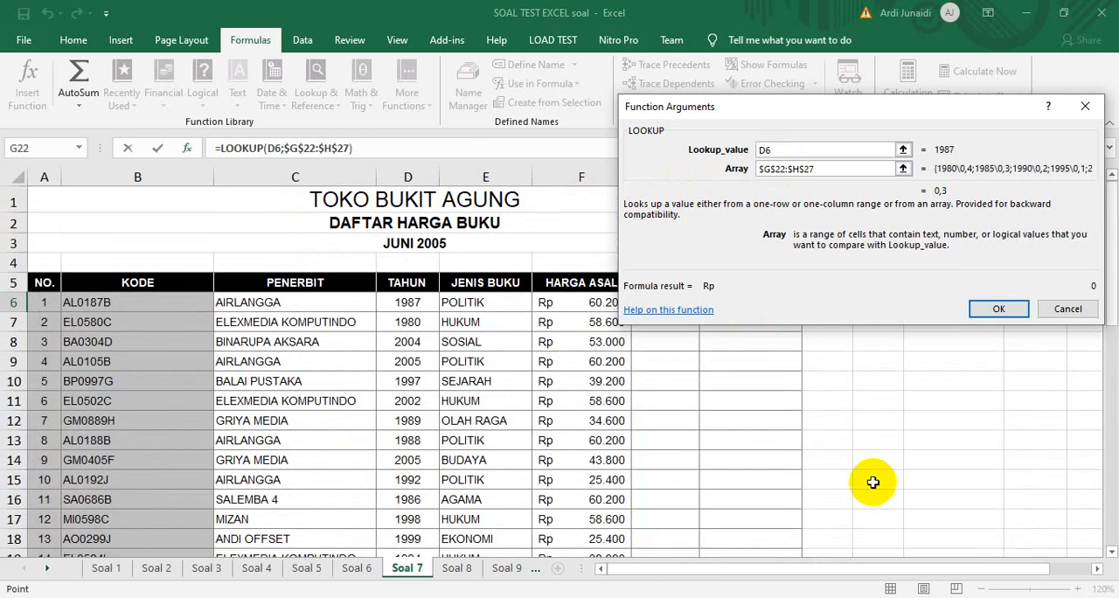
pyautogui.click(1001, 310)
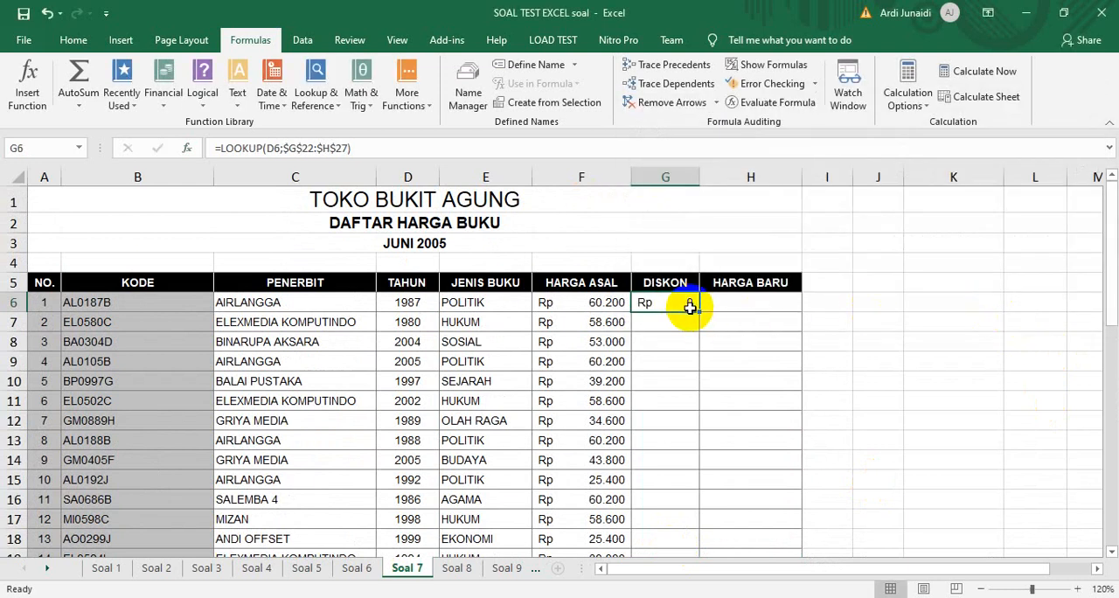
# Multiply the lookup in G6 by the Harga Asal, making the formula =LOOKUP(D6;$G$22:$H$27)*F6
pyautogui.moveTo(1111, 266); pyautogui.dragTo(1113, 313)
pyautogui.moveTo(1110, 301); pyautogui.dragTo(1110, 284)
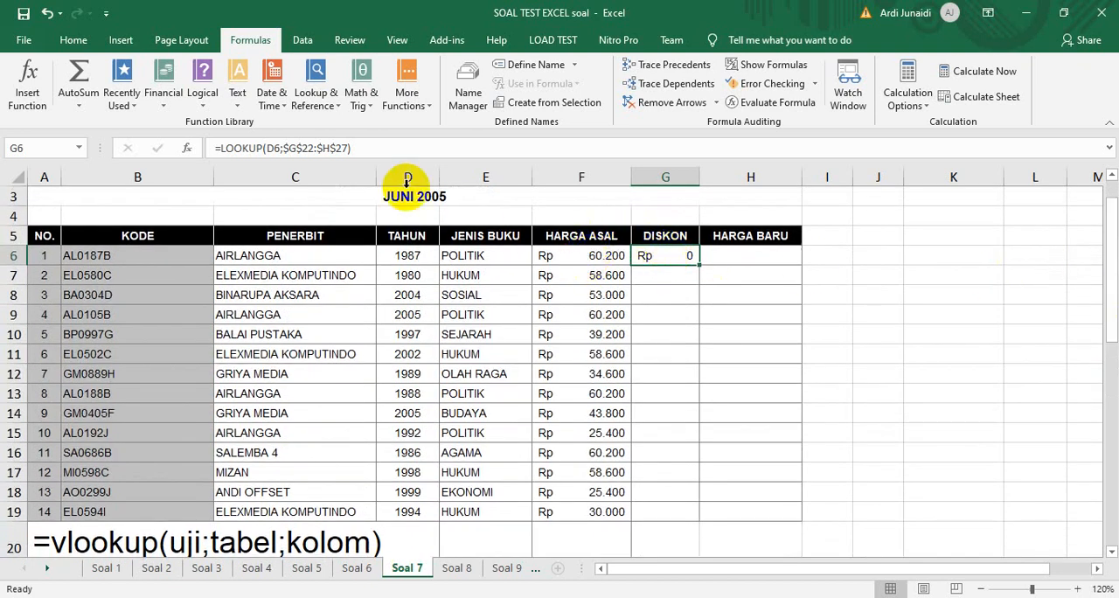
pyautogui.click(384, 147)
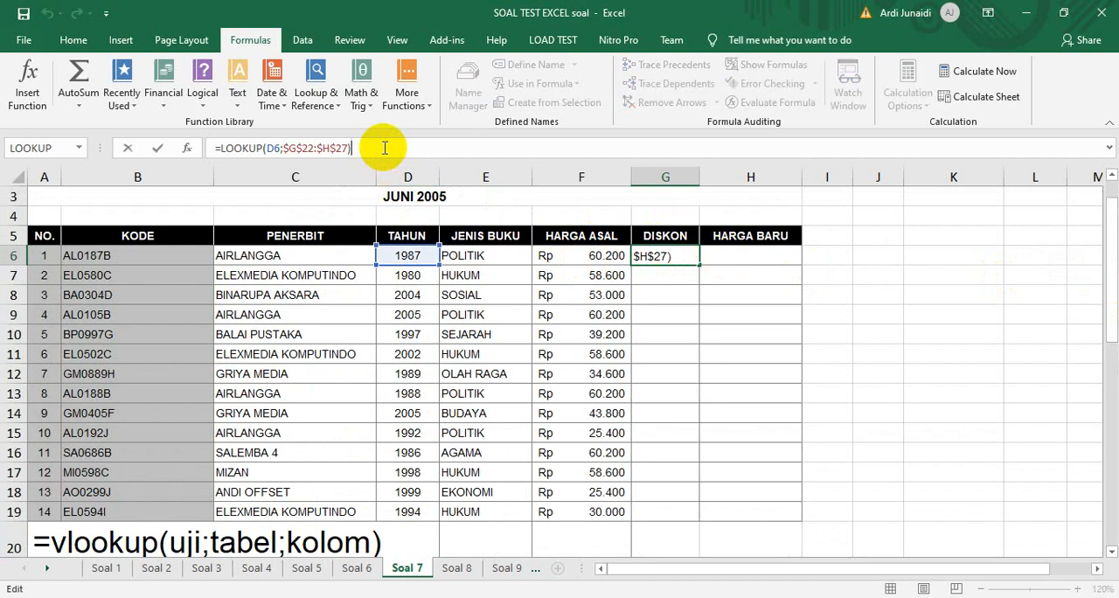
pyautogui.write('*')
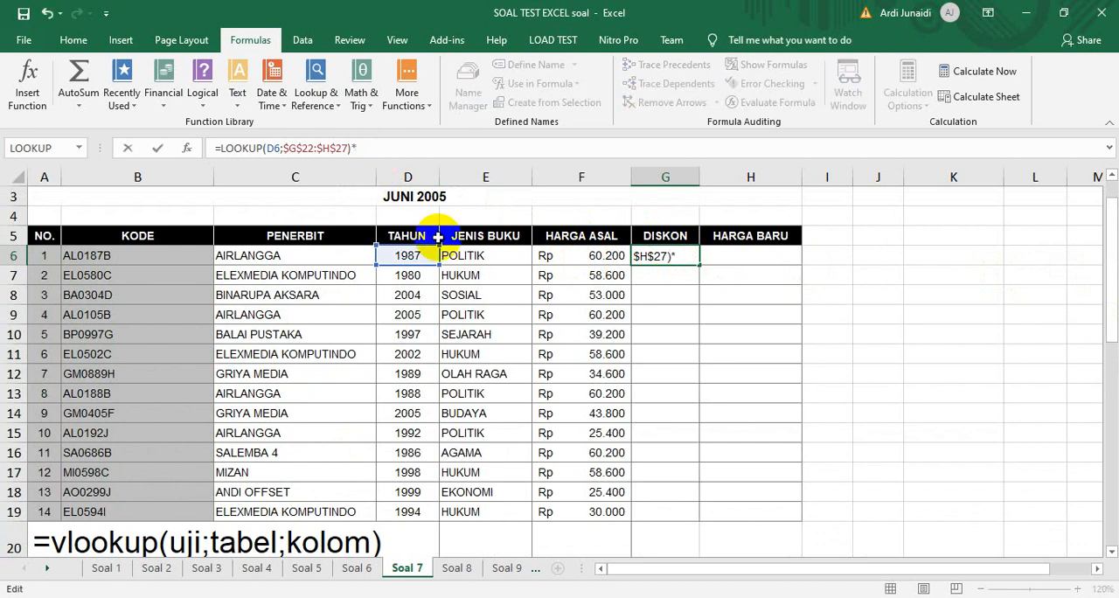
pyautogui.click(563, 255)
pyautogui.press('Return')
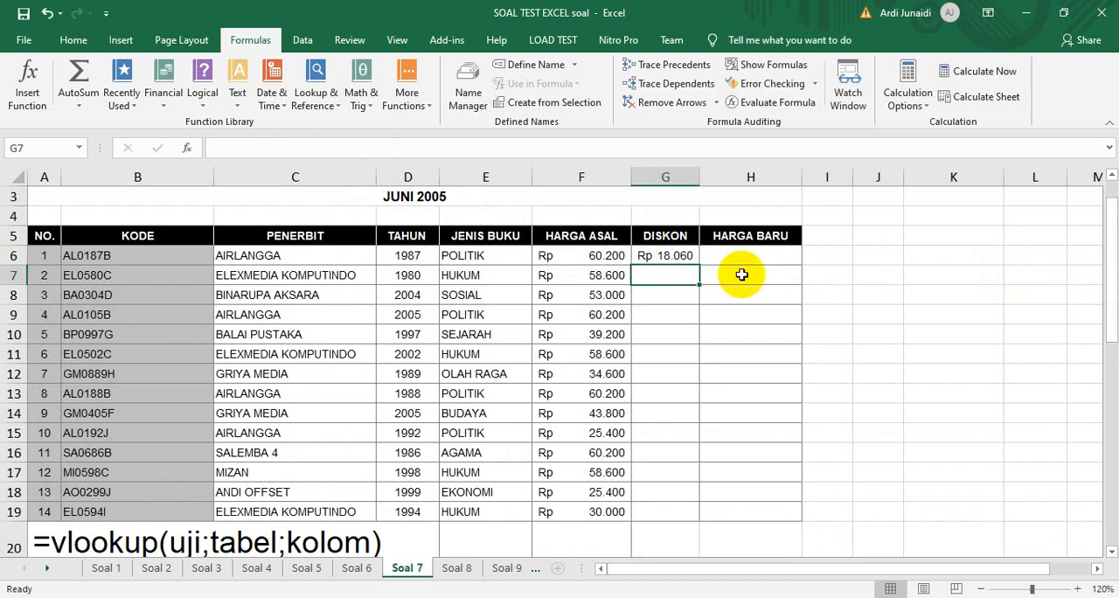
# Auto-fill the Diskon formula from G6 down the column
pyautogui.click(684, 255)
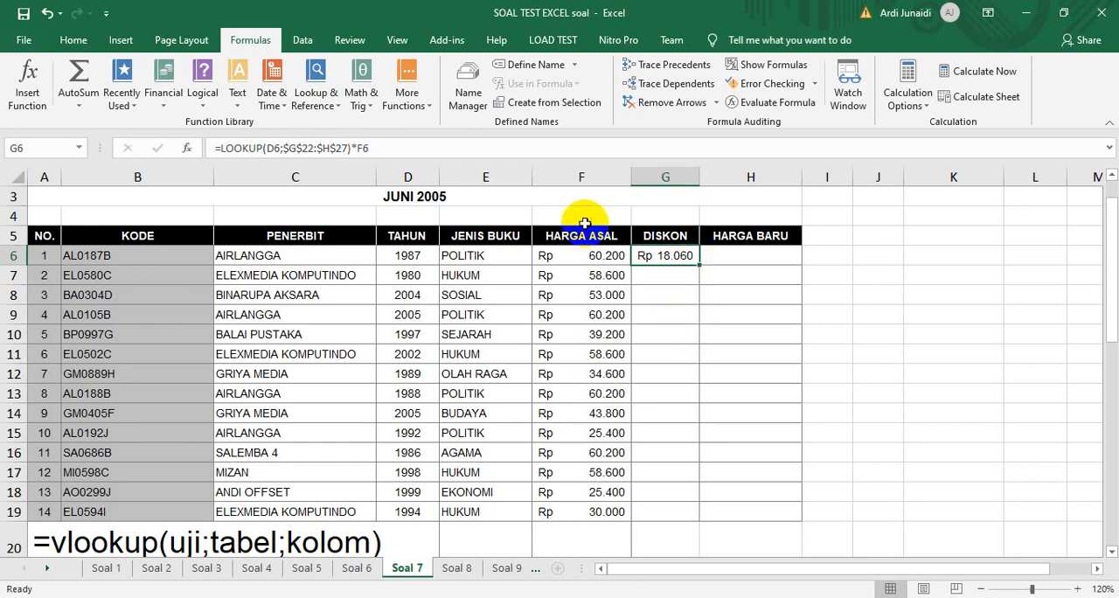
pyautogui.doubleClick(701, 266)
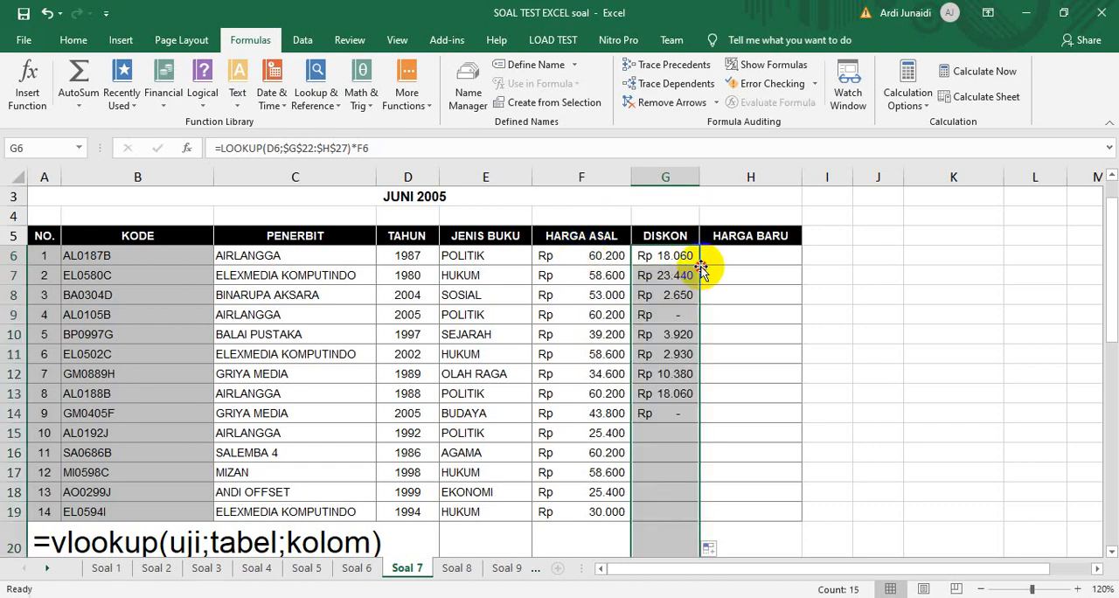
# Undo the last Diskon fill and fill the formula from G6 down to G19 only
pyautogui.hotkey('ctrl', 'z')
pyautogui.moveTo(700, 266); pyautogui.dragTo(677, 523)
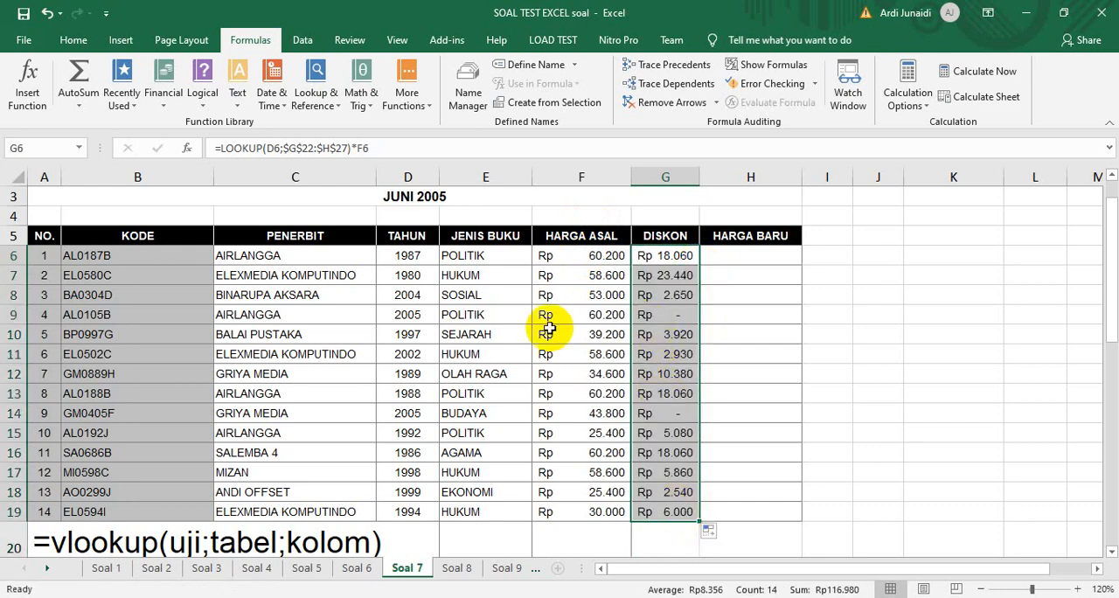
# Calculate Harga Baru in H6 as Harga Asal minus Diskon with =F6-G6, and fill the formula down to H19
pyautogui.click(741, 251)
pyautogui.write('=')
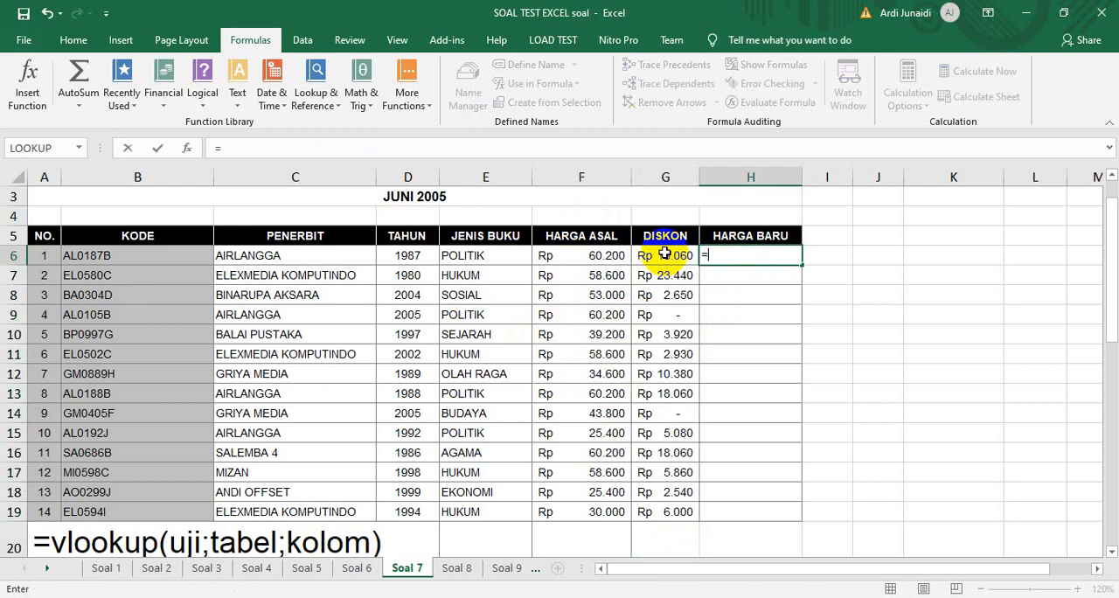
pyautogui.click(597, 254)
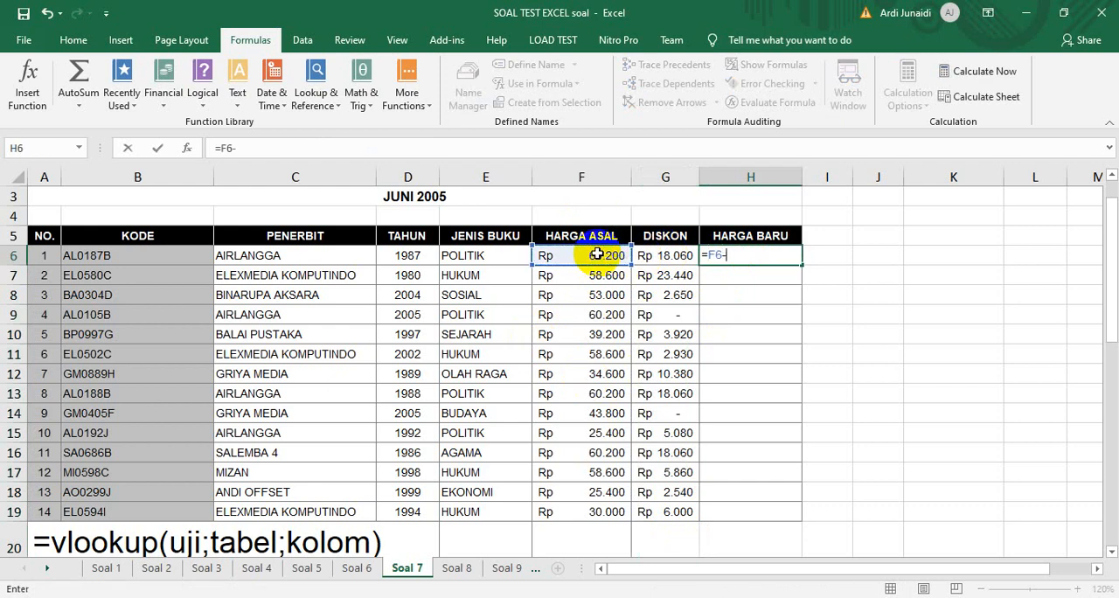
pyautogui.write('-')
pyautogui.click(662, 255)
pyautogui.press('Return')
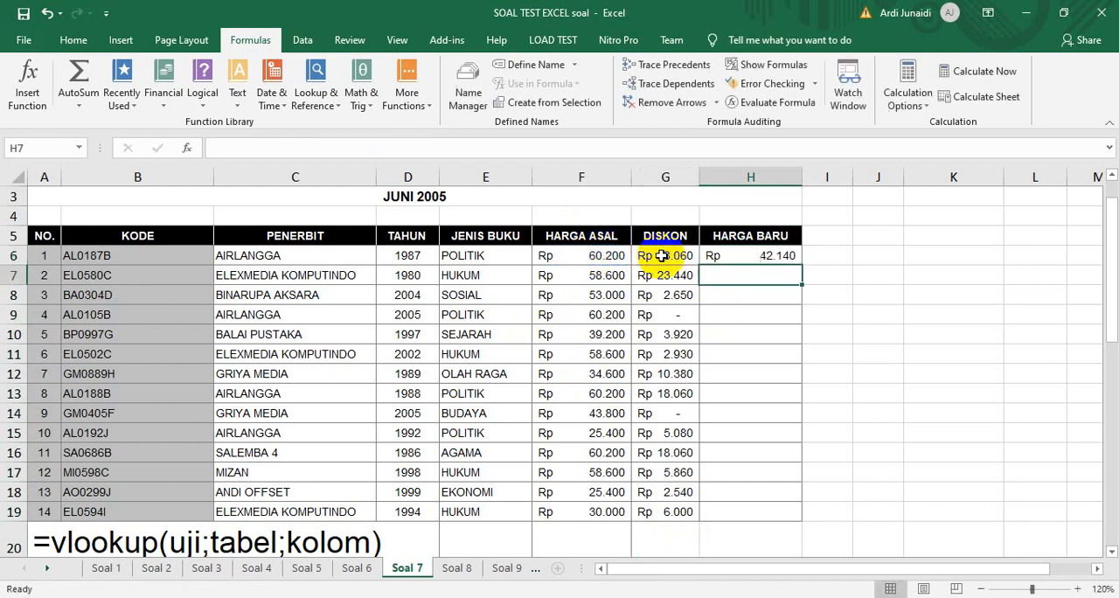
pyautogui.click(777, 256)
pyautogui.moveTo(800, 263); pyautogui.dragTo(791, 521)
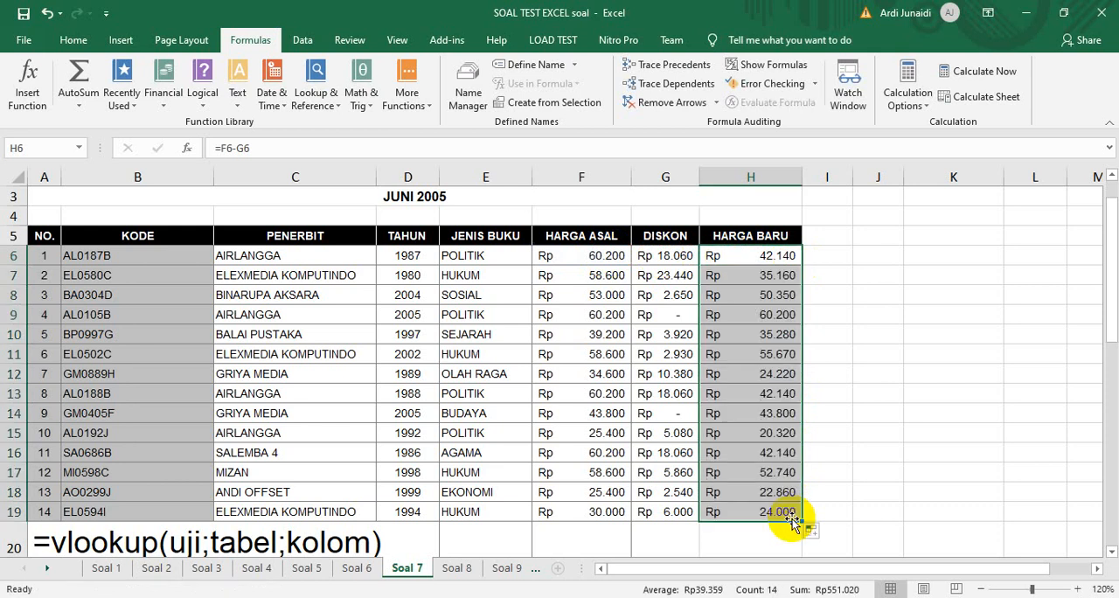
# Open the Soal 8 sheet and select the empty Rata-rata and Ranking cells J4:K13
pyautogui.click(478, 575)
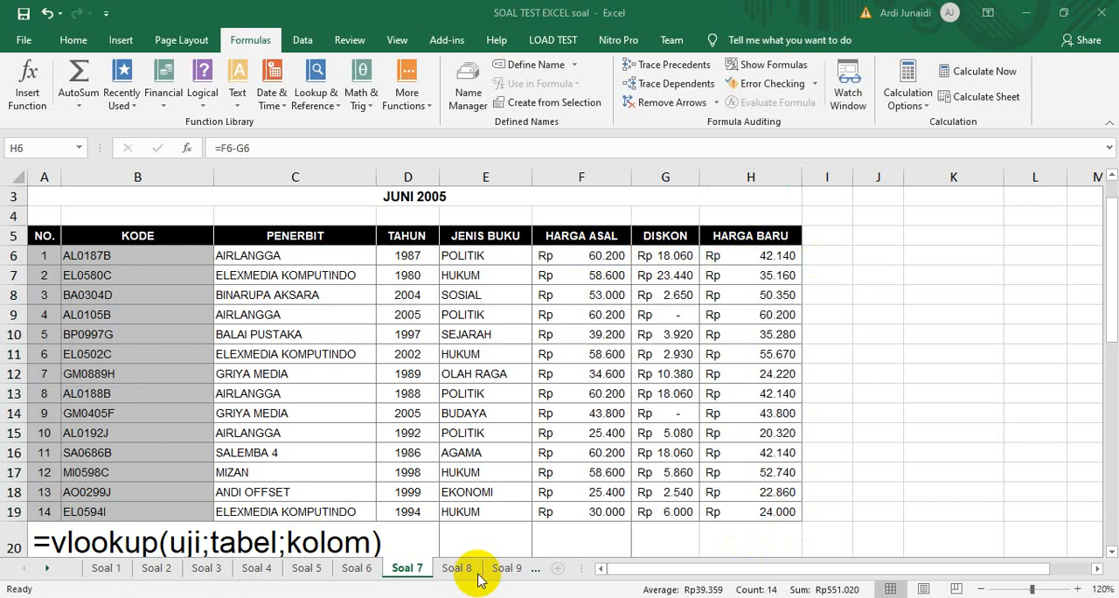
pyautogui.click(457, 571)
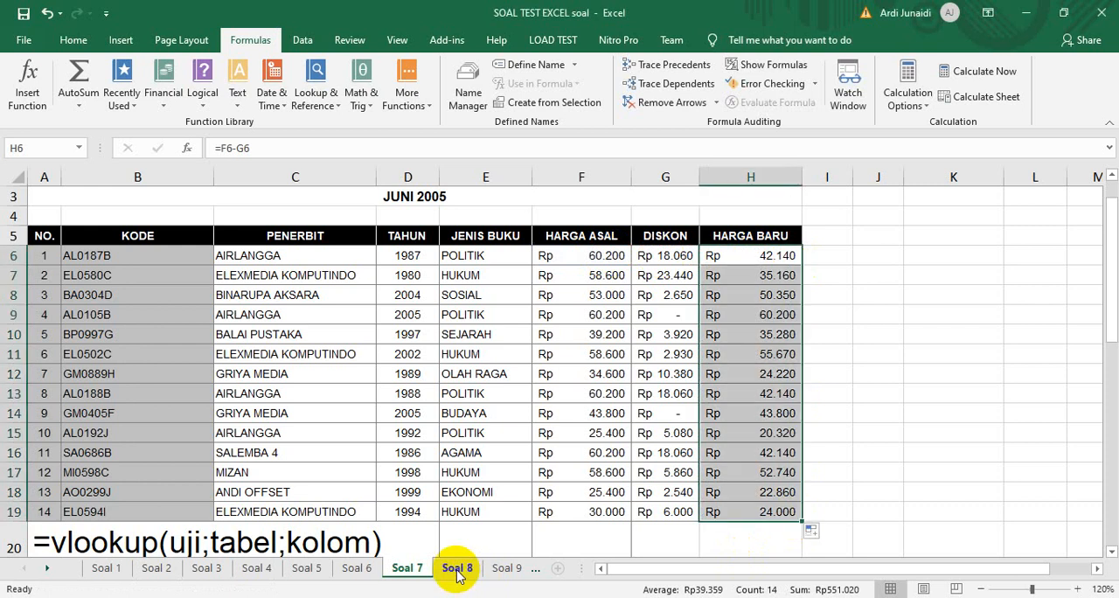
pyautogui.click(456, 573)
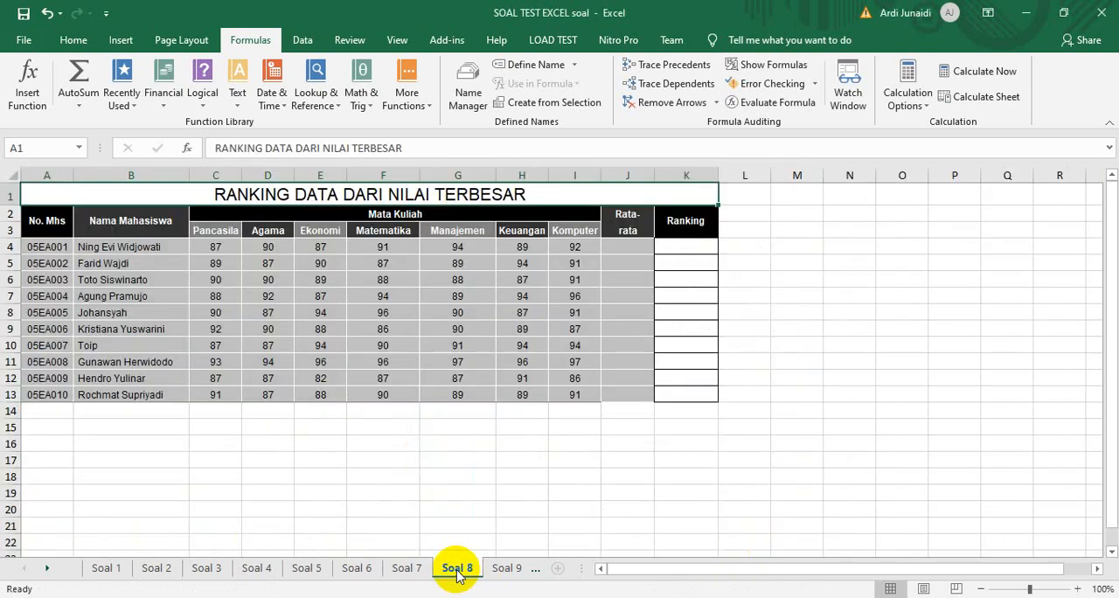
pyautogui.moveTo(619, 249); pyautogui.dragTo(679, 398)
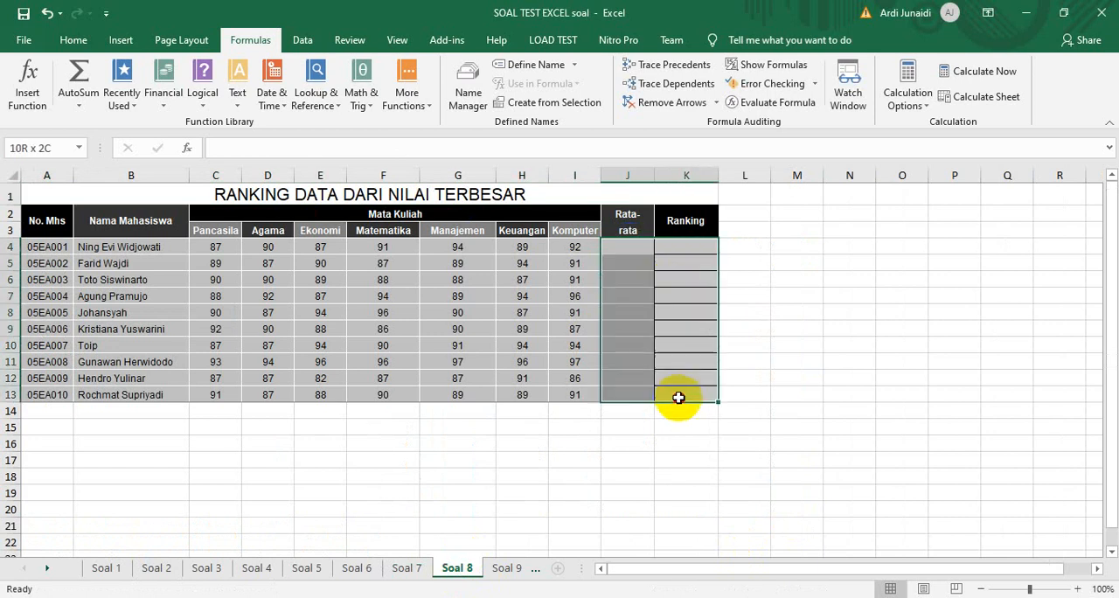
# Average the course grades in J4 with =AVERAGE(C4:I4) and fill the formula down to J13
pyautogui.click(625, 248)
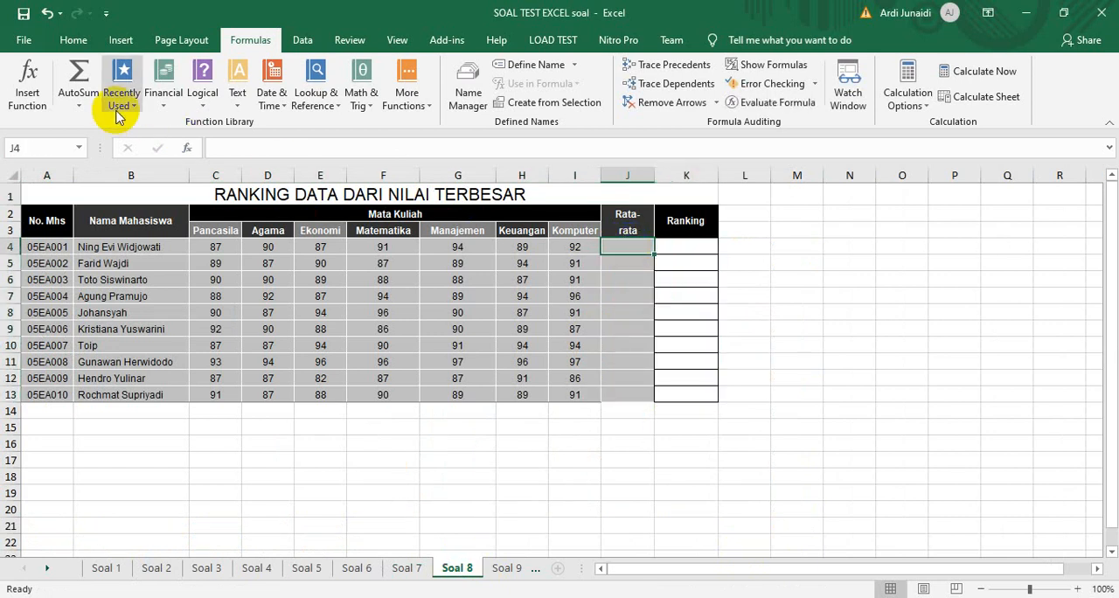
pyautogui.click(88, 103)
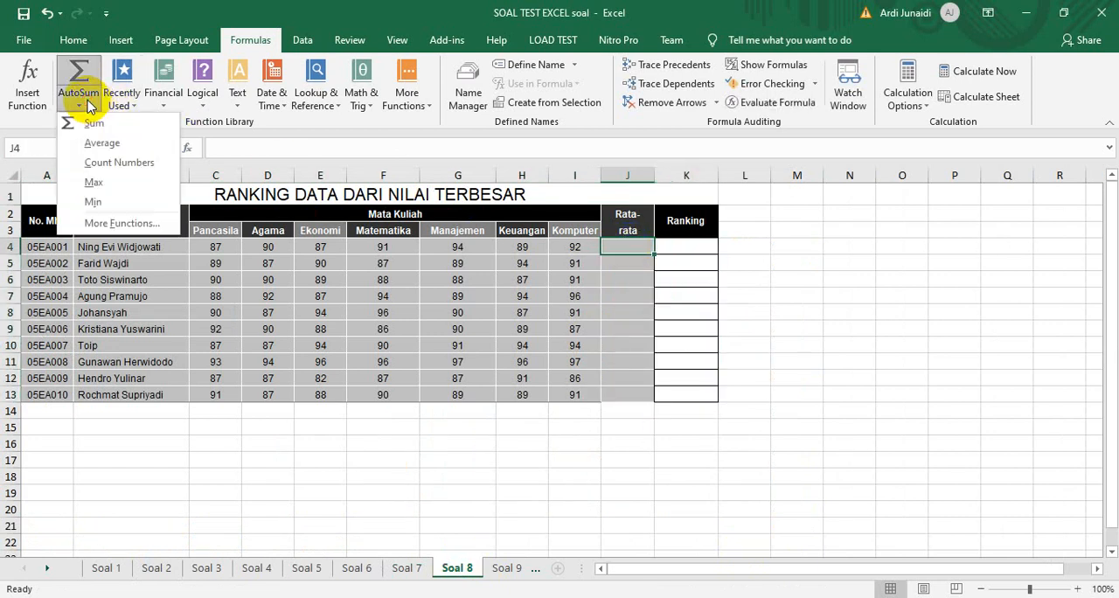
pyautogui.click(90, 145)
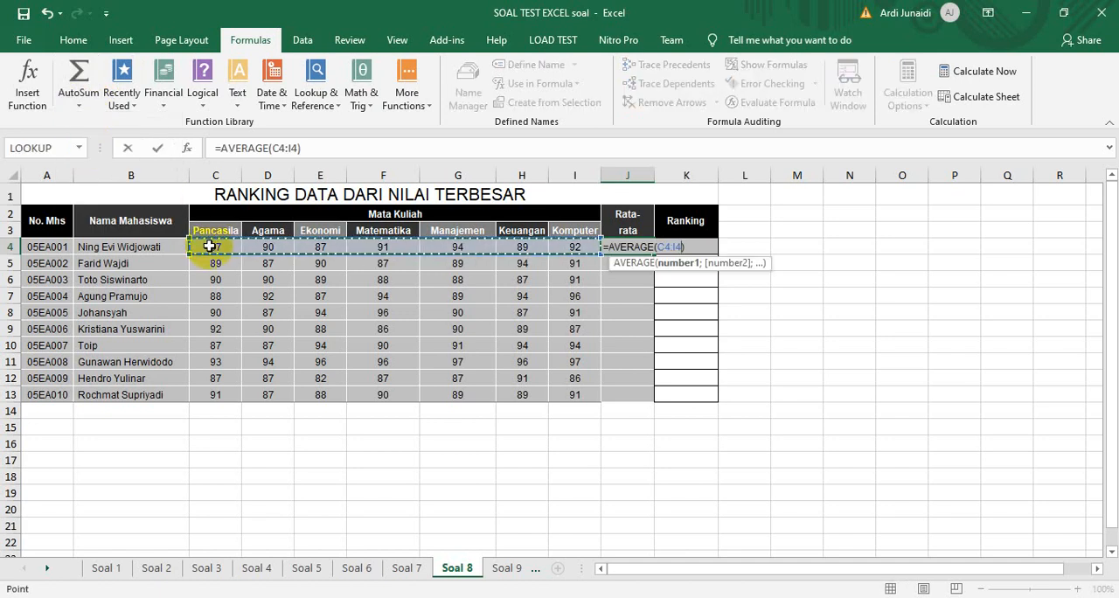
pyautogui.press('Return')
pyautogui.click(641, 245)
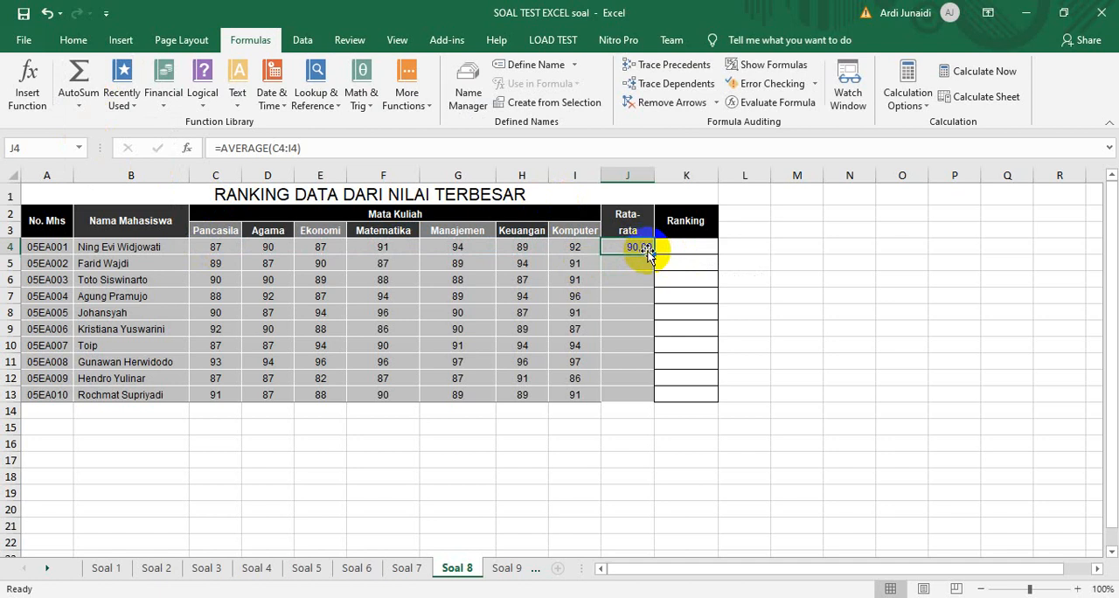
pyautogui.moveTo(654, 255); pyautogui.dragTo(654, 402)
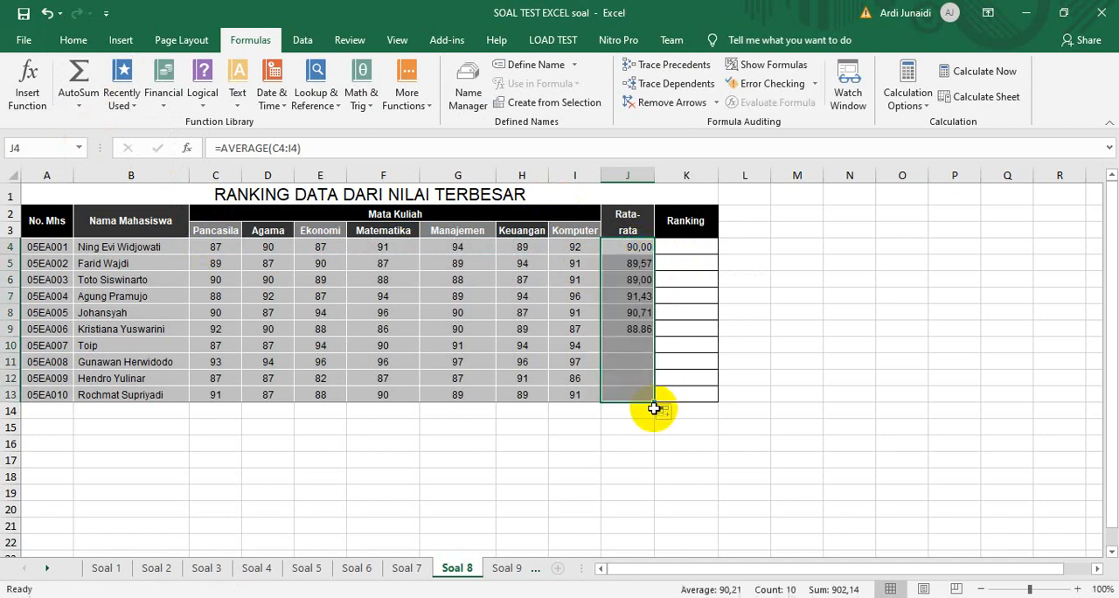
# Rank the first student's average in K4 with the formula =RANK(J4;$J$4:$J$13)
pyautogui.click(684, 247)
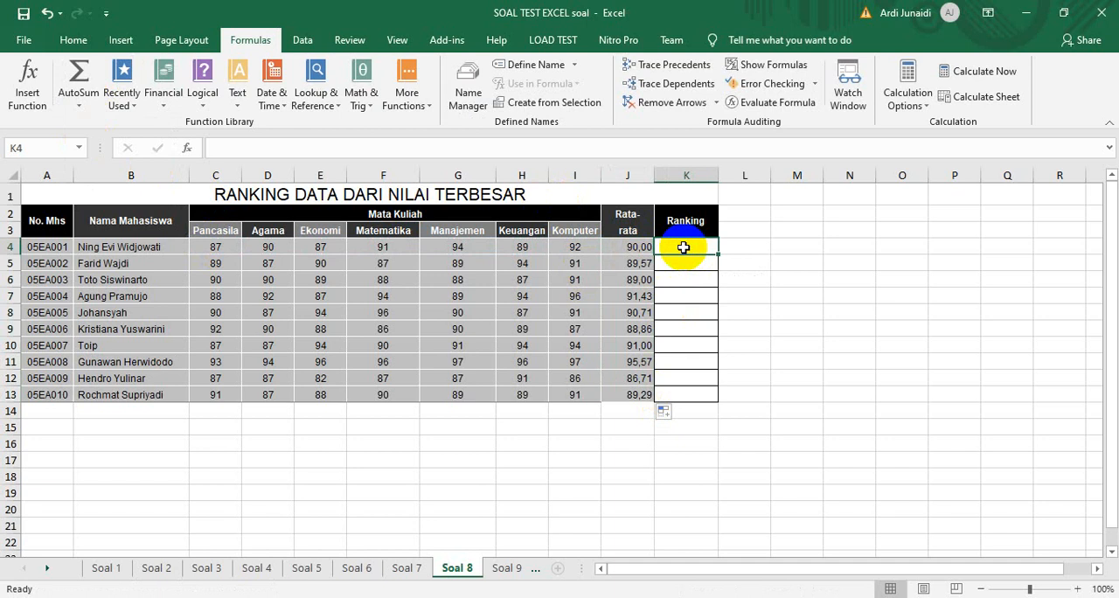
pyautogui.write('=ran')
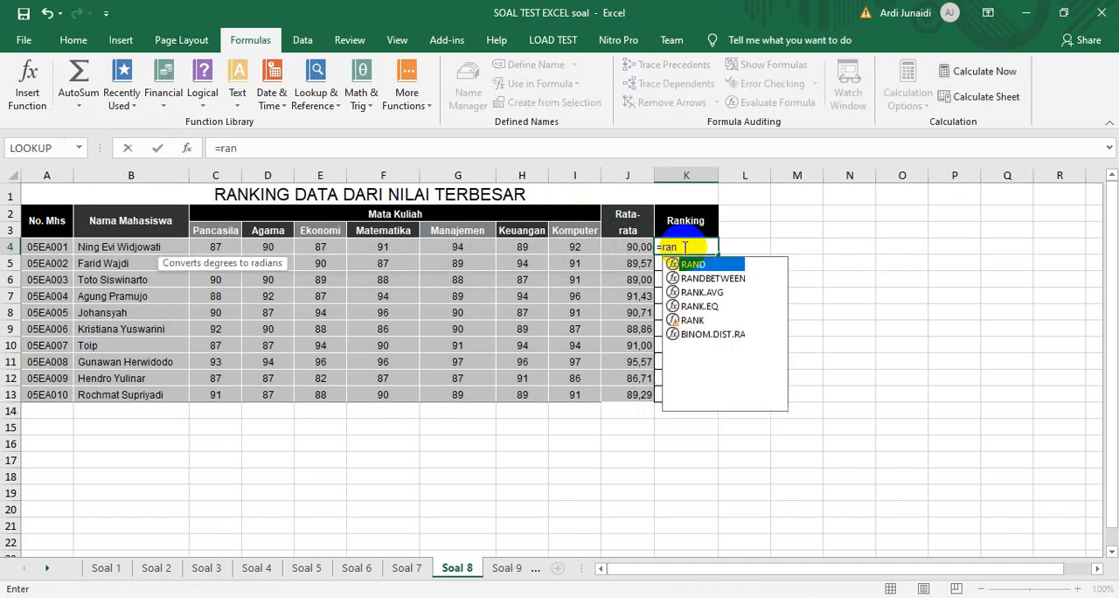
pyautogui.write('k(')
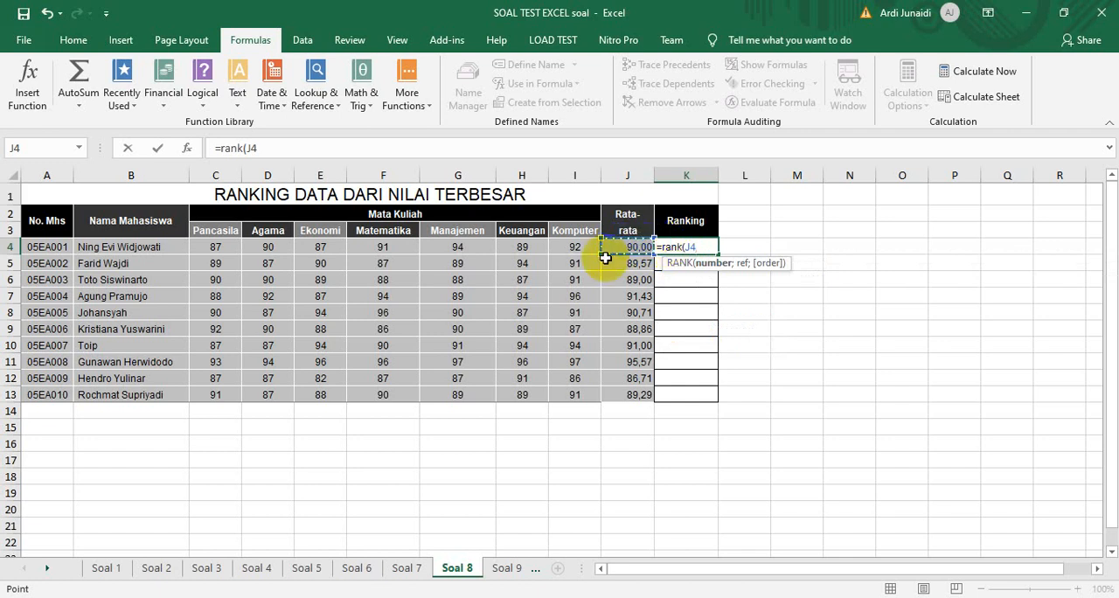
pyautogui.write(';')
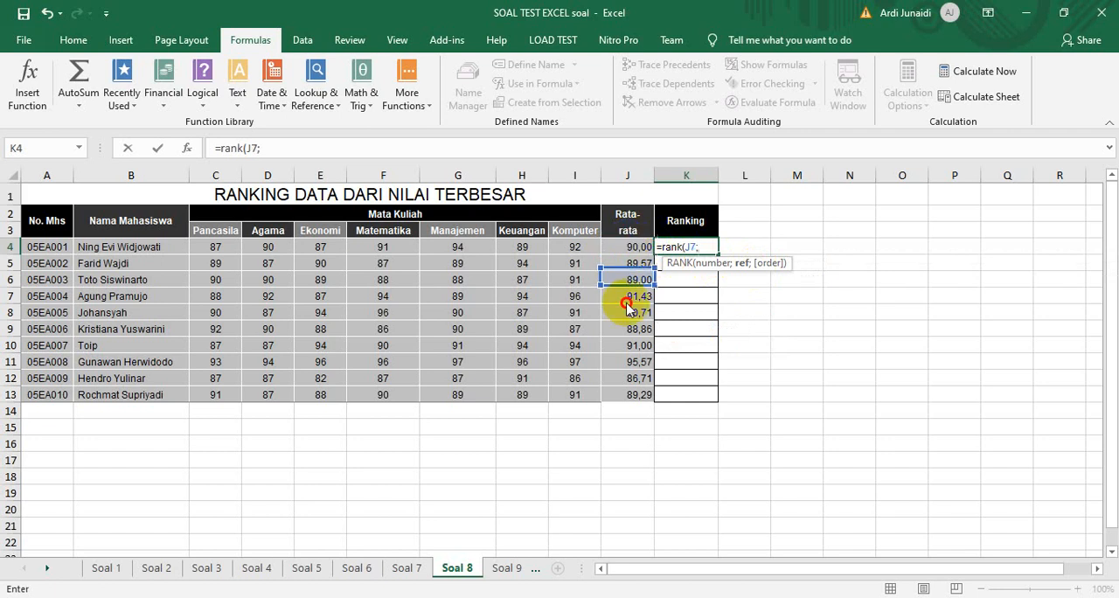
pyautogui.moveTo(615, 246); pyautogui.dragTo(619, 398)
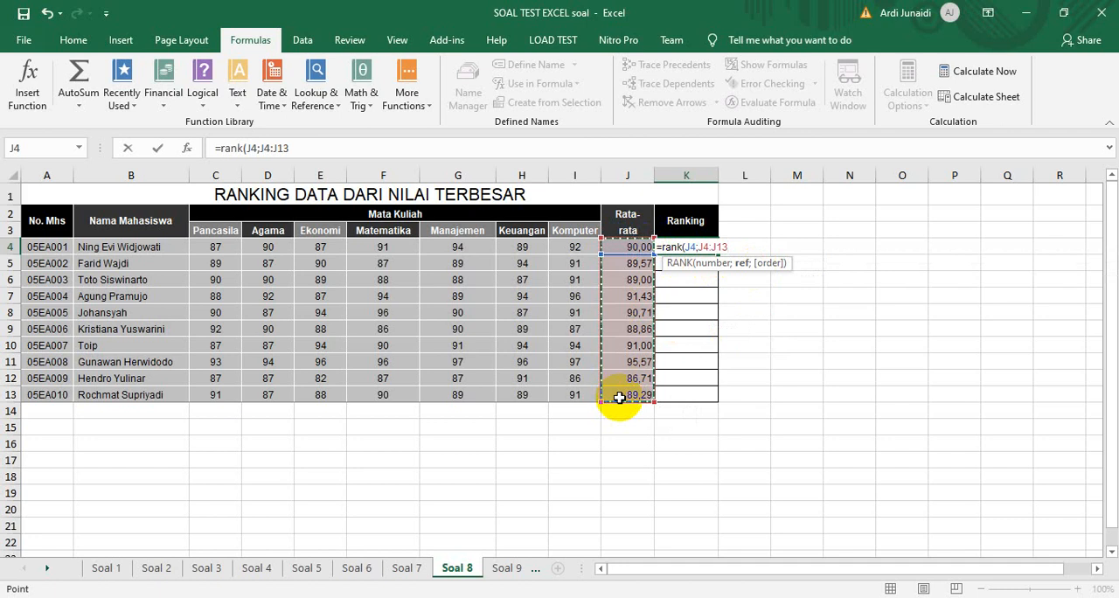
pyautogui.press('F4')
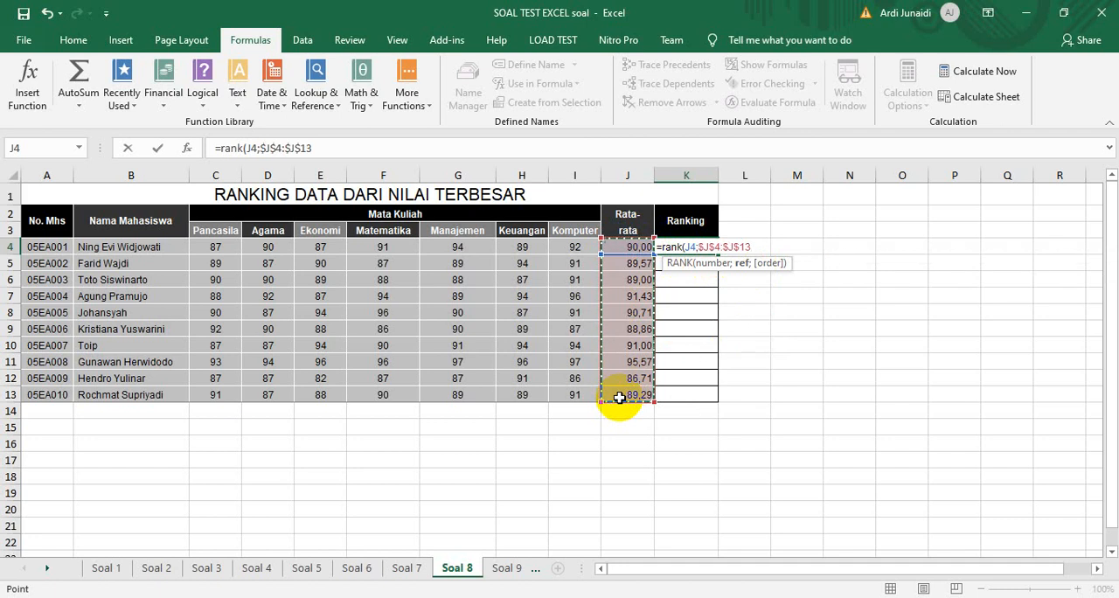
pyautogui.press('Return')
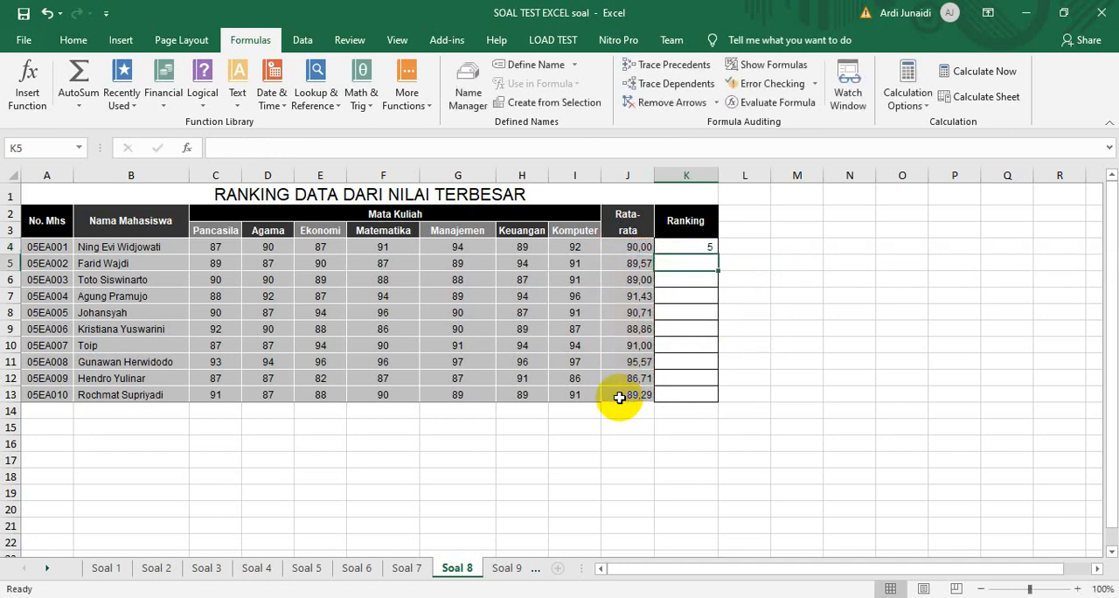
# Fill the Ranking formula from K4 down to K13 and check row 11's rank against its average
pyautogui.click(712, 248)
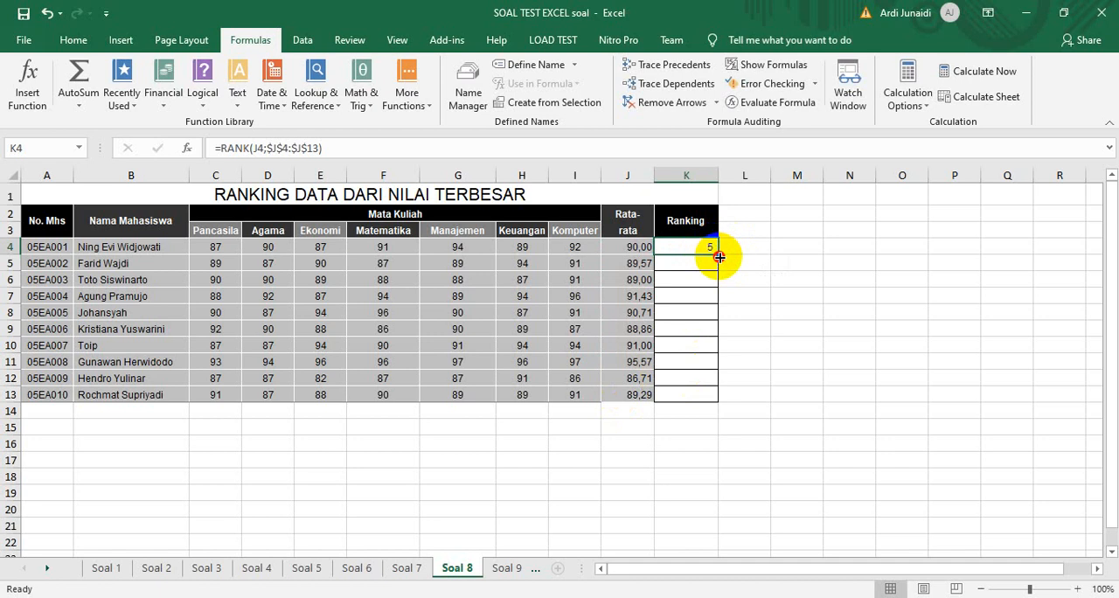
pyautogui.doubleClick(719, 257)
pyautogui.click(684, 364)
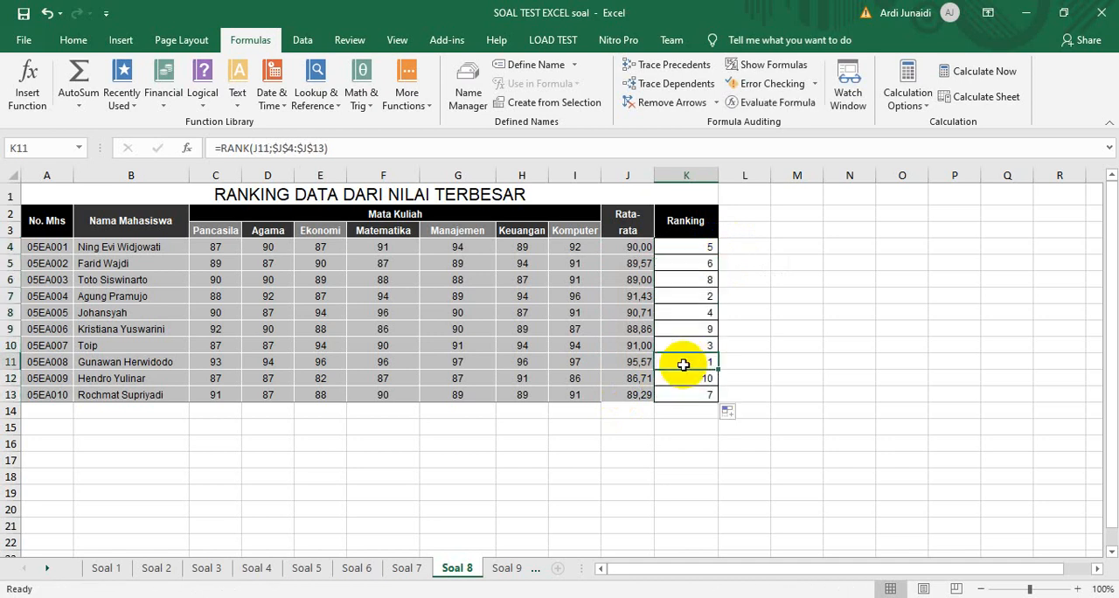
pyautogui.click(614, 364)
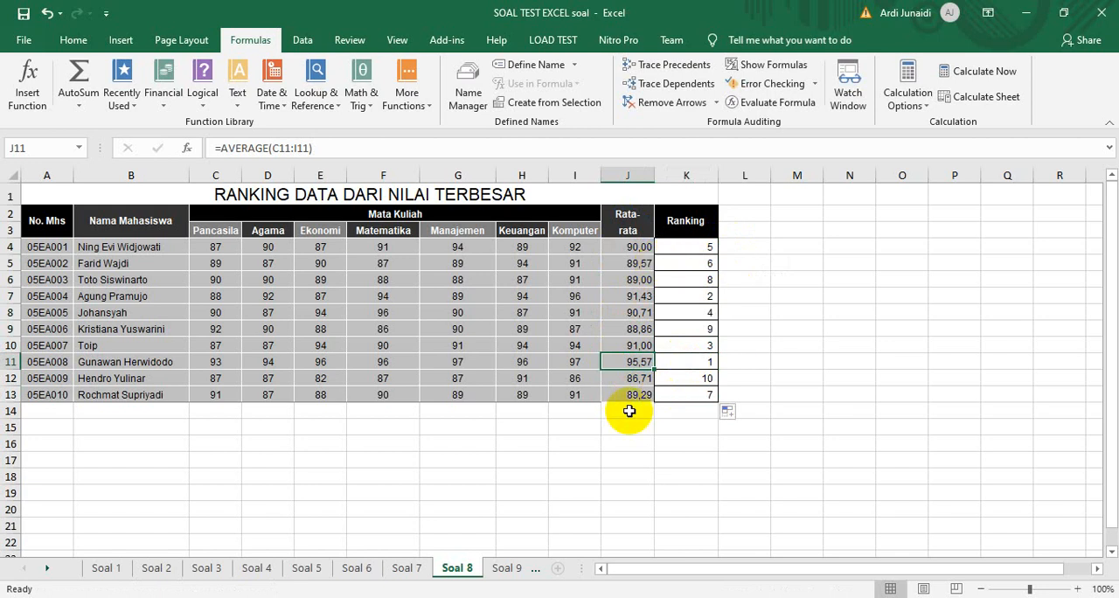
# Open the Soal 9 sheet and examine its rental columns, the vehicle code table and the discount note
pyautogui.click(506, 567)
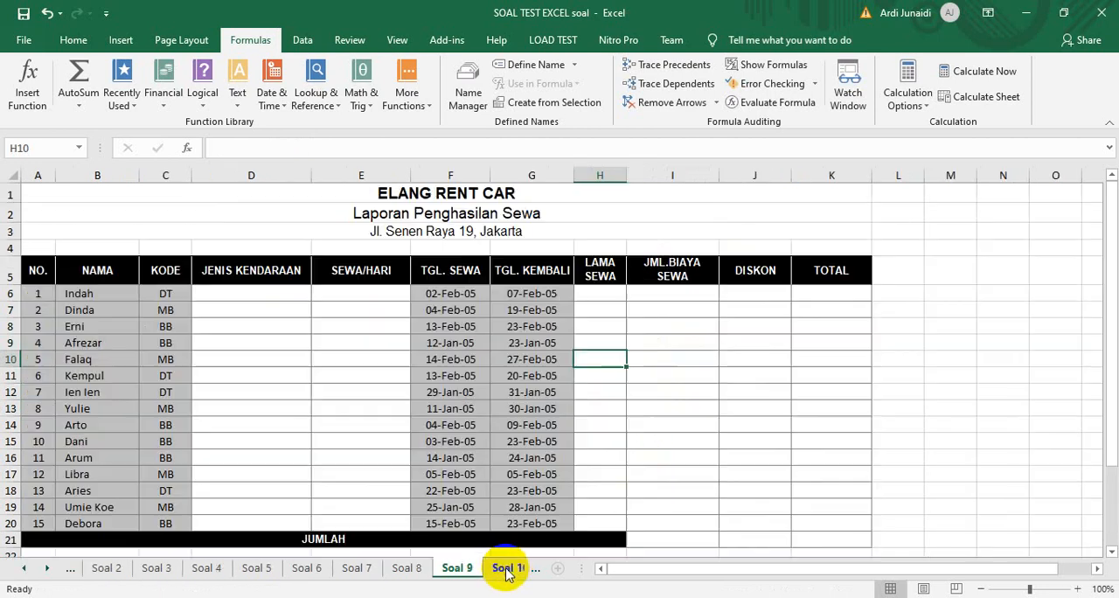
pyautogui.click(250, 294)
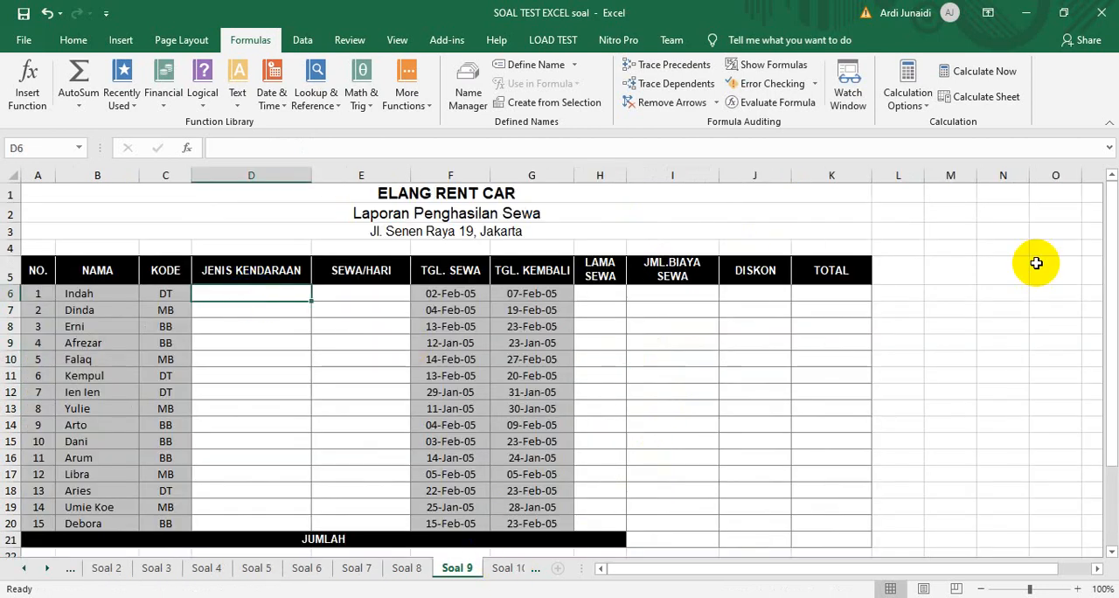
pyautogui.moveTo(1110, 236); pyautogui.dragTo(1111, 293)
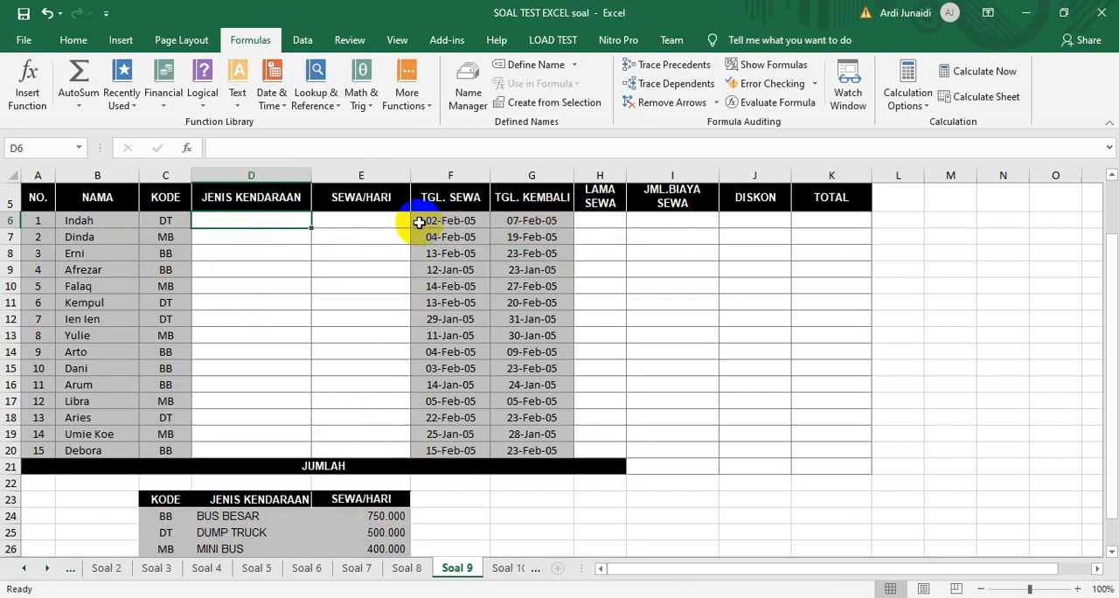
pyautogui.click(596, 221)
pyautogui.click(677, 222)
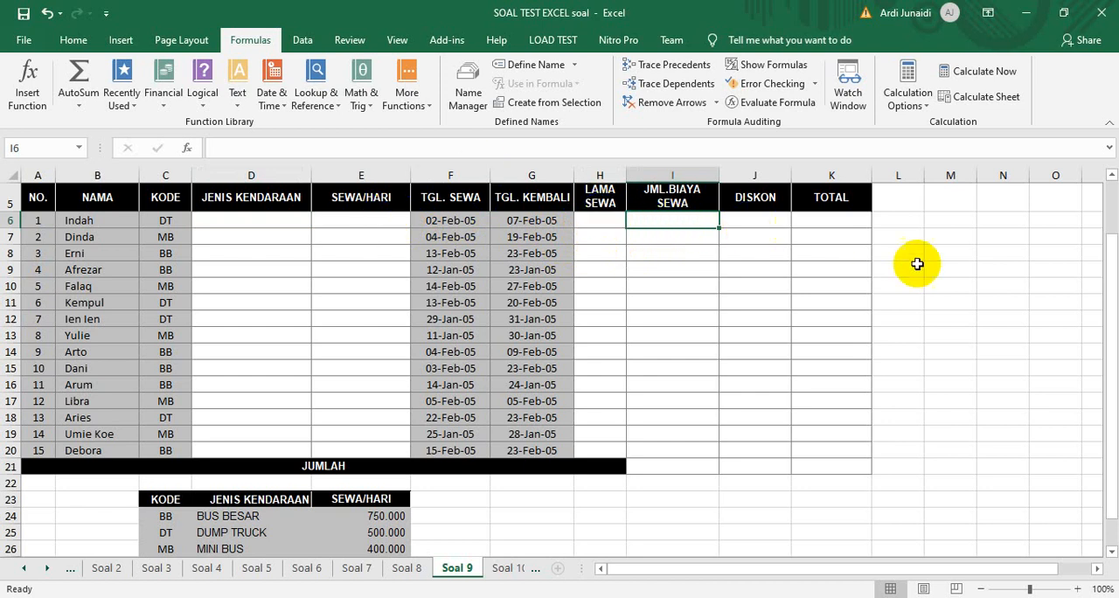
pyautogui.moveTo(1110, 268); pyautogui.dragTo(1110, 295)
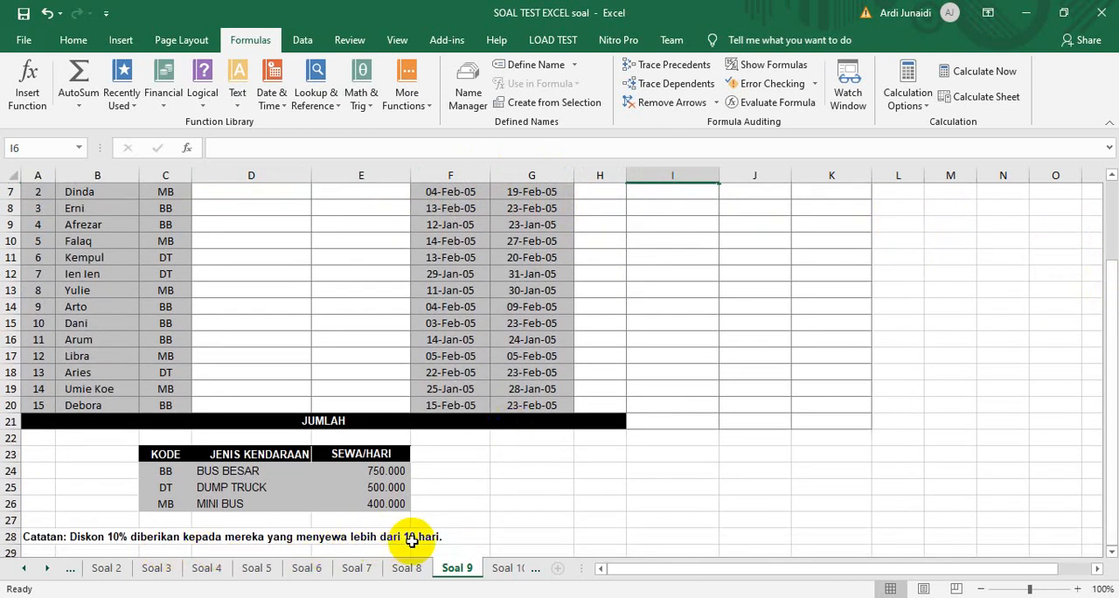
pyautogui.moveTo(1113, 376); pyautogui.dragTo(1103, 342)
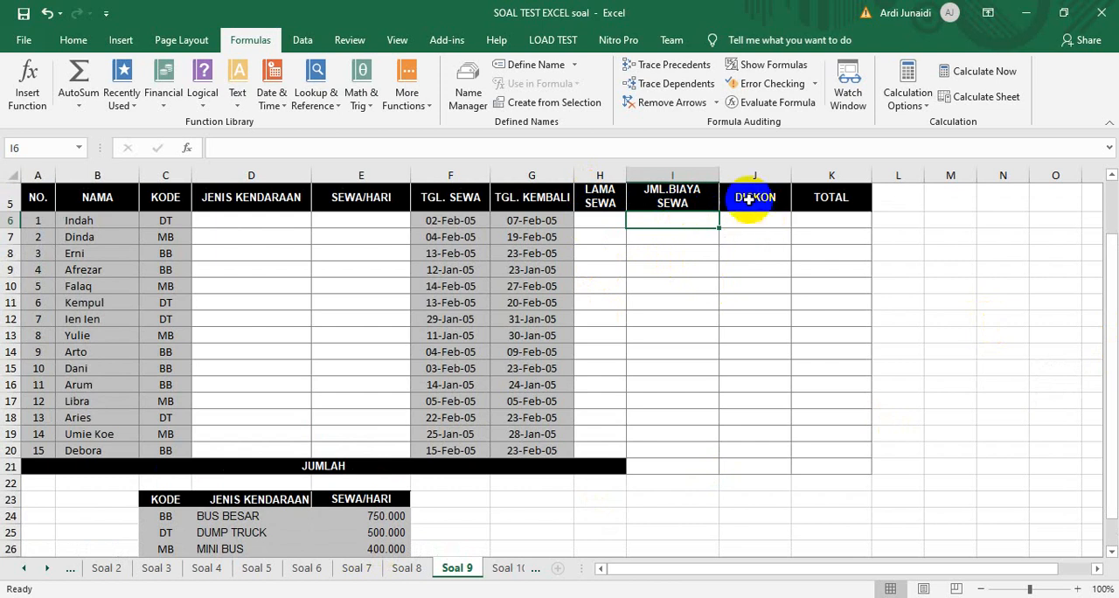
pyautogui.click(670, 218)
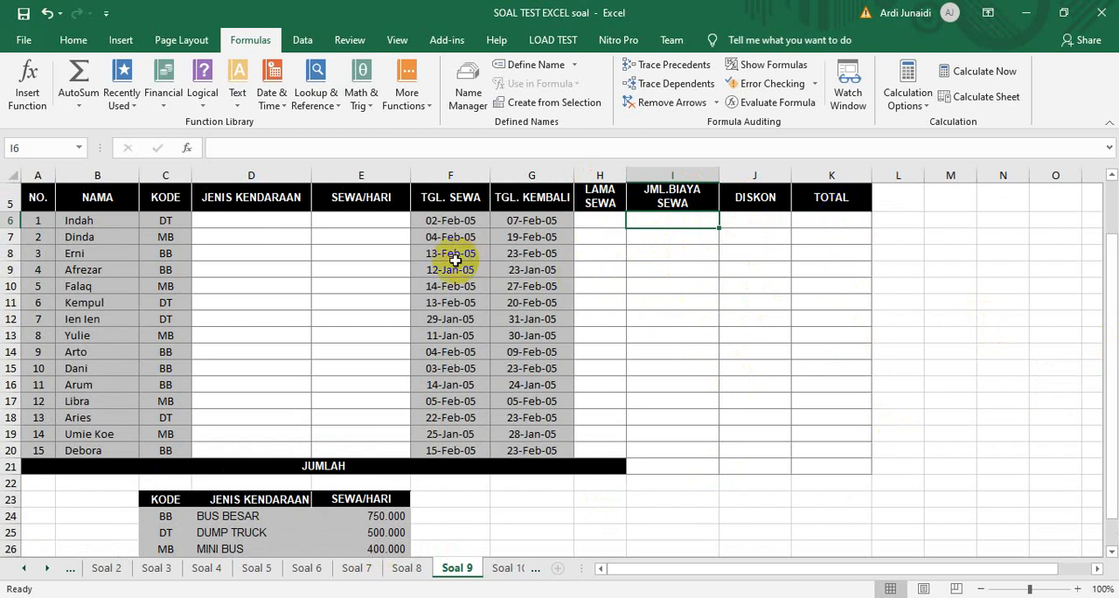
pyautogui.click(258, 219)
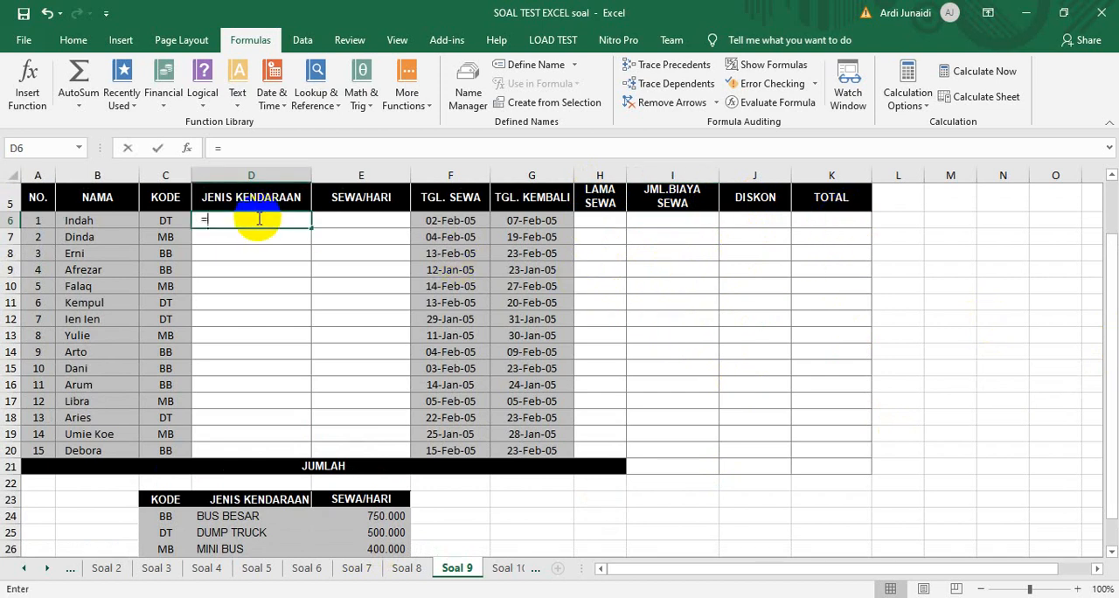
pyautogui.write('=loo')
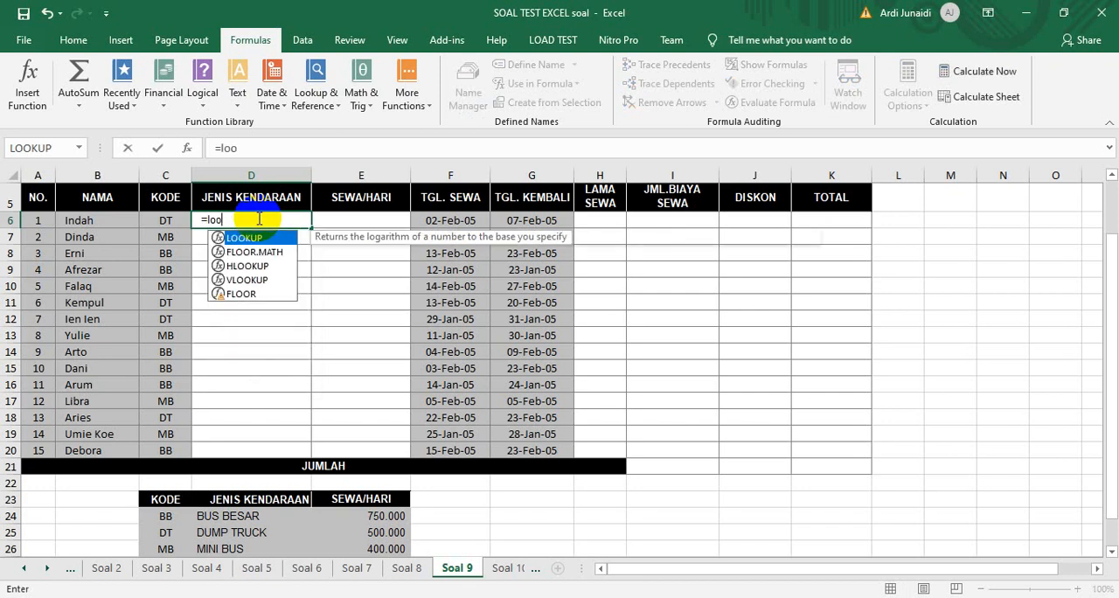
pyautogui.write('kup(')
pyautogui.click(157, 220)
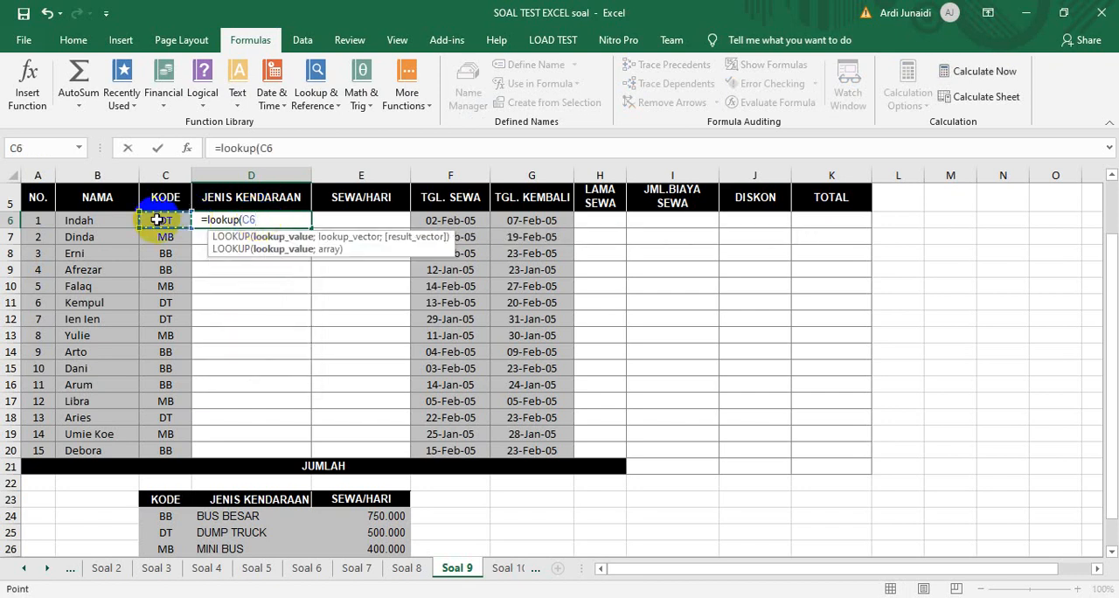
pyautogui.write(';')
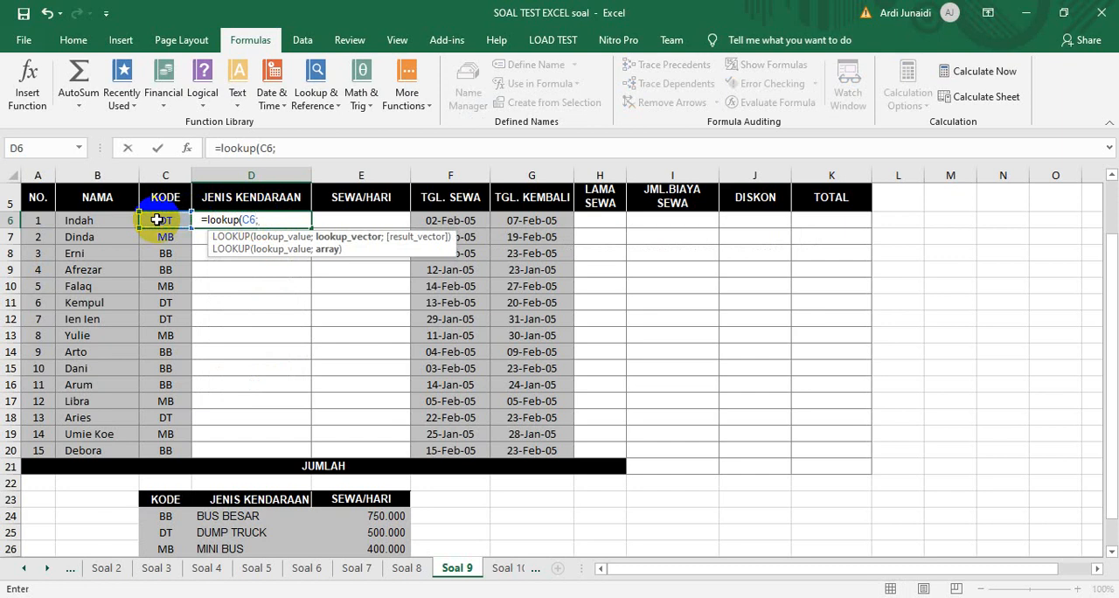
pyautogui.press('BackSpace')
pyautogui.press('BackSpace')
pyautogui.press('BackSpace')
pyautogui.press('BackSpace')
pyautogui.press('BackSpace')
pyautogui.press('BackSpace')
pyautogui.press('BackSpace')
pyautogui.press('BackSpace')
pyautogui.press('BackSpace')
pyautogui.press('BackSpace')
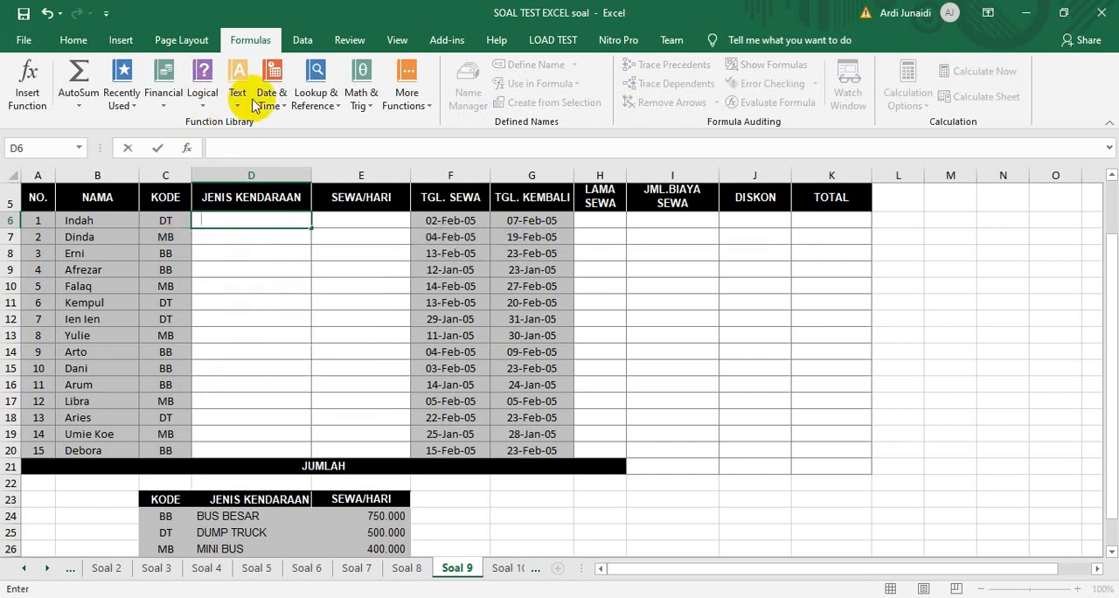
# Look up the first rental's vehicle type in D6 with the array form of LOOKUP: =LOOKUP(C6;$C$24:$D$26)
pyautogui.click(314, 99)
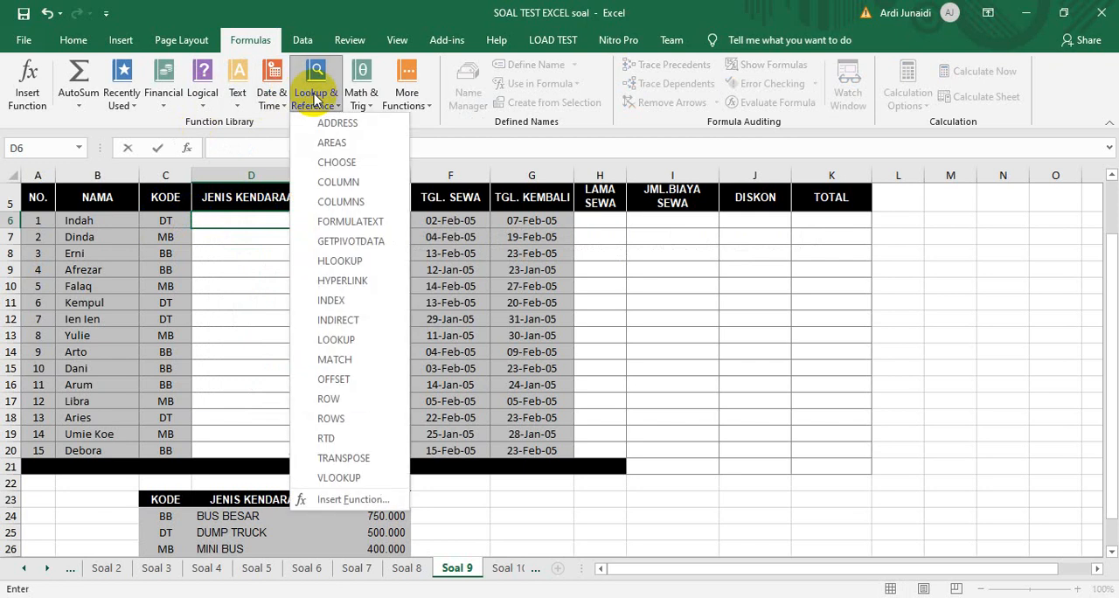
pyautogui.click(341, 348)
pyautogui.click(780, 237)
pyautogui.click(904, 254)
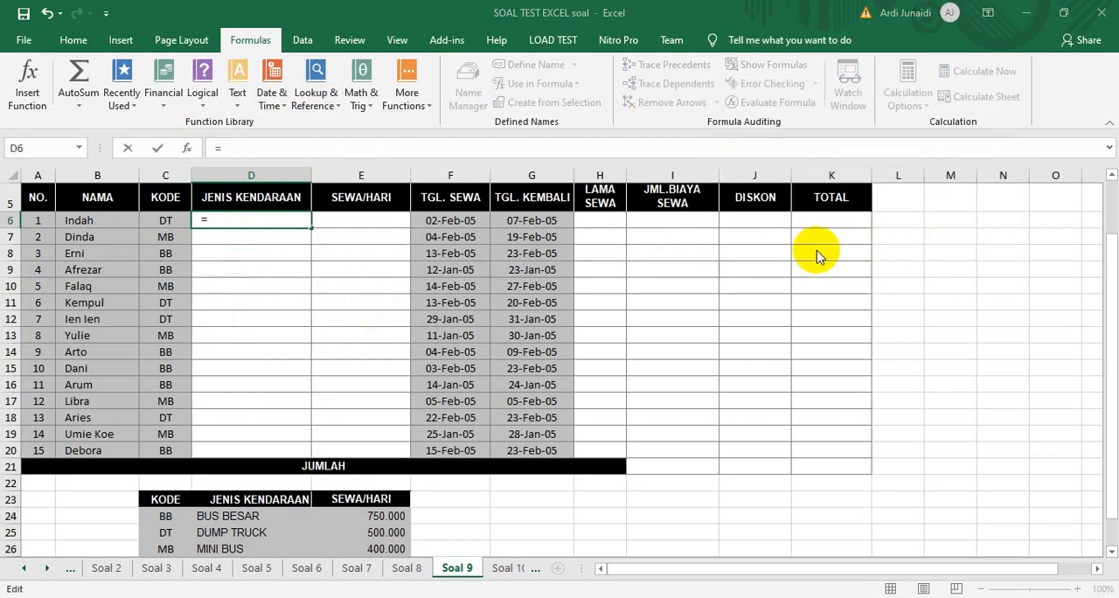
pyautogui.click(165, 219)
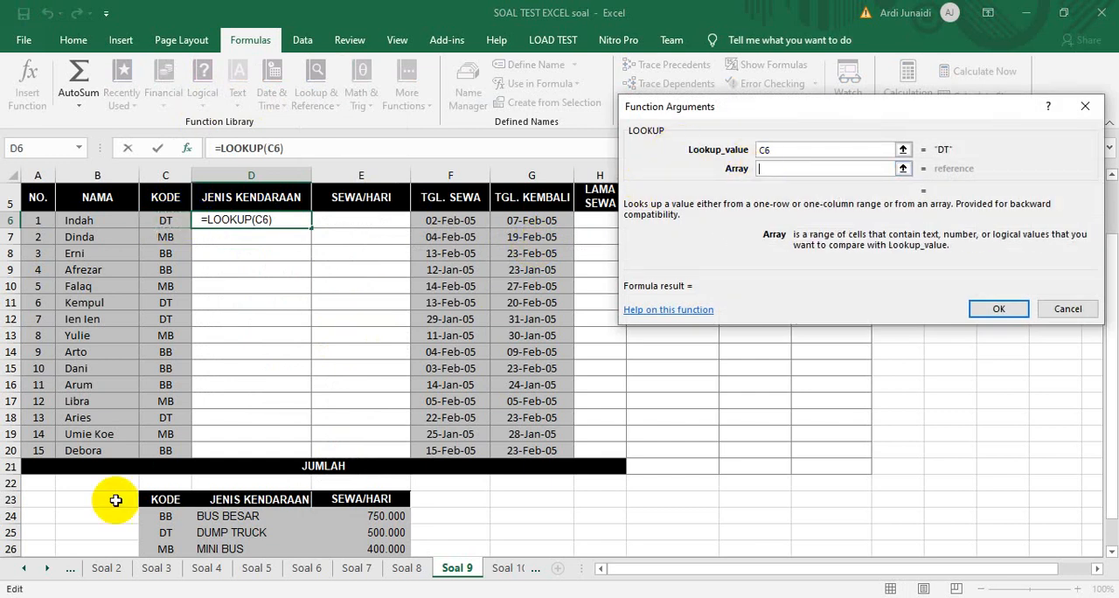
pyautogui.hotkey('shift', 'Right')
pyautogui.hotkey('shift', 'Down')
pyautogui.hotkey('shift', 'Down')
pyautogui.hotkey('shift', 'Down')
pyautogui.hotkey('shift', 'Up')
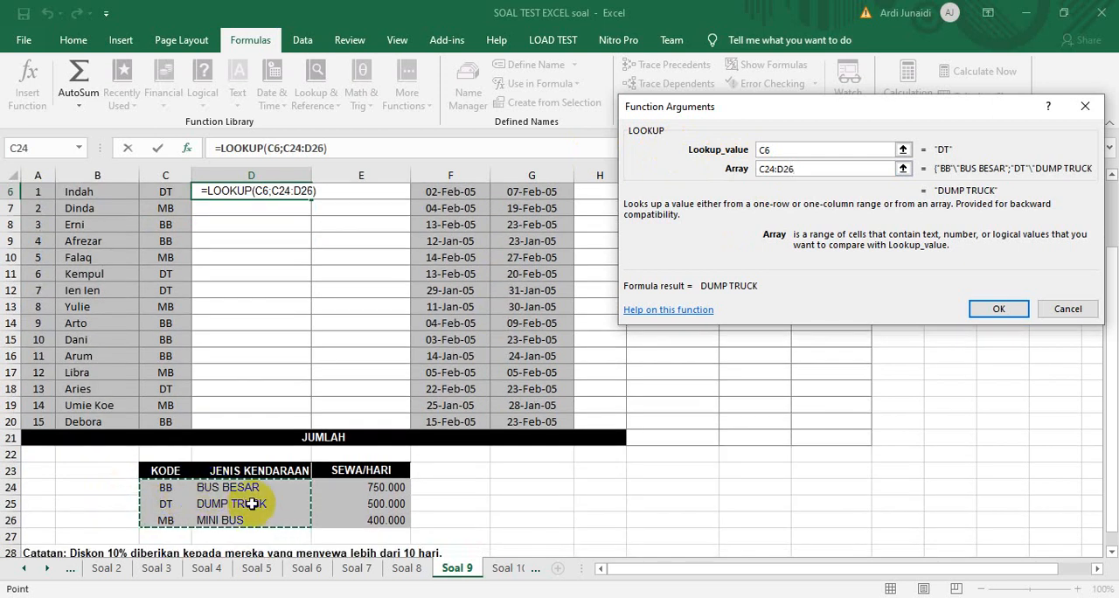
pyautogui.press('F4')
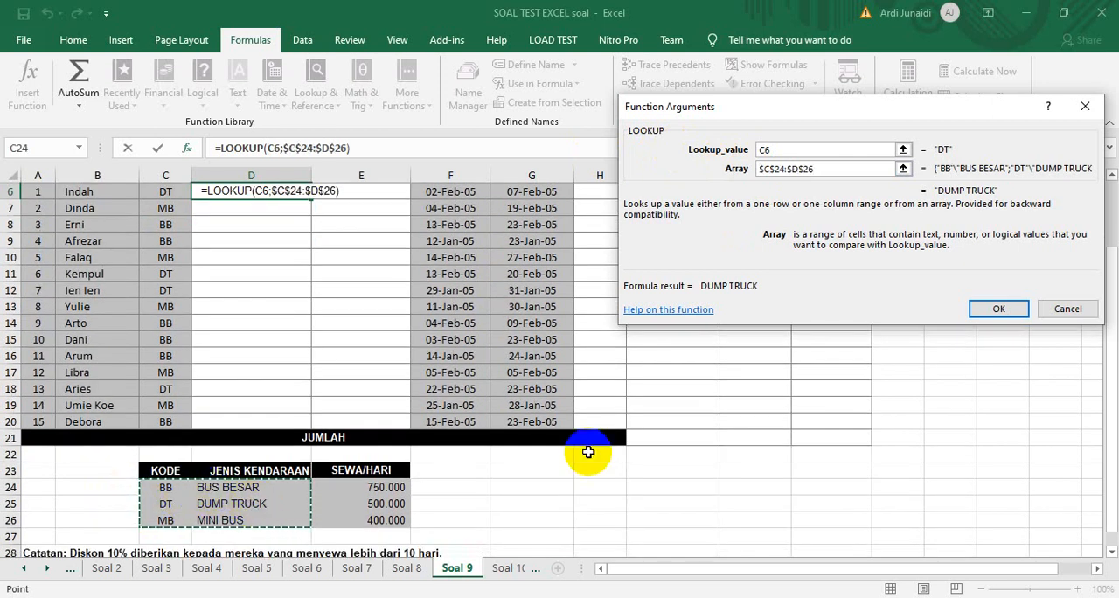
pyautogui.click(993, 310)
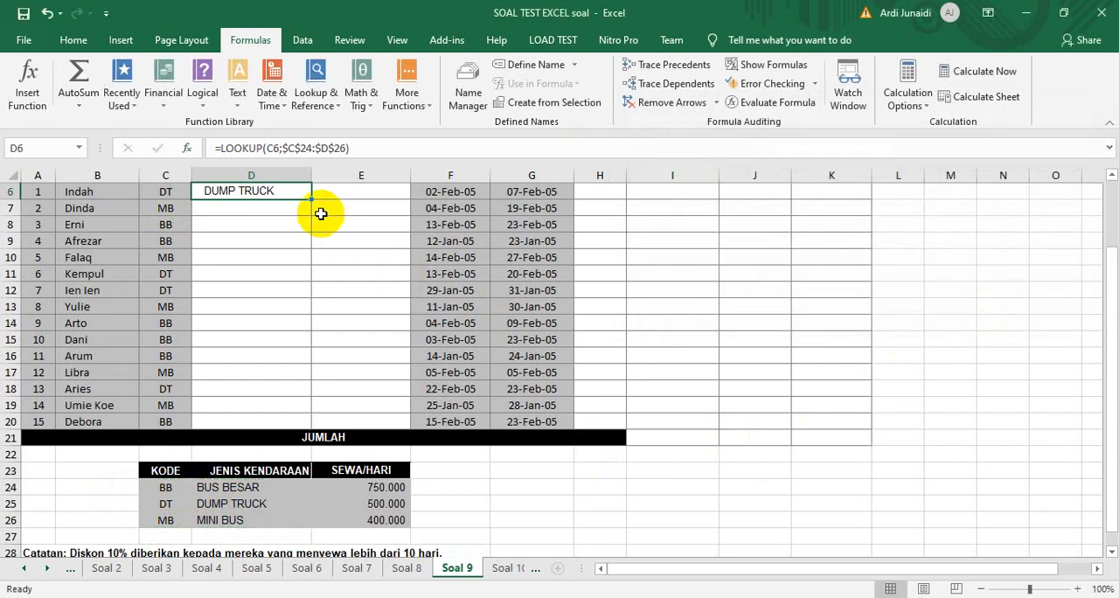
# Fill the vehicle type formula from D6 down to D20
pyautogui.moveTo(311, 199); pyautogui.dragTo(287, 434)
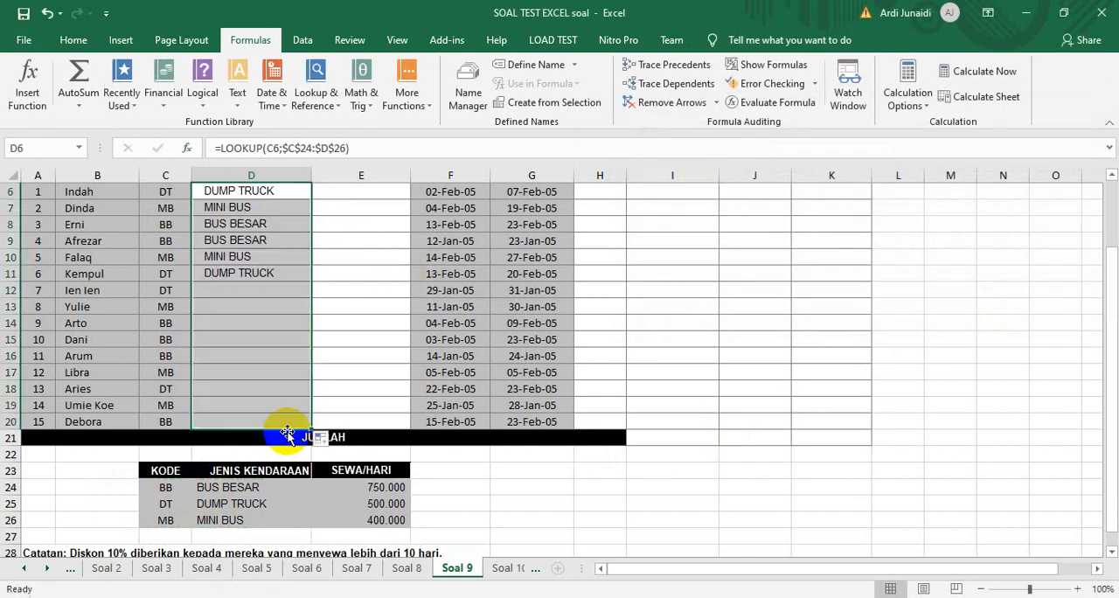
pyautogui.press('Up')
pyautogui.press('Down')
# Look up the first rental's daily rate in E6 with the array formula =LOOKUP(C6;$C$24:$E$27)
pyautogui.press('Right')
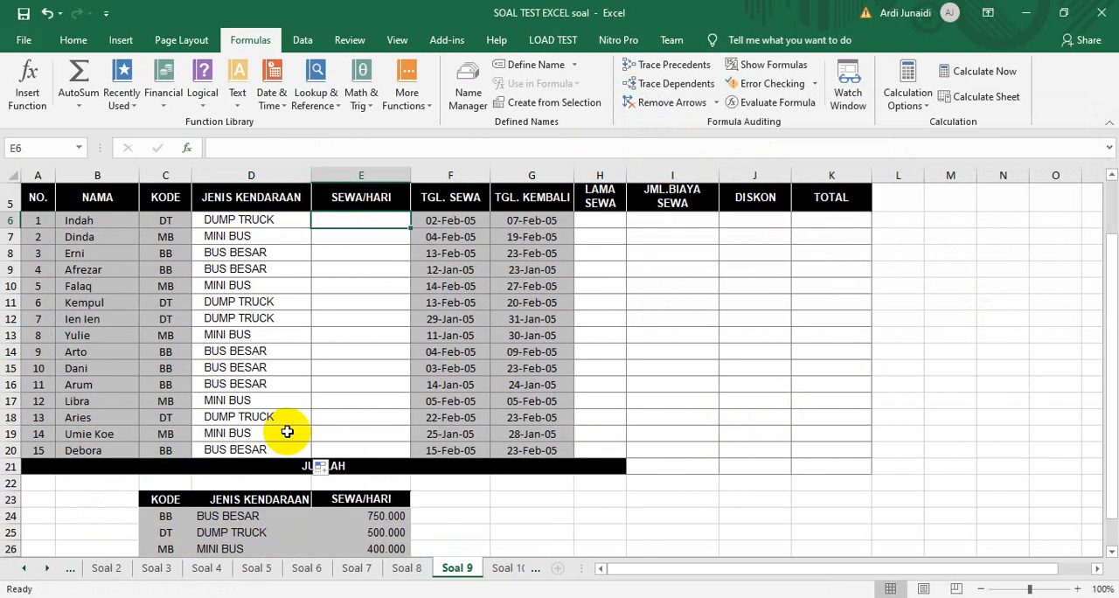
pyautogui.click(313, 93)
pyautogui.click(345, 339)
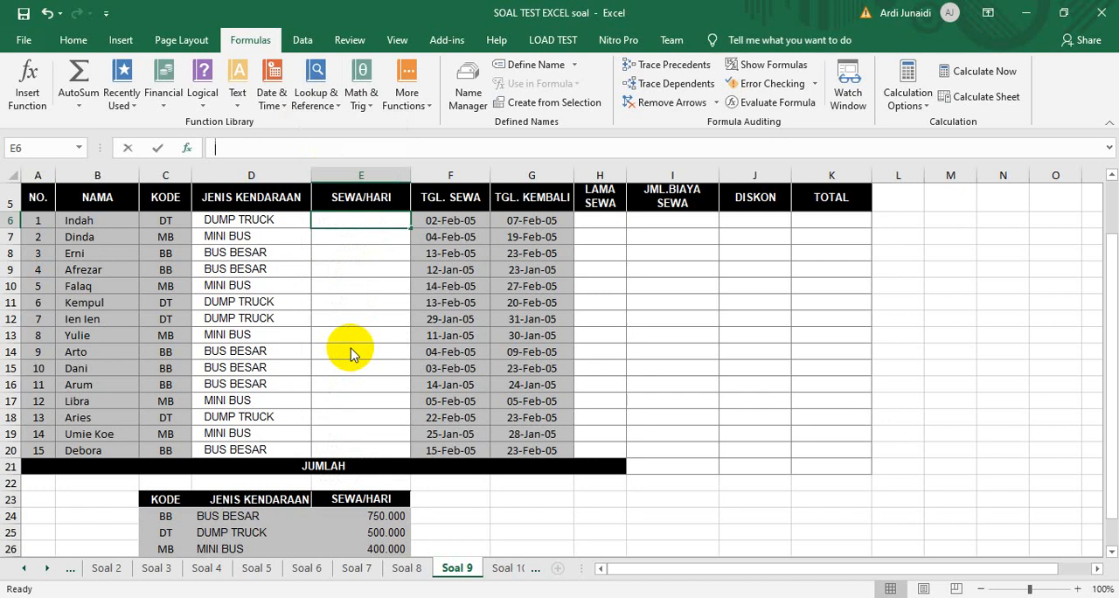
pyautogui.click(791, 236)
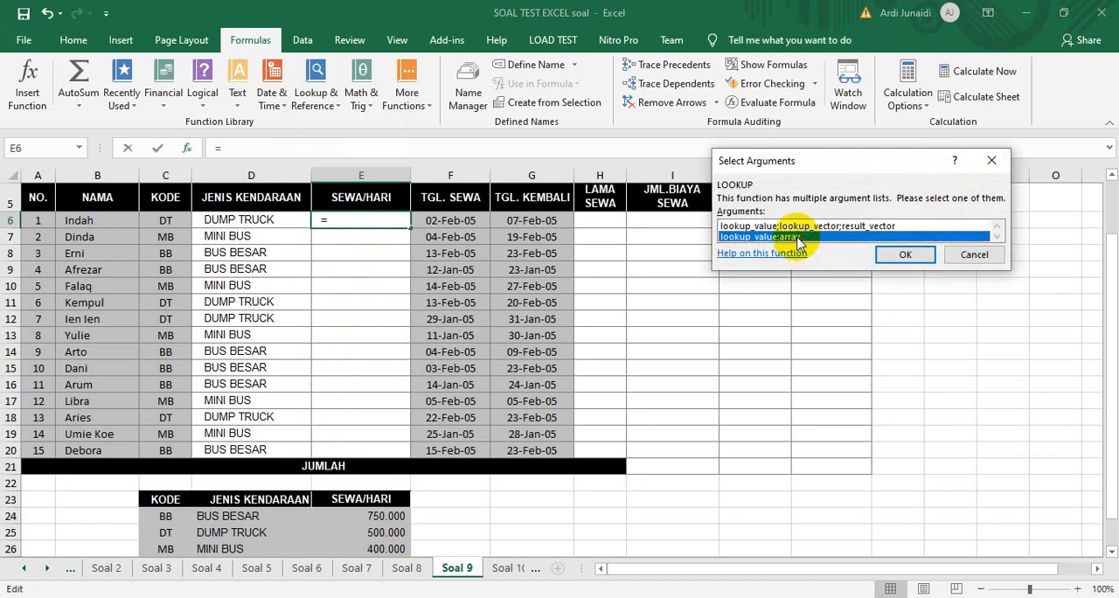
pyautogui.click(896, 256)
pyautogui.click(167, 220)
pyautogui.click(778, 168)
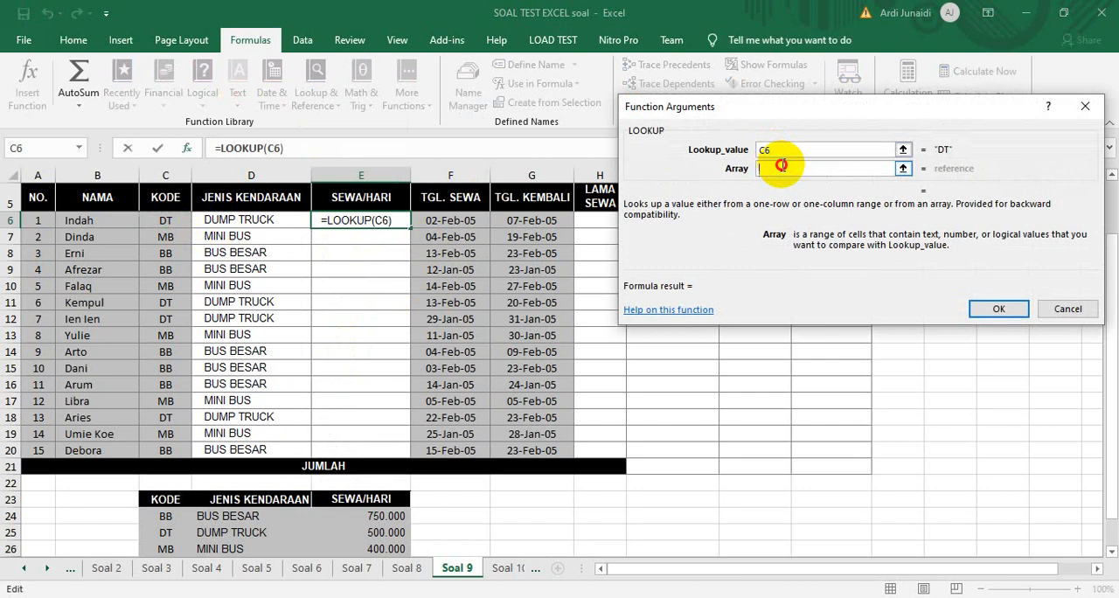
pyautogui.moveTo(170, 515); pyautogui.dragTo(369, 495)
pyautogui.press('F4')
pyautogui.click(988, 309)
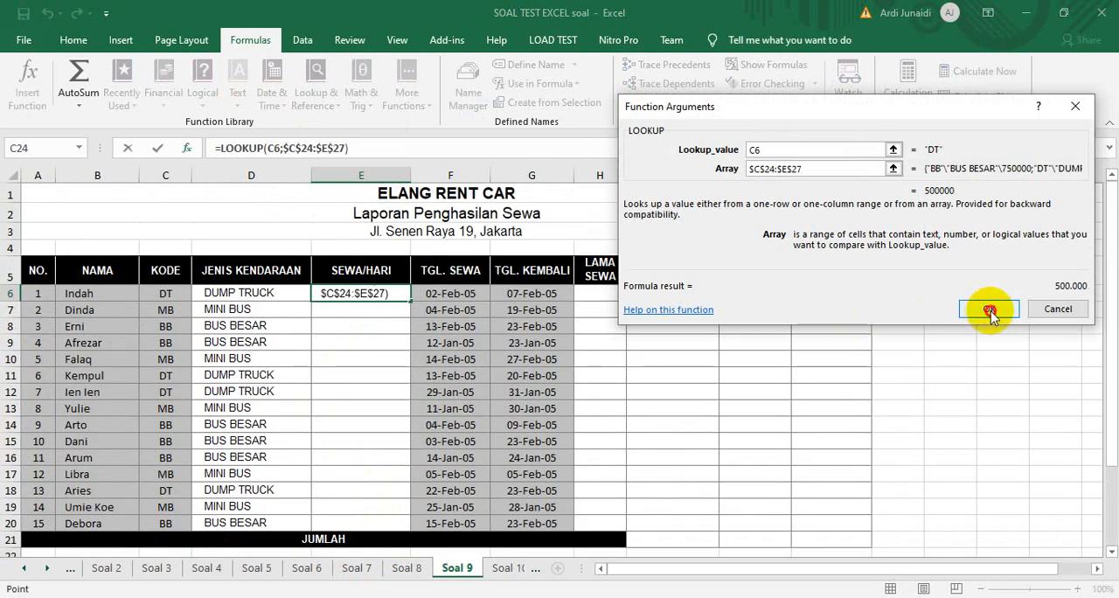
# Fill the SEWA/HARI formula from E6 down to E20
pyautogui.moveTo(410, 300); pyautogui.dragTo(385, 540)
pyautogui.click(564, 353)
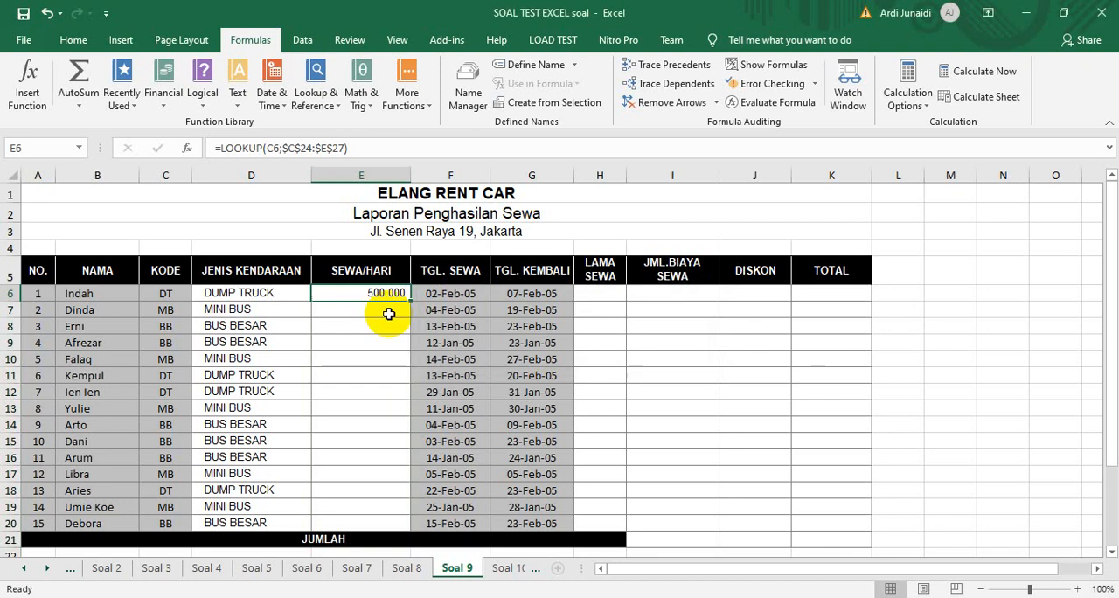
pyautogui.moveTo(409, 300); pyautogui.dragTo(387, 524)
# Calculate the rental duration in H6 with =G6-F6 and fill the formula down to H20
pyautogui.click(599, 293)
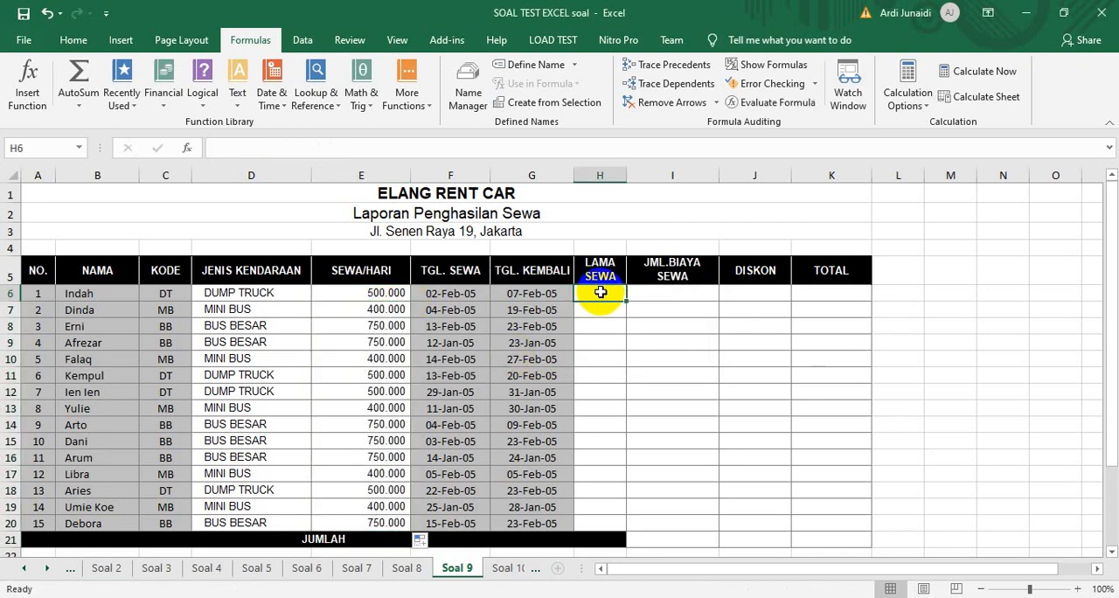
pyautogui.write('=')
pyautogui.click(554, 294)
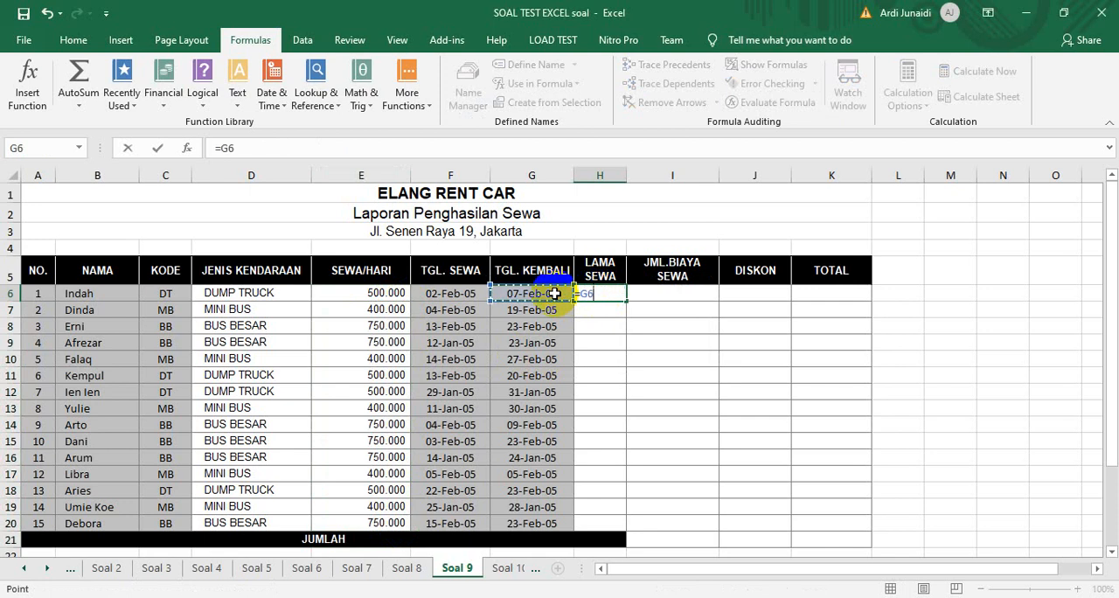
pyautogui.click(454, 292)
pyautogui.press('Return')
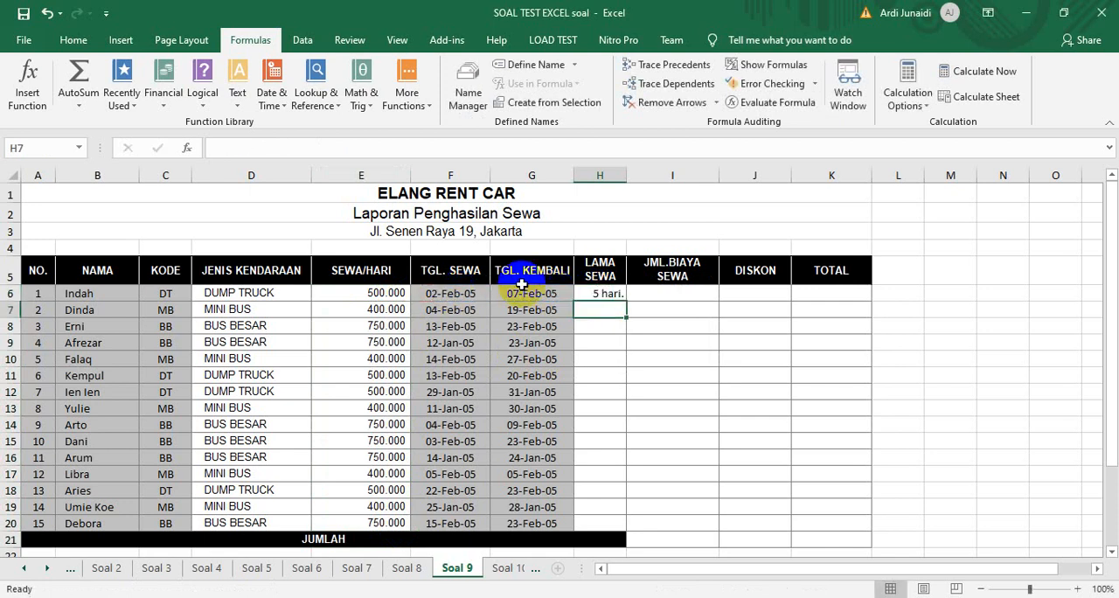
pyautogui.click(601, 294)
pyautogui.moveTo(624, 300); pyautogui.dragTo(609, 524)
# Calculate the rental cost in I6 with =H6*E6 and fill the formula down to I20
pyautogui.click(700, 301)
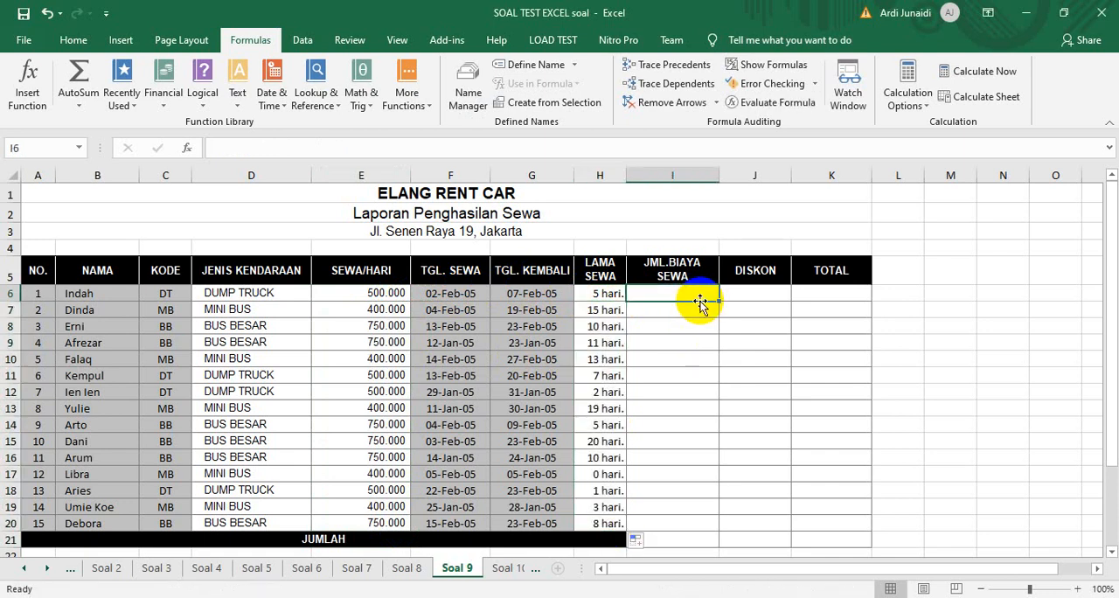
pyautogui.write('=')
pyautogui.click(593, 294)
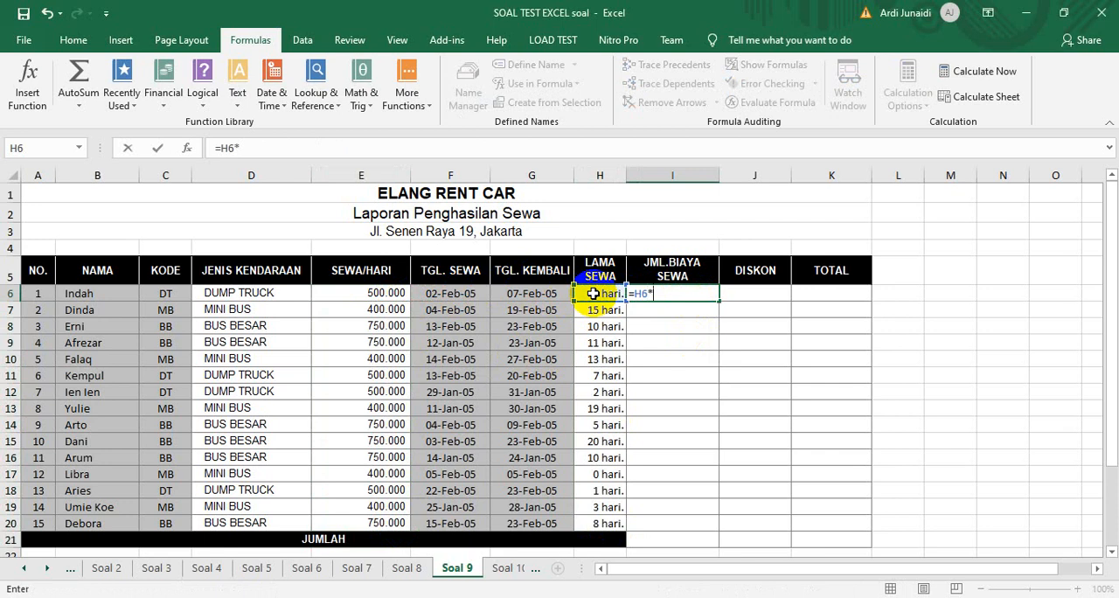
pyautogui.write('*')
pyautogui.click(373, 293)
pyautogui.press('Return')
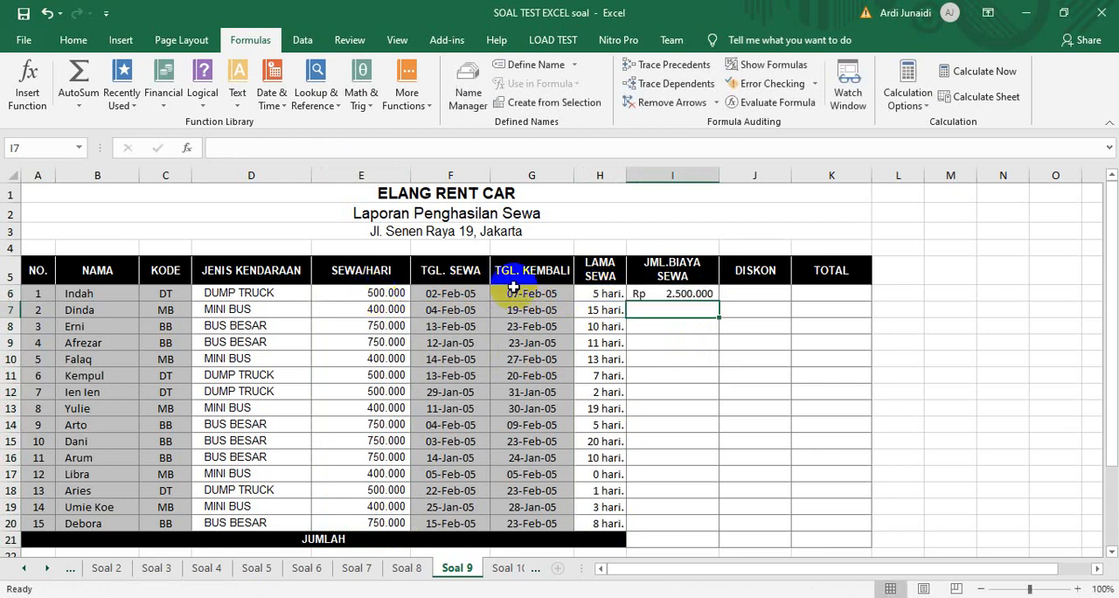
pyautogui.click(680, 294)
pyautogui.moveTo(720, 301); pyautogui.dragTo(707, 522)
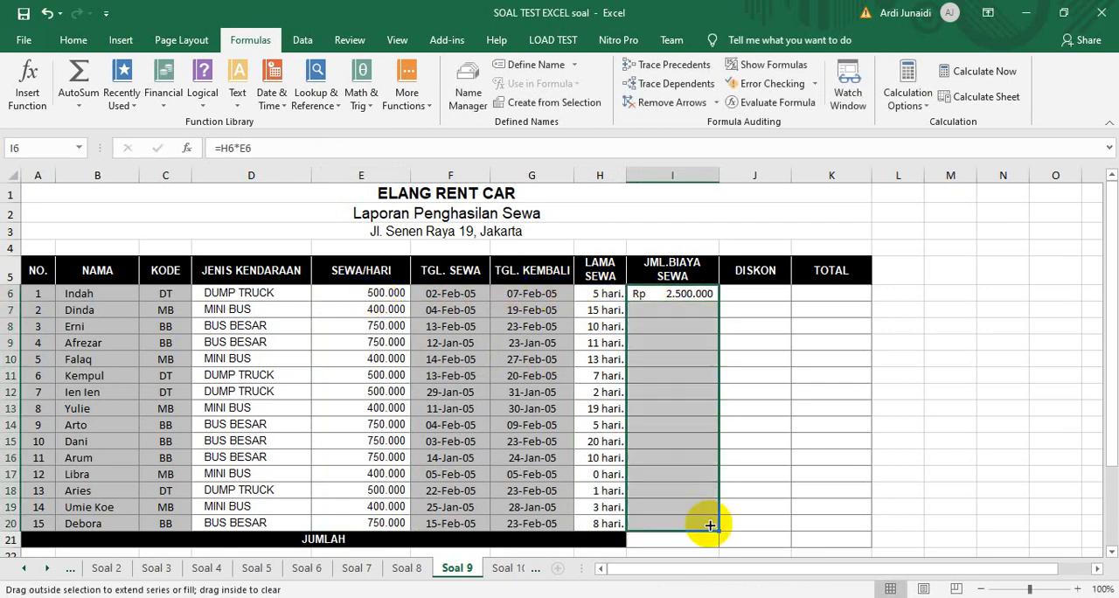
# Calculate the first rental's discount in J6 with the IF function: =IF(H6>10;10%*I6;0)
pyautogui.click(759, 293)
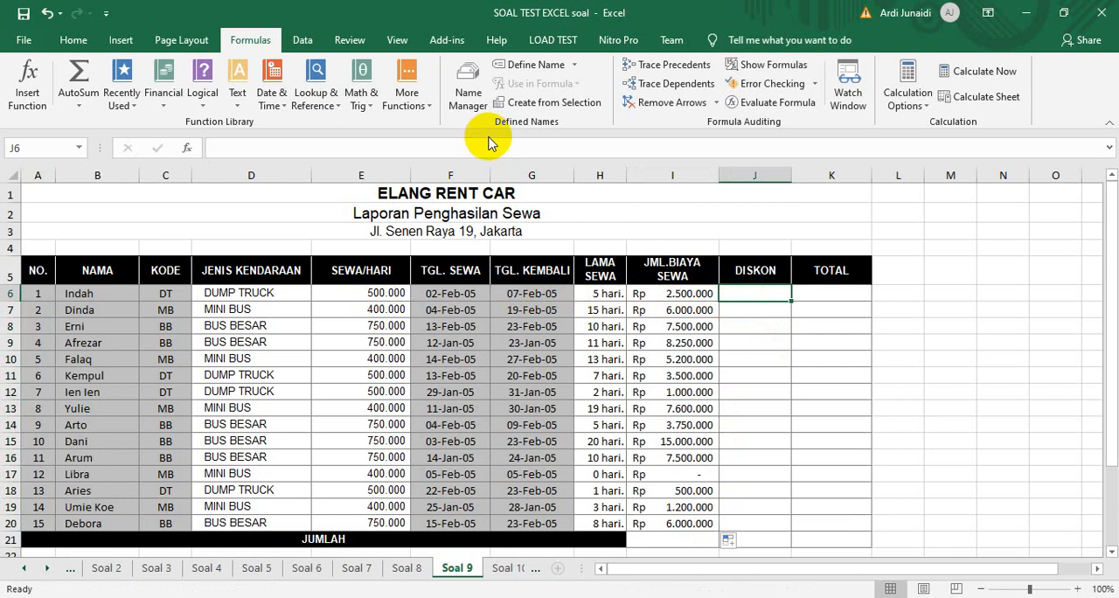
pyautogui.click(202, 87)
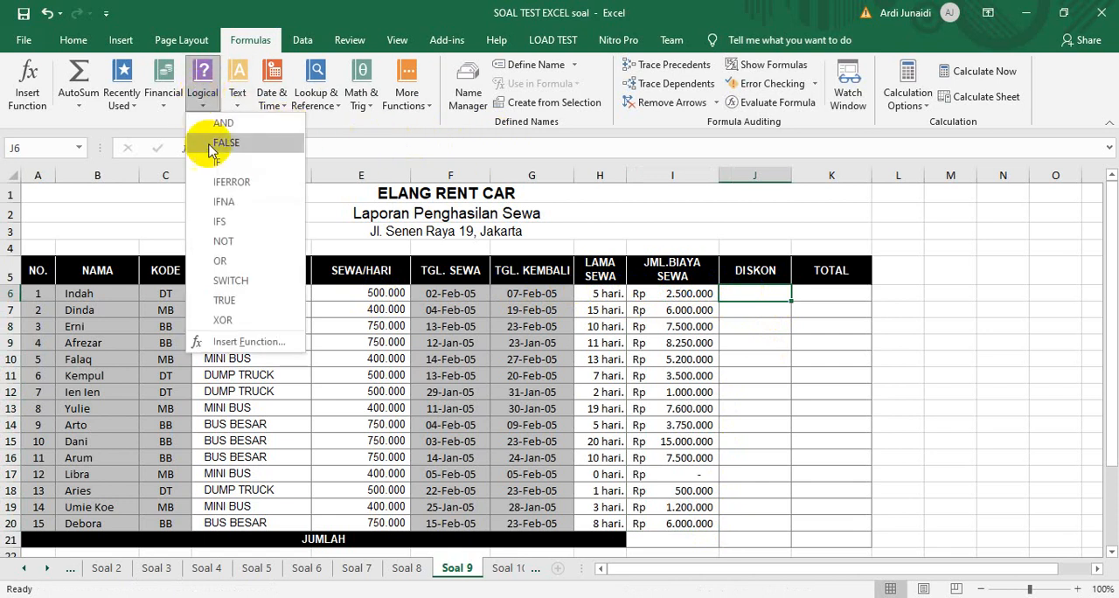
pyautogui.click(216, 161)
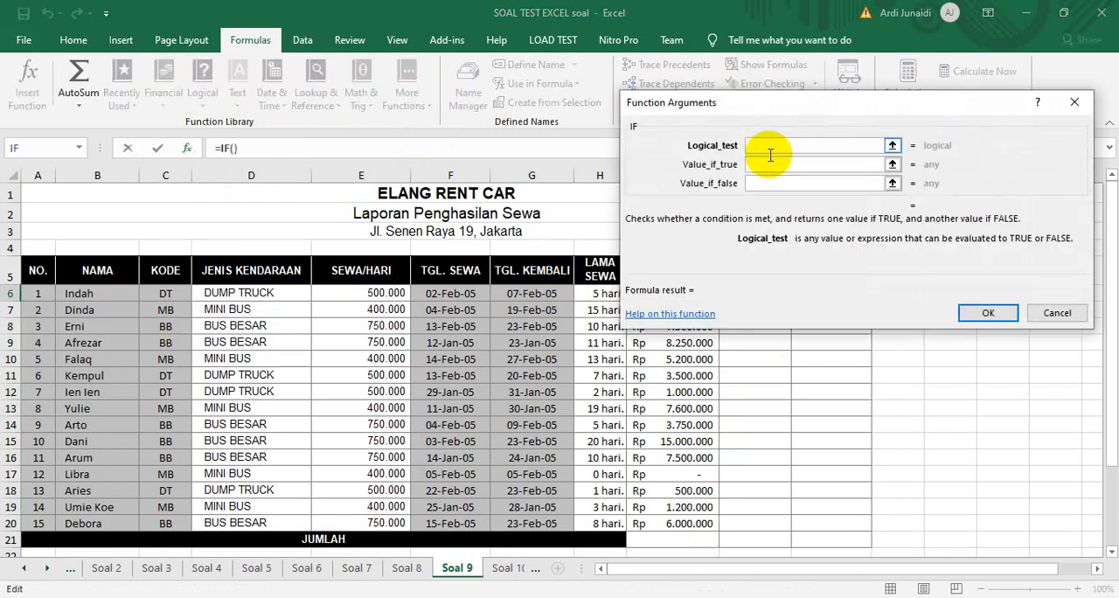
pyautogui.moveTo(784, 104); pyautogui.dragTo(839, 112)
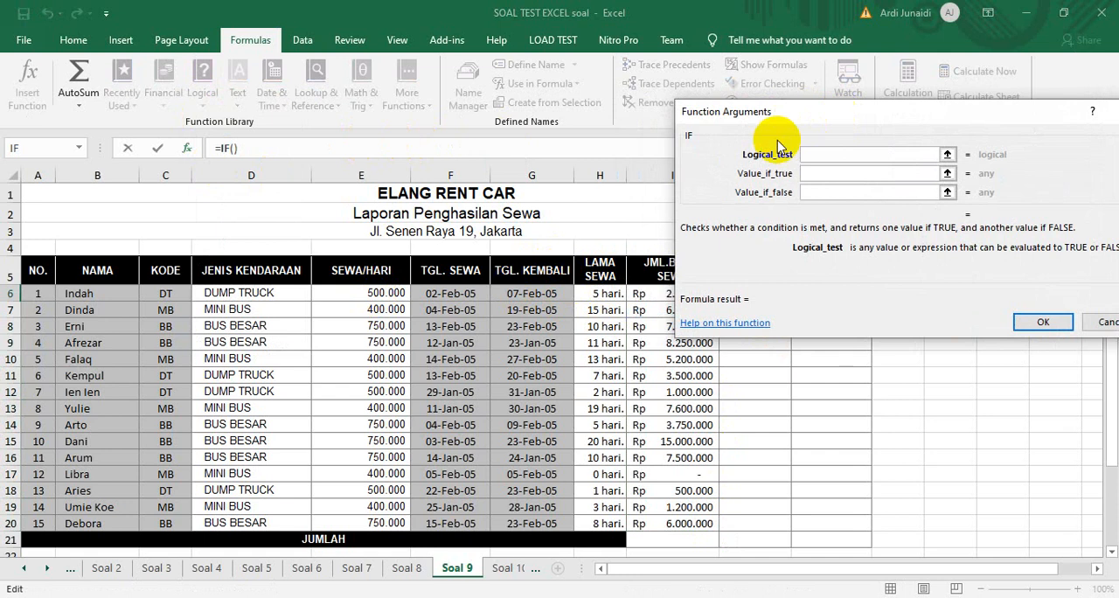
pyautogui.click(594, 293)
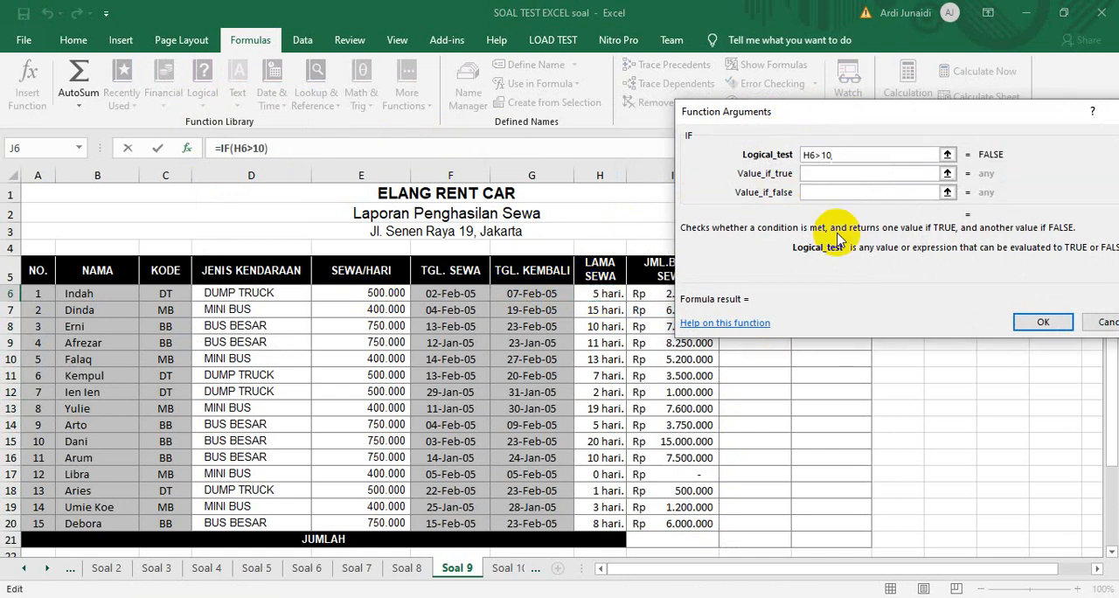
pyautogui.click(863, 173)
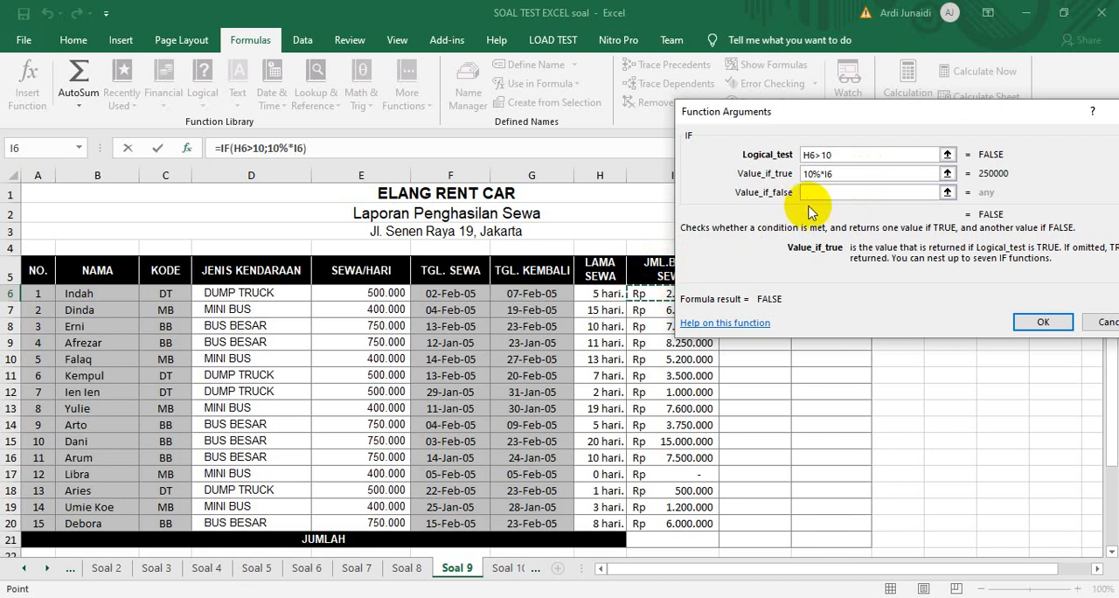
pyautogui.click(831, 192)
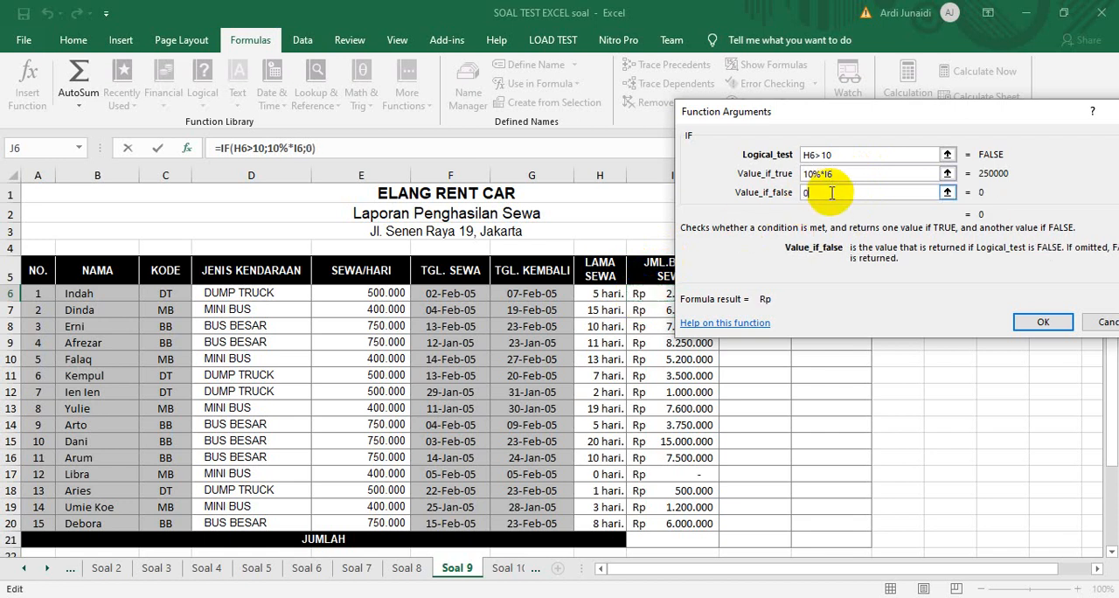
pyautogui.click(1043, 324)
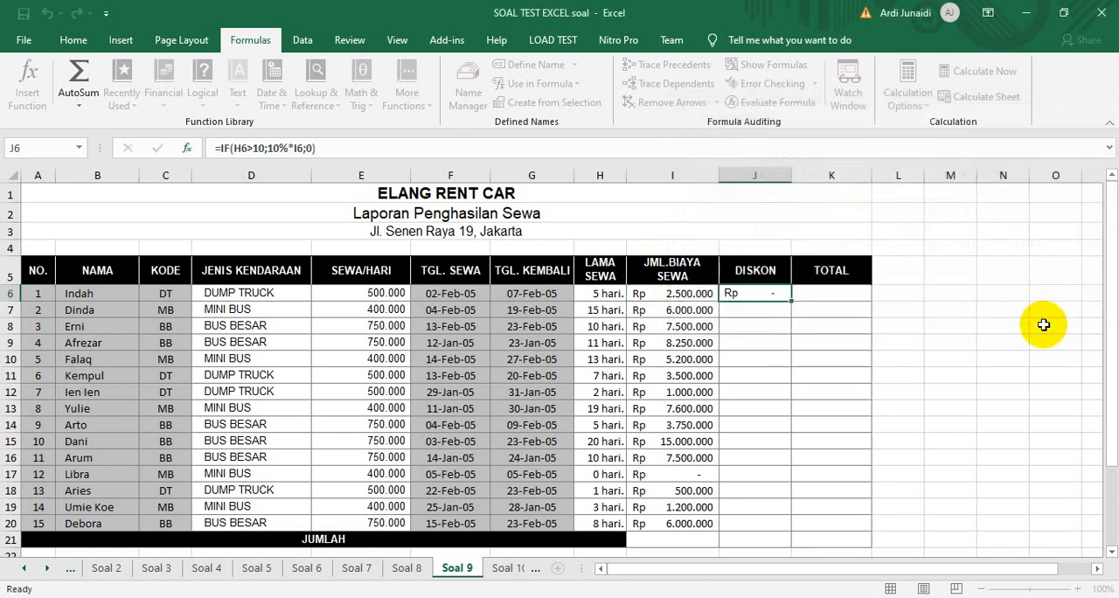
# Fill the DISKON formula from J6 down to J20 and check the discounts against the durations in H7 and H8
pyautogui.moveTo(789, 299); pyautogui.dragTo(781, 527)
pyautogui.click(609, 310)
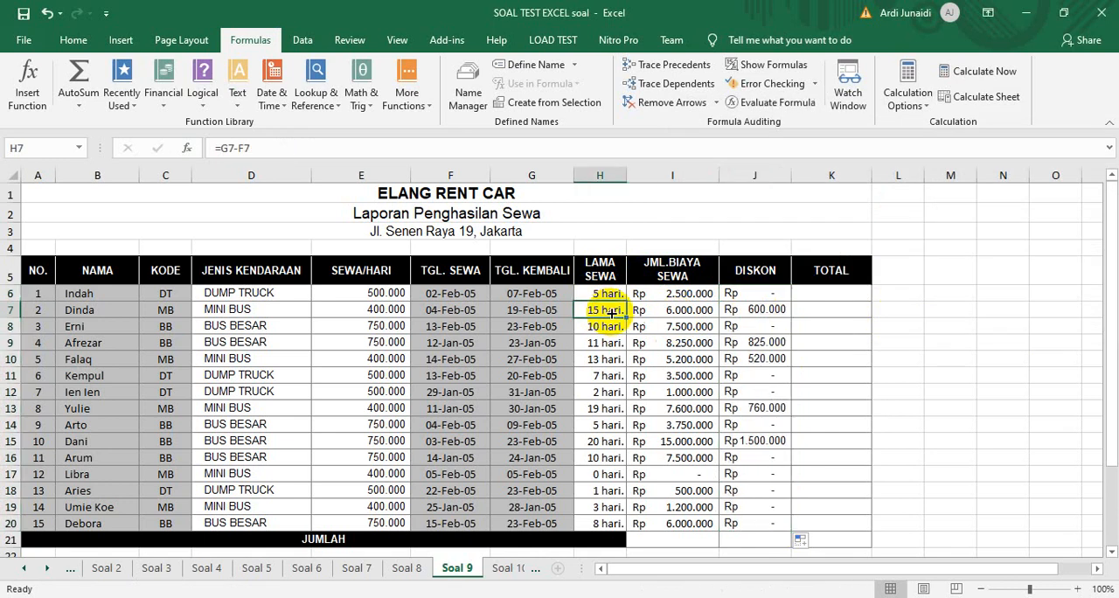
pyautogui.click(608, 326)
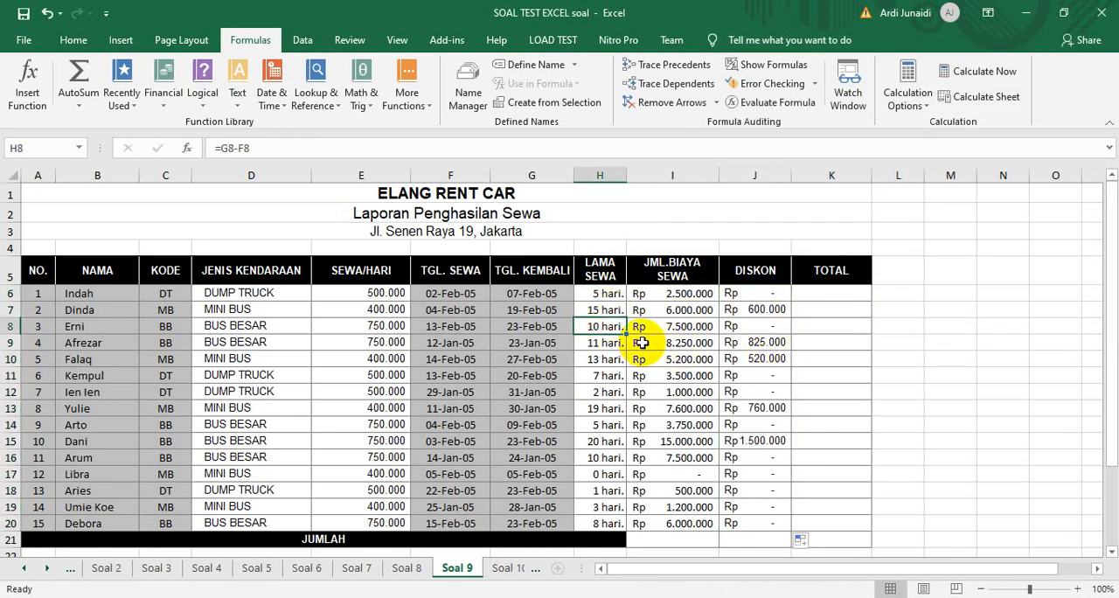
# Calculate the total in K6 with =I6-J6 and fill the formula down to K20
pyautogui.click(809, 297)
pyautogui.write('=')
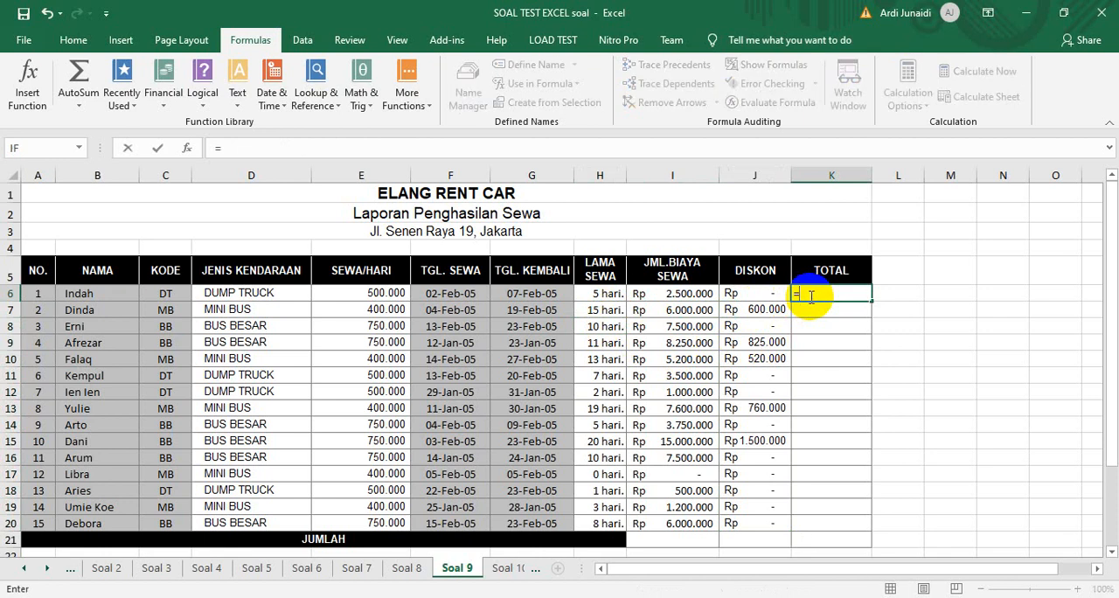
pyautogui.click(689, 293)
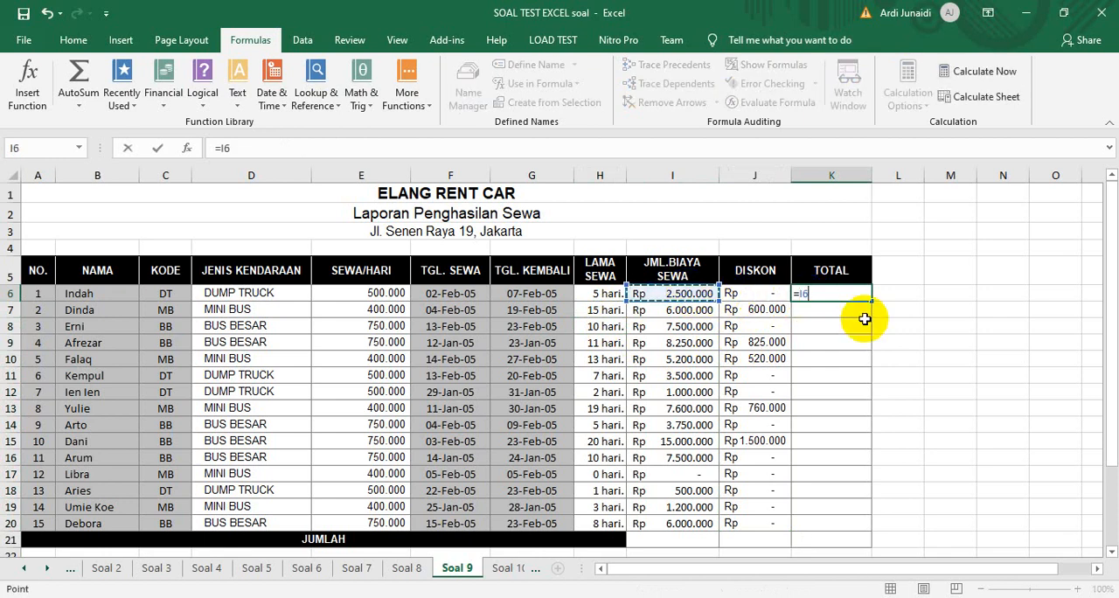
pyautogui.click(769, 293)
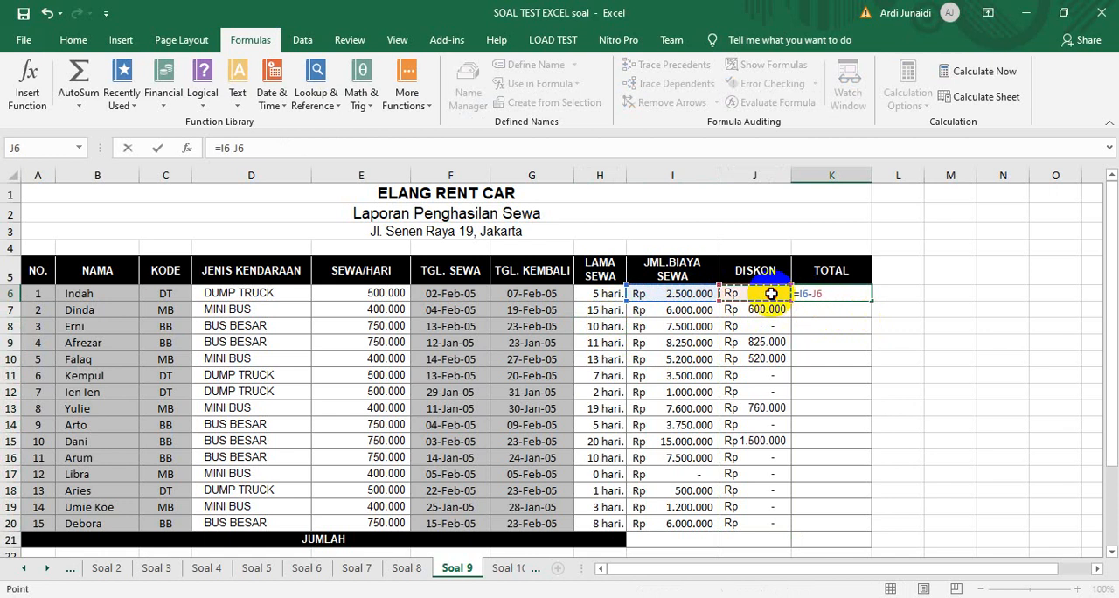
pyautogui.press('Return')
pyautogui.click(865, 298)
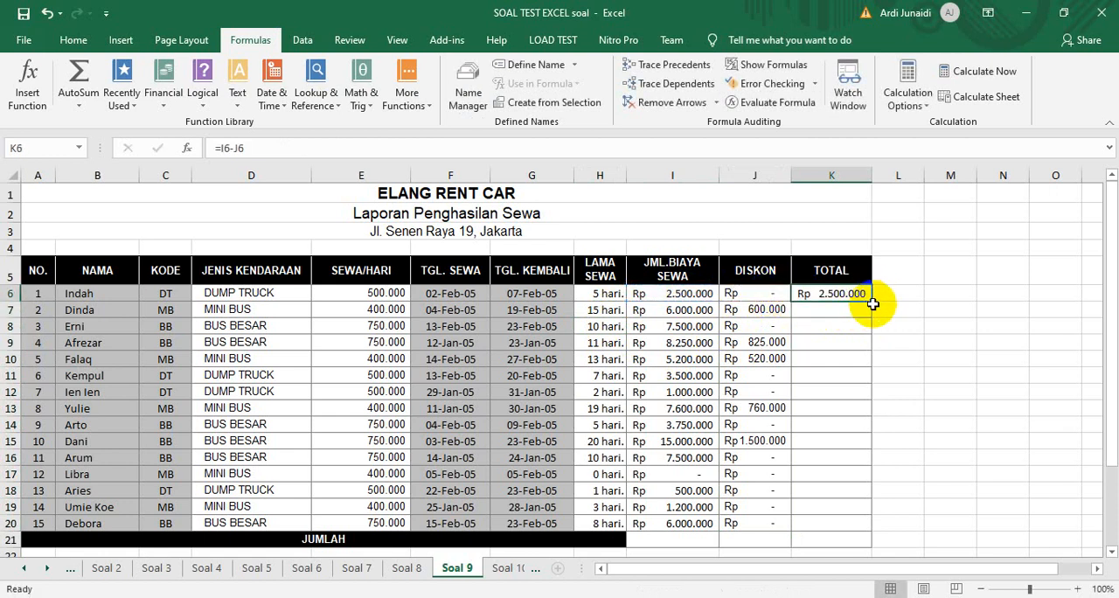
pyautogui.moveTo(873, 304); pyautogui.dragTo(865, 535)
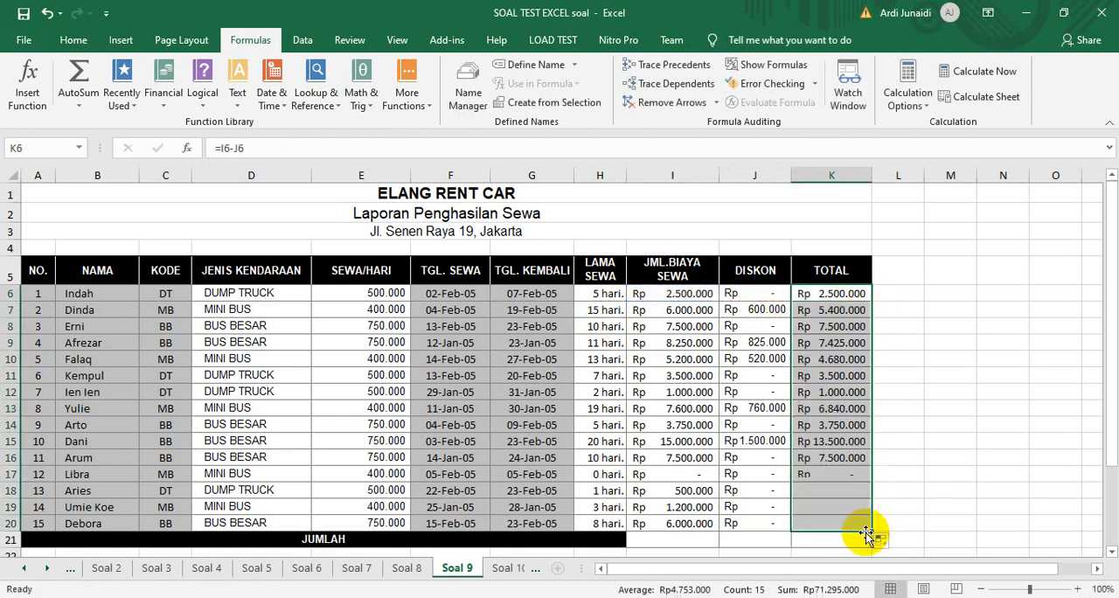
# Open the Soal 10 sheet and enable filtering on the salary table in A10:F27
pyautogui.click(505, 569)
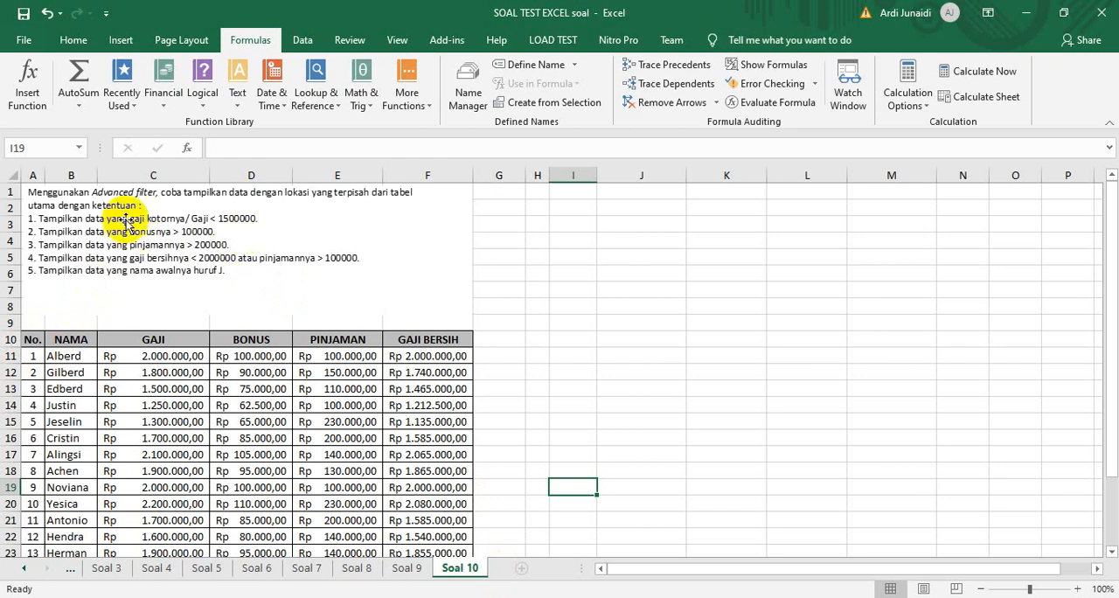
pyautogui.moveTo(35, 338); pyautogui.dragTo(417, 516)
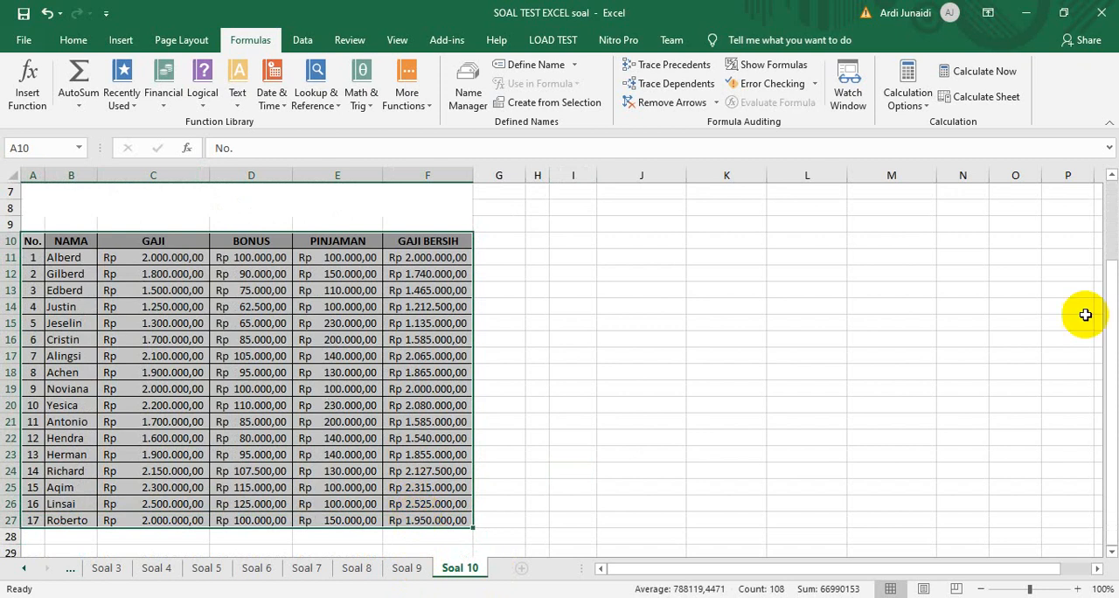
pyautogui.click(302, 42)
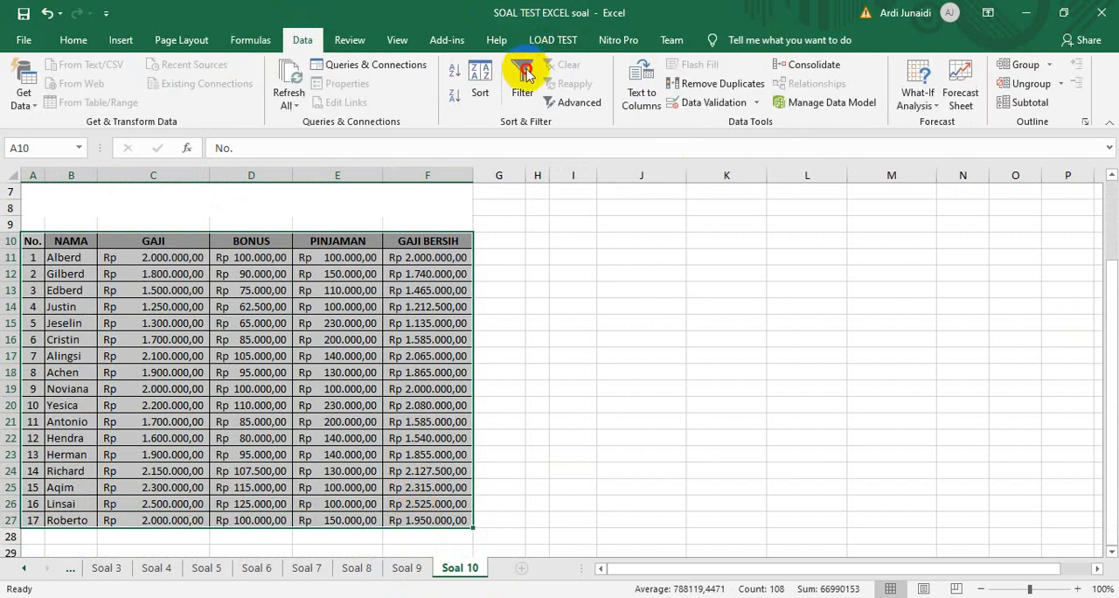
# Filter the GAJI column to show only the rows with values less than 1500000
pyautogui.moveTo(1108, 282); pyautogui.dragTo(1108, 214)
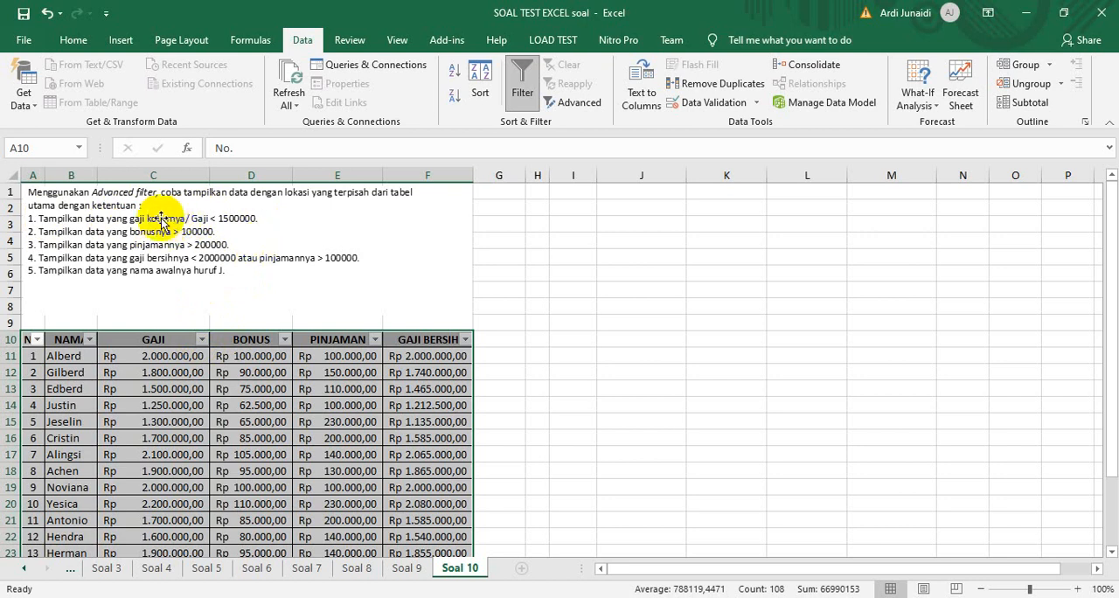
pyautogui.click(202, 341)
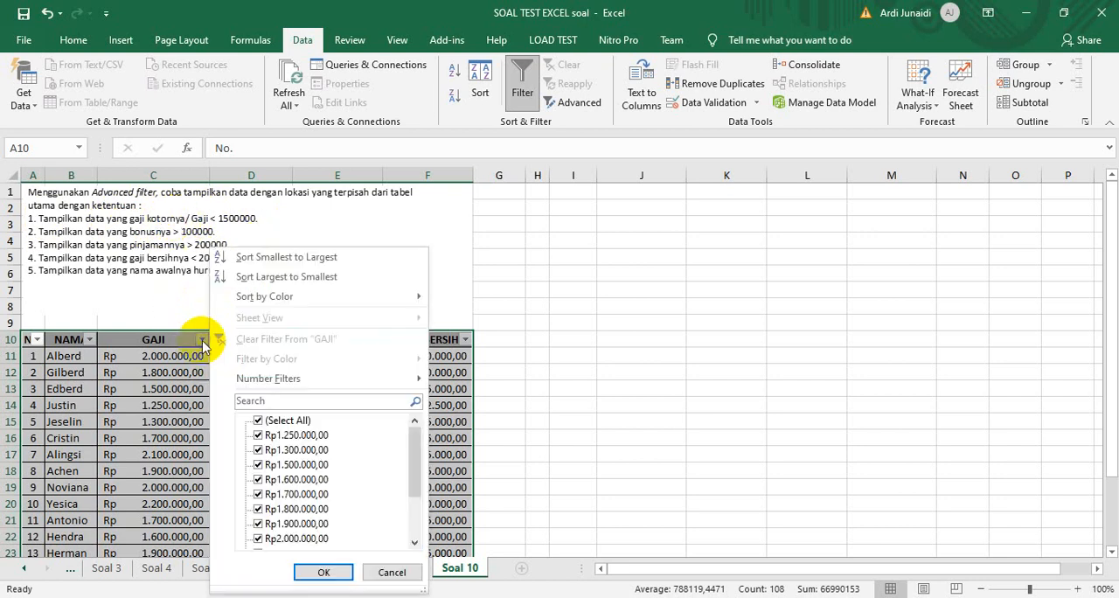
pyautogui.moveTo(267, 379)
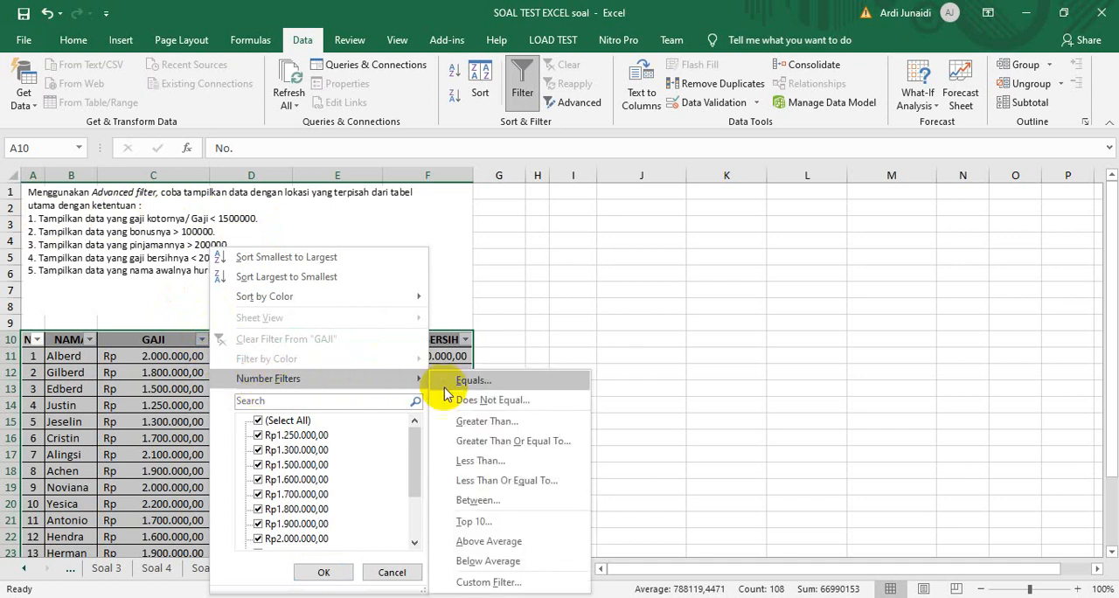
pyautogui.click(478, 461)
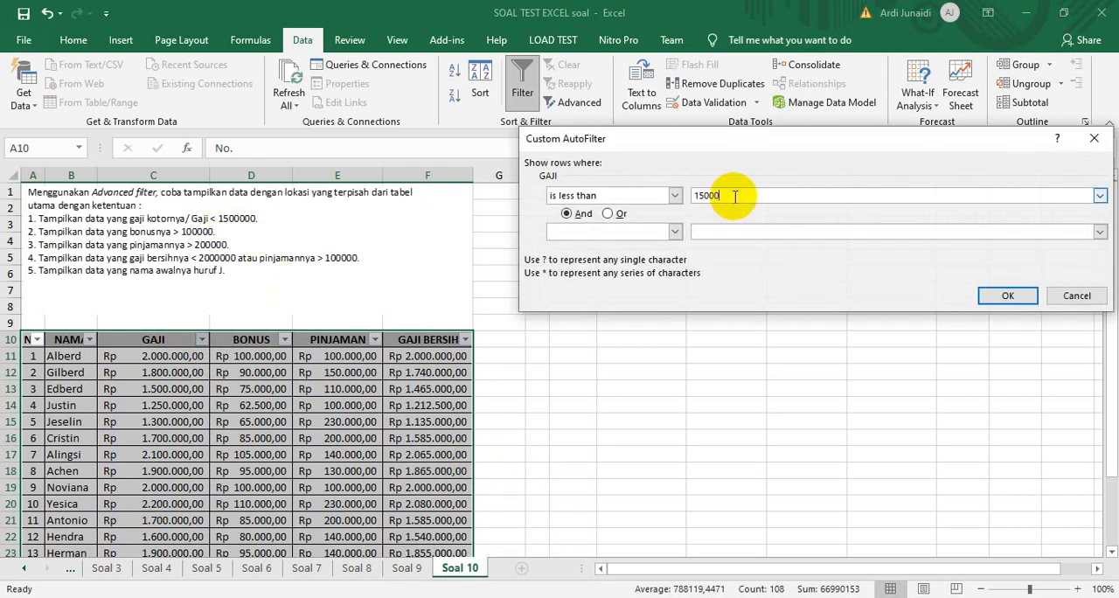
pyautogui.click(1002, 297)
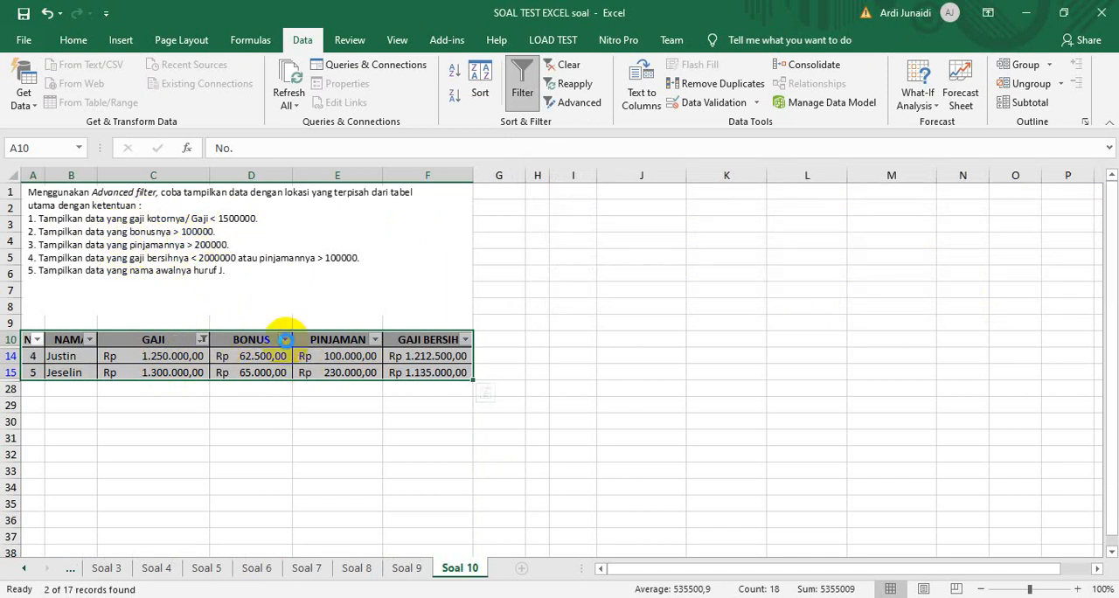
pyautogui.click(285, 339)
pyautogui.moveTo(150, 376)
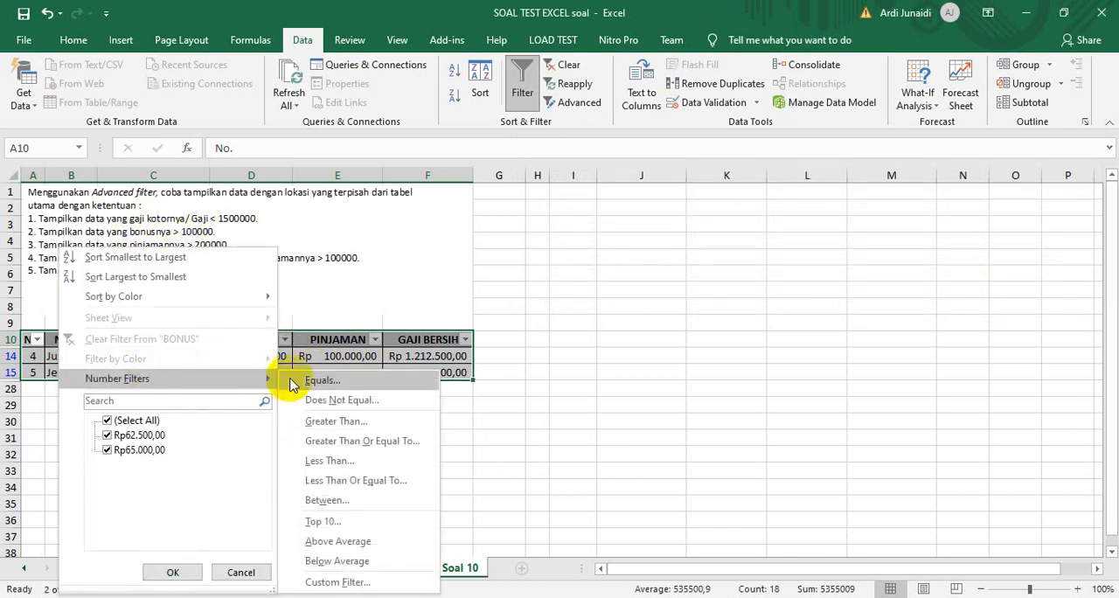
pyautogui.click(461, 303)
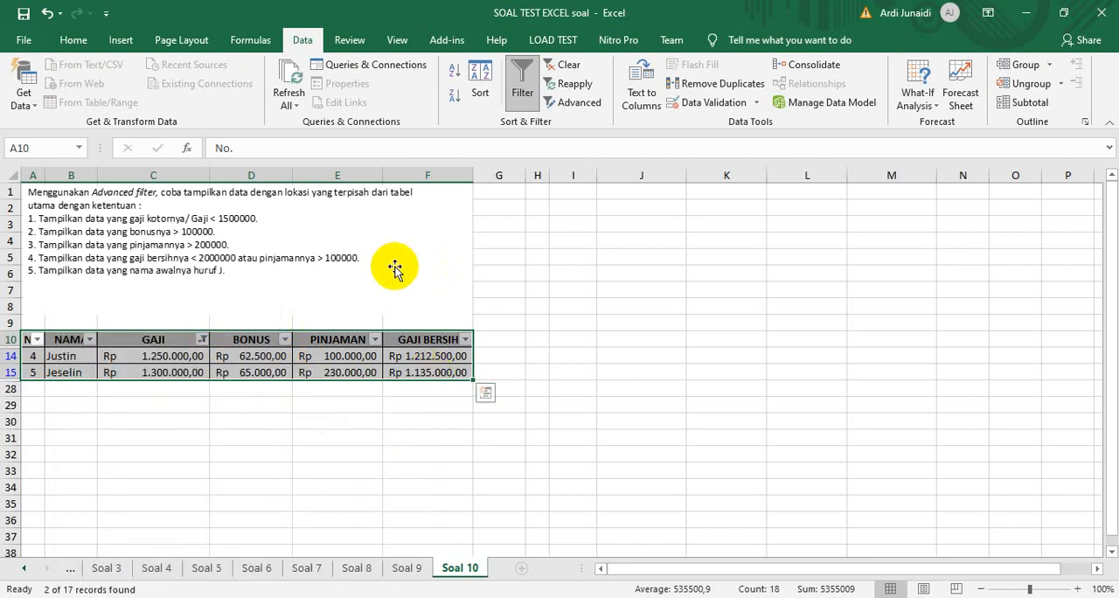
pyautogui.click(374, 339)
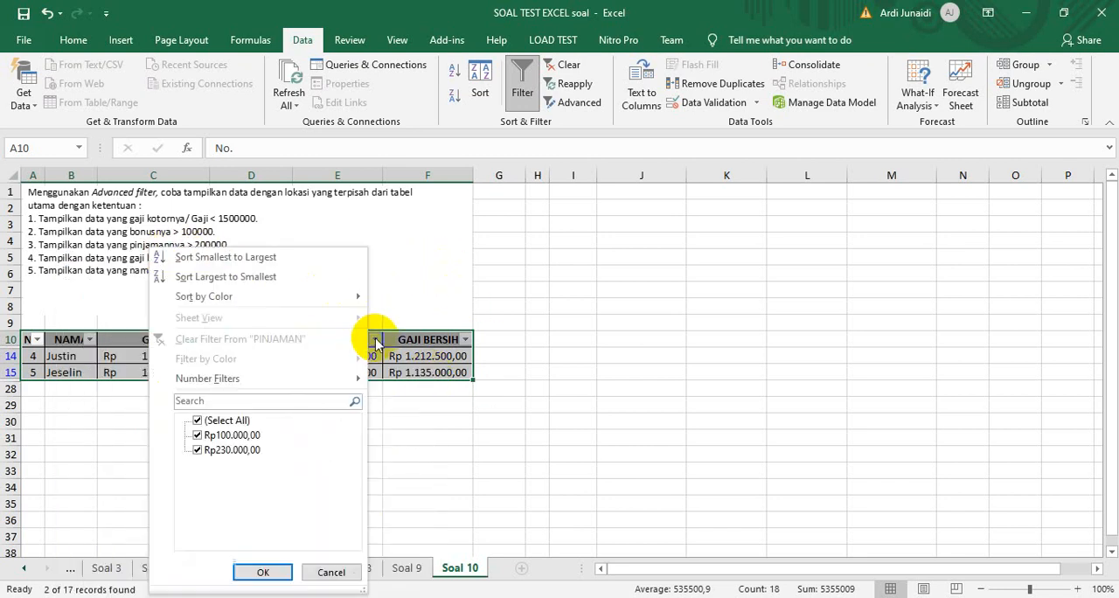
pyautogui.moveTo(306, 377)
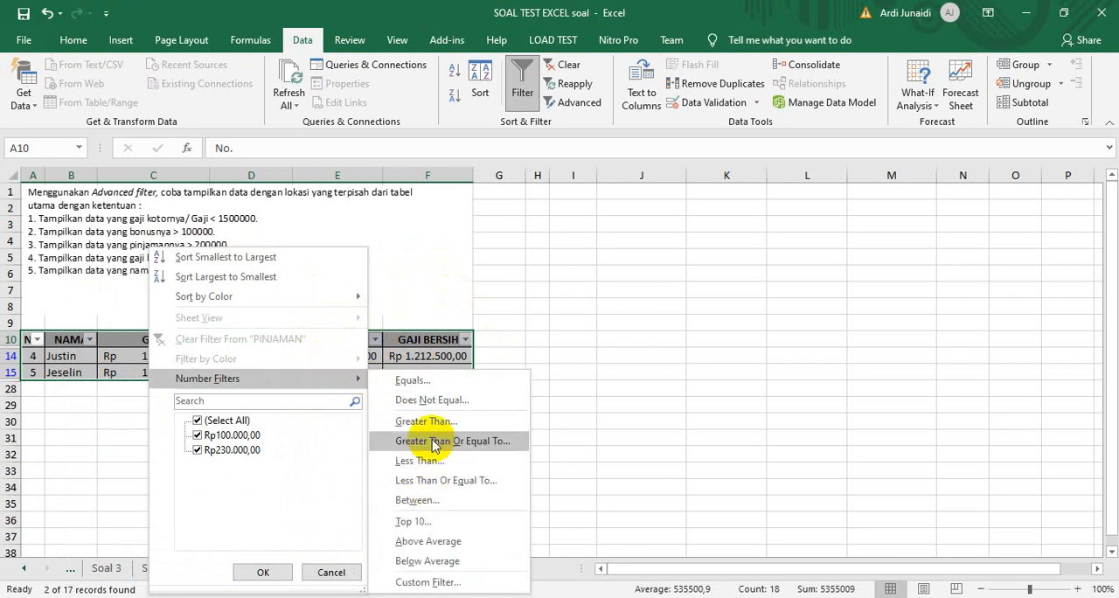
pyautogui.click(597, 296)
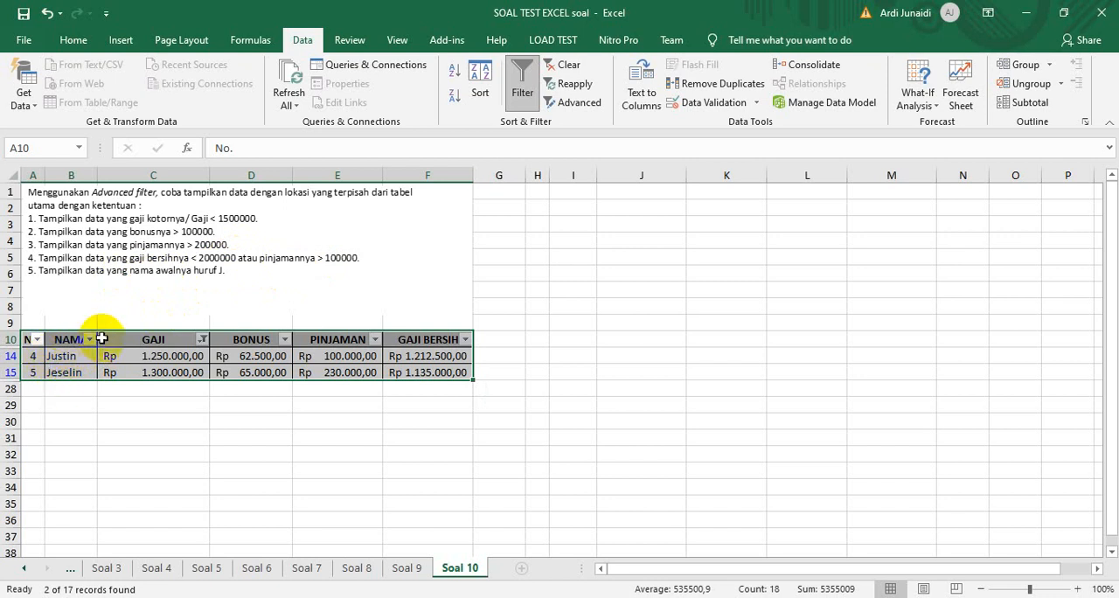
# Reselect all values in the GAJI column's filter to display every row of the salary table again
pyautogui.click(199, 340)
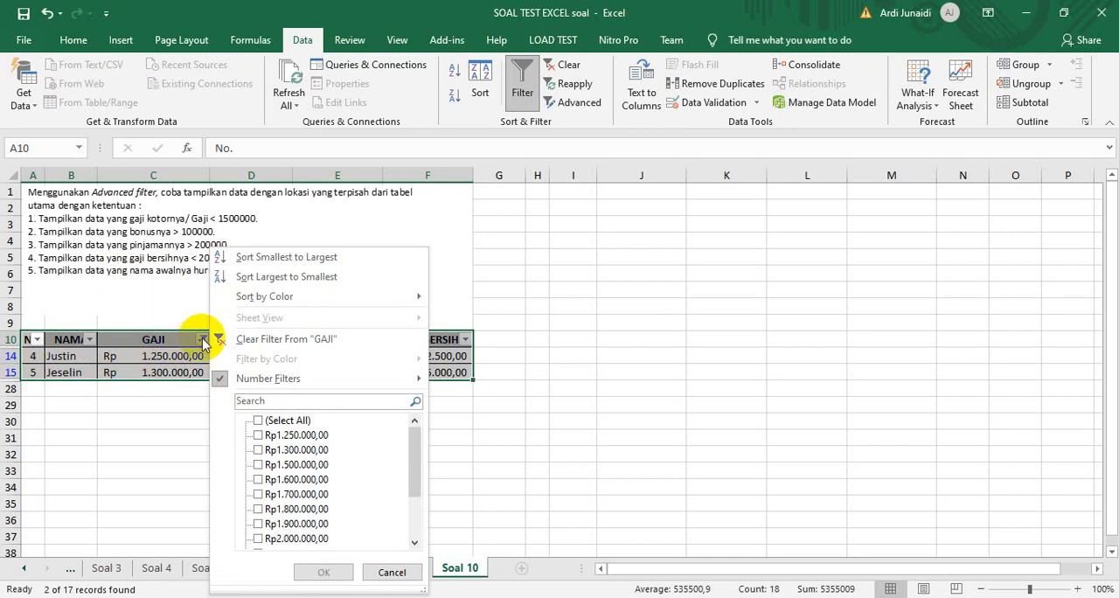
pyautogui.click(201, 340)
pyautogui.click(203, 340)
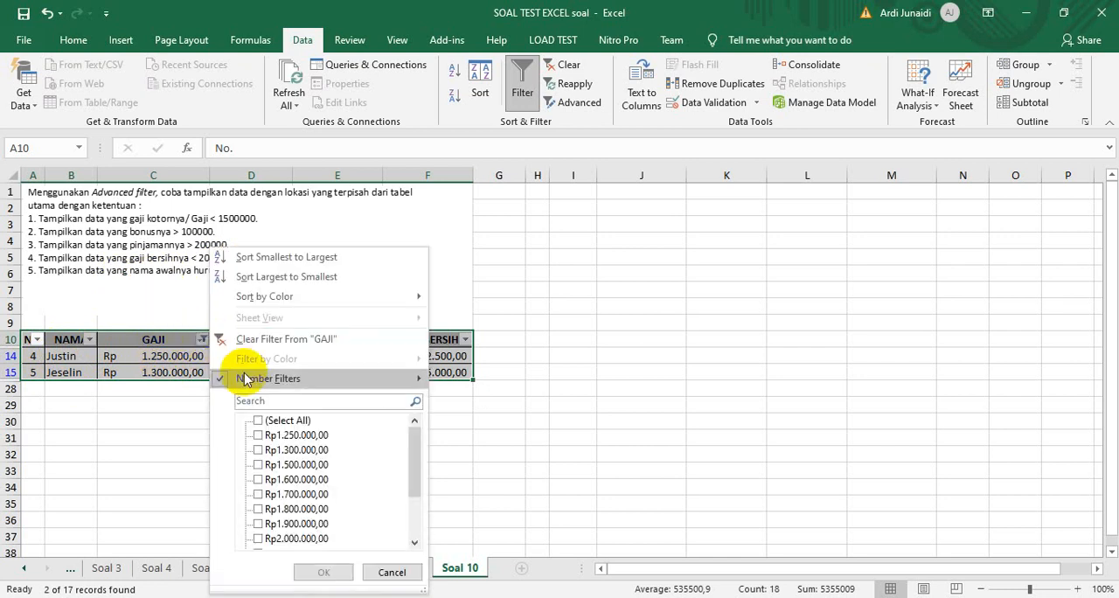
pyautogui.click(259, 421)
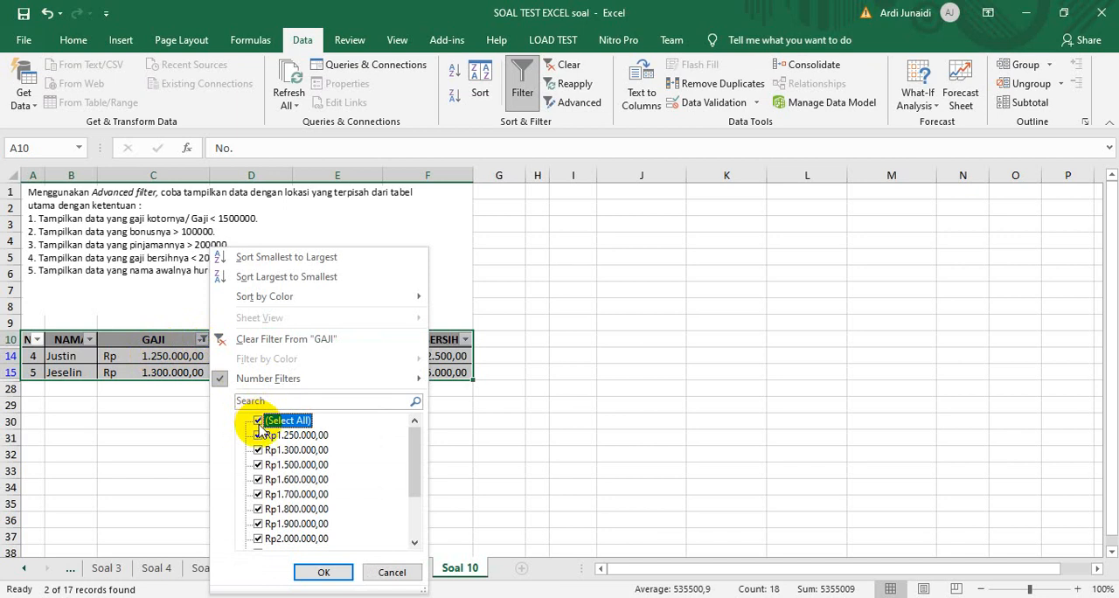
pyautogui.click(323, 572)
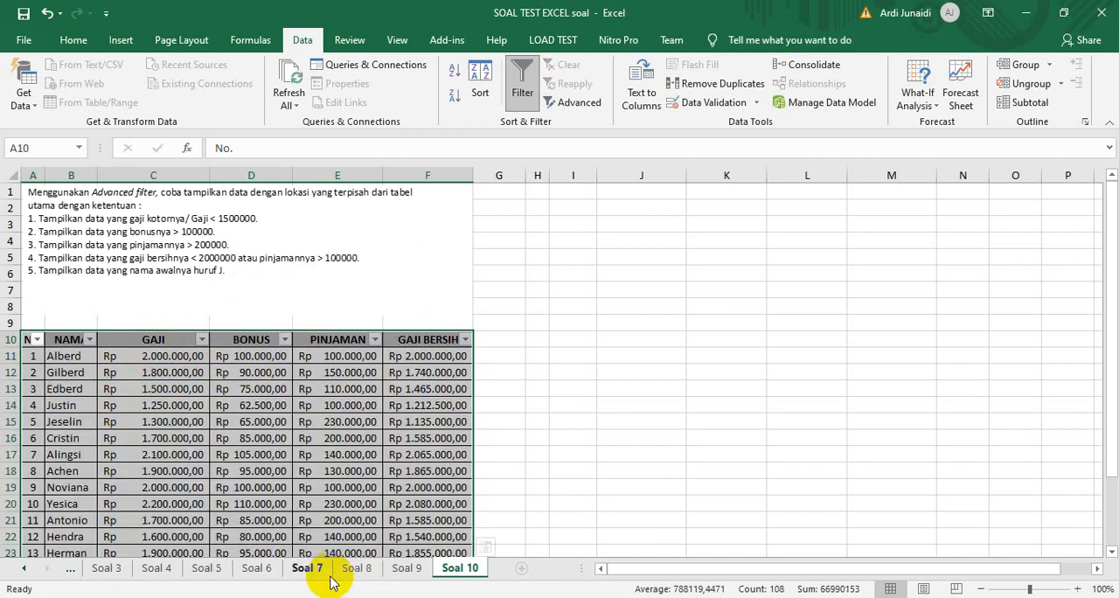